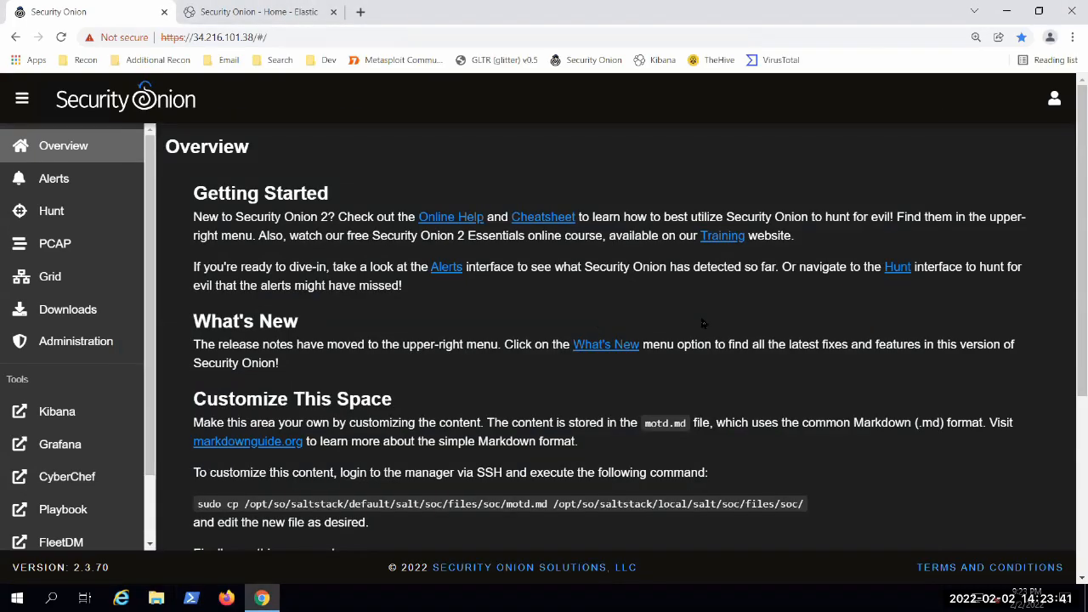
Step: Look through the Overview page, including the Getting Started, What's New and Customize This Space sections
scroll(935, 432, down, 2)
scroll(1011, 450, up, 2)
scroll(1040, 434, down, 3)
scroll(1040, 435, up, 3)
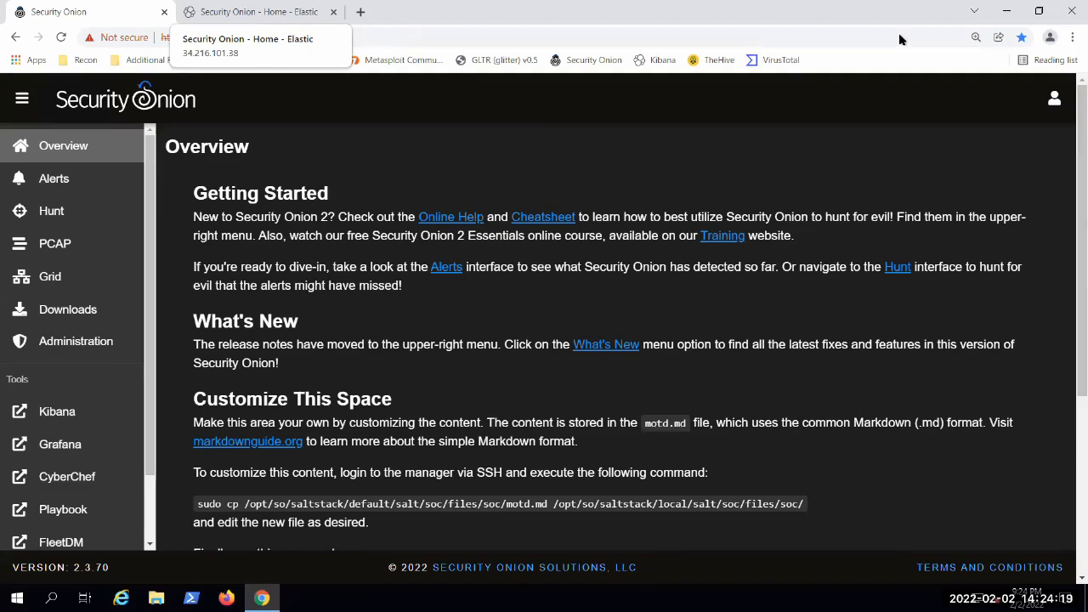
scroll(467, 395, down, 3)
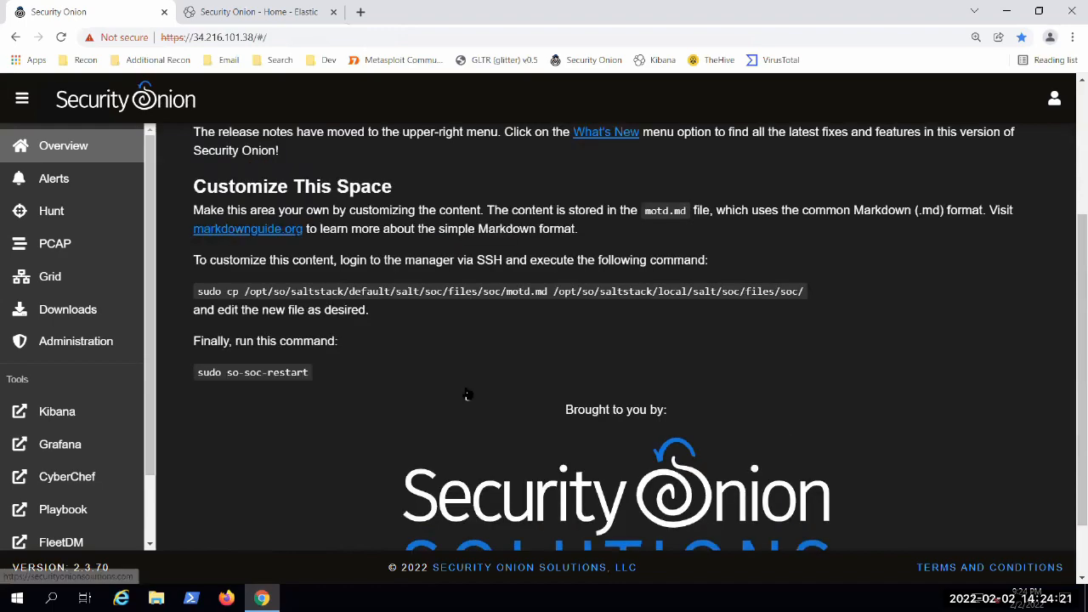
scroll(466, 395, up, 3)
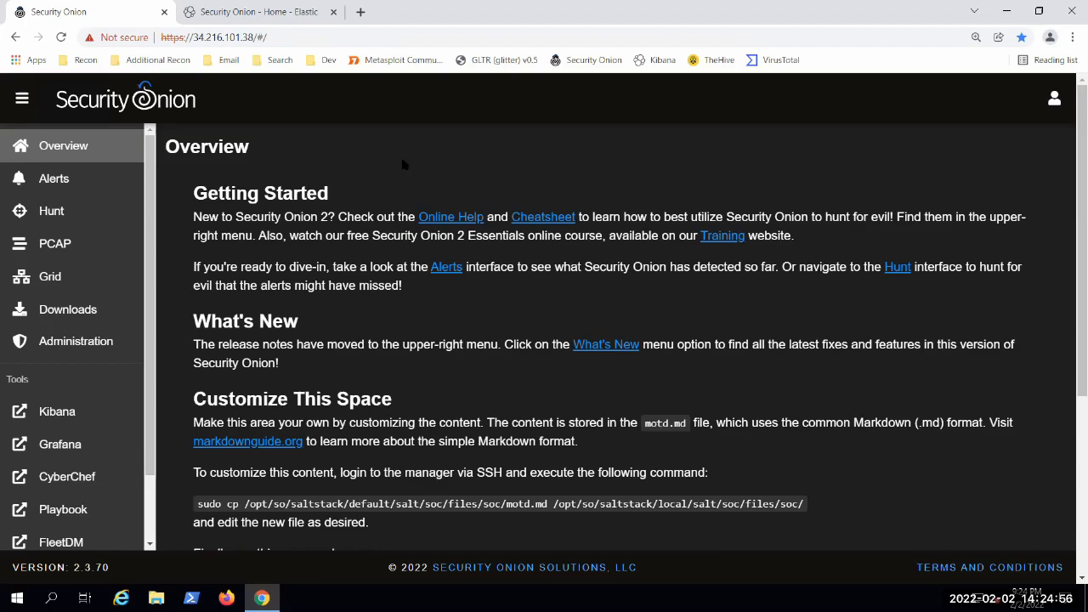
scroll(1012, 508, down, 4)
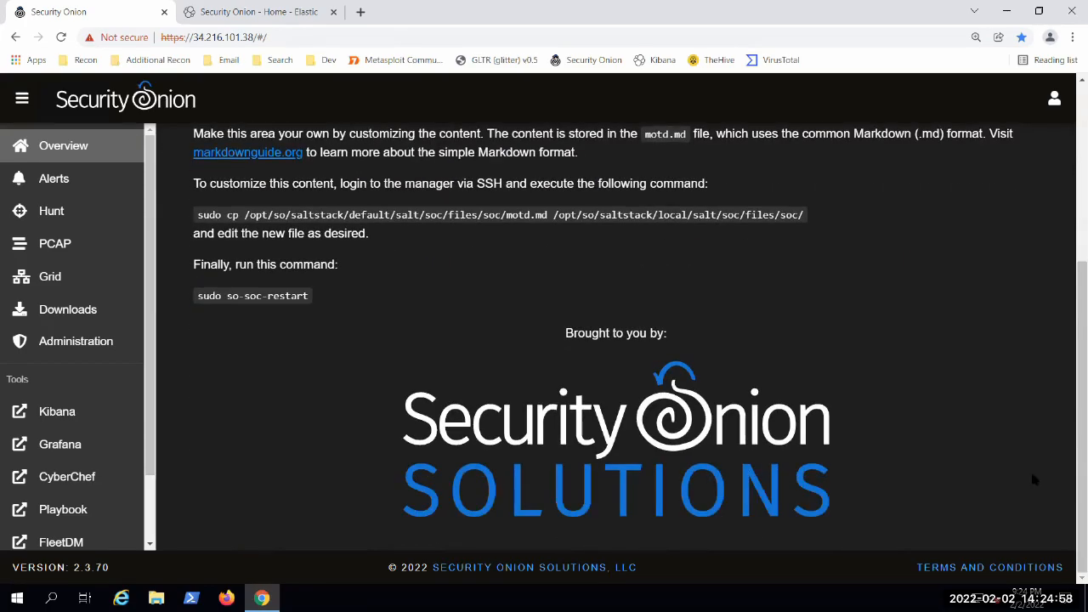
scroll(990, 473, up, 4)
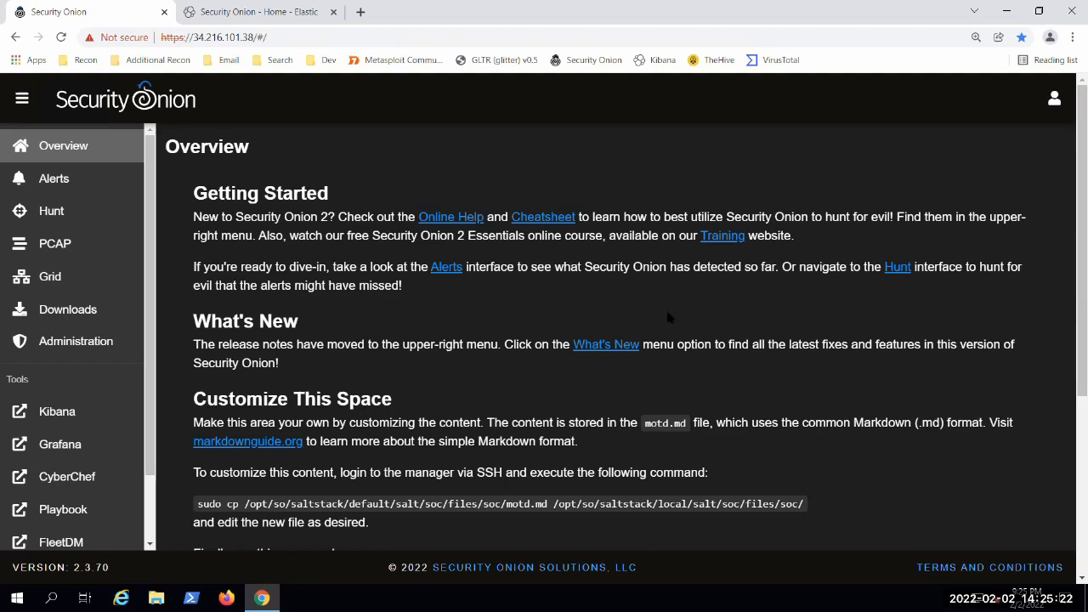
Step: Open the Alerts page, switch to an absolute timespan starting 2018/06/01, and try AM for the start time
click(47, 178)
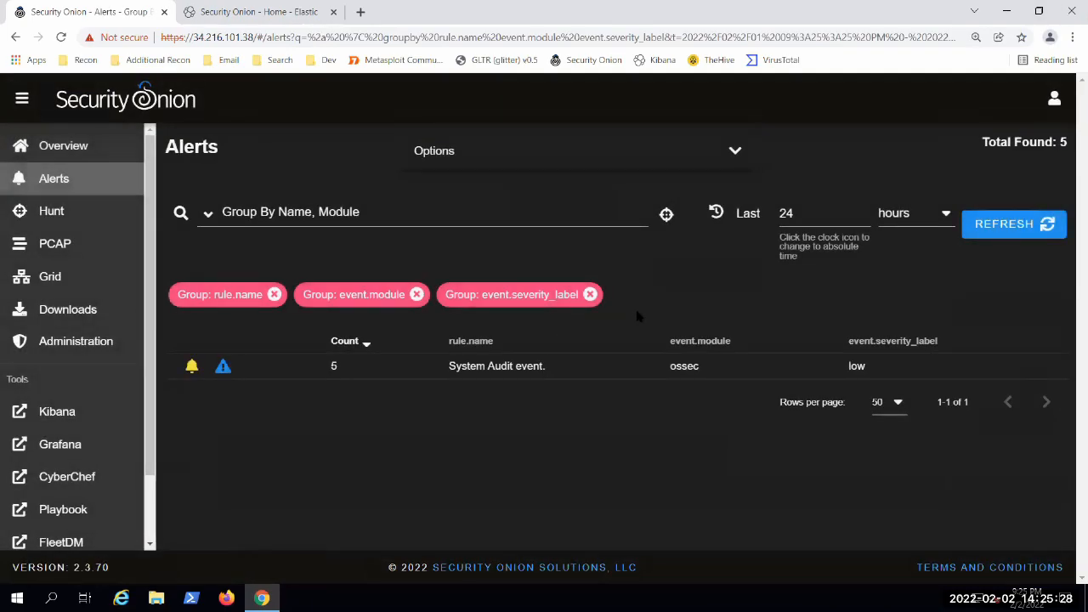
click(716, 214)
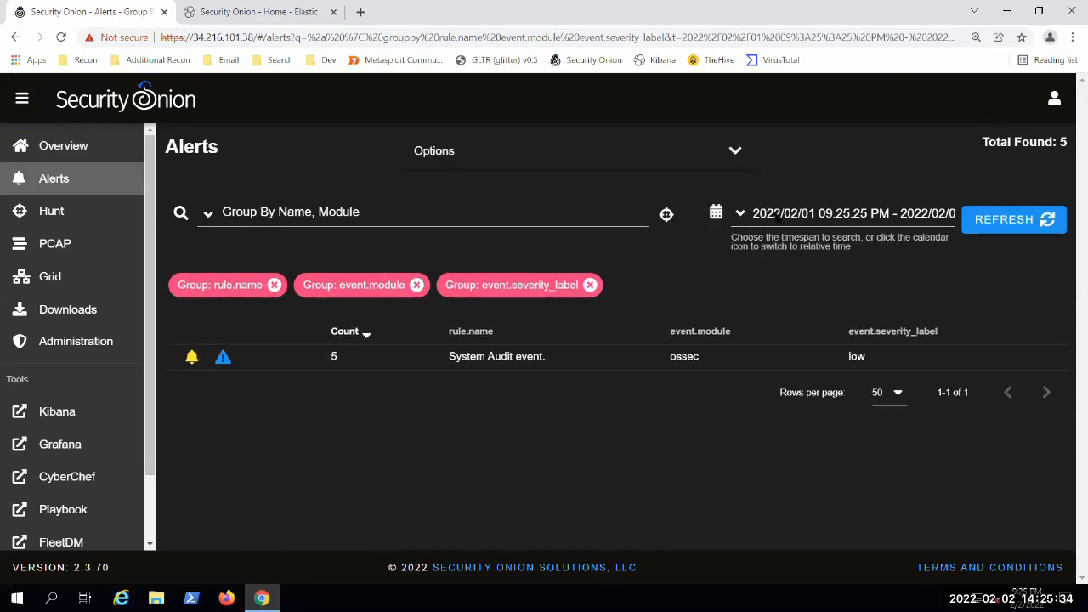
drag(778, 218, 765, 214)
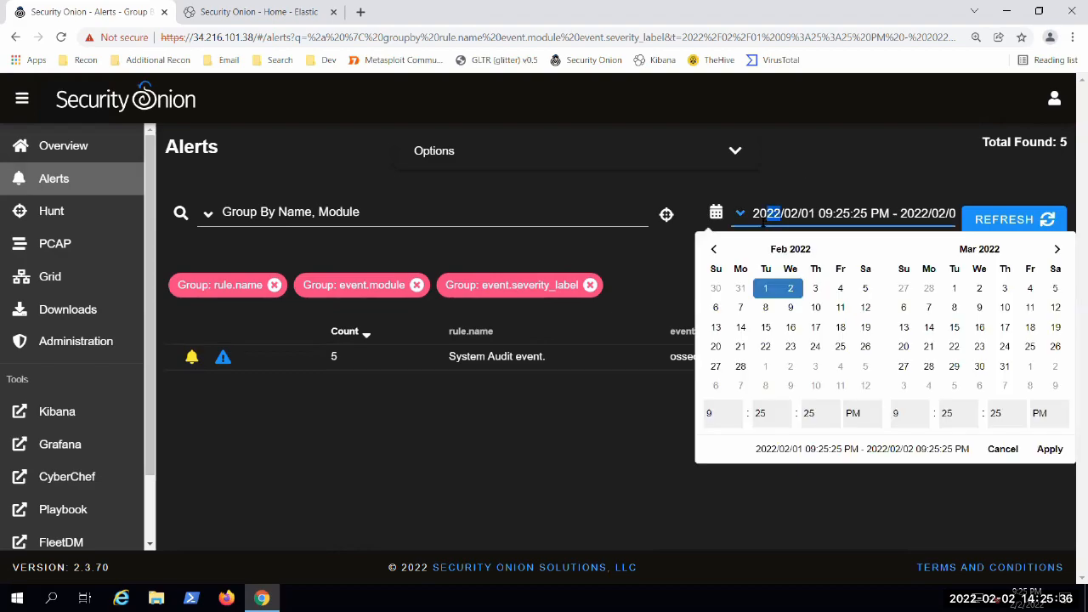
text(18)
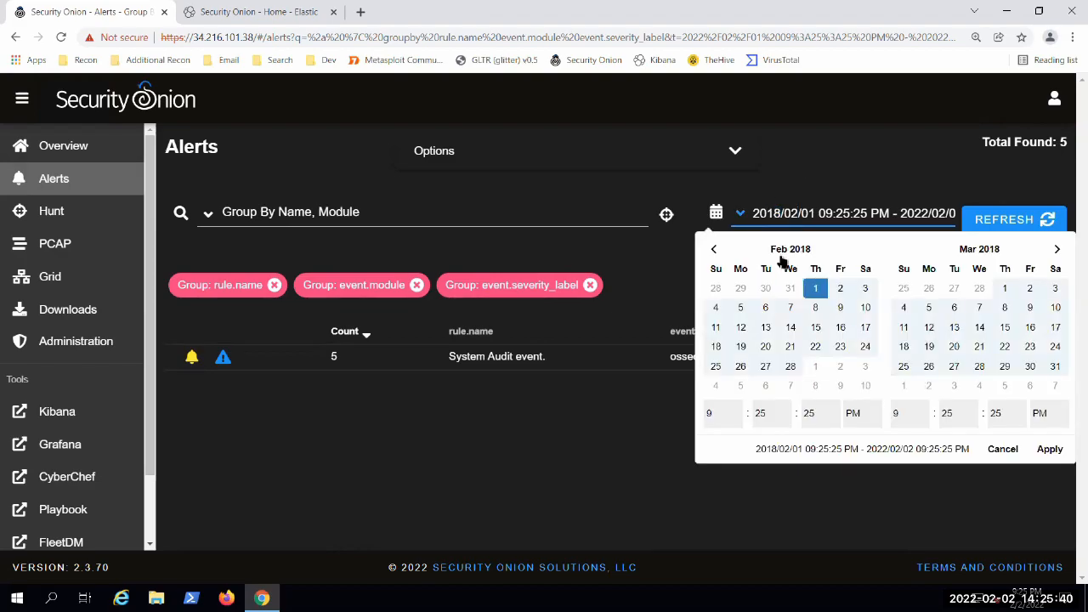
key(BackSpace)
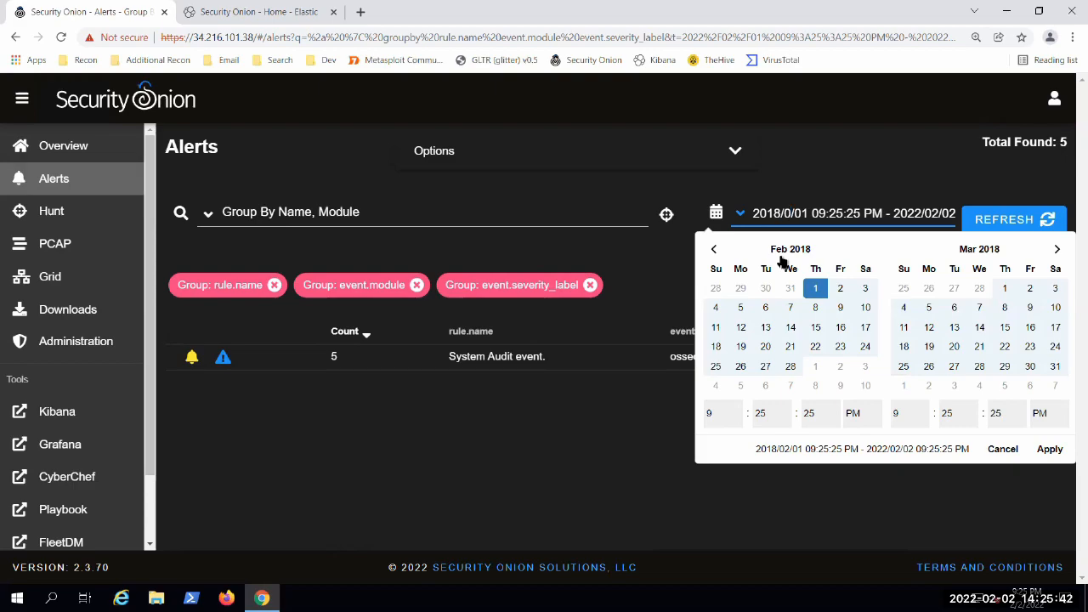
text(6)
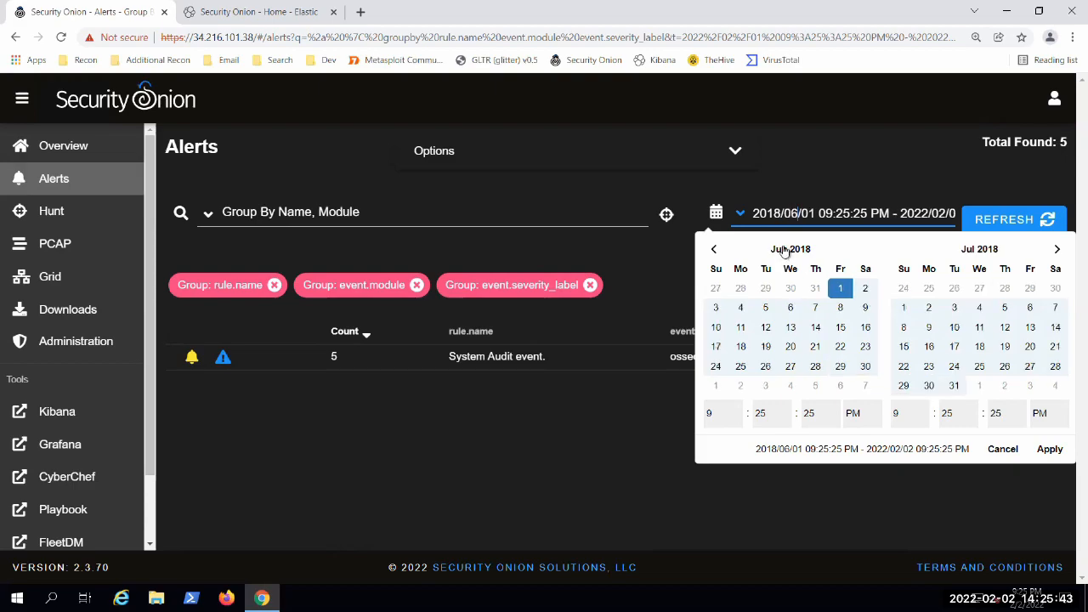
click(858, 416)
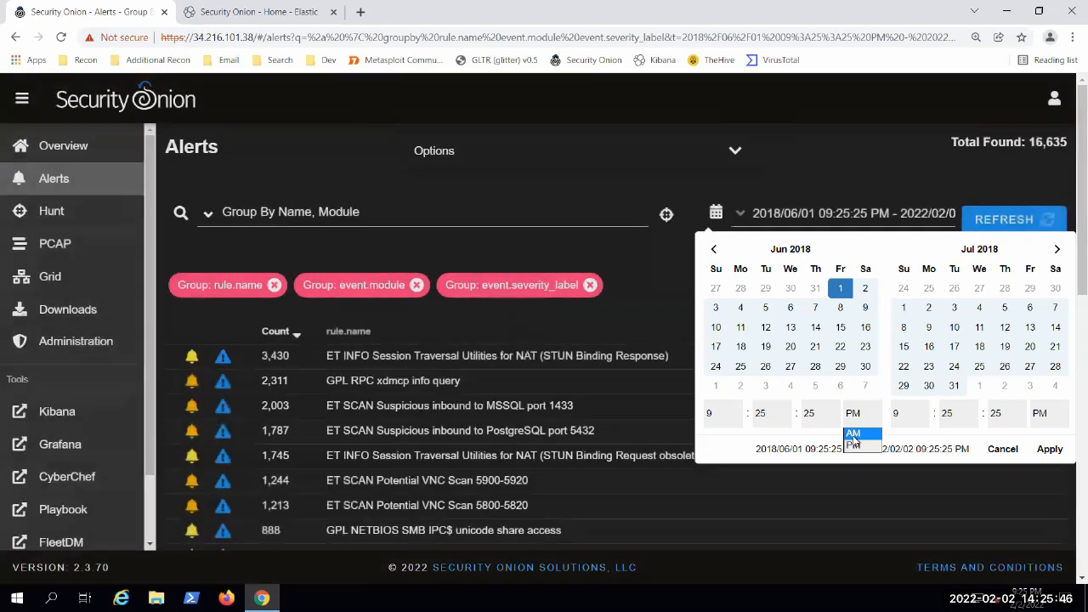
click(852, 434)
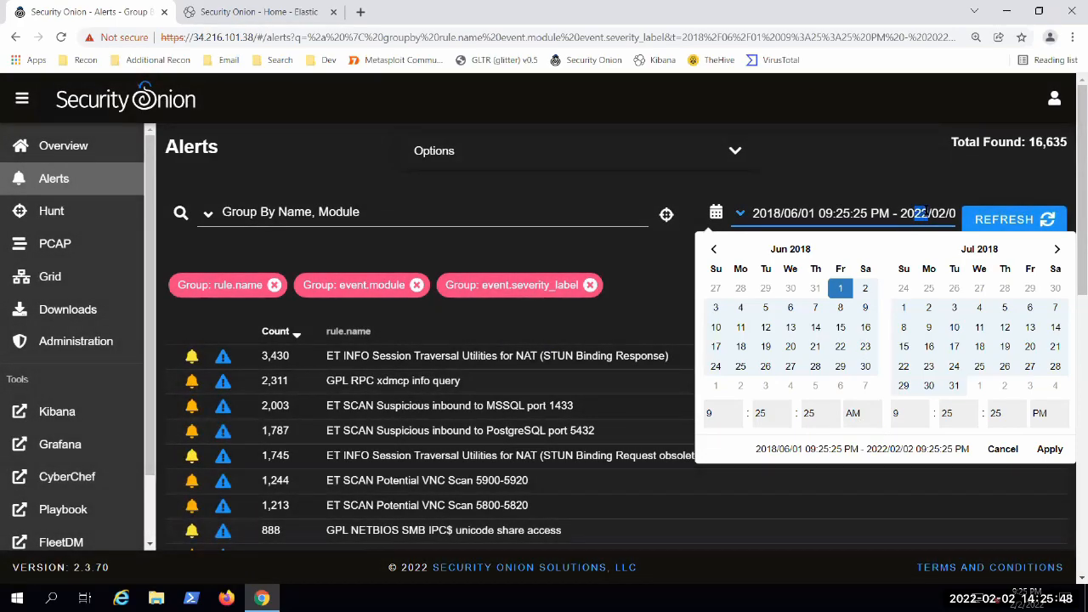
Step: Set the year and month of the alert timespan's end date to 2018/08
text(18)
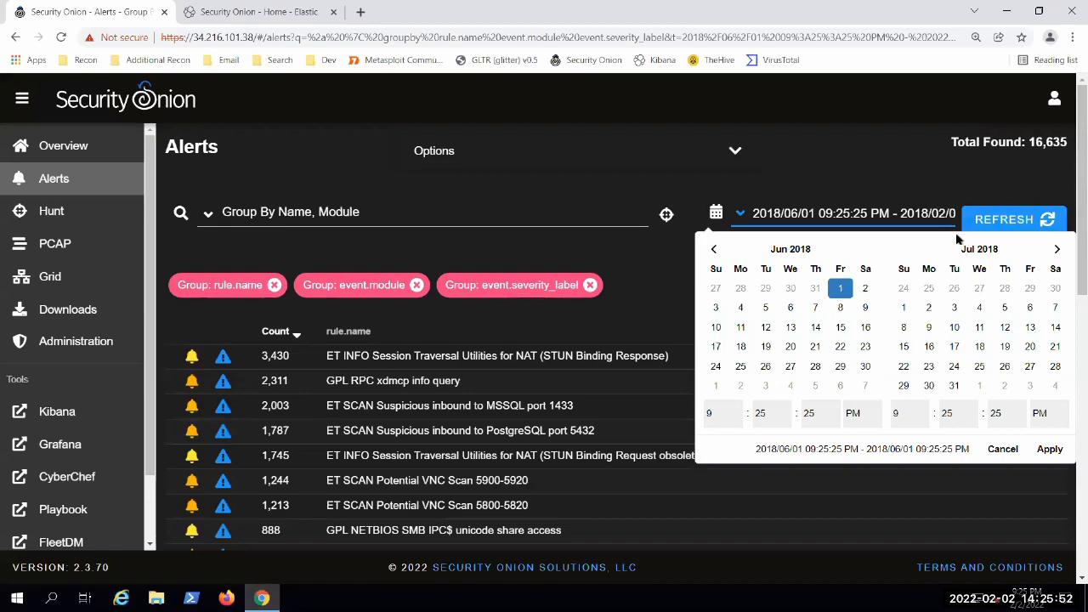
key(BackSpace)
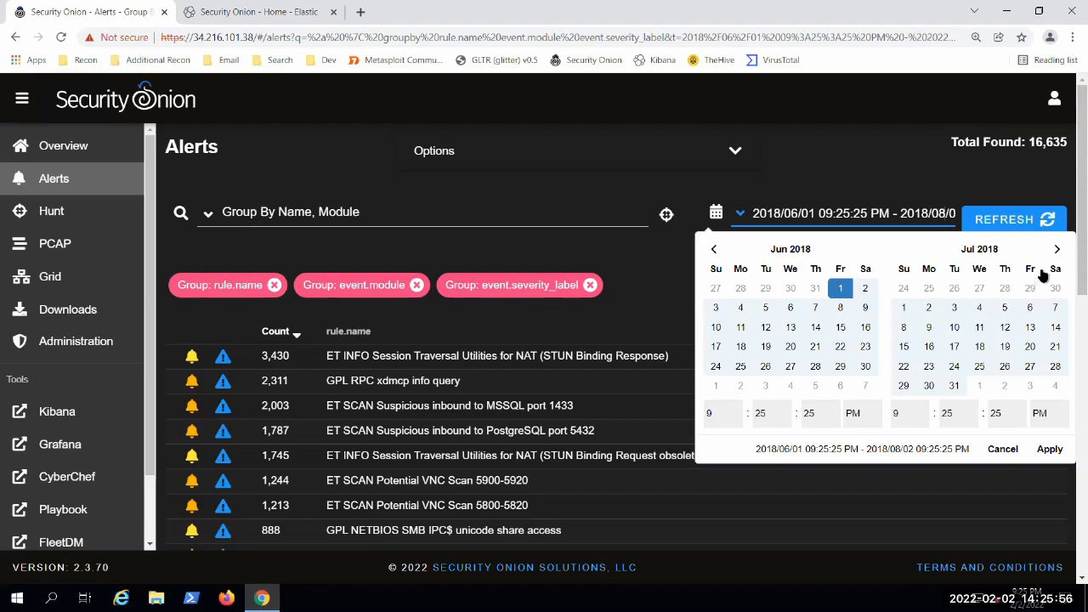
text(8)
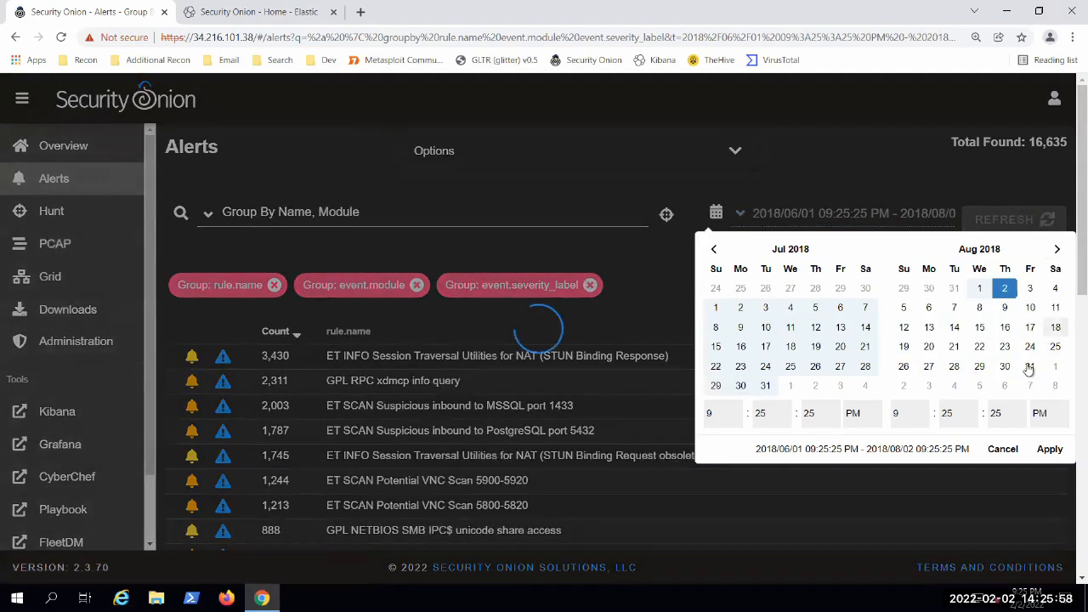
Step: Select August 2 to August 31, 2018 as the alert timespan and refresh the alerts
click(1029, 365)
click(1003, 288)
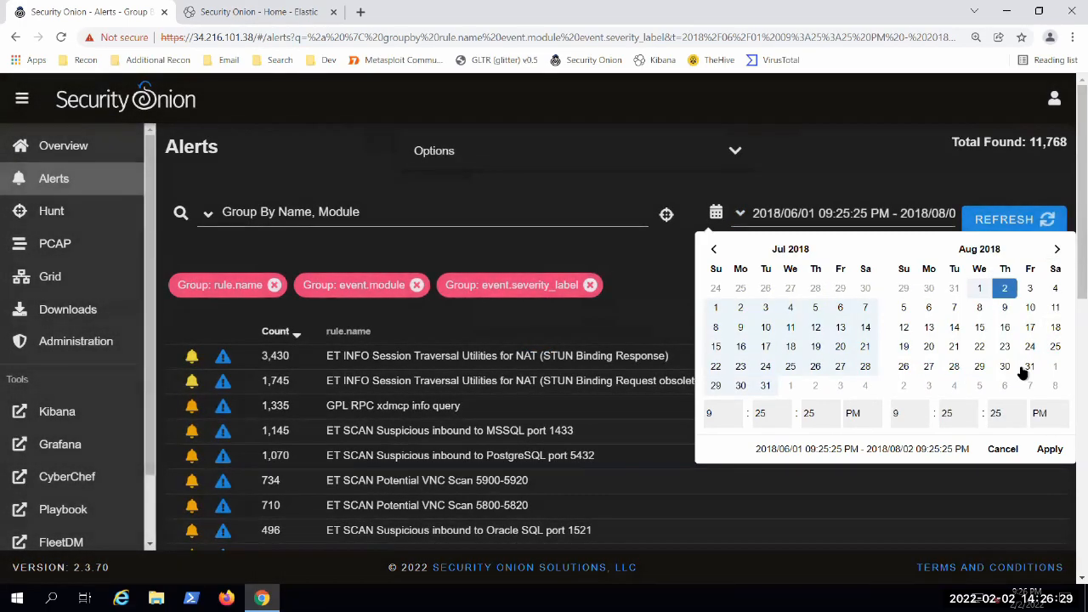
click(1029, 366)
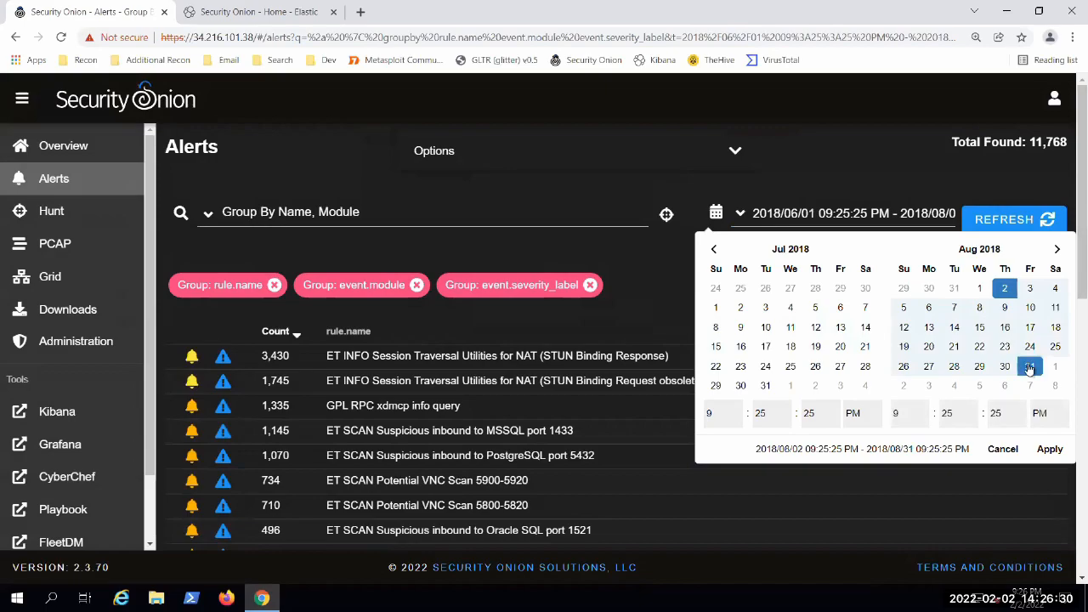
click(1007, 220)
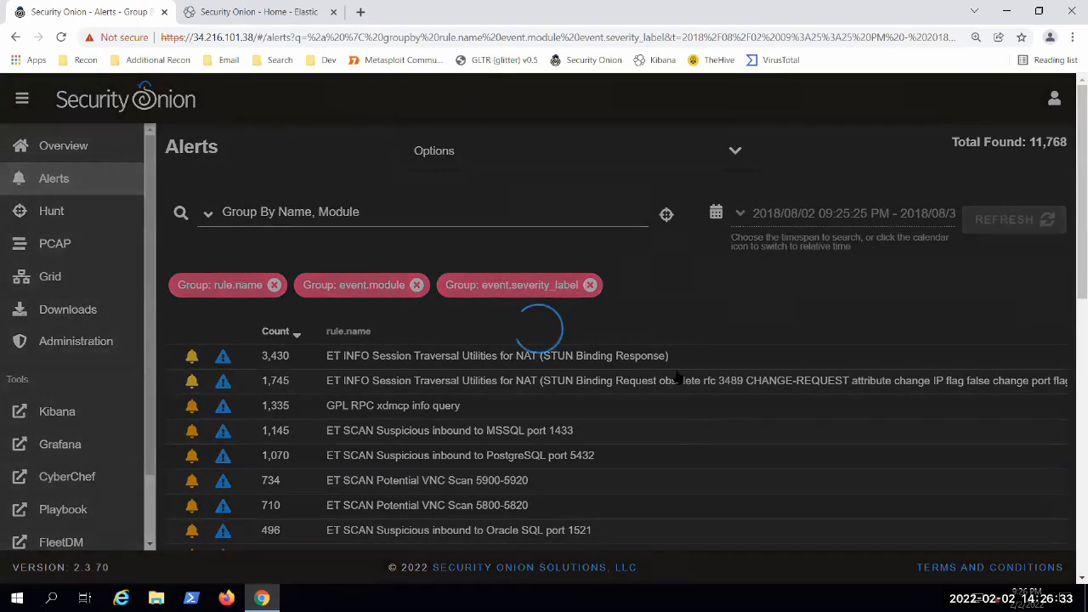
Step: Review the alert list by rule name and check the actions offered for the outbound Terminal Server Traffic scan alert
scroll(296, 339, down, 2)
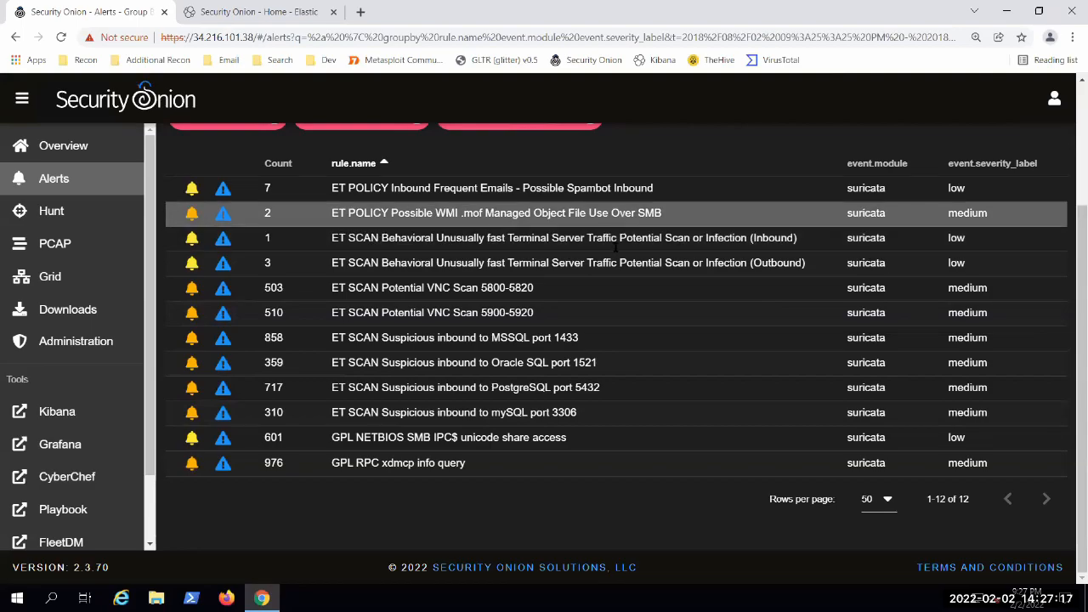
scroll(612, 246, up, 2)
scroll(523, 365, down, 2)
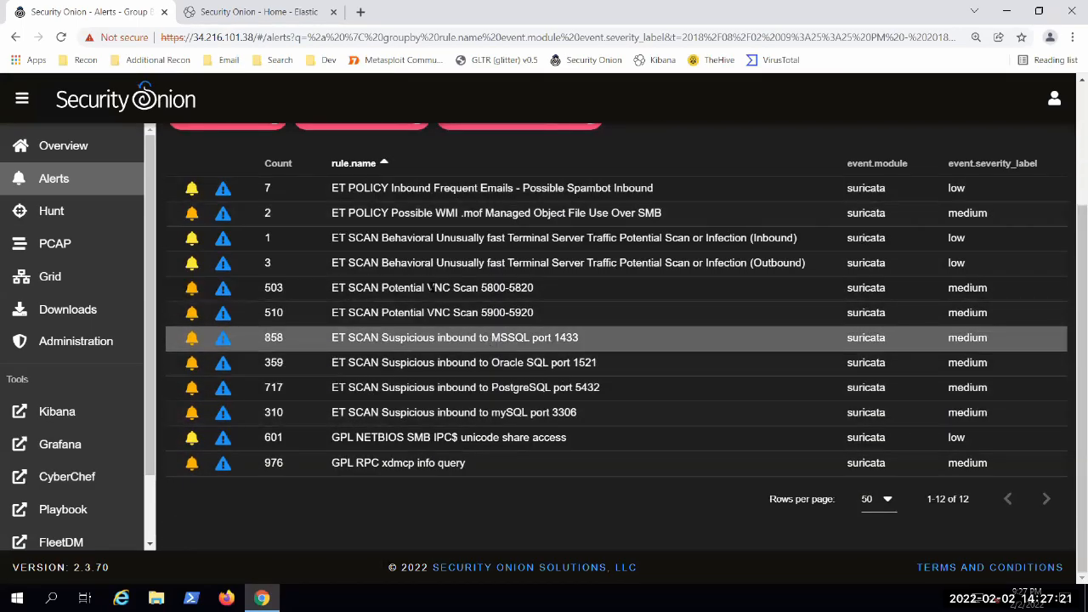
right_click(427, 266)
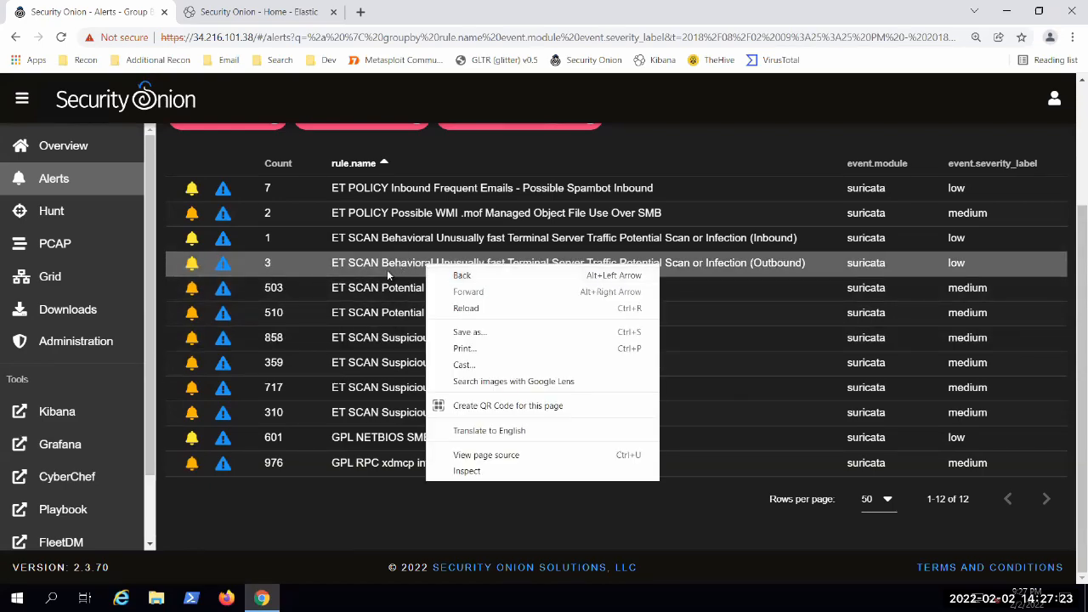
click(387, 270)
click(389, 263)
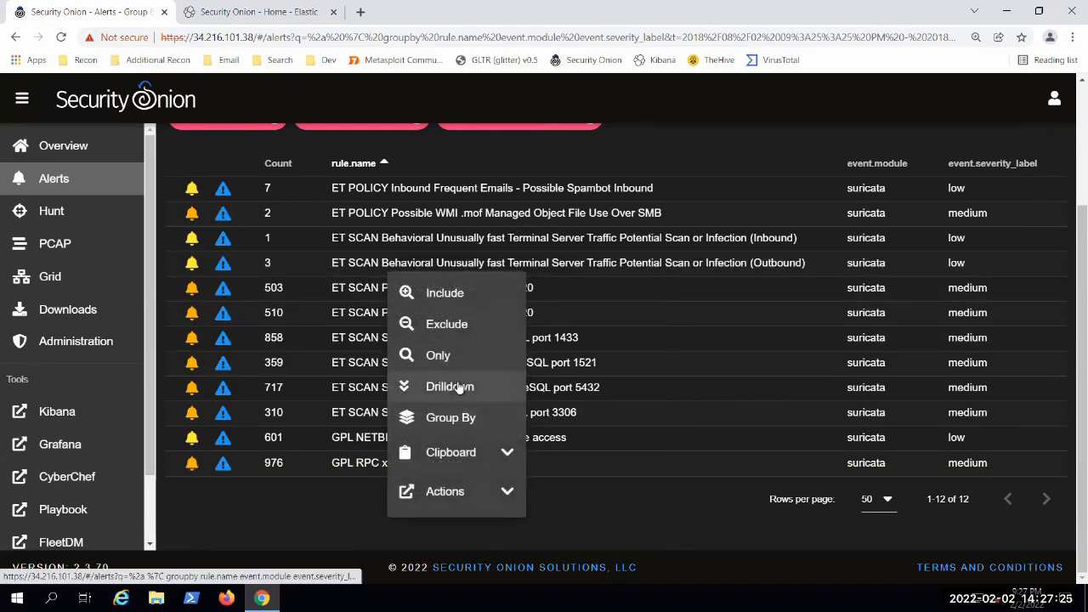
click(645, 310)
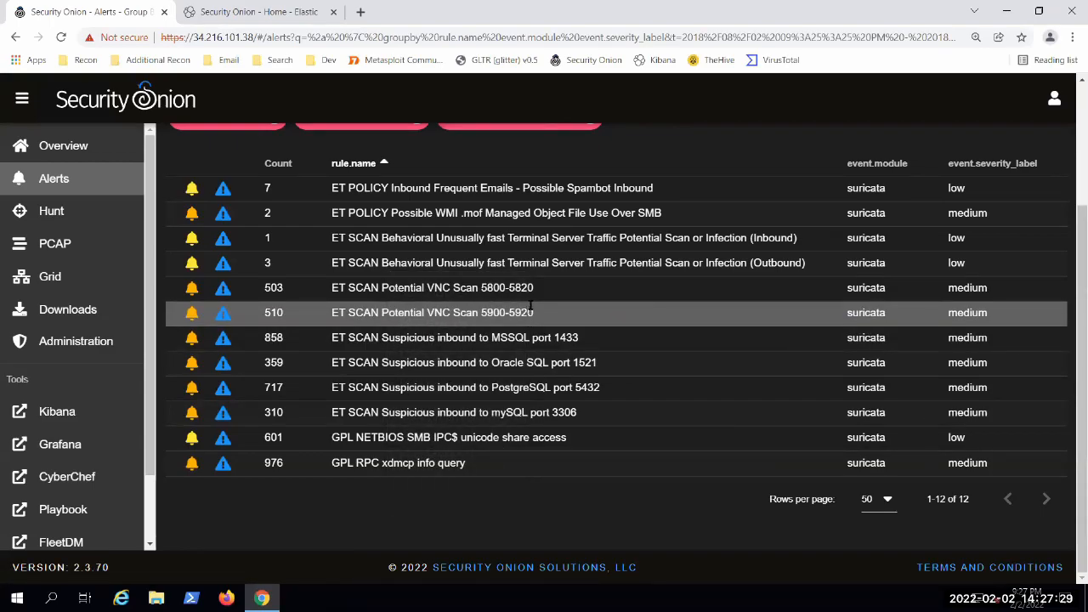
scroll(587, 380, up, 2)
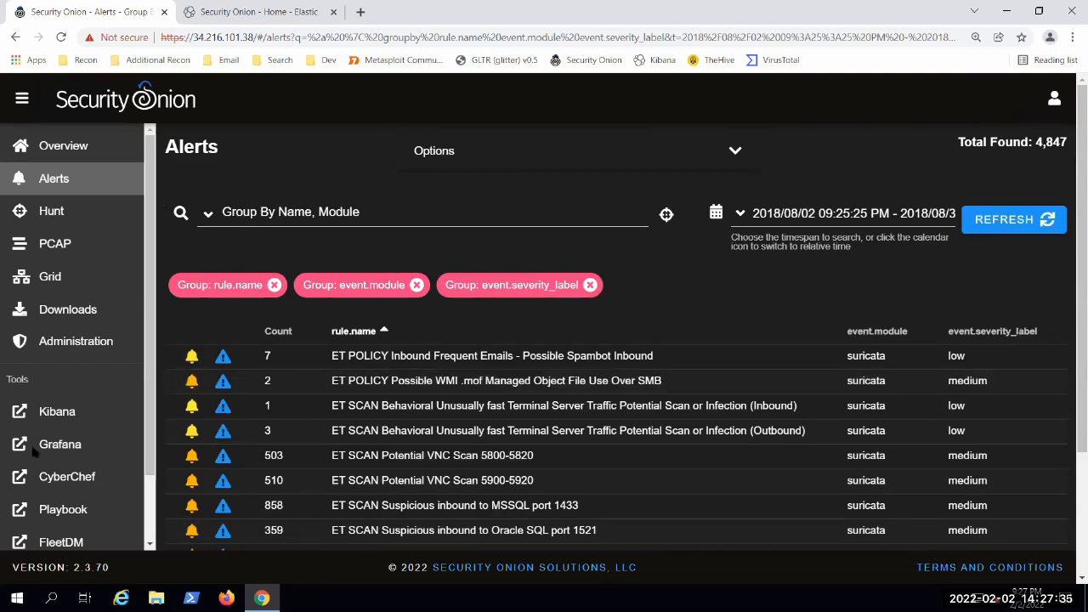
Step: Switch to the Security Onion - Home dashboard in Kibana and view its search field and navigation menu
click(238, 11)
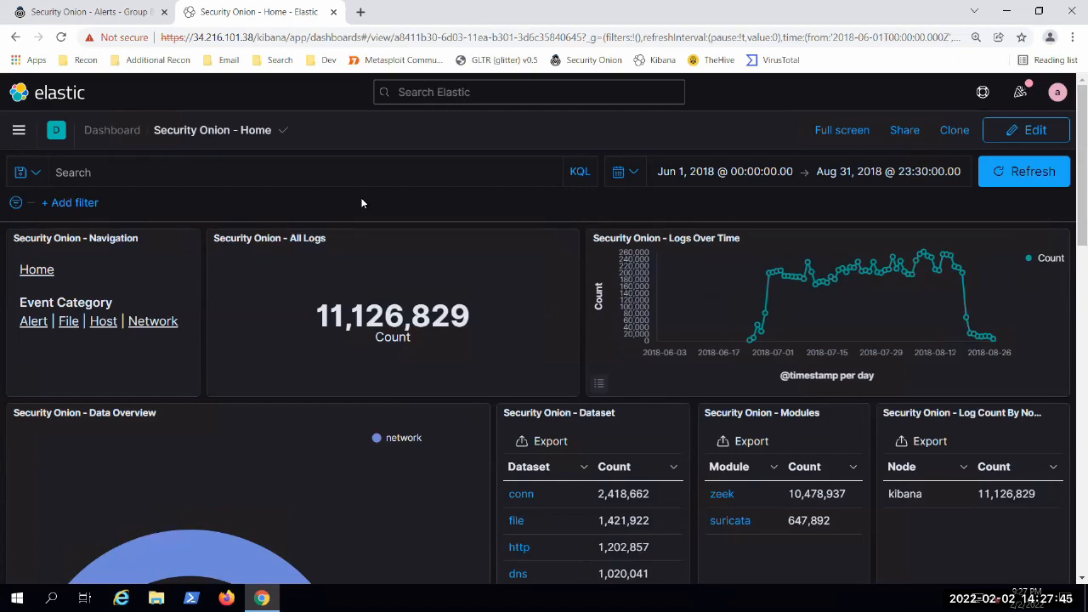
click(416, 175)
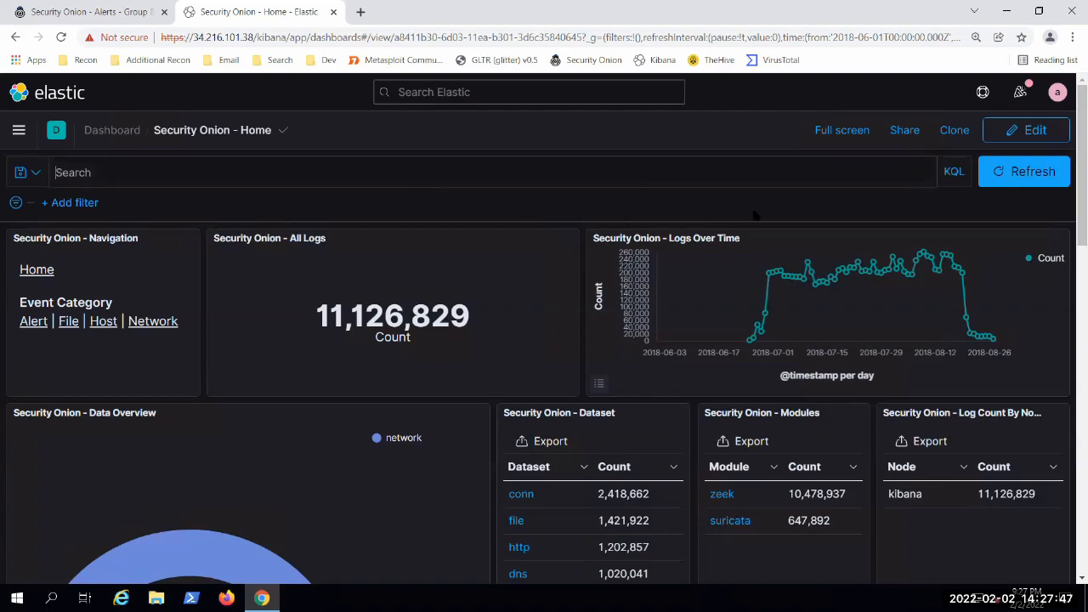
click(5, 224)
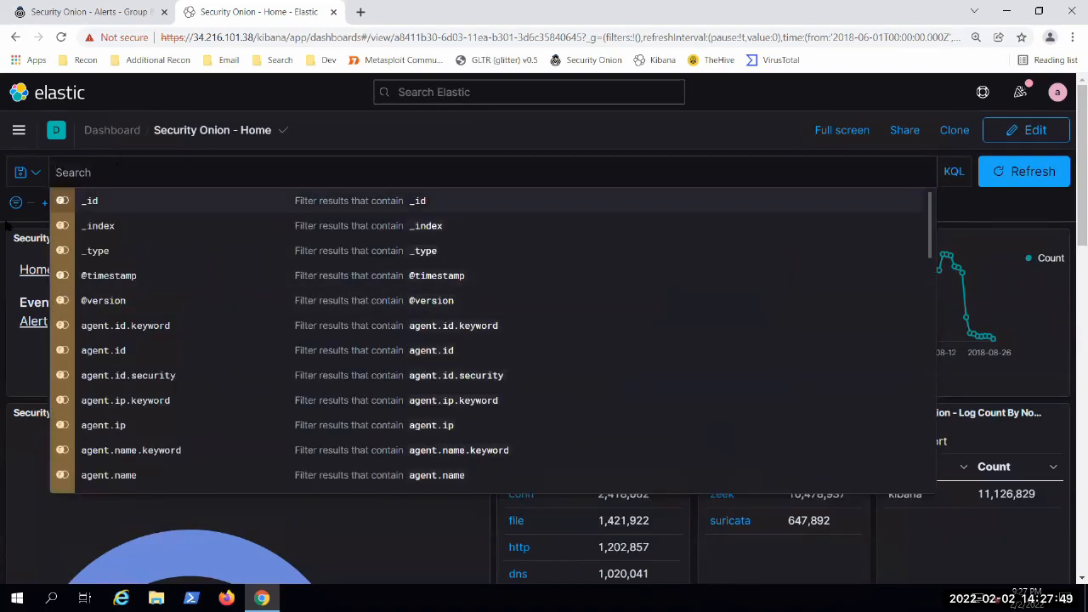
click(8, 140)
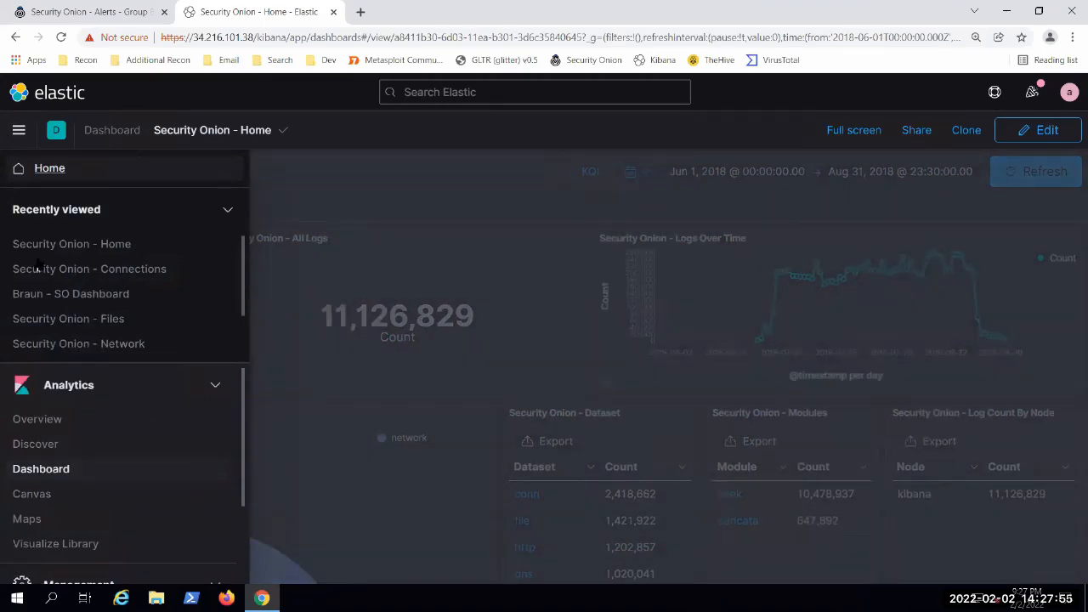
click(313, 165)
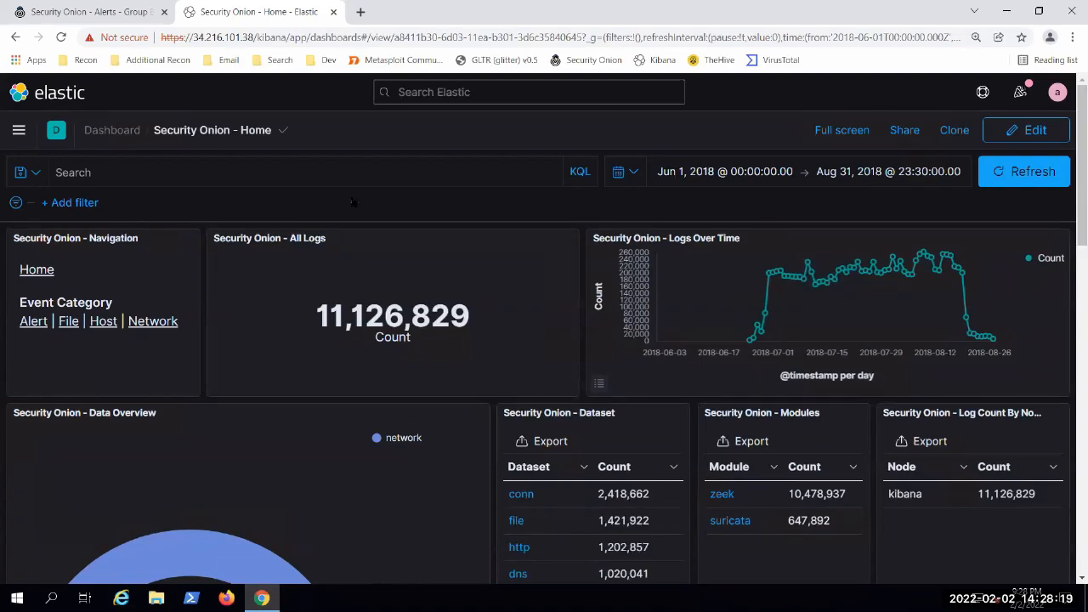
Step: Look over the dashboard's log count, logs over time, dataset and module panels
scroll(207, 289, down, 1)
scroll(206, 299, up, 1)
scroll(209, 303, down, 1)
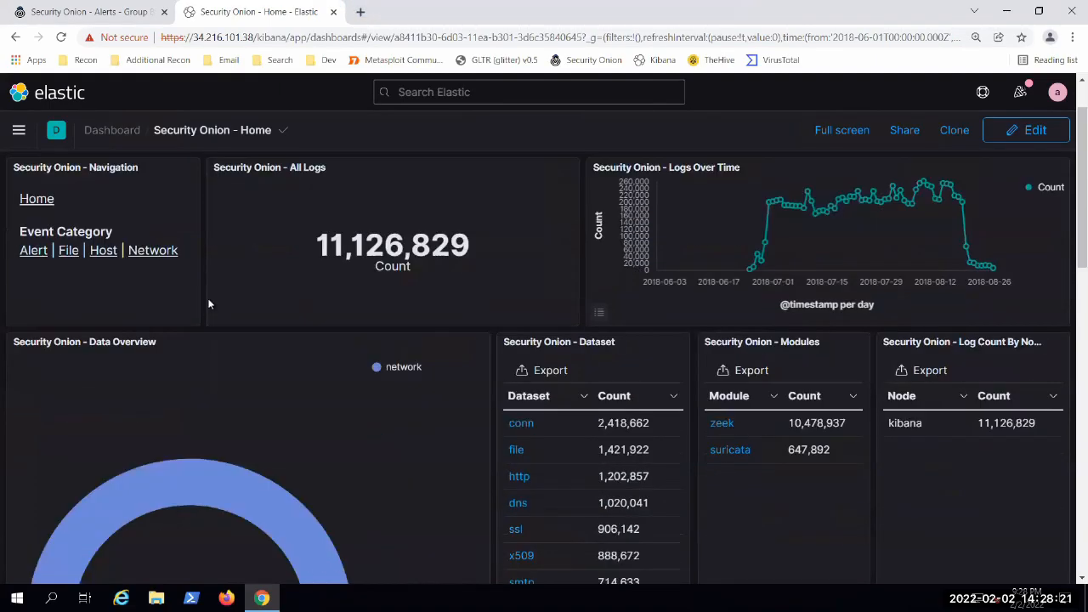
scroll(216, 345, up, 1)
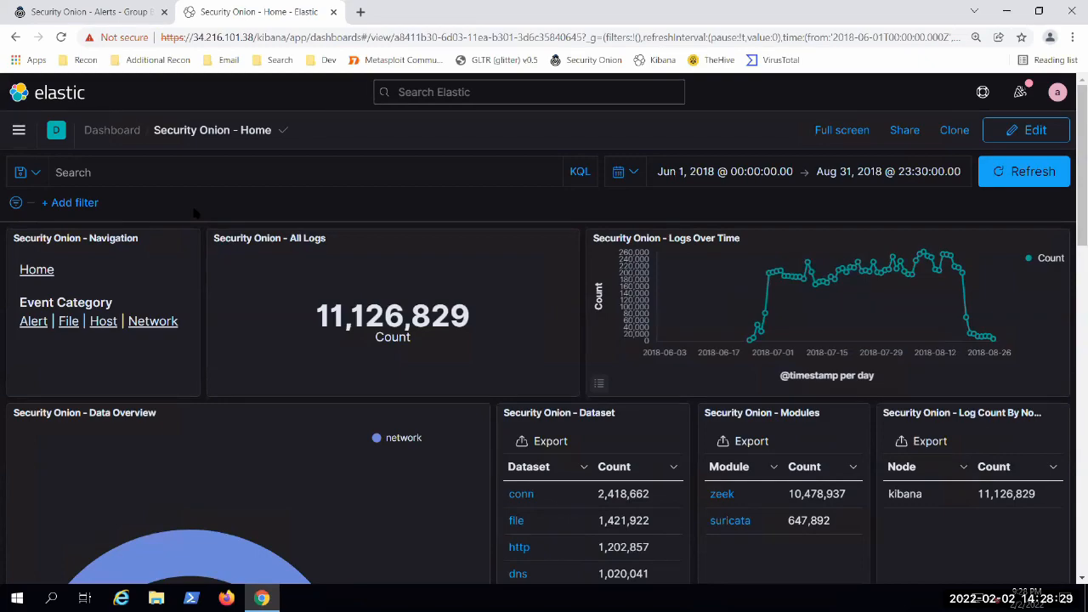
Step: Open Stack Management from Kibana's main navigation
click(17, 132)
scroll(110, 357, down, 1)
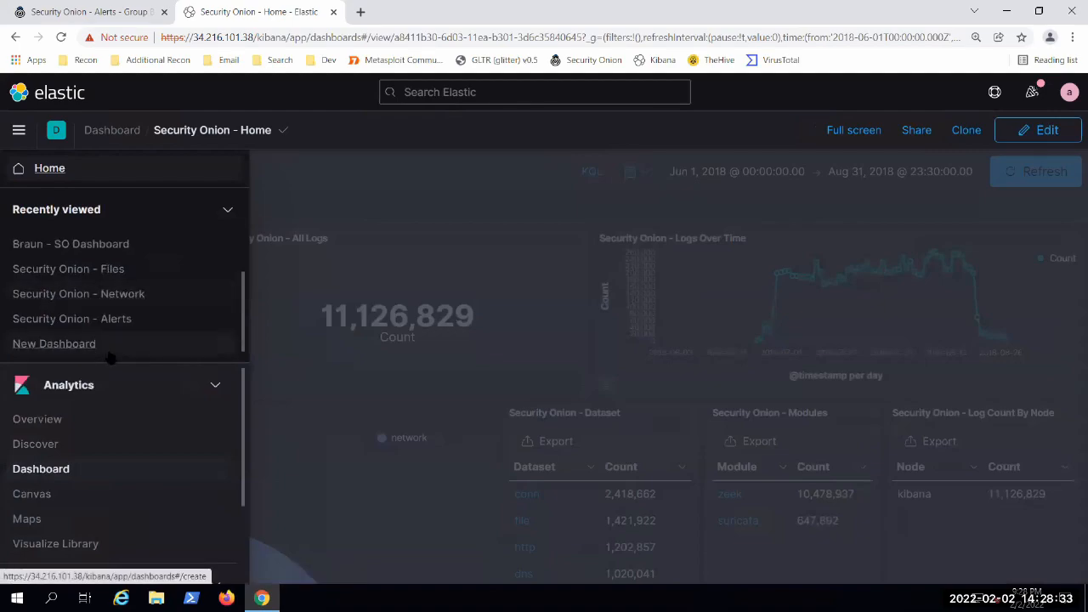
scroll(114, 399, down, 3)
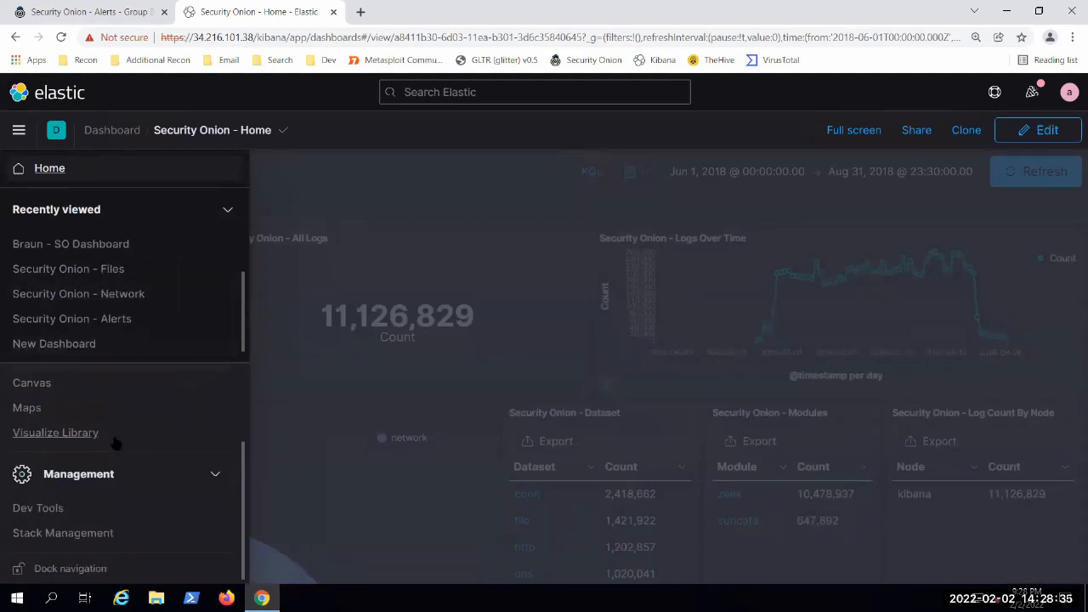
click(60, 533)
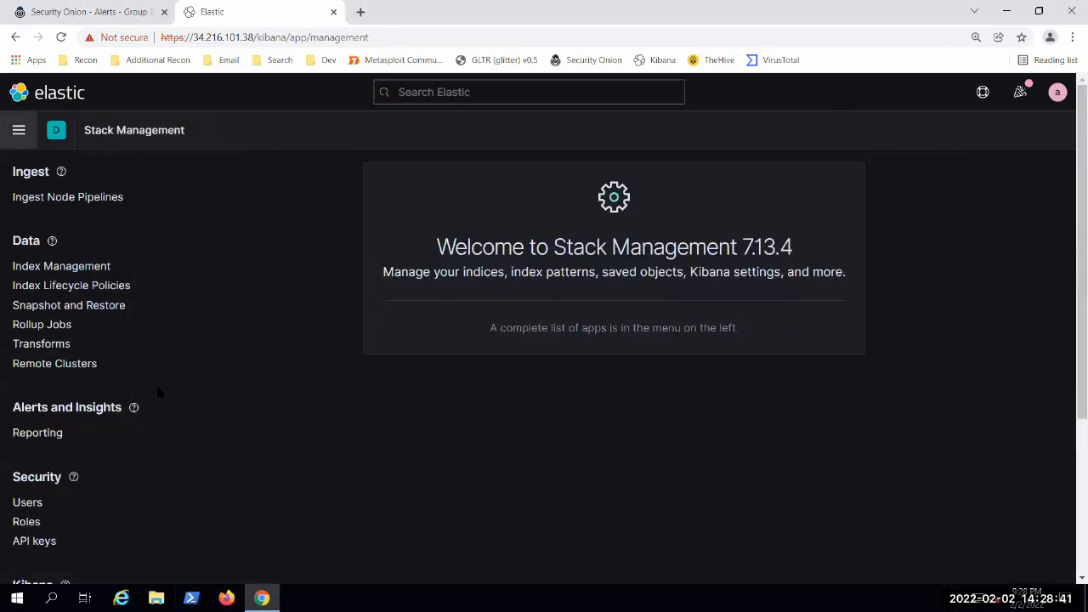
Step: Open Kibana's Index Patterns management page and dismiss the two notices about missing matching indices
scroll(198, 357, down, 1)
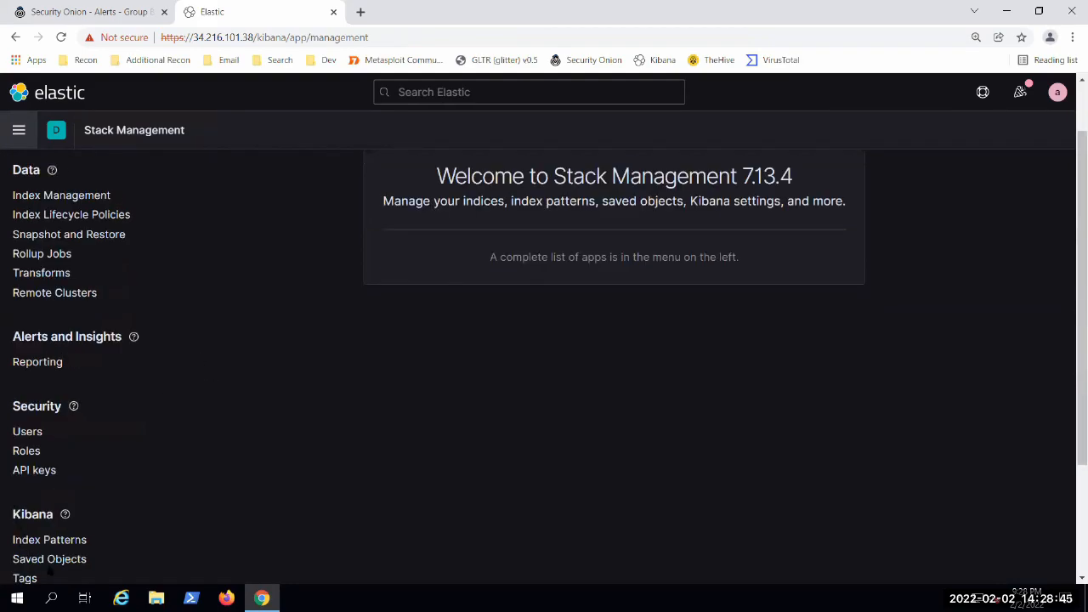
click(61, 539)
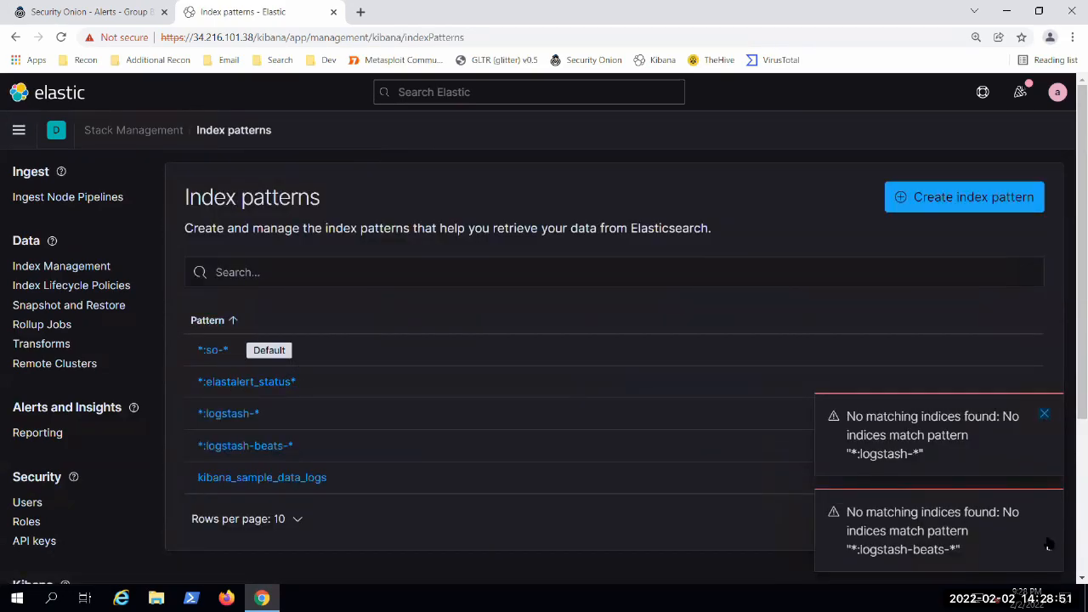
click(1044, 415)
click(1044, 513)
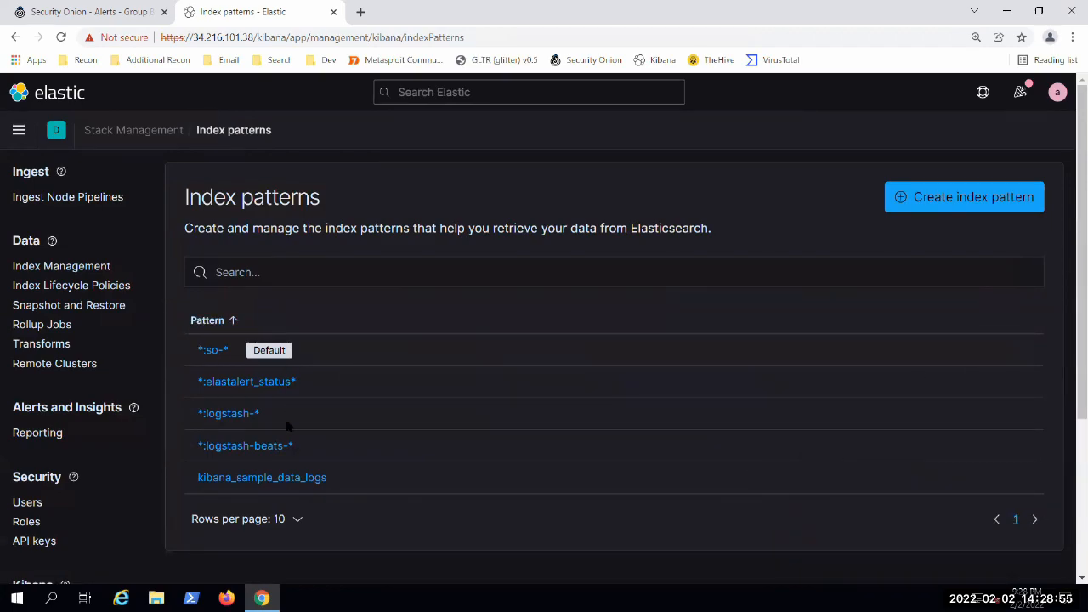
Step: Open the default *:so-* index pattern, search its fields for "http" and review the matching field names and types
click(214, 356)
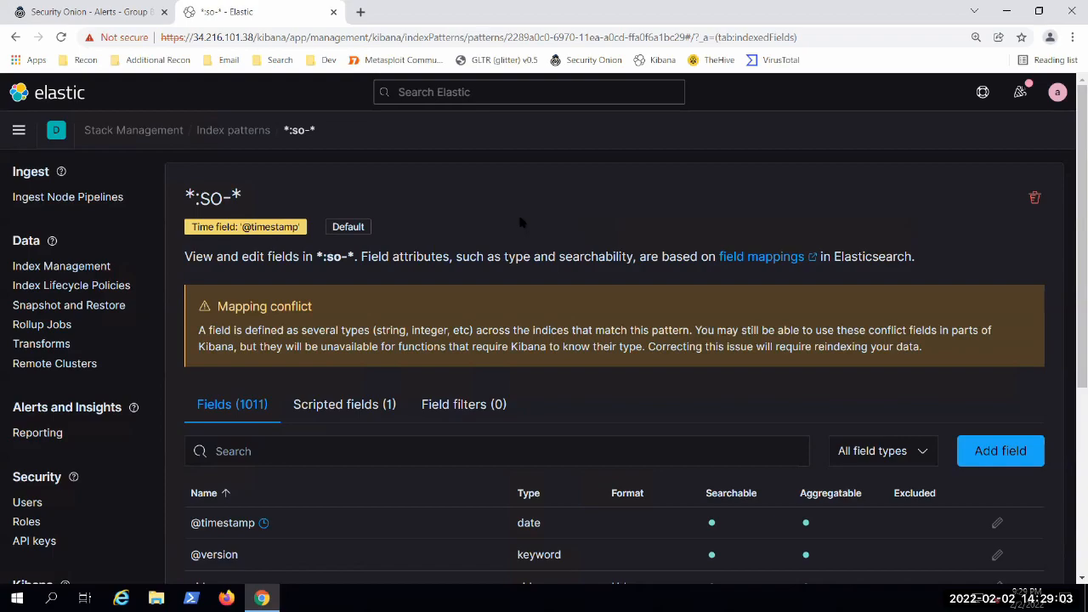
scroll(462, 193, down, 2)
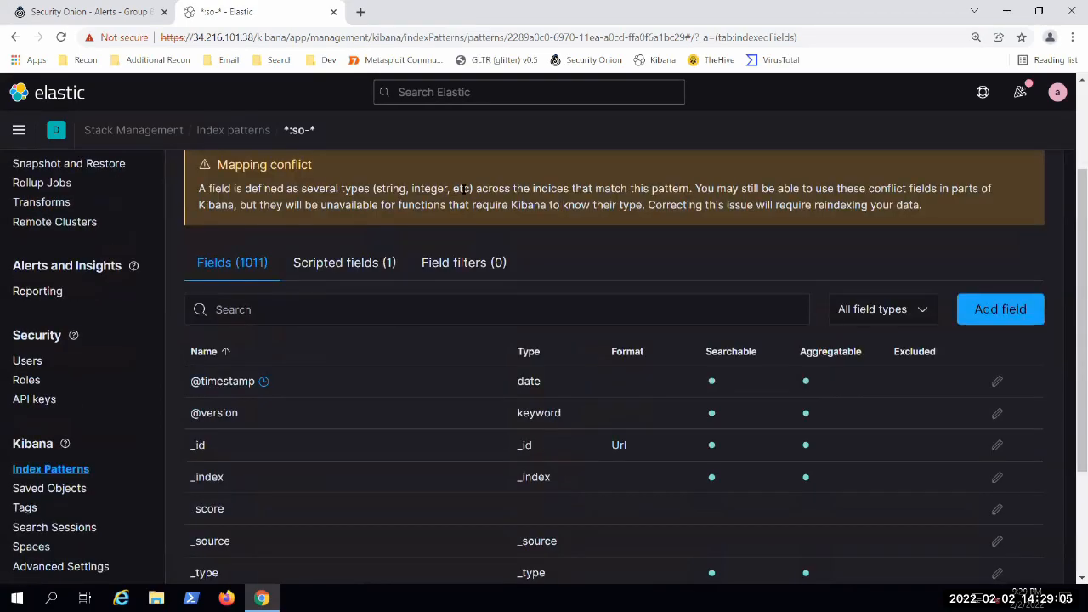
scroll(282, 485, down, 1)
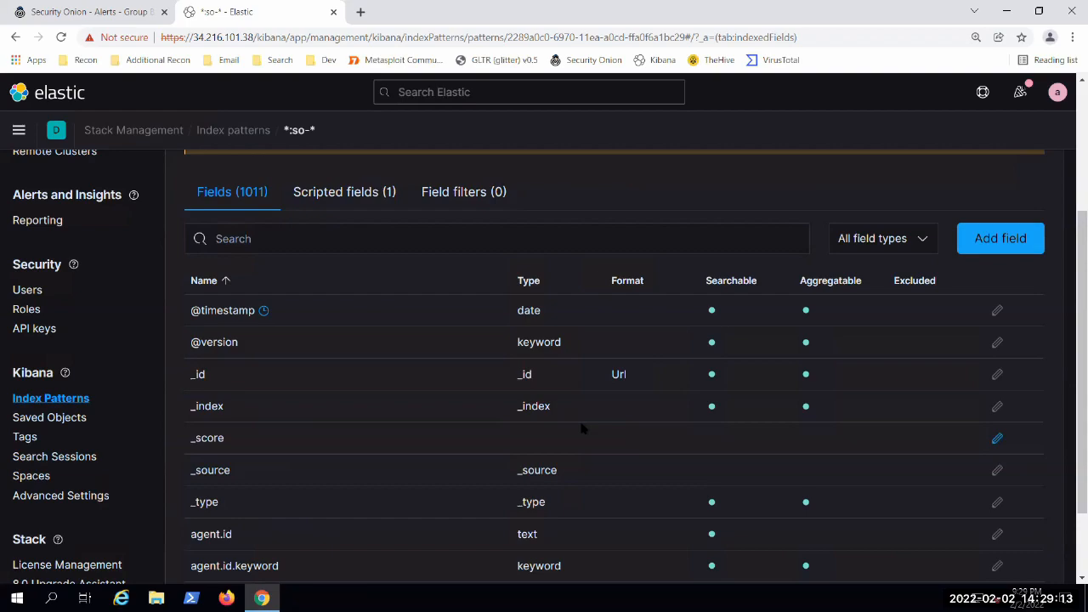
click(358, 244)
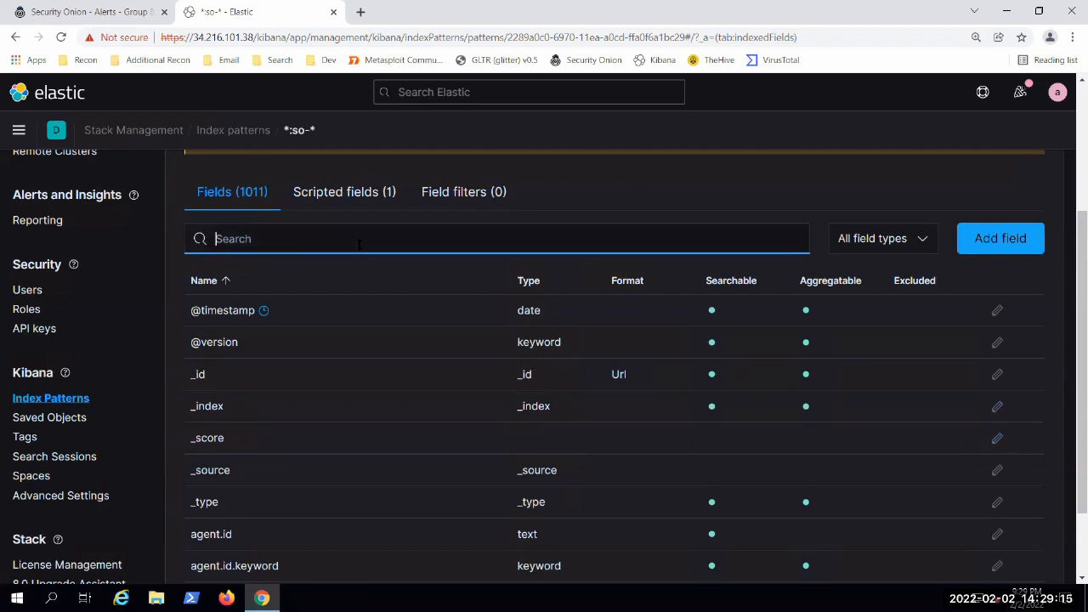
text(http)
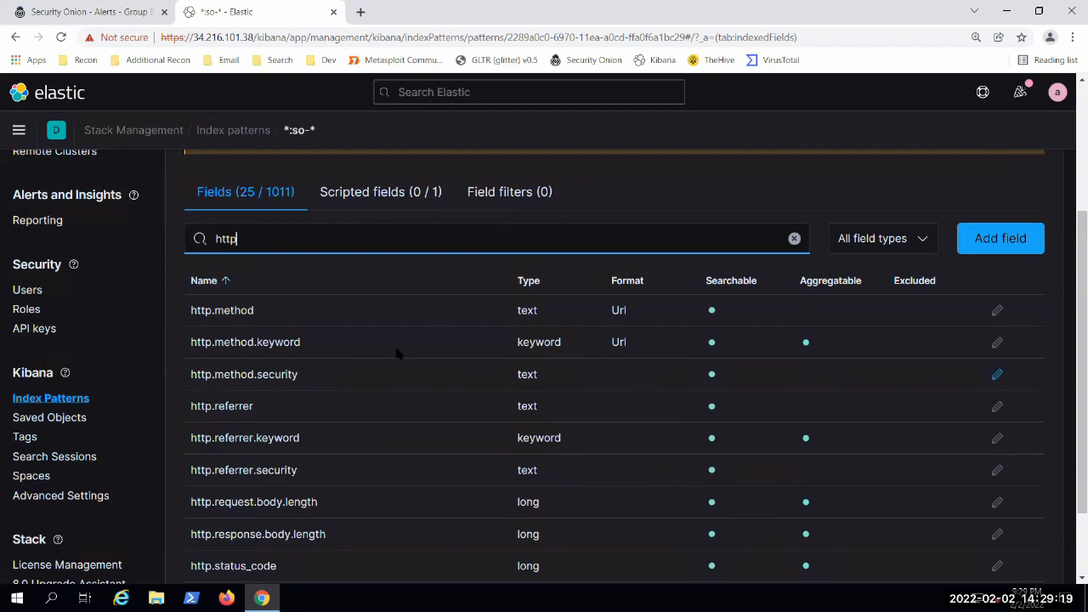
scroll(396, 352, down, 1)
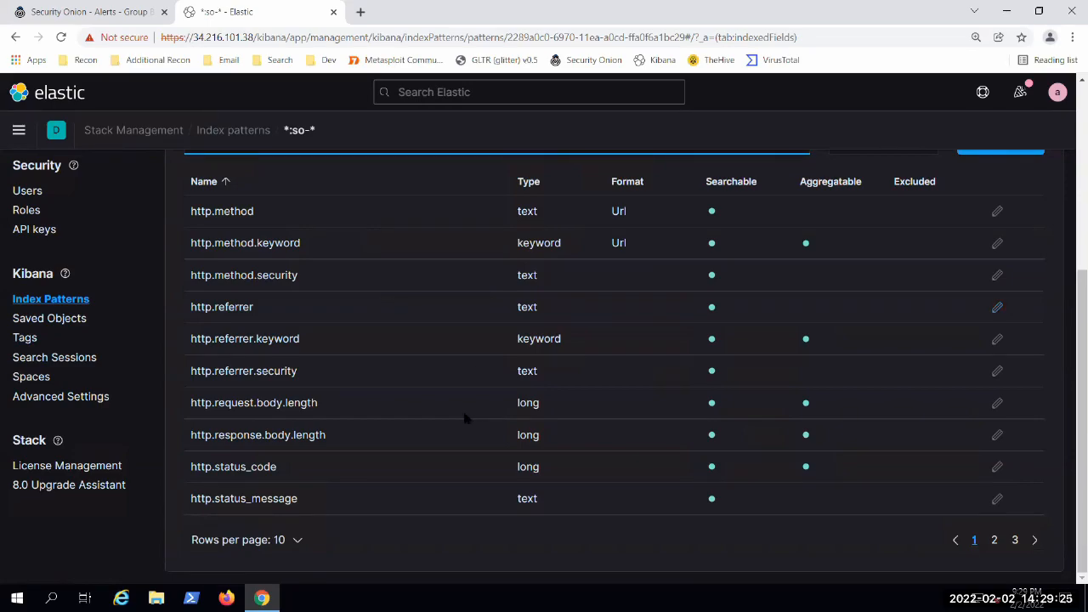
scroll(463, 409, up, 1)
scroll(452, 412, down, 1)
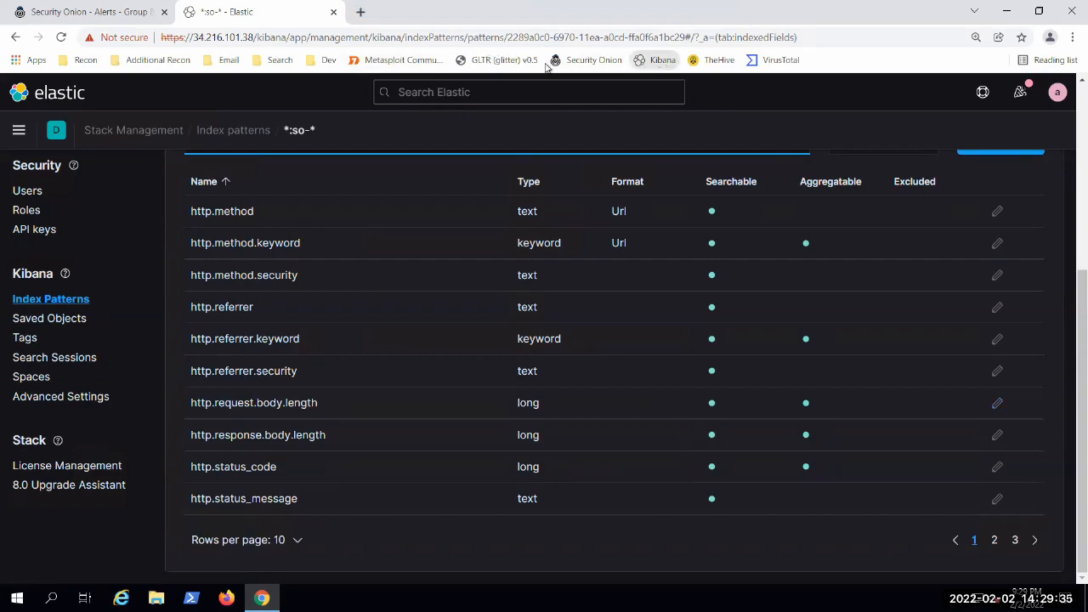
Step: Open Kibana in a separate browser tab, go to Discover there and compare it with the index pattern's field list
middle_click(659, 61)
key(ctrl+Tab)
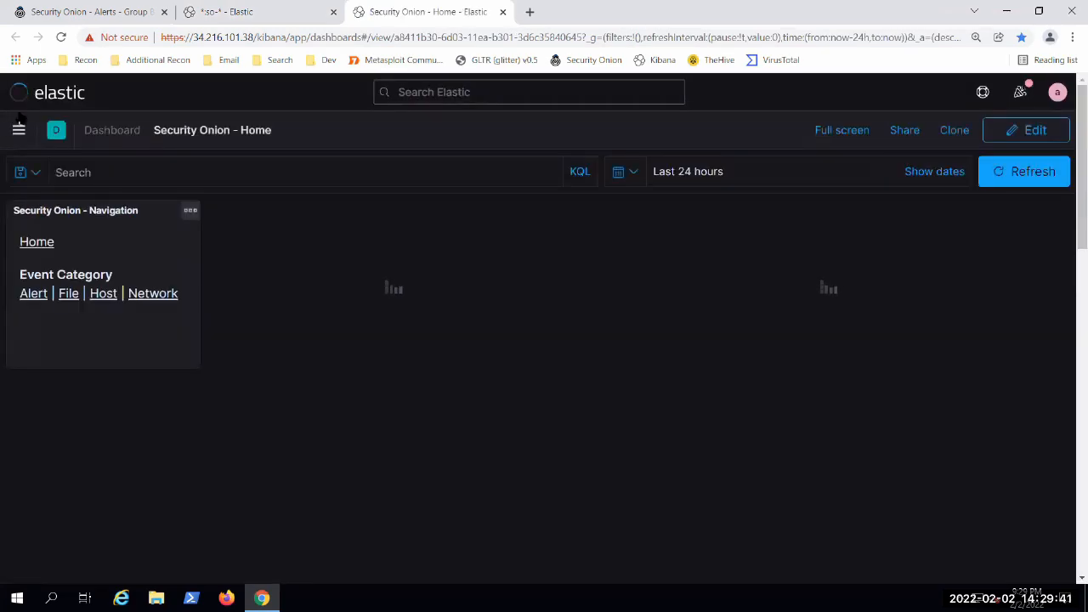
click(18, 129)
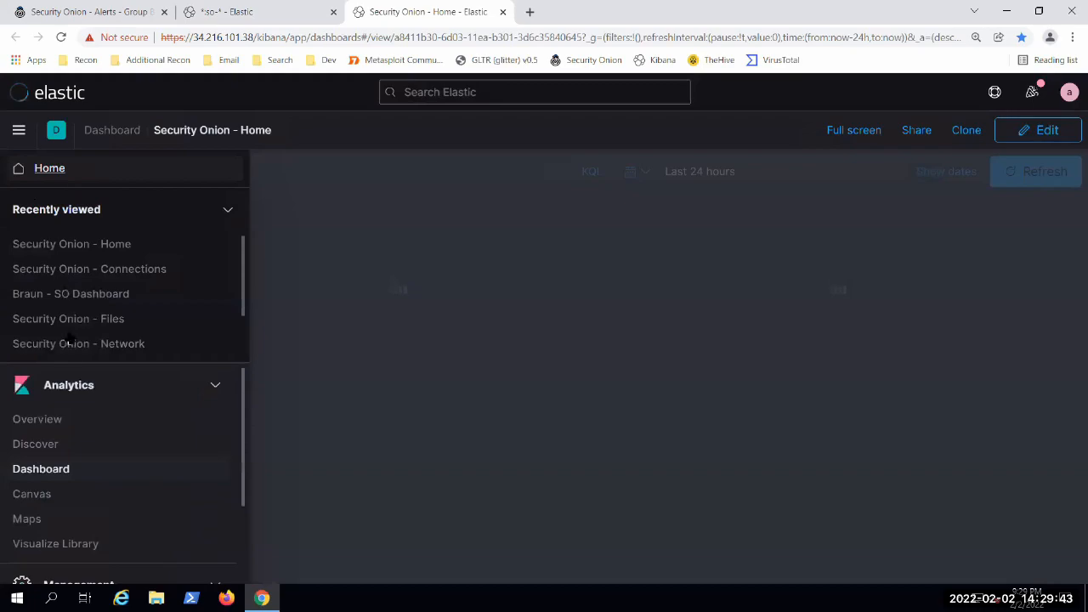
click(47, 444)
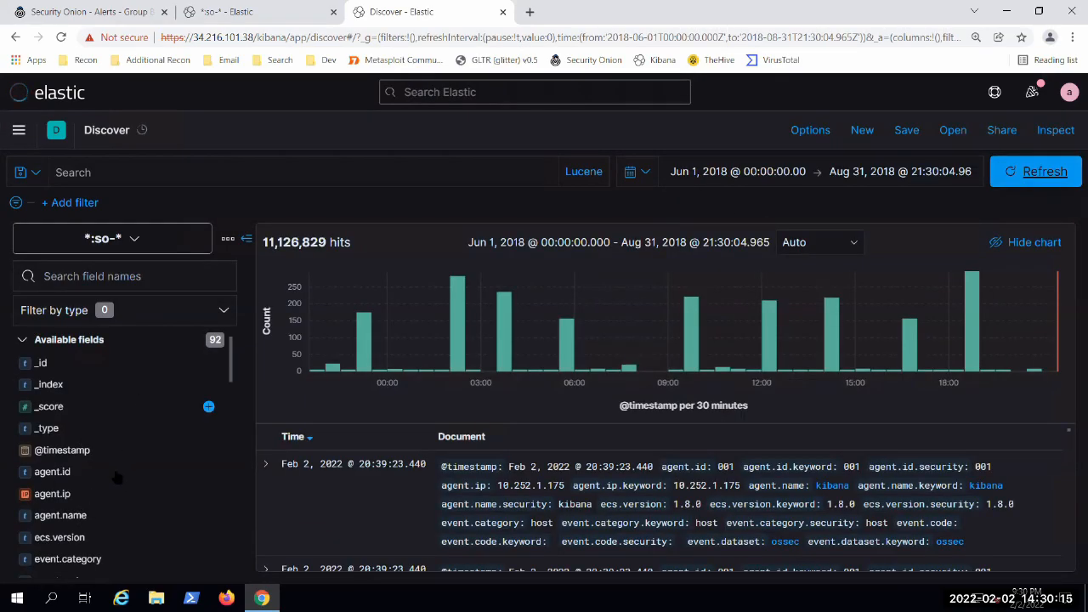
click(253, 15)
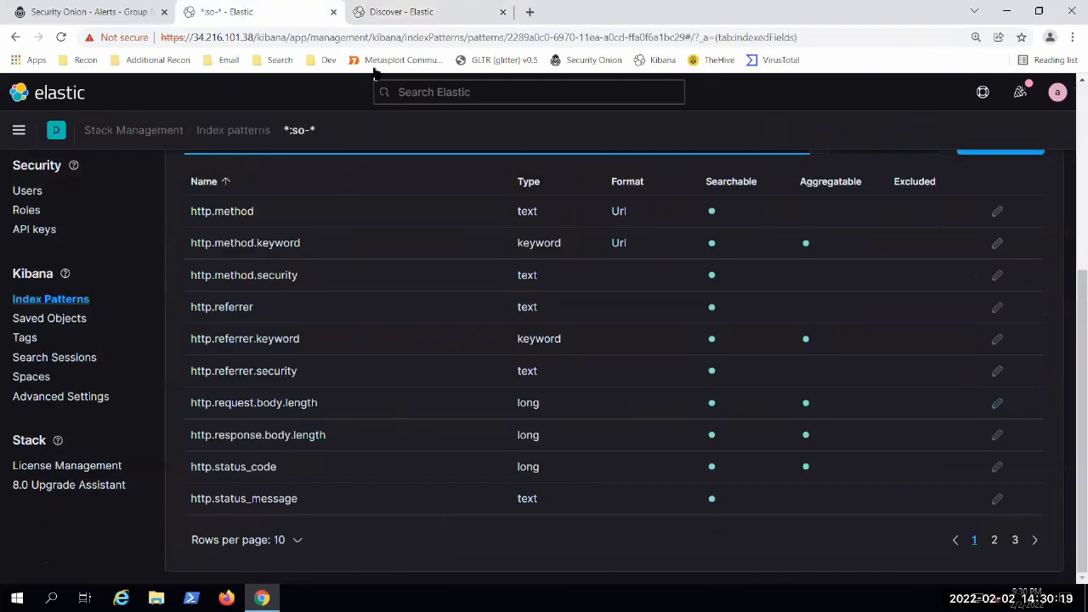
click(382, 13)
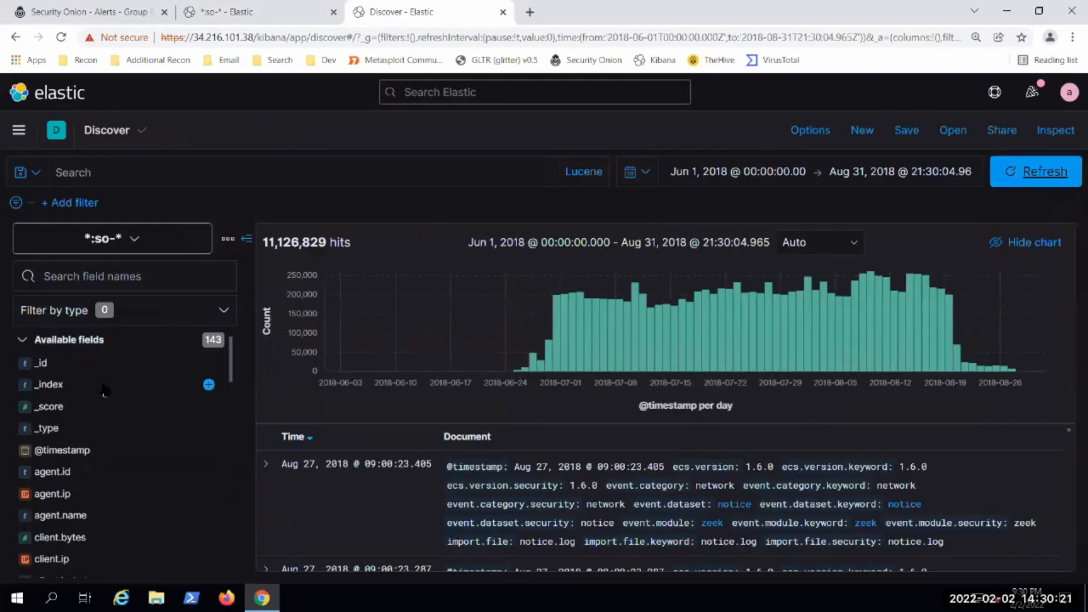
Step: Browse Discover's available fields, view the top values of destination.ip and close its details
scroll(208, 384, down, 5)
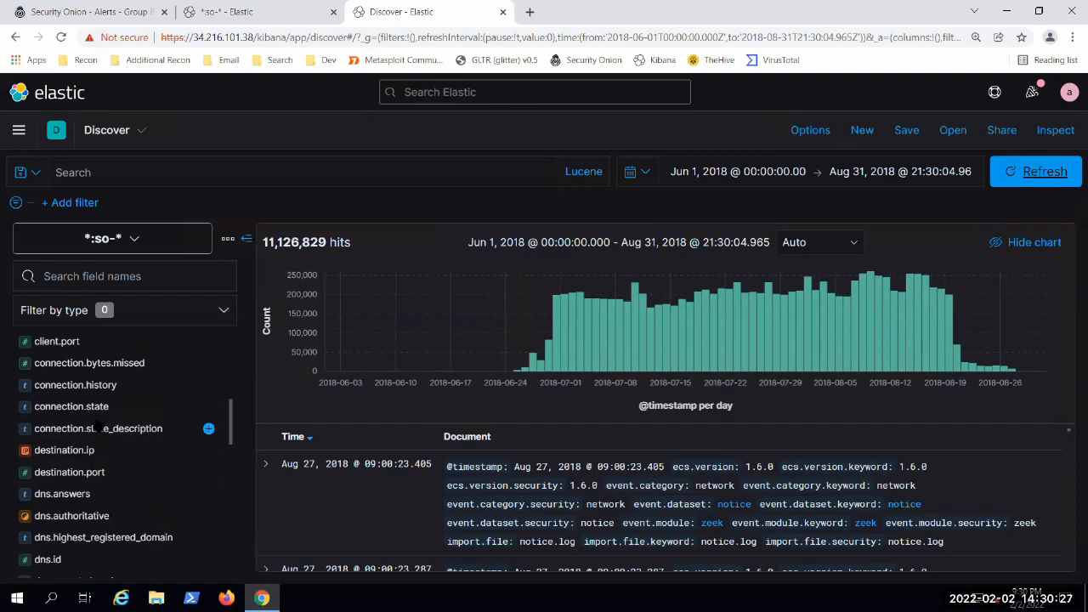
scroll(85, 424, down, 1)
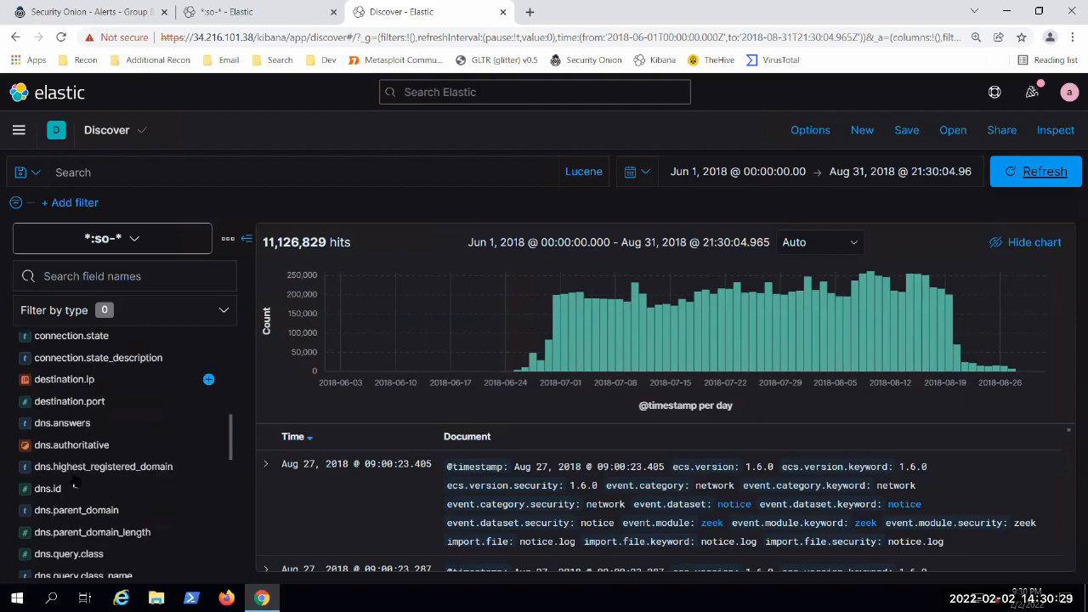
scroll(75, 482, down, 1)
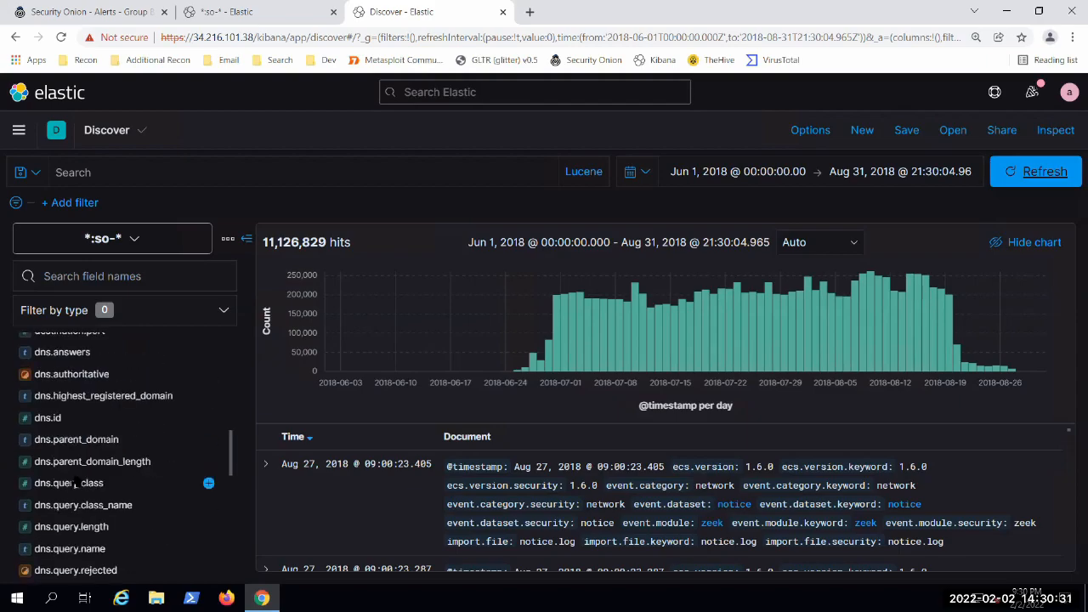
scroll(74, 483, up, 2)
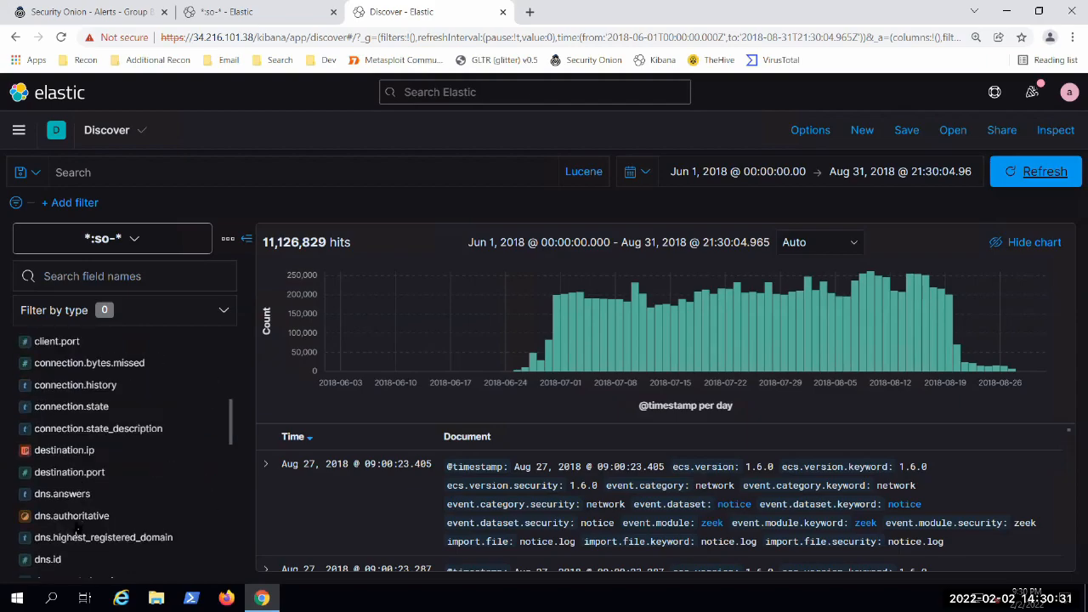
click(64, 450)
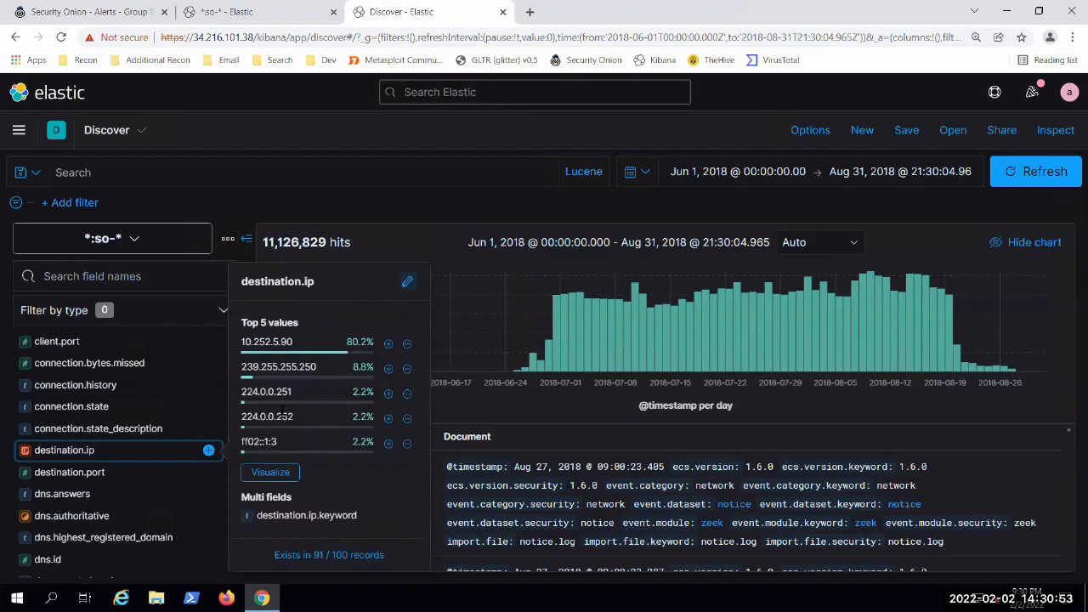
mouse_move(283, 410)
click(344, 205)
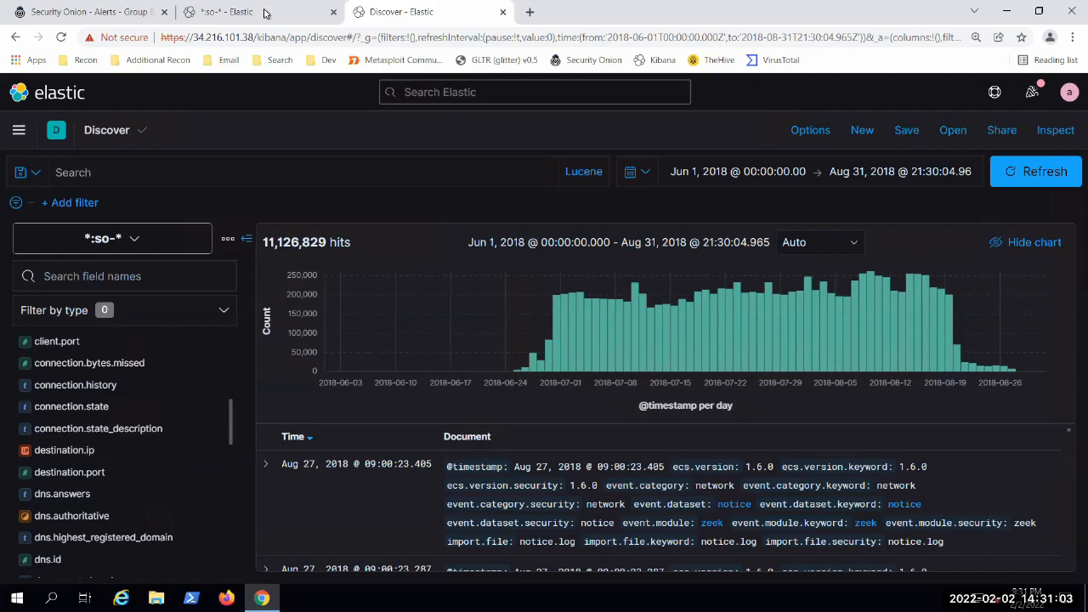
Step: Return to the browser tab with the *:so-* index pattern and open the Security Onion - Home dashboard there
click(265, 12)
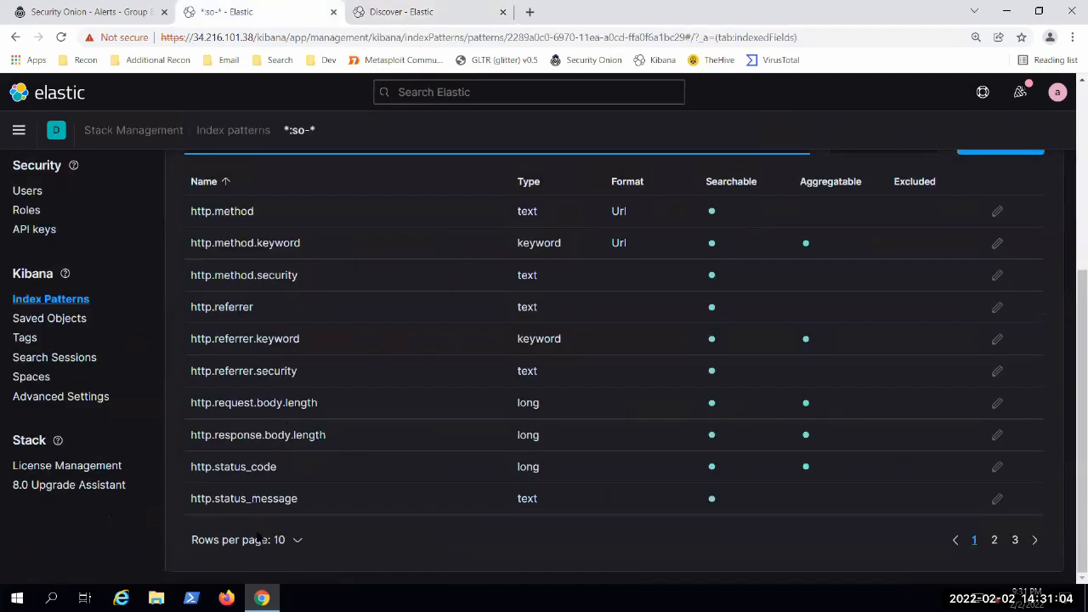
click(370, 14)
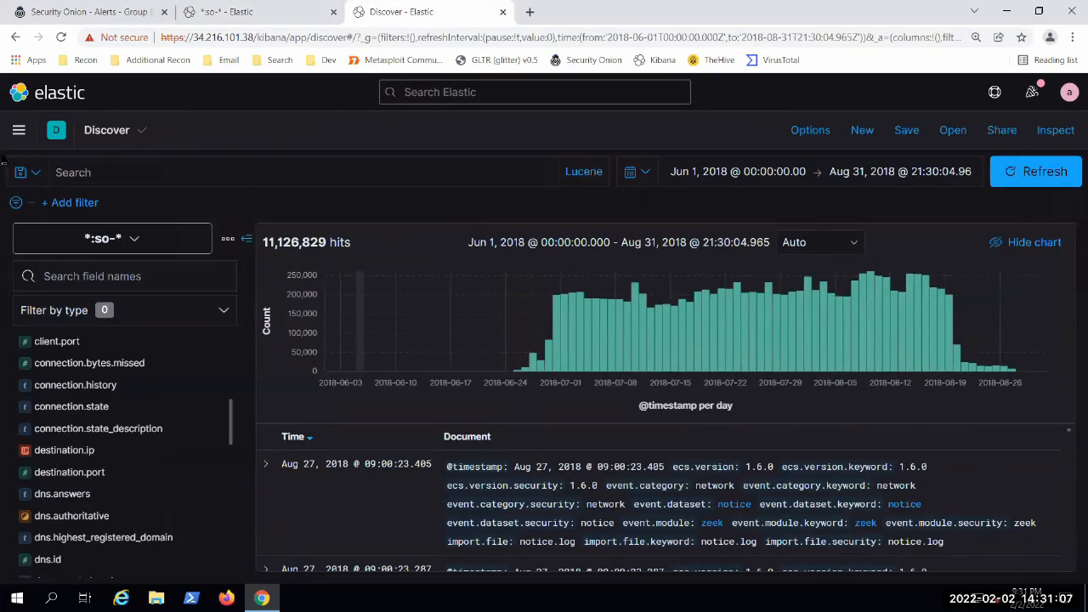
click(255, 11)
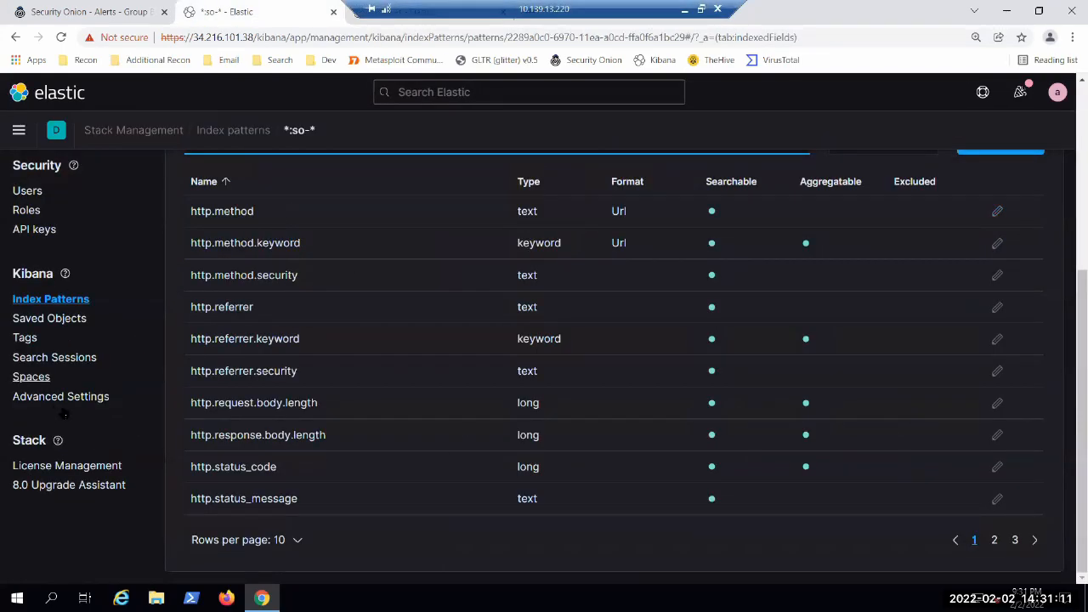
scroll(51, 383, up, 4)
click(17, 131)
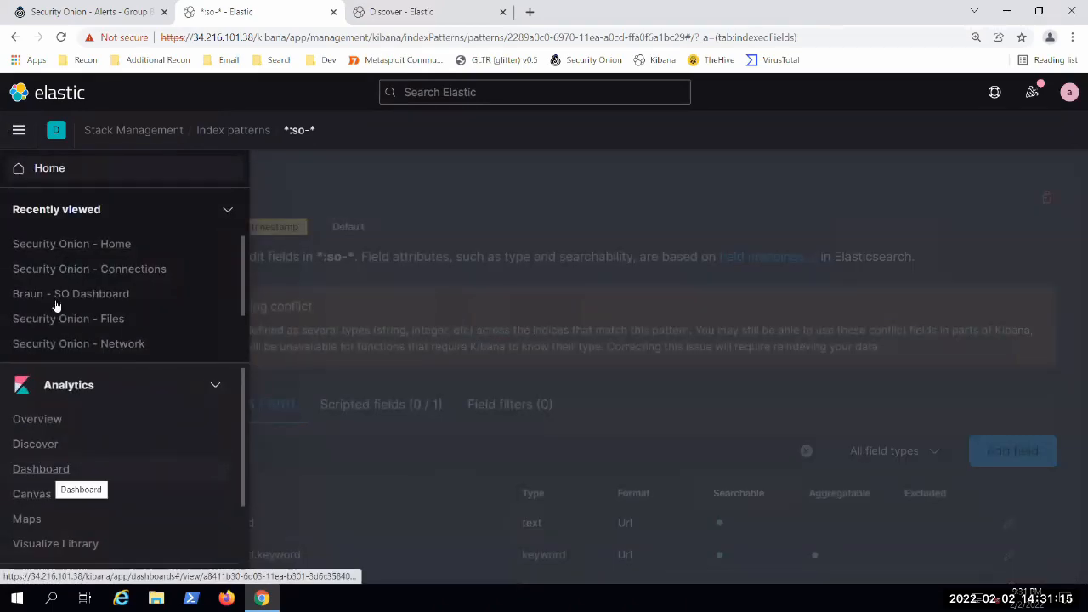
click(47, 471)
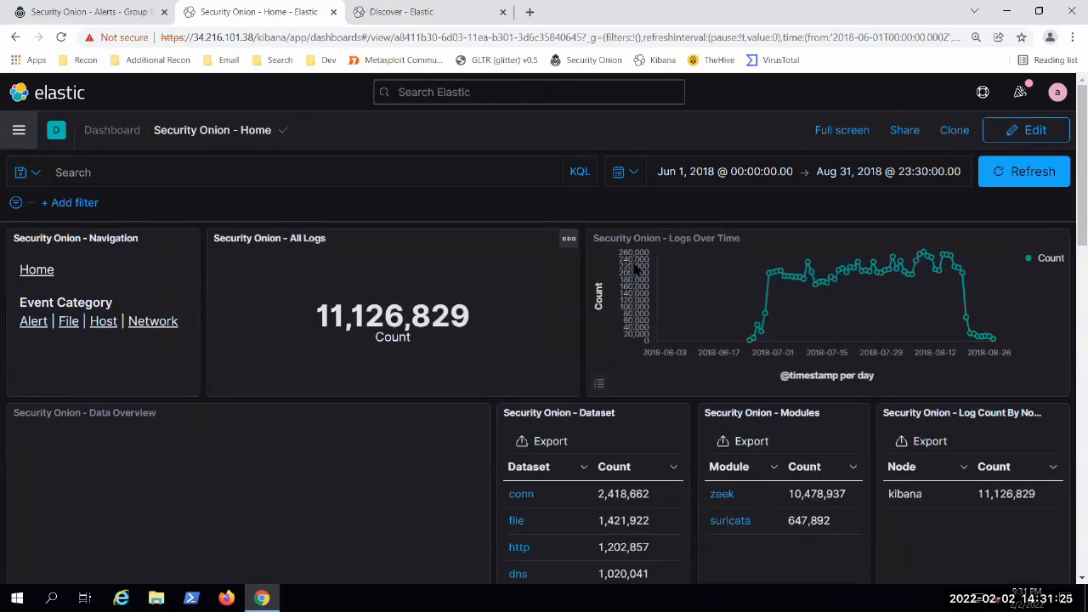
Step: Review the dashboard's data overview chart, dataset, modules and log count by node panels
scroll(548, 334, down, 1)
scroll(357, 417, down, 5)
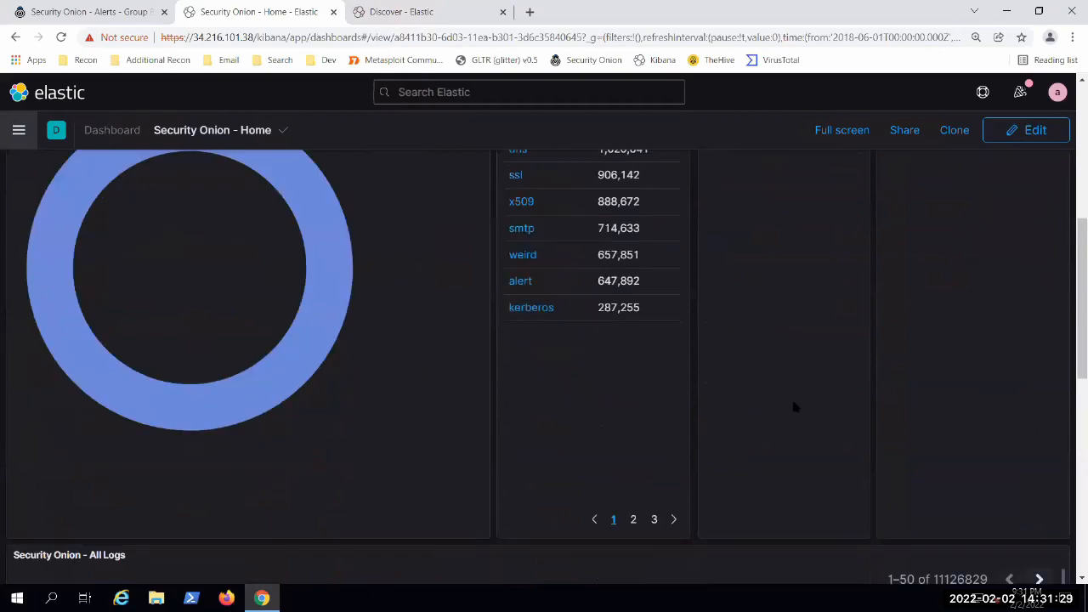
scroll(793, 407, up, 3)
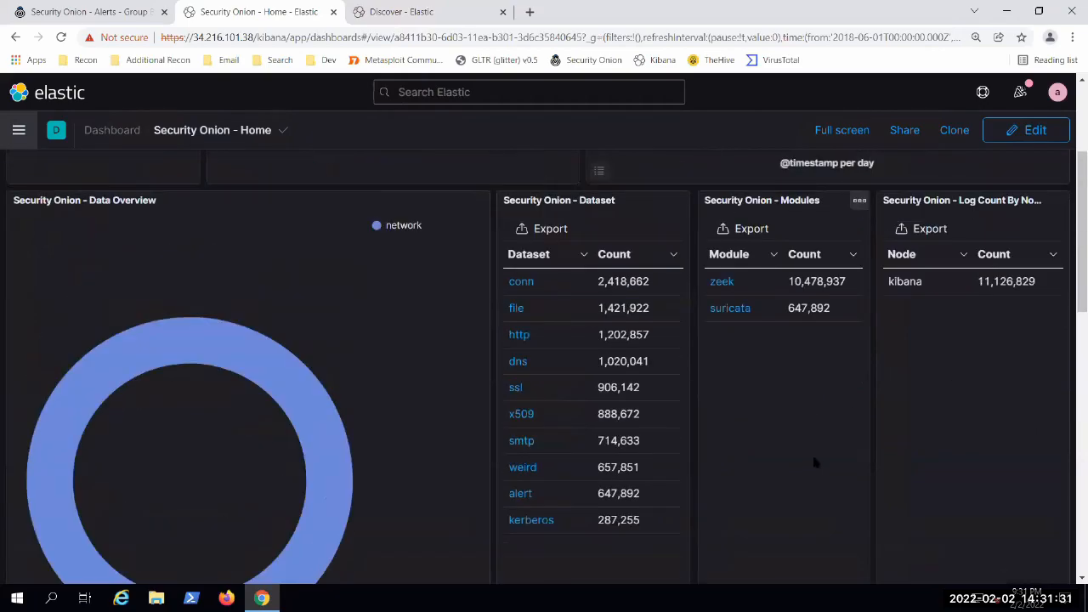
scroll(322, 423, up, 3)
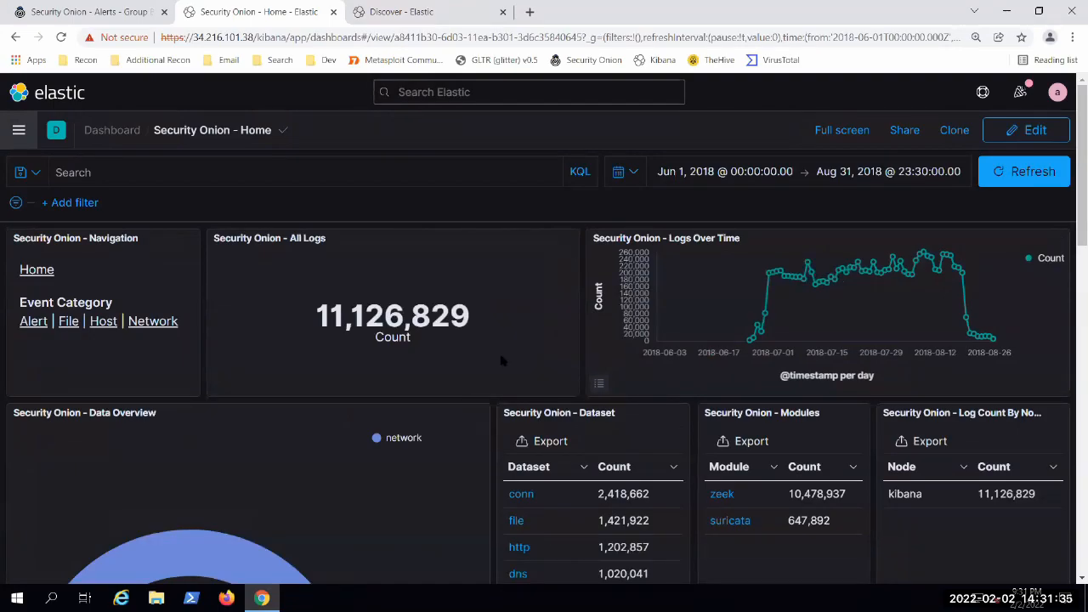
scroll(204, 299, down, 3)
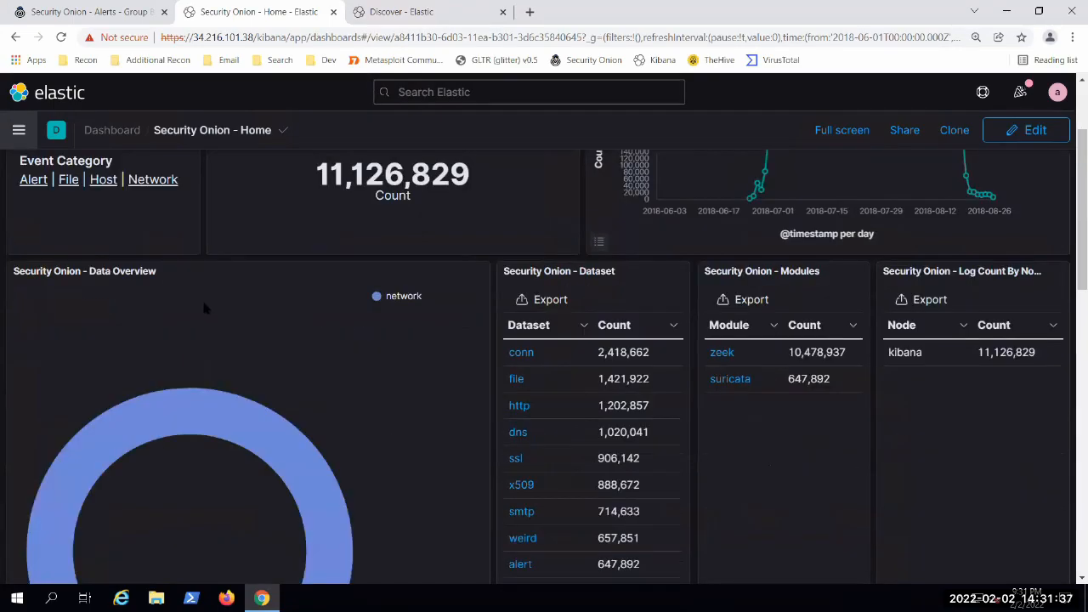
scroll(211, 313, up, 3)
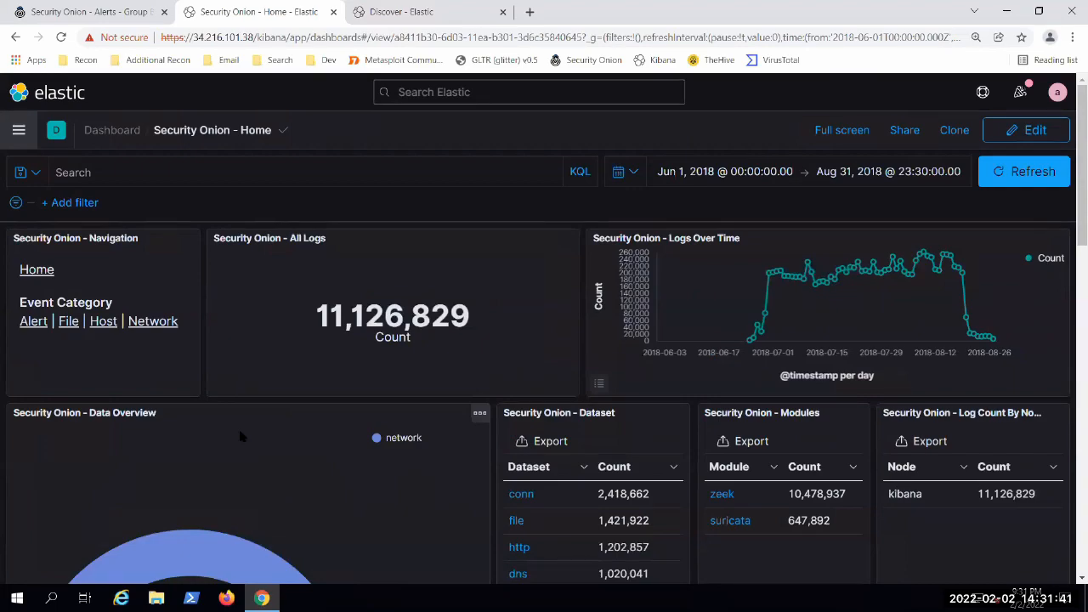
Step: Switch to the browser tab with Discover and open the Visualize Library from there
mouse_move(292, 6)
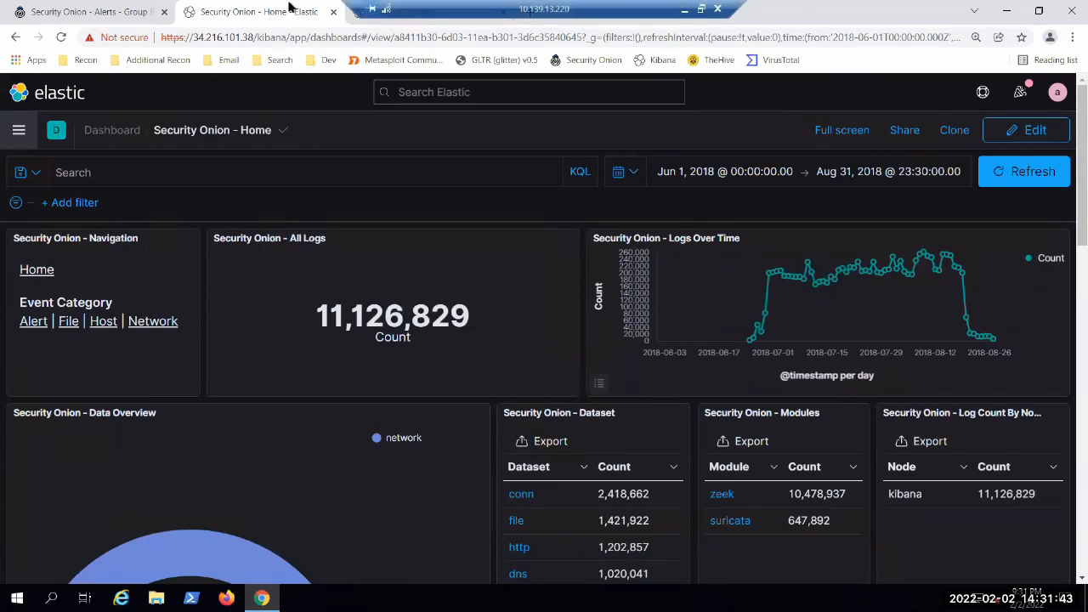
click(360, 17)
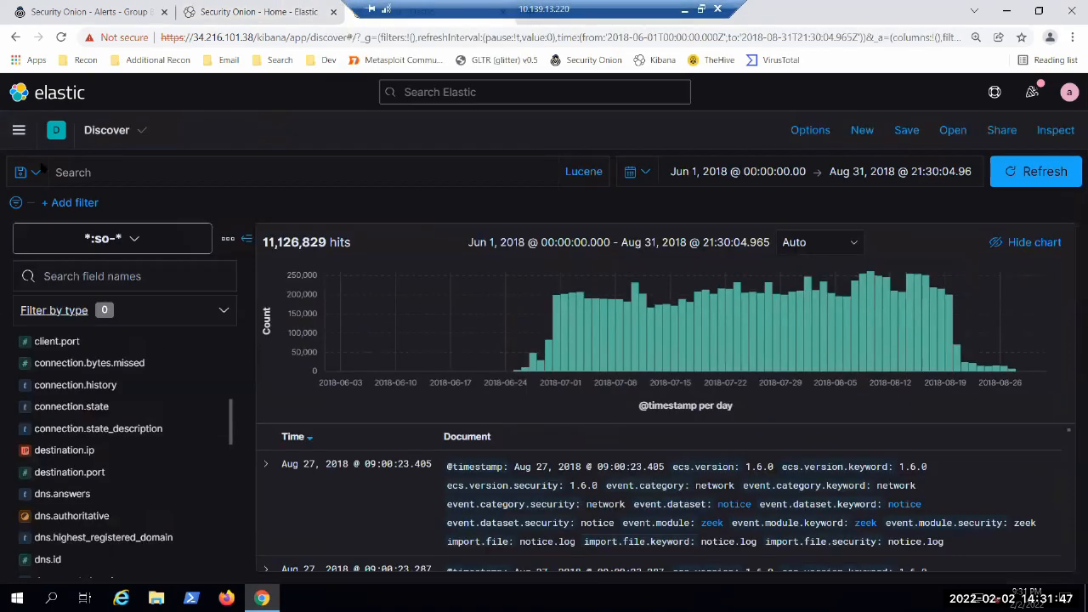
click(19, 130)
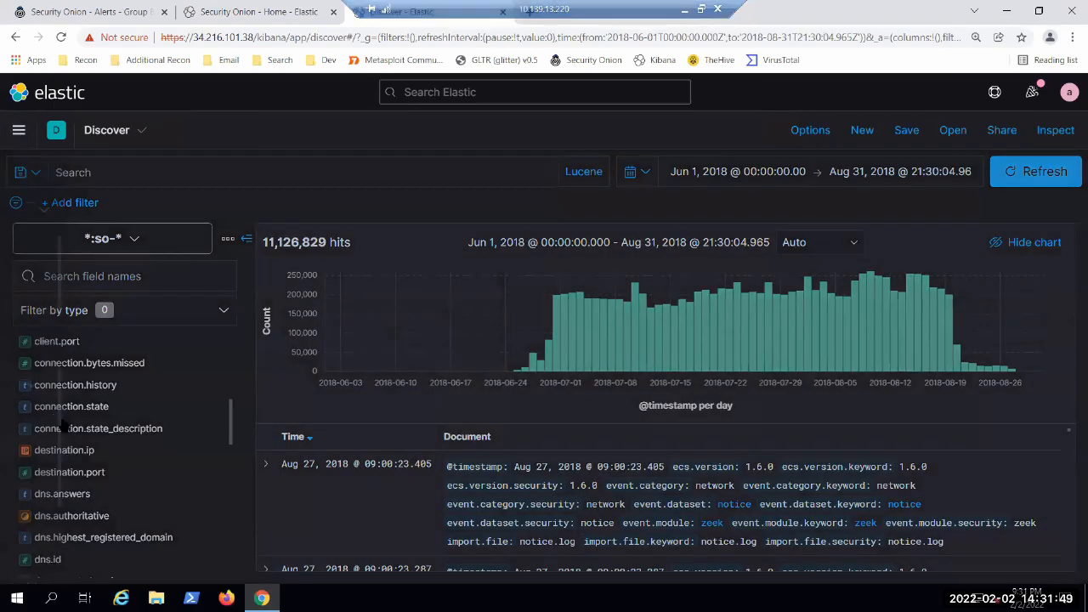
scroll(102, 439, down, 2)
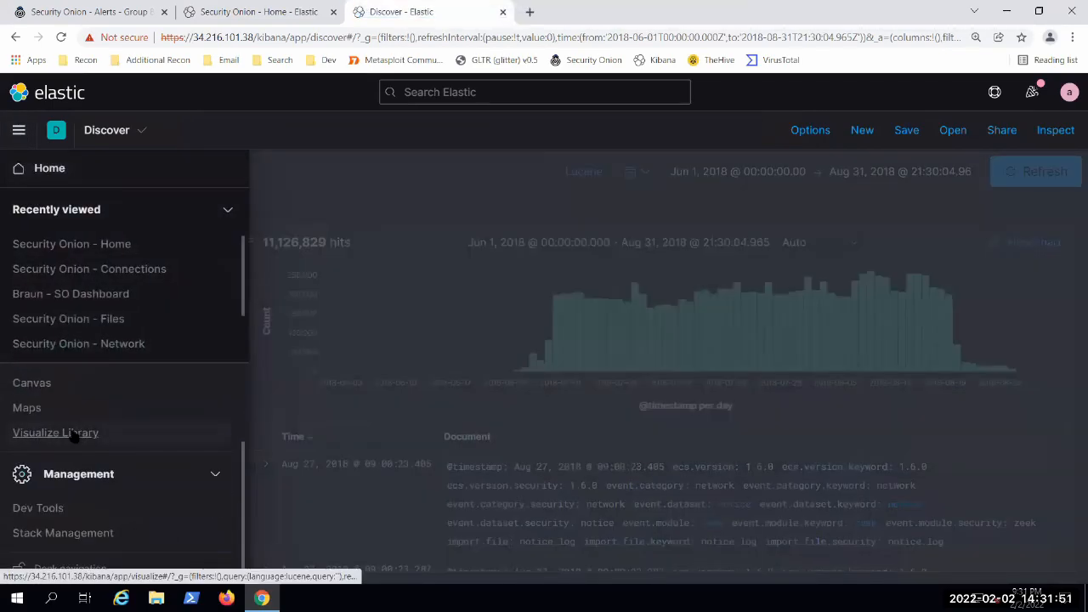
click(81, 433)
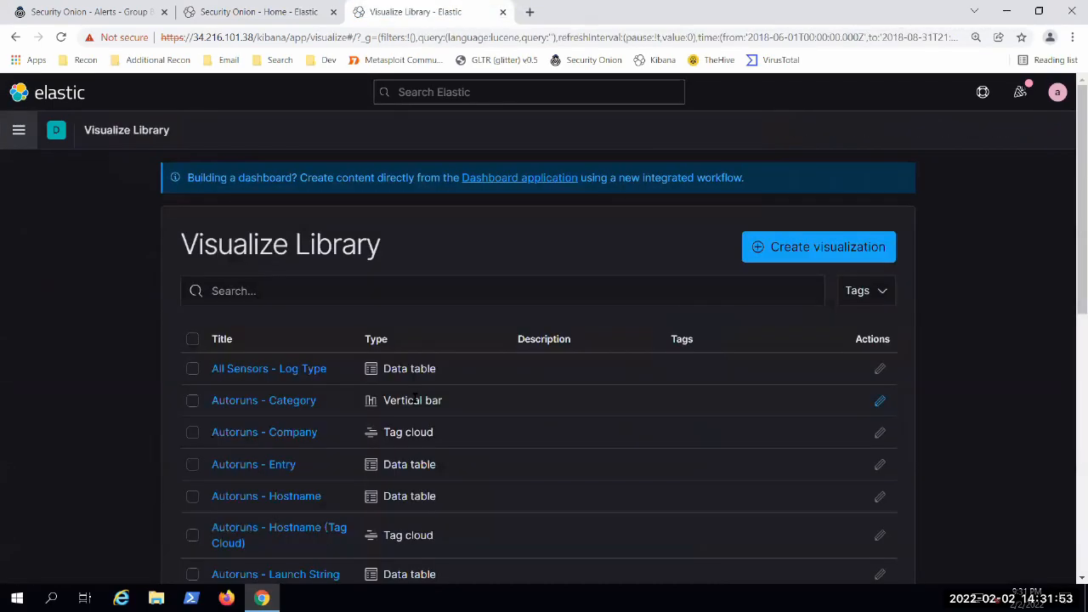
Step: Start a new visualization, look through the available visualization types and choose Lens
click(814, 254)
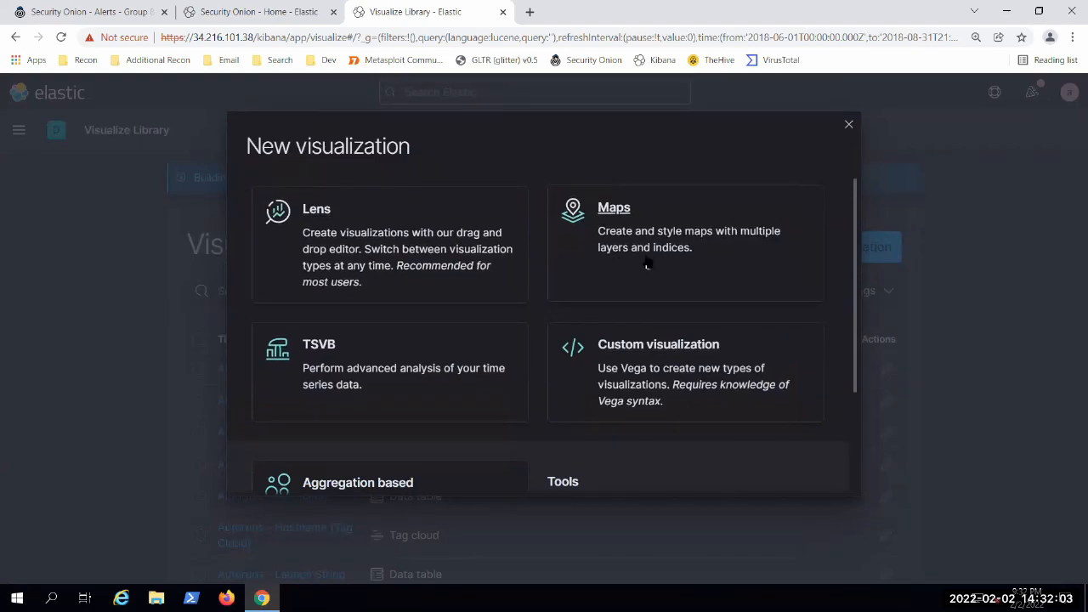
scroll(398, 250, down, 3)
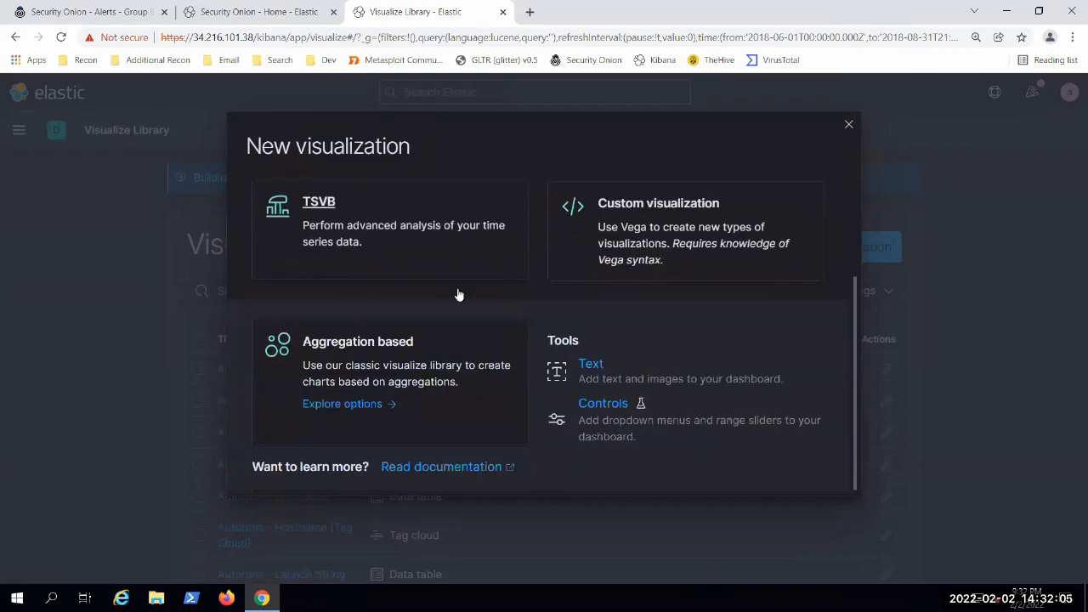
scroll(463, 305, up, 1)
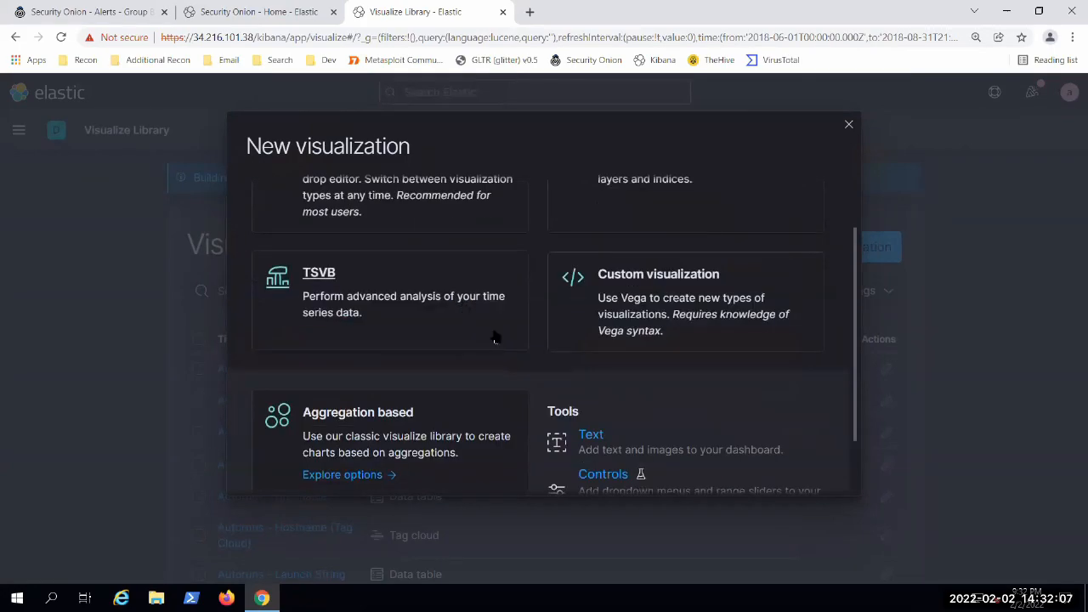
scroll(496, 334, up, 1)
scroll(459, 340, down, 2)
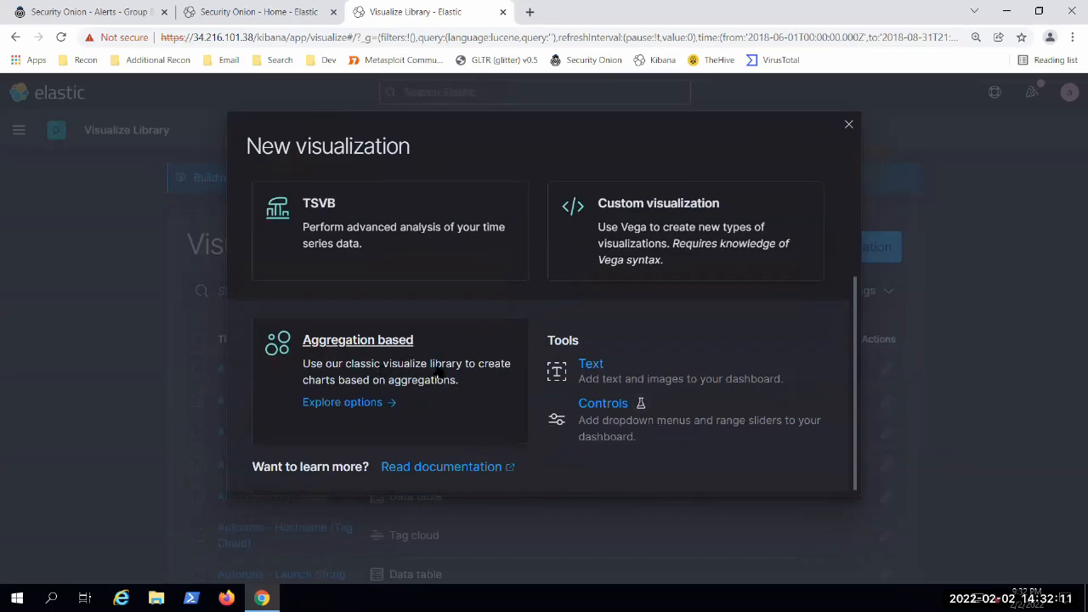
scroll(442, 379, up, 2)
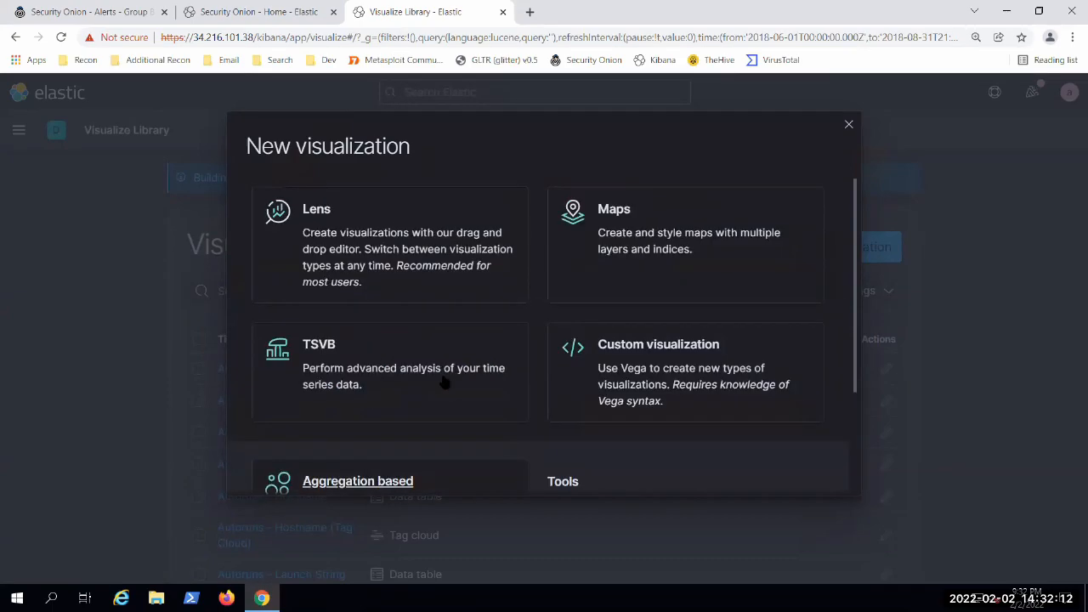
click(315, 212)
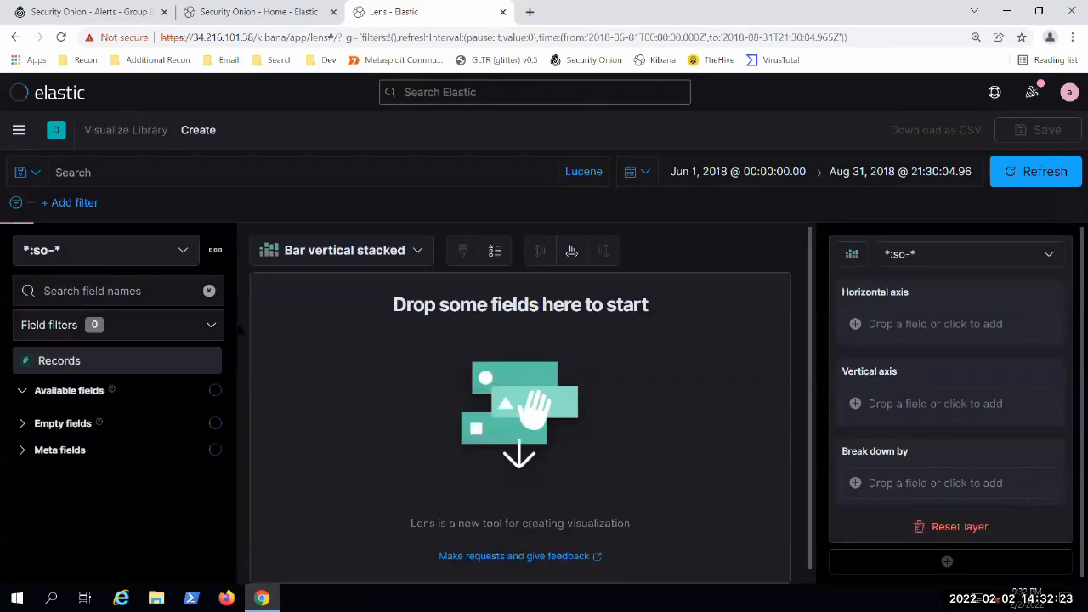
Step: Find destination.ip among the available fields of *:so-* and add it to the empty Lens chart
scroll(241, 331, down, 1)
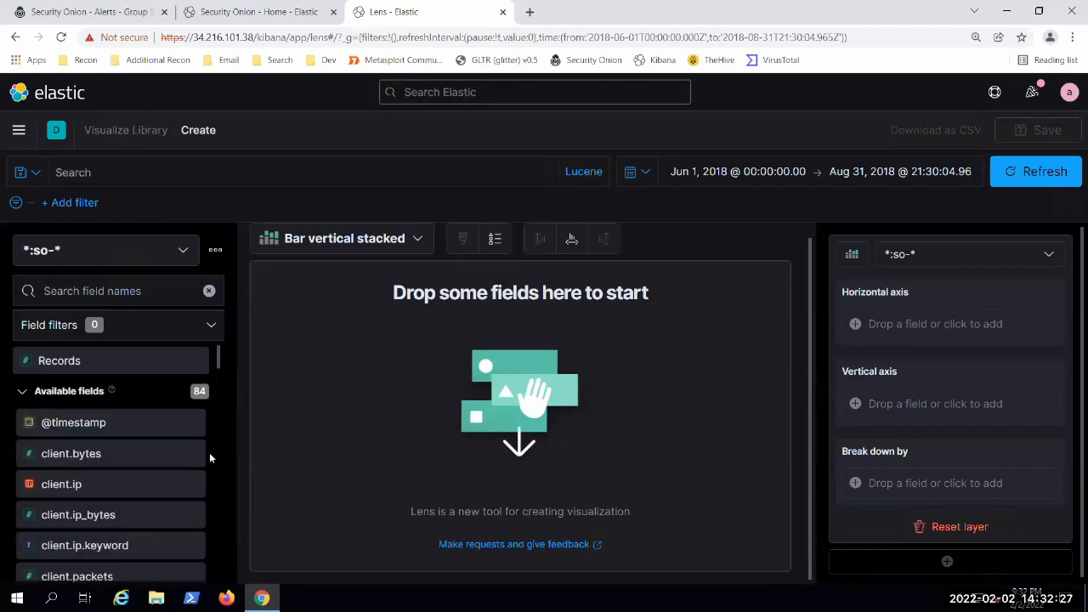
scroll(149, 476, down, 5)
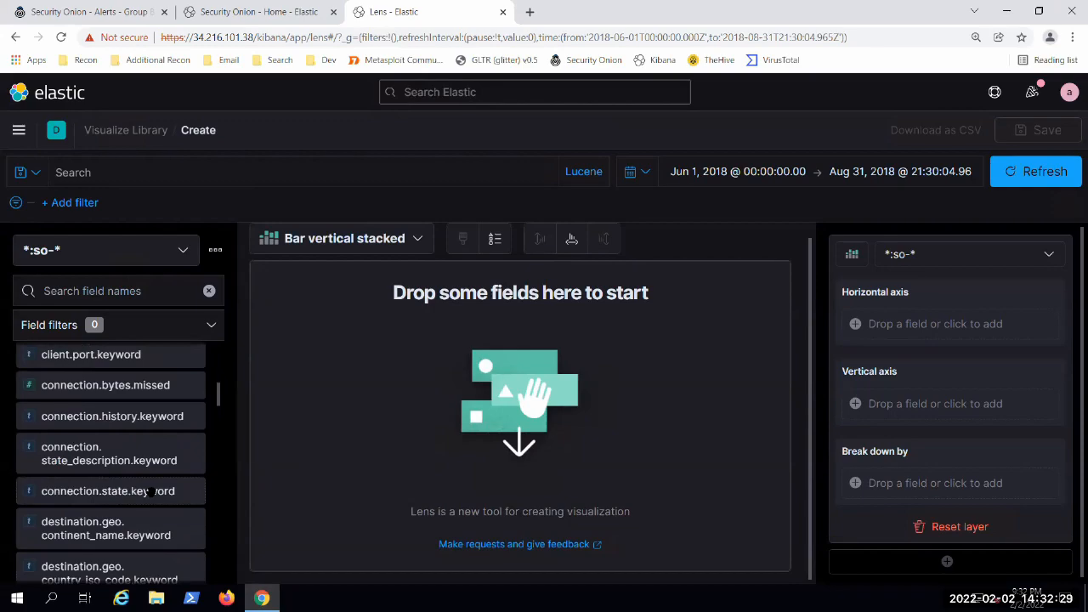
scroll(148, 491, up, 3)
scroll(153, 476, up, 2)
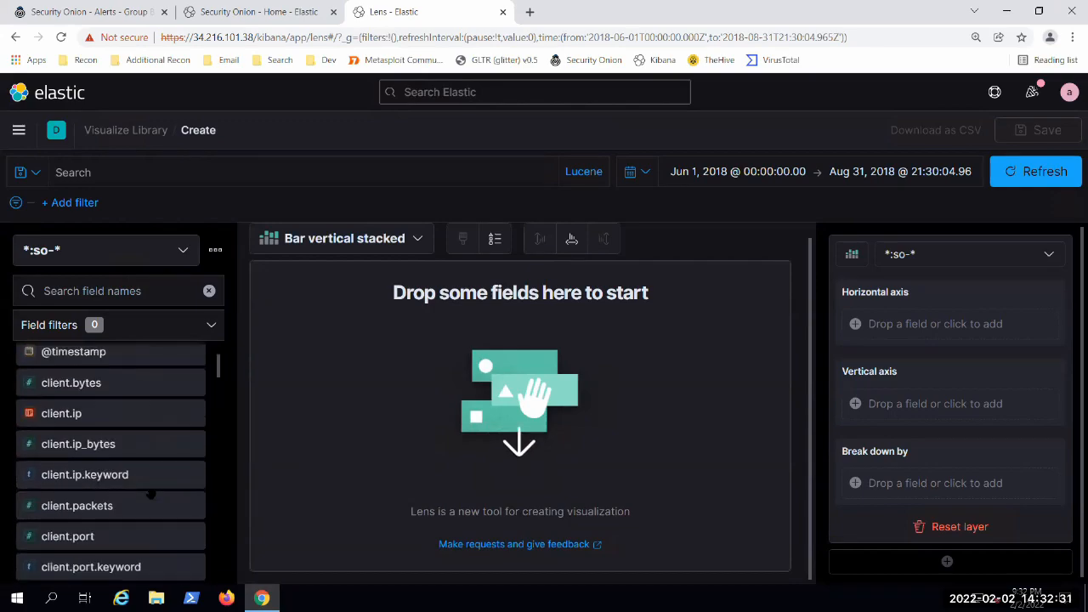
scroll(120, 500, up, 1)
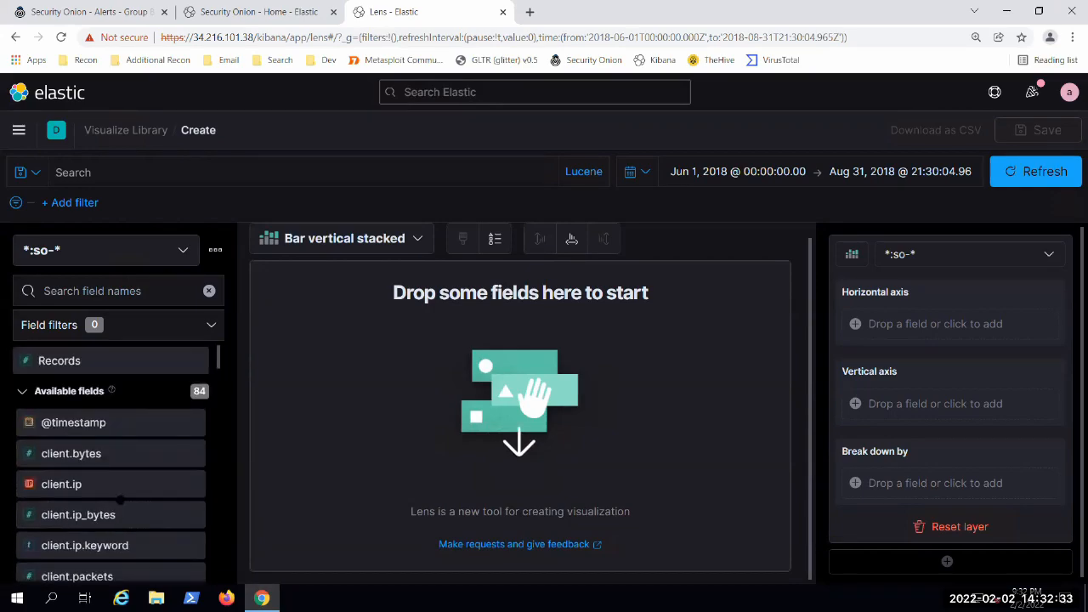
scroll(110, 505, down, 5)
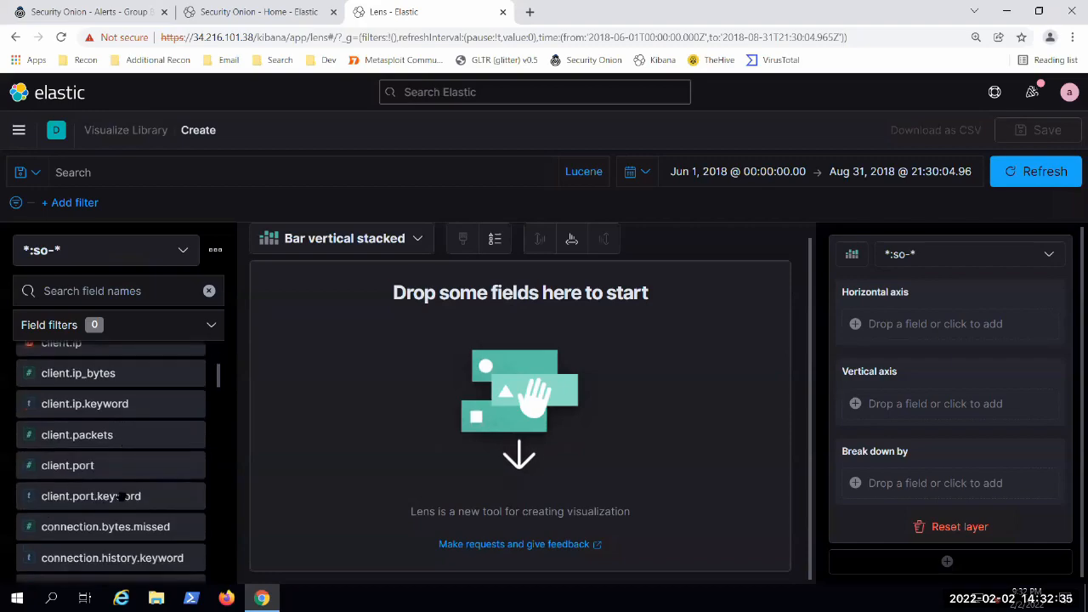
scroll(119, 495, down, 1)
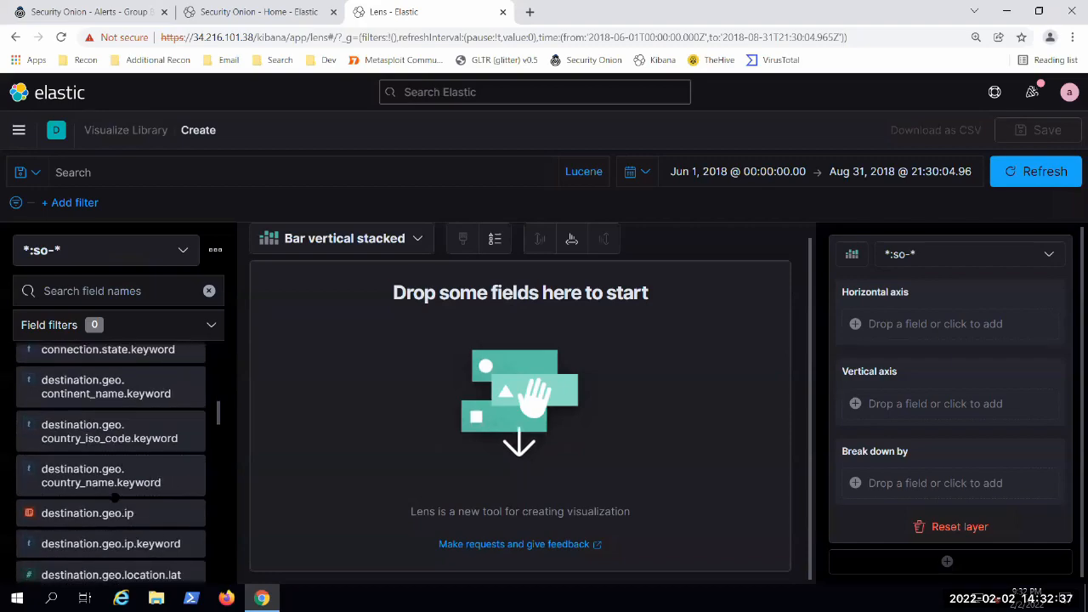
scroll(120, 497, down, 2)
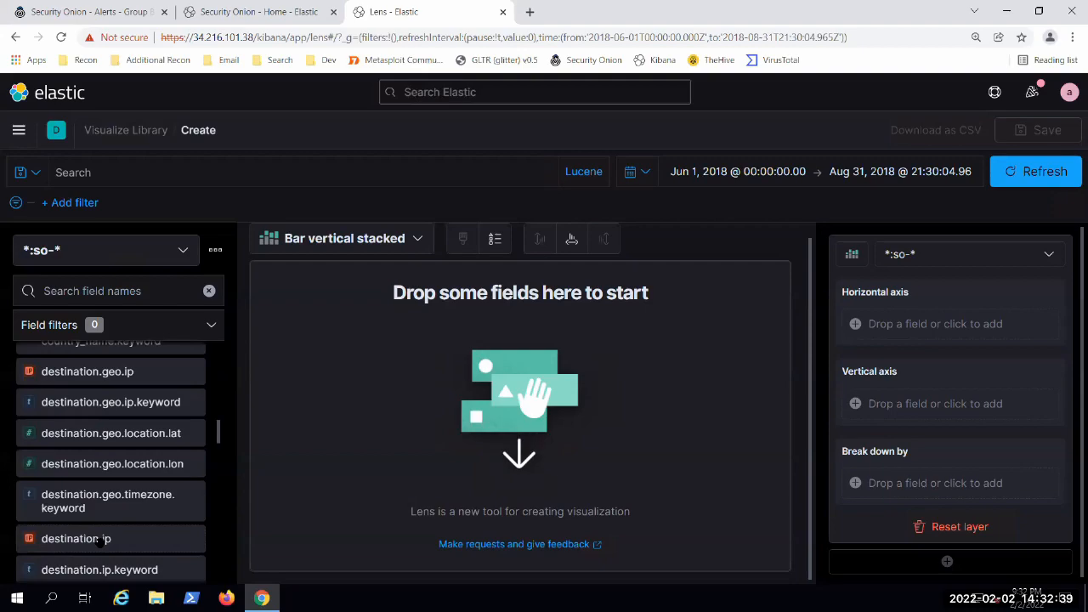
drag(101, 542, 510, 387)
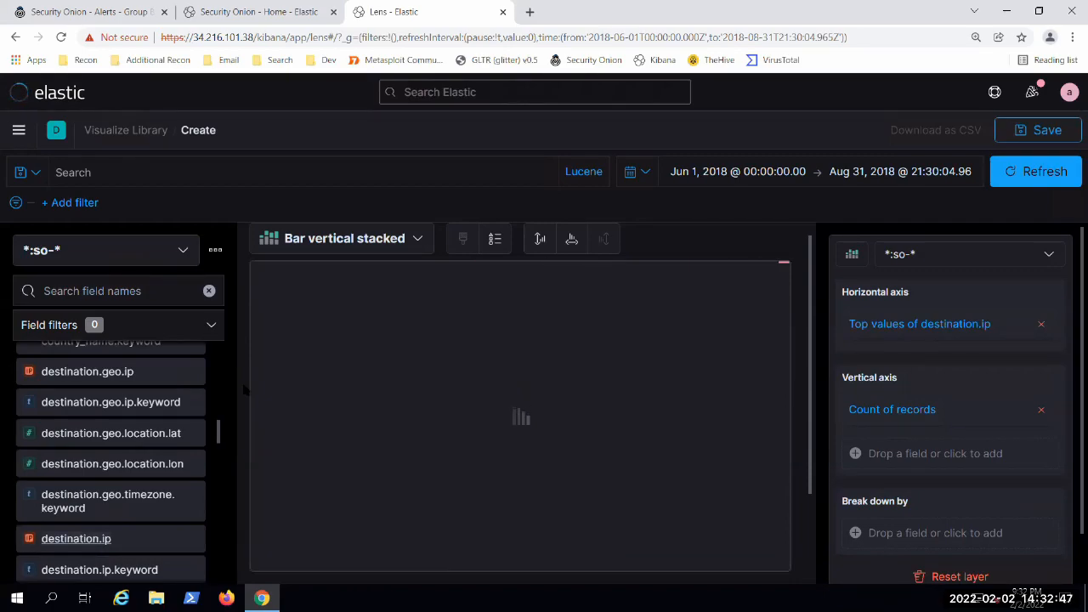
Step: Change the destination.ip chart to the Table type and look over the suggested visualizations
click(414, 240)
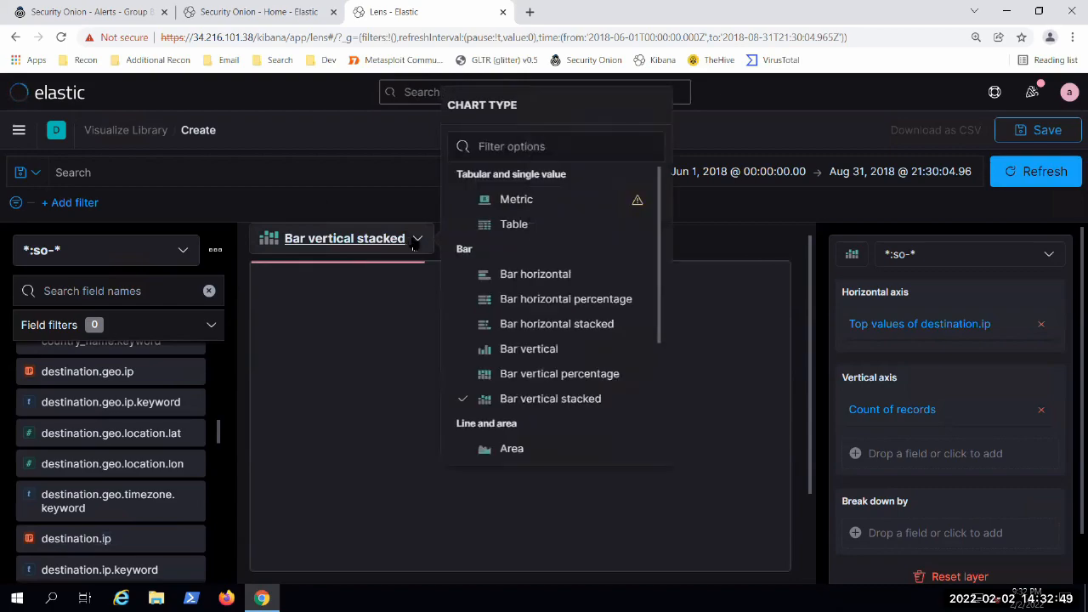
click(513, 224)
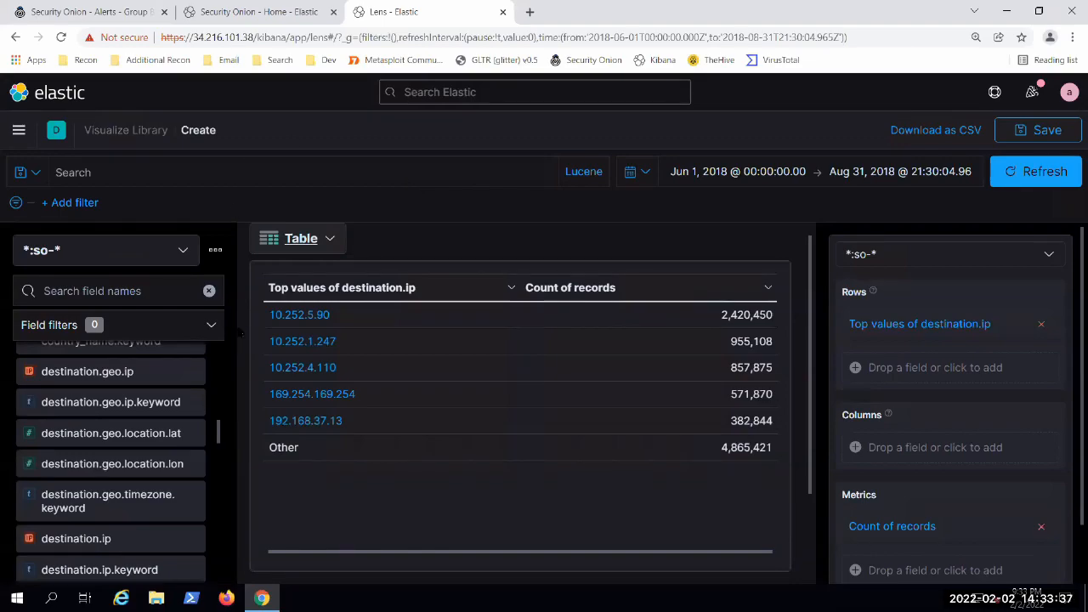
scroll(246, 459, down, 2)
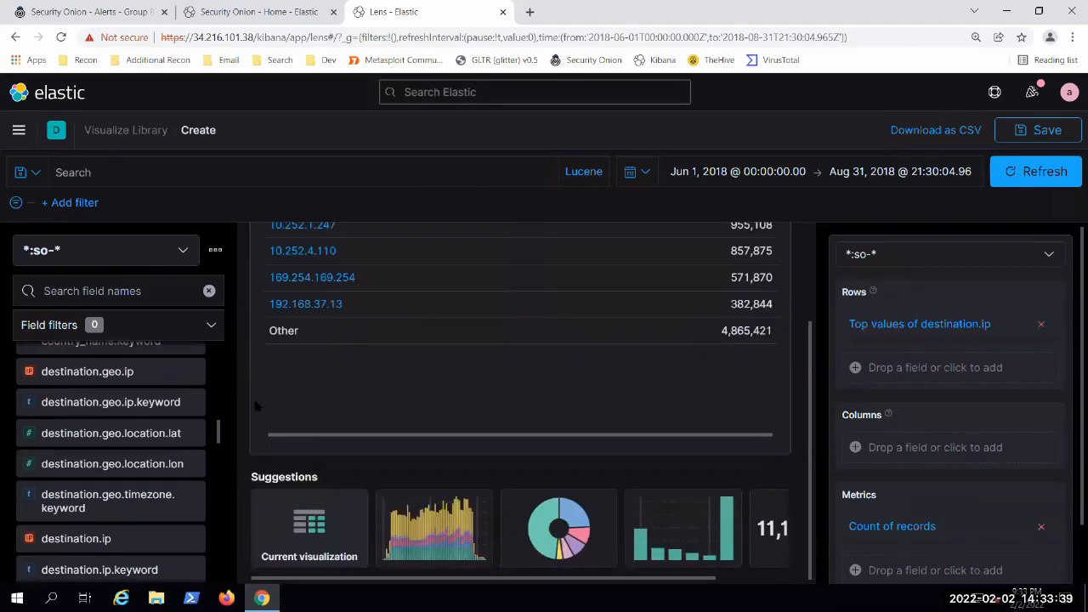
scroll(320, 372, up, 2)
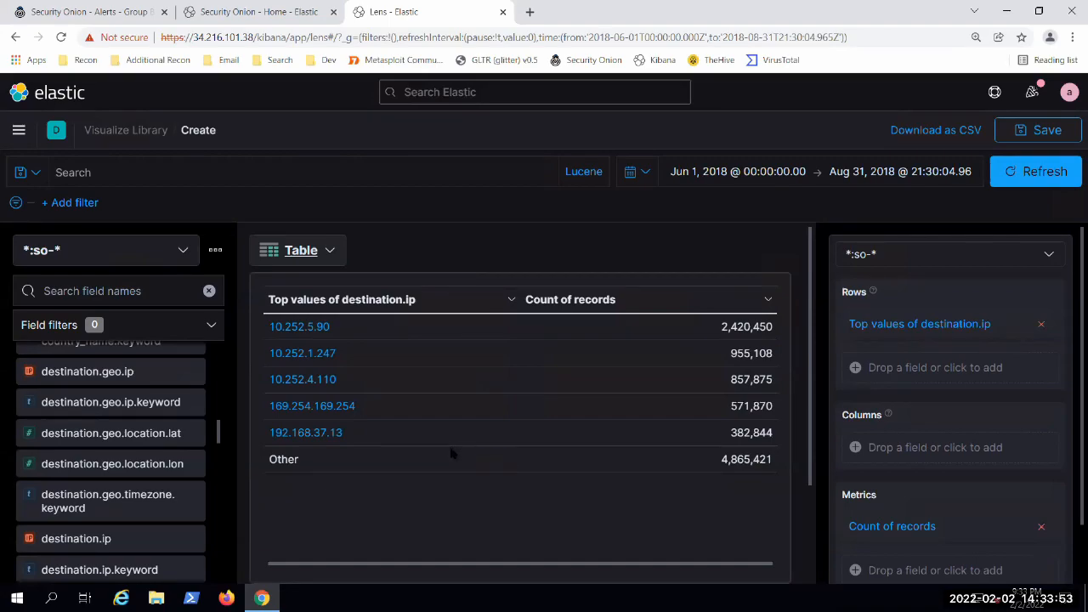
Step: Search the field names for "protocol" and replace destination.ip in the table's rows with network.protocol.keyword
scroll(49, 443, down, 5)
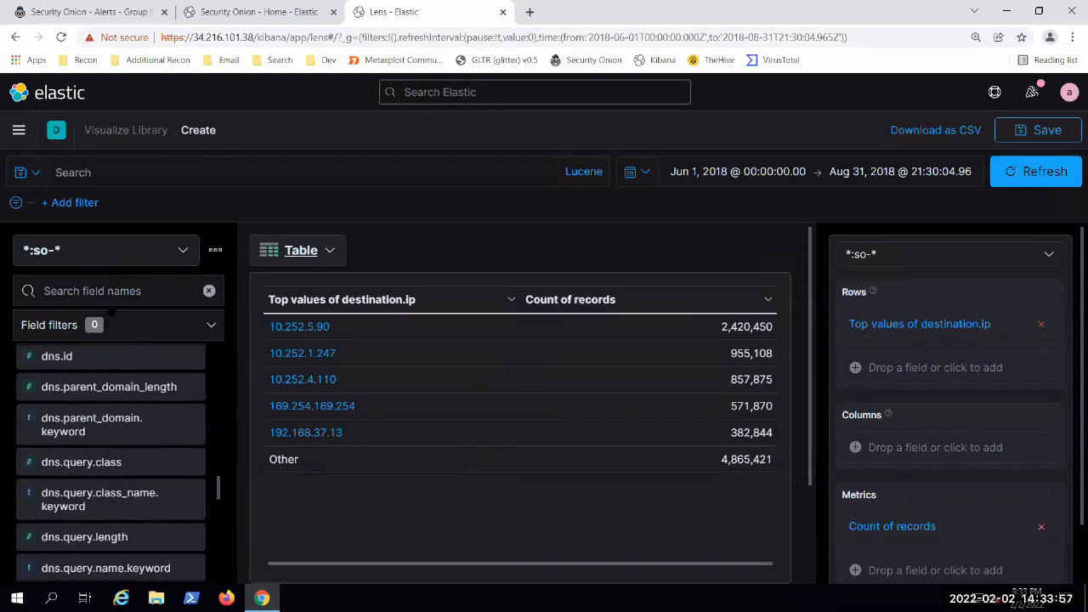
click(144, 292)
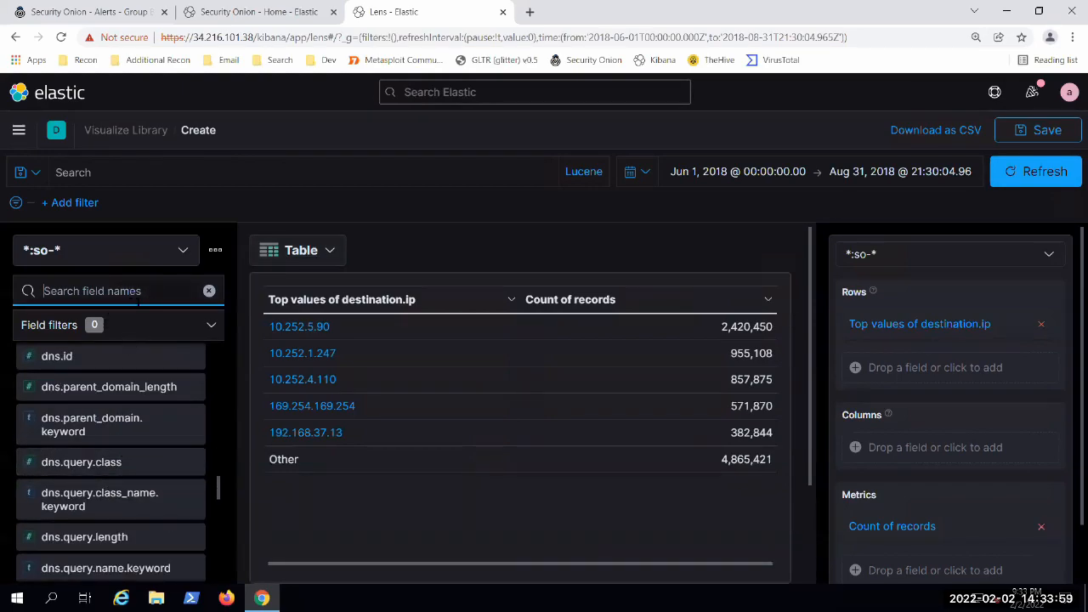
text(propt)
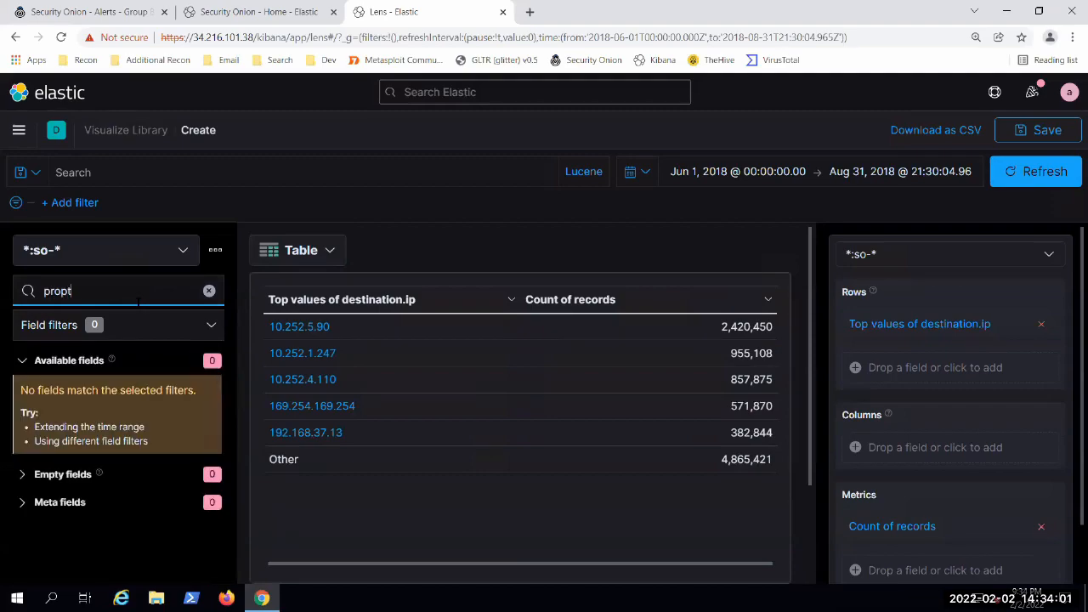
key(BackSpace)
key(BackSpace)
text(to)
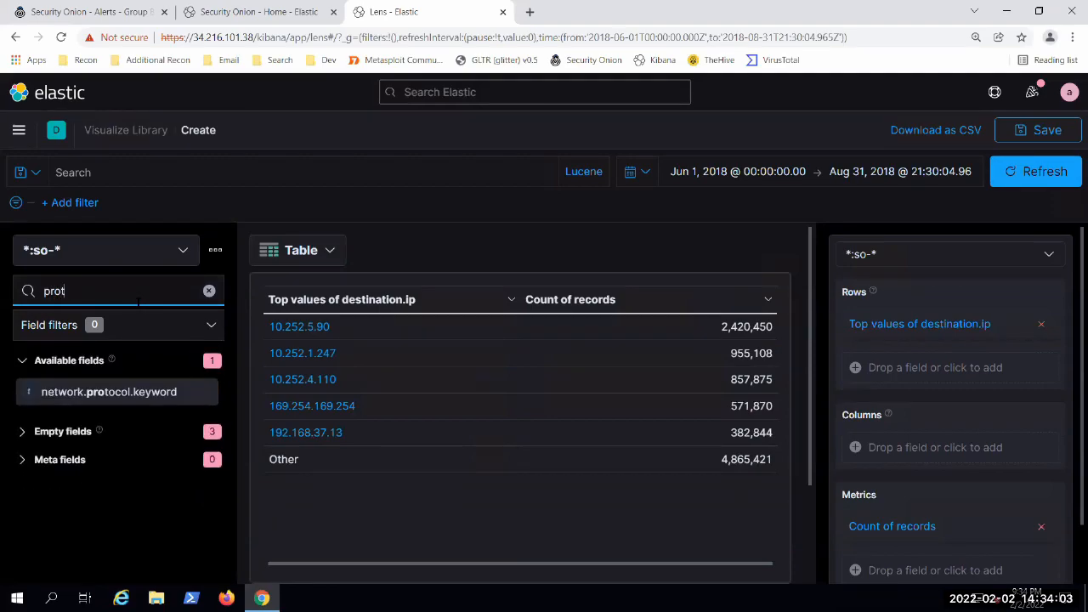
text(col)
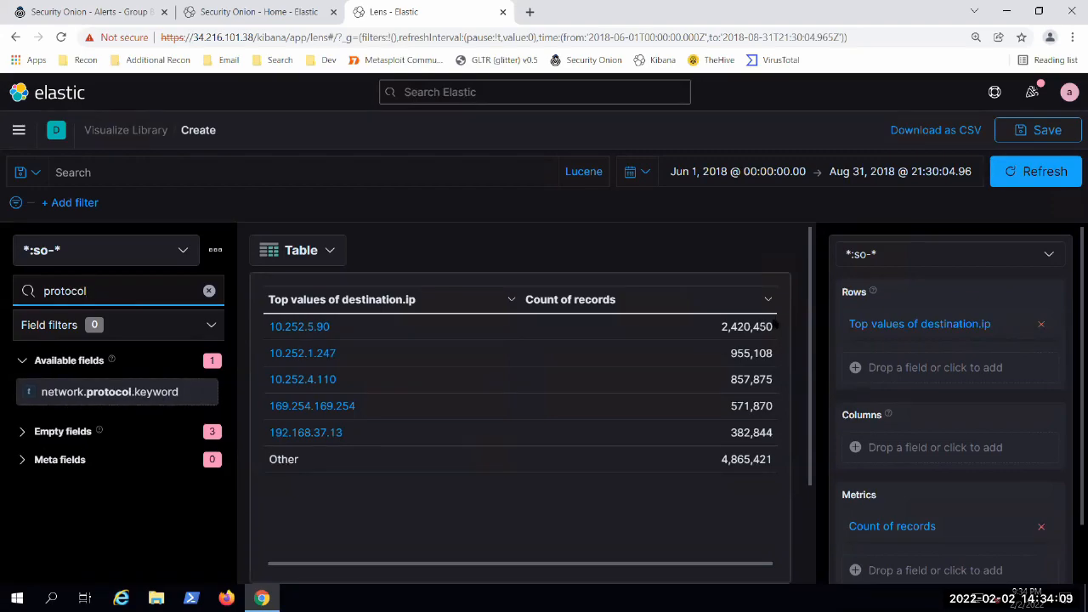
click(1041, 324)
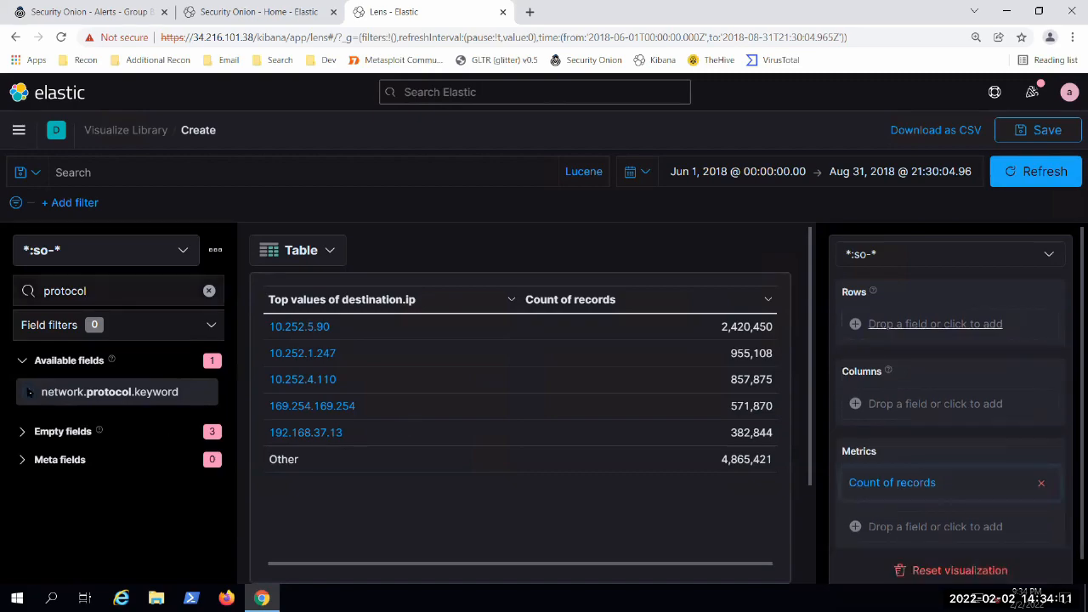
drag(472, 433, 462, 432)
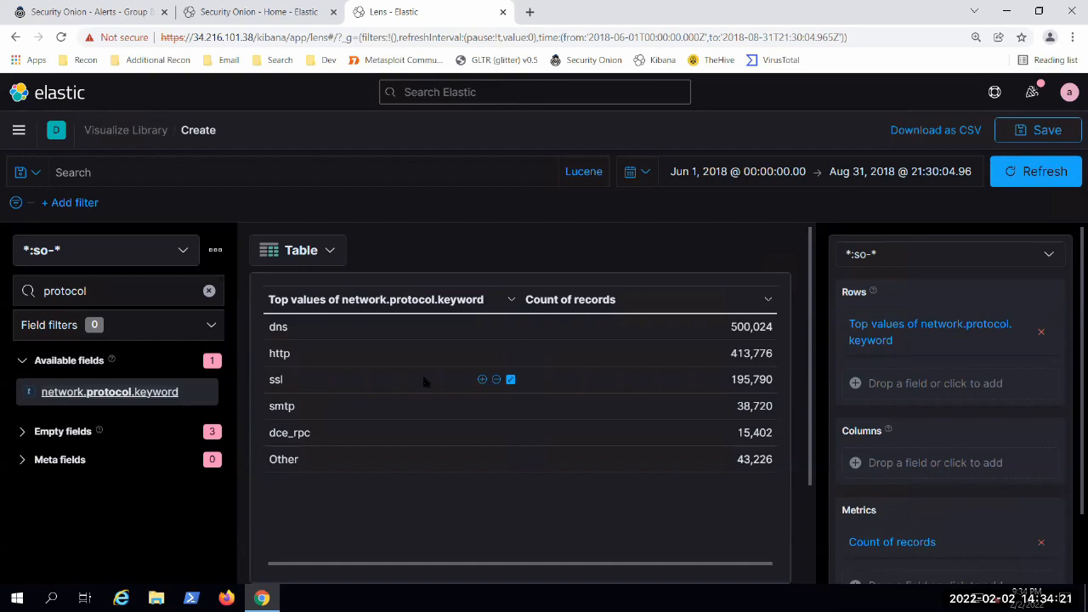
Step: Apply the suggested donut version of the network protocol table and review the chart and other suggestions
scroll(429, 379, down, 1)
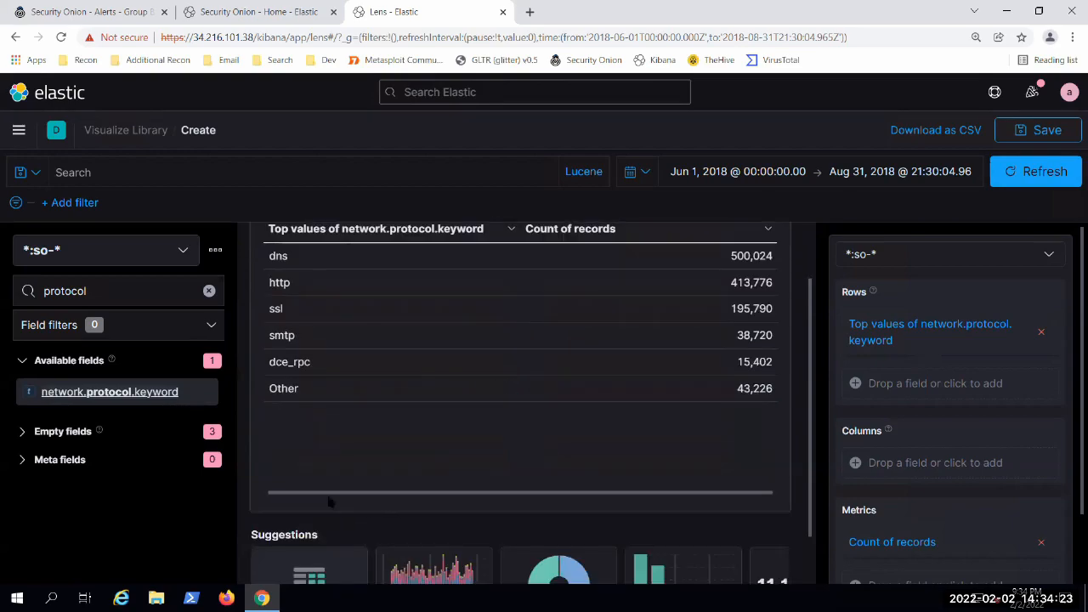
scroll(363, 456, down, 1)
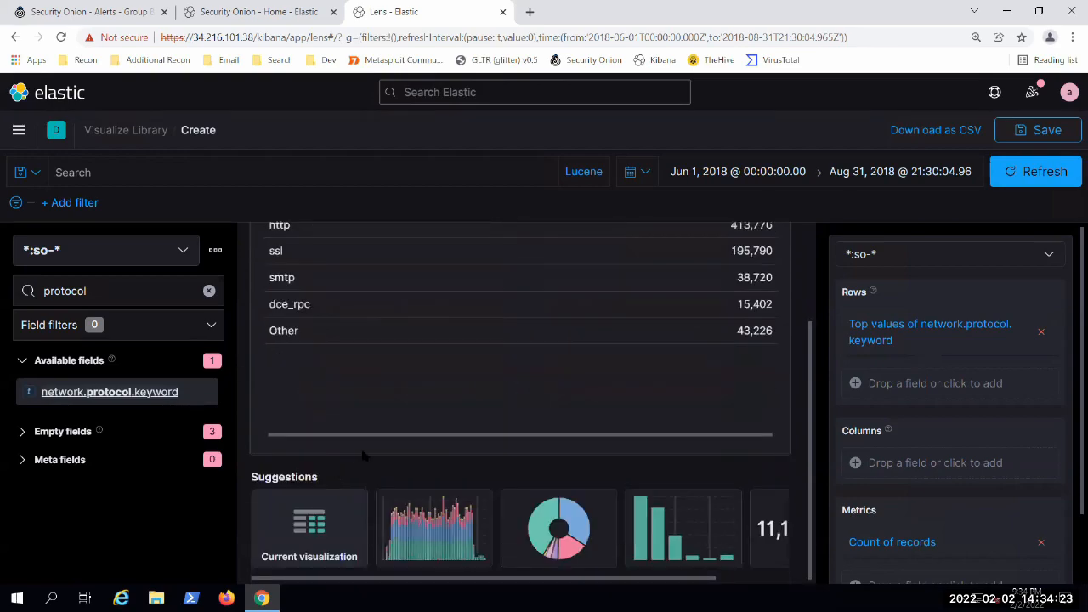
click(567, 531)
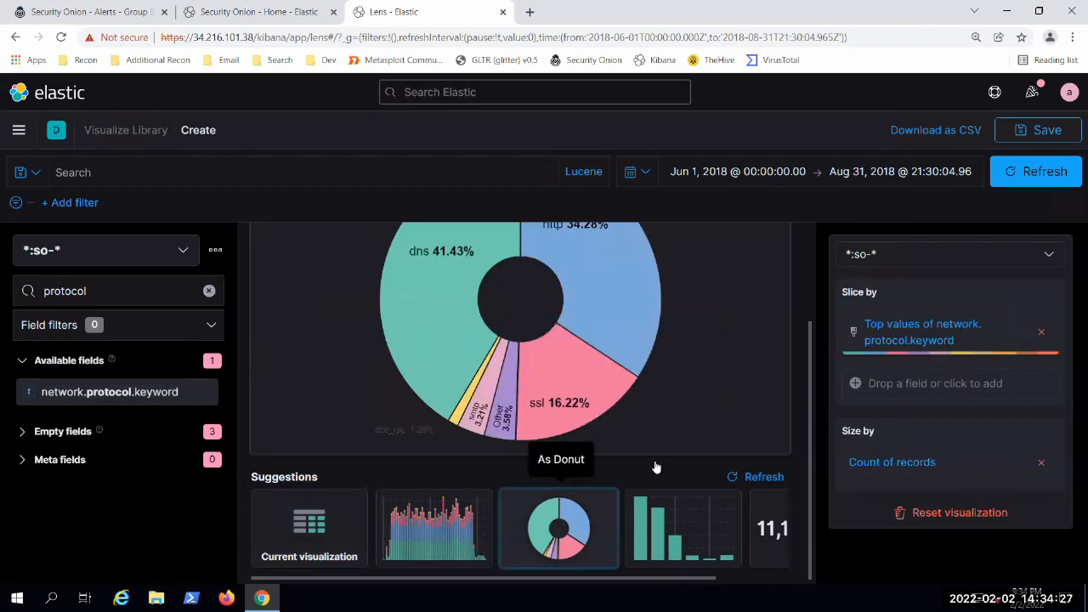
scroll(661, 397, up, 1)
scroll(674, 401, up, 1)
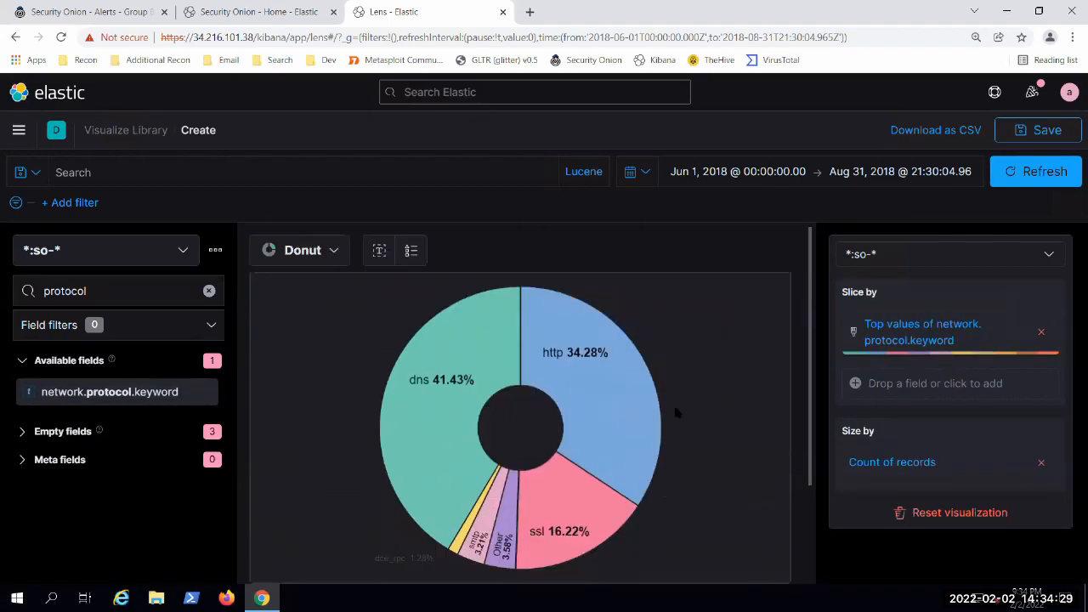
scroll(686, 405, down, 2)
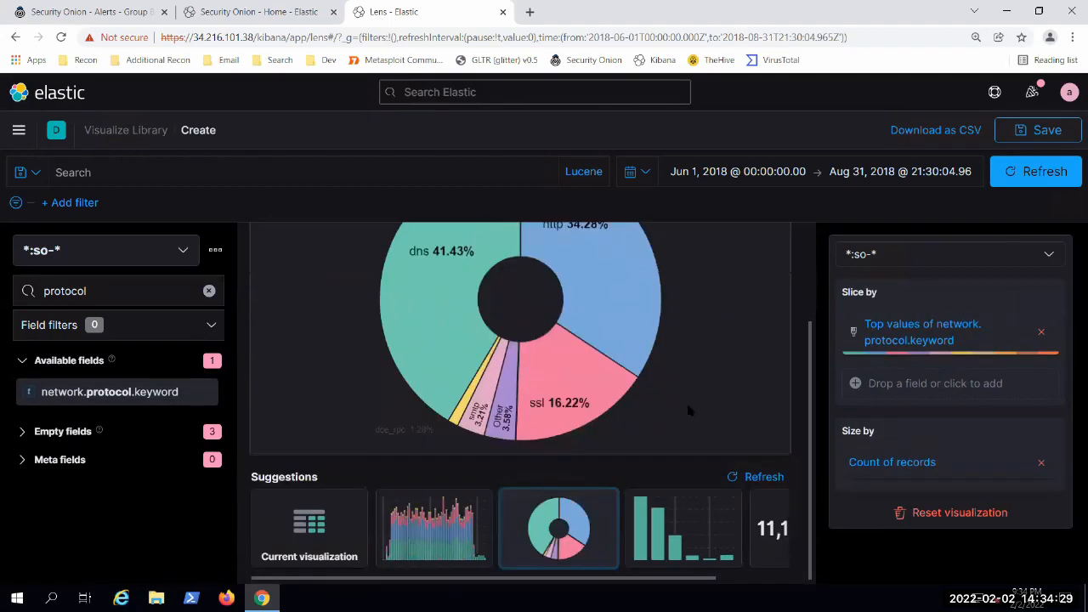
Step: Preview the suggested over-time stacked bar chart of network protocols, and return to the table as the current visualization
click(433, 528)
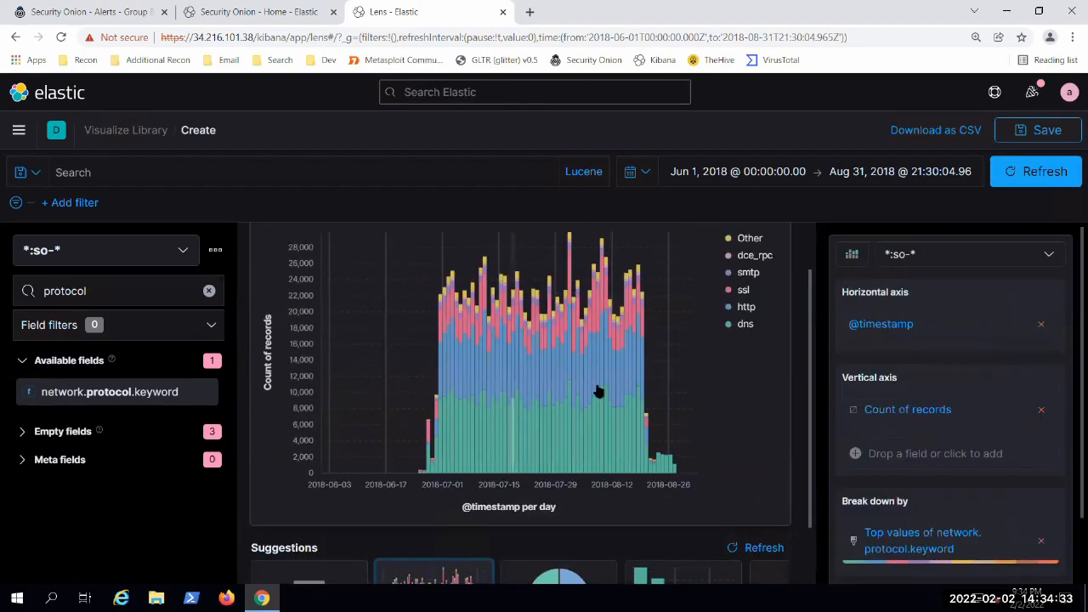
scroll(560, 390, up, 1)
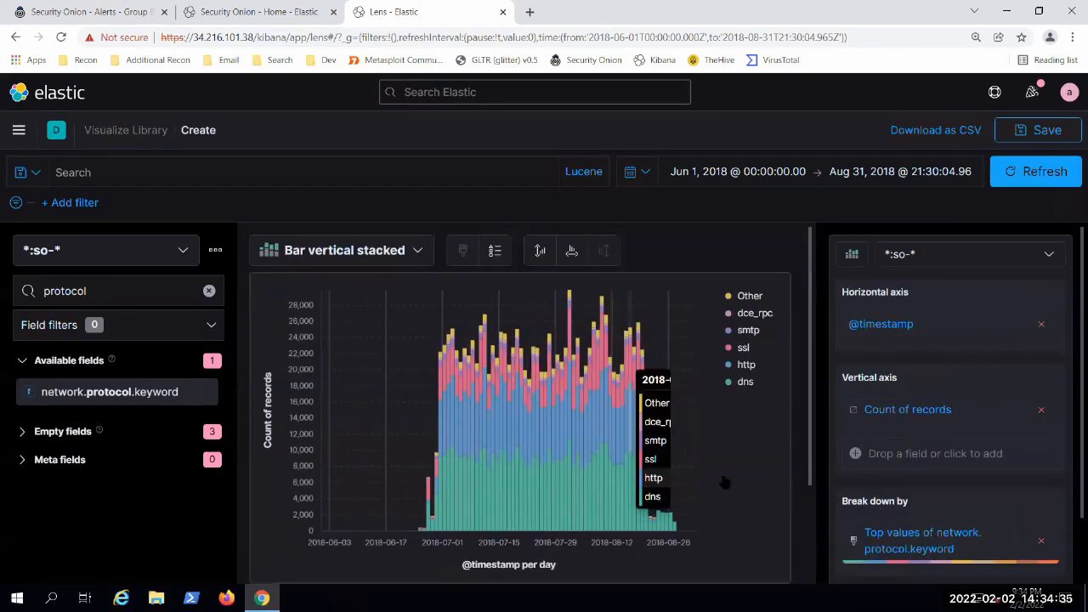
scroll(671, 450, down, 2)
click(332, 525)
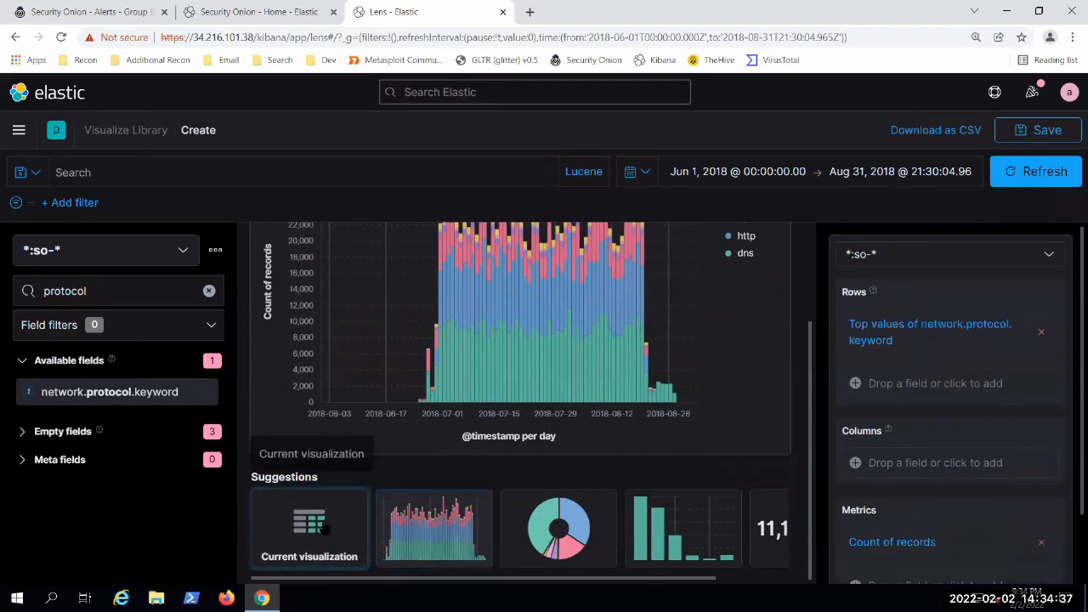
scroll(359, 478, up, 3)
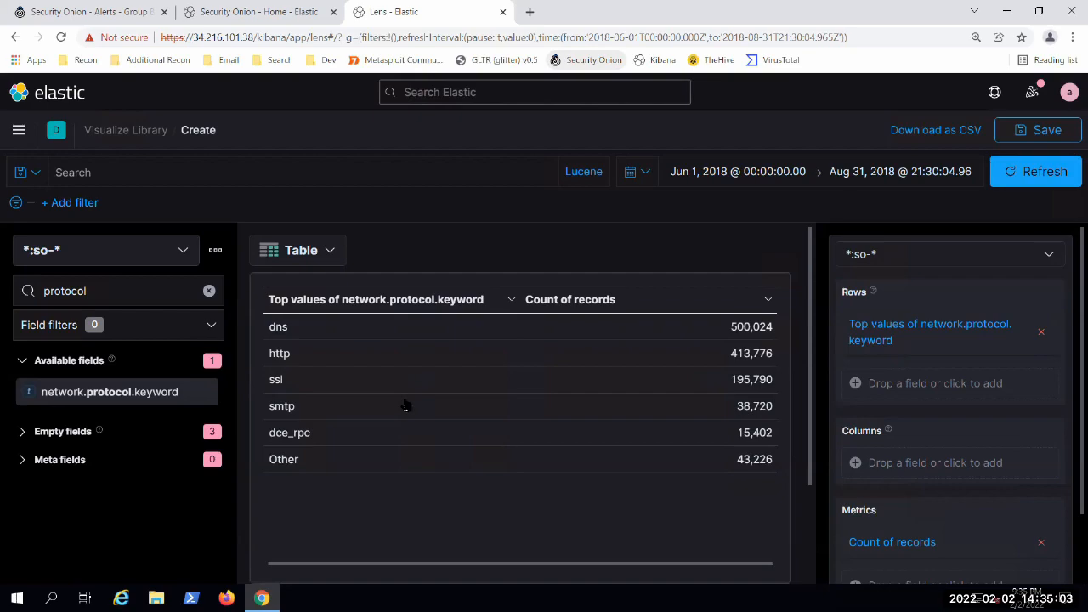
Step: Leave the Lens editor for Discover and discard the unsaved changes to the network protocol table
click(18, 132)
click(18, 133)
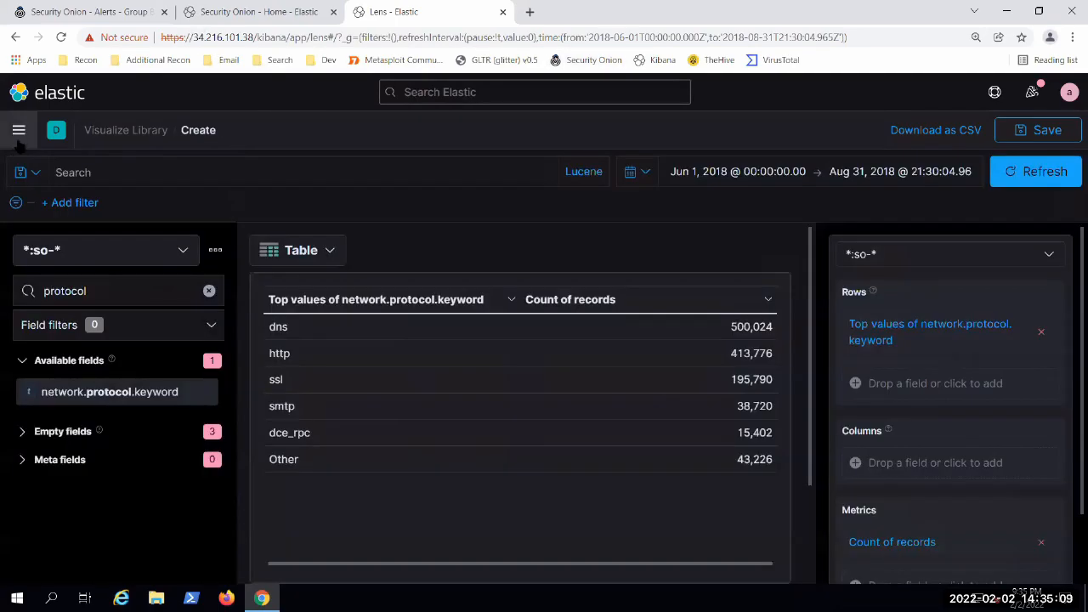
click(19, 132)
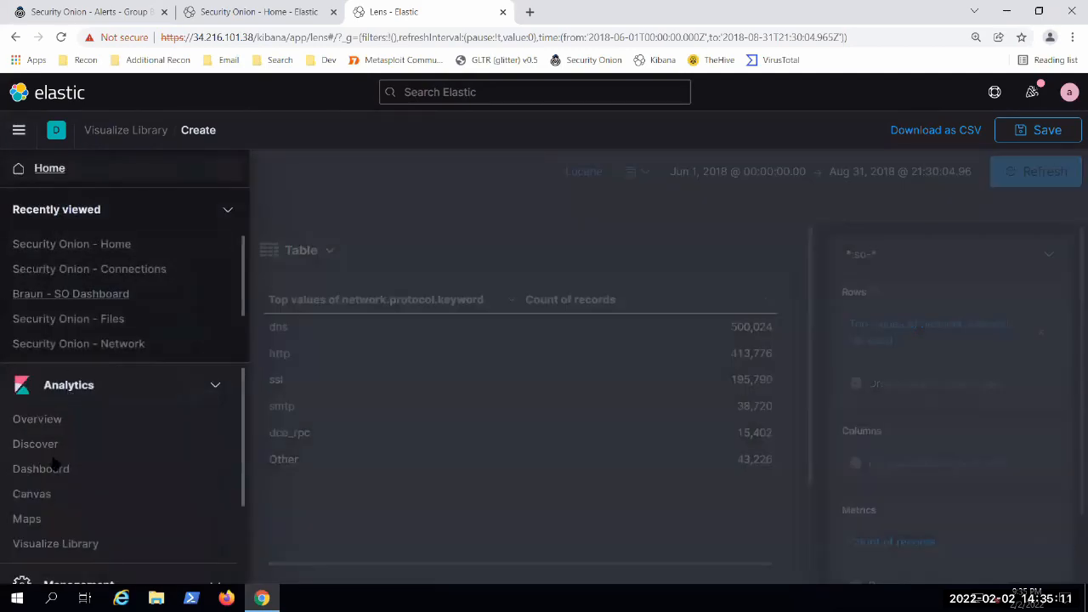
click(38, 443)
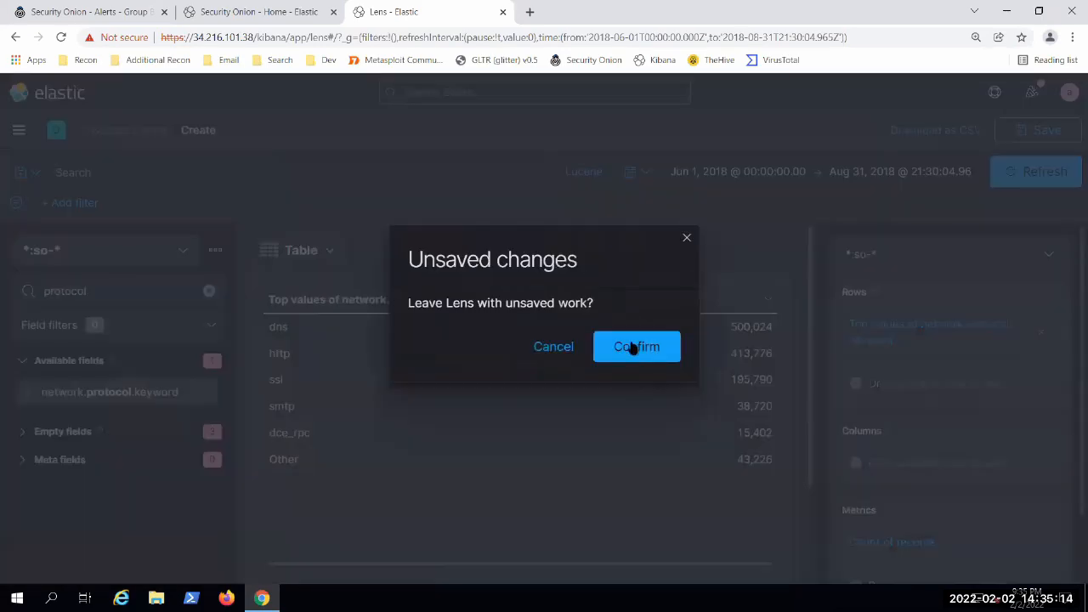
click(635, 350)
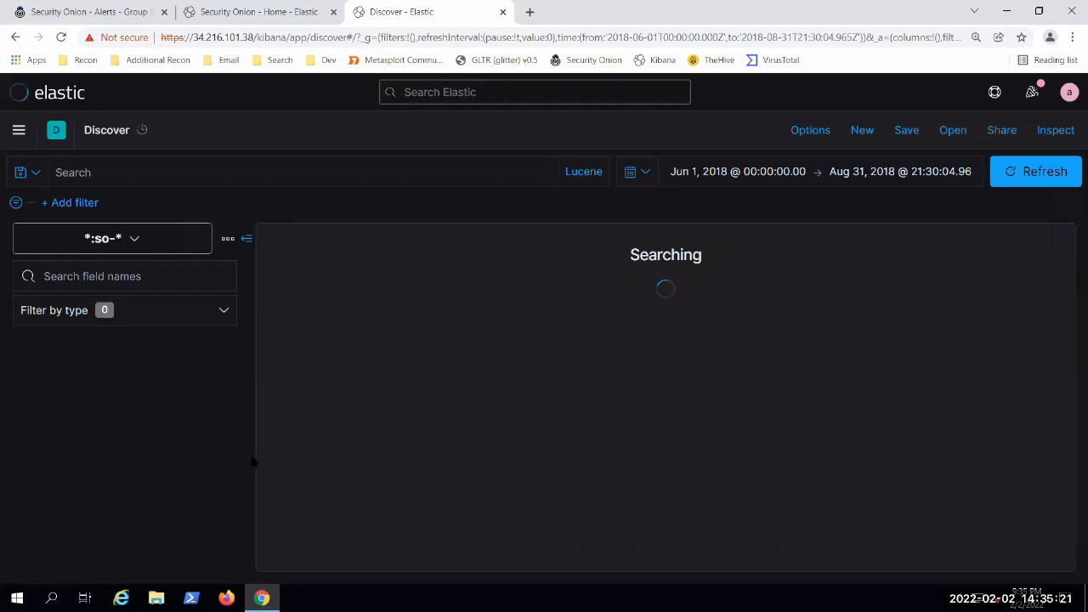
Step: Find connection.state_description among the Discover fields and view its top 5 values, closing the summary when done
scroll(94, 518, down, 3)
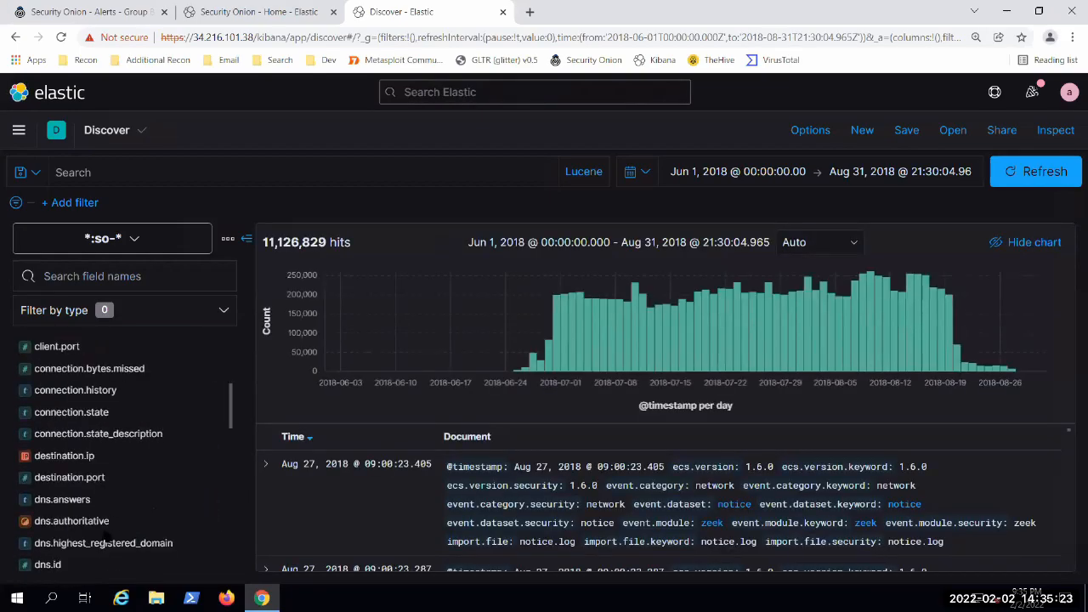
click(121, 436)
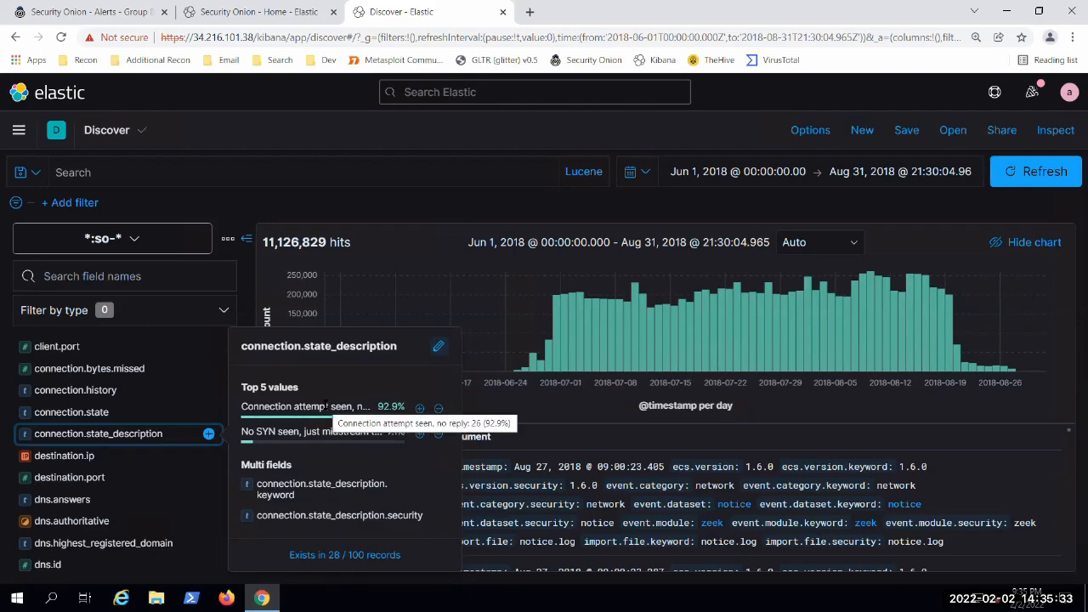
click(95, 438)
Step: Browse the dns fields and view the top 5 values of dns.response.code and dns.reserved
scroll(127, 459, down, 3)
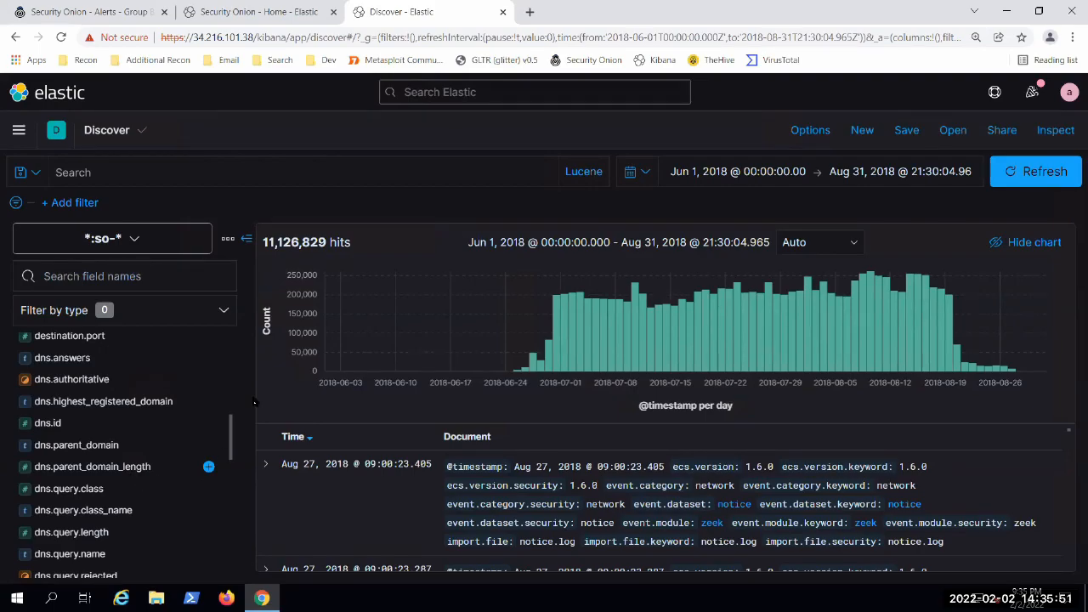
scroll(101, 502, down, 3)
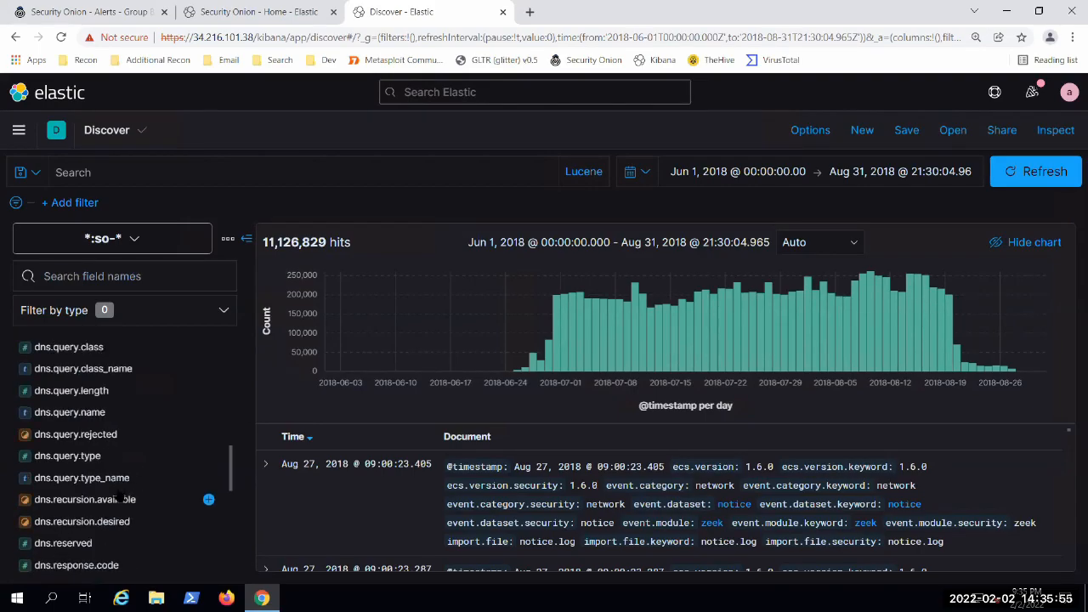
scroll(119, 498, down, 3)
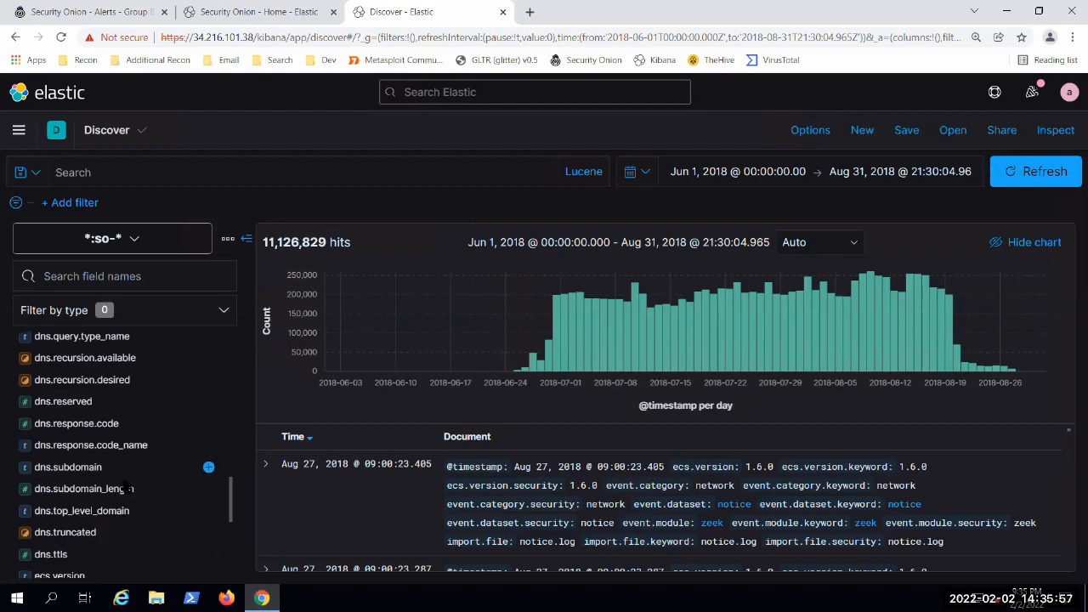
click(92, 424)
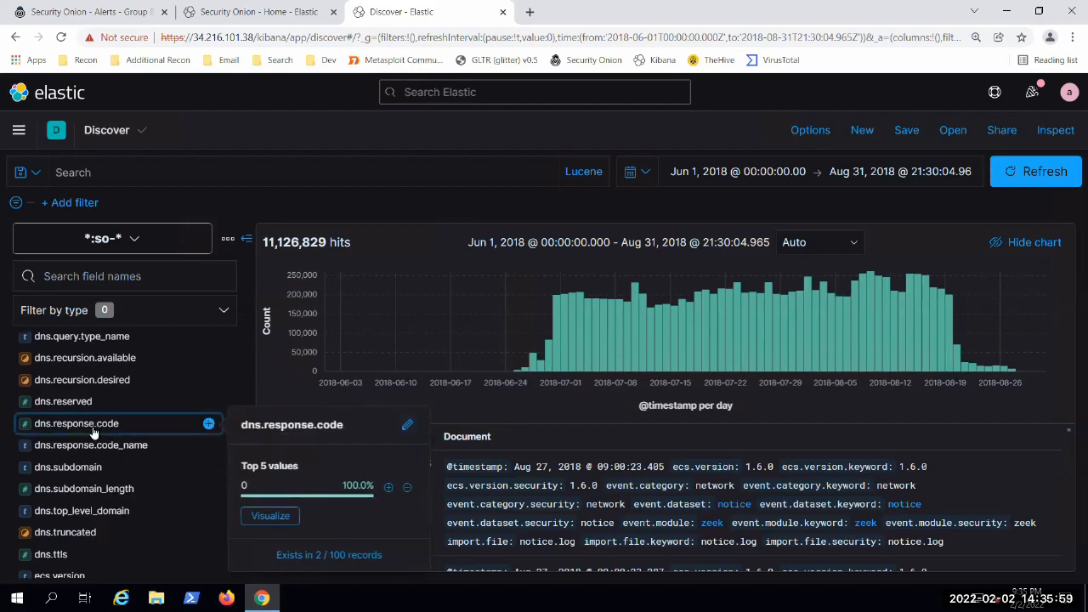
click(85, 403)
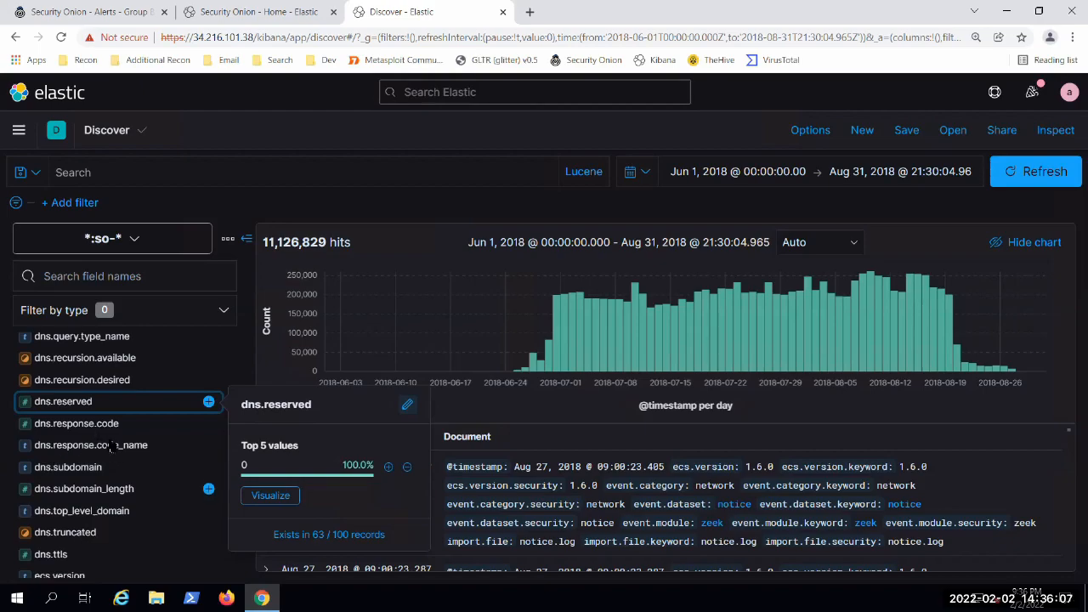
Step: Find network.bytes further along the field list and view its top 5 values, closing the summary when done
scroll(100, 483, down, 3)
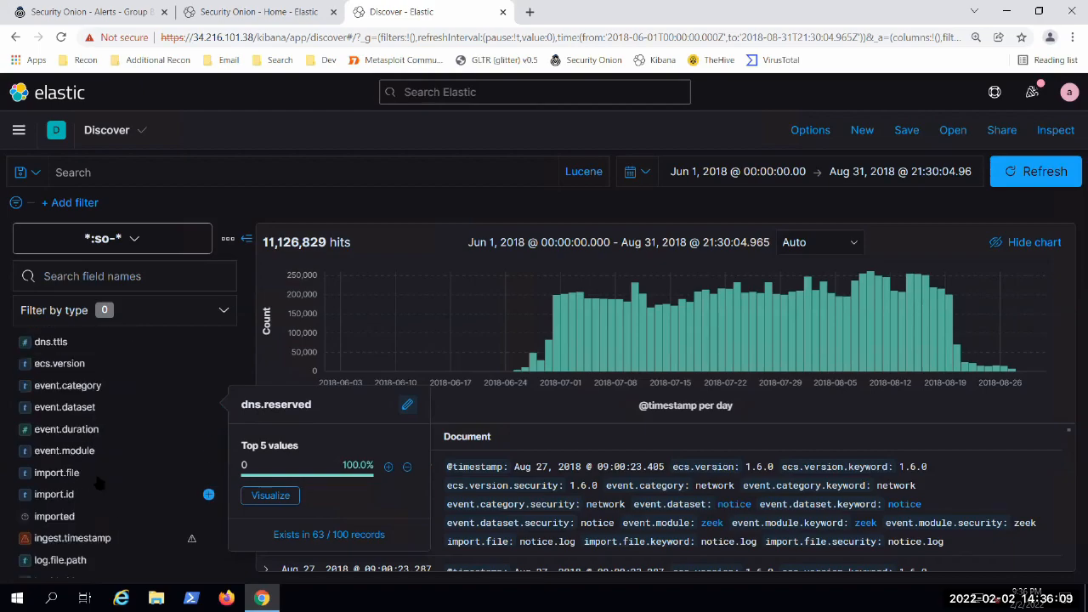
scroll(100, 483, down, 2)
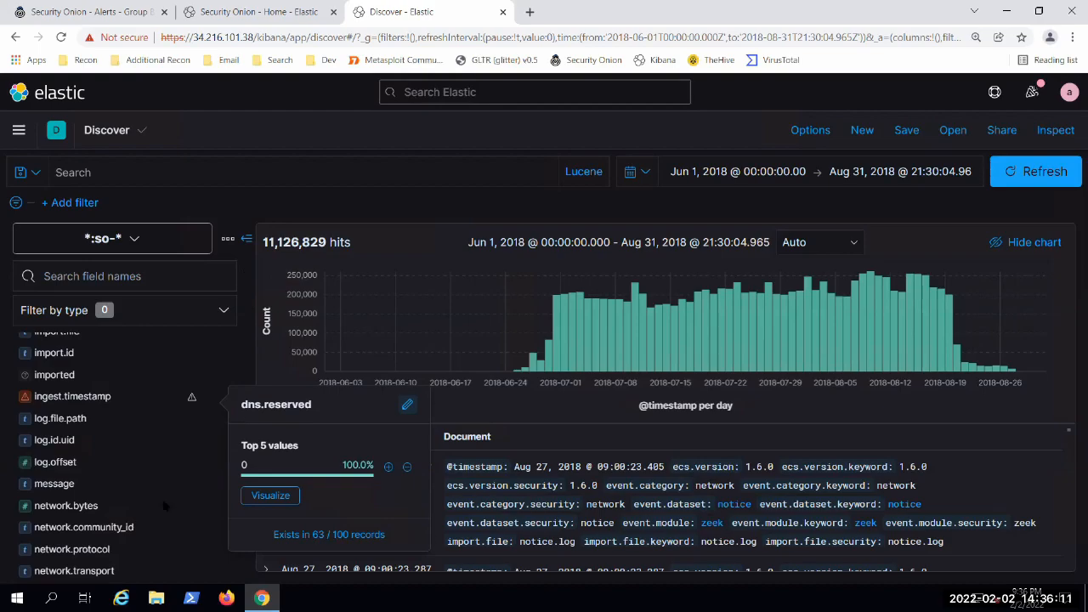
click(68, 508)
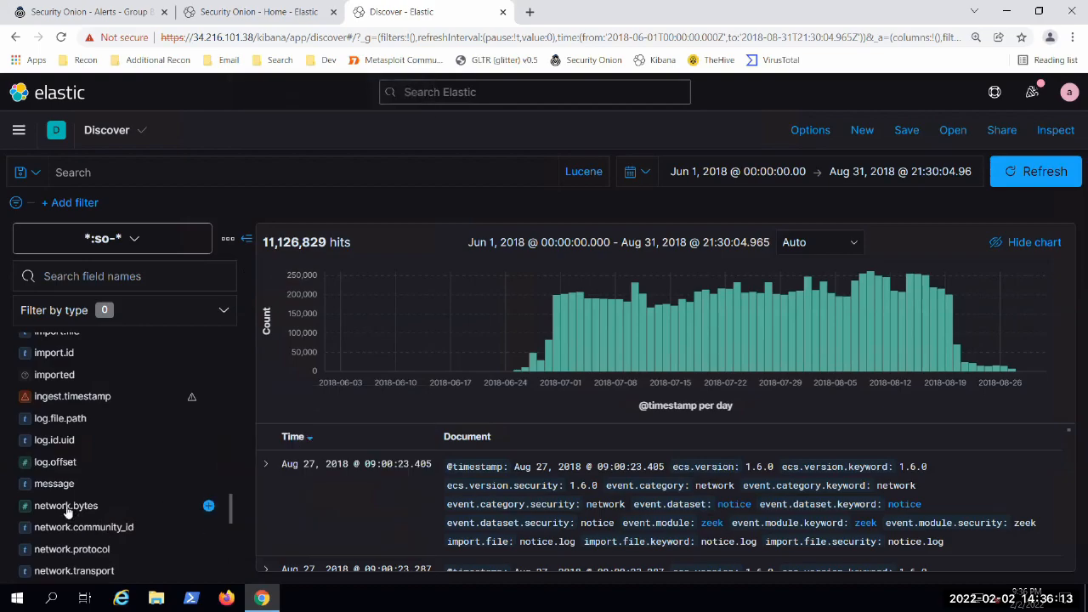
click(68, 509)
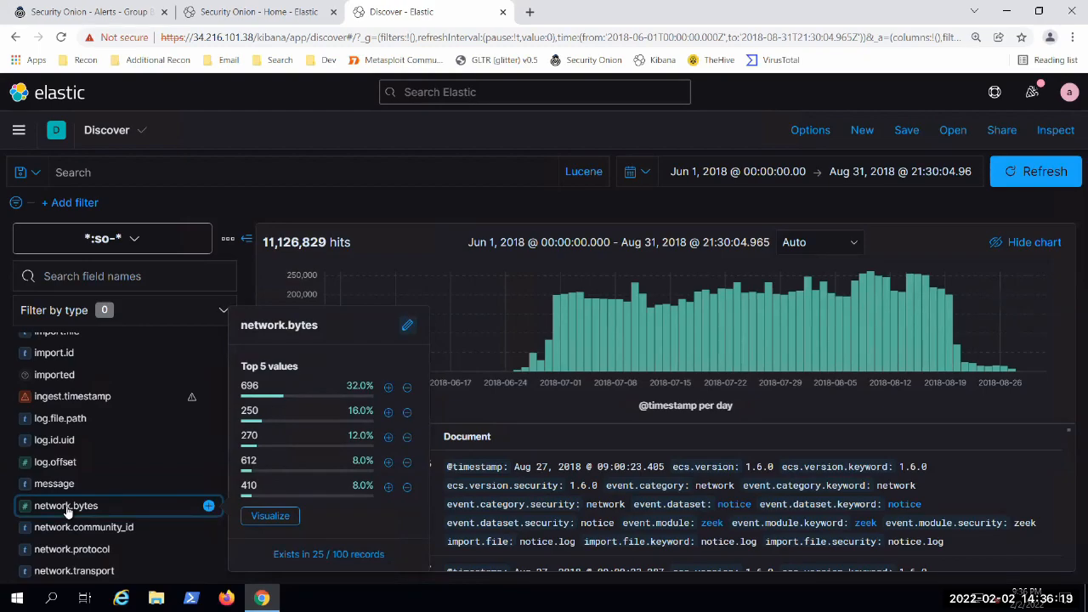
click(249, 215)
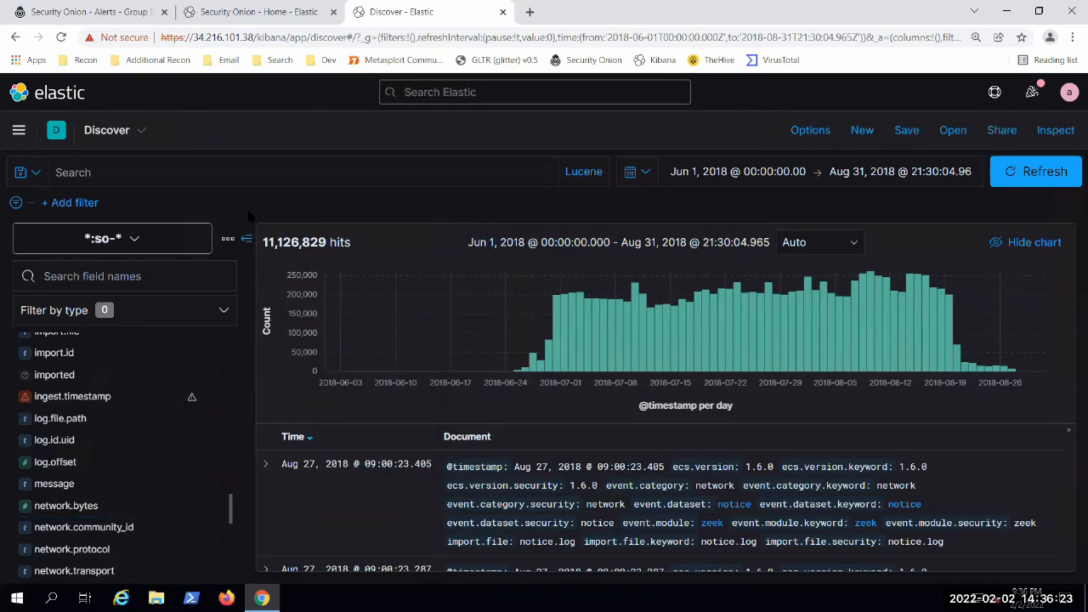
Step: Switch to the Security Onion - Home browser tab and open the SO Dashboard made for the CYBV 400 class demo
click(245, 11)
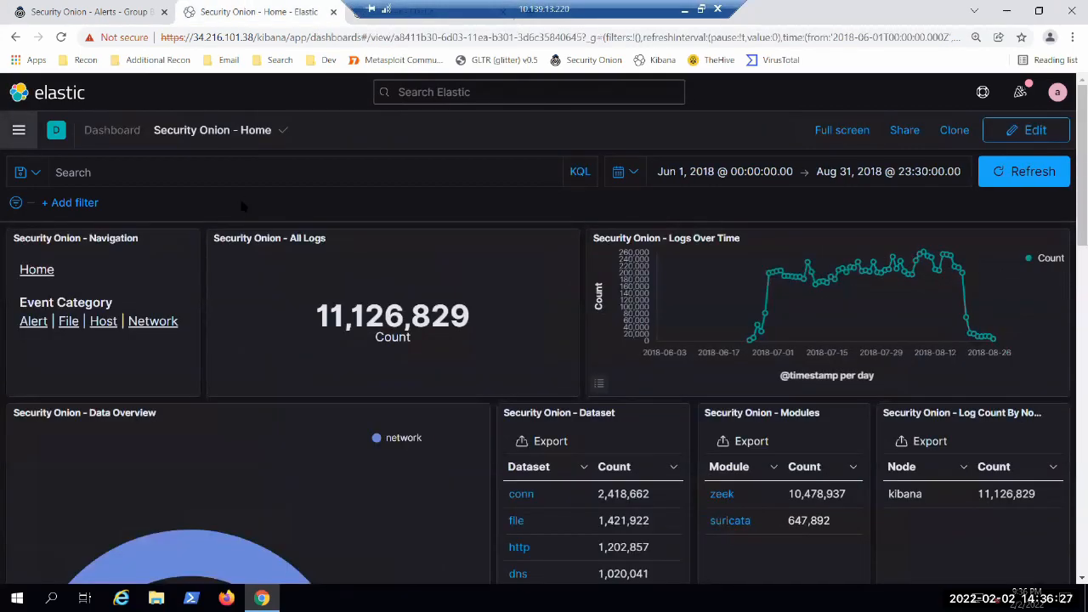
click(100, 131)
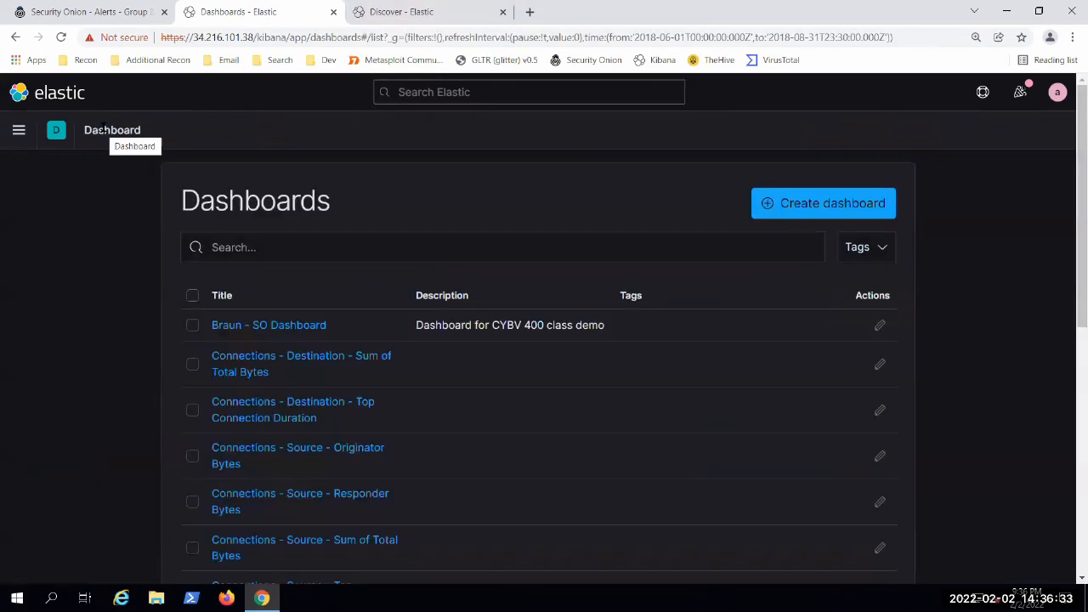
click(274, 328)
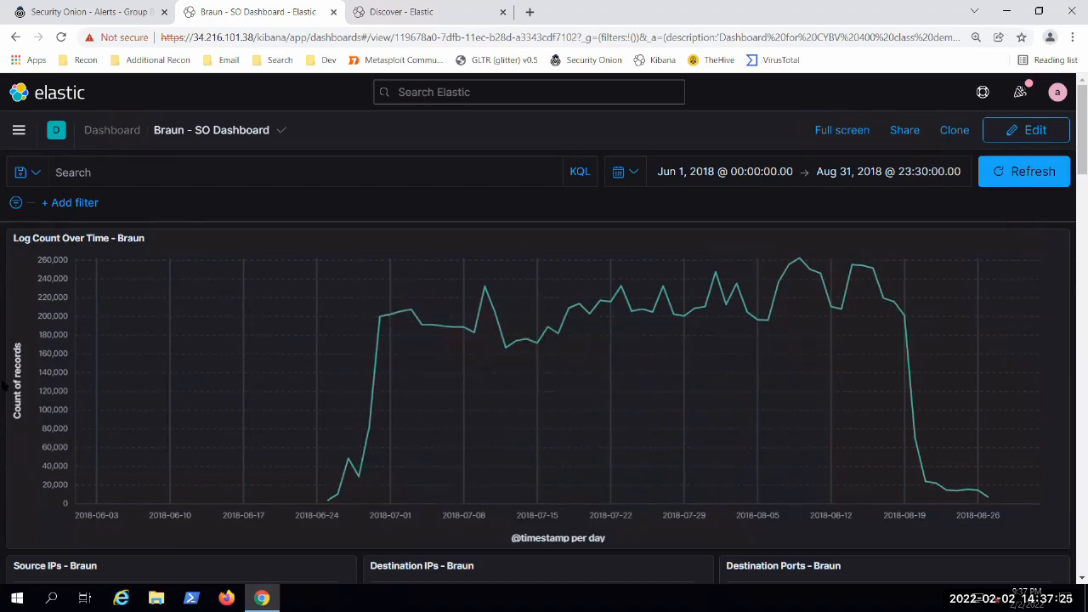
Step: Examine the dashboard's log count over time chart and its source IP, destination IP and destination port tables
scroll(5, 385, down, 1)
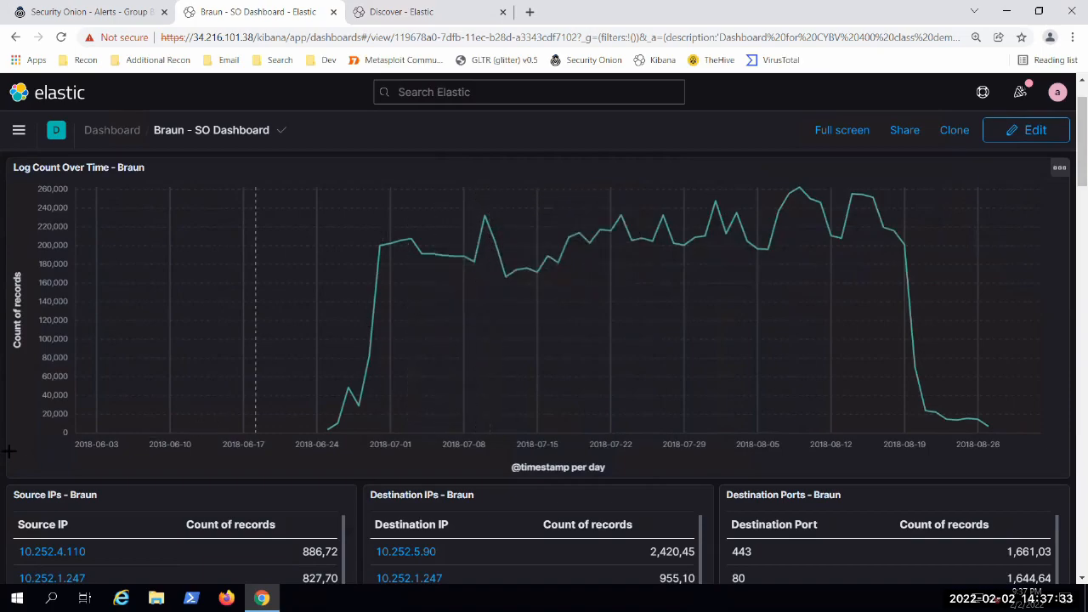
scroll(8, 452, up, 1)
scroll(7, 449, down, 3)
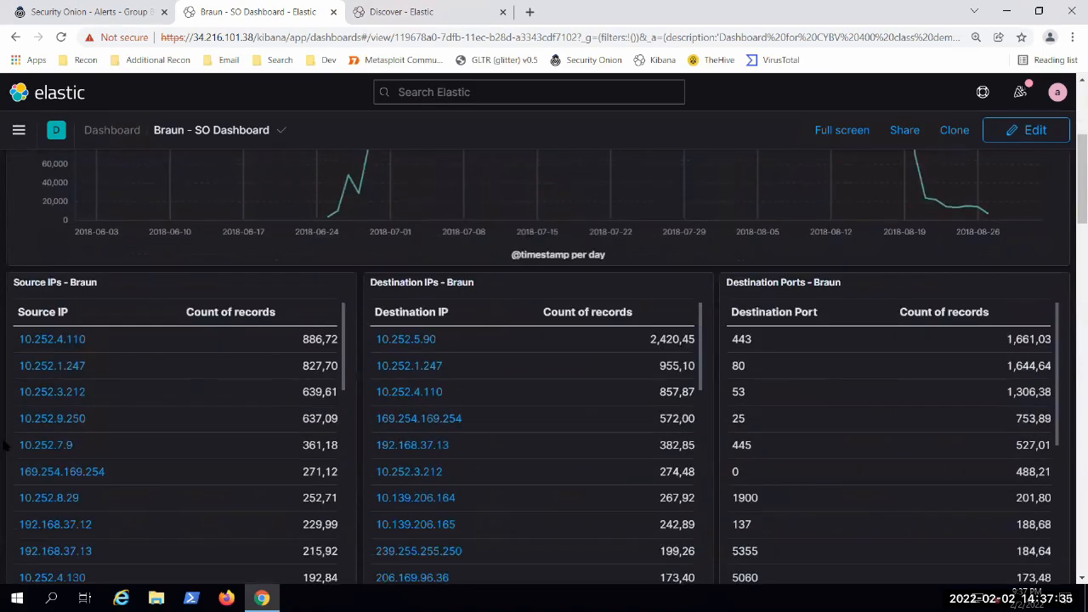
scroll(4, 442, down, 3)
scroll(4, 443, up, 6)
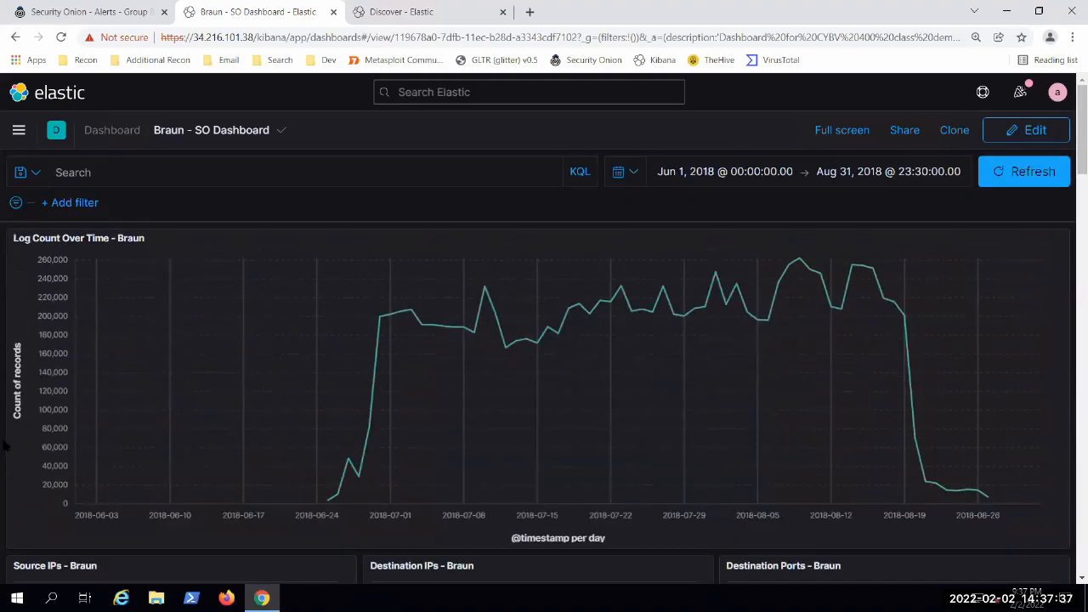
scroll(145, 346, down, 1)
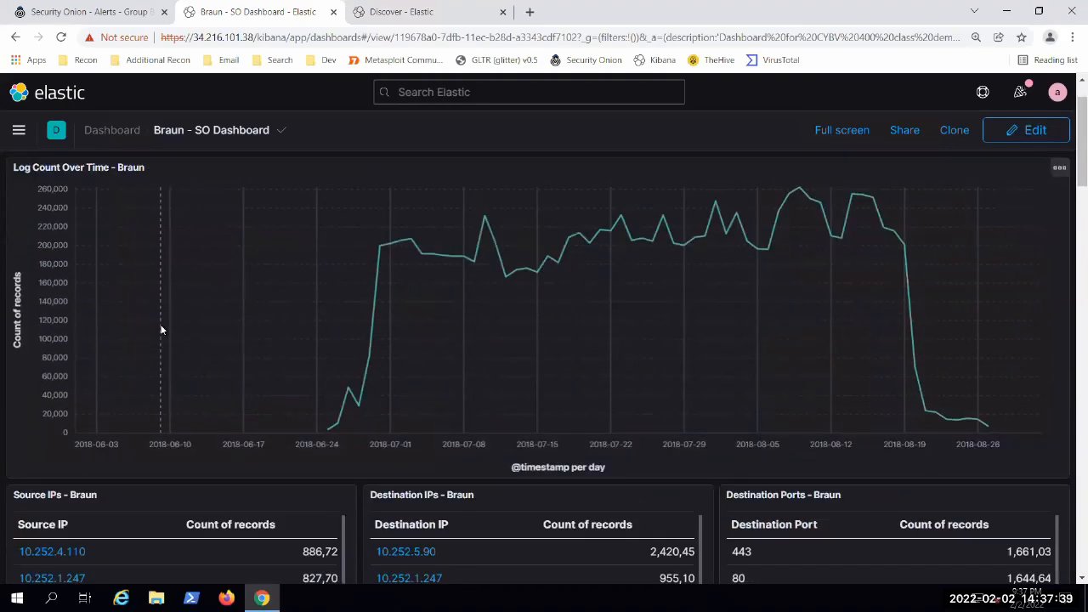
scroll(178, 321, down, 2)
scroll(326, 290, down, 1)
scroll(884, 364, down, 2)
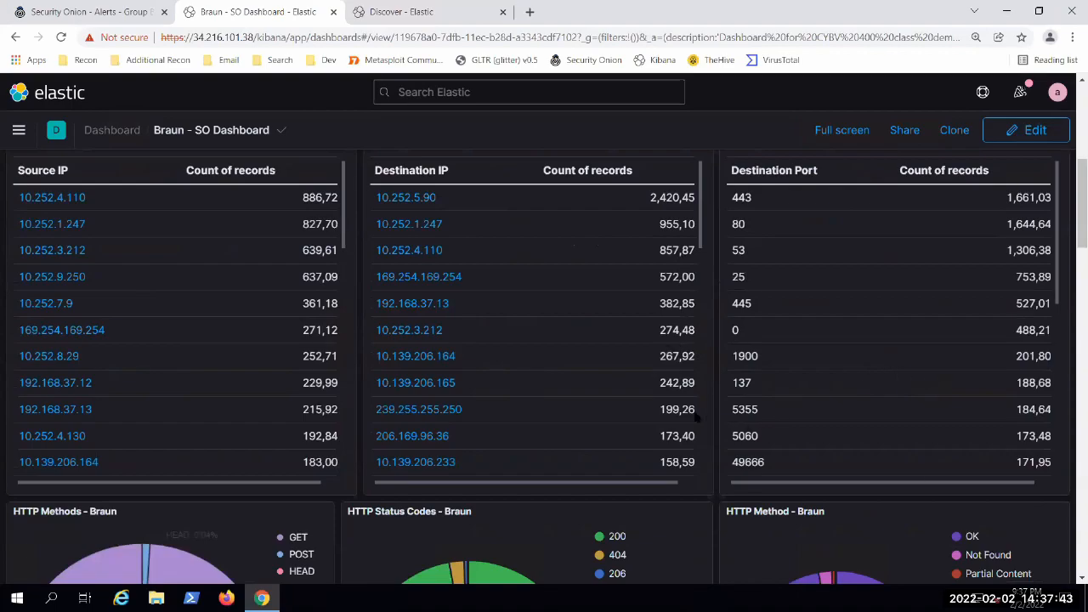
Step: Compare the IP and port tables with the HTTP method and status code donut charts on the dashboard
scroll(714, 432, up, 1)
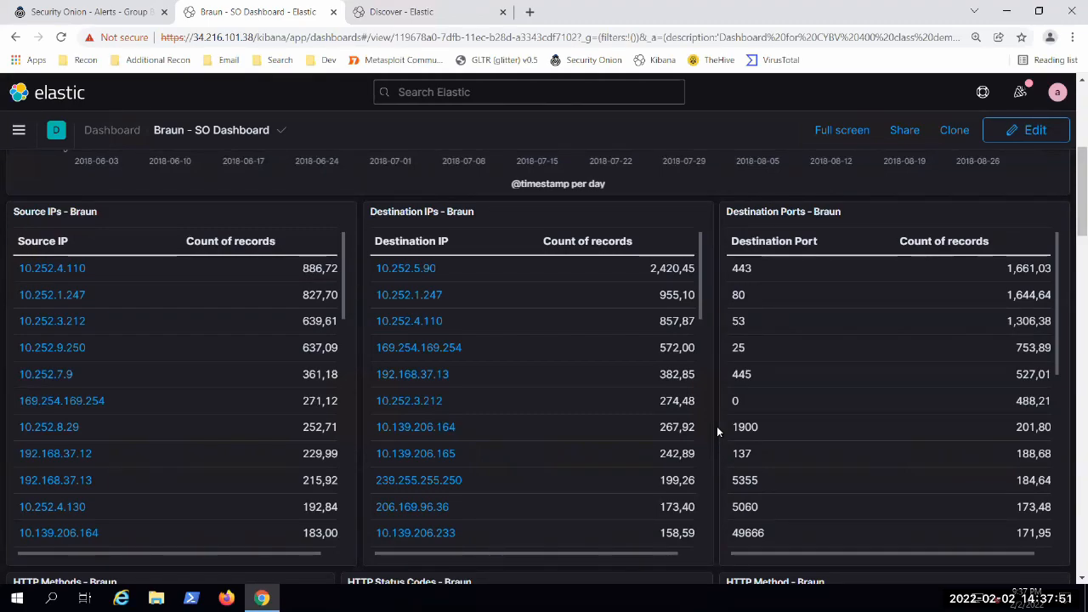
scroll(723, 415, down, 2)
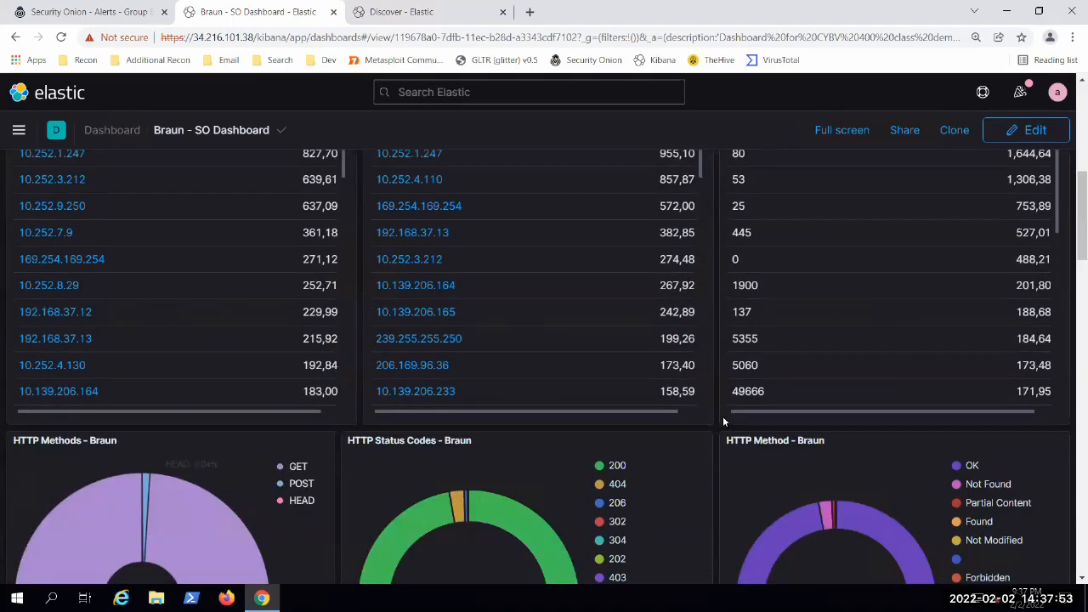
scroll(722, 415, down, 3)
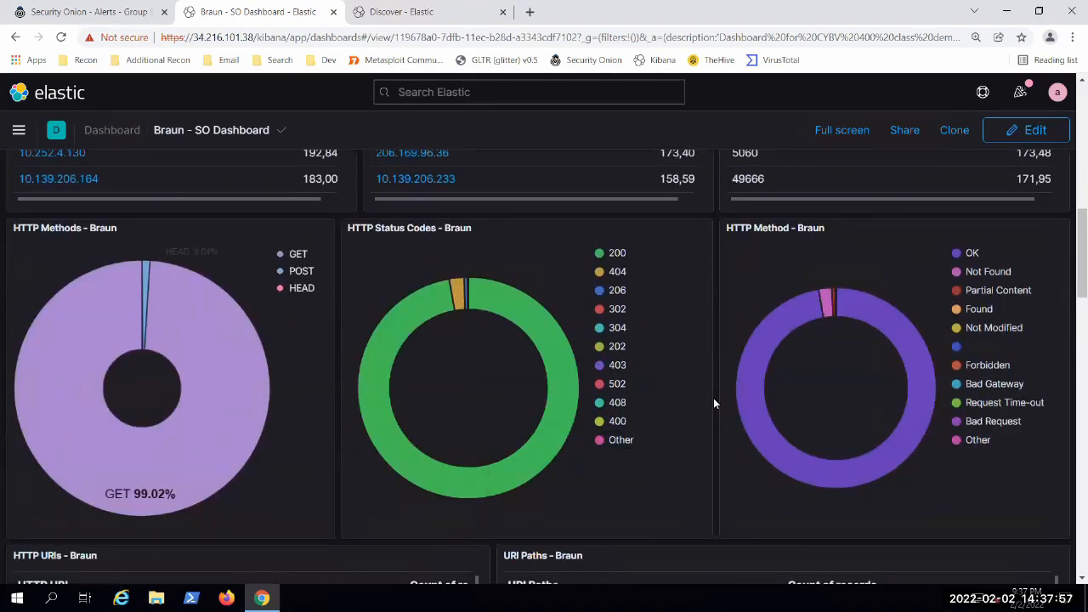
scroll(713, 397, up, 3)
scroll(713, 398, up, 2)
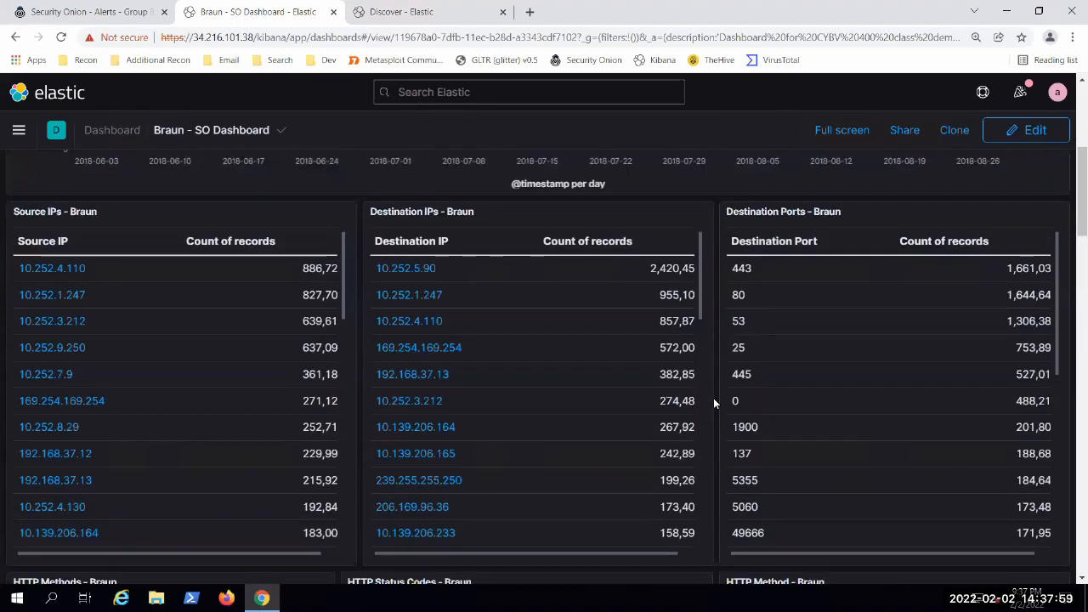
scroll(158, 413, up, 1)
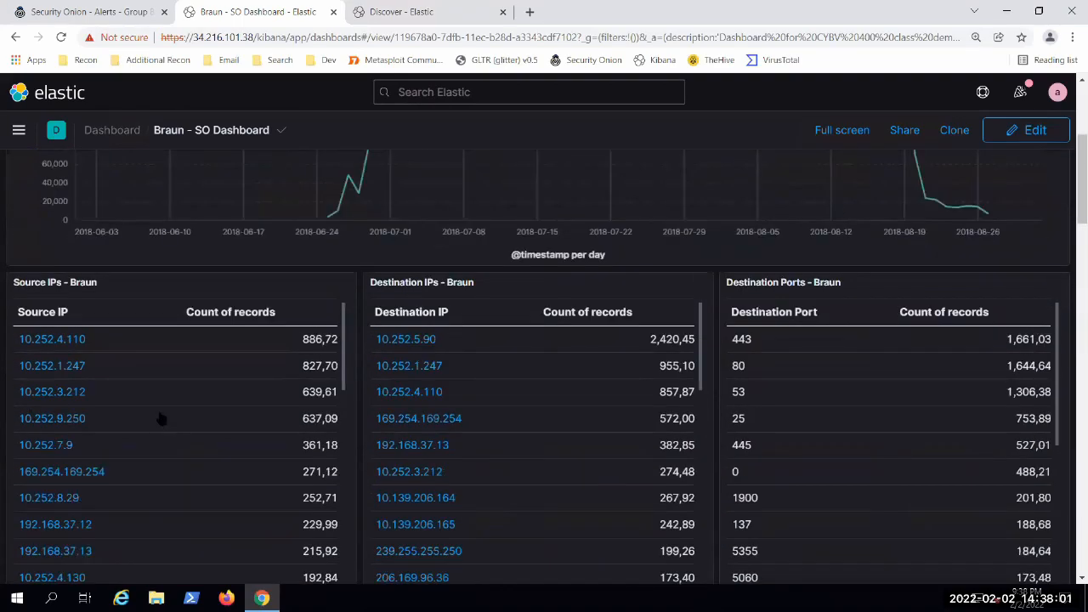
scroll(160, 415, down, 1)
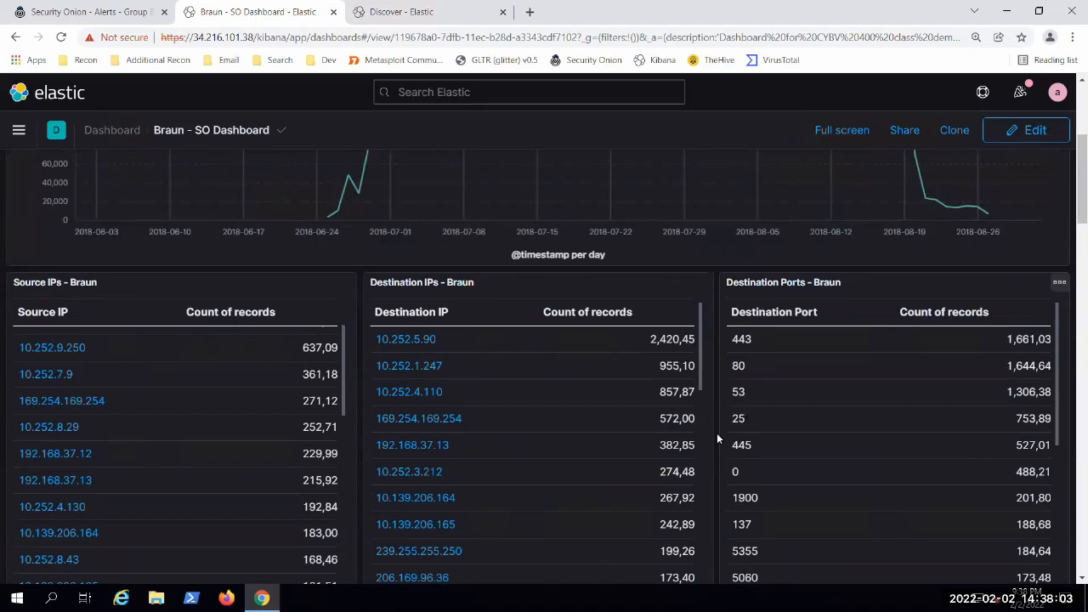
scroll(720, 433, down, 5)
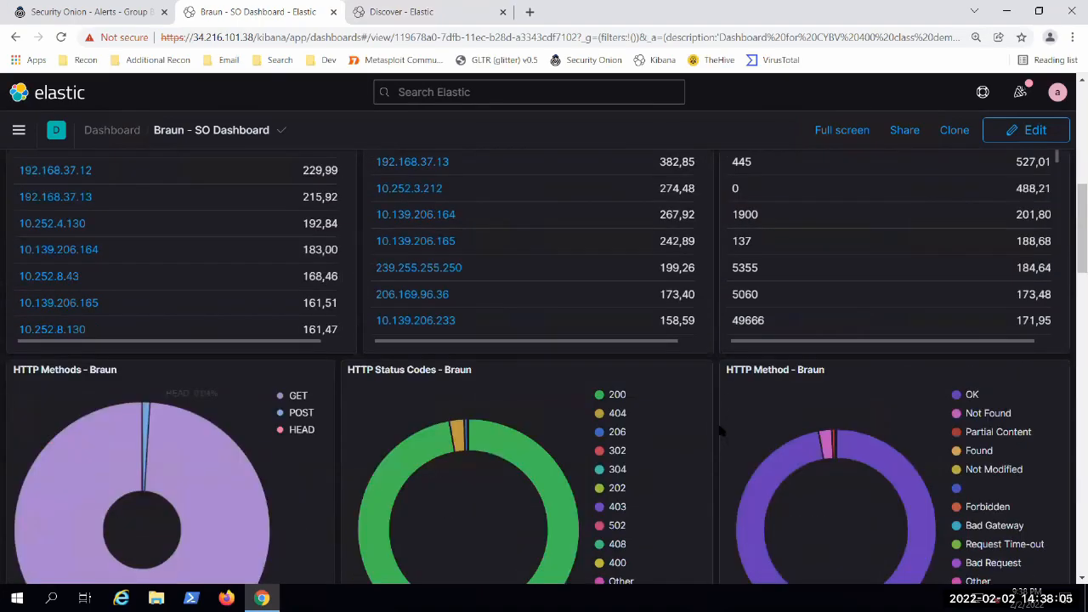
Step: Compare the HTTP method and status code charts with the Destination Ports table, focusing on its port 443 entry
scroll(720, 433, down, 1)
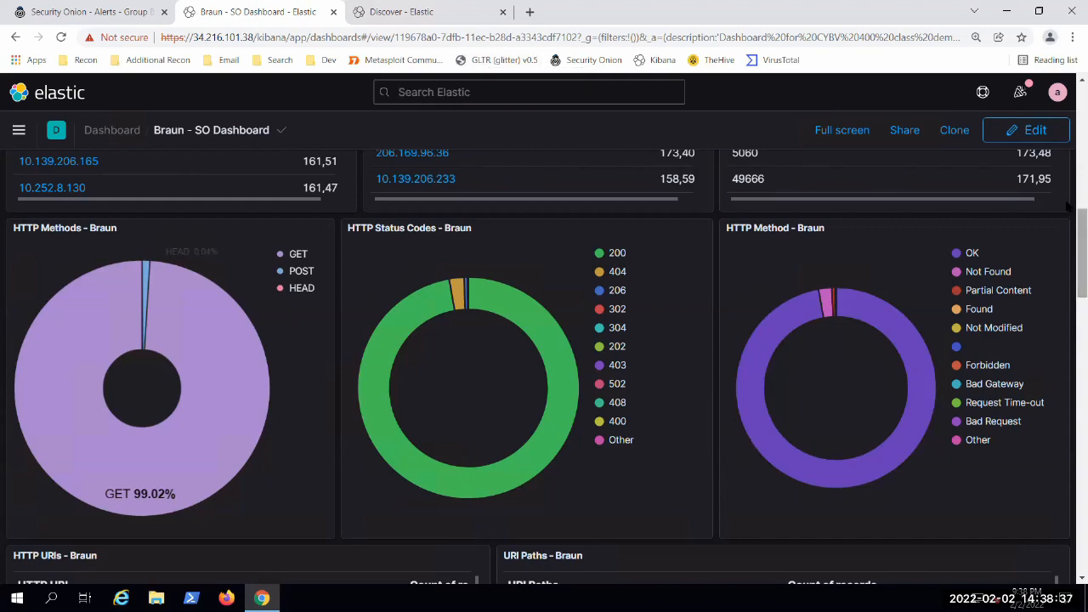
scroll(1067, 178, up, 3)
drag(1068, 177, 1068, 157)
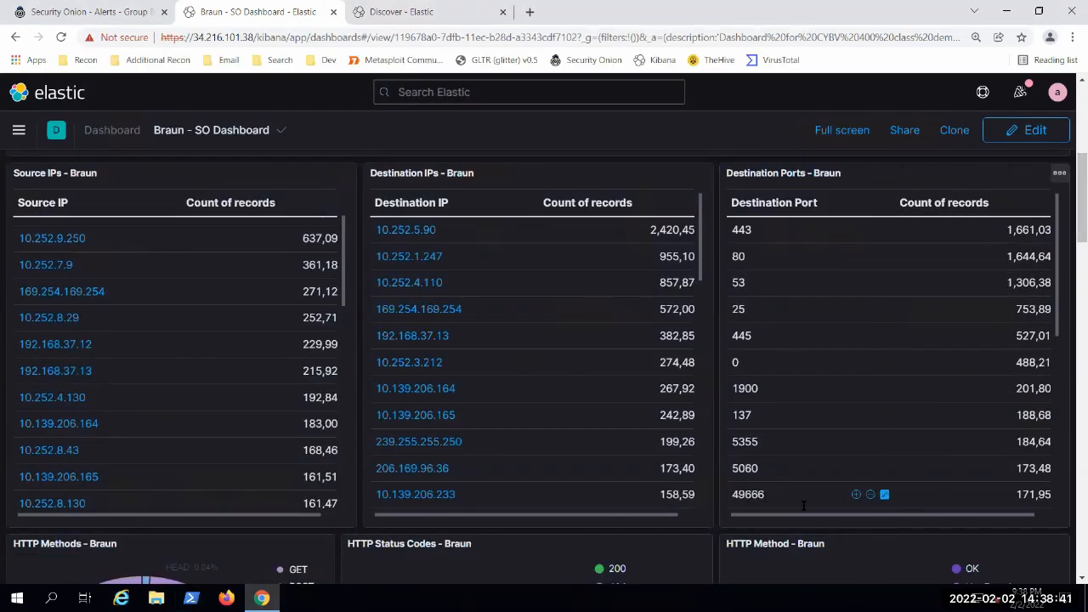
scroll(1068, 170, down, 3)
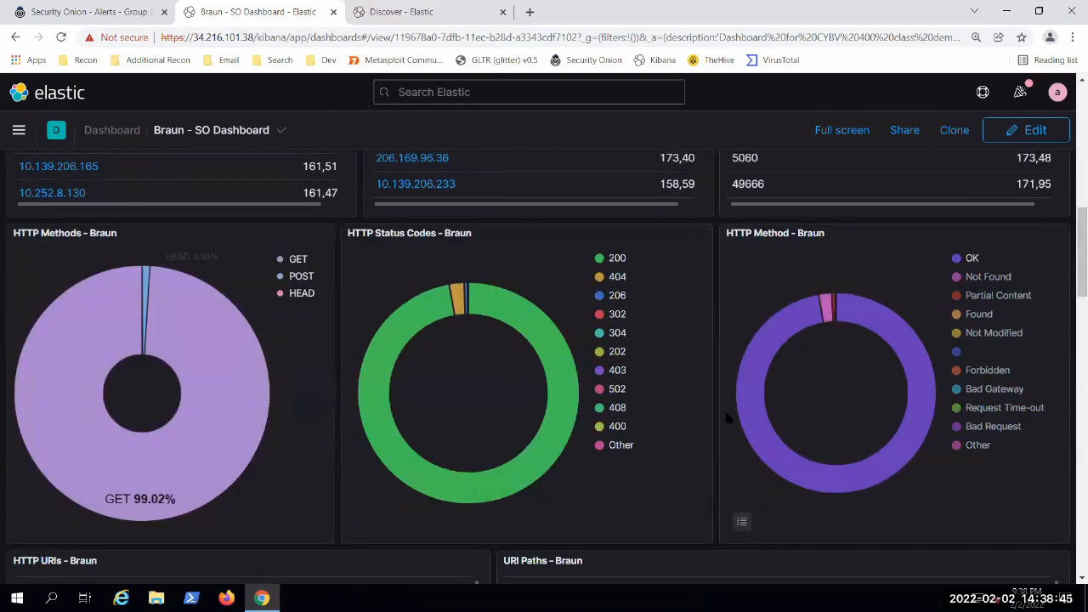
scroll(723, 413, up, 2)
scroll(802, 304, up, 1)
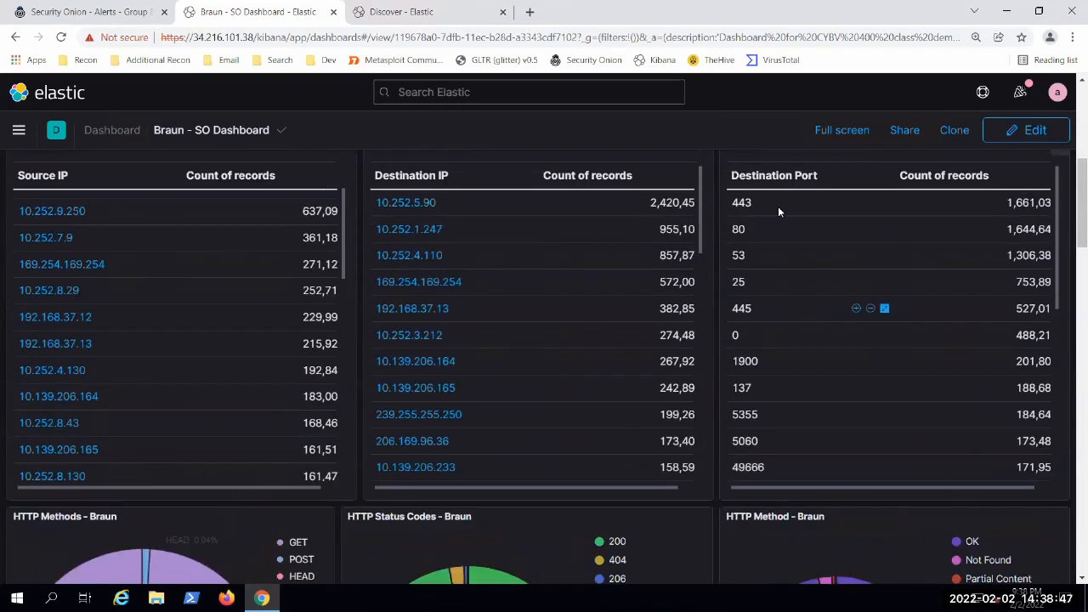
double_click(741, 203)
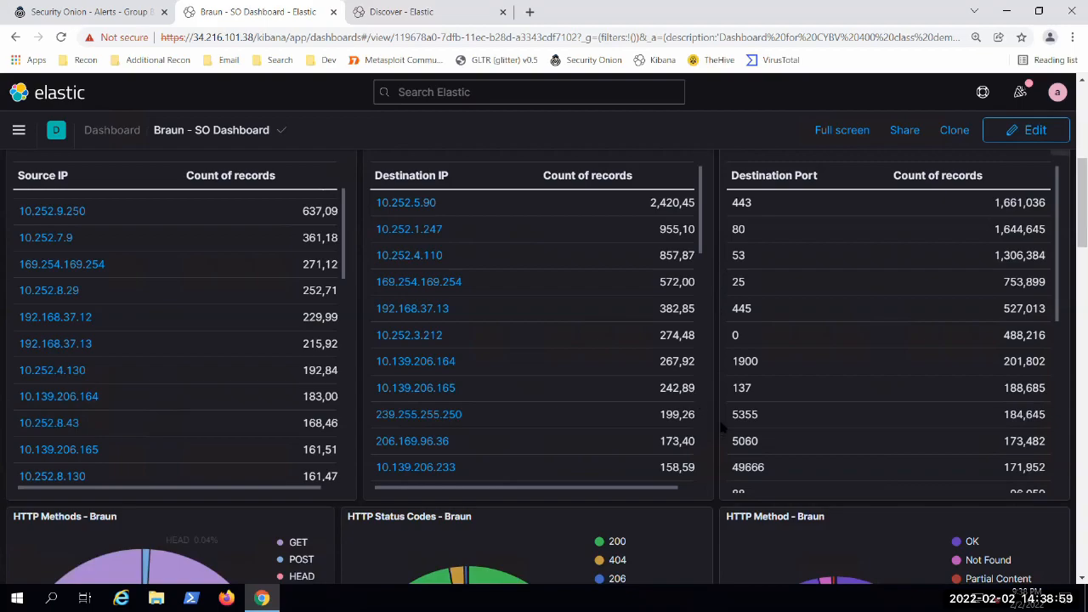
Step: Review the Destination Ports table through to its Other row, and return to its first entries
scroll(718, 430, down, 3)
scroll(716, 429, up, 3)
scroll(716, 428, up, 2)
scroll(735, 416, down, 1)
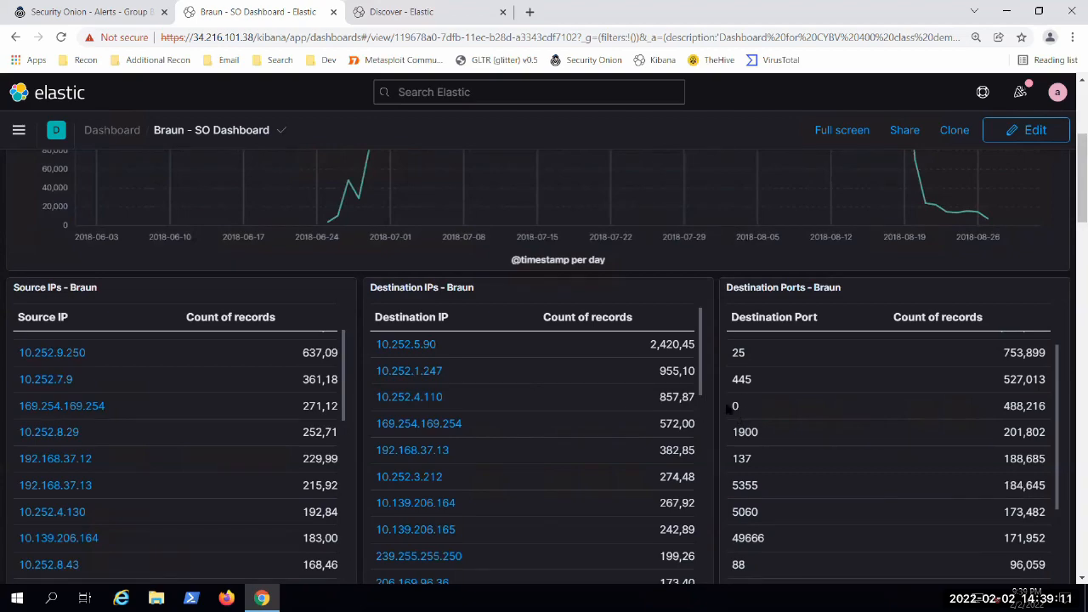
scroll(738, 412, down, 2)
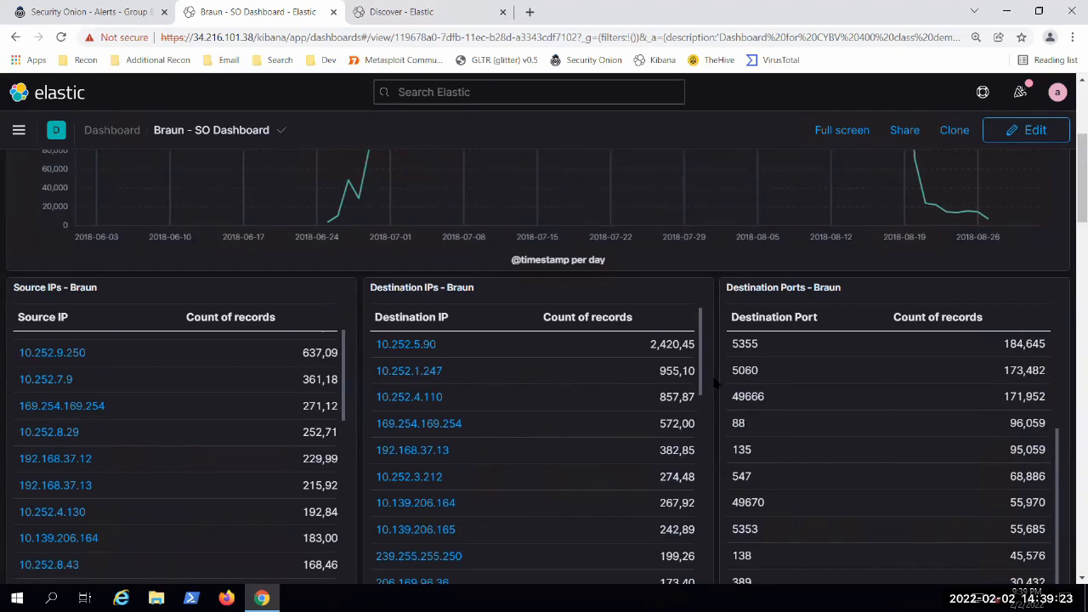
scroll(738, 348, down, 2)
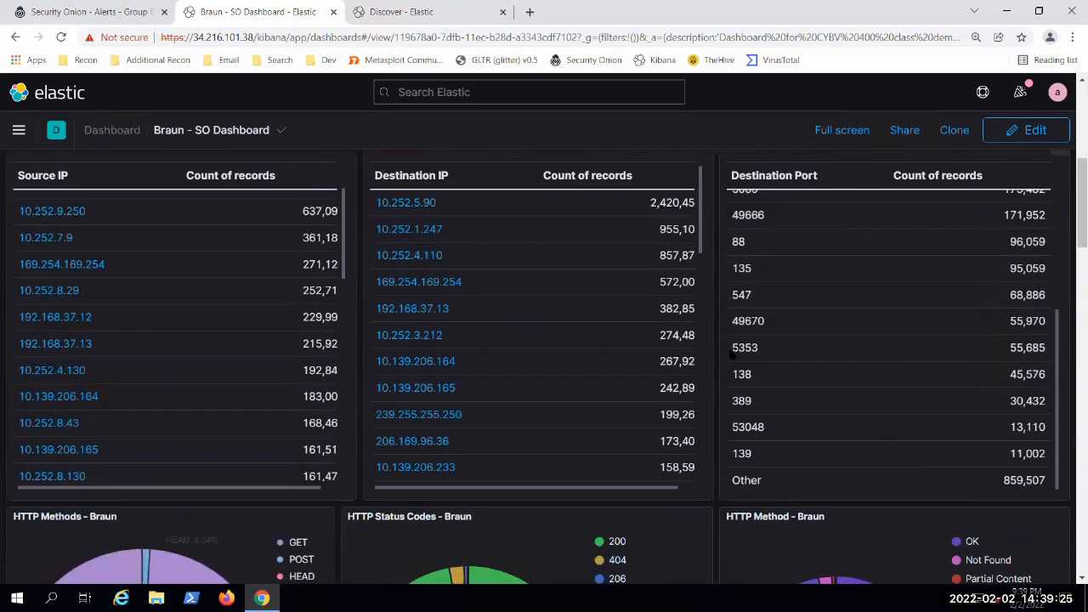
scroll(798, 357, up, 3)
scroll(786, 333, up, 1)
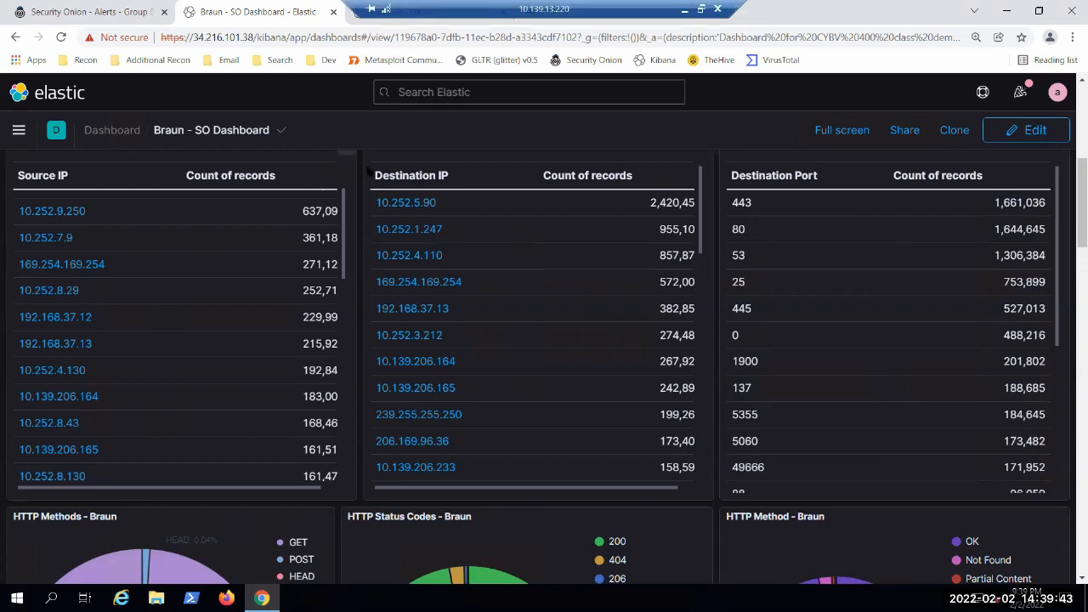
Step: Examine the HTTP Methods and HTTP Status Codes charts alongside the source and destination IP tables
scroll(357, 209, down, 5)
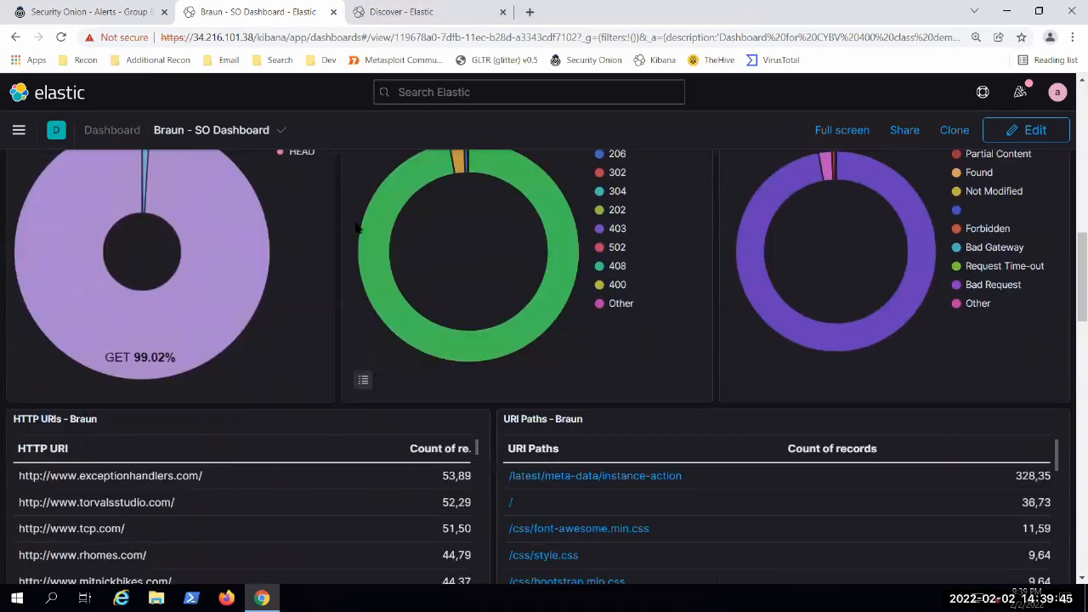
scroll(335, 312, up, 2)
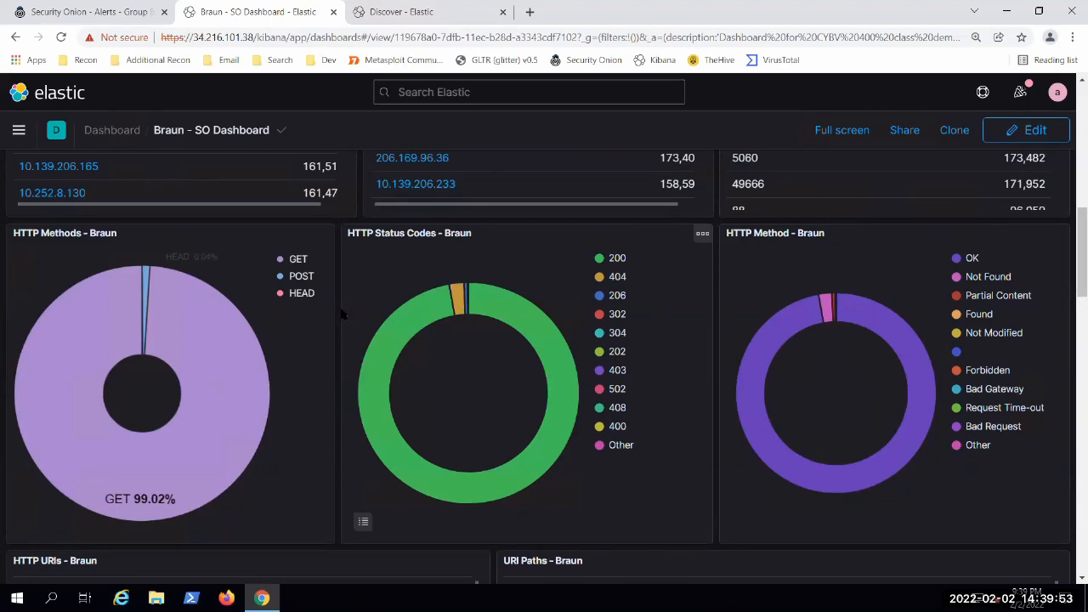
scroll(342, 314, up, 2)
scroll(366, 311, up, 3)
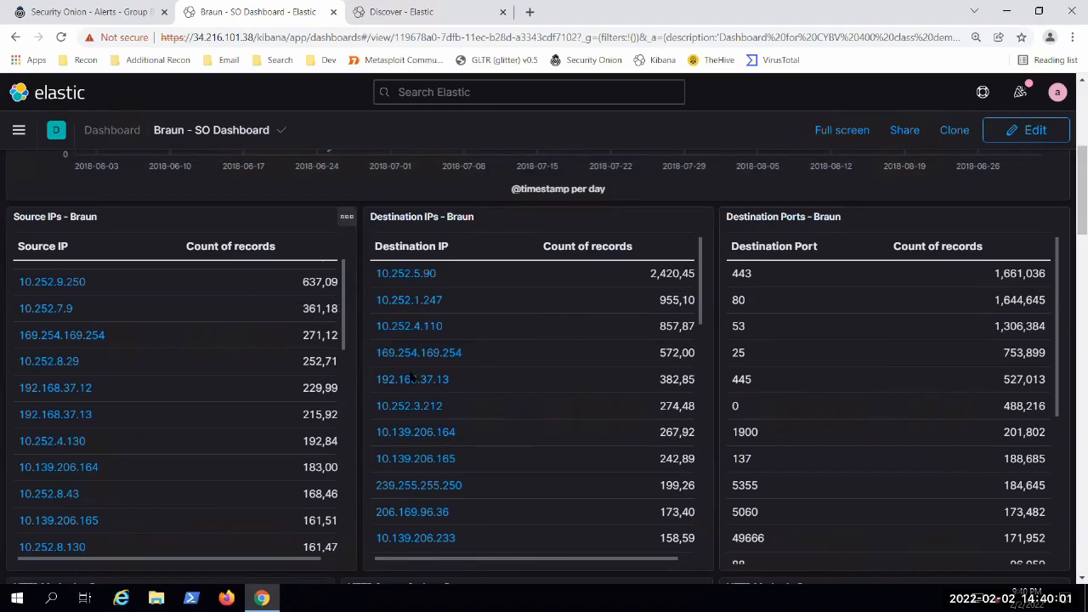
scroll(362, 366, down, 1)
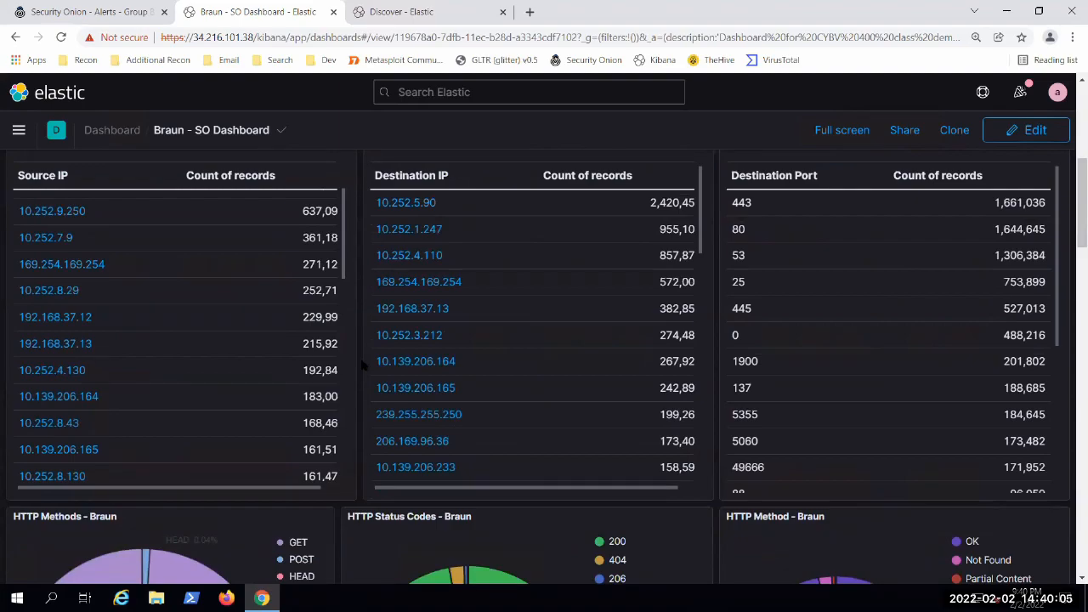
scroll(365, 357, down, 3)
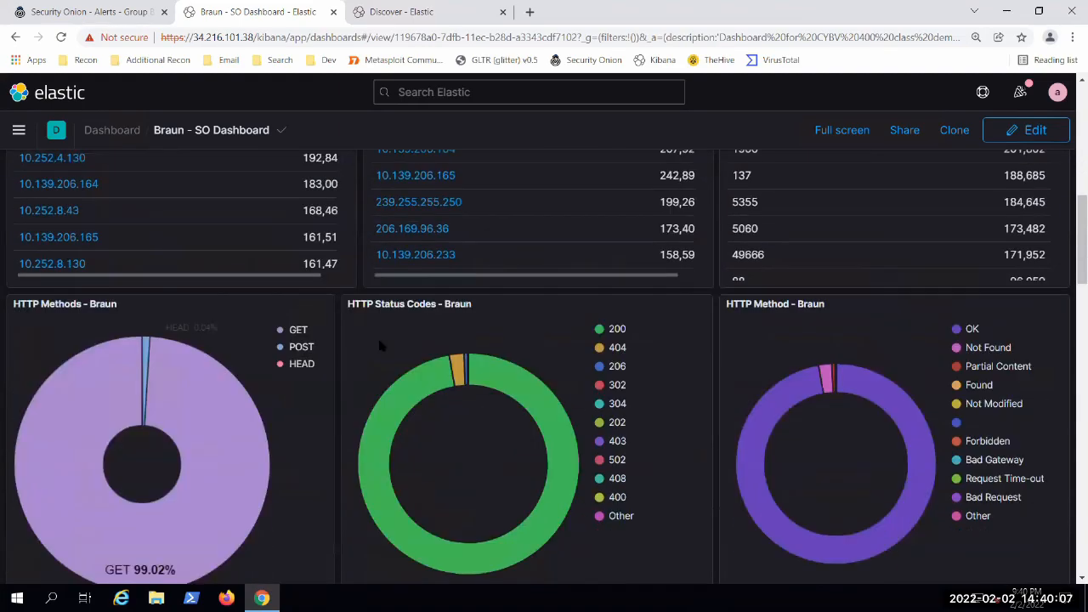
scroll(347, 403, down, 1)
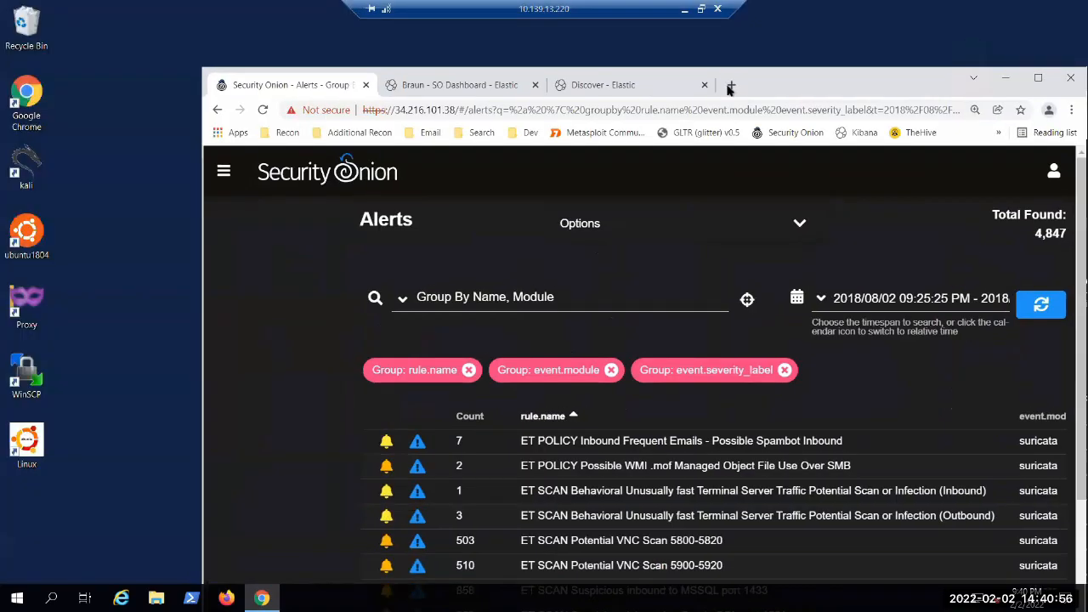
Step: Search Google for "http cats" in a new maximized browser tab and open the HTTP Cats site
click(726, 83)
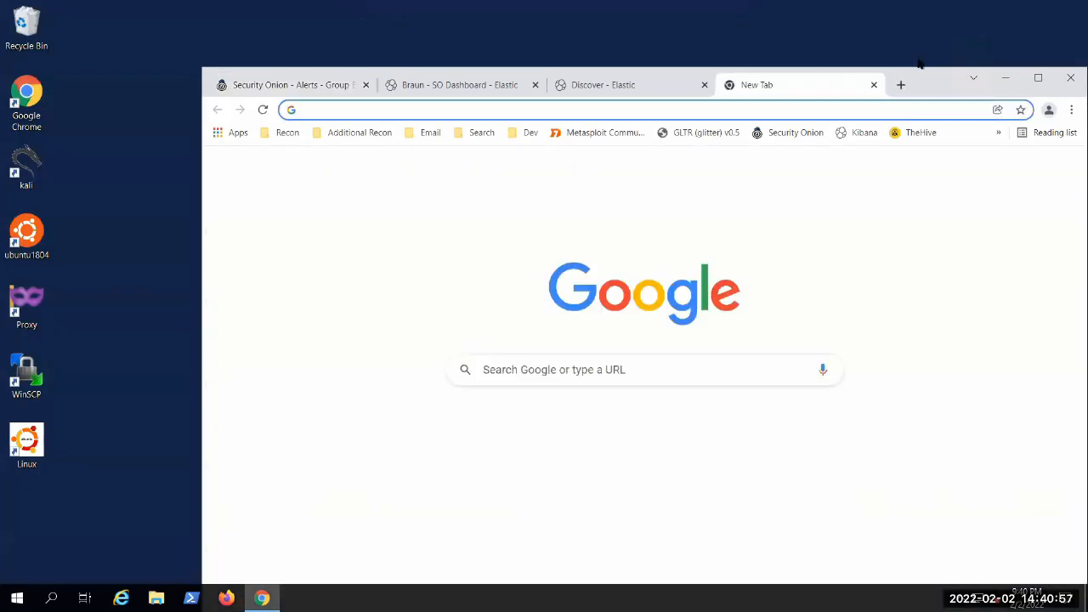
drag(918, 65, 921, 7)
double_click(920, 7)
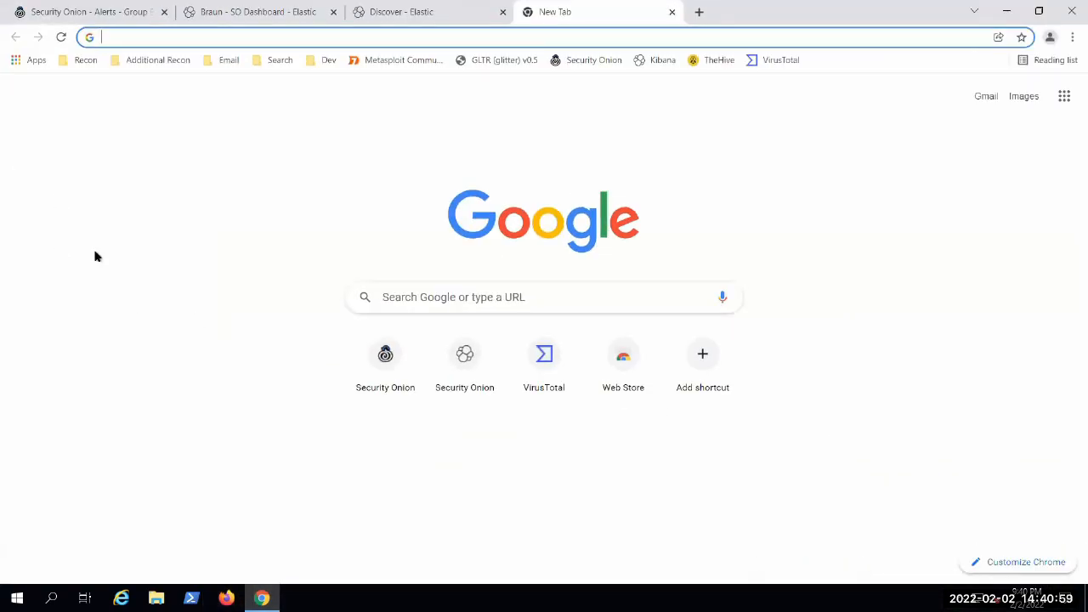
text(http ca)
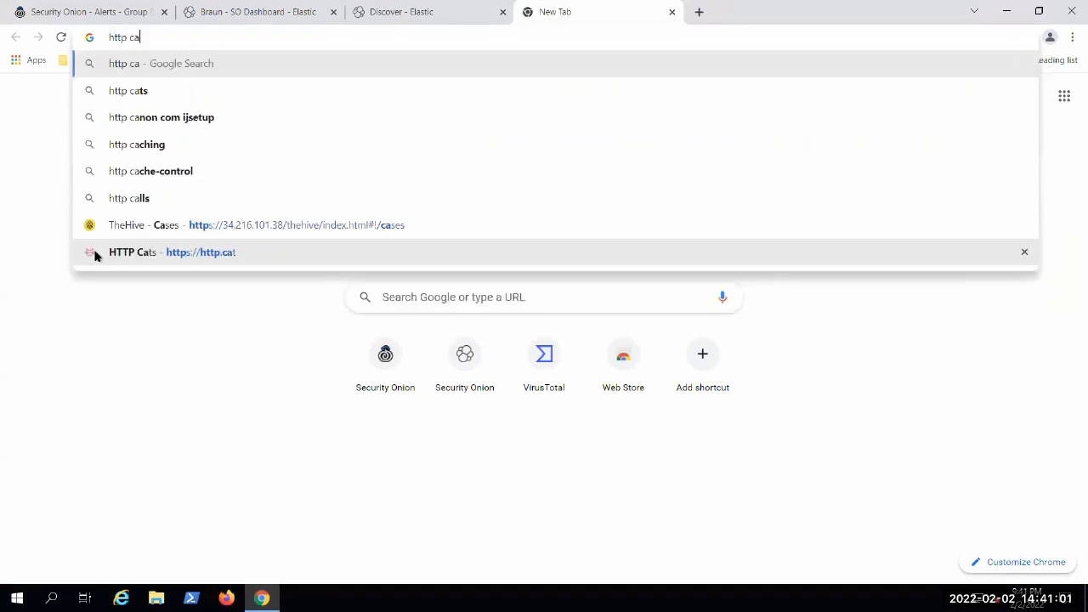
text(ts)
key(Return)
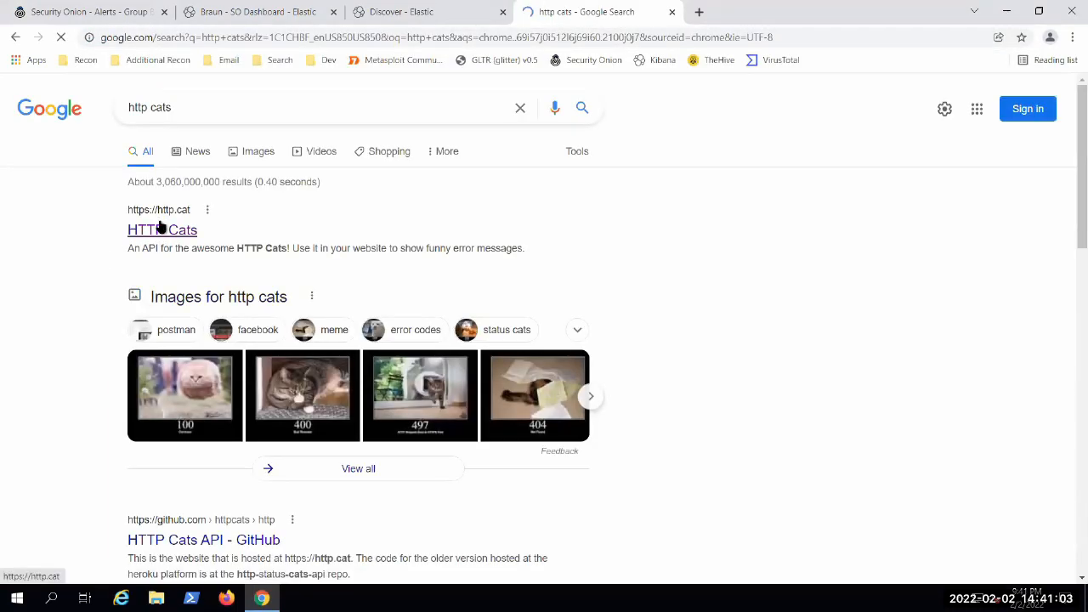
click(161, 226)
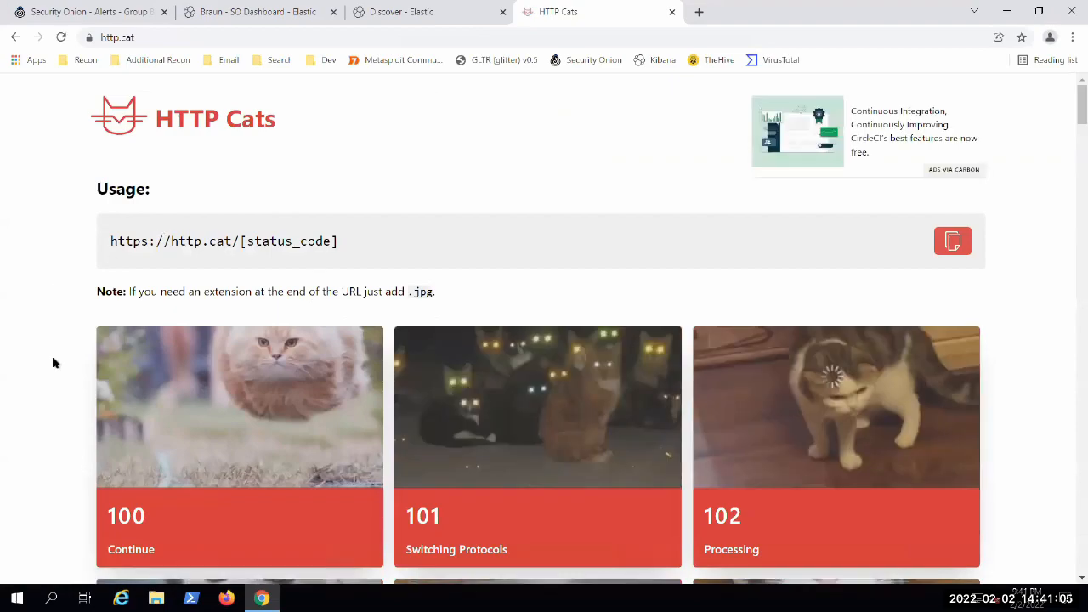
Step: Browse the HTTP Cats status code cards from the 100 series through the 300 series
scroll(25, 348, down, 3)
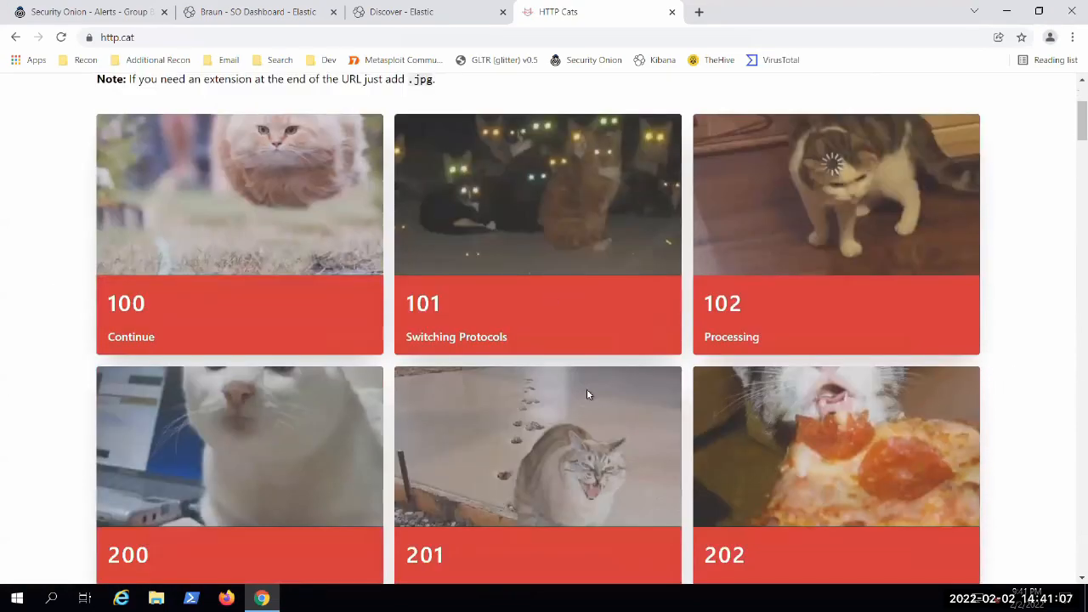
scroll(15, 329, down, 2)
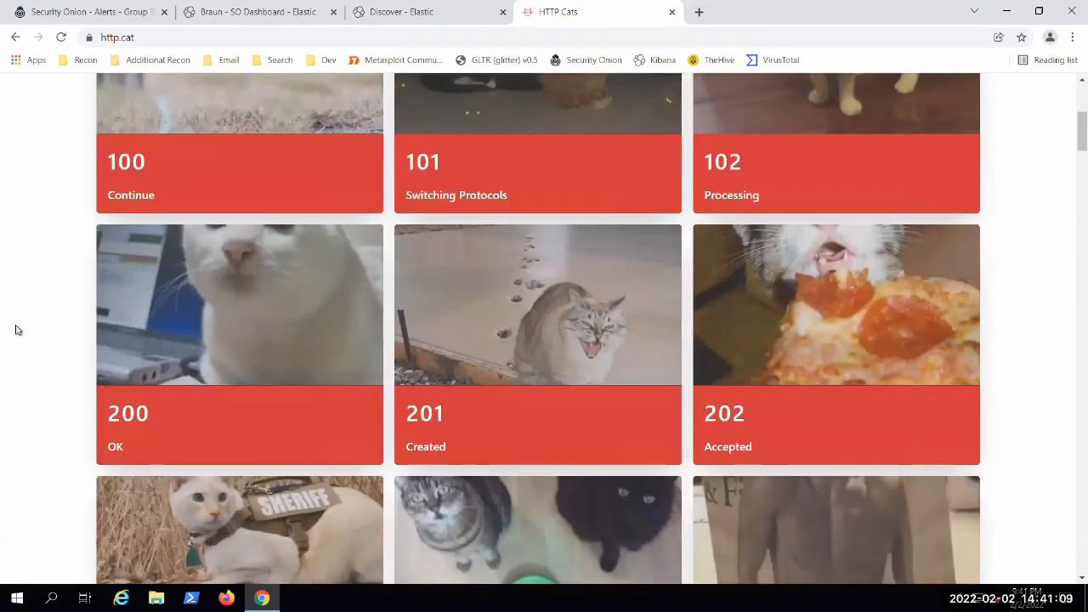
scroll(15, 330, down, 2)
scroll(17, 324, down, 2)
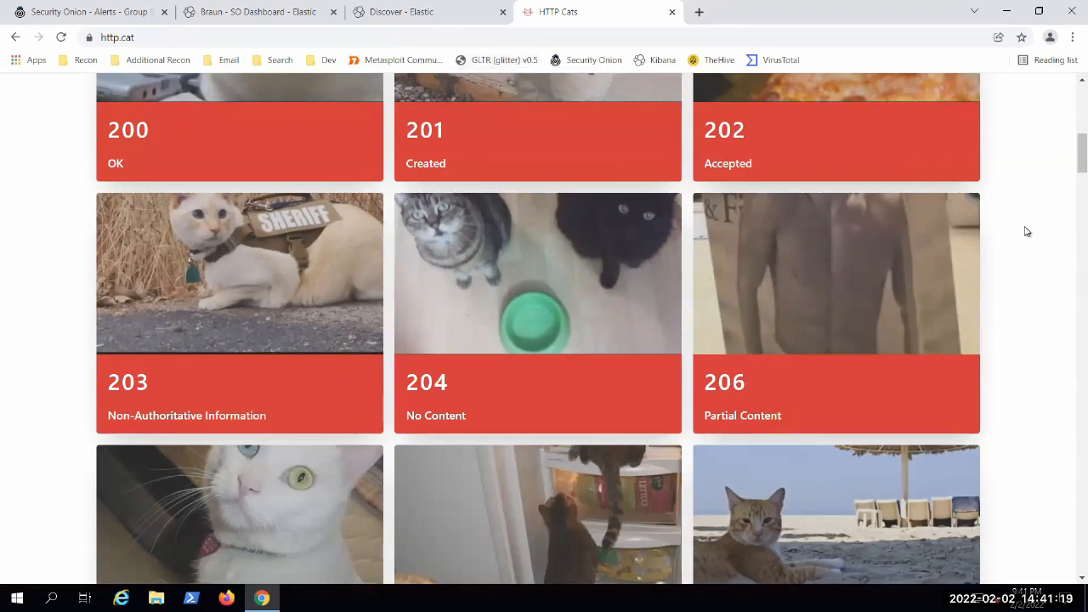
scroll(1015, 242, down, 3)
scroll(1003, 251, down, 5)
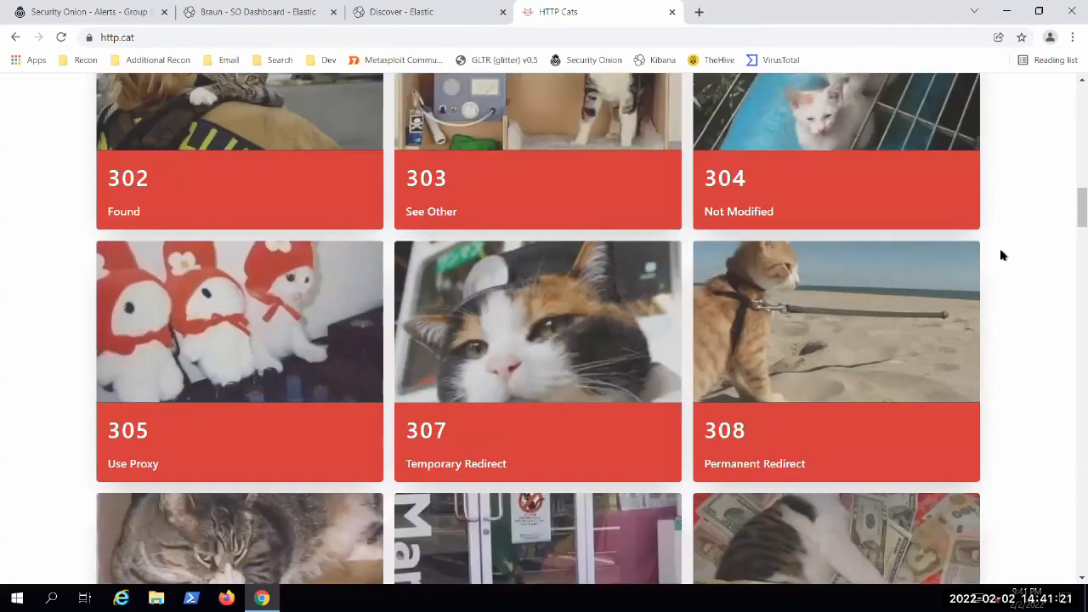
scroll(1000, 255, down, 1)
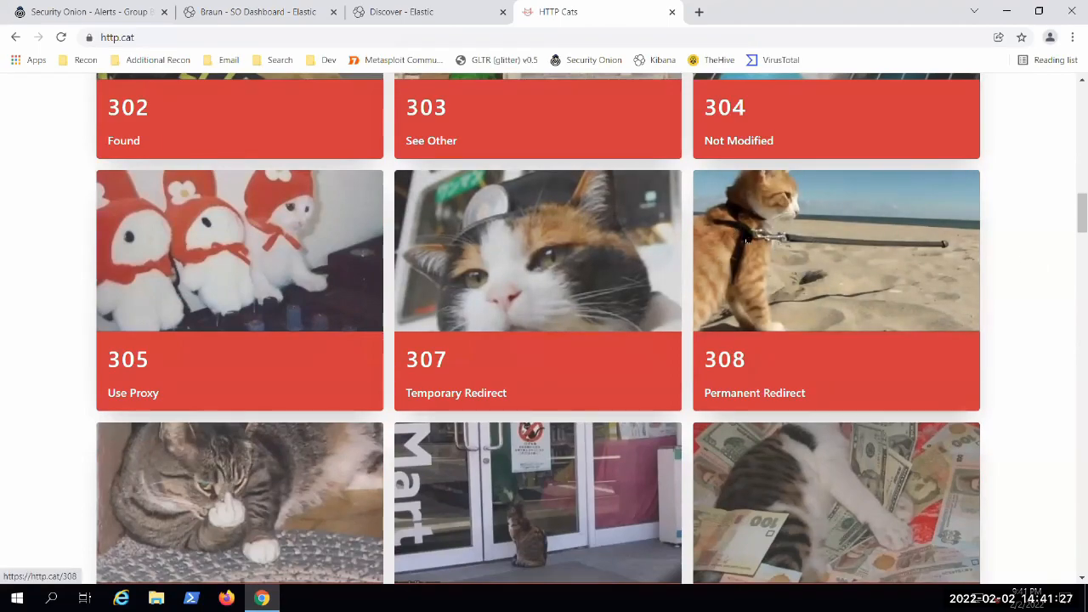
Step: Switch back to the SO Dashboard tab and view the Forbidden legend entry's filter and color options, closing them when done
click(245, 12)
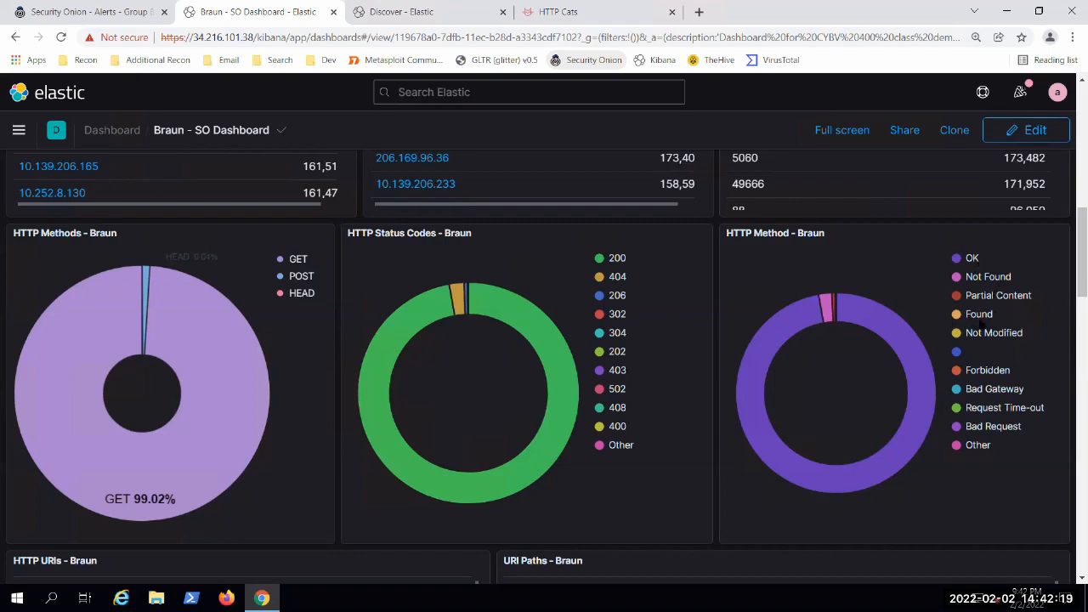
click(985, 371)
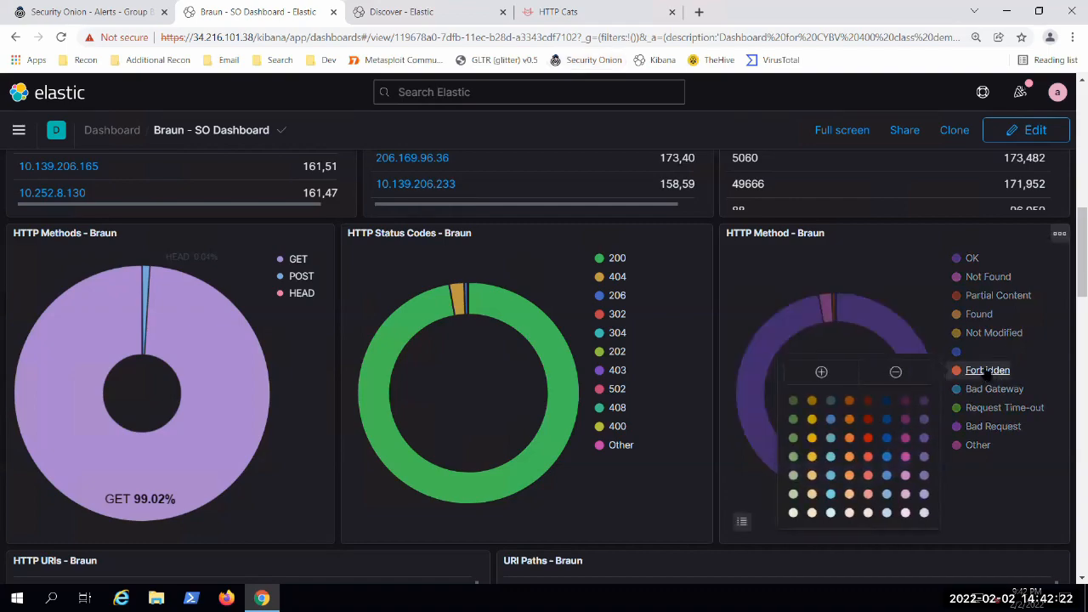
click(1034, 491)
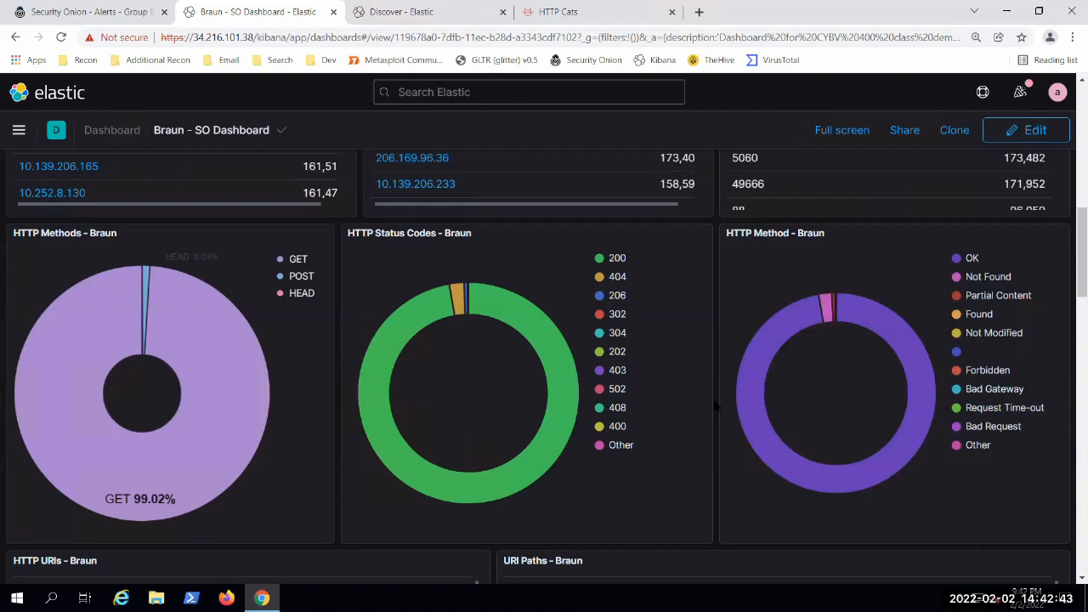
Step: Examine the HTTP URIs table below the donut charts through to its last entries, and move back toward the start
scroll(681, 397, down, 3)
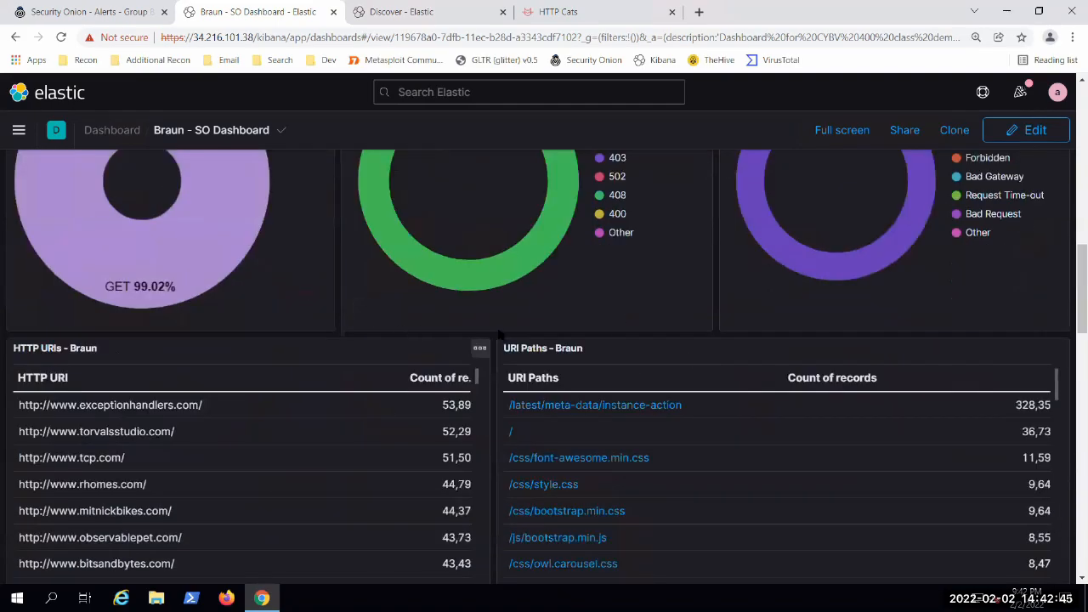
scroll(494, 334, down, 2)
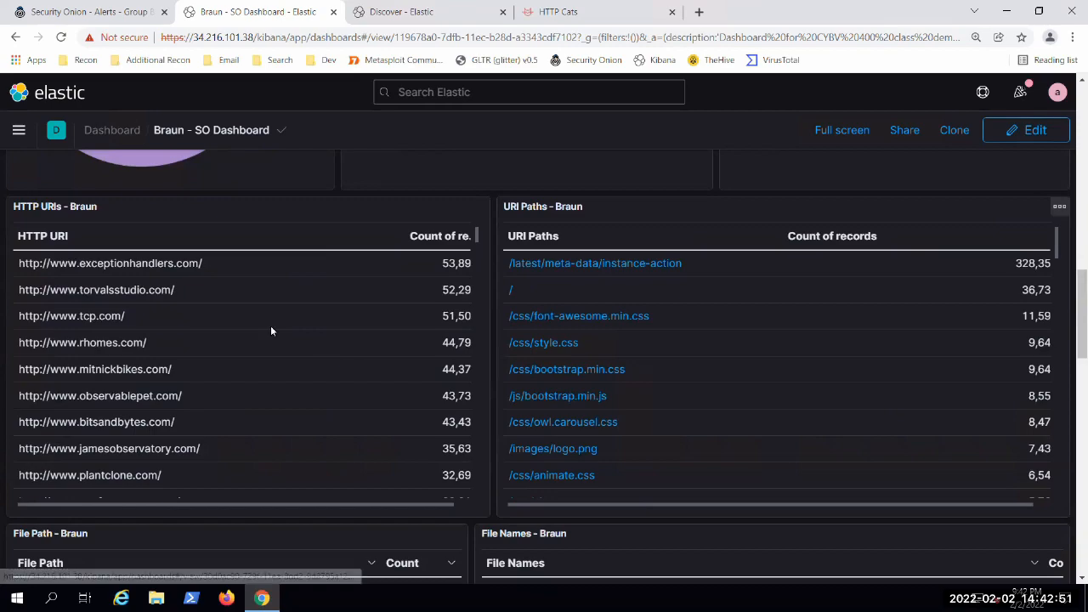
scroll(280, 365, down, 8)
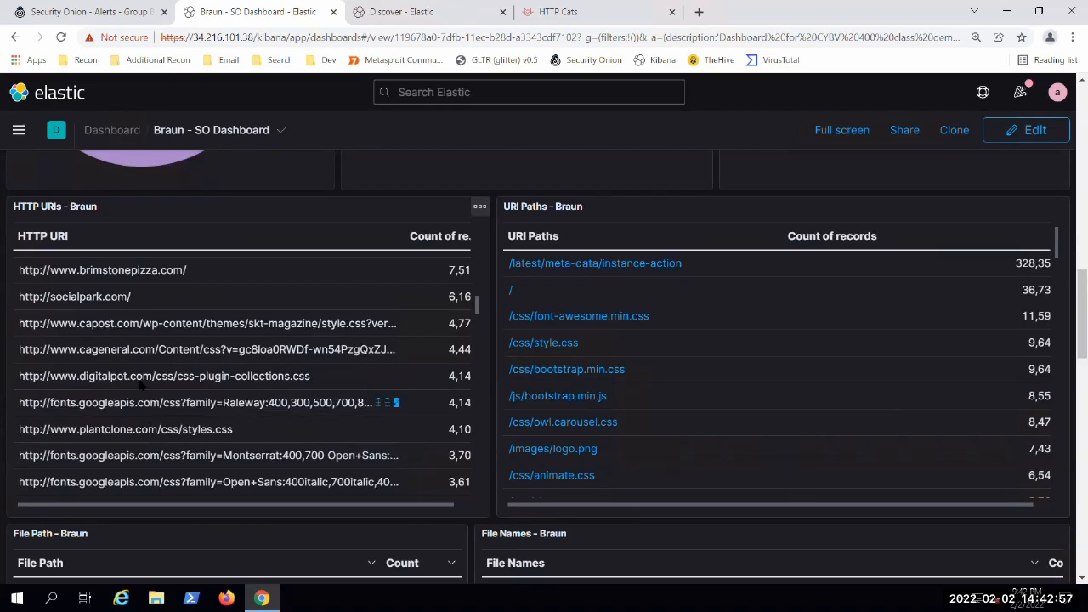
scroll(149, 378, down, 5)
scroll(158, 354, down, 3)
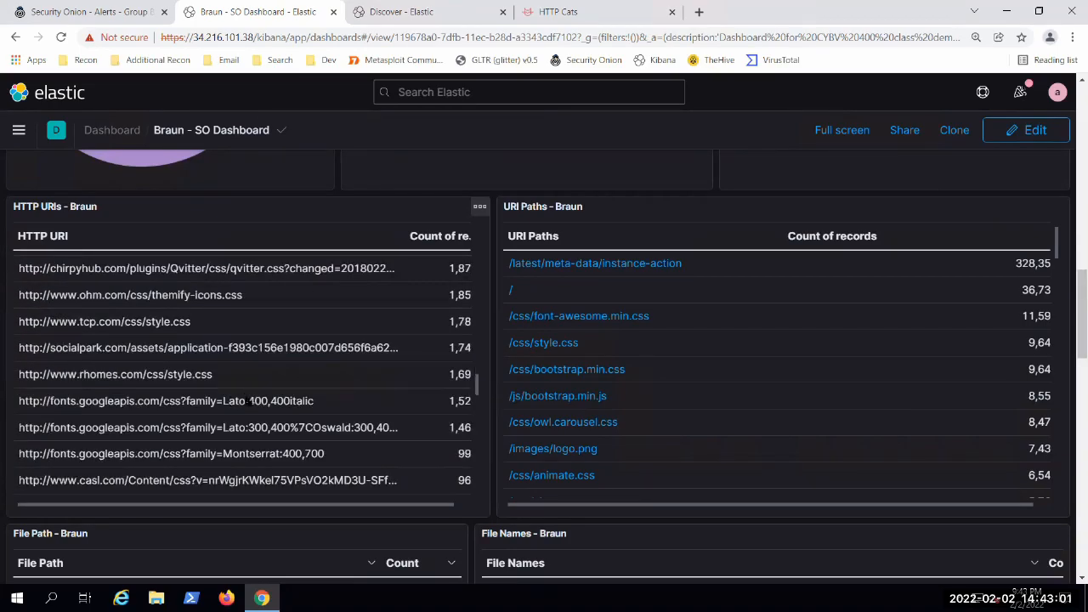
scroll(249, 403, down, 8)
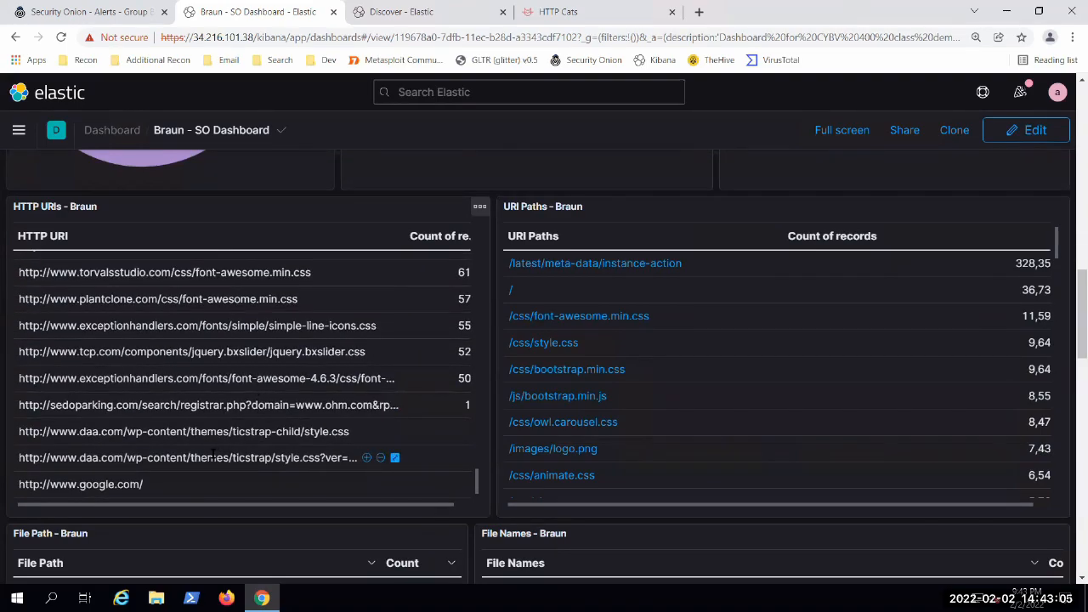
scroll(213, 455, up, 15)
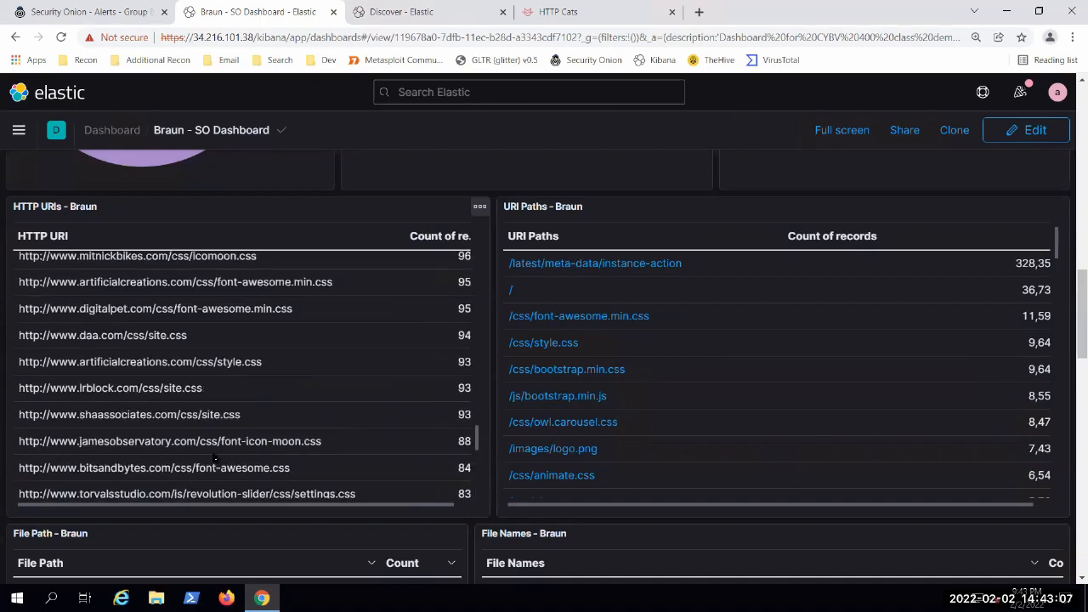
scroll(215, 458, up, 10)
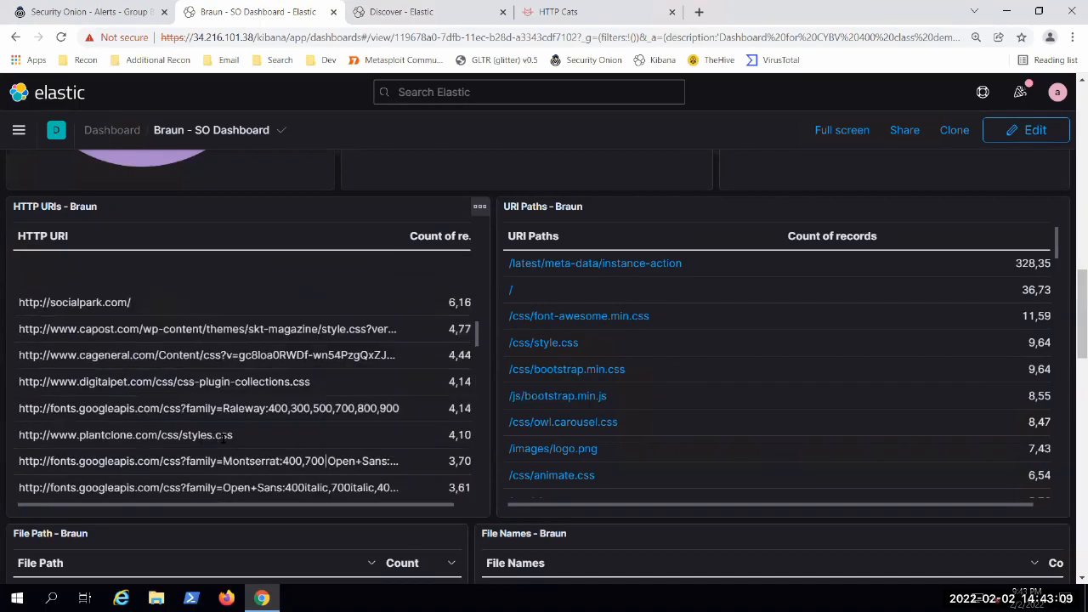
Step: Return to the first entries of the HTTP URIs table and review the HTTP donut charts above it
scroll(225, 438, up, 6)
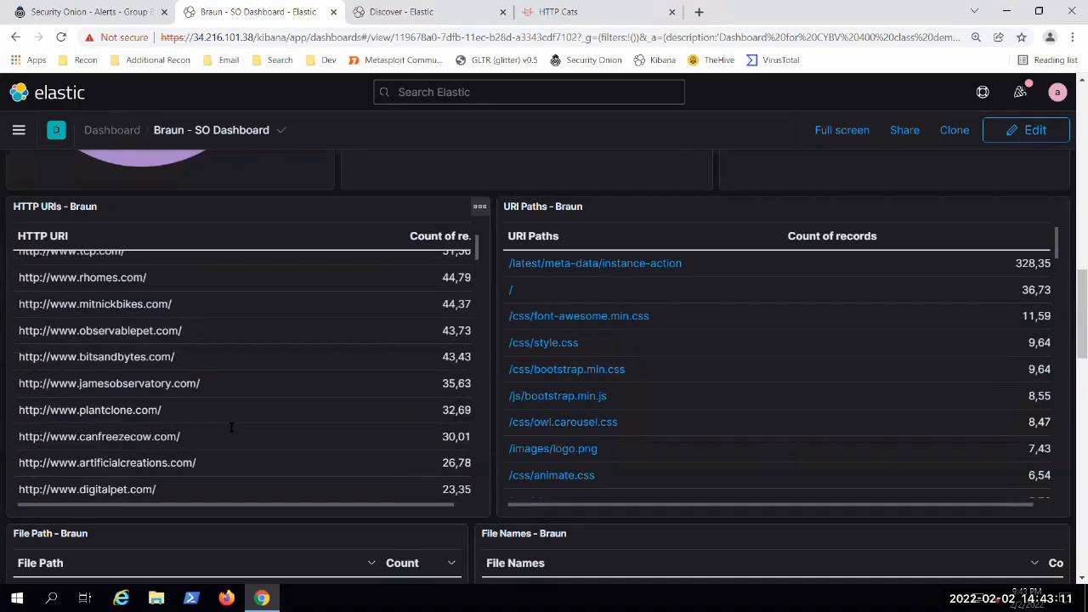
scroll(237, 413, up, 8)
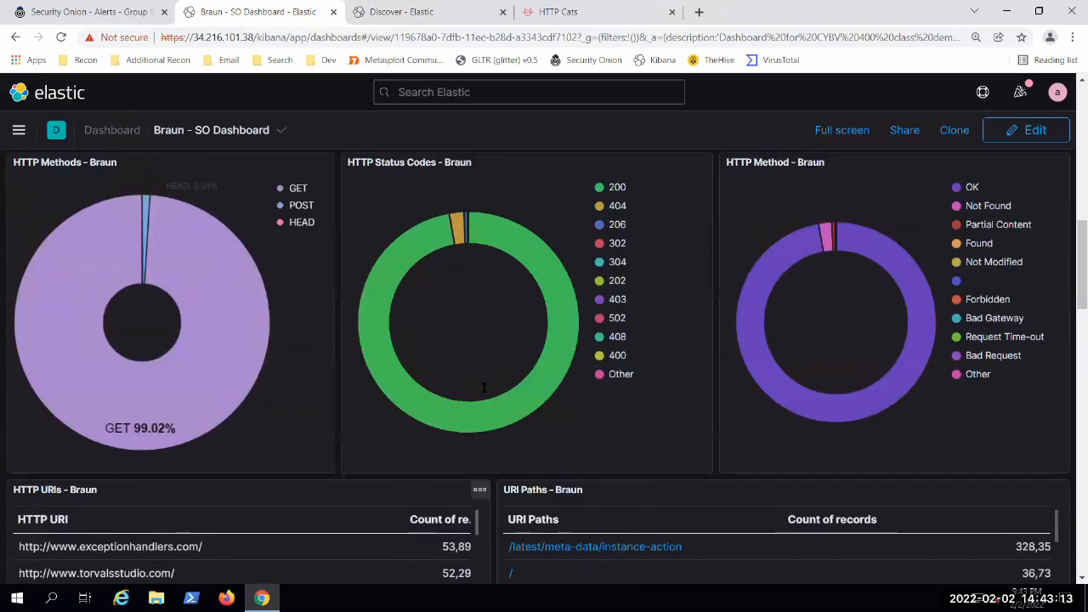
scroll(477, 413, down, 3)
scroll(502, 385, down, 3)
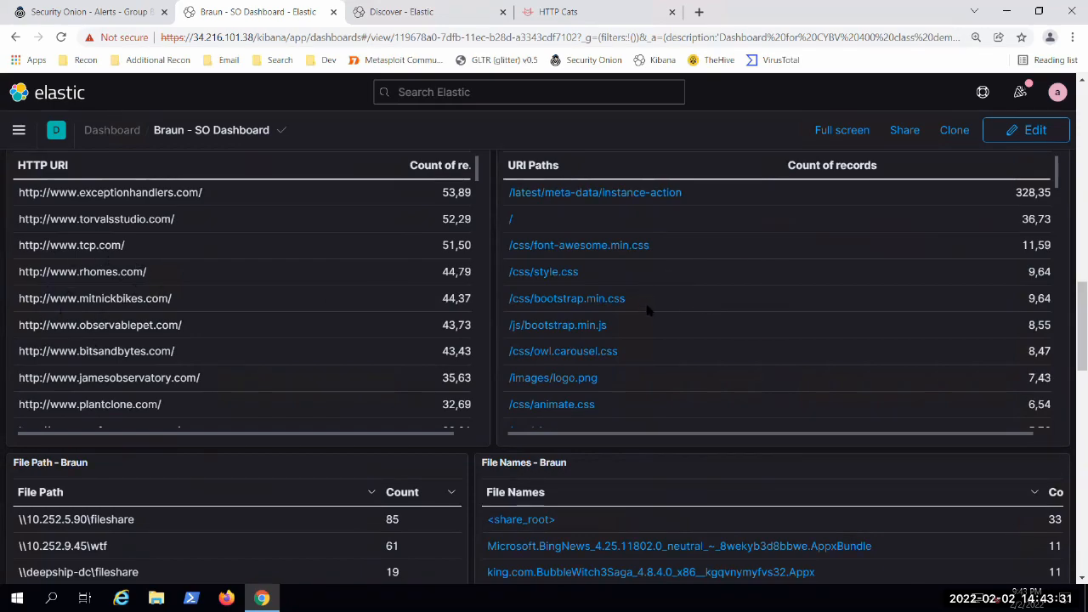
Step: Examine the URI Paths table from its most frequent paths through to the end of the list
scroll(635, 326, down, 3)
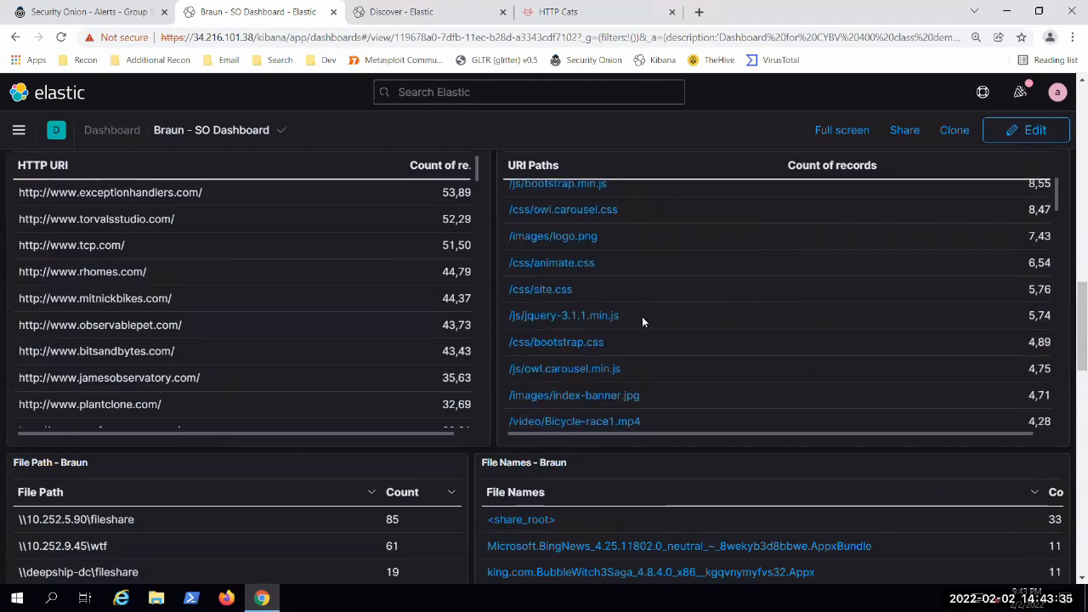
scroll(633, 322, down, 3)
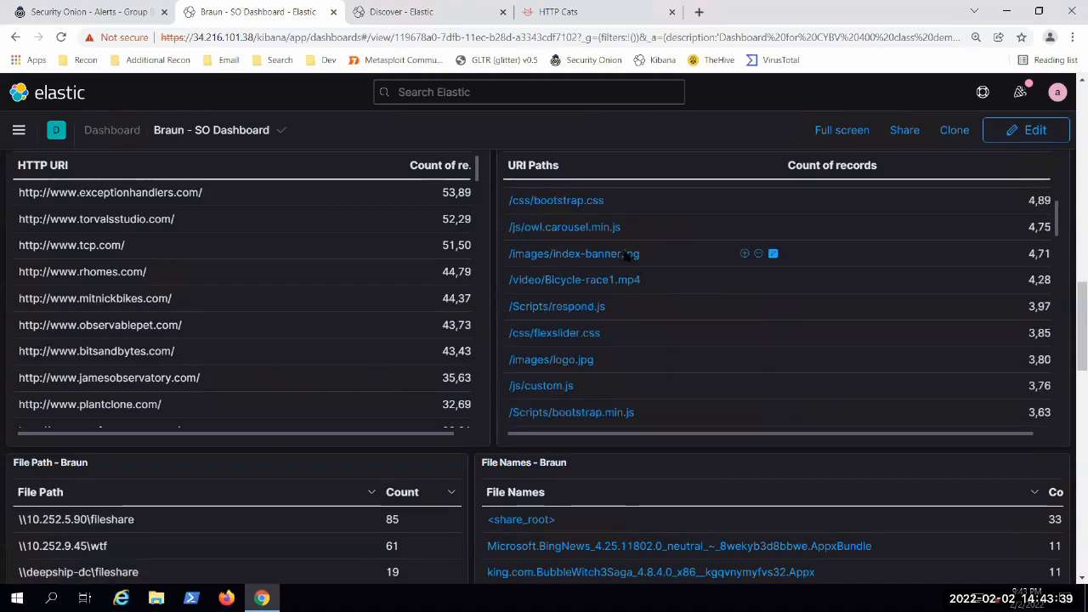
key(alt+Tab)
key(alt+Tab)
scroll(655, 264, down, 2)
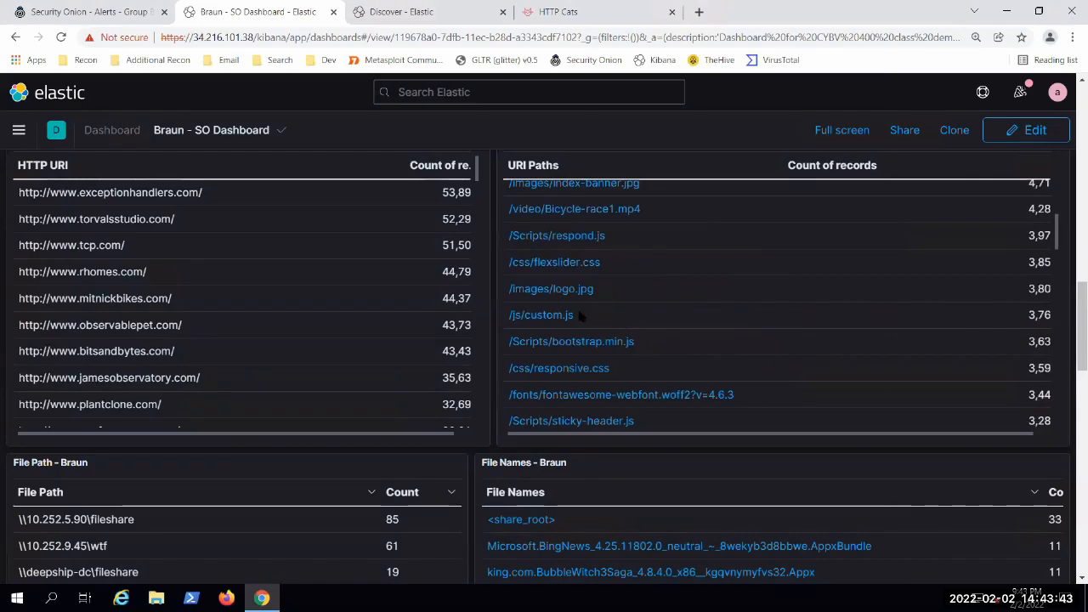
scroll(650, 333, down, 3)
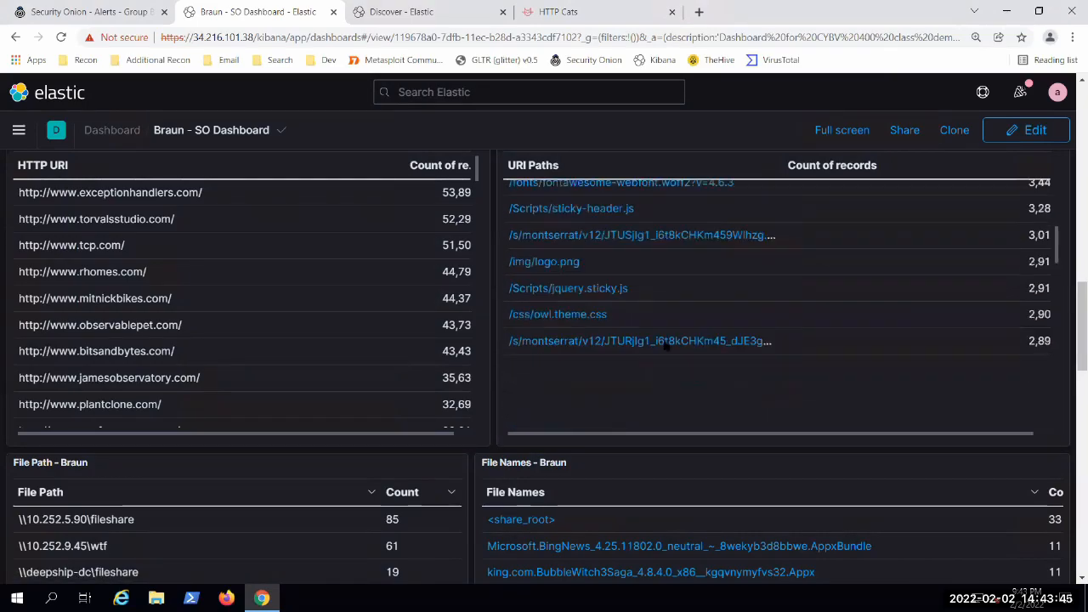
scroll(655, 327, down, 4)
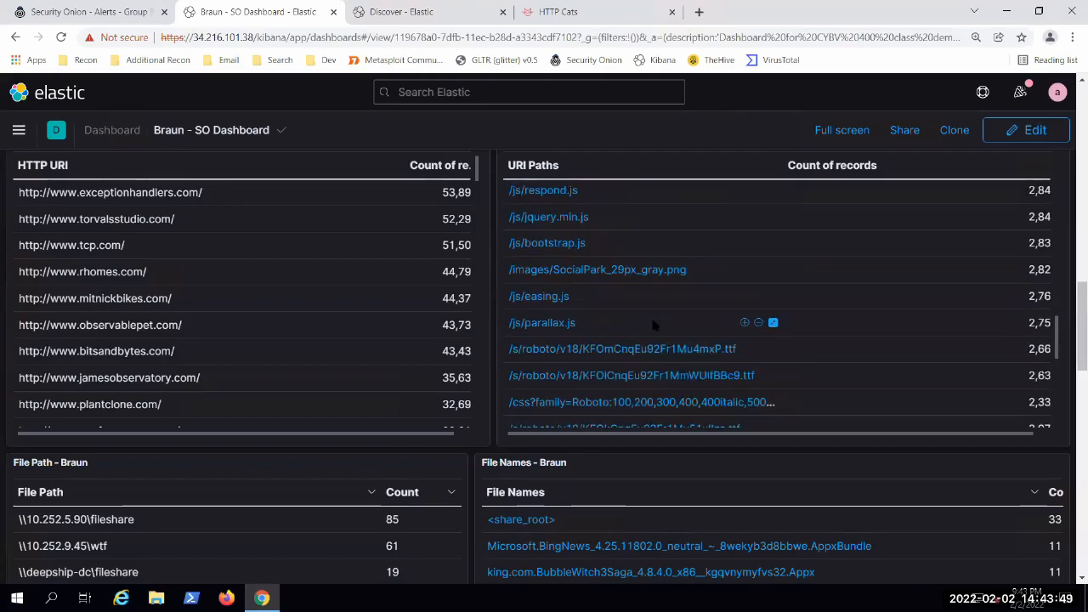
scroll(655, 323, down, 1)
scroll(652, 323, down, 1)
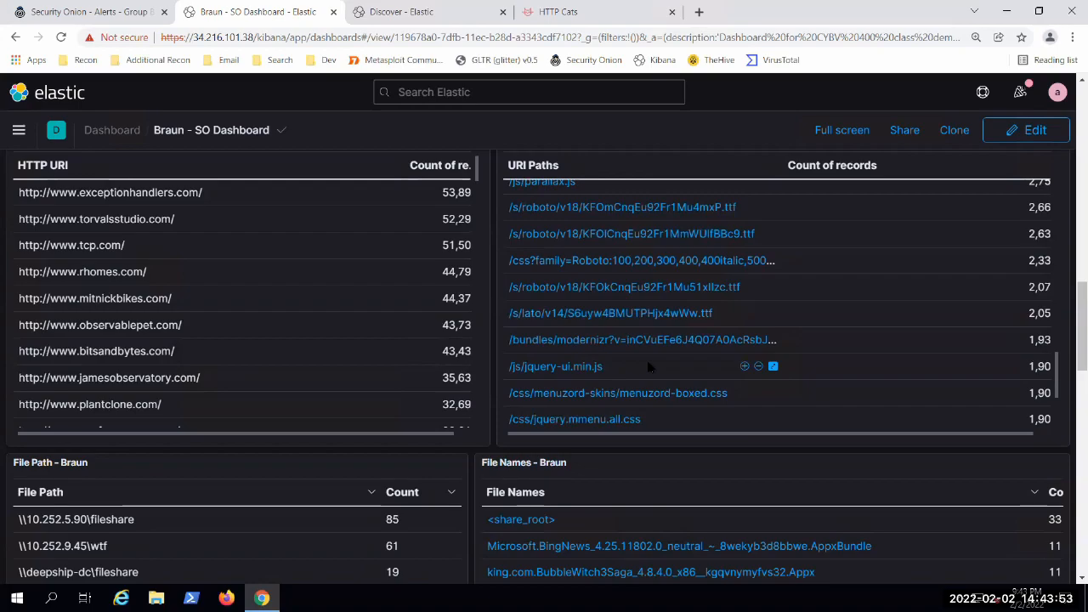
scroll(650, 366, up, 1)
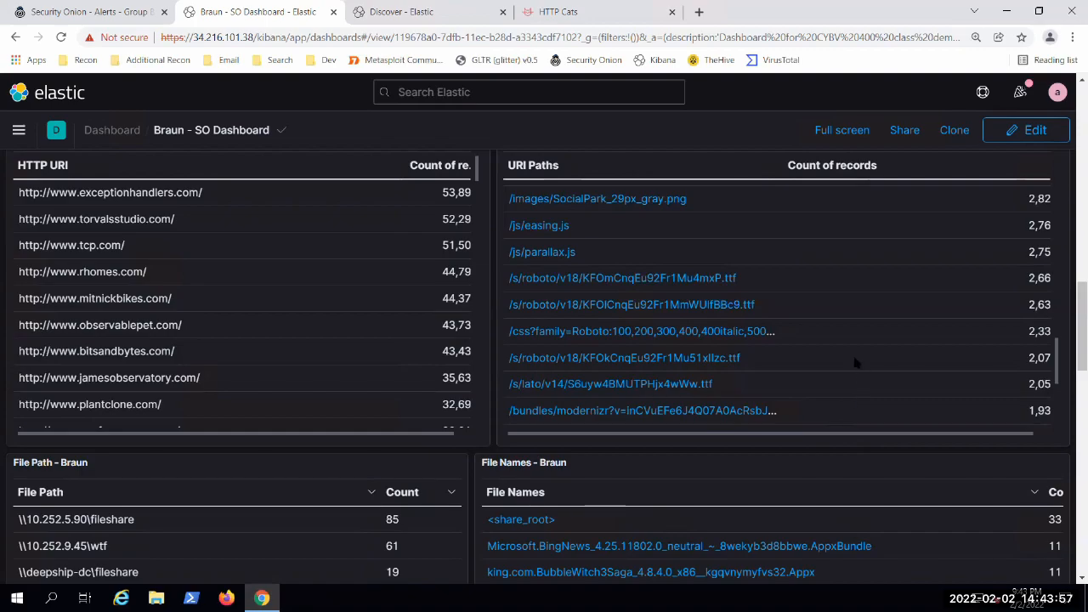
scroll(850, 357, down, 3)
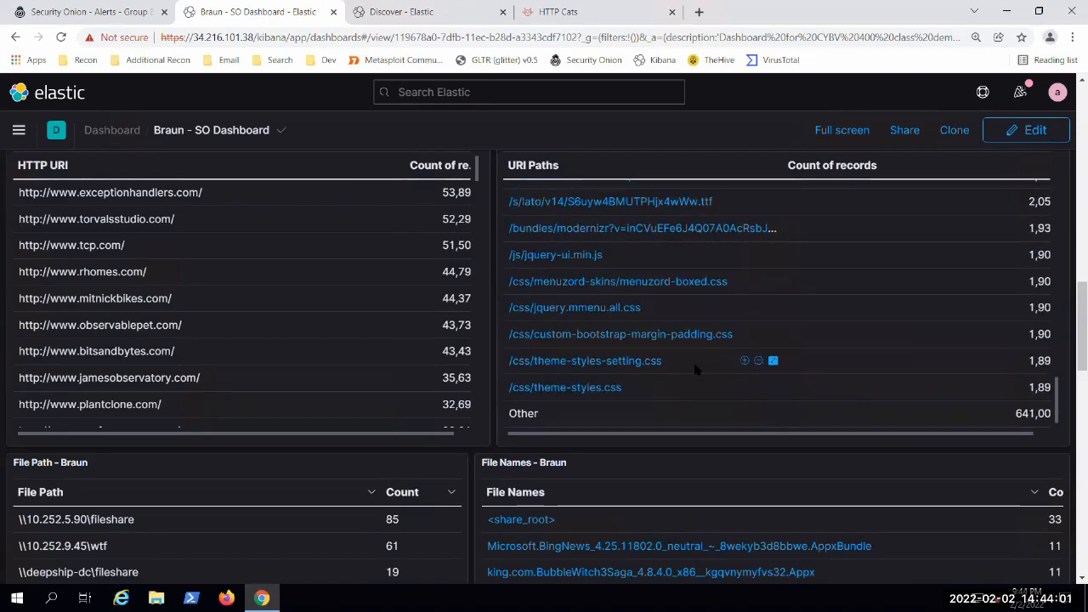
Step: Go back to the first URI Paths entries and view them alongside the start of the HTTP URIs table
scroll(696, 369, up, 7)
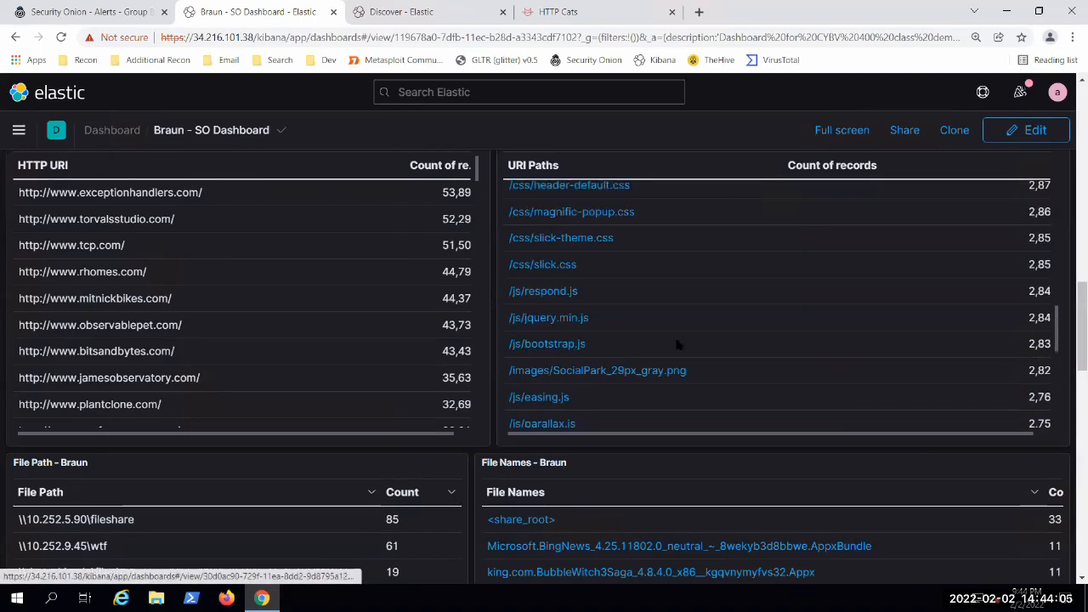
scroll(678, 344, up, 2)
scroll(678, 344, up, 5)
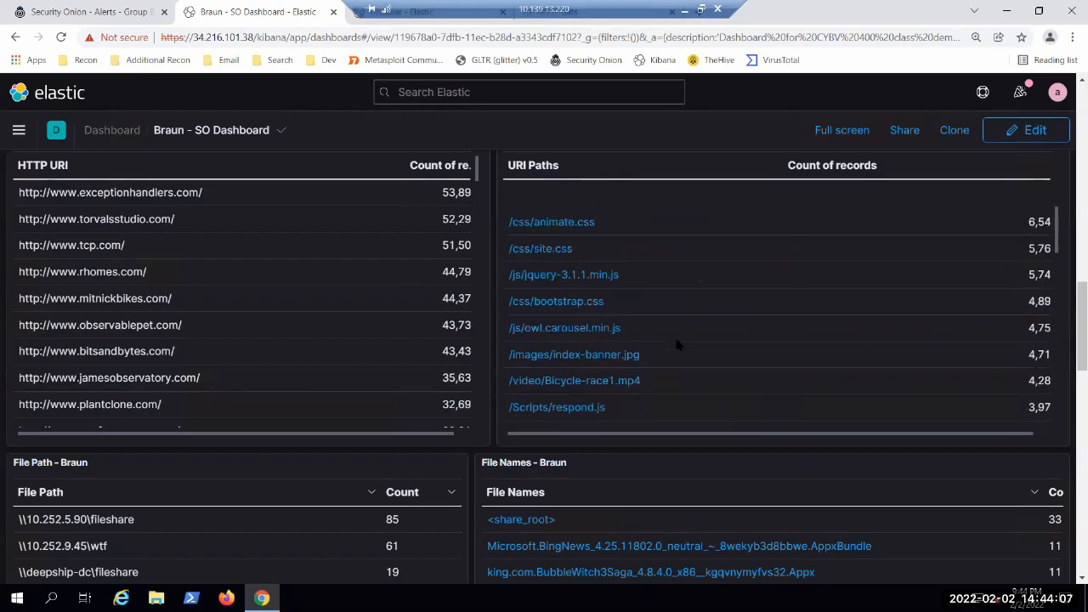
scroll(676, 342, up, 5)
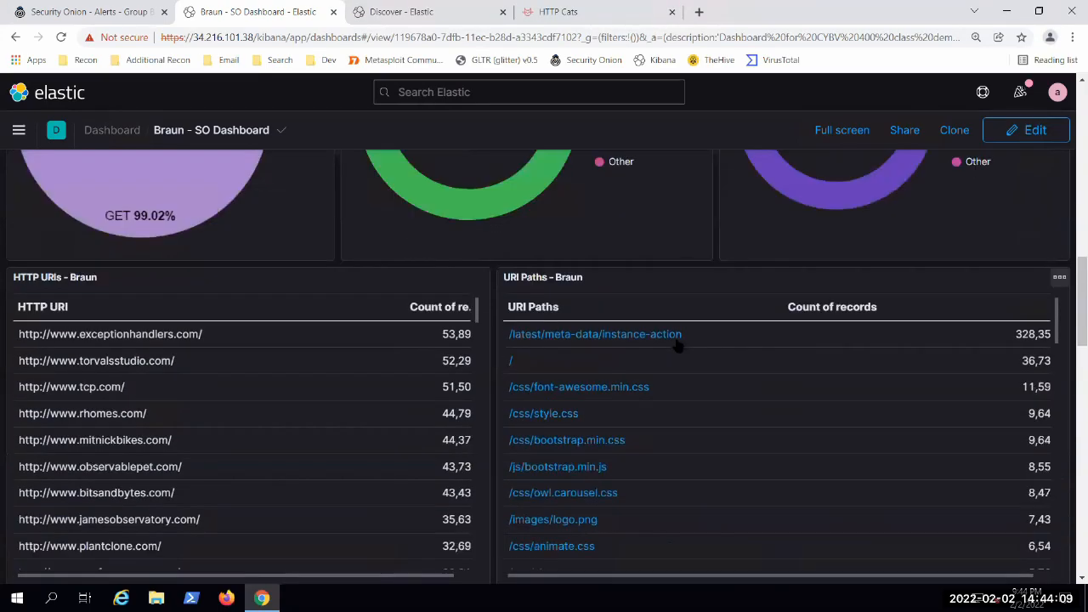
scroll(676, 341, up, 2)
scroll(491, 366, down, 1)
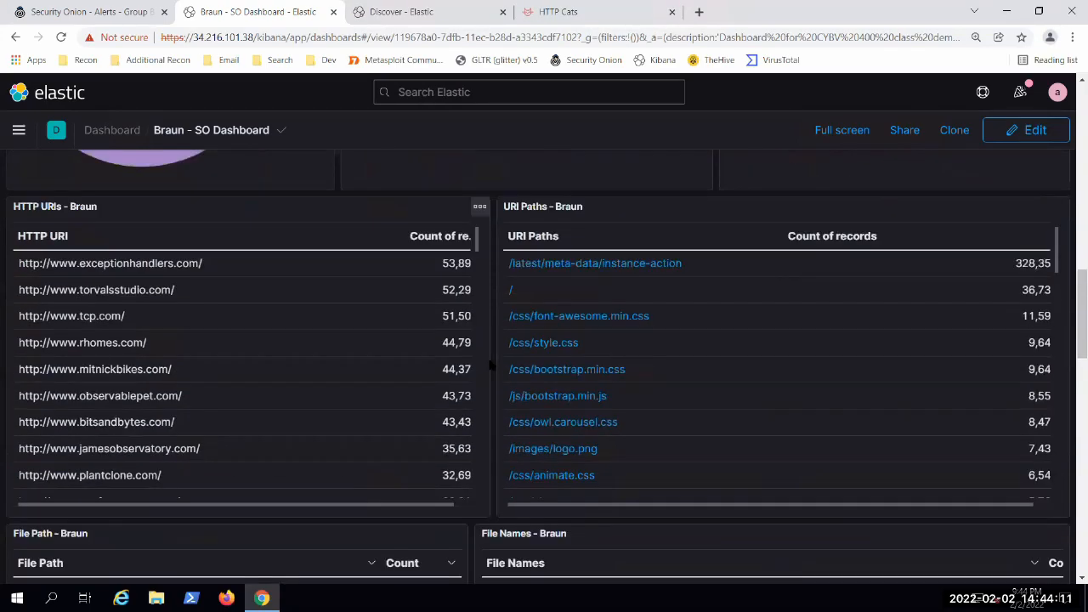
Step: Examine the File Path and File Names tables below the URI tables, checking back briefly on the URI entries
scroll(491, 366, down, 3)
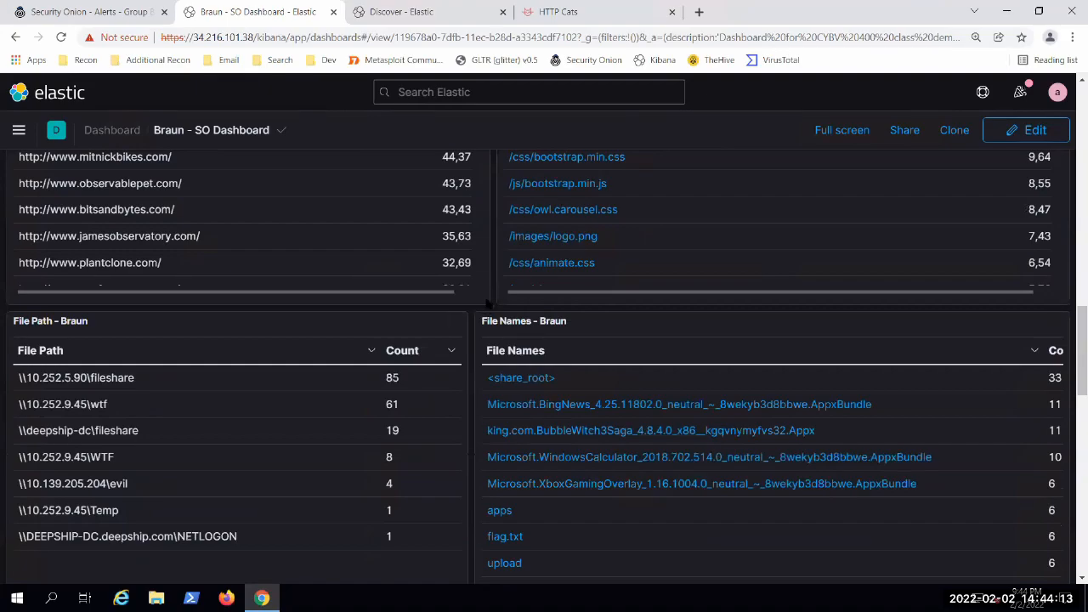
scroll(486, 306, down, 1)
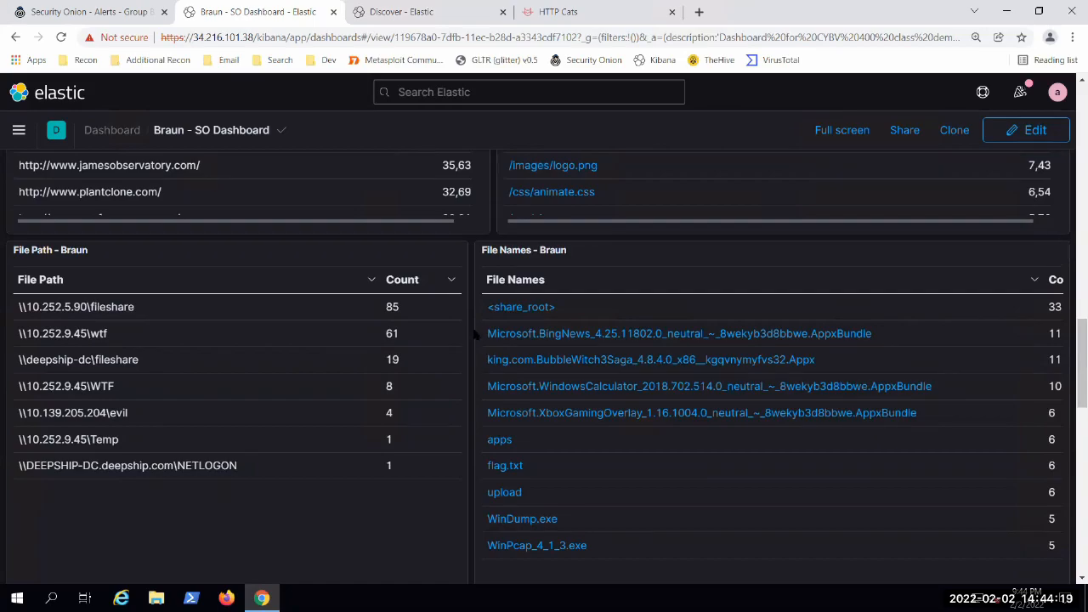
scroll(476, 335, down, 1)
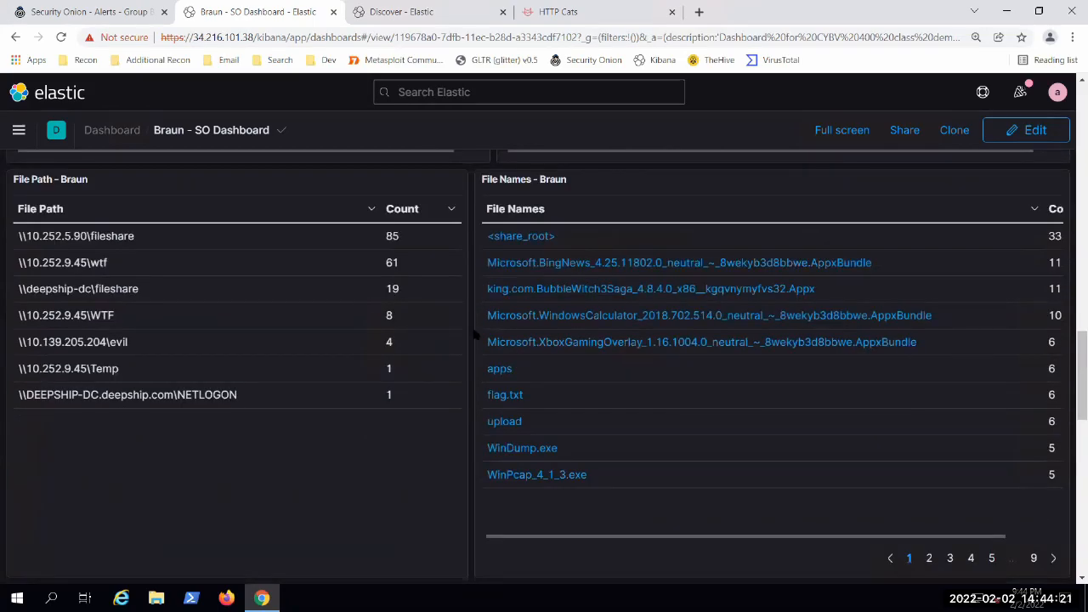
scroll(477, 334, up, 3)
scroll(483, 320, up, 1)
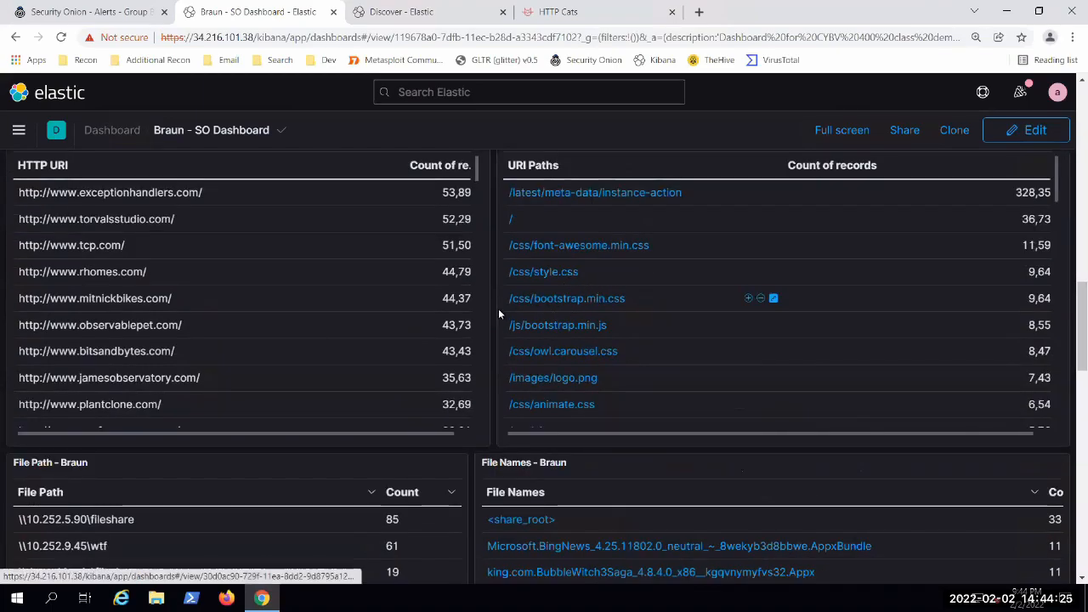
scroll(498, 308, down, 2)
scroll(463, 321, down, 2)
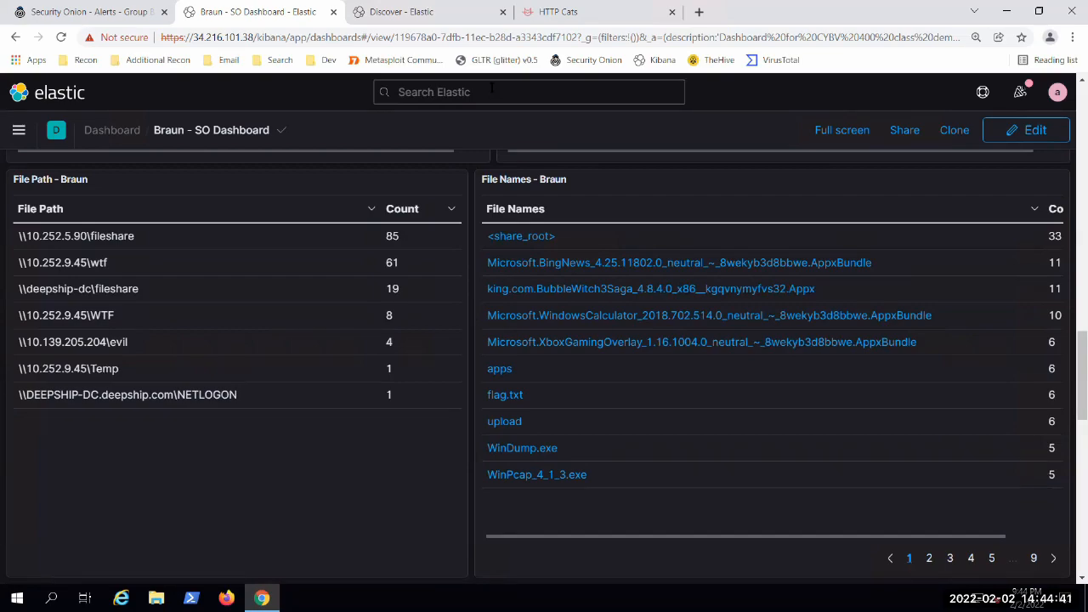
scroll(472, 408, up, 1)
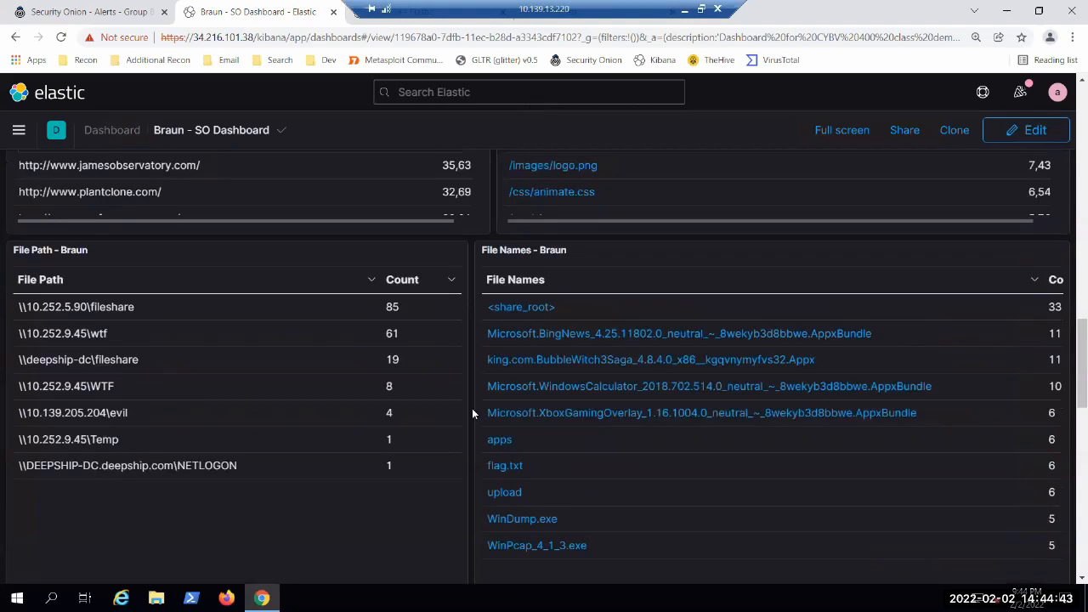
scroll(472, 408, down, 1)
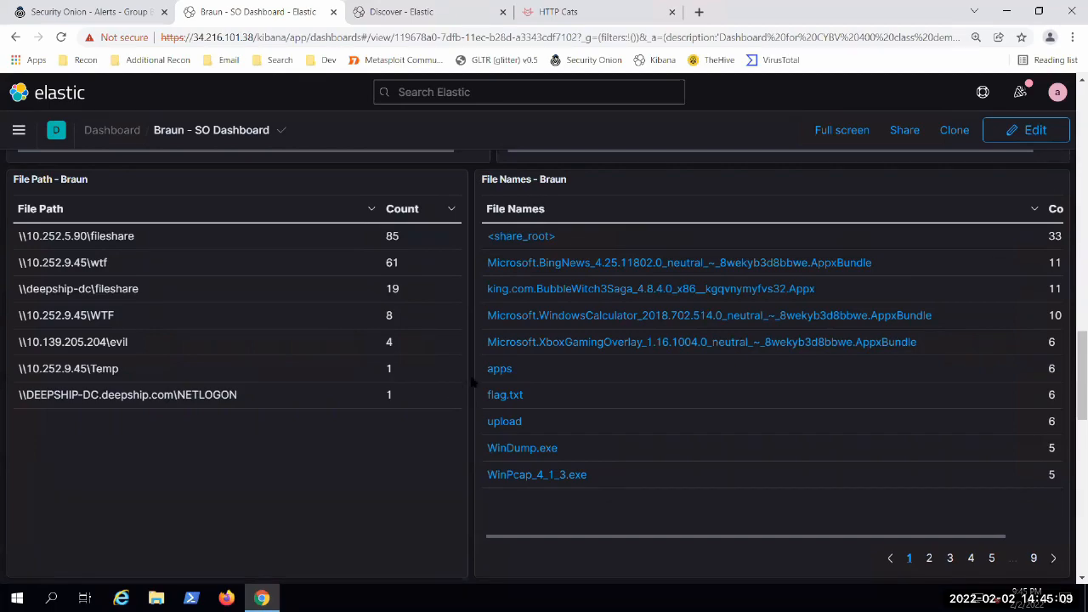
scroll(472, 382, down, 1)
scroll(417, 420, up, 1)
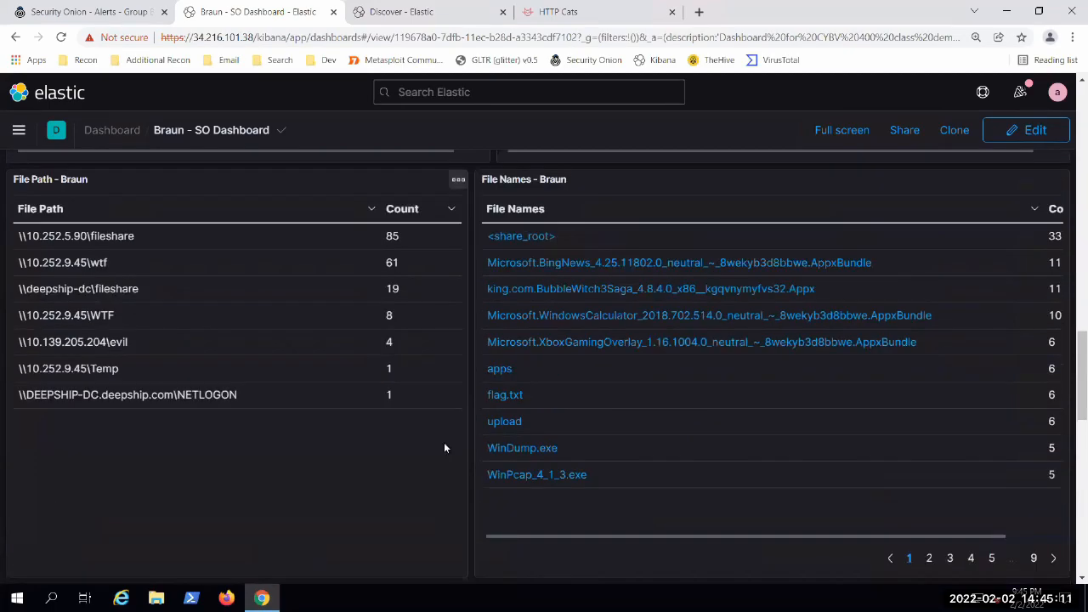
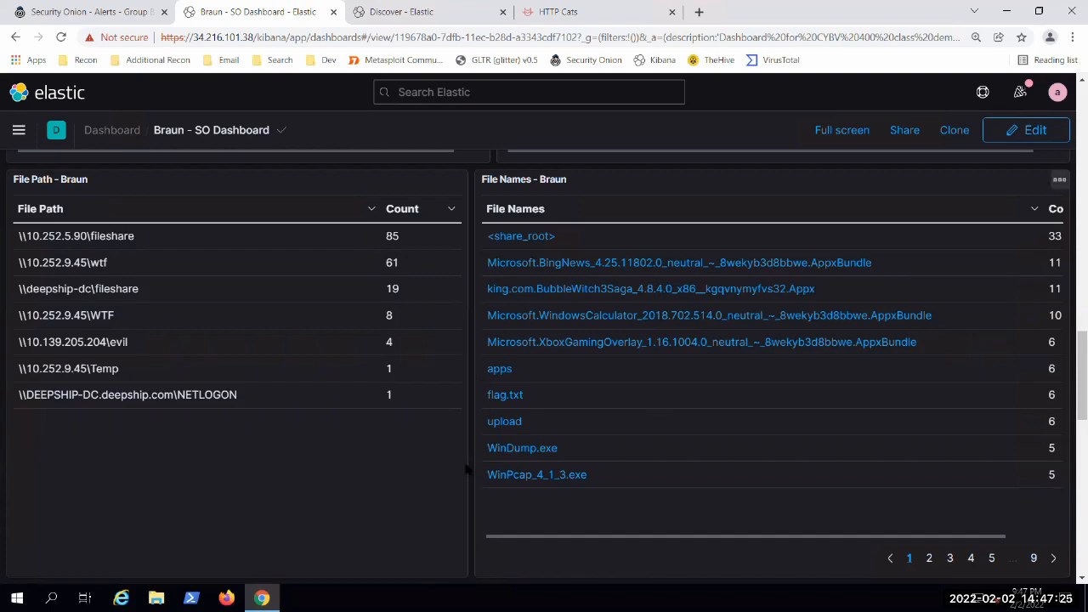
Step: Preview the RDP Users and SMB Paths tables below, returning to the File Path and File Names tables
scroll(468, 464, down, 1)
scroll(471, 464, up, 1)
scroll(473, 463, down, 1)
scroll(472, 463, up, 1)
scroll(711, 396, down, 1)
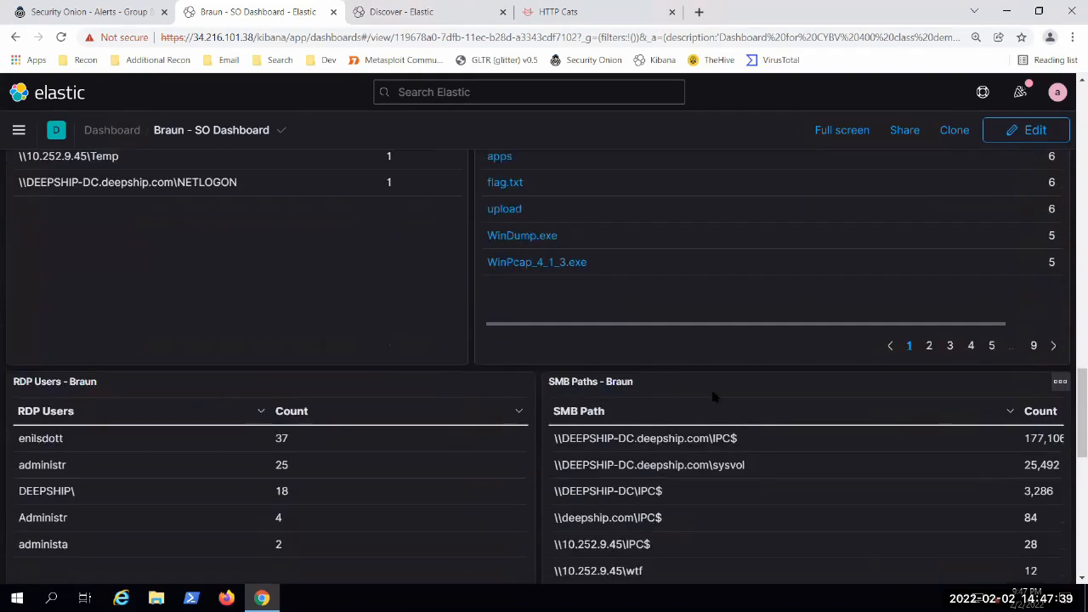
scroll(710, 396, up, 1)
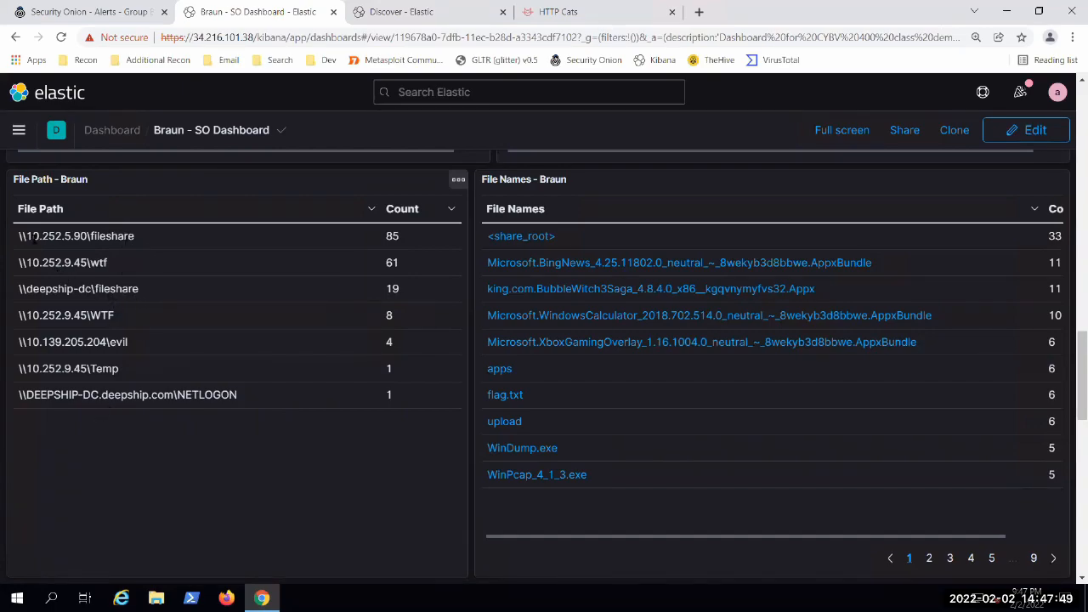
Step: Highlight the host part of the \\10.252.5.90\fileshare and \\deepship-dc\fileshare entries in the File Path table, clearing each selection
drag(30, 235, 88, 236)
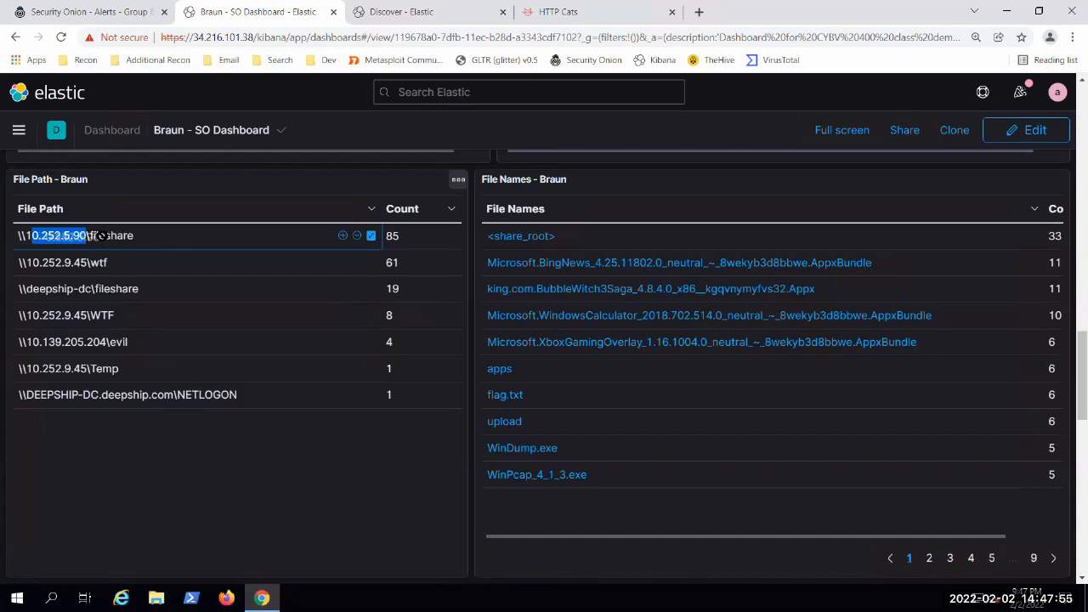
click(133, 238)
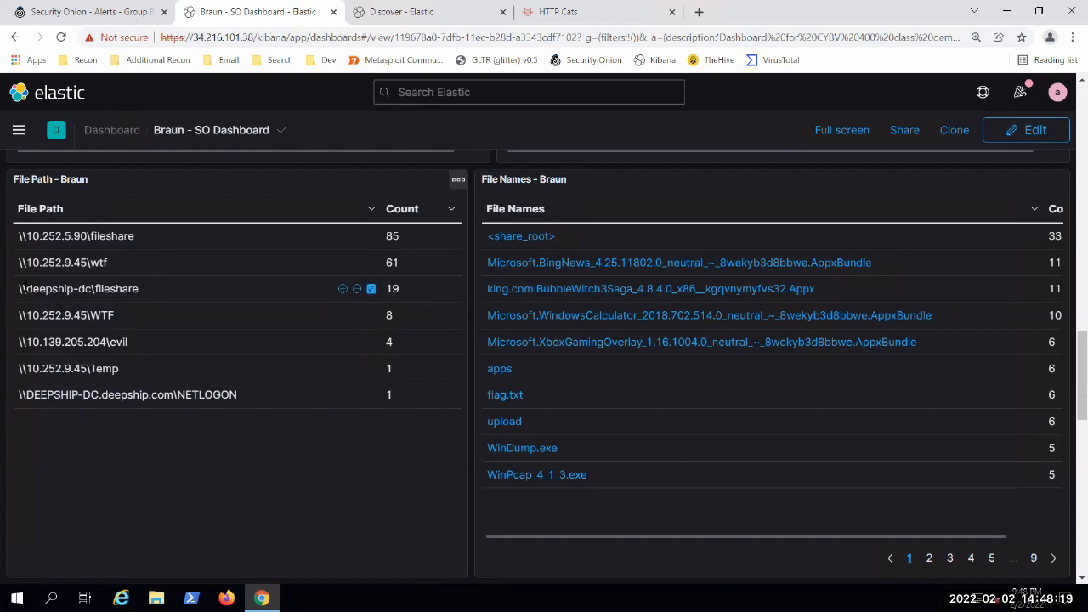
drag(26, 289, 122, 291)
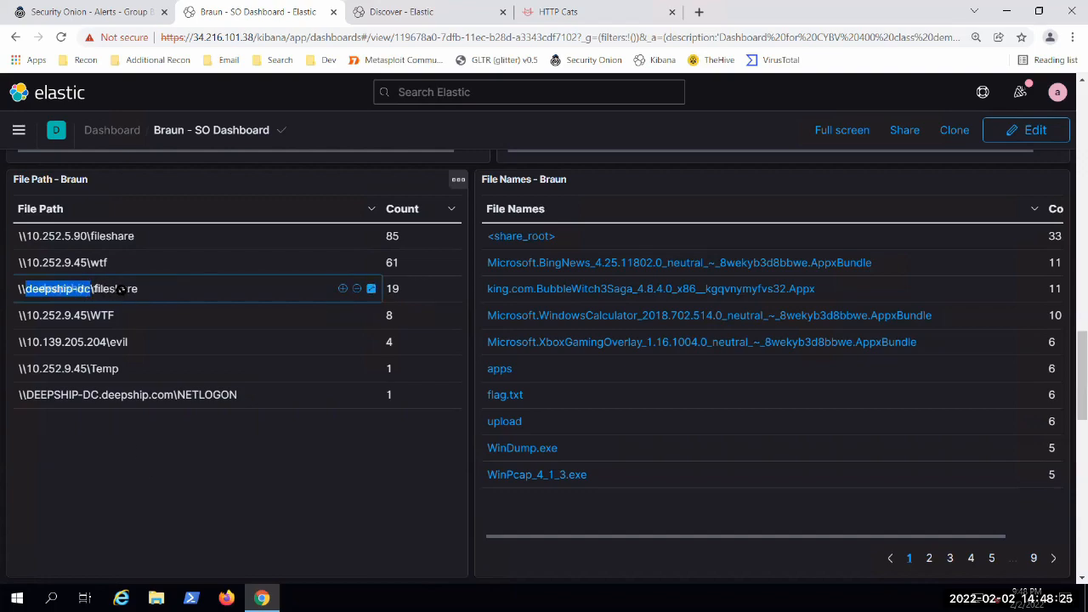
click(181, 493)
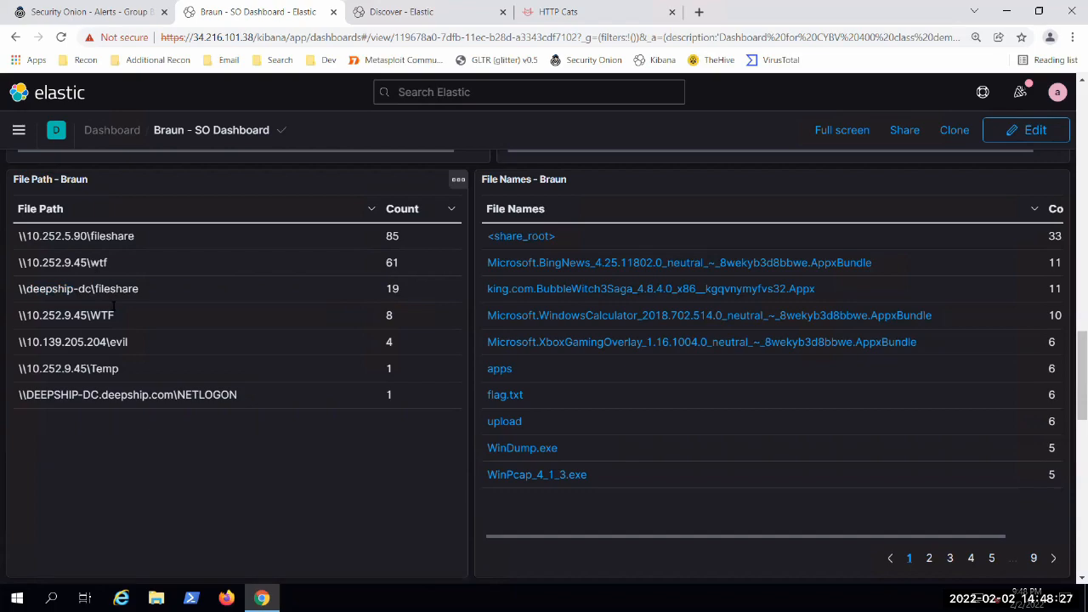
mouse_move(95, 293)
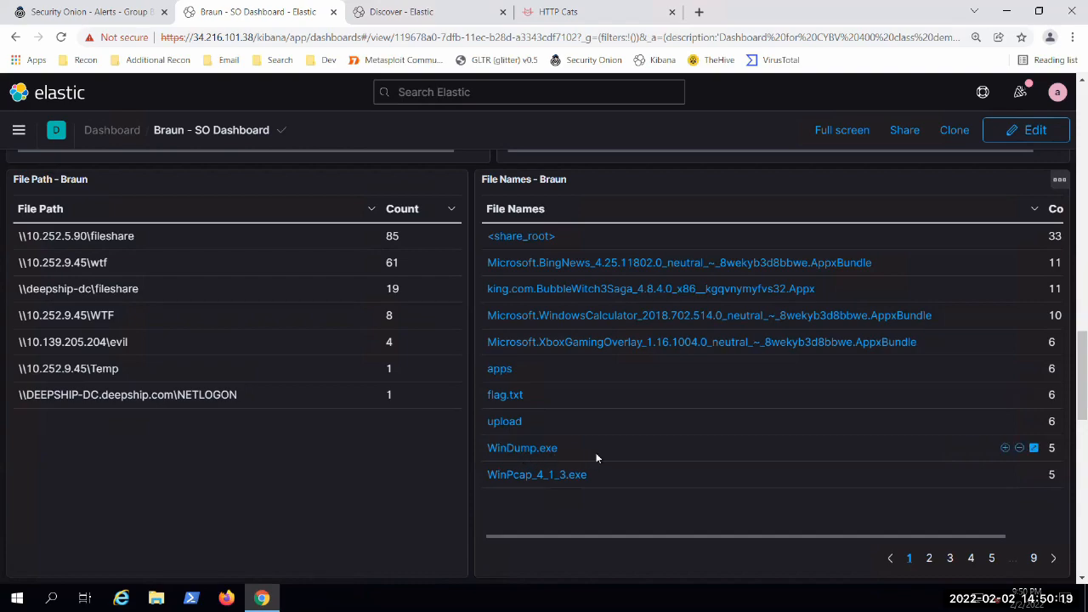
Step: Examine the first four pages of the File Names table one after another
scroll(594, 456, down, 1)
scroll(406, 472, up, 2)
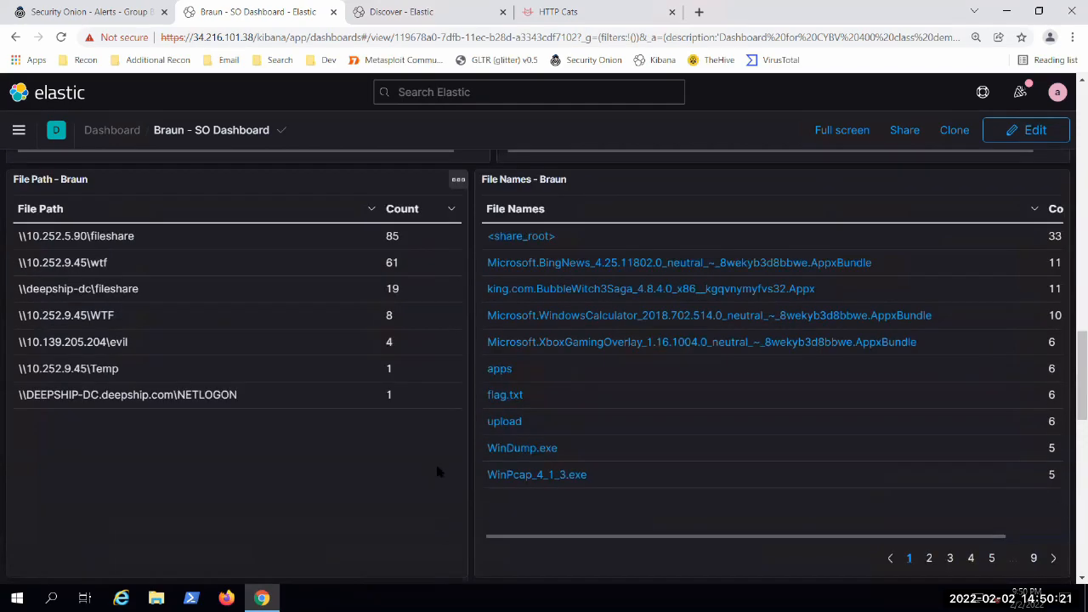
scroll(442, 463, down, 2)
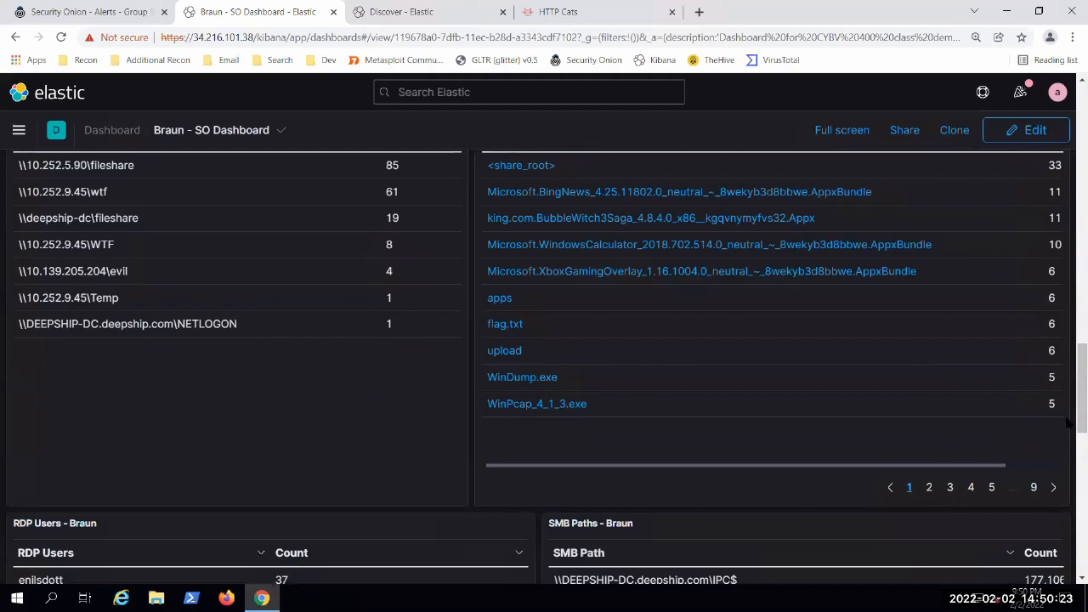
scroll(1066, 391, up, 1)
scroll(977, 425, down, 1)
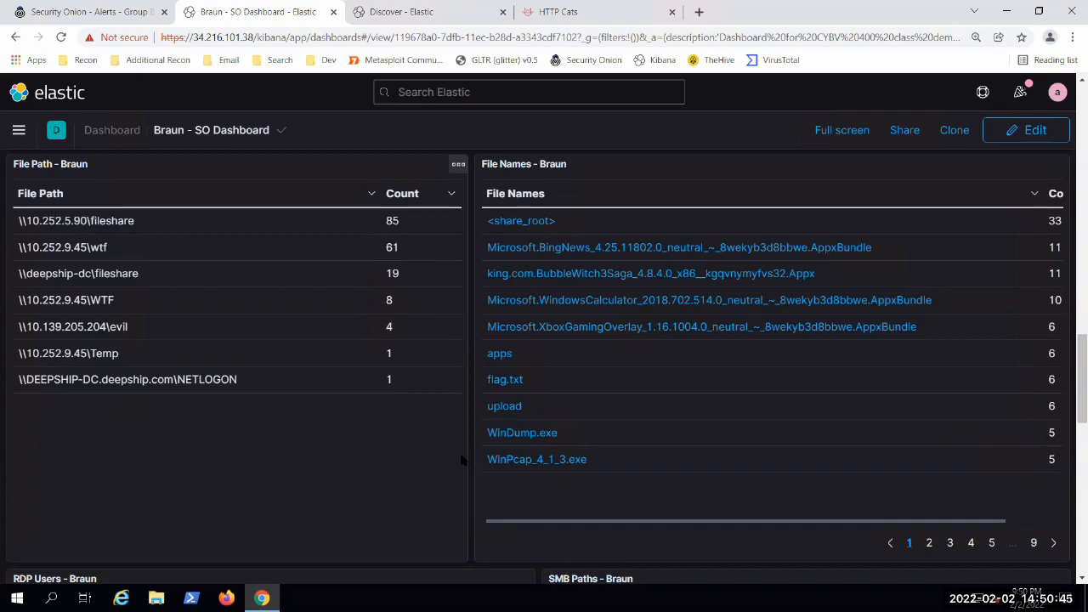
click(1053, 543)
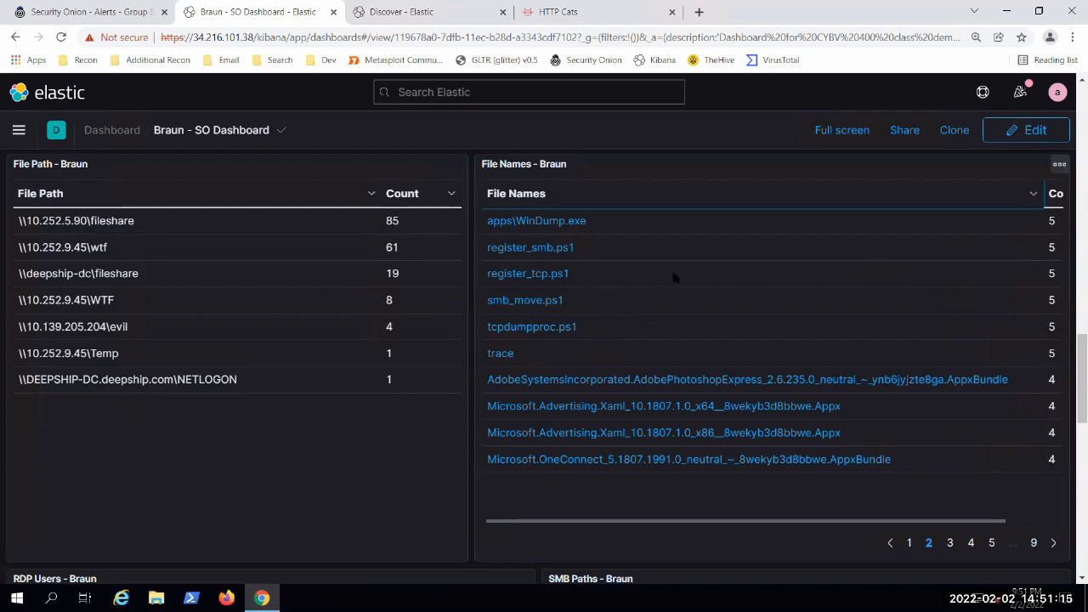
scroll(645, 287, down, 1)
scroll(671, 297, up, 1)
click(949, 542)
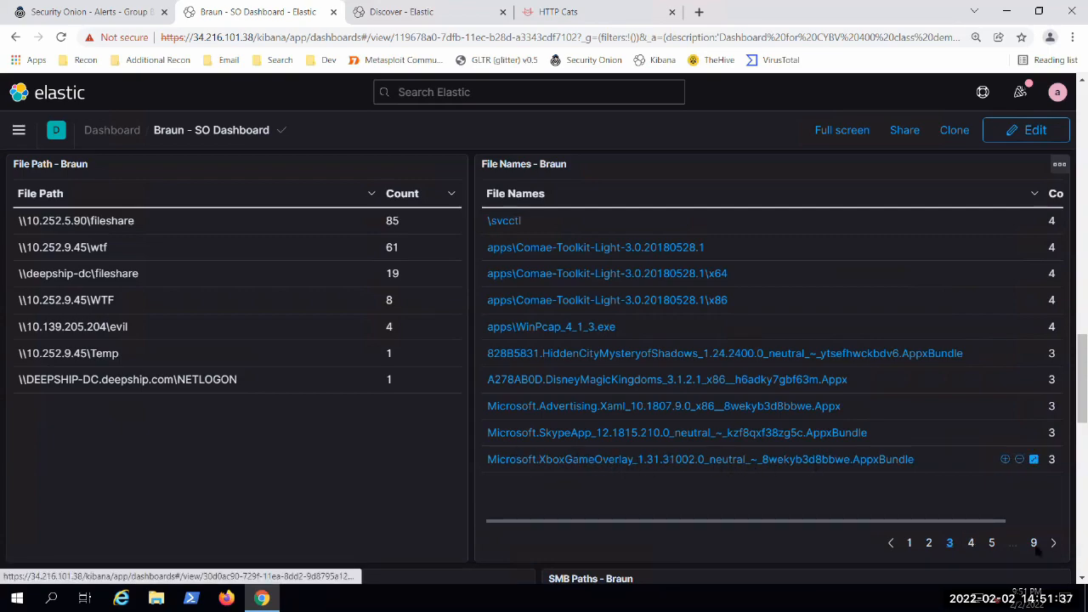
click(971, 542)
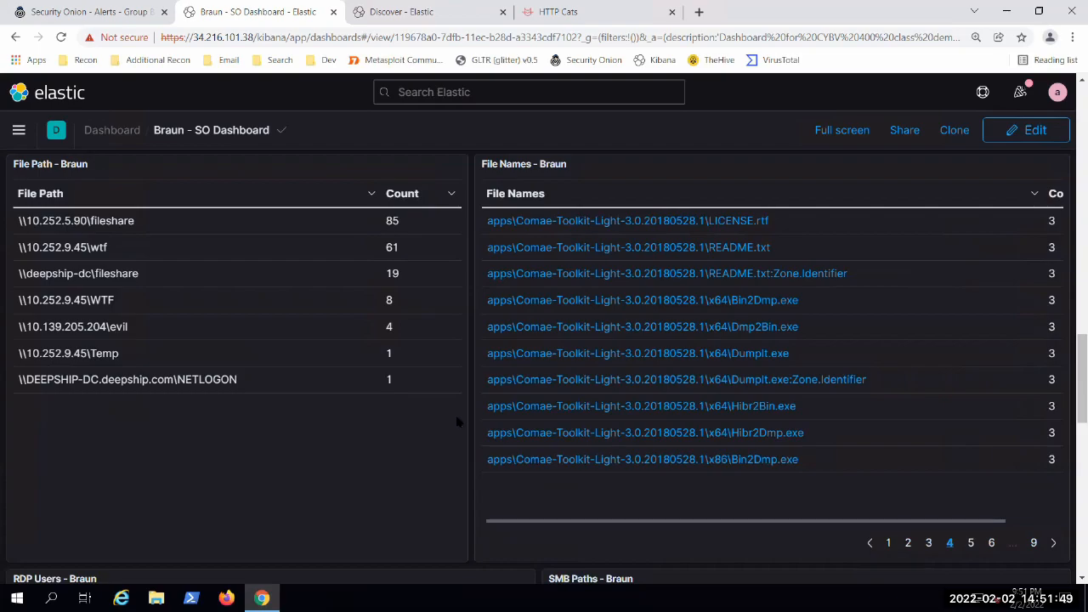
Step: View page 9 of the File Names table and return to its first page
scroll(947, 442, down, 1)
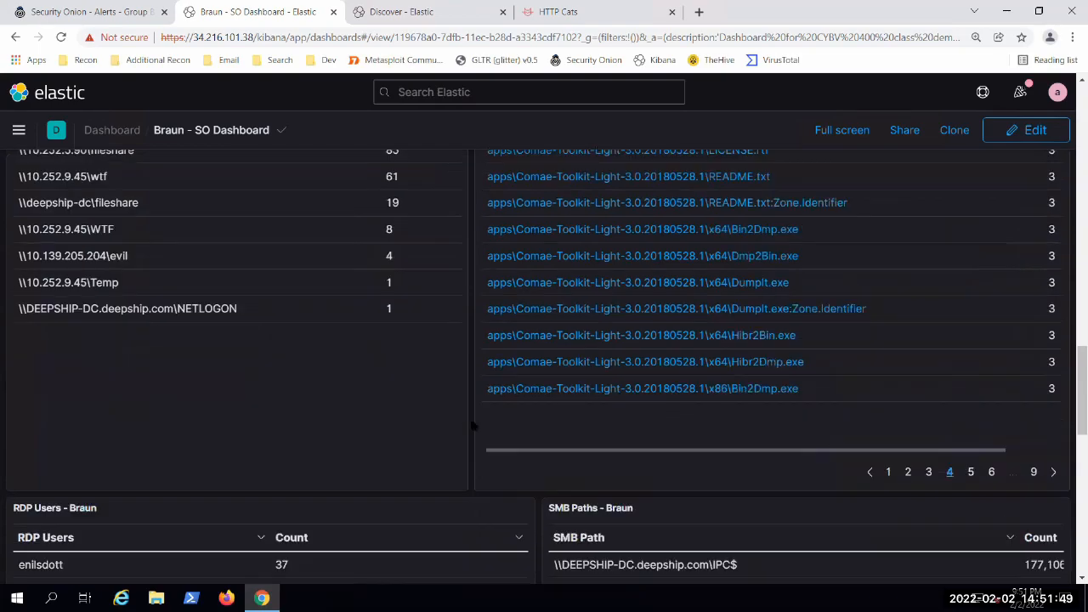
click(1033, 472)
scroll(615, 435, up, 2)
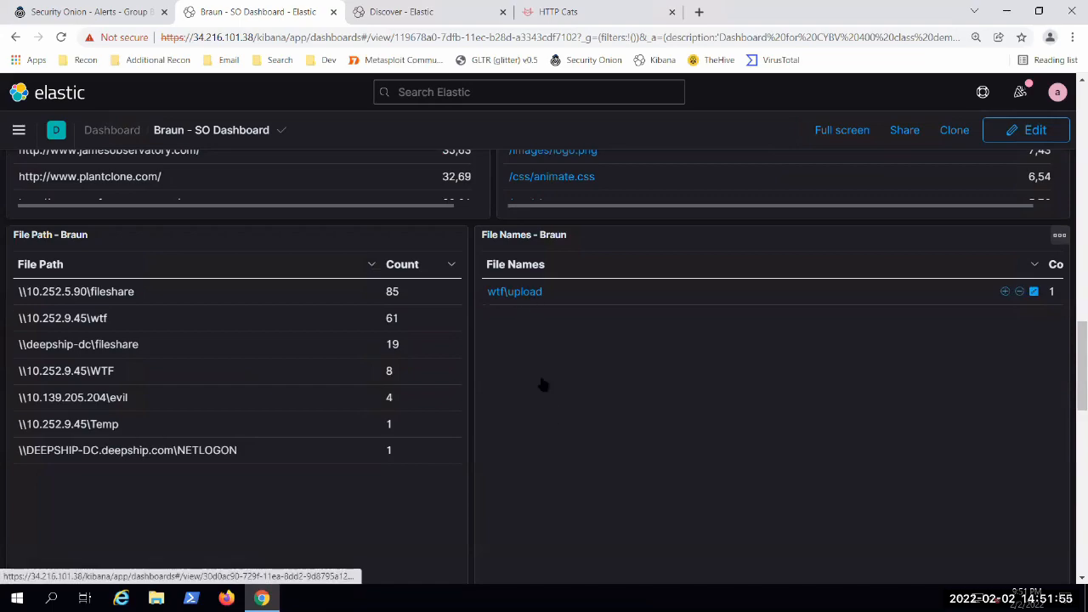
scroll(505, 356, down, 1)
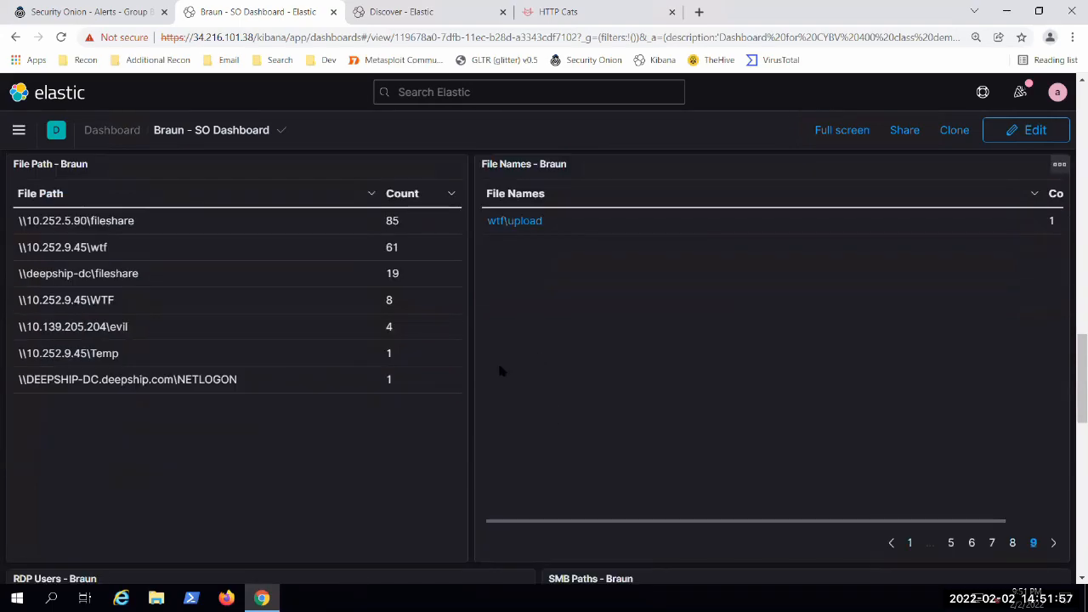
click(909, 542)
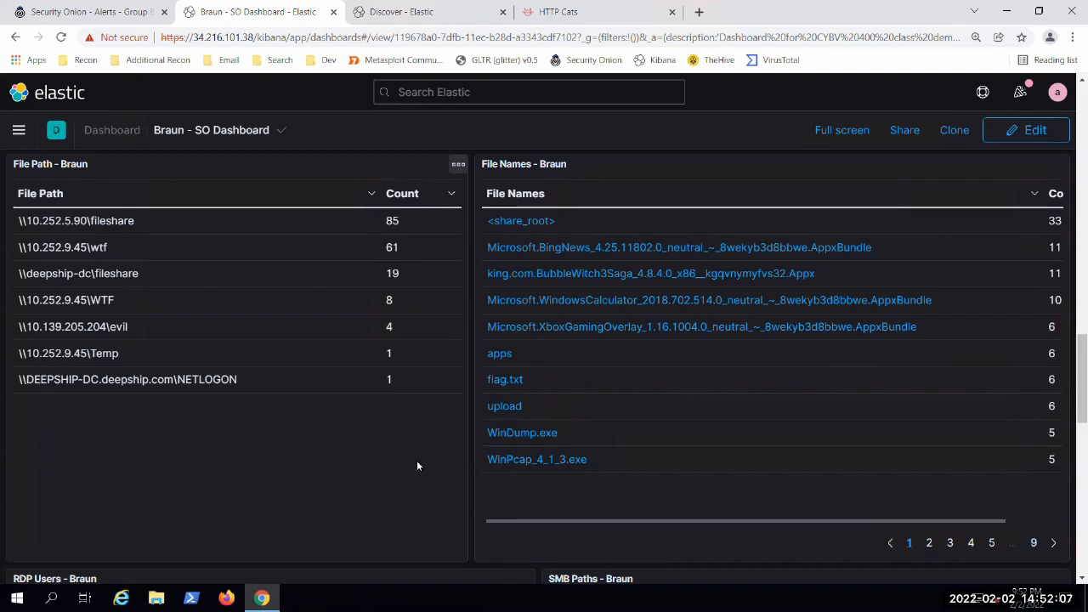
Step: Examine the RDP Users and SMB Paths tables below the file tables
scroll(355, 379, down, 1)
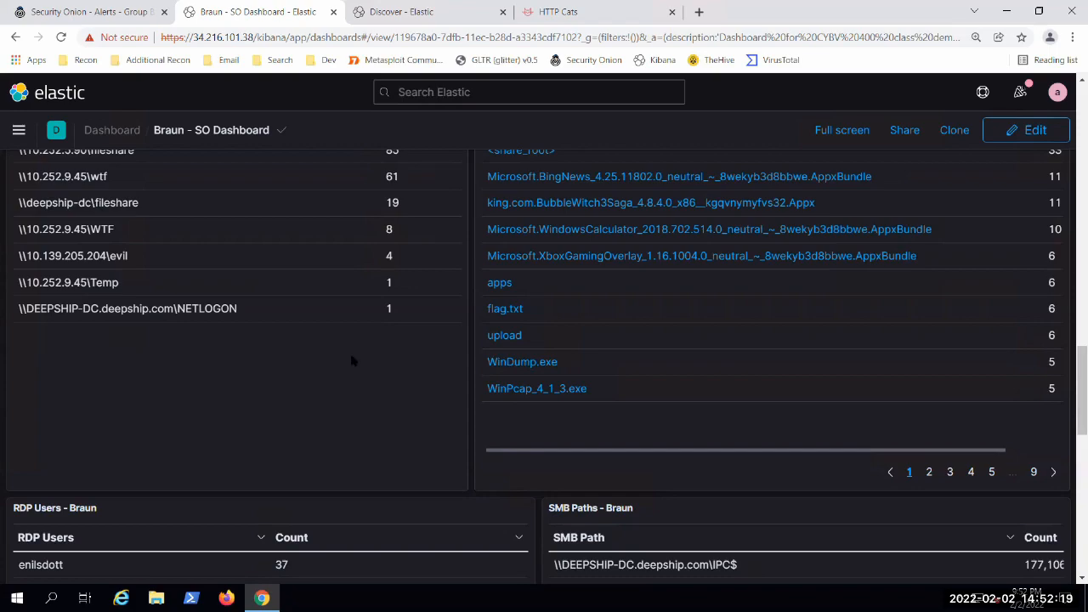
scroll(352, 360, down, 3)
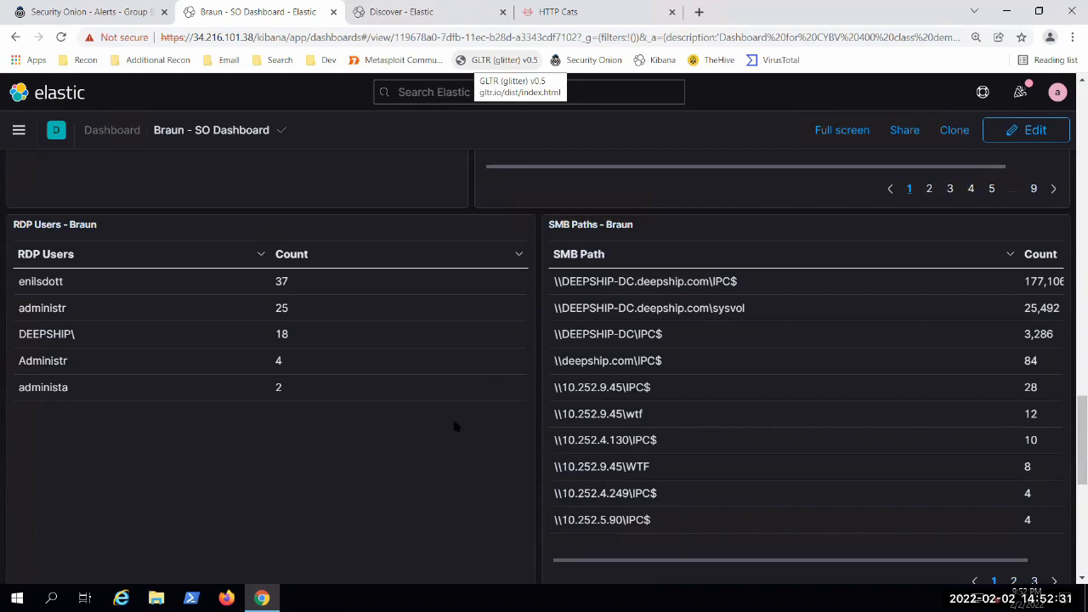
scroll(454, 416, down, 2)
scroll(460, 409, up, 2)
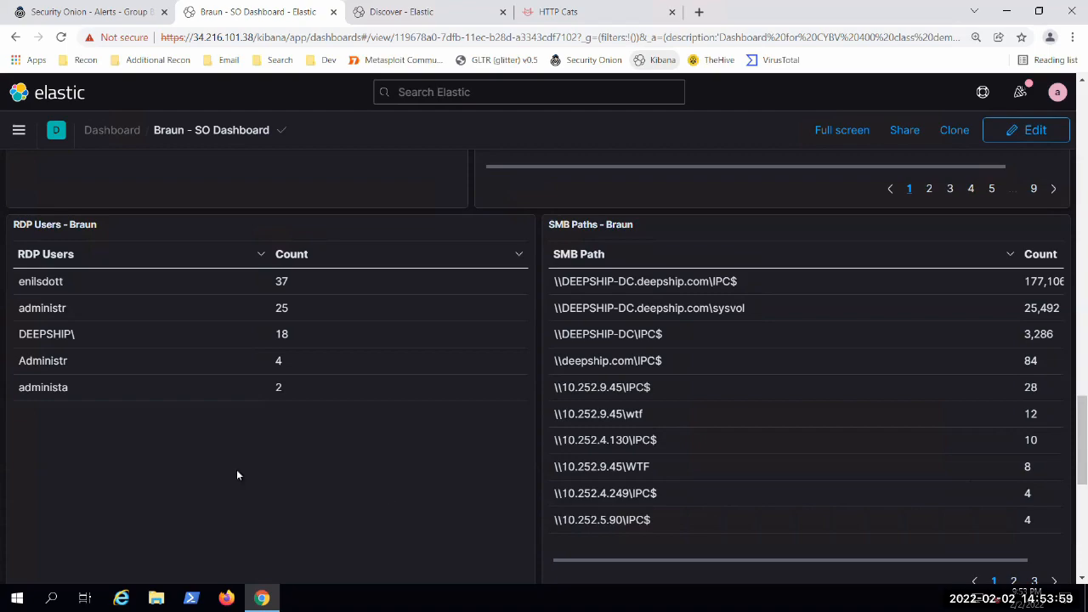
scroll(247, 467, down, 1)
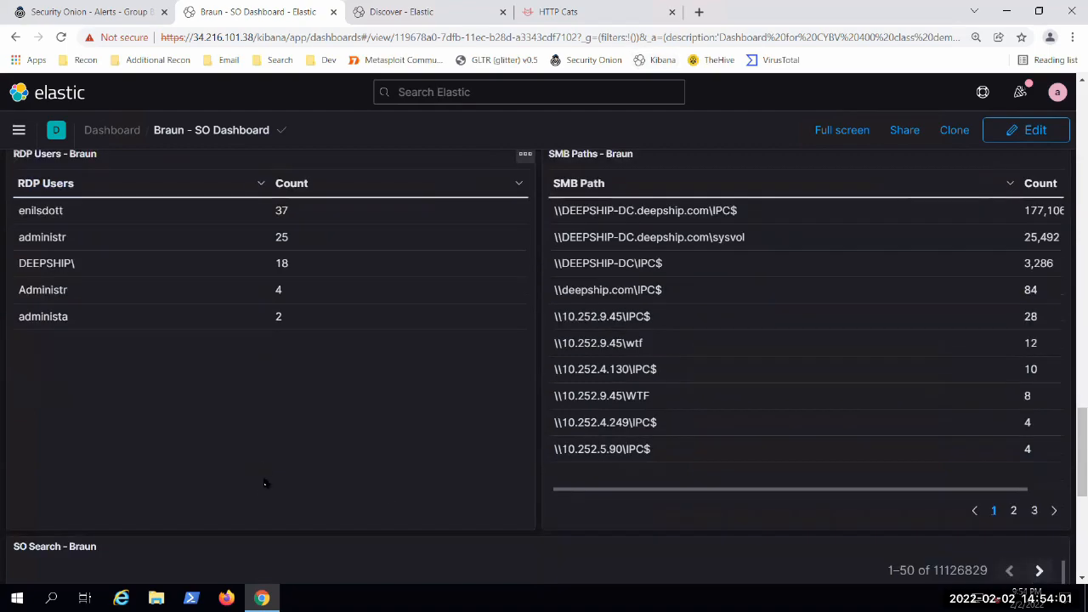
scroll(259, 517, up, 1)
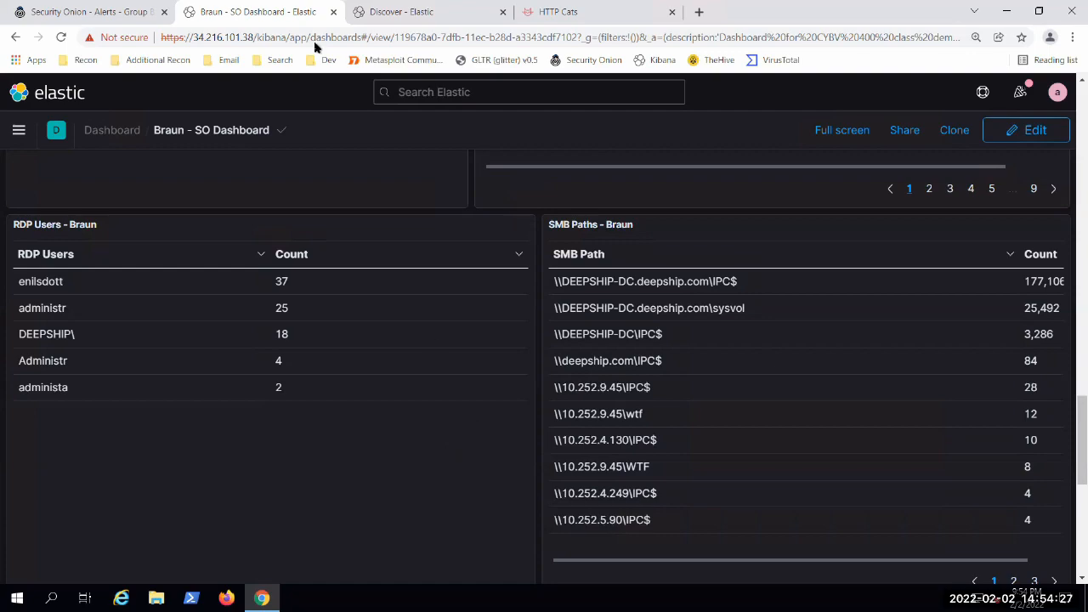
Step: Switch to Discover, look through the raw event documents, and return to the class demo dashboard
key(ctrl+Tab)
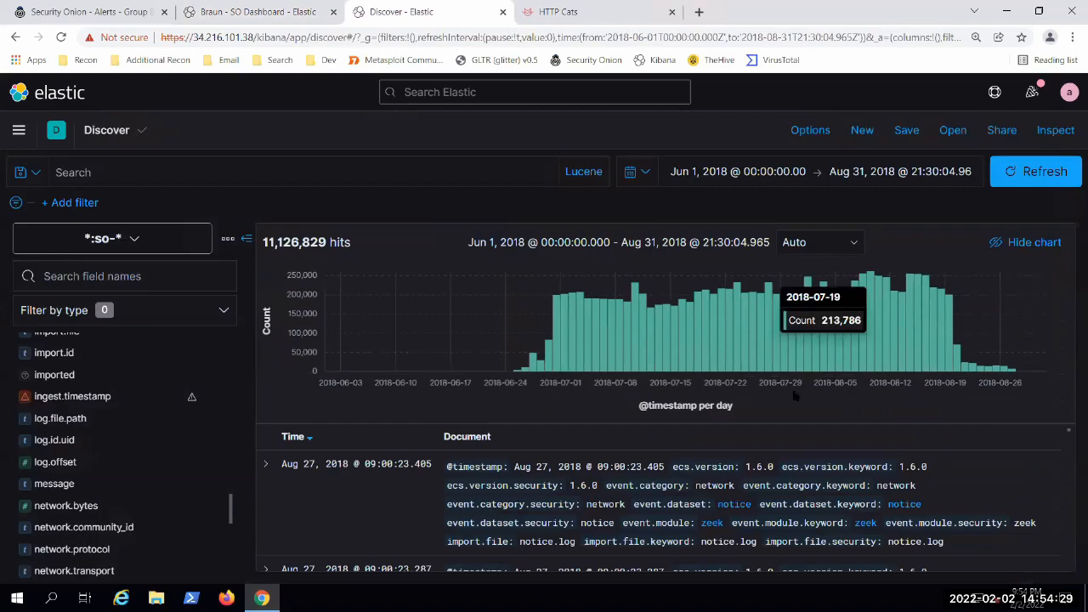
scroll(1043, 442, down, 3)
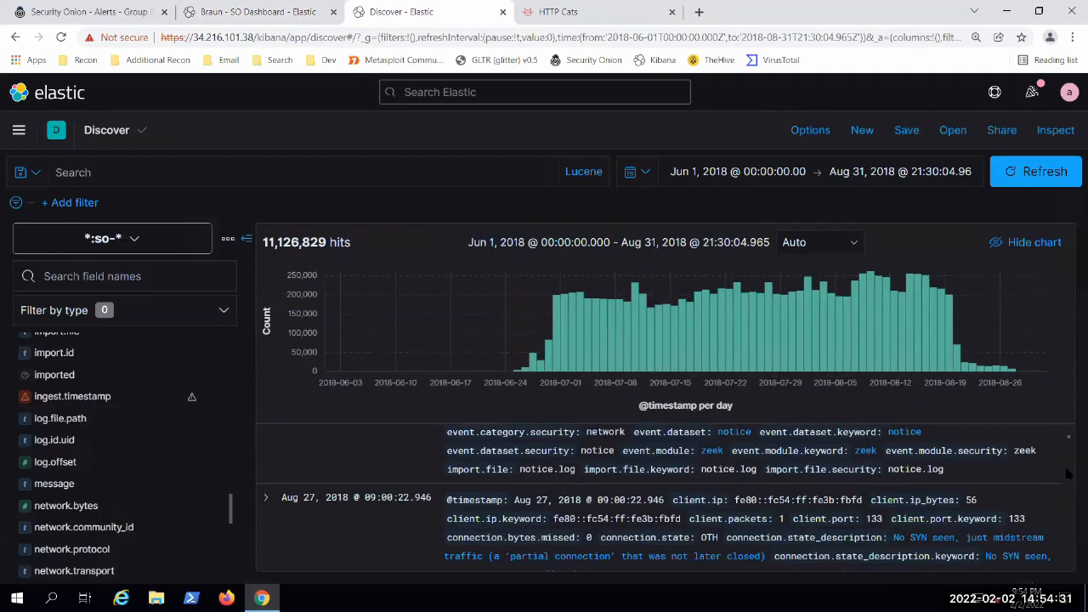
scroll(940, 477, down, 5)
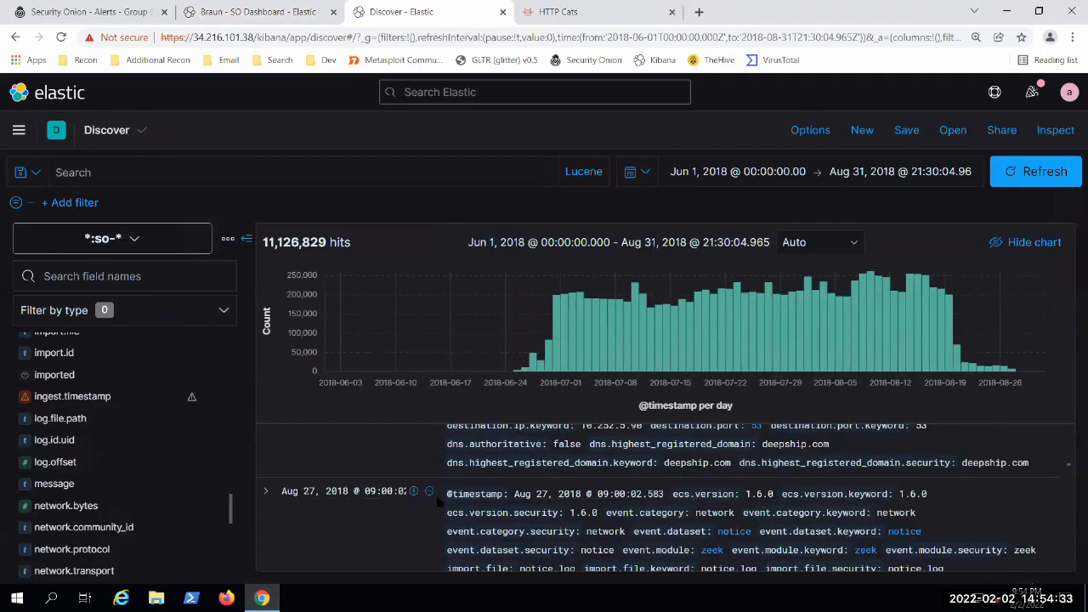
scroll(433, 507, up, 5)
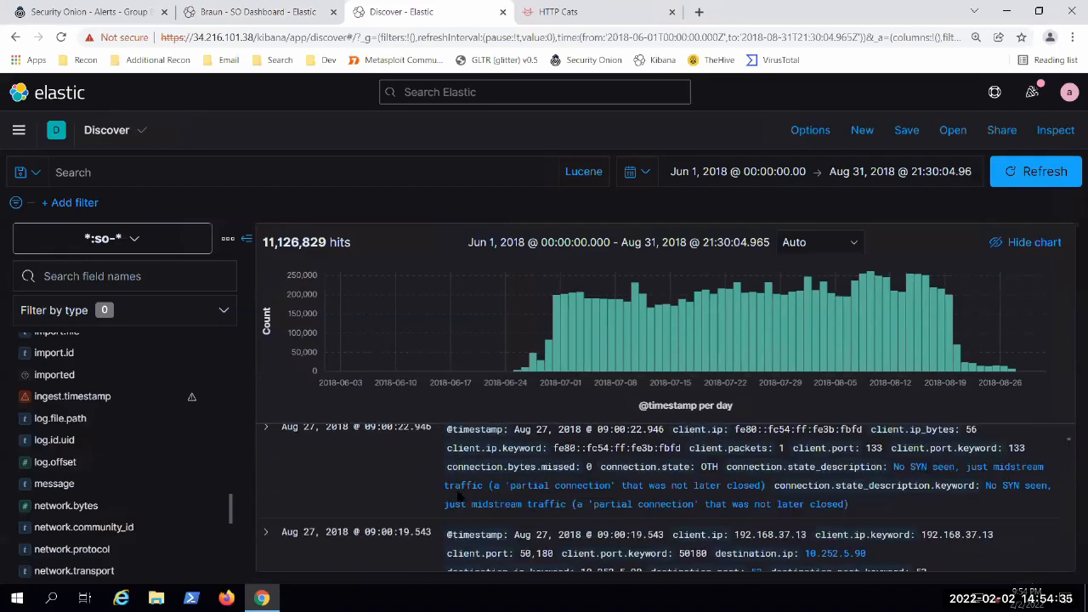
click(227, 14)
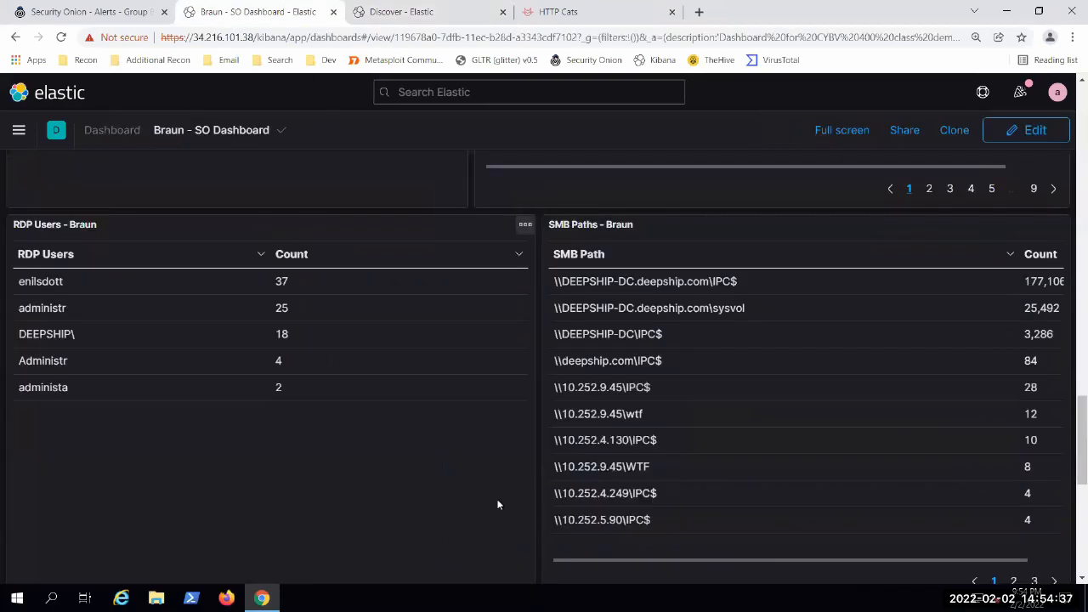
Step: Review the first page of SMB Paths beside the RDP Users table, trying to shift the SMB Paths table sideways
scroll(502, 505, up, 1)
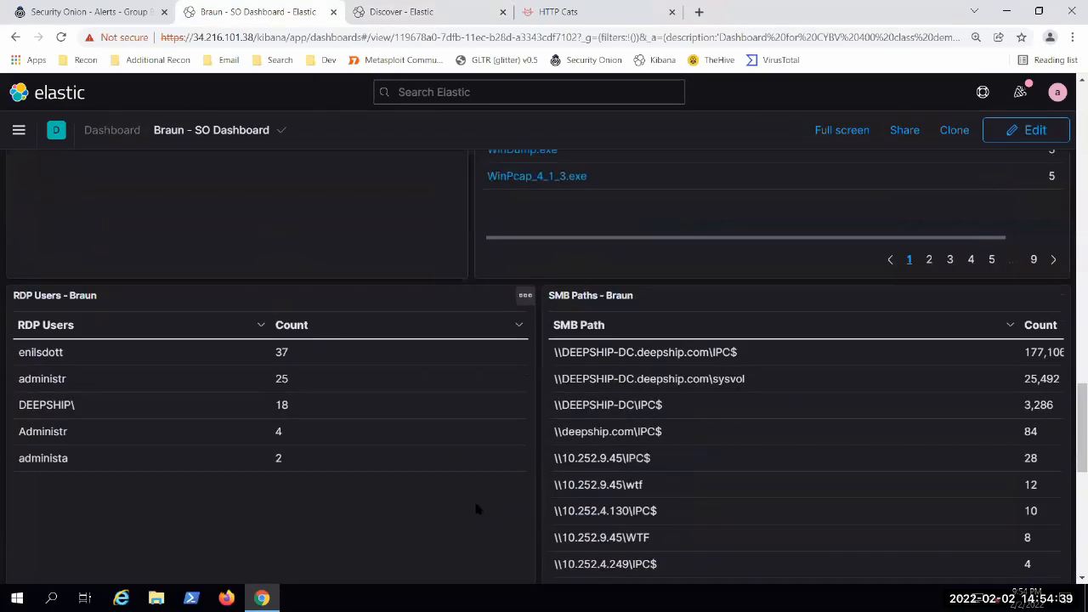
scroll(476, 509, down, 2)
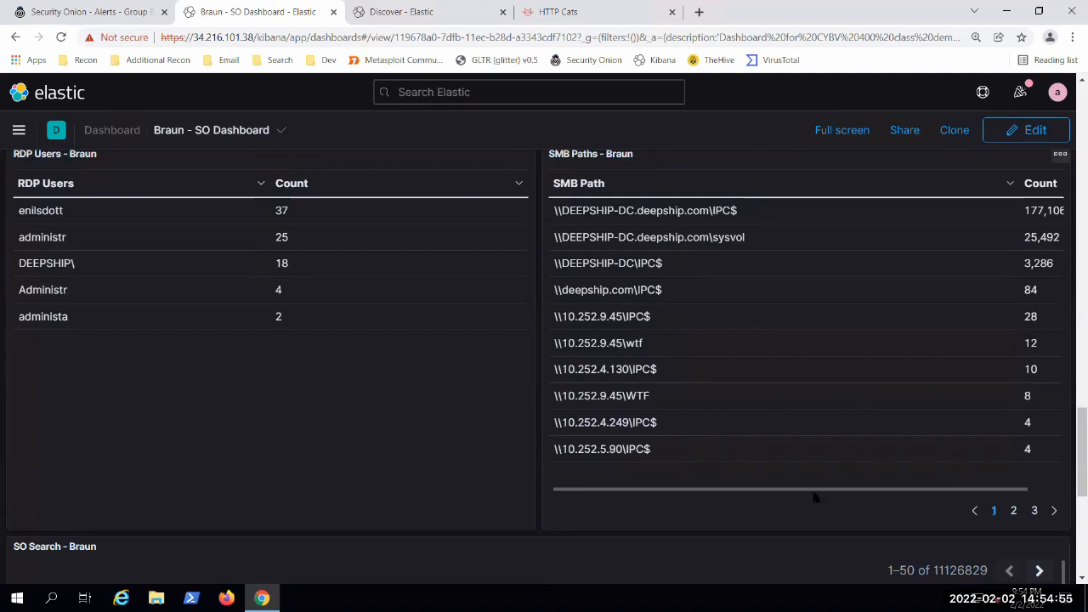
drag(855, 491, 631, 491)
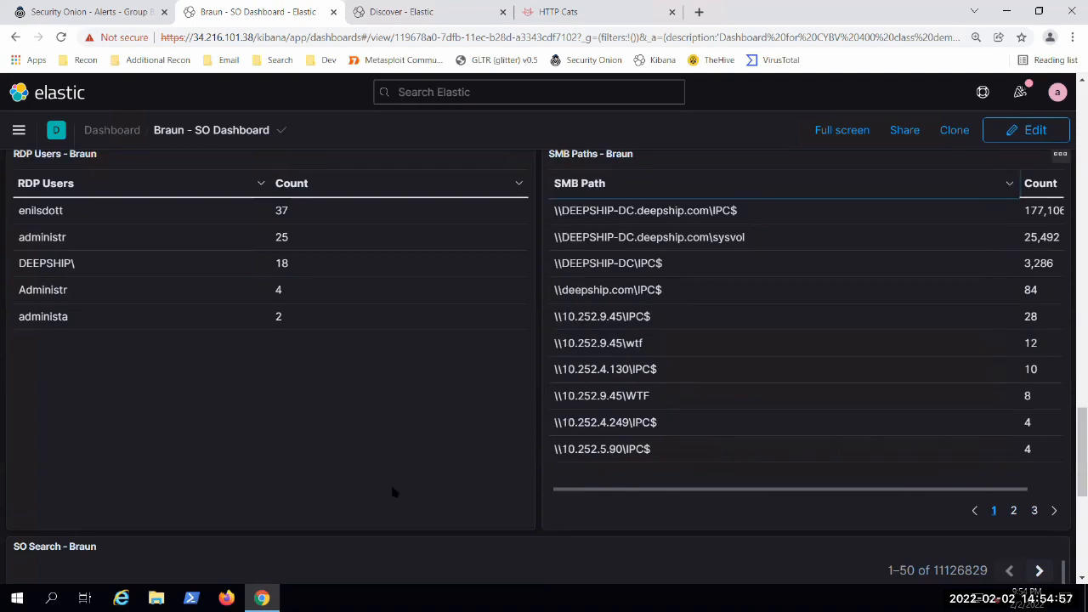
scroll(385, 488, up, 1)
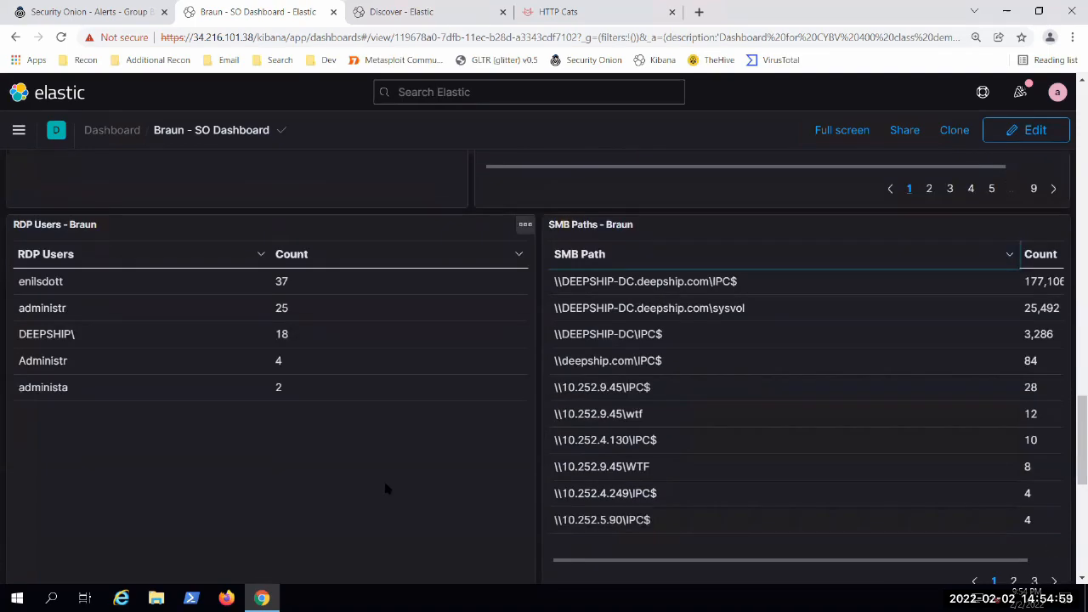
scroll(427, 507, up, 5)
scroll(467, 413, down, 6)
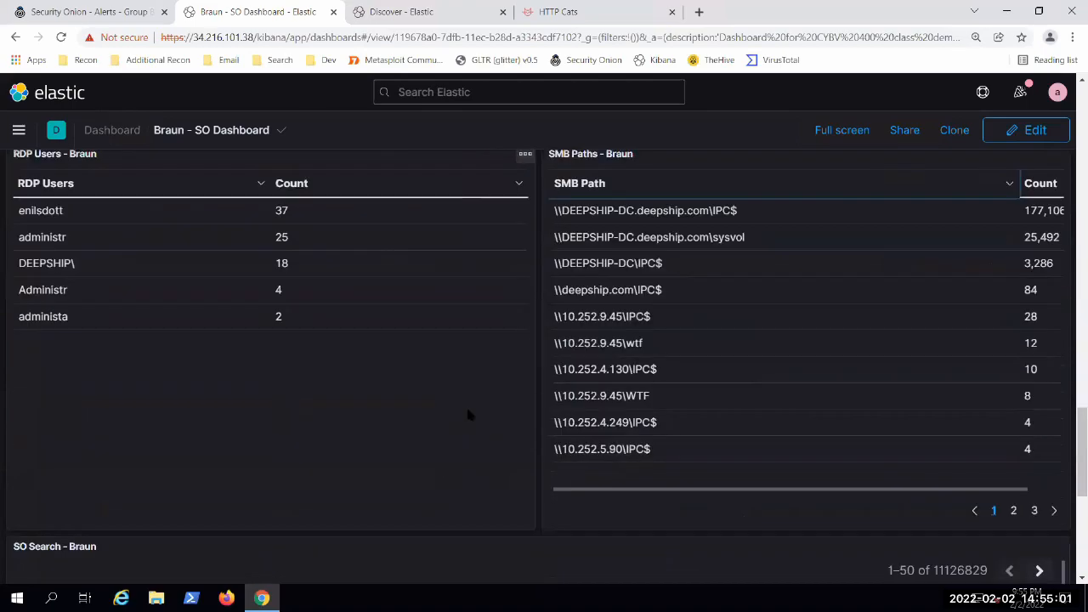
Step: Show the second page of SMB Paths and go back up to the File Path and File Names tables
click(1013, 510)
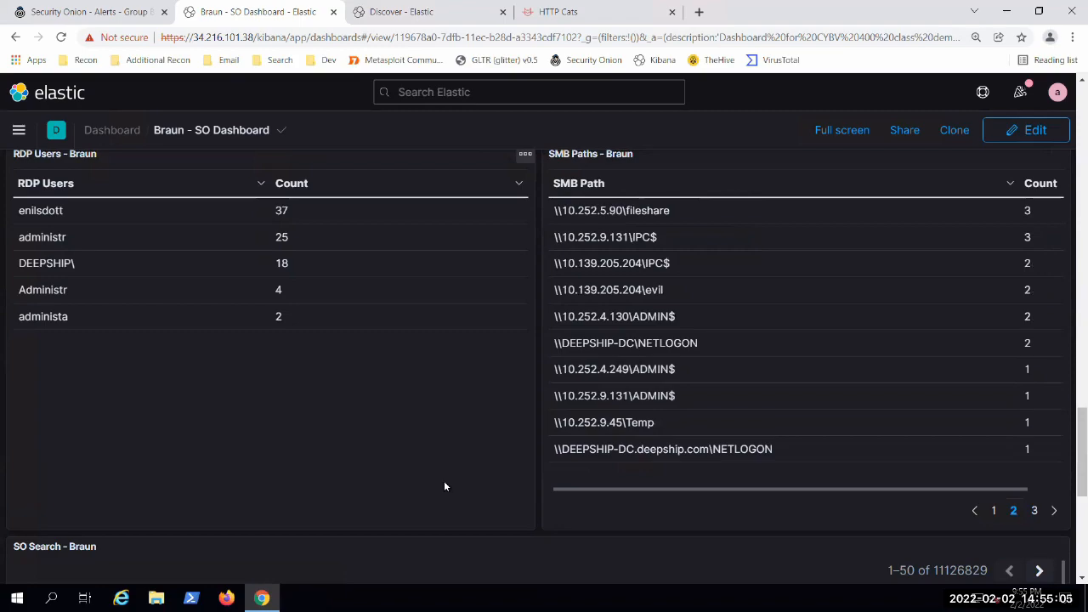
scroll(443, 480, up, 4)
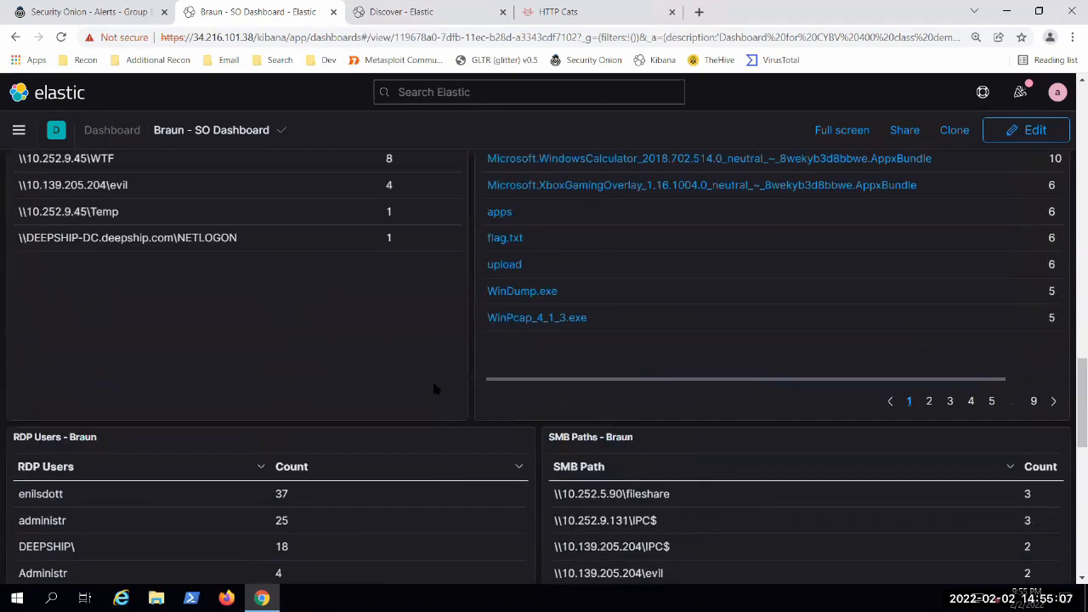
scroll(433, 388, up, 3)
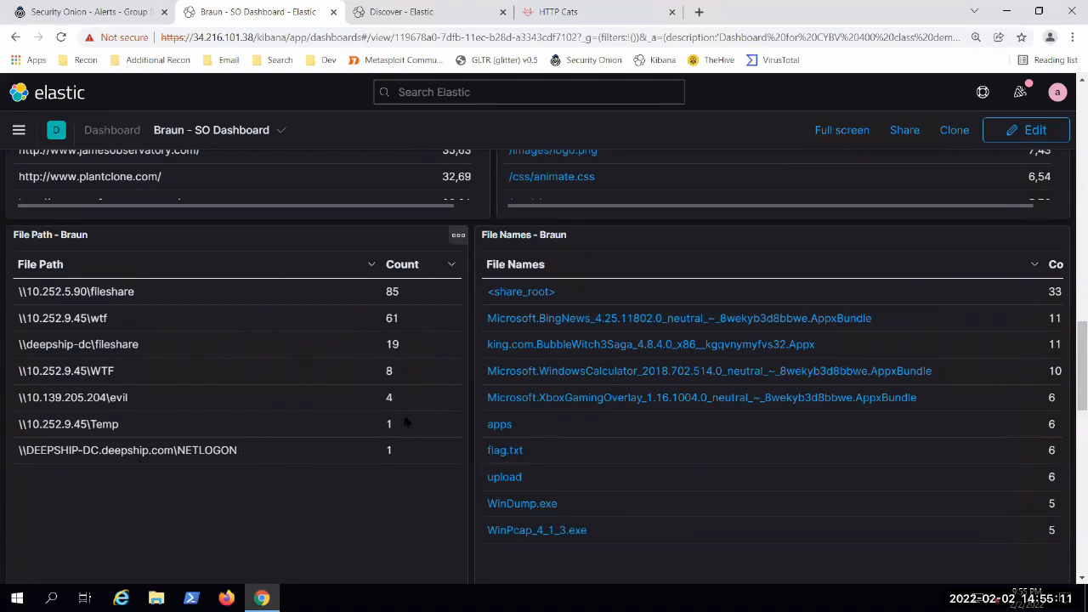
Step: Return the SMB Paths table to its first page and point out the \\DEEPSHIP-DC.deepship.com\sysvol path
scroll(463, 544, down, 5)
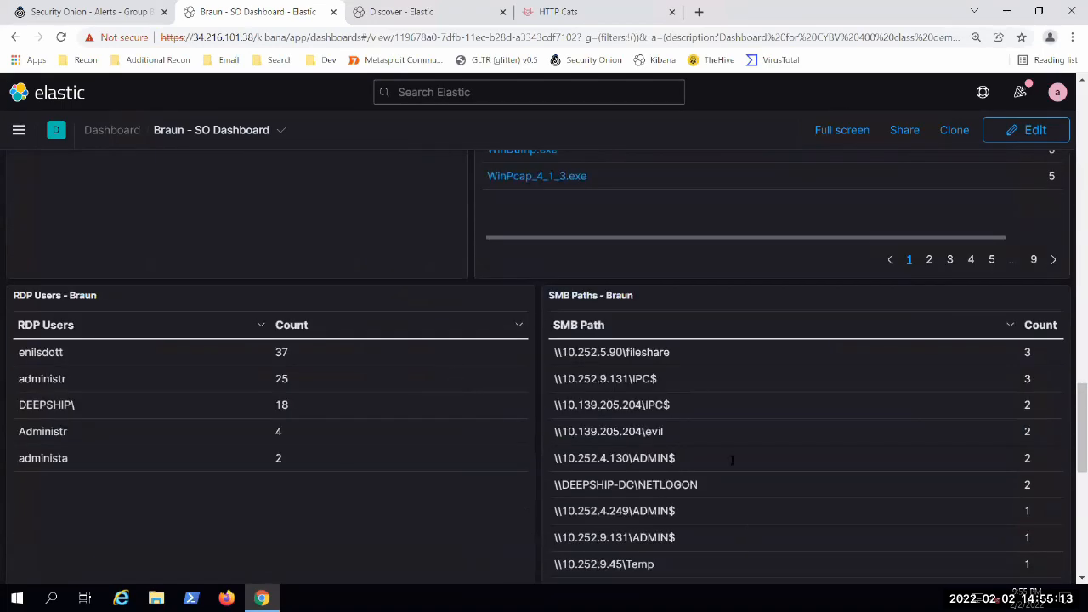
scroll(408, 502, down, 1)
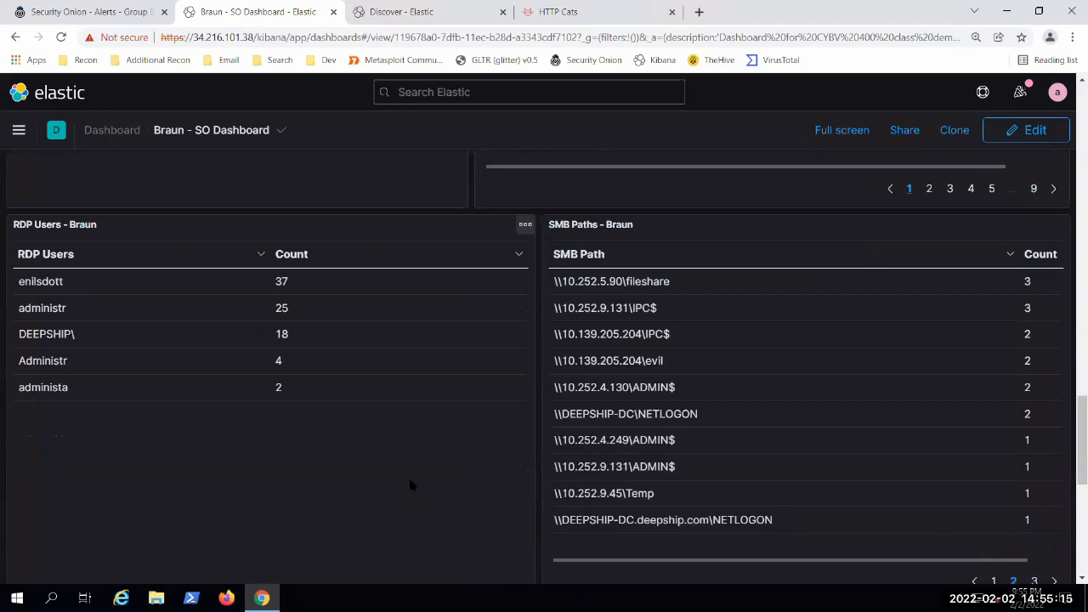
click(993, 580)
scroll(391, 442, down, 1)
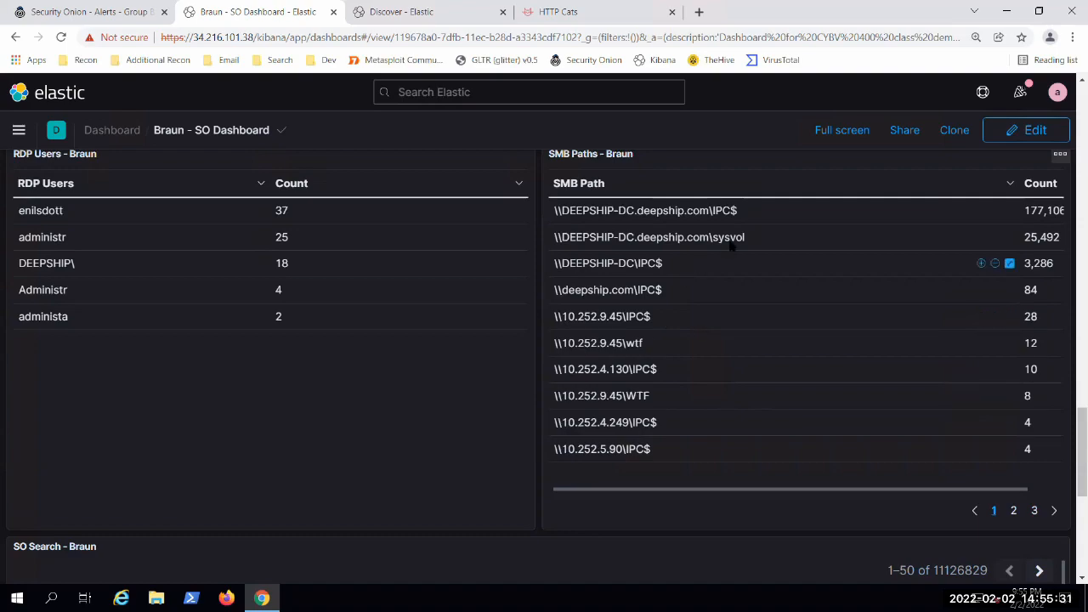
drag(753, 239, 699, 239)
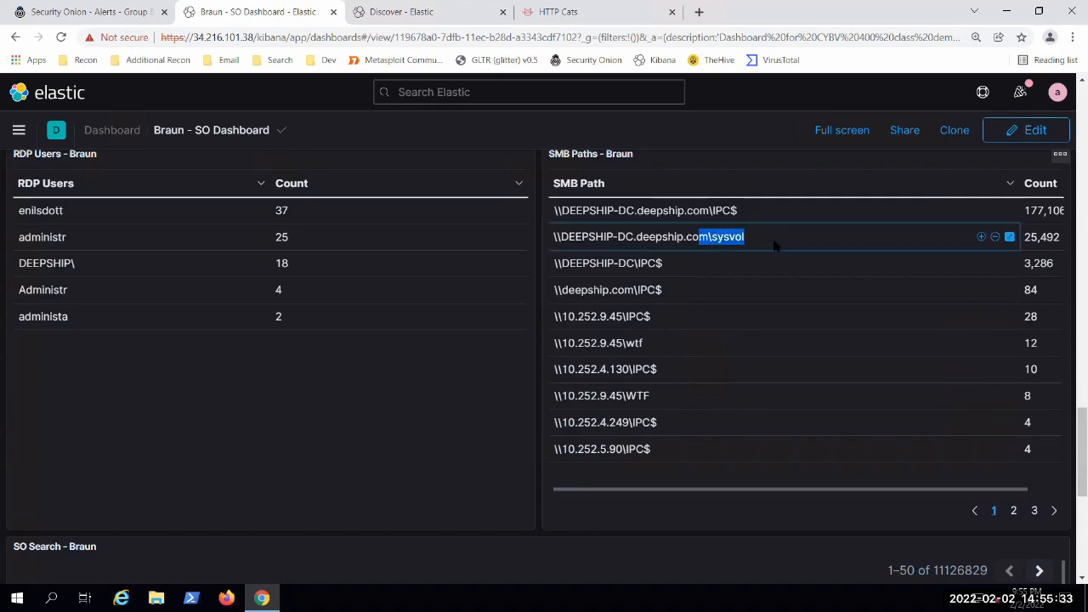
click(774, 245)
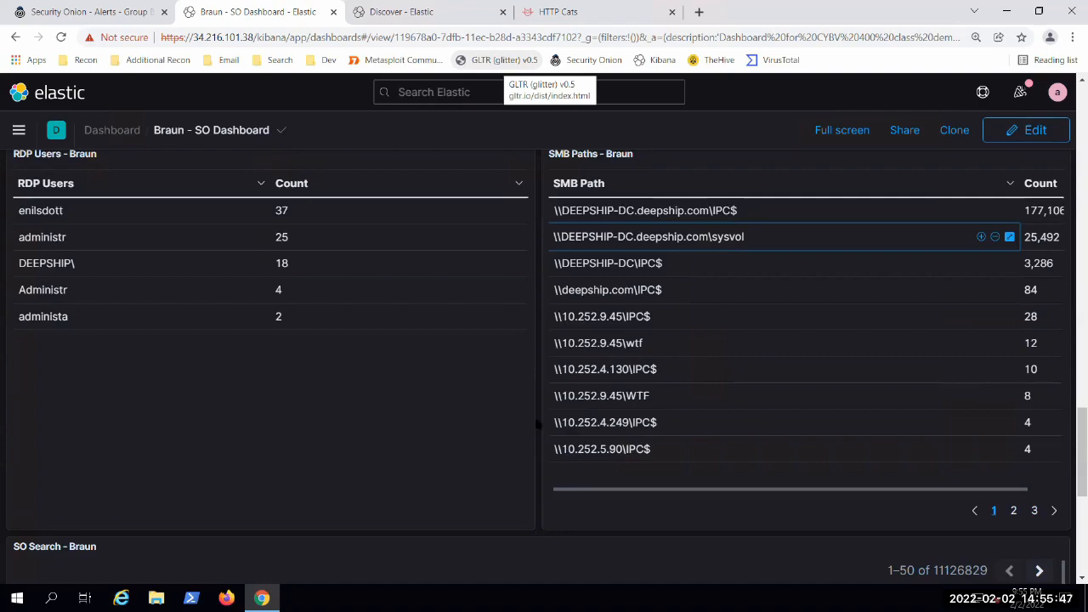
Step: Glance at the SO Search panel, then highlight the SMB Path heading and the \\DEEPSHIP-DC.deepship.com\IPC$ entry in SMB Paths
scroll(531, 423, down, 2)
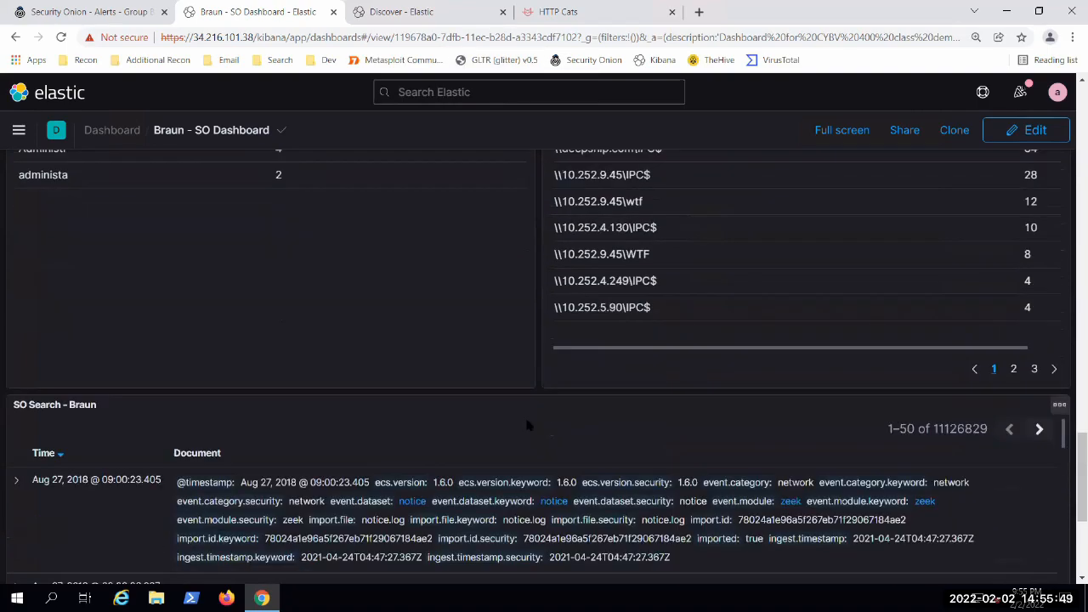
scroll(527, 423, up, 3)
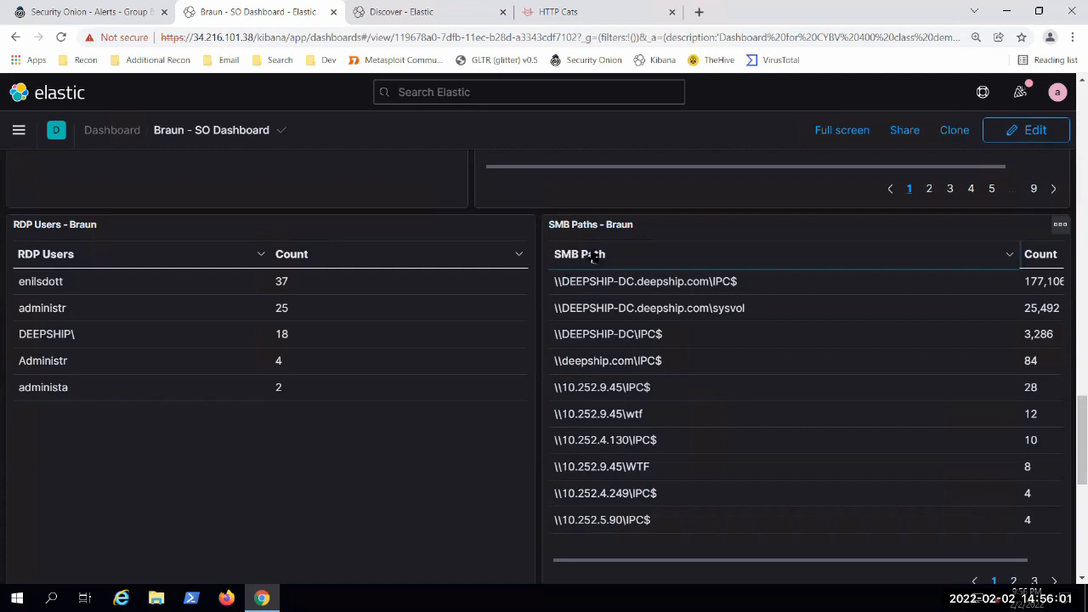
drag(555, 254, 608, 255)
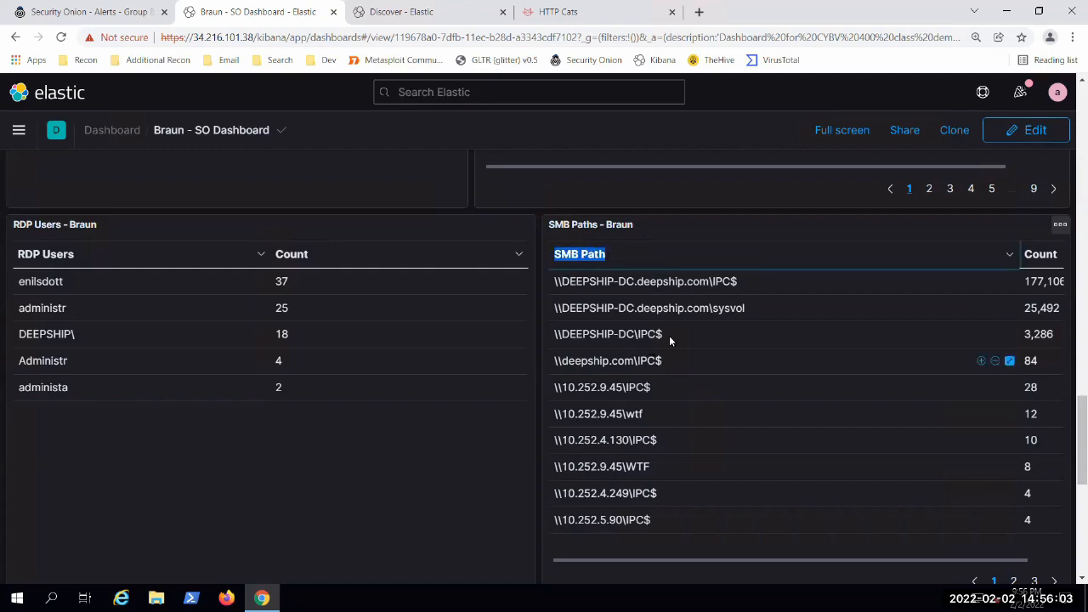
click(669, 335)
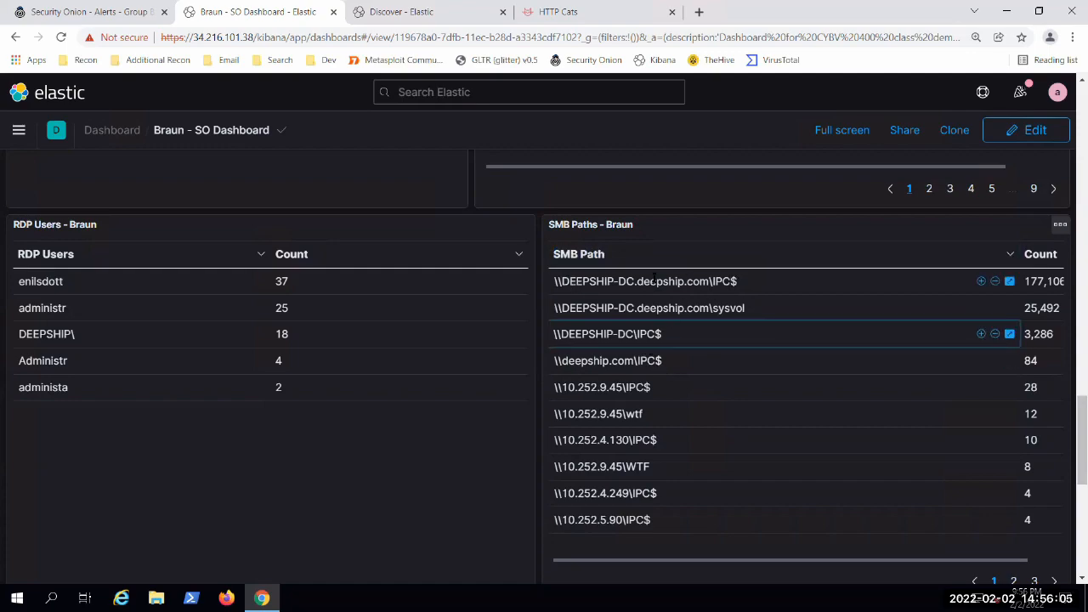
drag(735, 281, 559, 282)
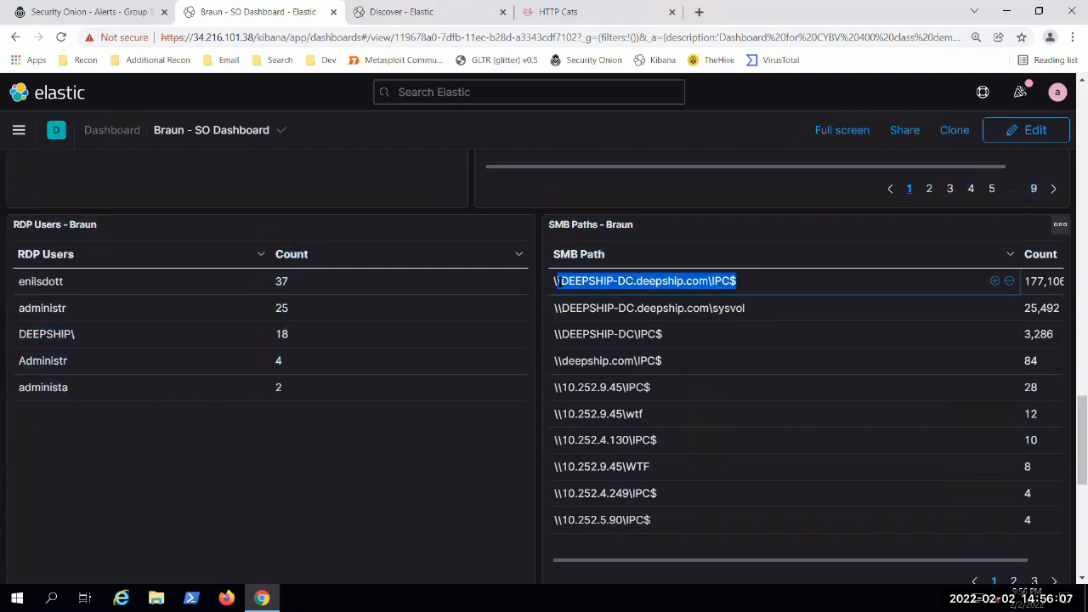
click(534, 470)
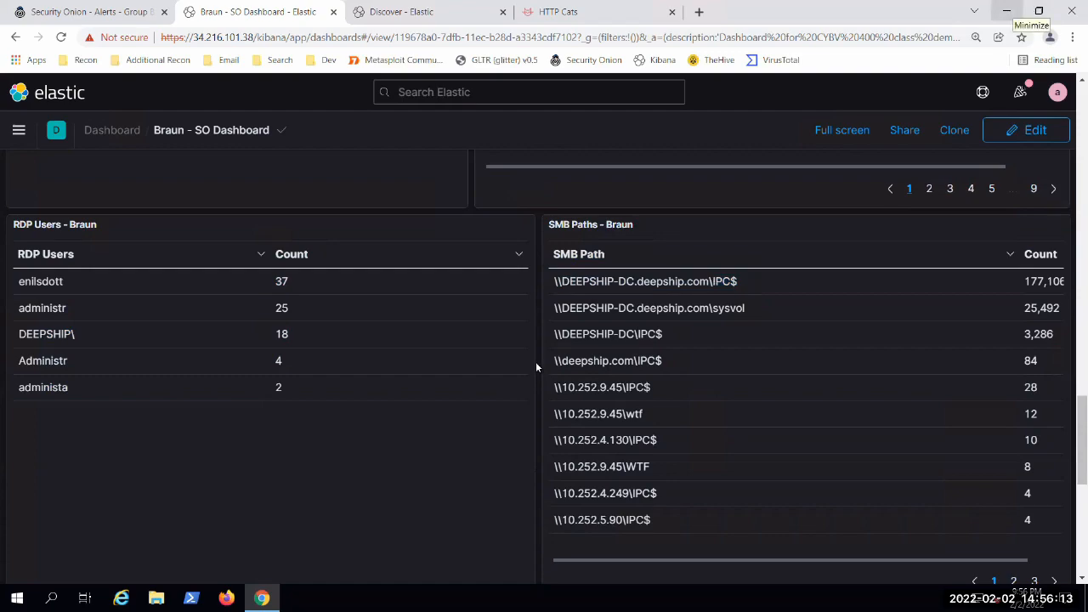
Step: Put the dashboard in edit mode and examine the Log Count Over Time chart and the panel-adding controls above it
click(1033, 133)
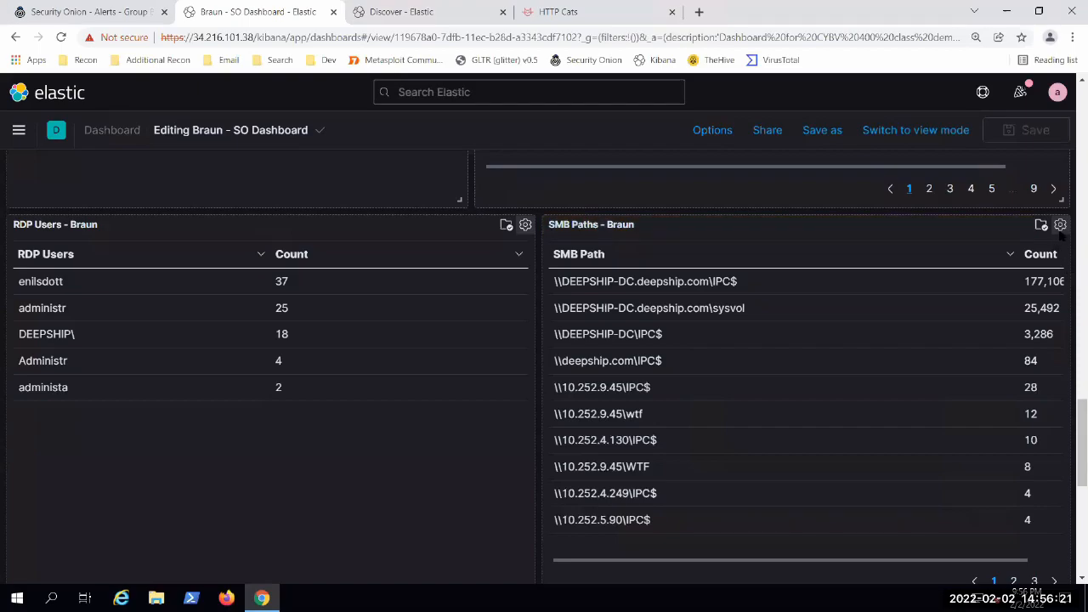
scroll(738, 246, up, 5)
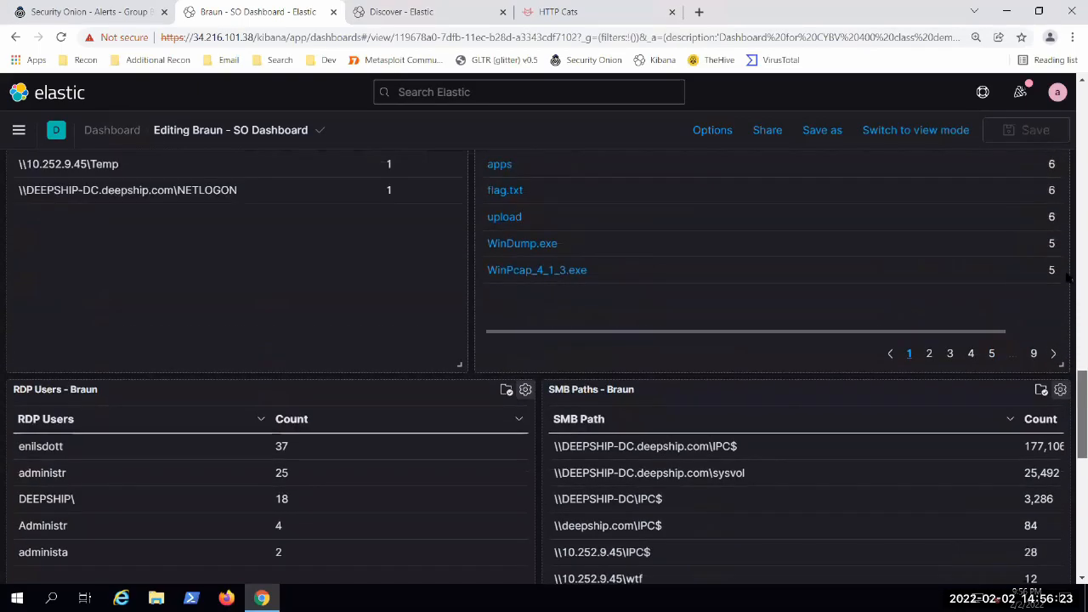
scroll(824, 212, up, 10)
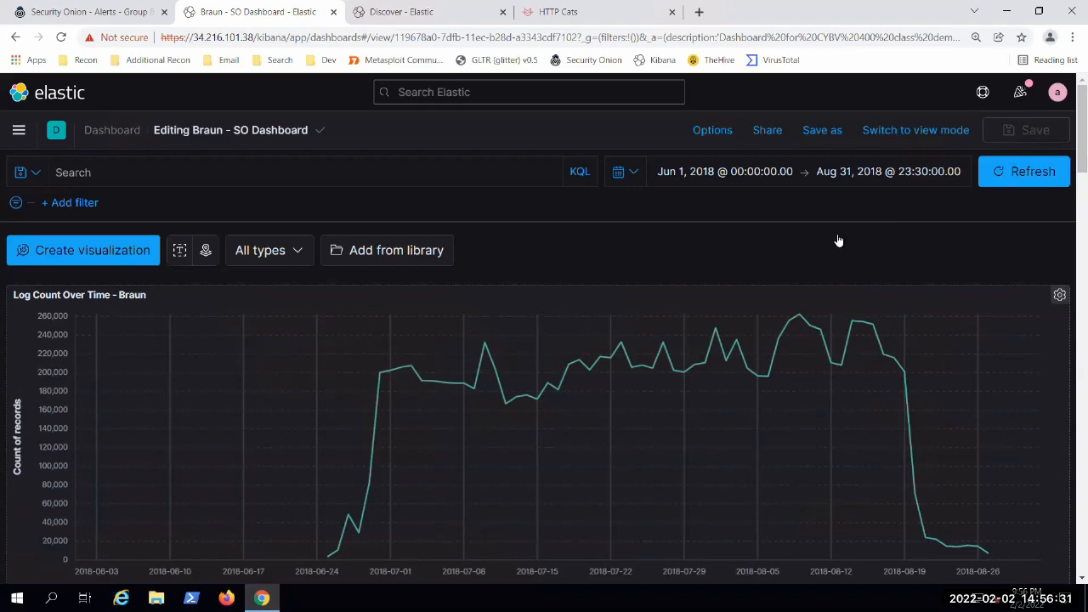
scroll(1068, 168, down, 2)
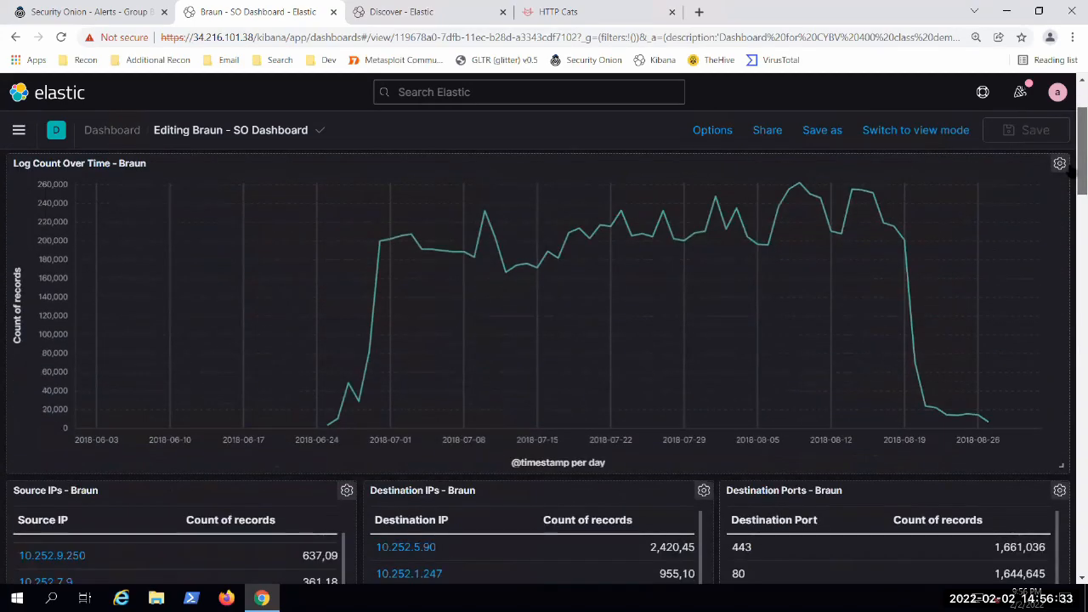
scroll(1068, 132, up, 2)
scroll(1072, 189, down, 4)
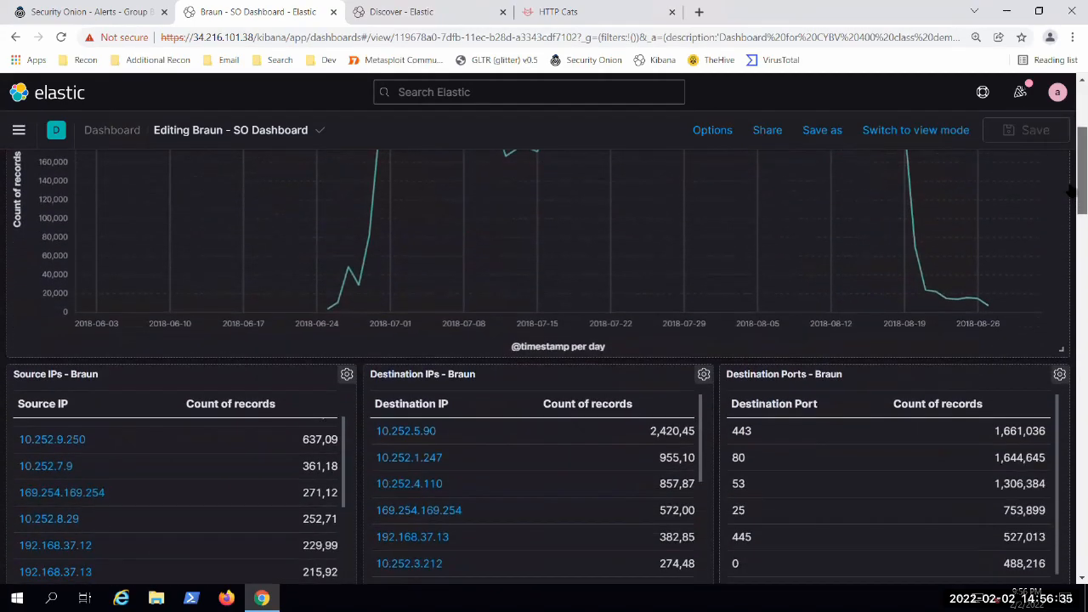
scroll(1073, 101, up, 4)
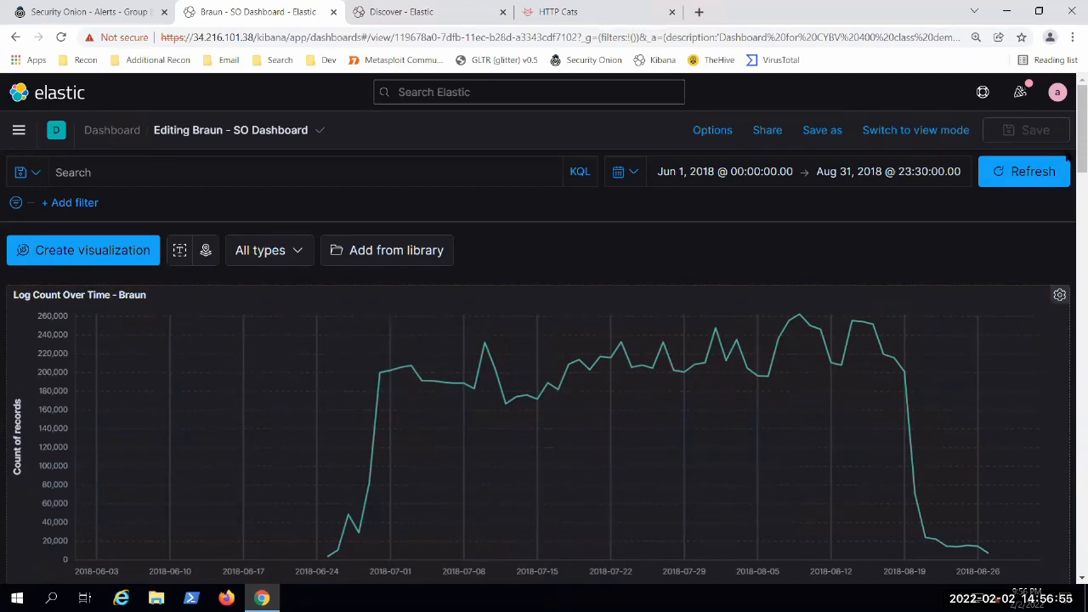
Step: Review the IP, port, HTTP, URI and file panels in edit mode, then return the dashboard to view mode
scroll(1069, 174, down, 2)
scroll(1068, 143, up, 2)
scroll(1067, 161, down, 1)
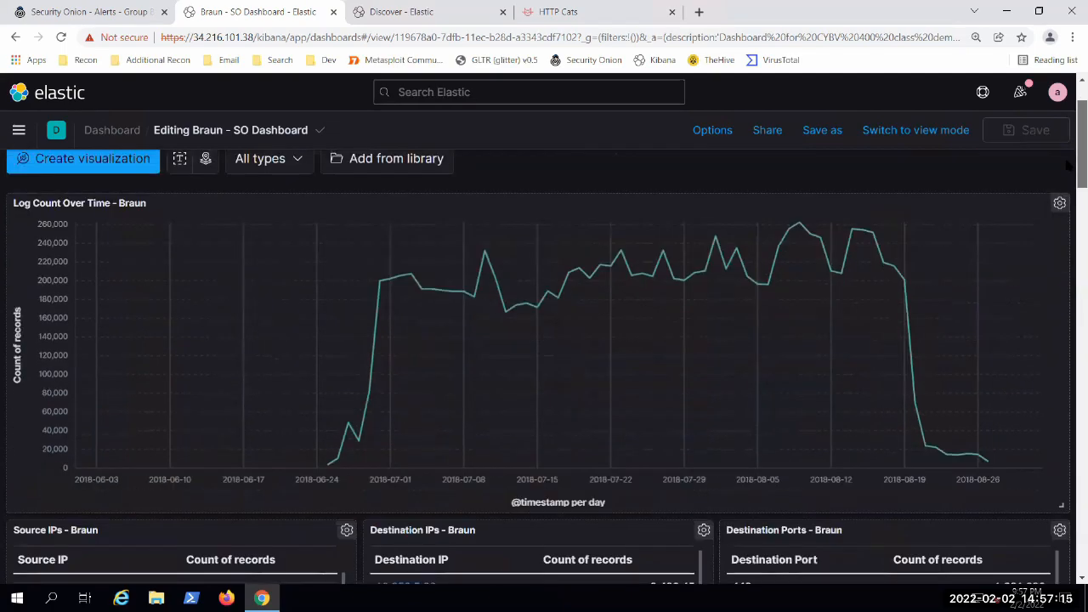
scroll(1067, 166, down, 7)
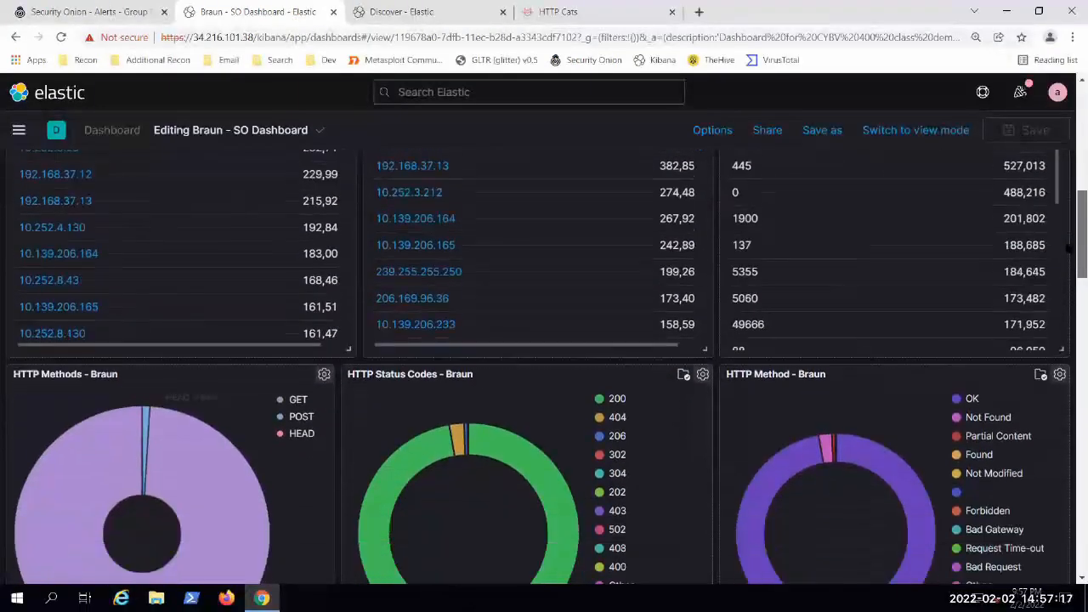
scroll(1067, 246, down, 4)
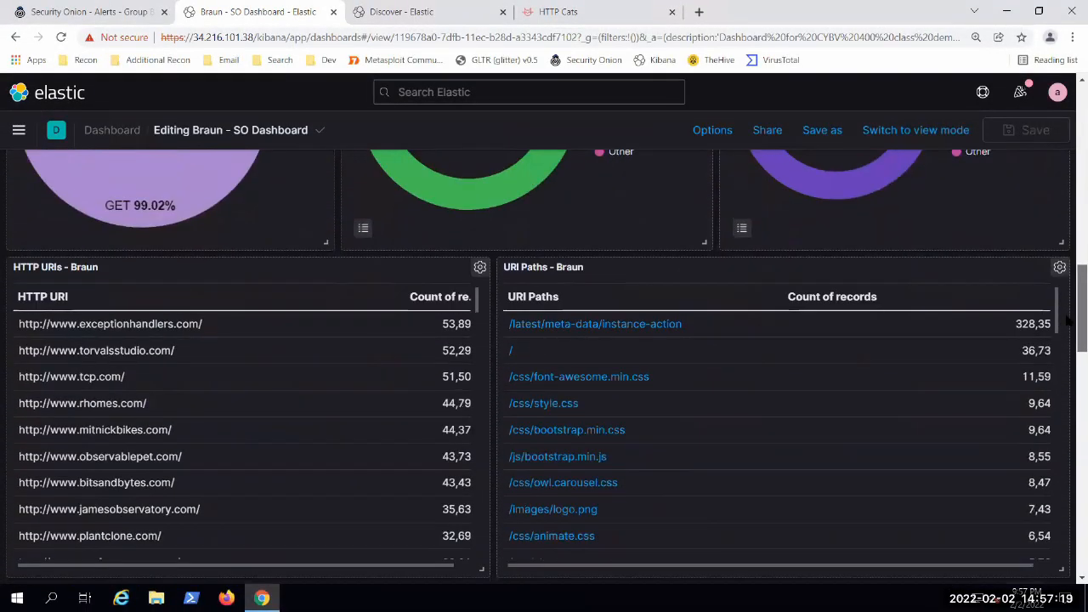
scroll(1067, 318, up, 12)
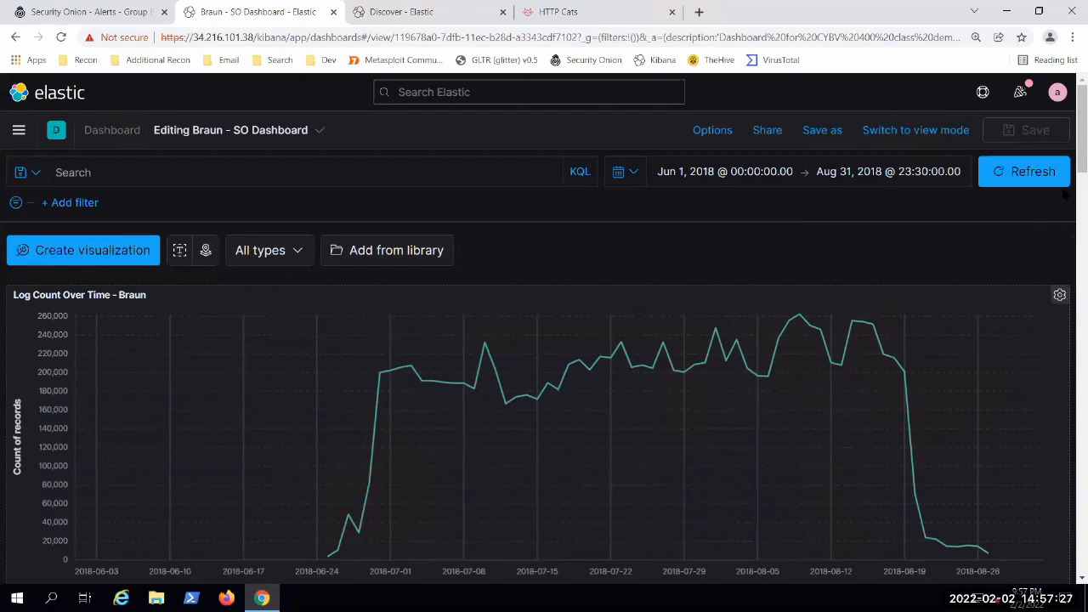
scroll(1068, 187, down, 3)
scroll(1068, 274, down, 10)
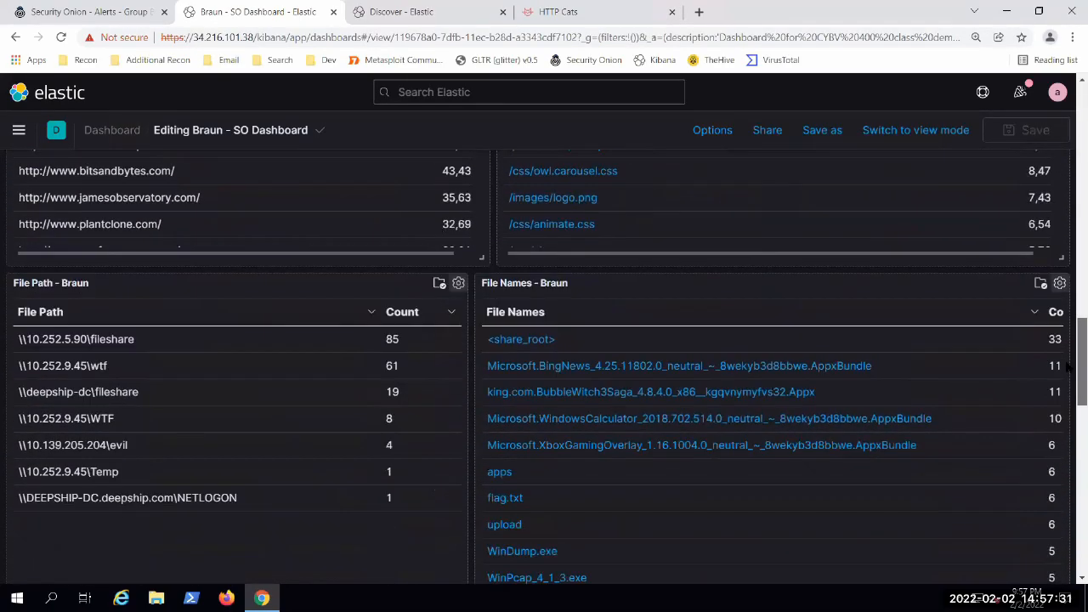
scroll(1068, 324, up, 3)
scroll(1068, 124, up, 10)
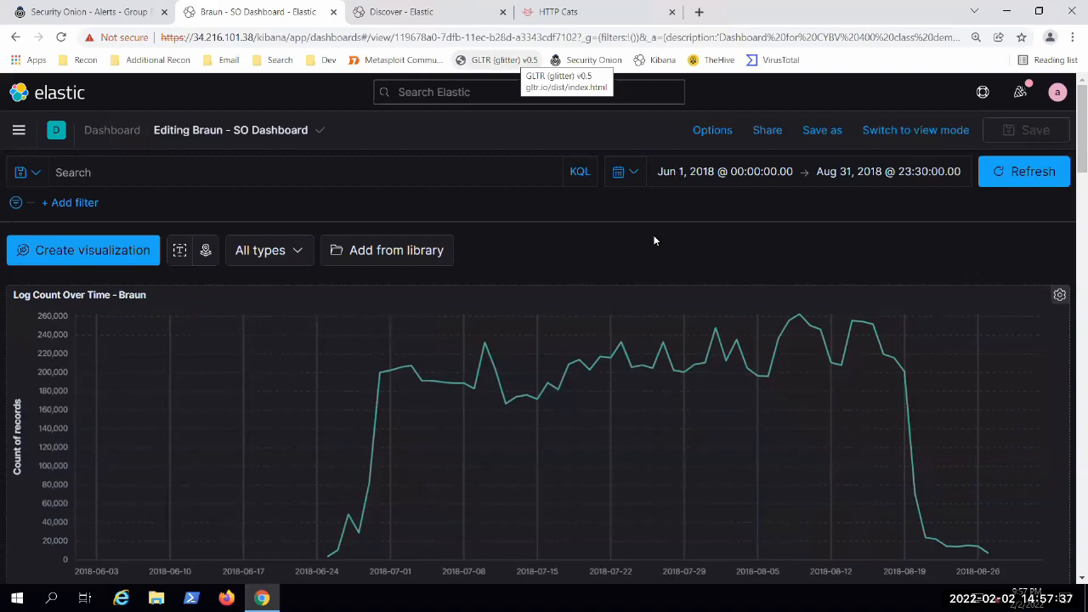
click(904, 130)
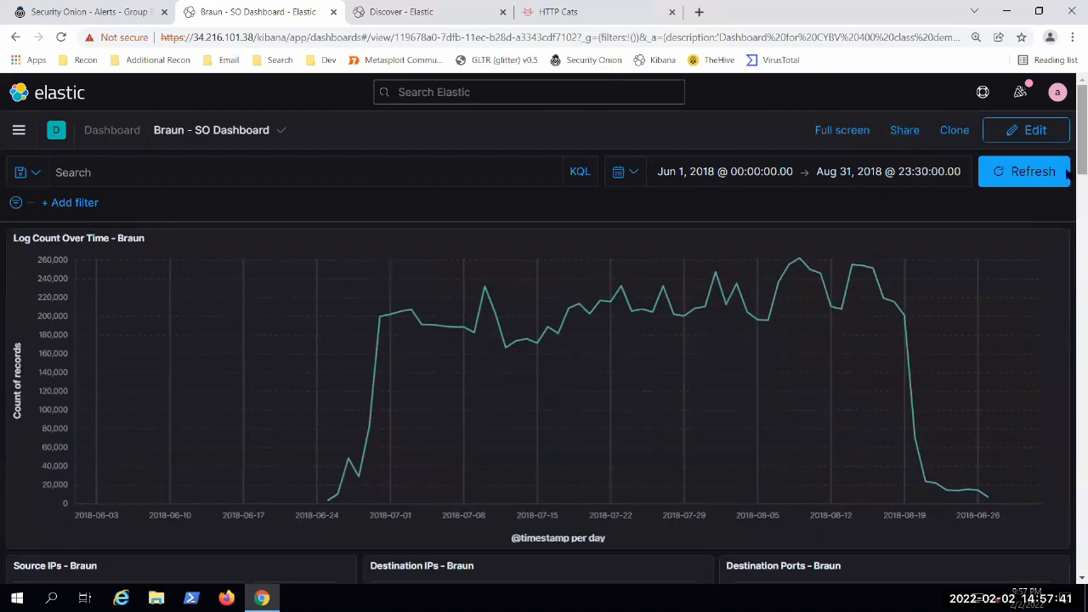
Step: Show the second page of SMB Paths and highlight the ADMIN$ share in the \\10.252.4.130\ADMIN$ entry
scroll(1068, 259, down, 4)
scroll(1068, 259, down, 15)
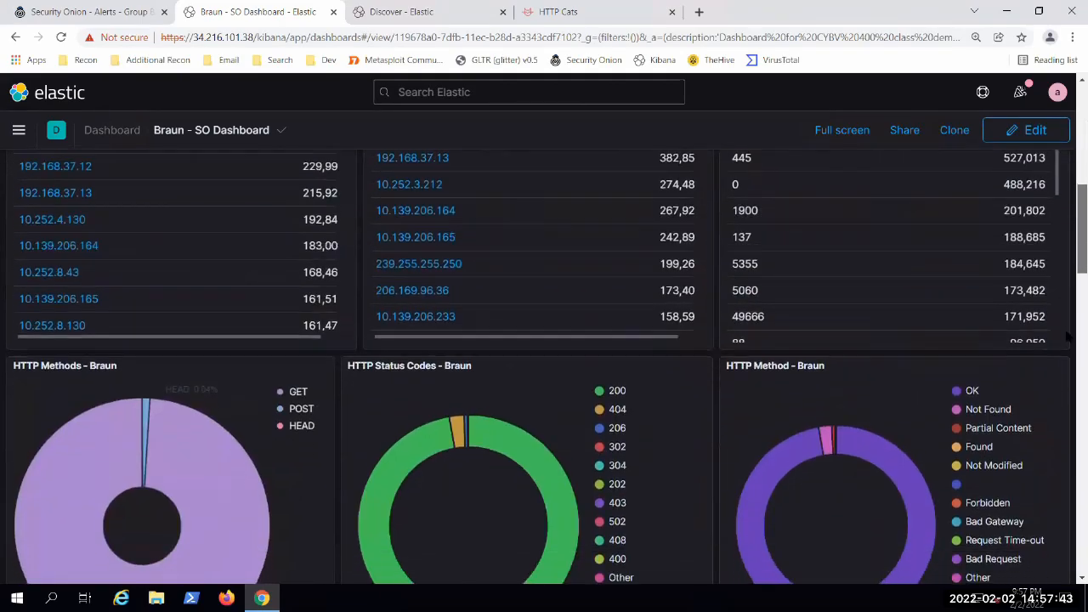
drag(1069, 433, 1068, 469)
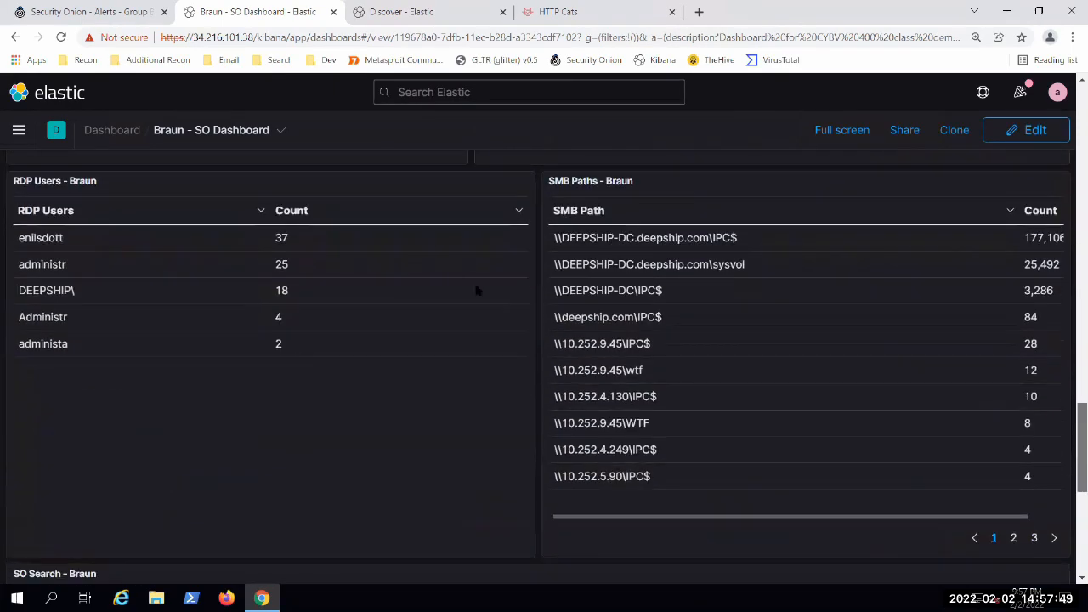
click(1013, 537)
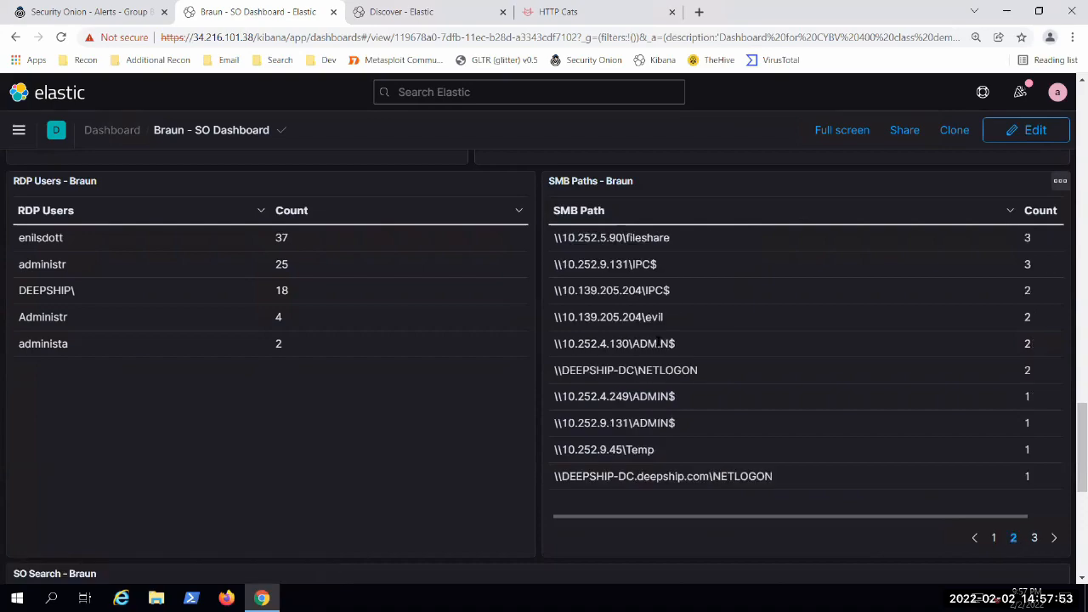
drag(678, 343, 608, 342)
click(454, 420)
Step: Look over the raw event documents in the dashboard's SO Search panel and switch to Discover
scroll(1068, 305, down, 2)
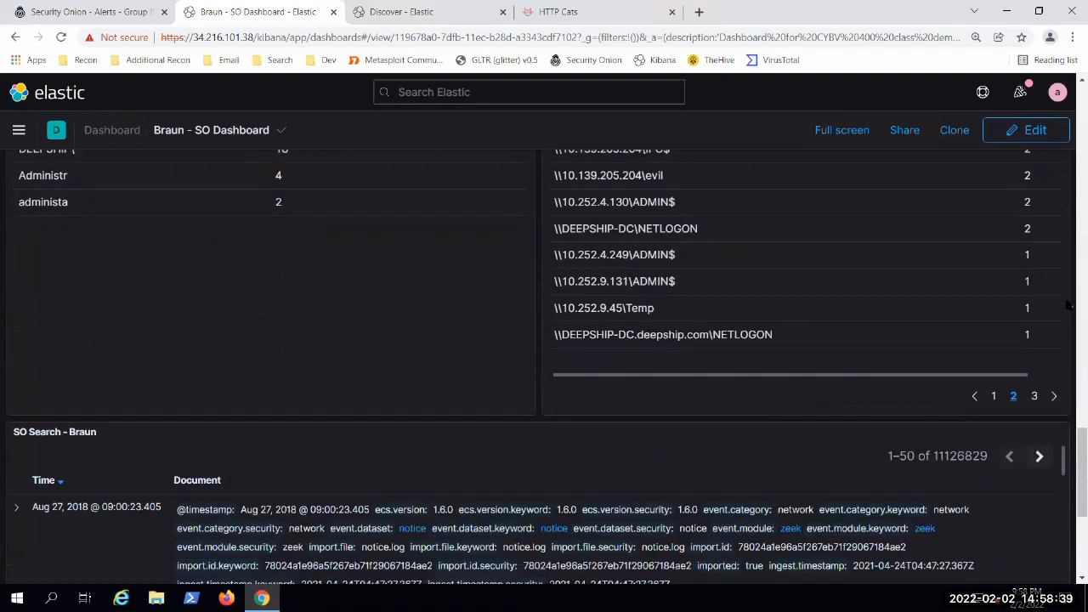
scroll(1068, 307, down, 2)
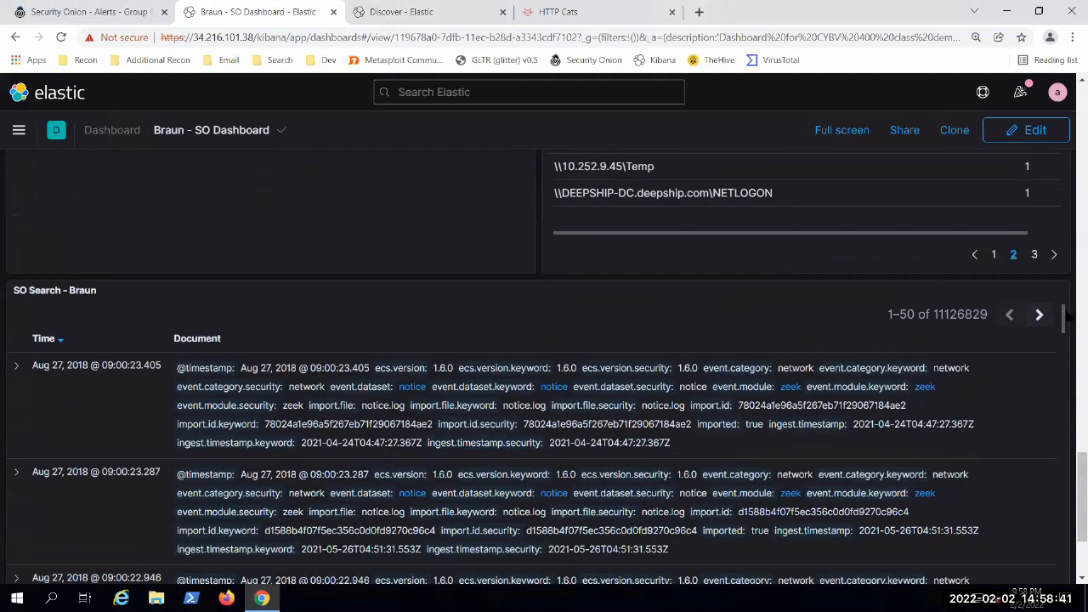
scroll(1068, 316, down, 1)
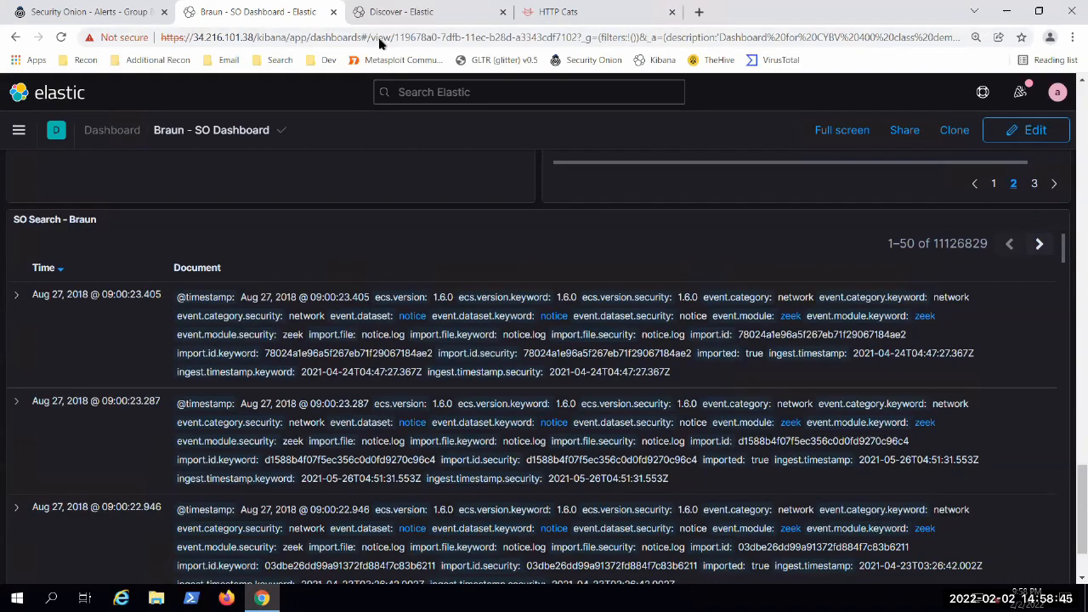
click(382, 12)
scroll(434, 480, up, 1)
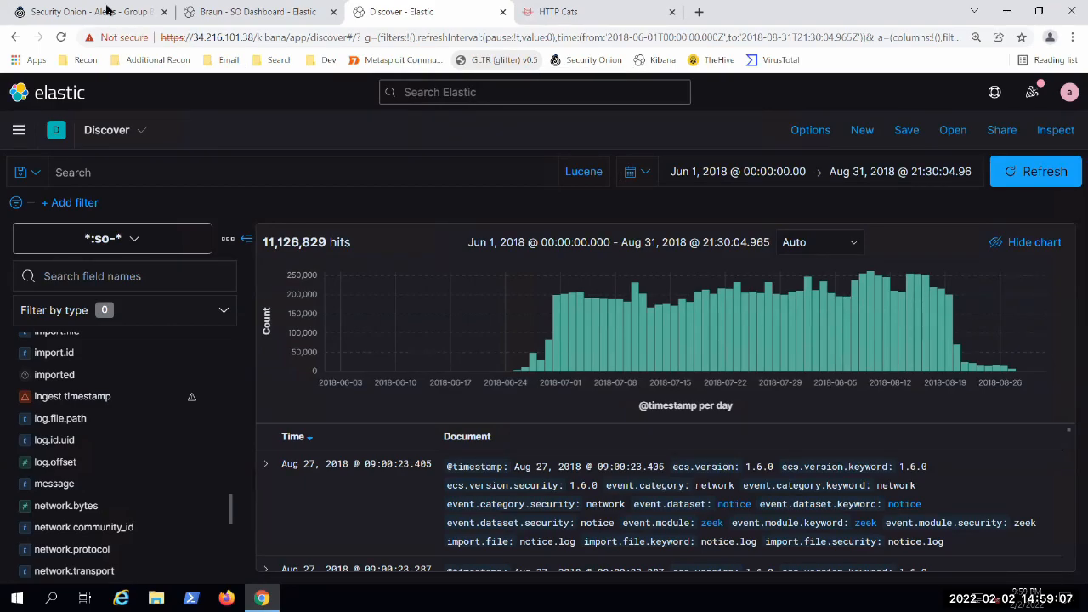
Step: Switch to Security Onion, review its grouped alerts and tool links, and return to the class demo dashboard
key(ctrl+1)
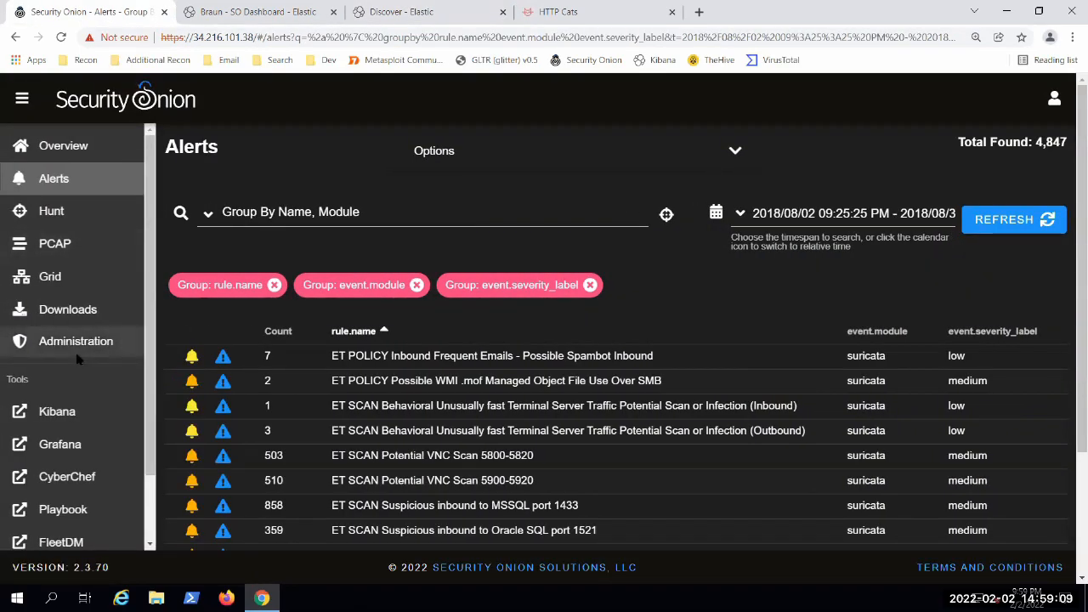
scroll(77, 358, down, 3)
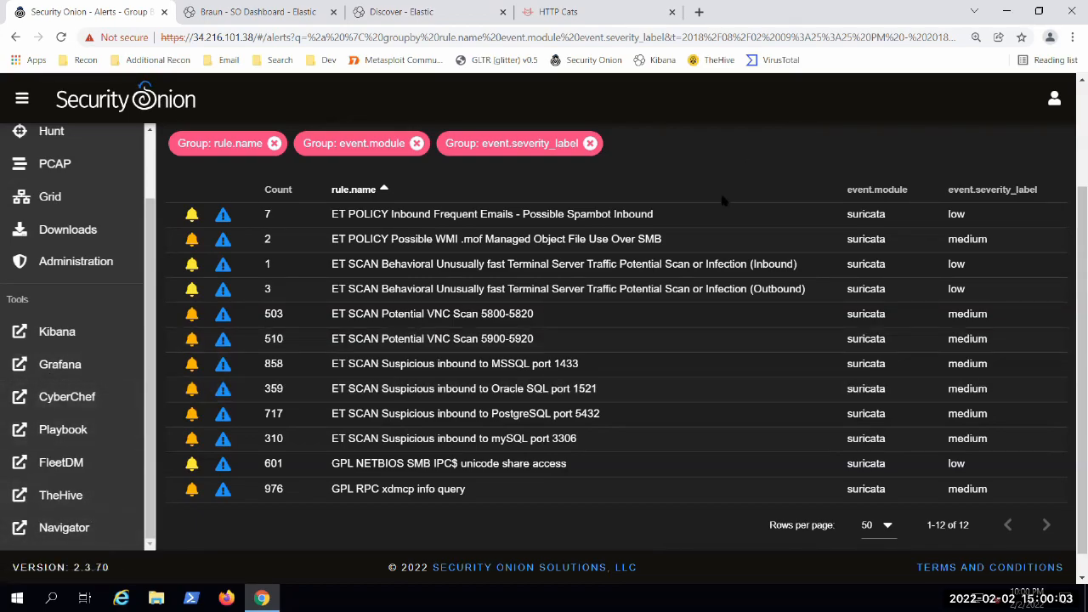
scroll(693, 292, up, 2)
scroll(693, 292, up, 1)
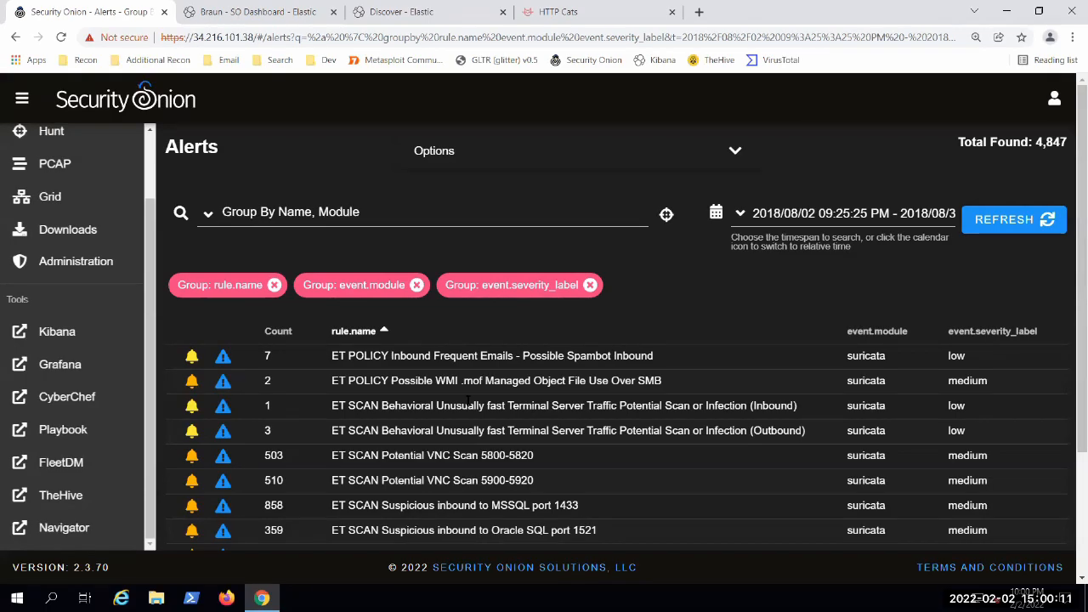
key(ctrl+Tab)
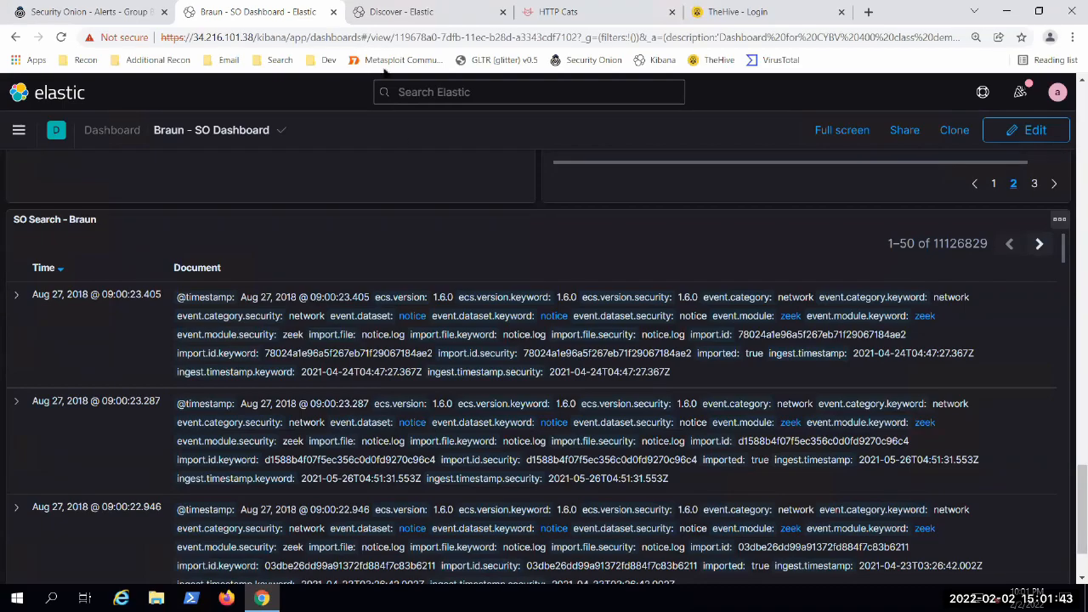
Step: Show the Save search dialog in Discover, cancel it without saving, and return to the class demo dashboard
key(ctrl+Tab)
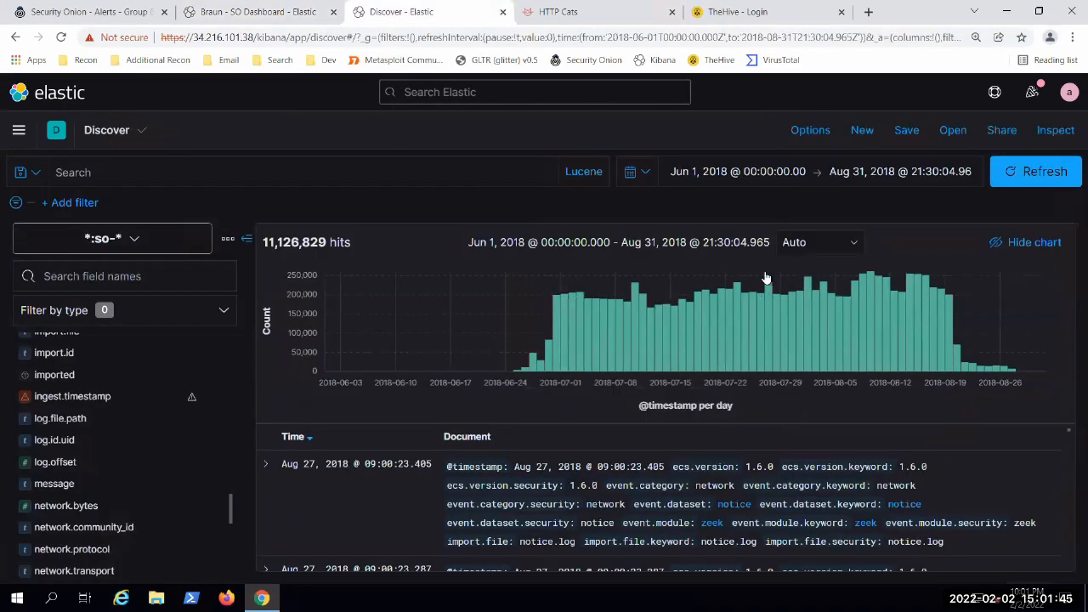
click(910, 130)
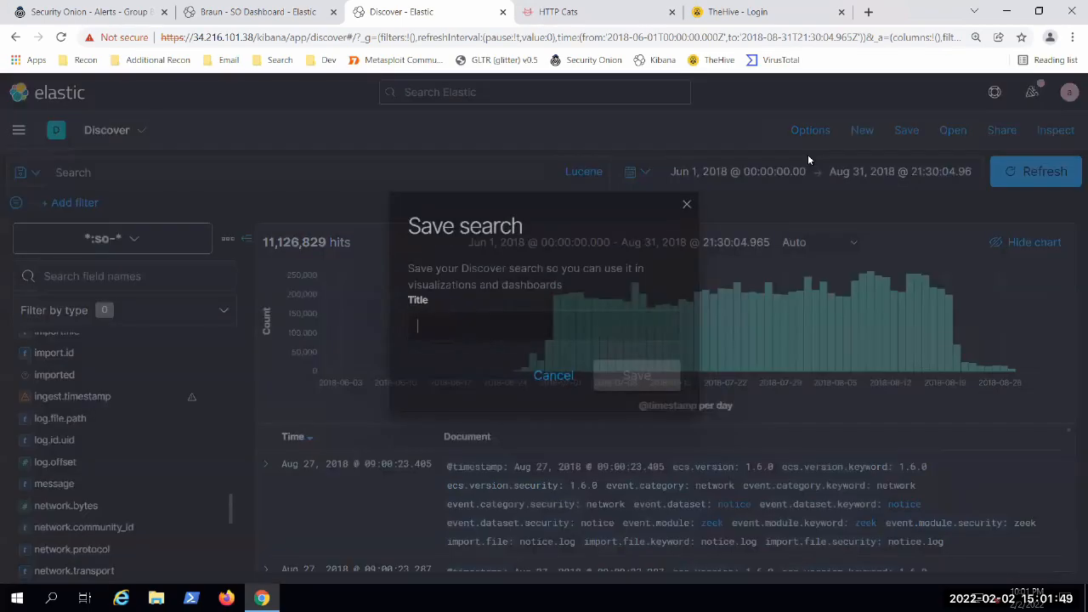
click(553, 381)
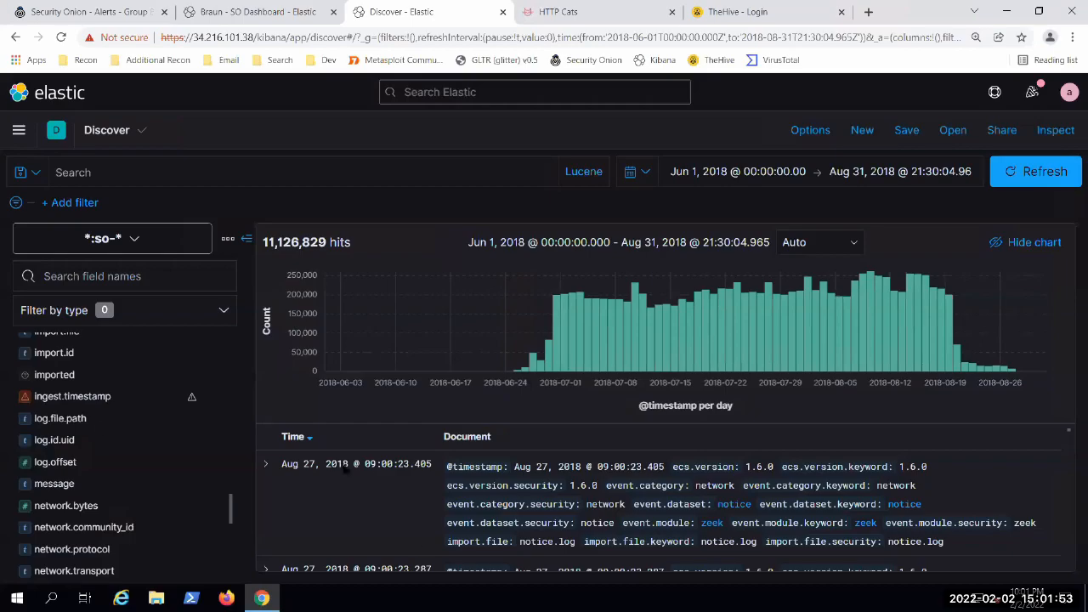
key(ctrl+shift+Tab)
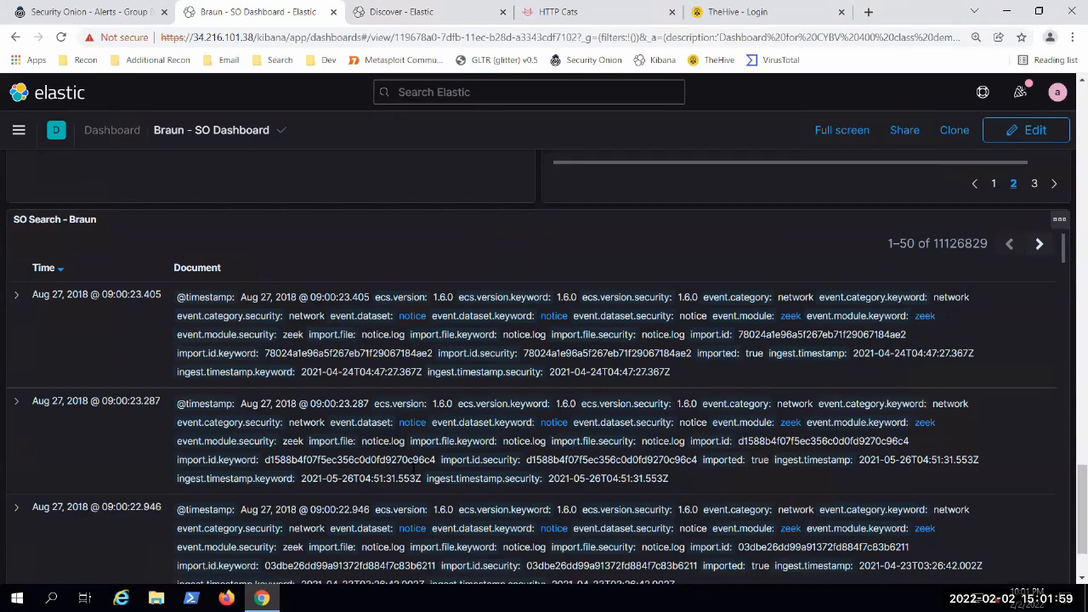
Step: Expand the first event in the SO Search panel, examine its table of document fields, and collapse it again
click(15, 295)
scroll(234, 280, down, 2)
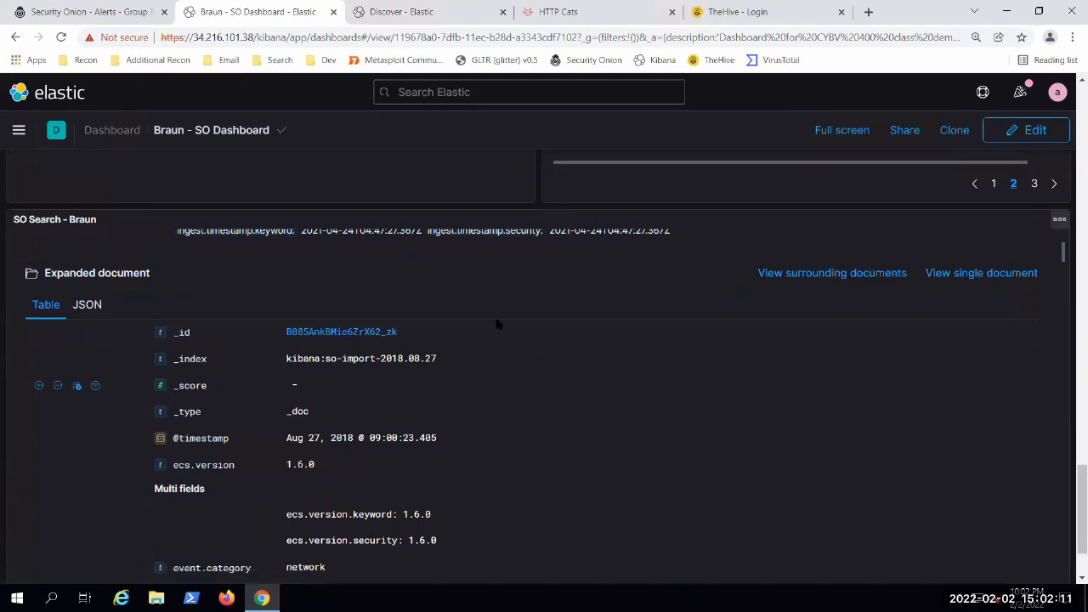
scroll(527, 374, up, 1)
scroll(302, 299, up, 3)
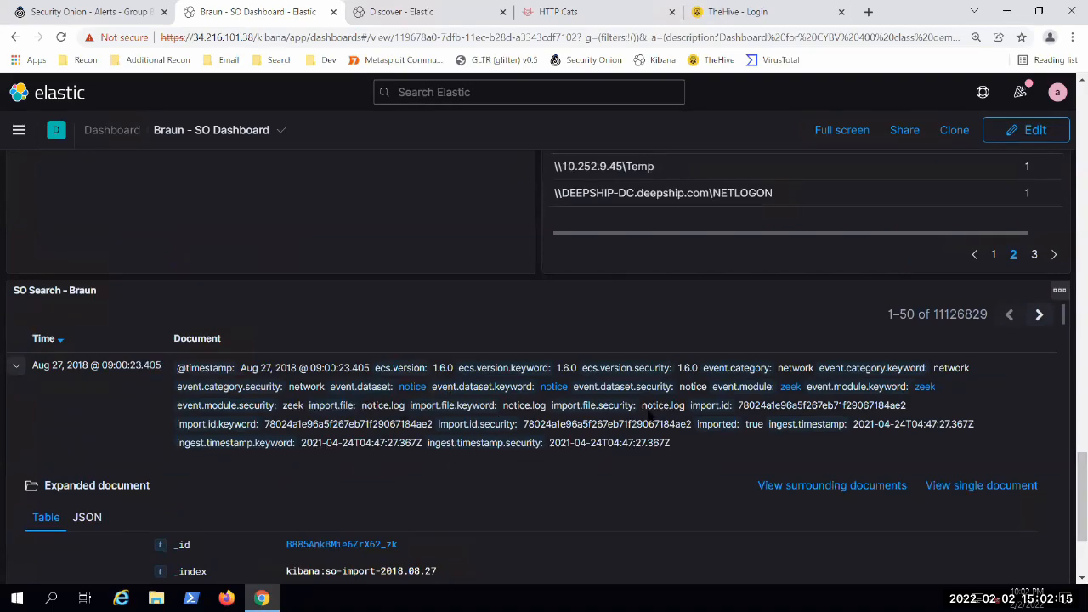
scroll(496, 435, down, 1)
scroll(496, 435, down, 1)
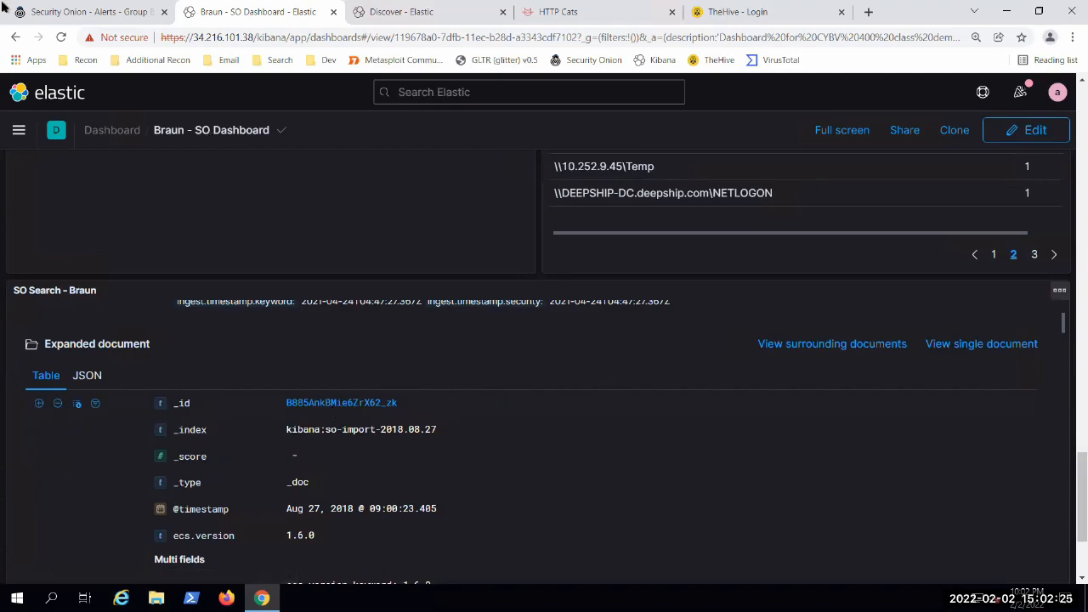
scroll(46, 492, up, 2)
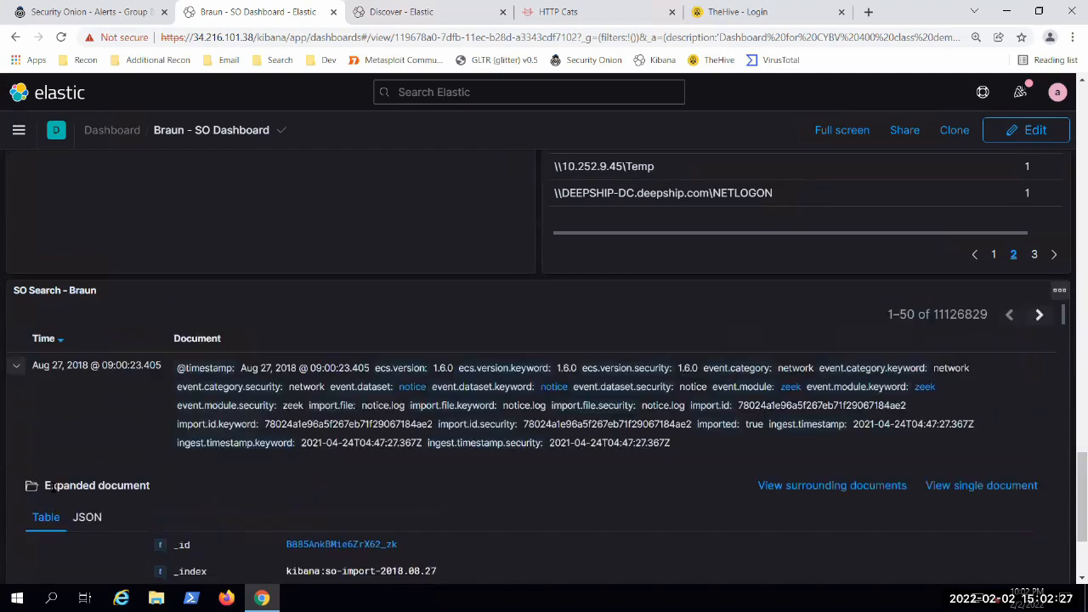
click(16, 366)
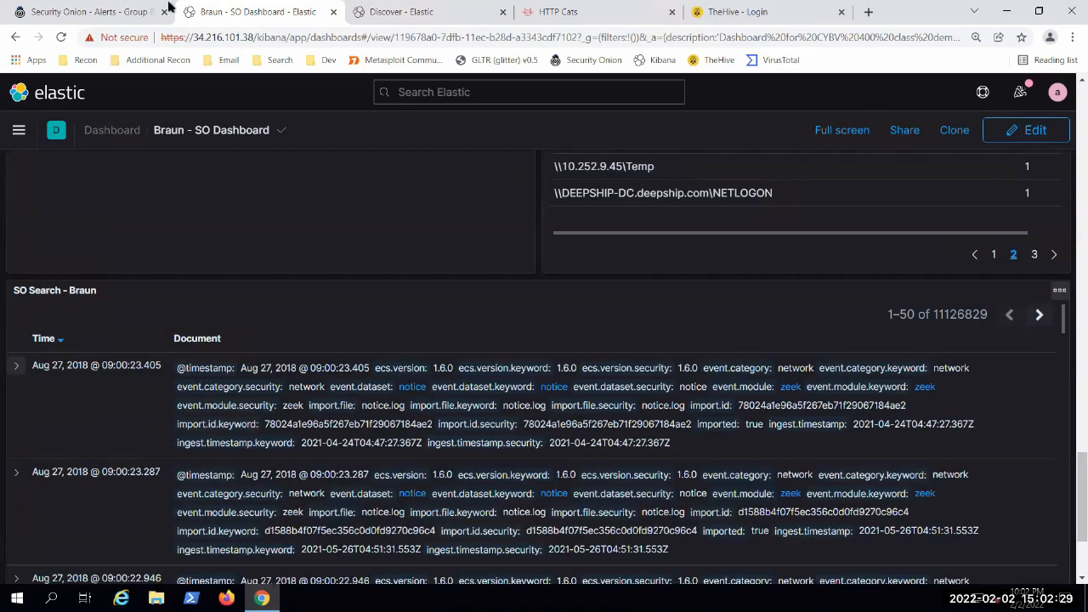
Step: Compare Security Onion's grouped alerts with the dashboard's RDP Users and SMB Paths panels, ending on the dashboard
scroll(370, 332, up, 3)
key(ctrl+shift+Tab)
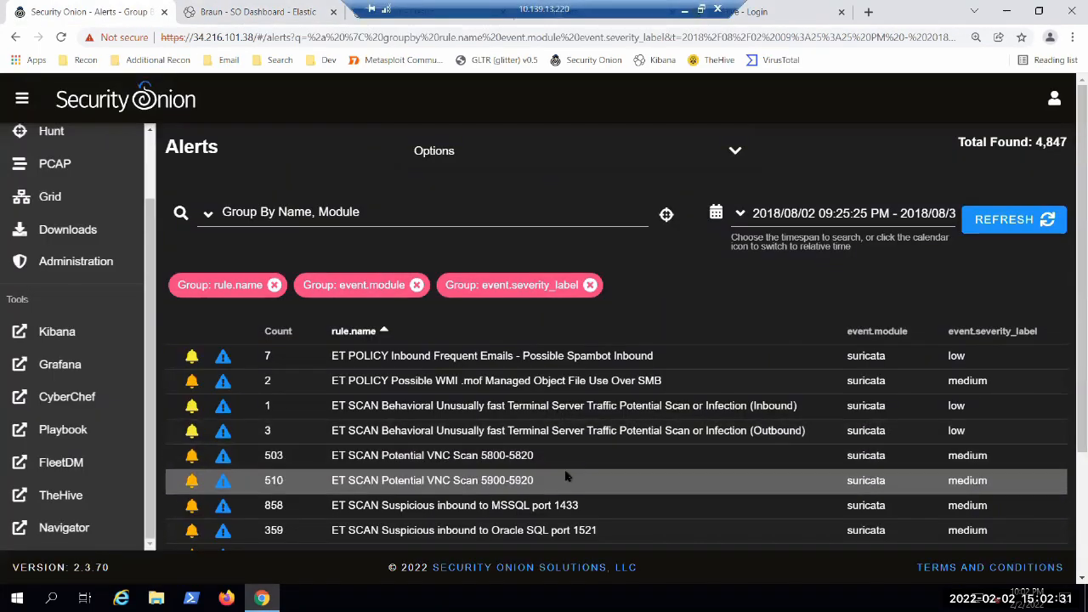
scroll(561, 433, down, 1)
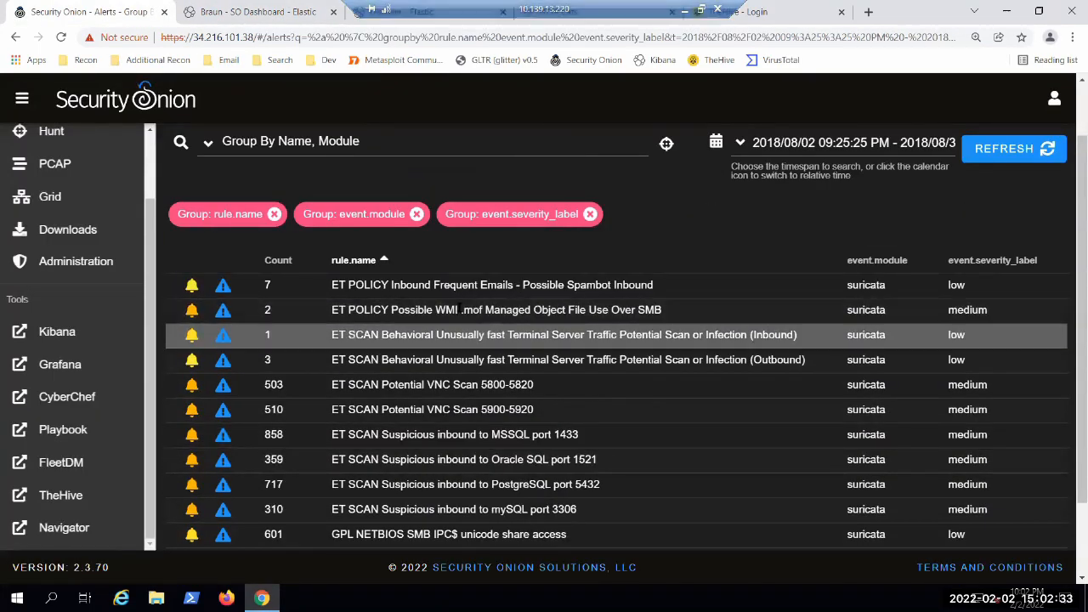
click(275, 16)
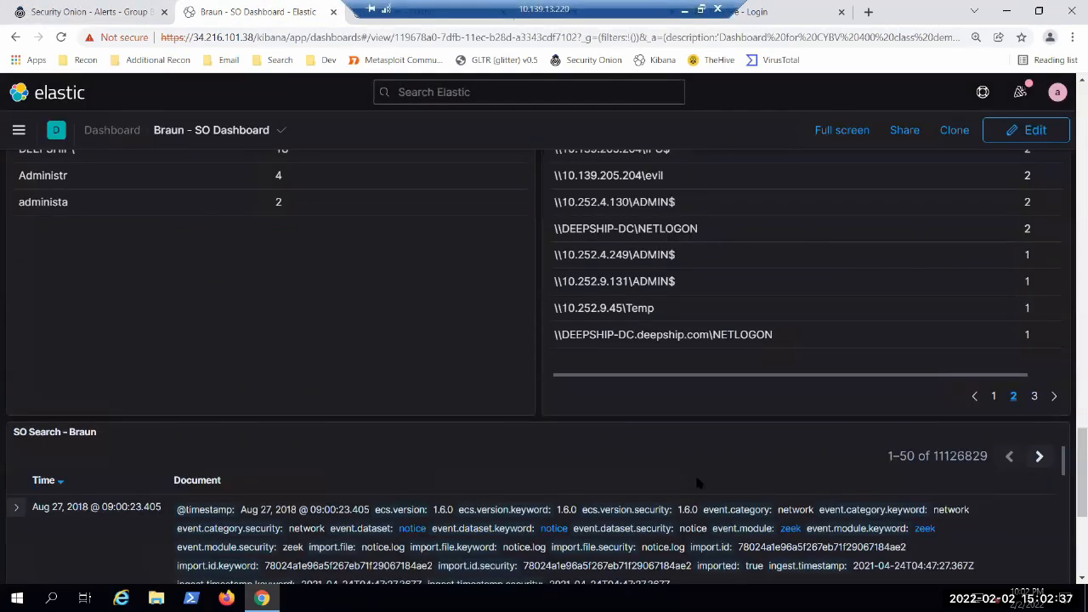
click(92, 13)
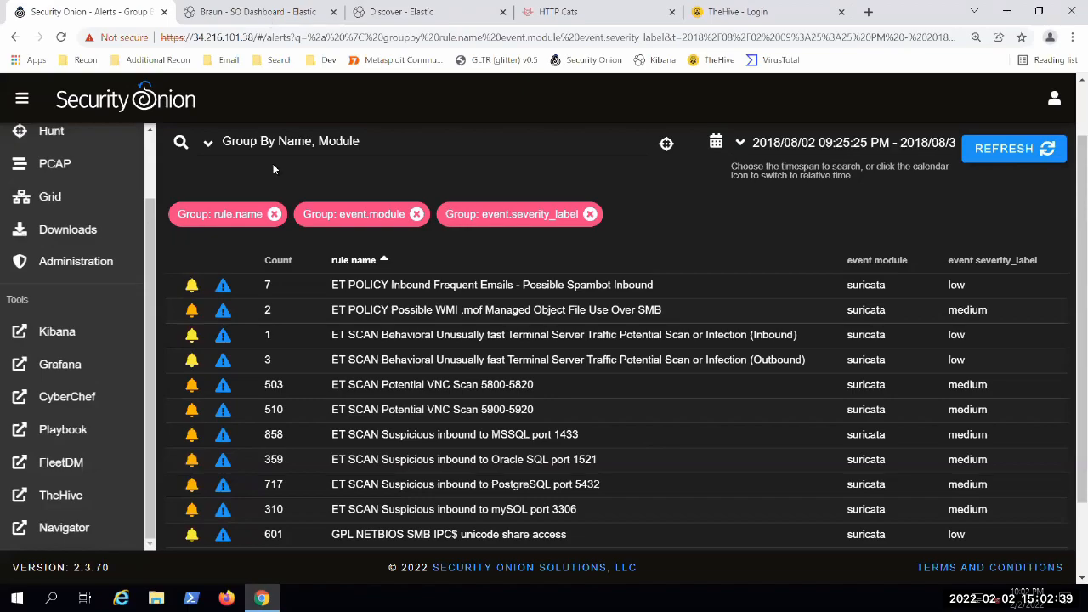
click(267, 16)
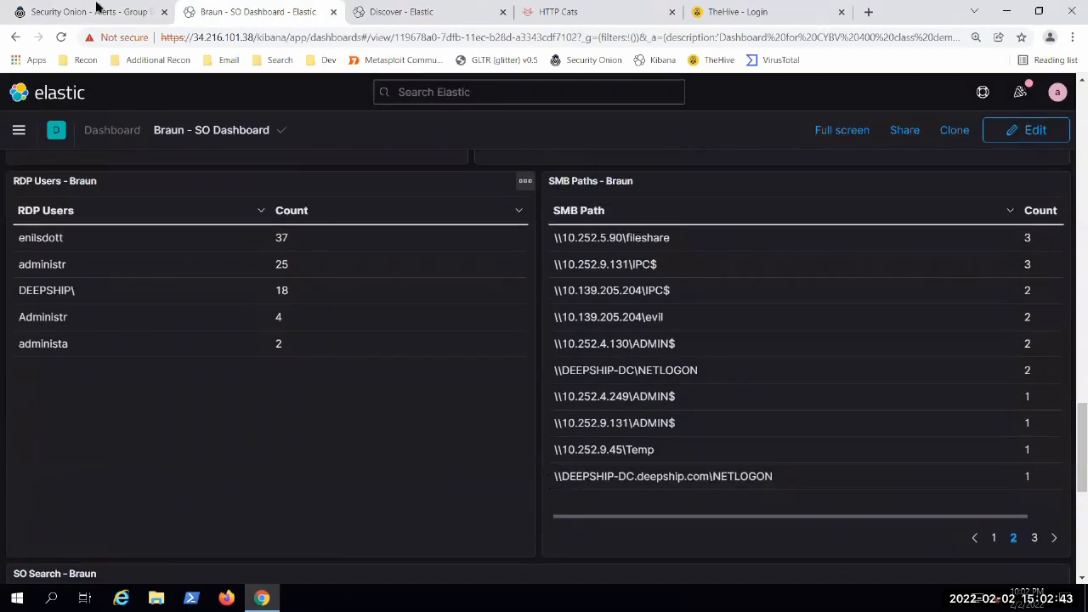
click(38, 10)
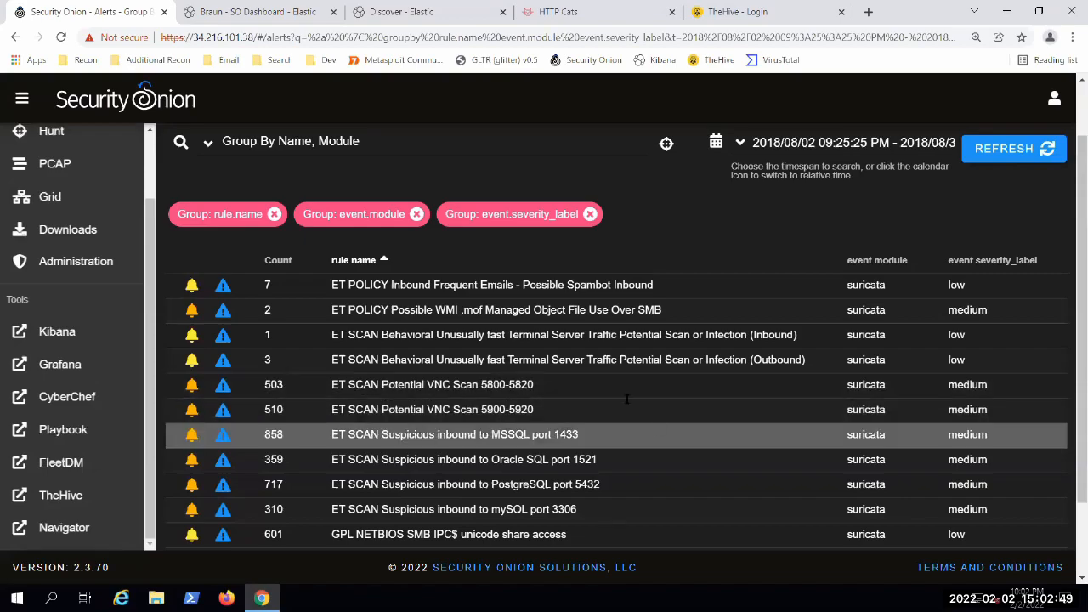
click(227, 8)
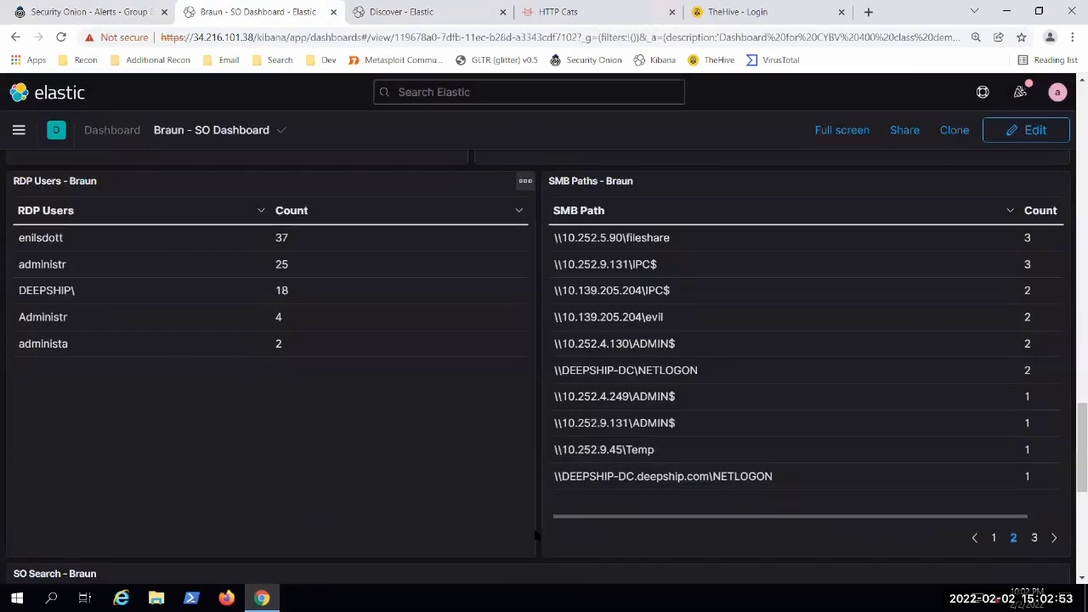
Step: Show the second page of entries in the dashboard's File Names panel
scroll(535, 534, up, 5)
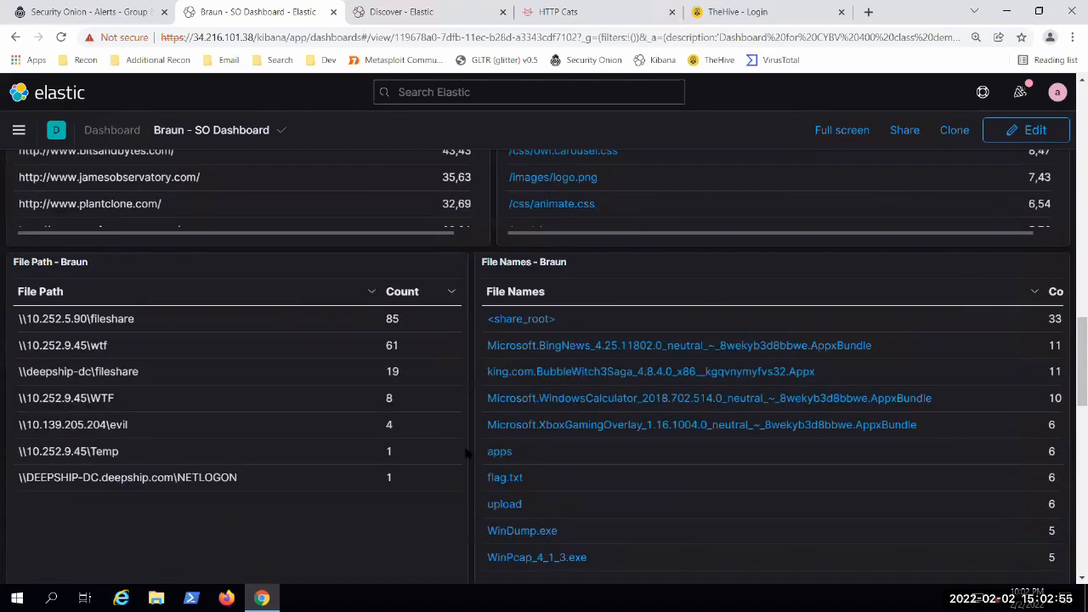
scroll(466, 459, up, 1)
scroll(466, 464, down, 2)
scroll(472, 501, up, 1)
scroll(478, 527, down, 1)
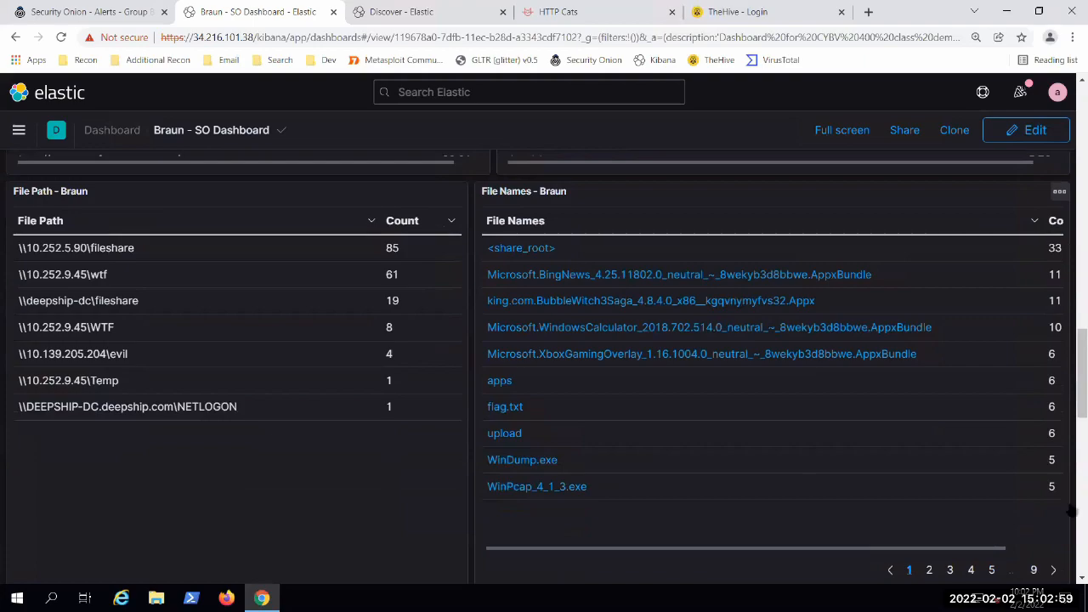
click(929, 572)
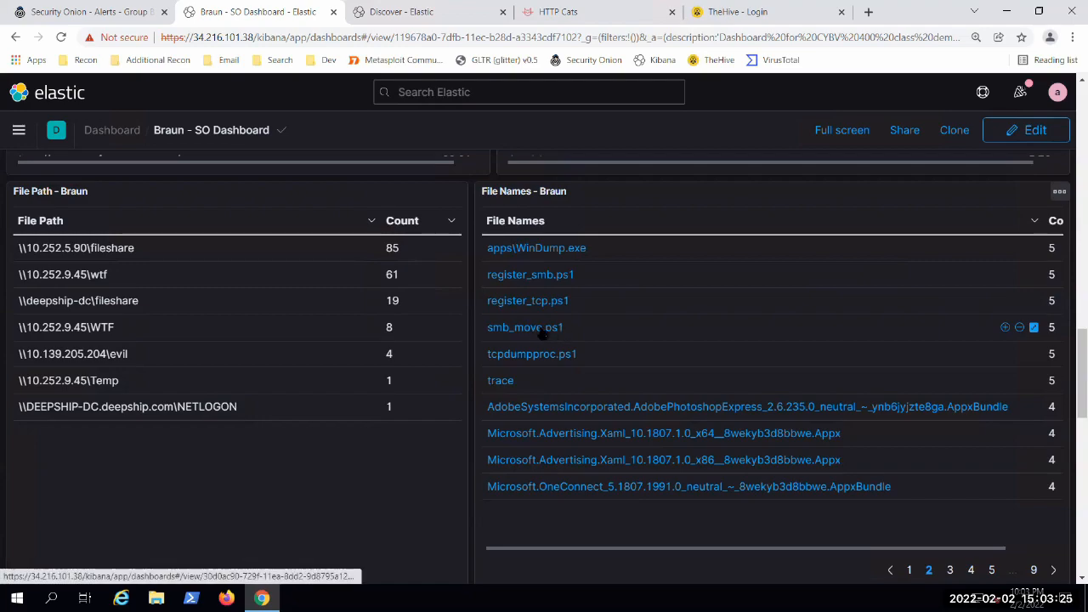
Step: Filter the dashboard for the file name smb_move.ps1 and examine the resulting Log Count Over Time chart
mouse_move(1006, 331)
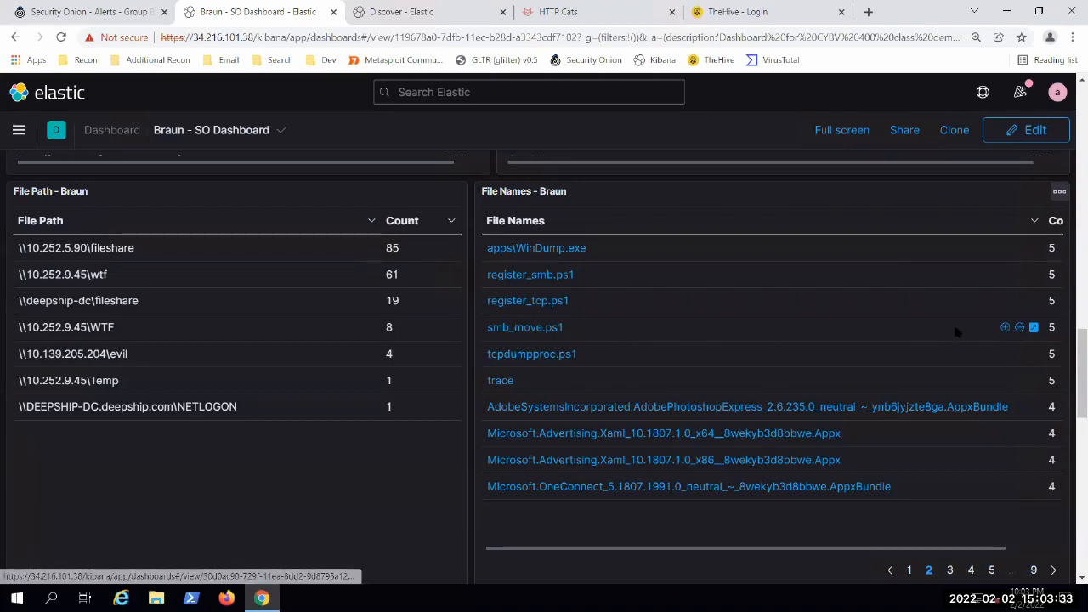
click(1004, 328)
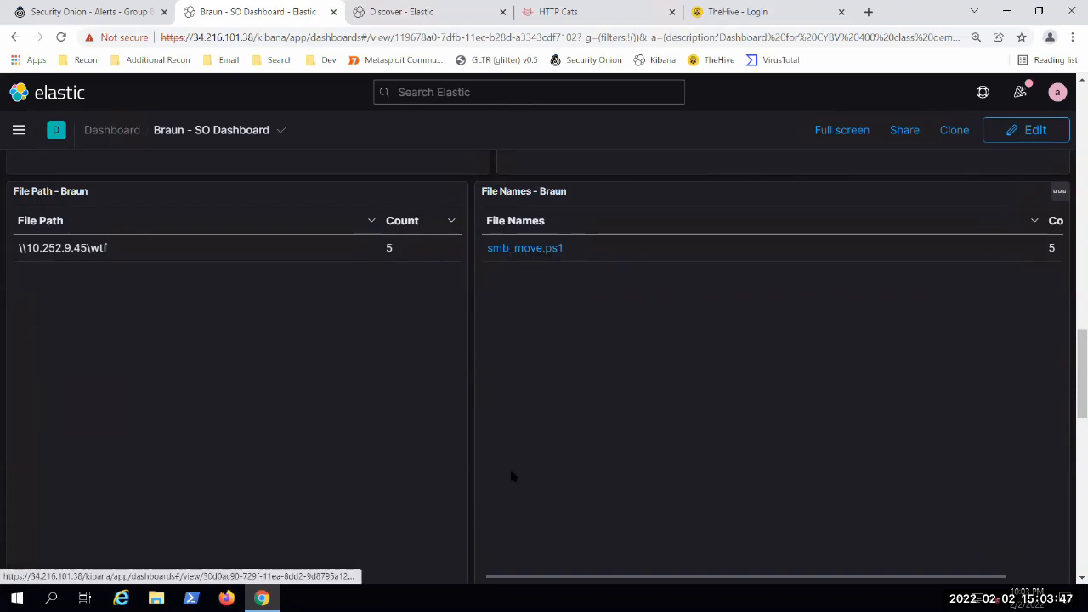
scroll(480, 514, up, 2)
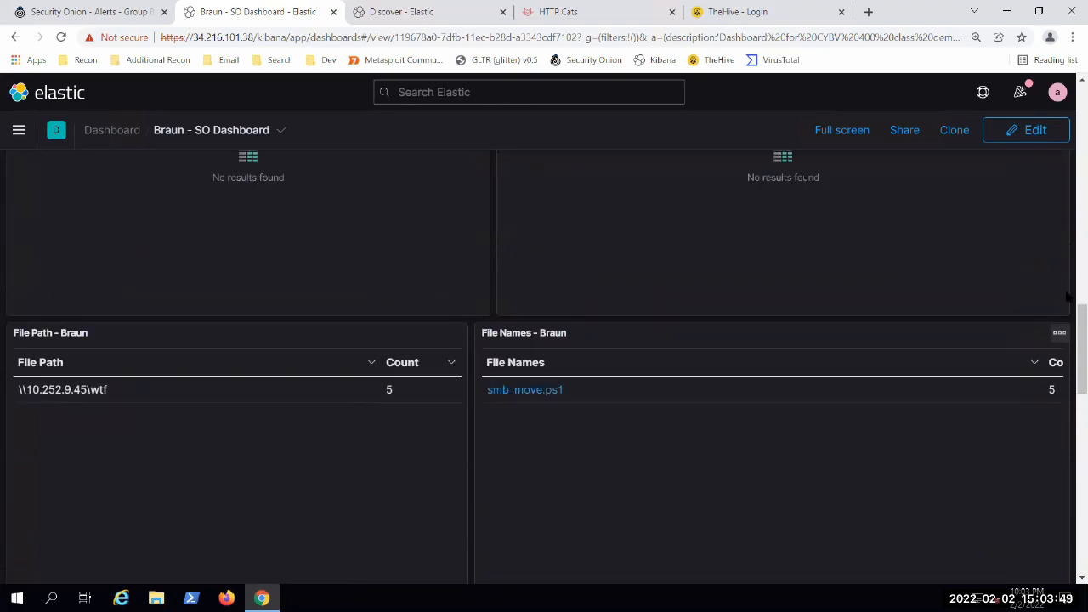
drag(1079, 340, 1069, 90)
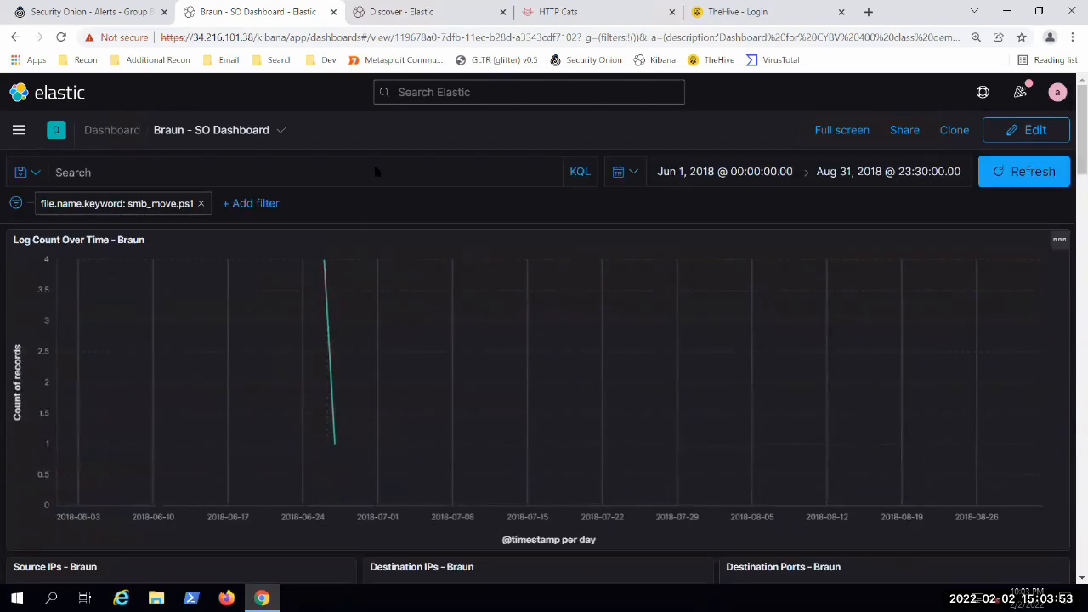
mouse_move(330, 321)
Step: Examine the operator and field choices in the smb_move.ps1 filter's editor, and close it without making changes
click(137, 208)
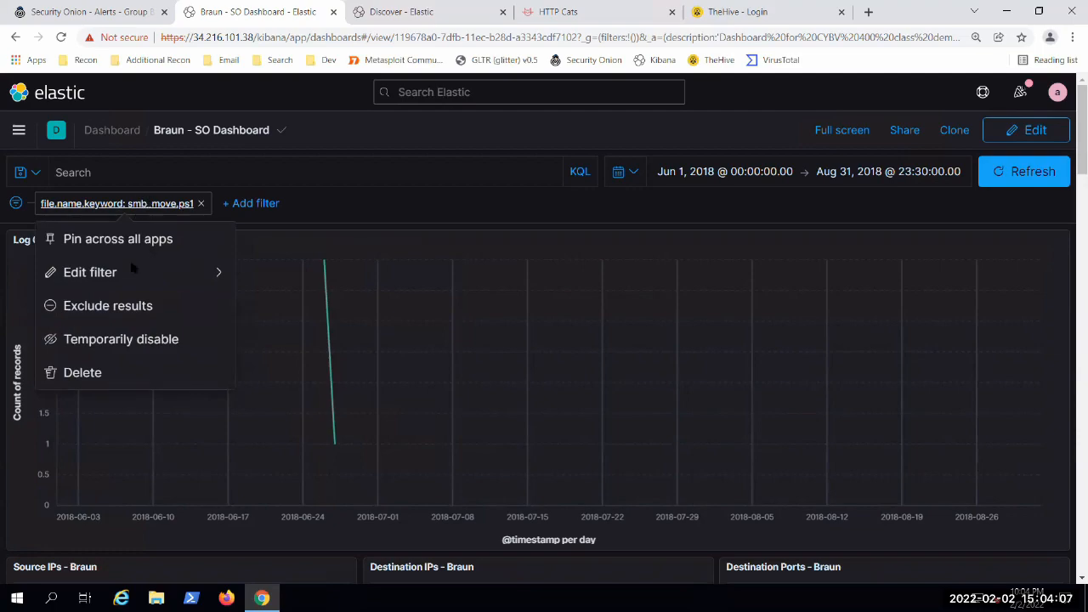
click(94, 273)
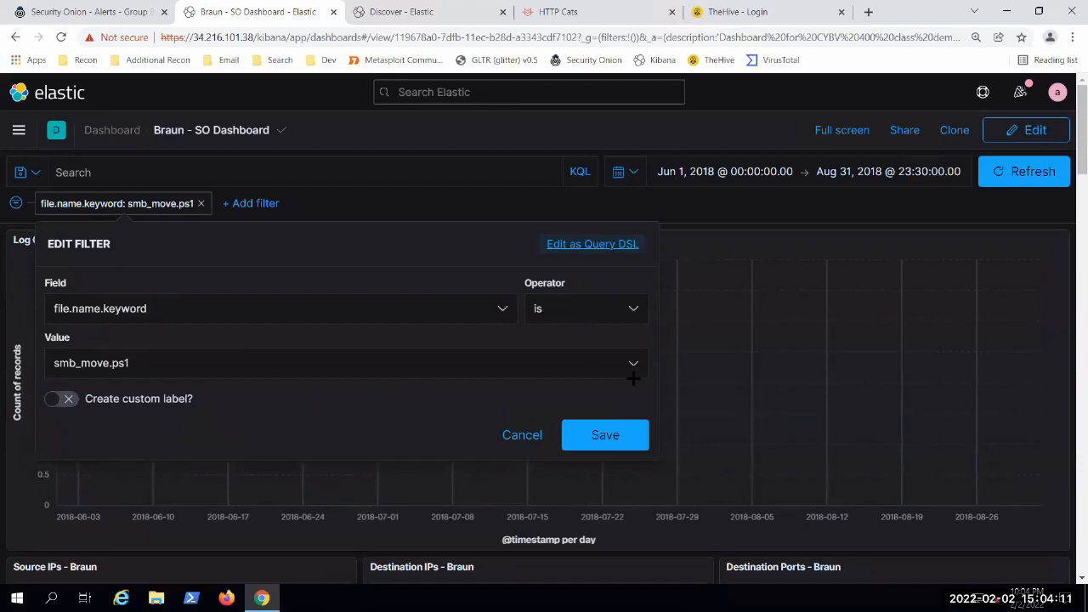
click(634, 315)
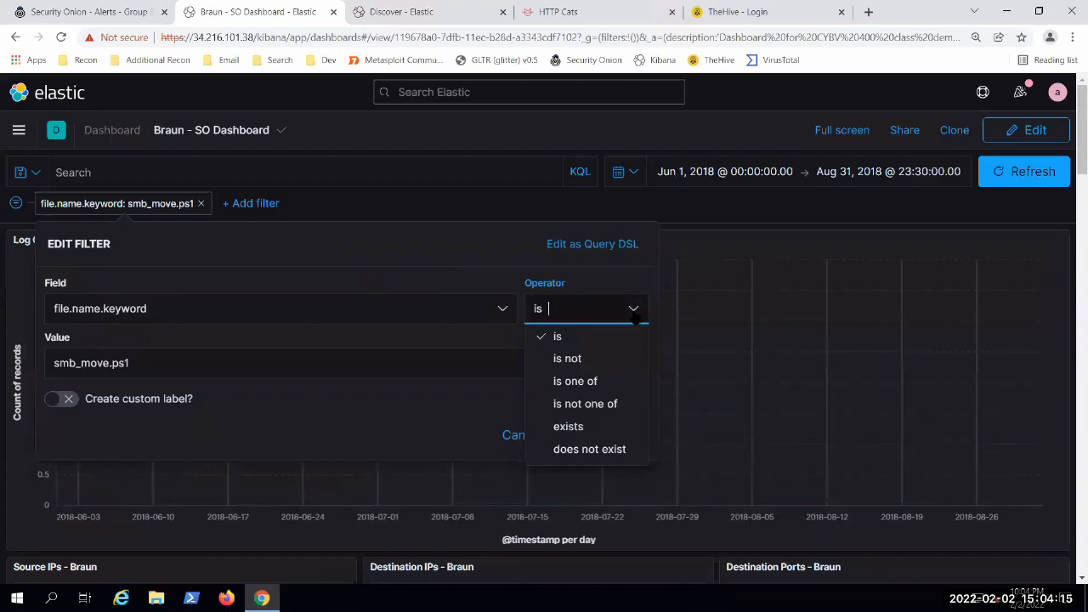
click(633, 311)
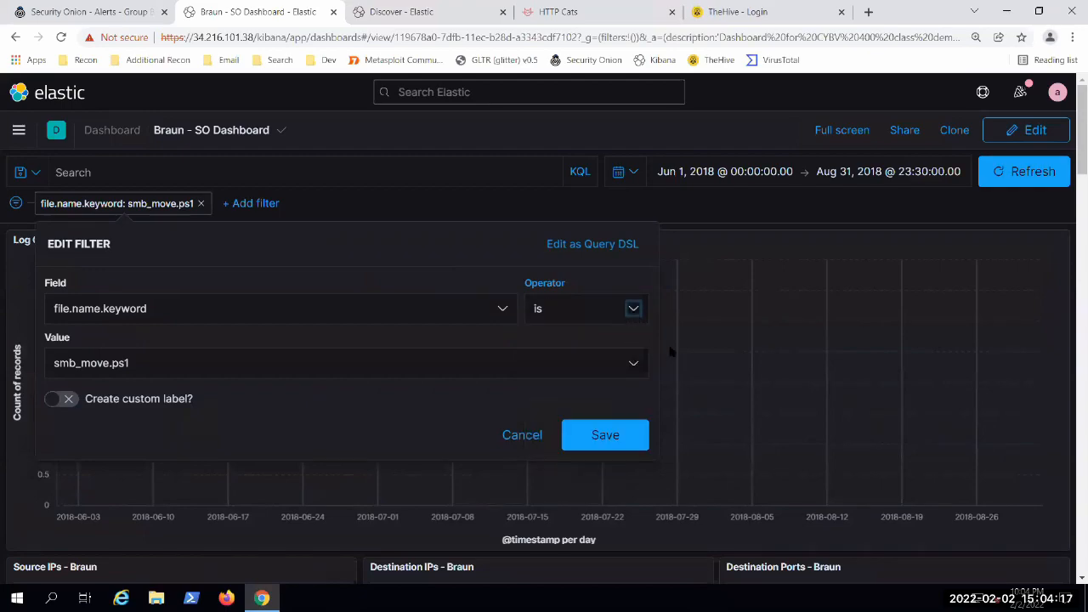
click(507, 313)
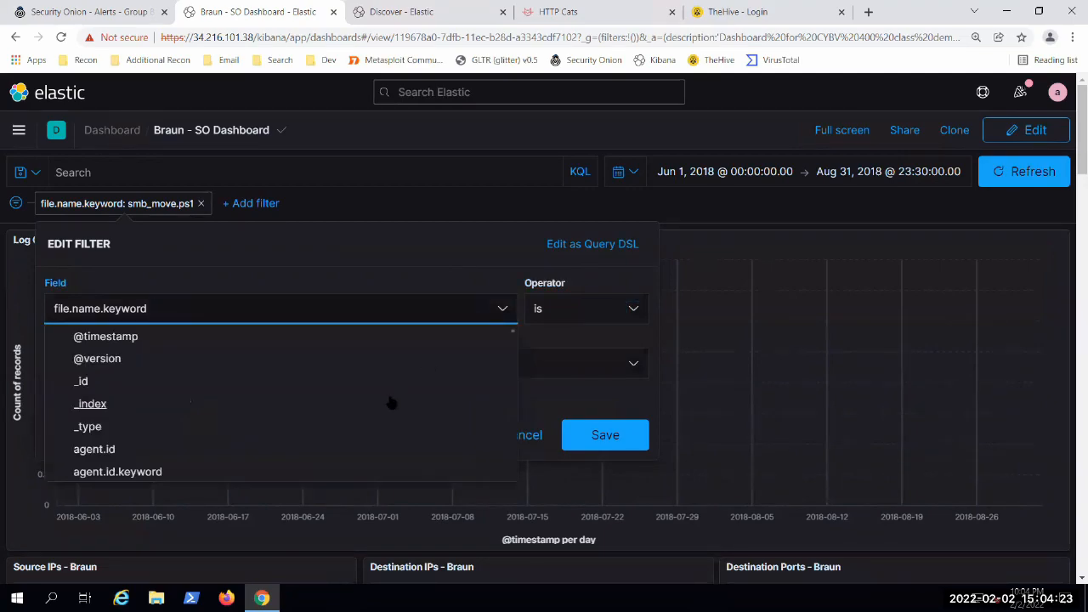
scroll(397, 392, down, 2)
scroll(394, 387, down, 10)
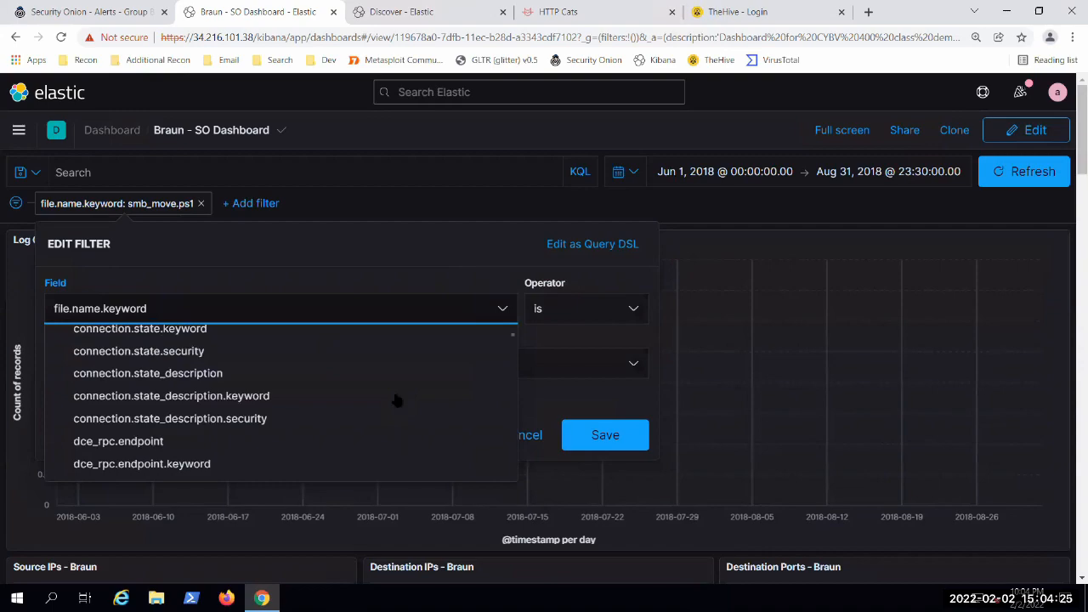
scroll(392, 400, down, 6)
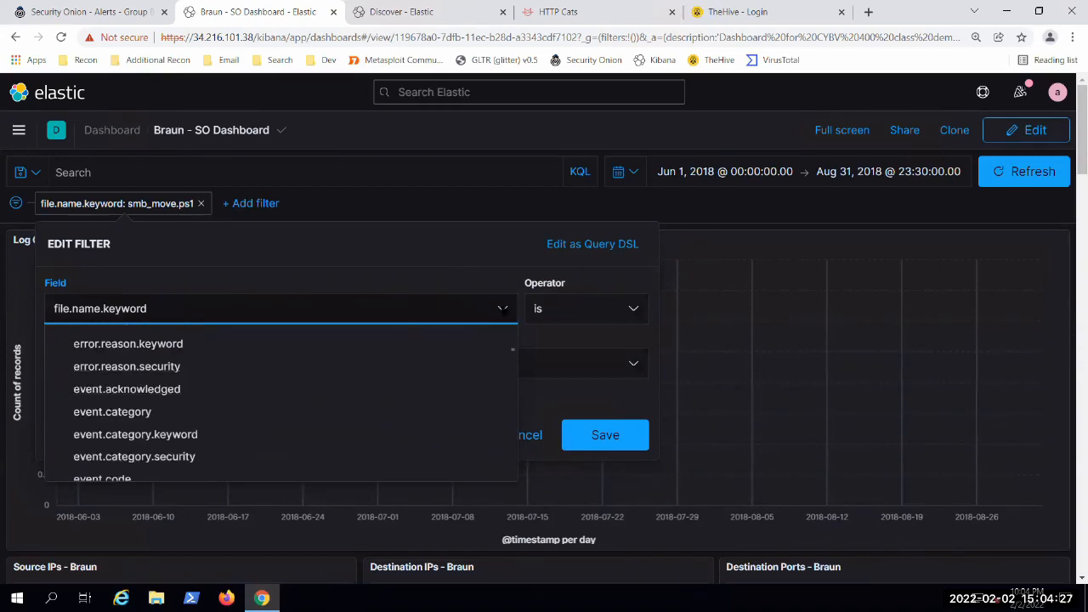
click(502, 308)
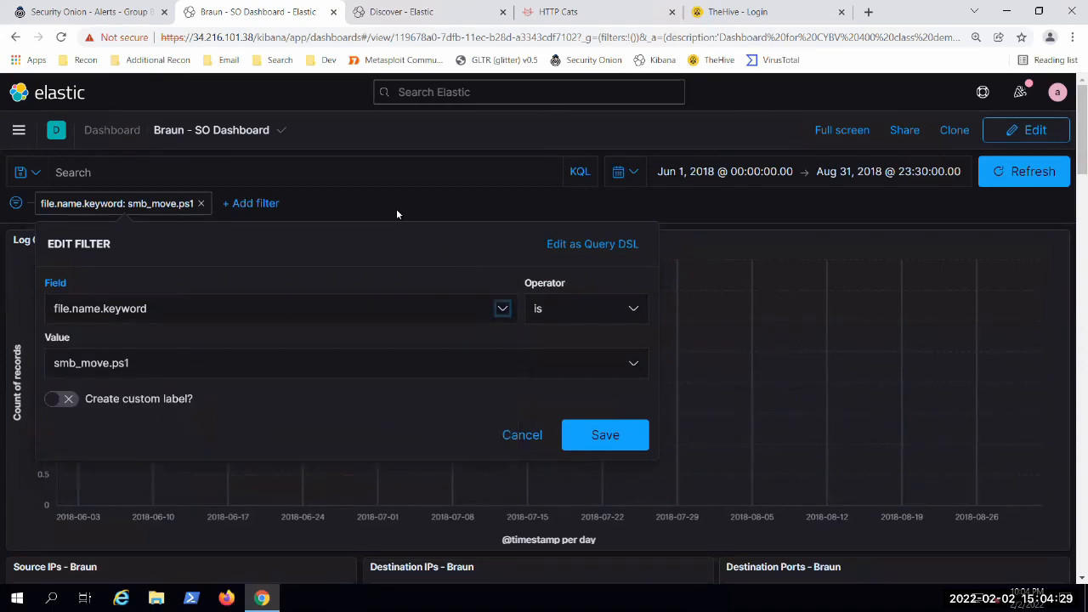
click(396, 214)
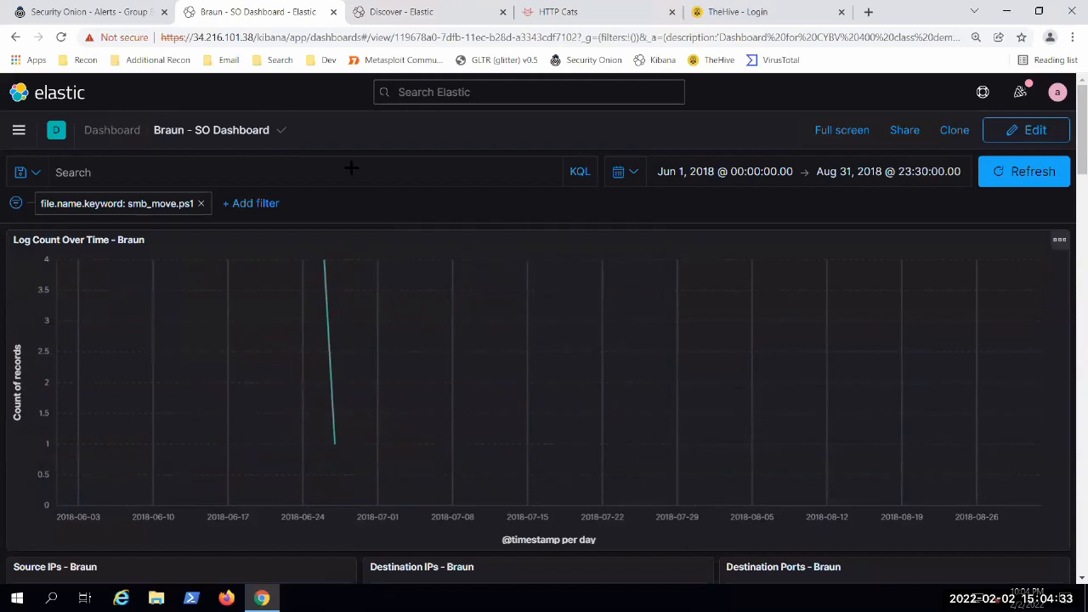
Step: Invert the file.name.keyword filter to exclude smb_move.ps1 results and look over the updated dashboard panels
scroll(365, 207, down, 3)
click(115, 204)
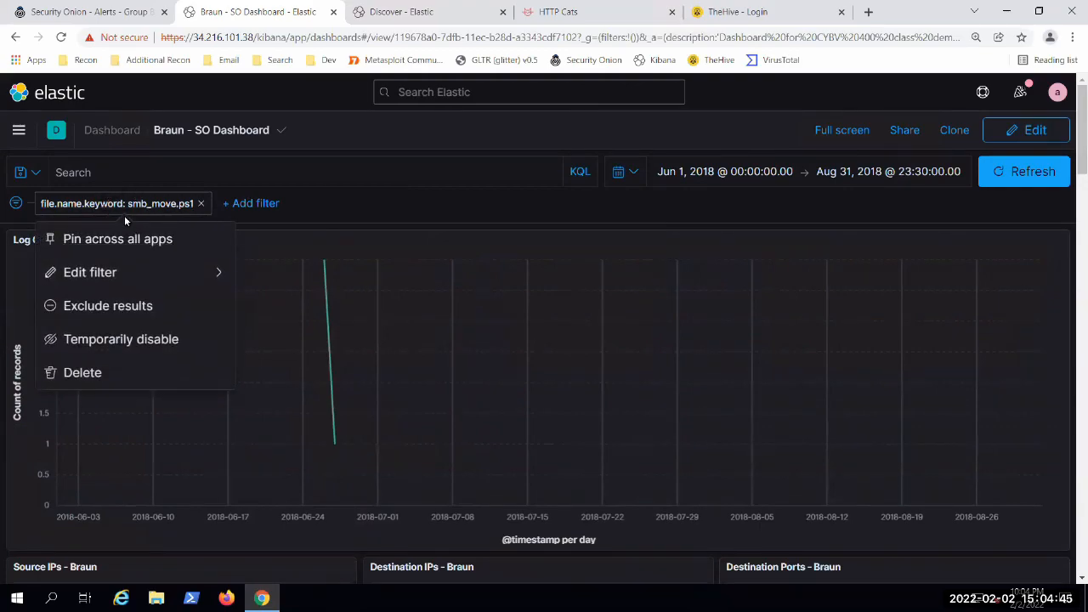
click(115, 308)
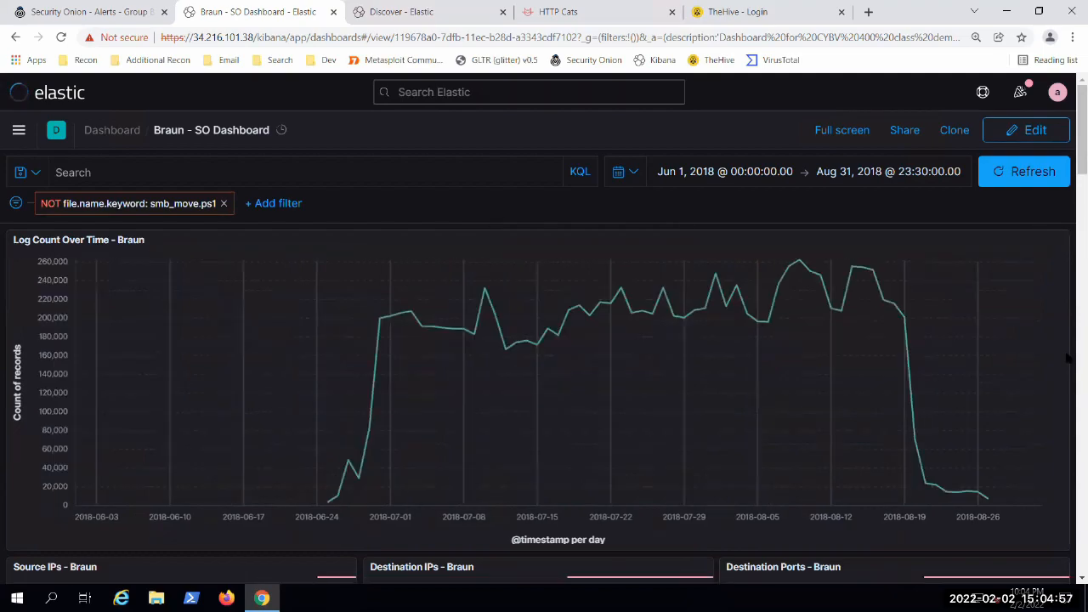
scroll(1067, 359, down, 2)
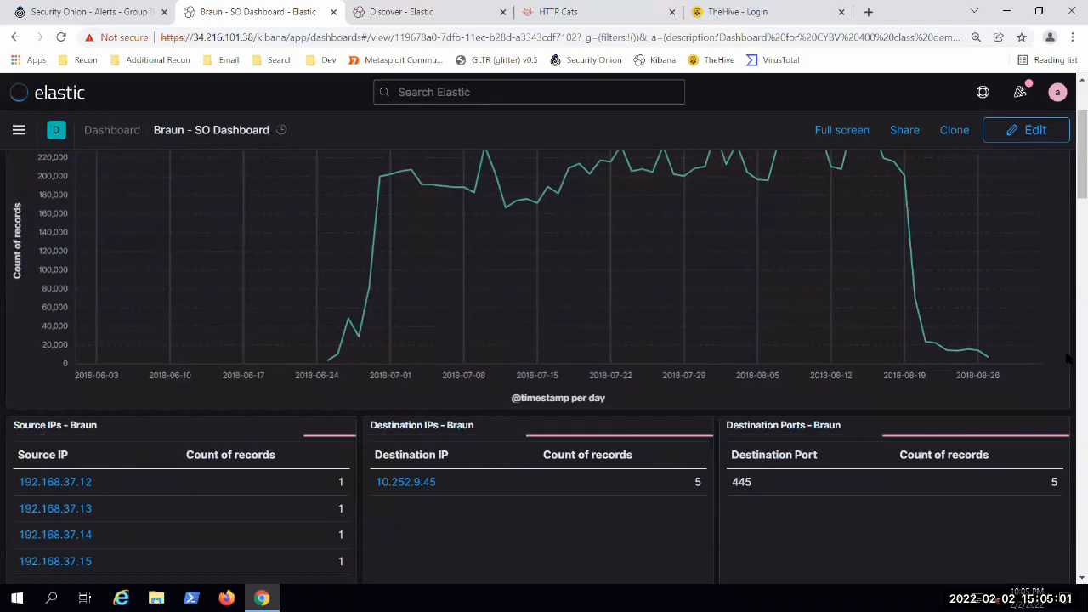
Step: Switch the dashboard's file.name.keyword filter back to including smb_move.ps1 results
scroll(1068, 359, down, 2)
scroll(1067, 366, up, 4)
scroll(1067, 365, down, 4)
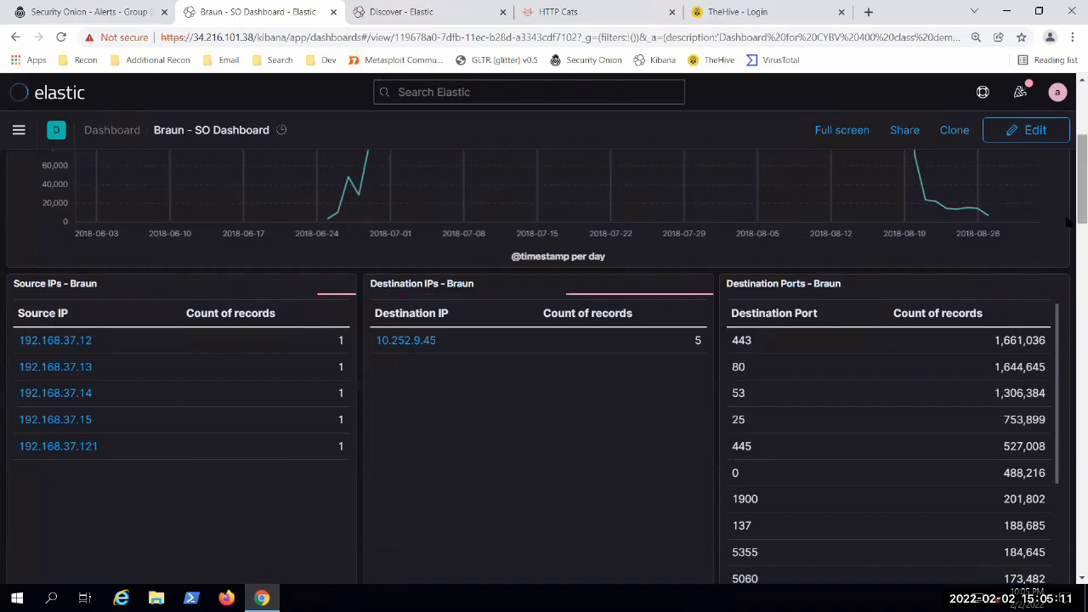
scroll(1069, 255, down, 5)
scroll(1068, 314, down, 4)
scroll(626, 255, up, 12)
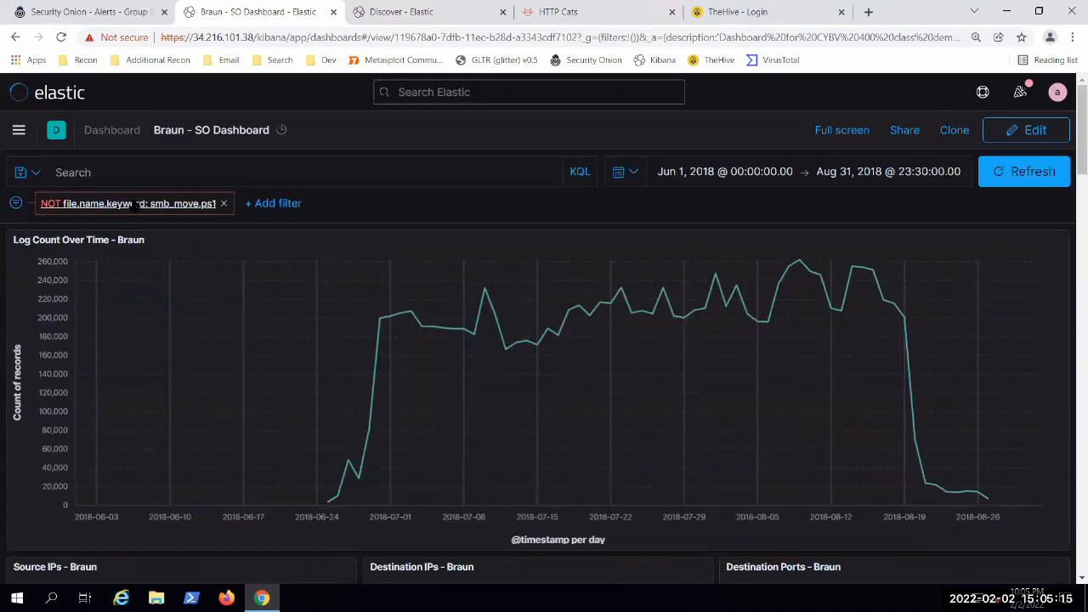
click(131, 204)
click(86, 308)
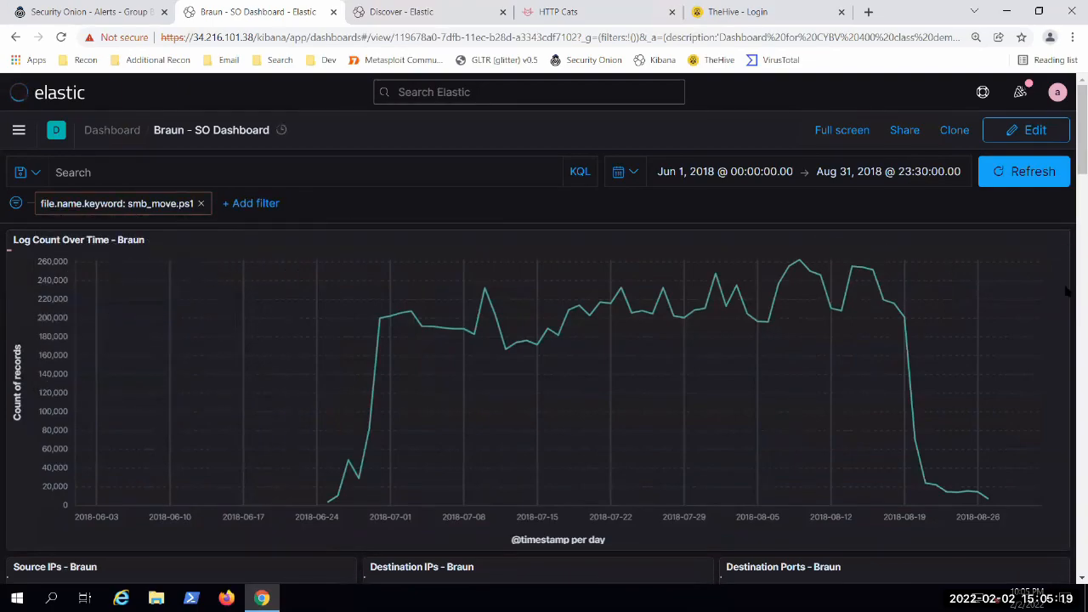
Step: Examine the source IP, destination IP, destination port, HTTP and file panels under the smb_move.ps1 filter
scroll(1068, 307, down, 3)
scroll(1068, 308, down, 1)
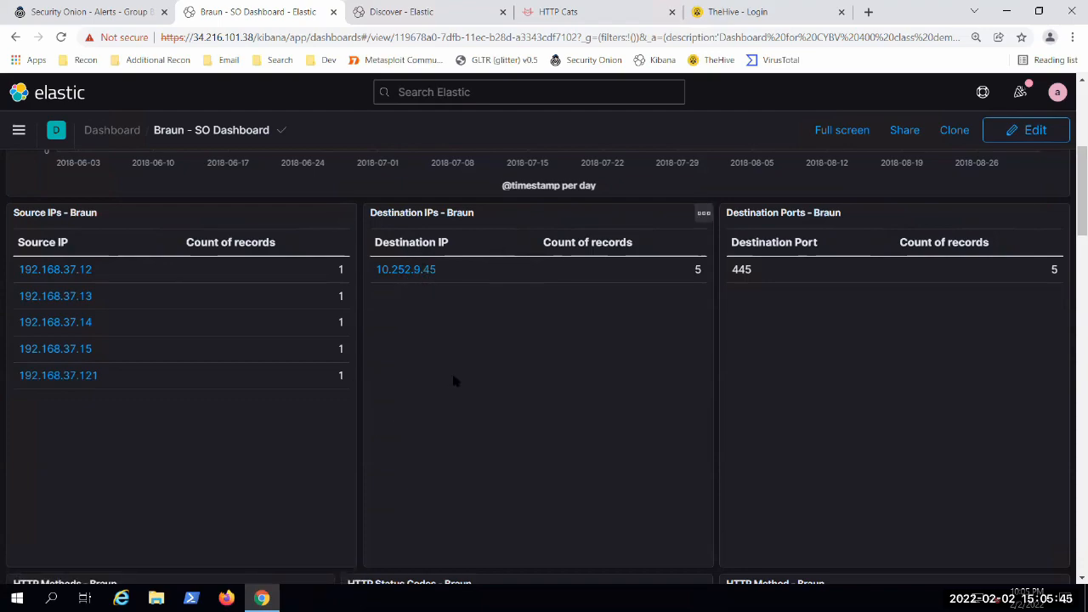
scroll(446, 367, down, 1)
scroll(434, 441, up, 1)
scroll(340, 400, down, 3)
scroll(357, 312, down, 2)
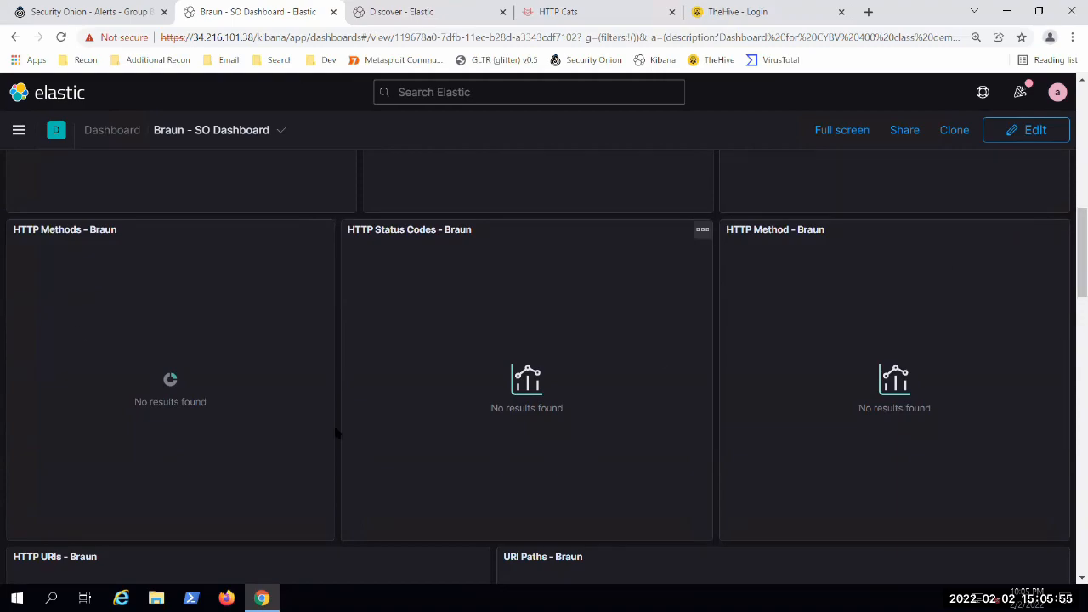
scroll(488, 267, down, 6)
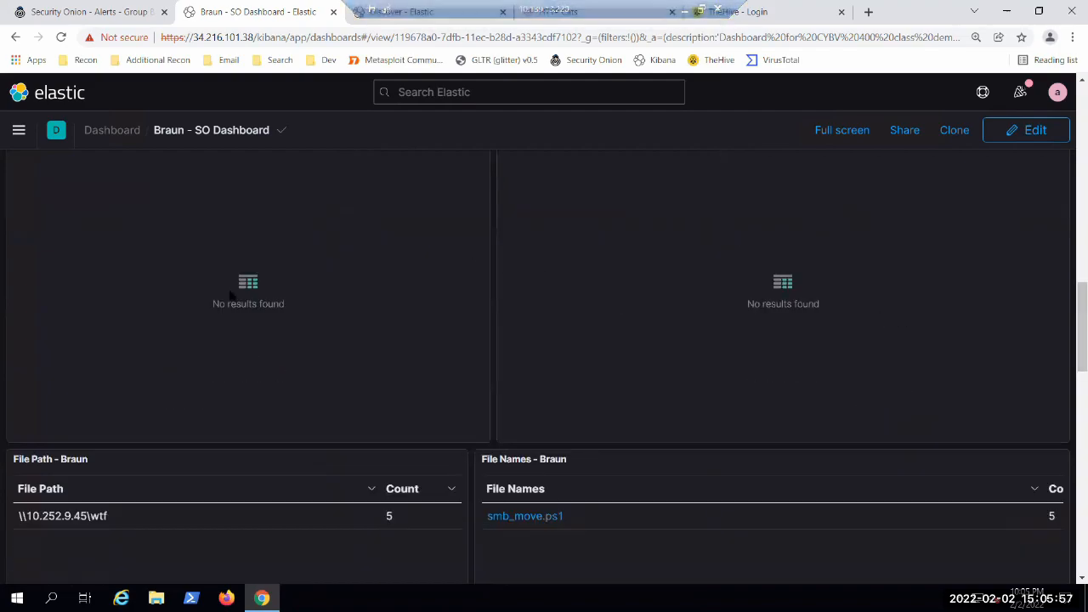
scroll(255, 247, down, 3)
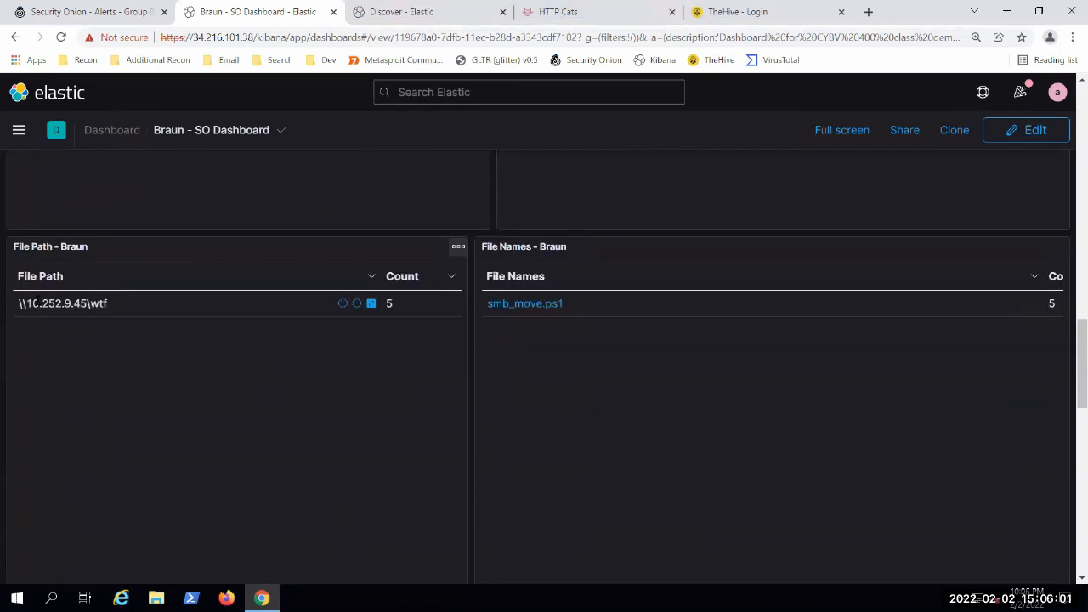
Step: Highlight the network share path \\10.252.9.45\wtf in the File Path panel to point it out
drag(27, 303, 113, 310)
click(93, 398)
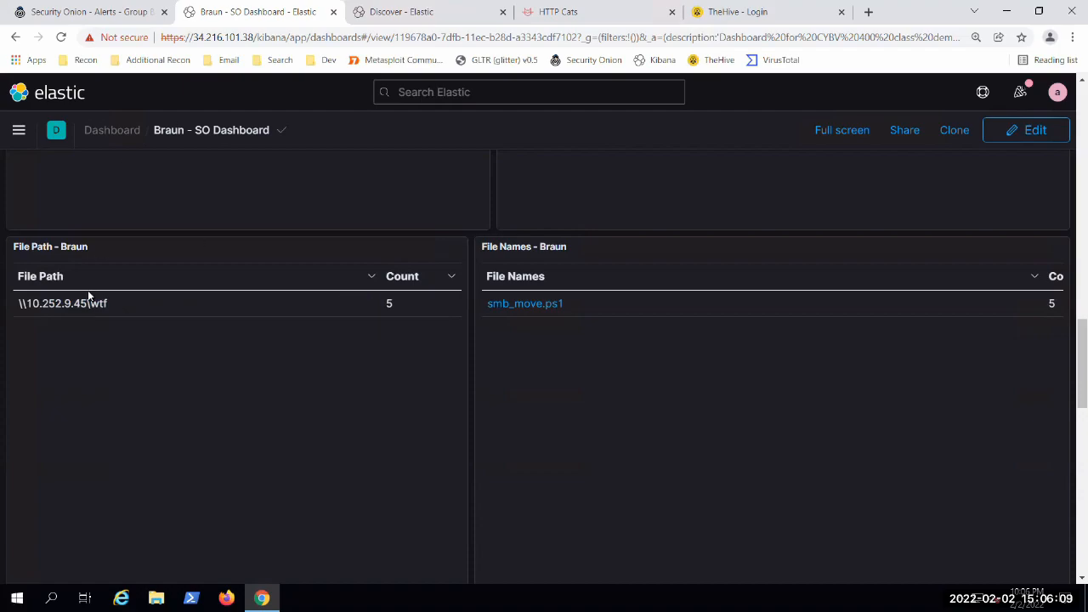
drag(25, 304, 107, 315)
click(78, 357)
drag(108, 303, 48, 303)
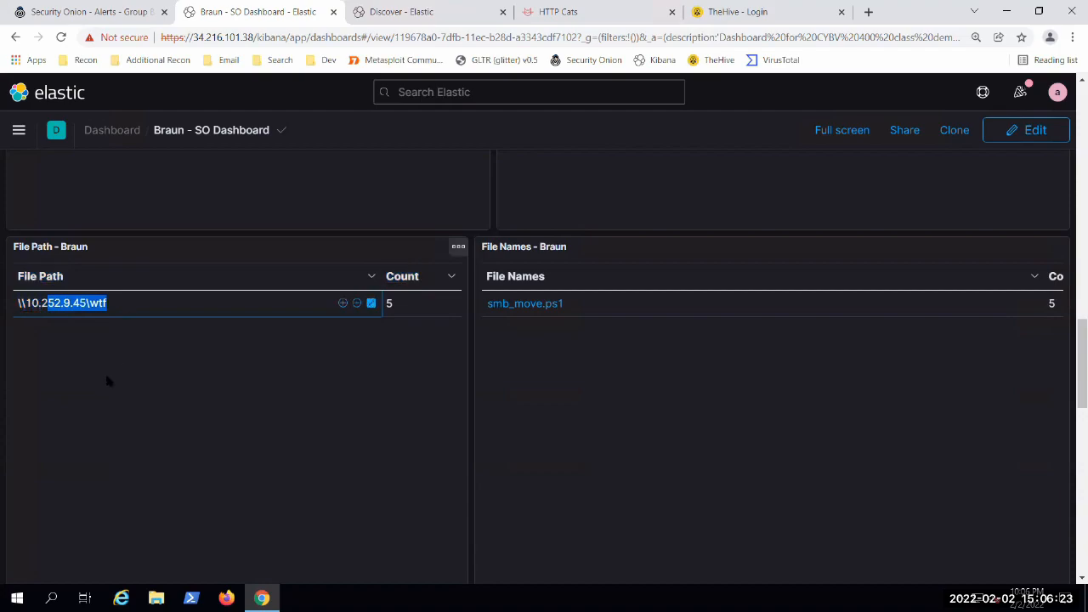
click(103, 333)
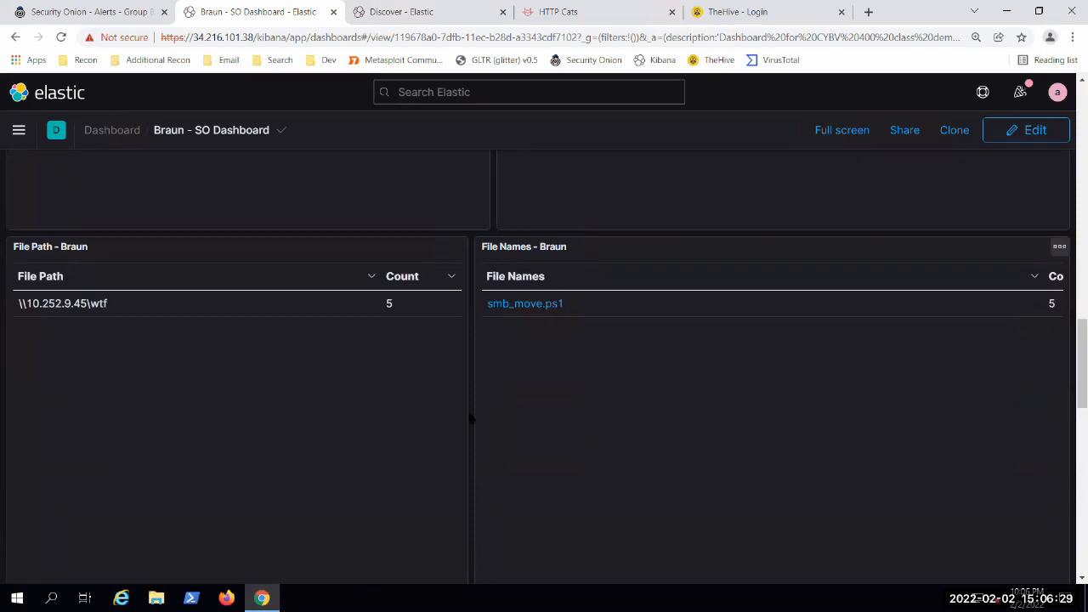
scroll(464, 420, down, 3)
scroll(464, 421, up, 2)
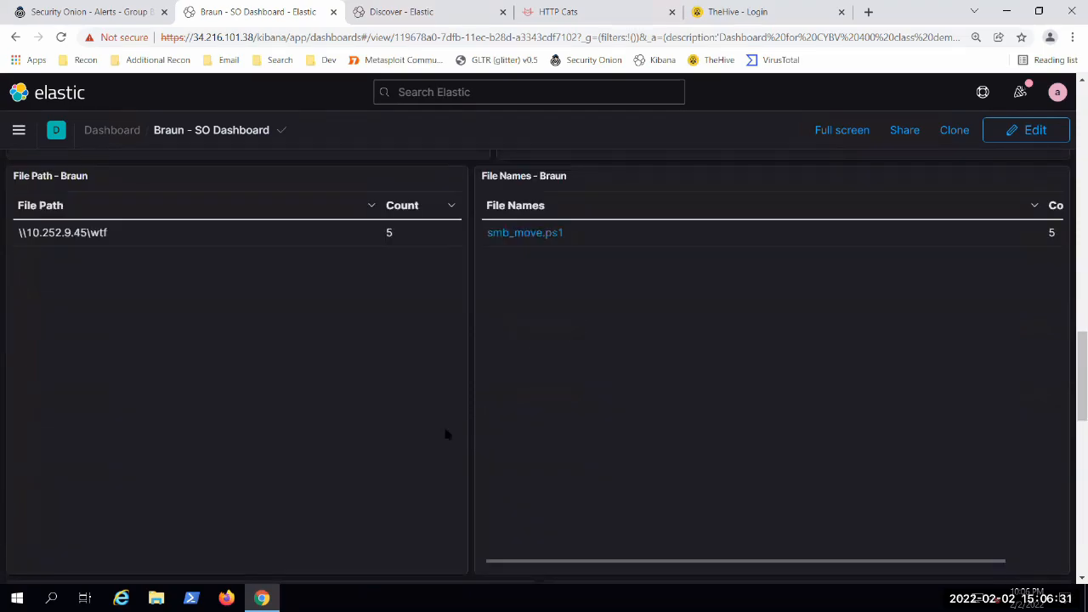
scroll(447, 437, up, 1)
mouse_move(100, 313)
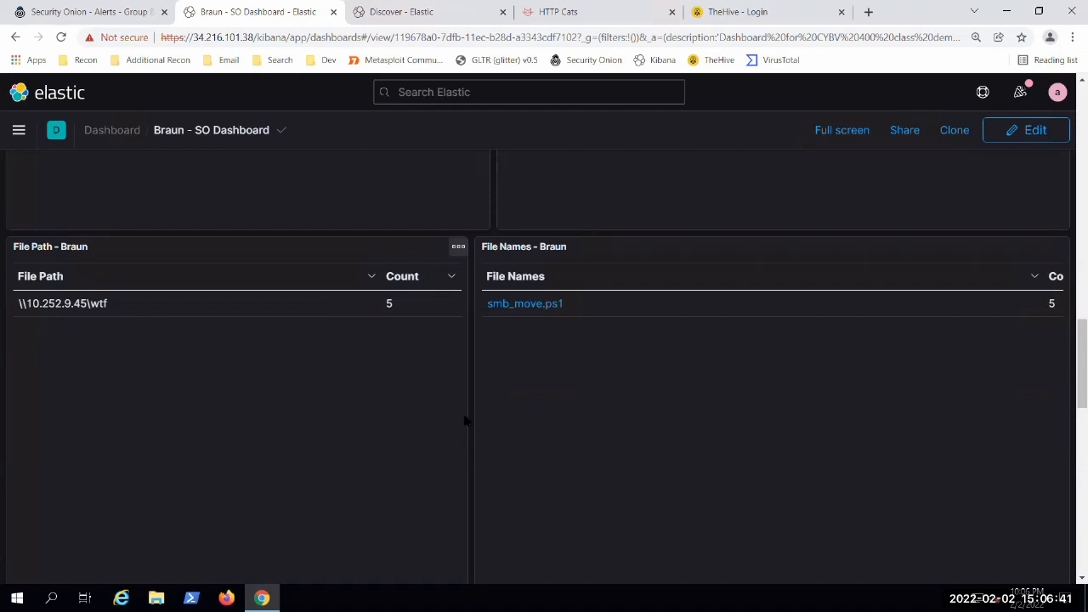
scroll(464, 423, down, 5)
scroll(468, 400, up, 6)
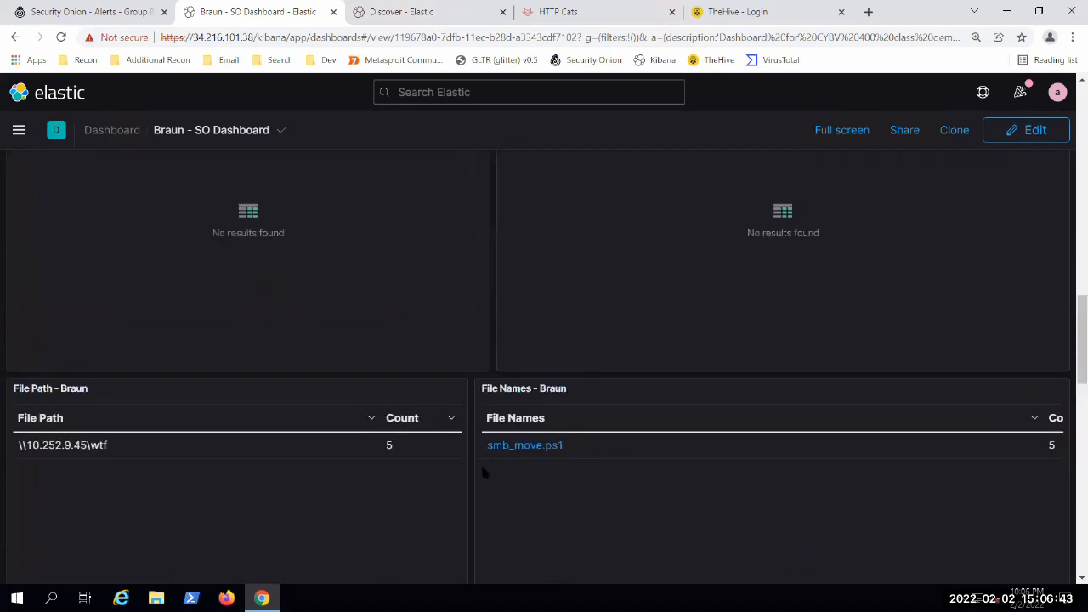
scroll(486, 510, down, 2)
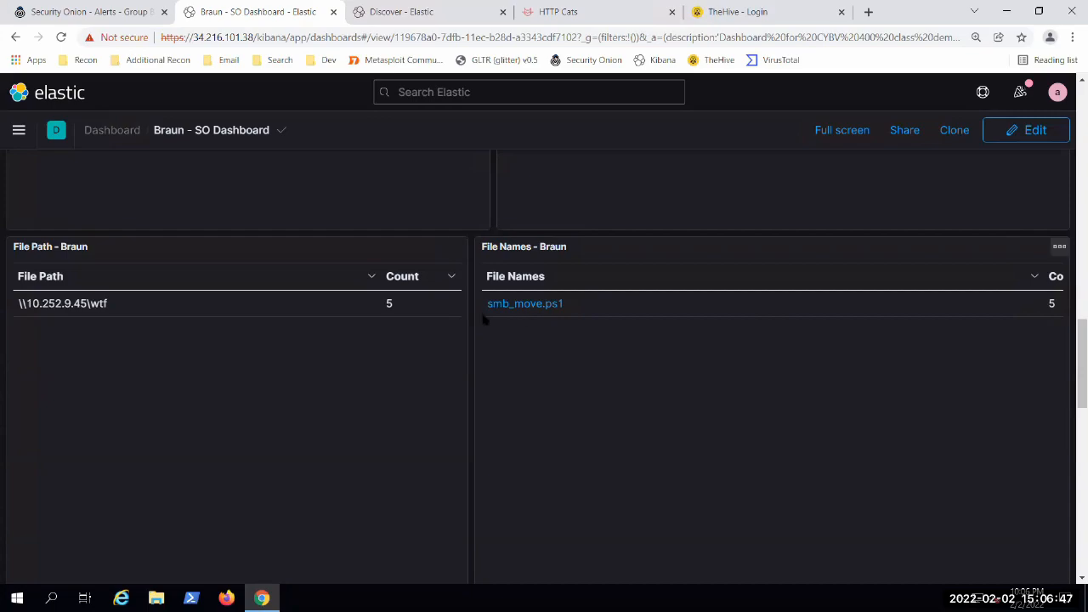
scroll(451, 342, down, 2)
scroll(462, 361, up, 2)
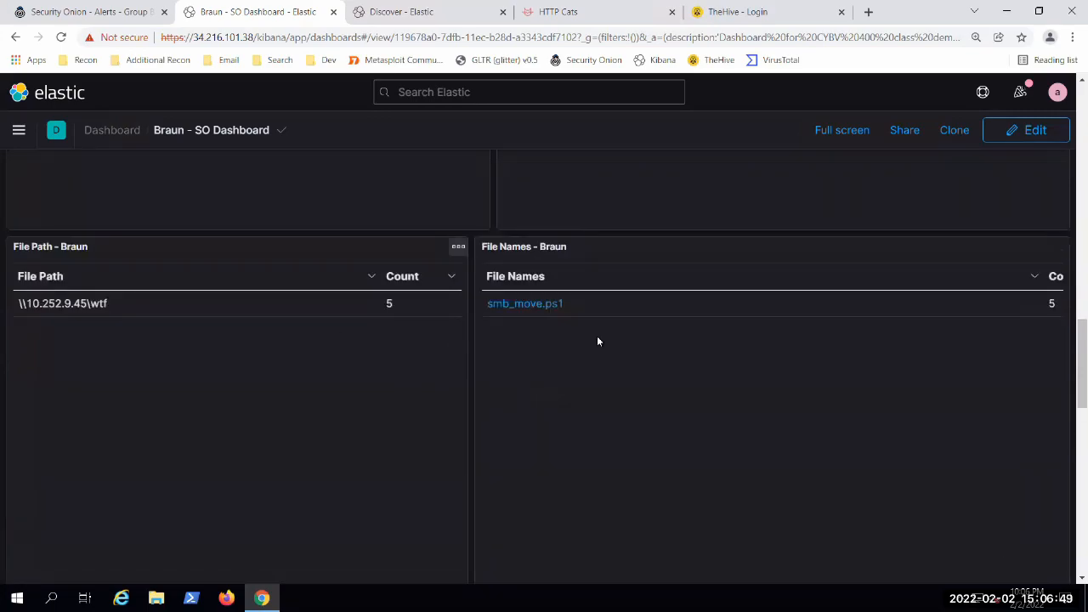
Step: Expand the Jun 27, 2018 @ 00:00:04.506 event in the SO Search panel
scroll(454, 374, down, 3)
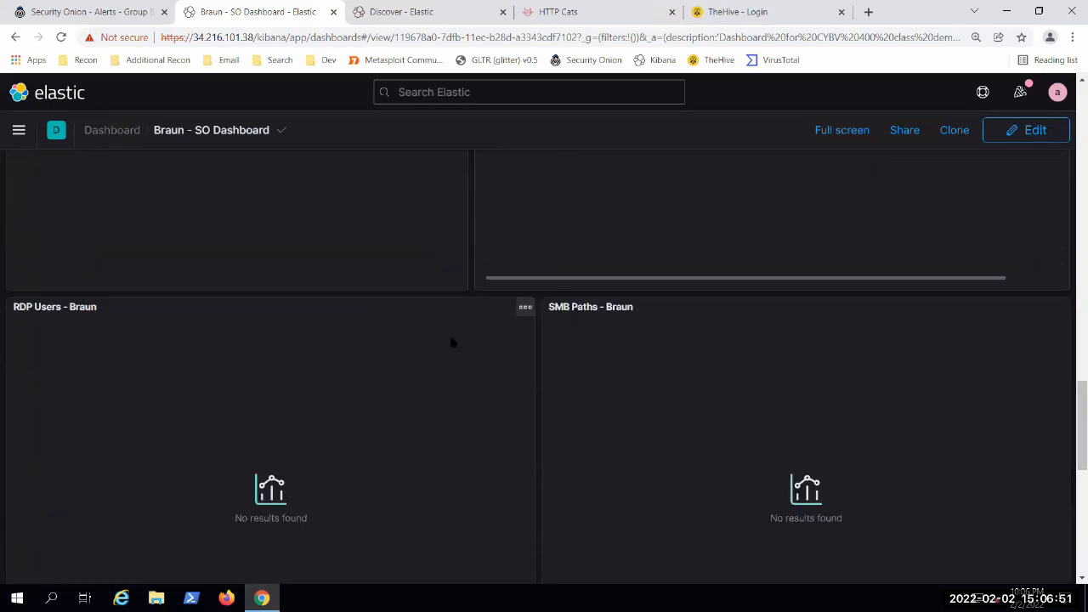
scroll(450, 294, down, 8)
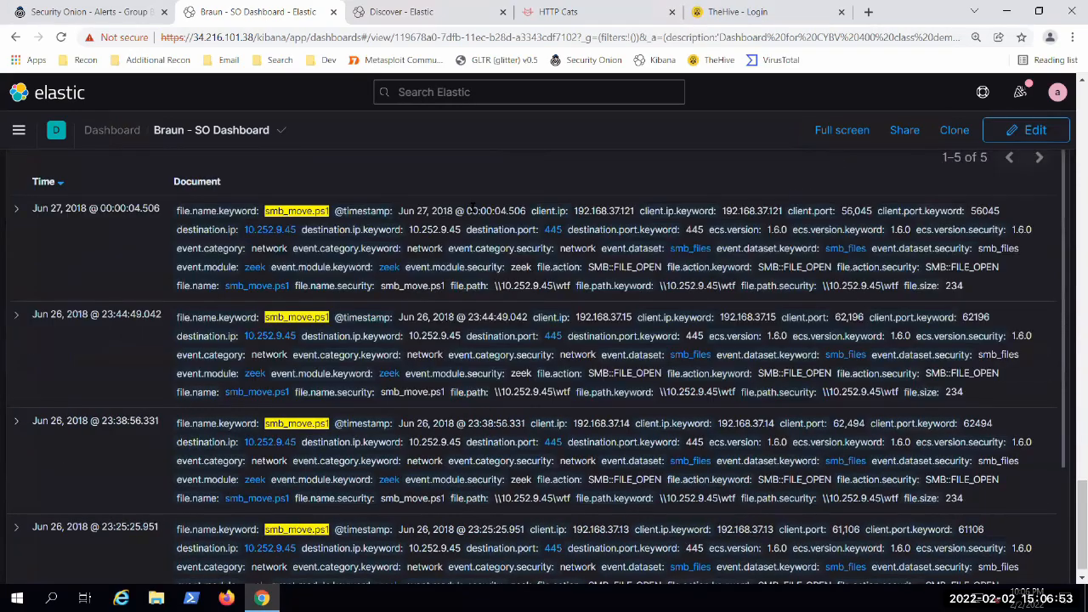
scroll(24, 411, up, 2)
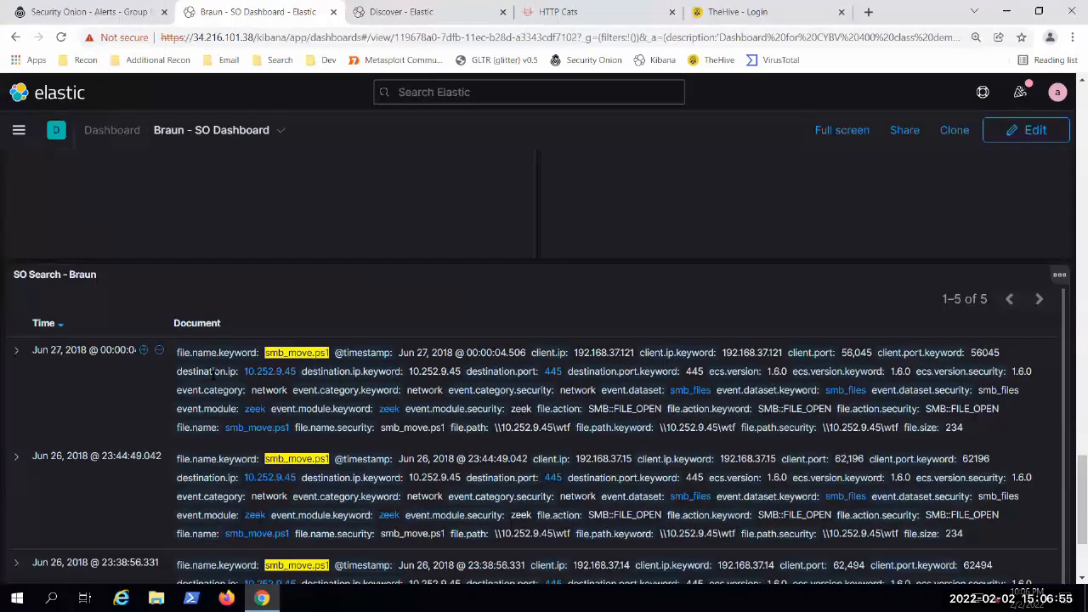
click(15, 353)
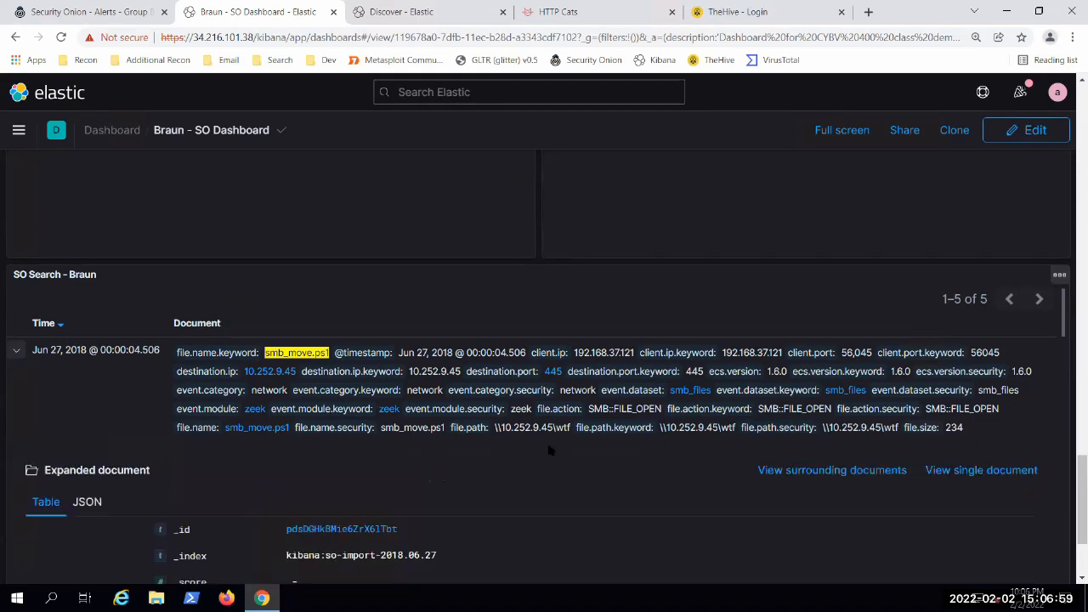
Step: Examine the expanded event's client, destination and event fields, highlighting event.category and its value
scroll(548, 451, down, 2)
scroll(548, 452, down, 1)
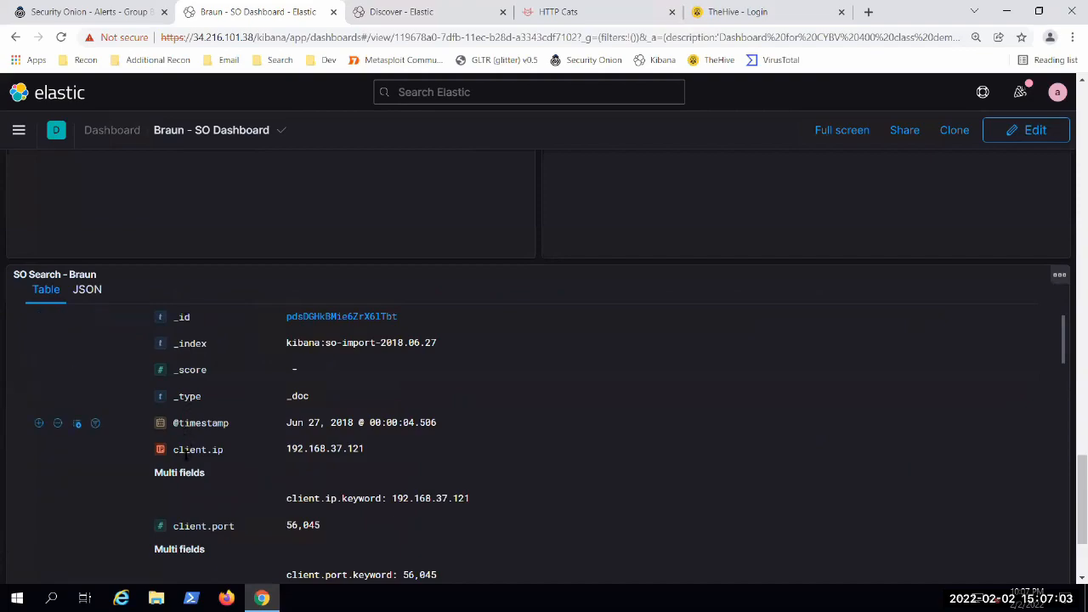
scroll(197, 378, down, 3)
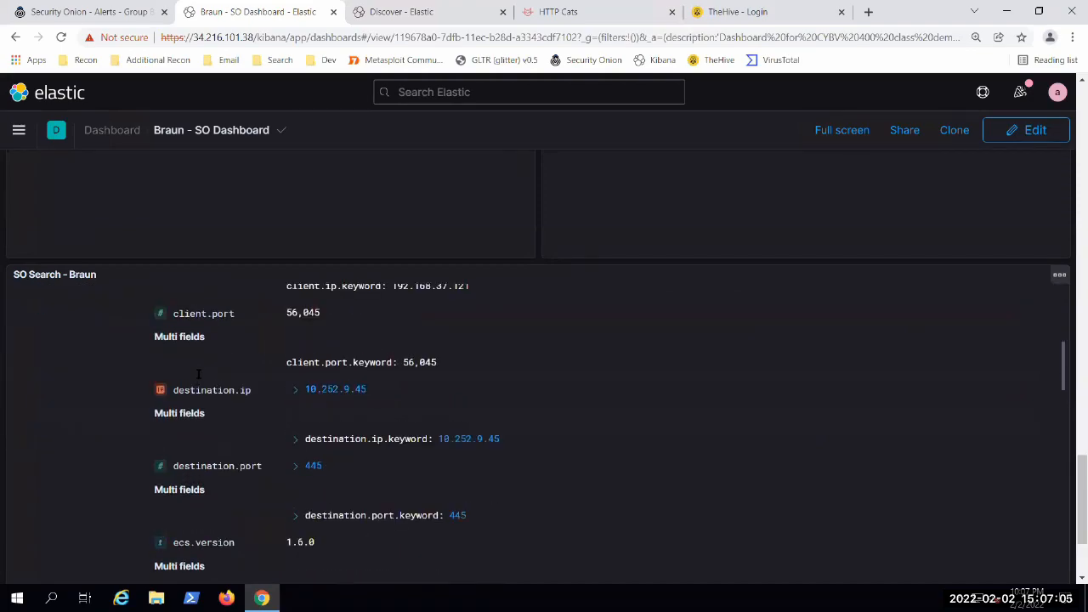
scroll(204, 374, down, 2)
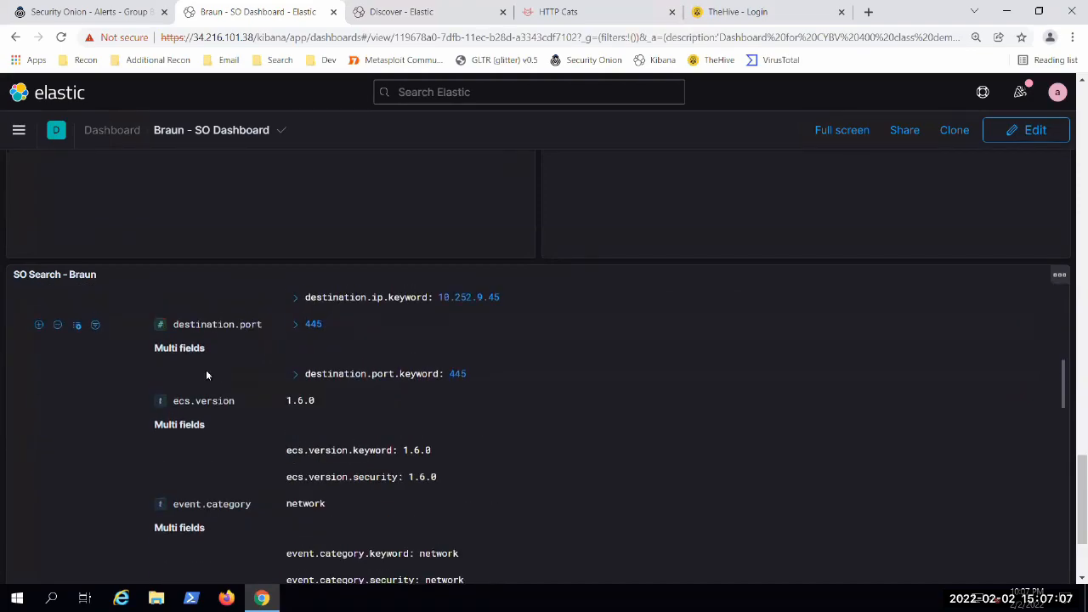
scroll(228, 378, down, 3)
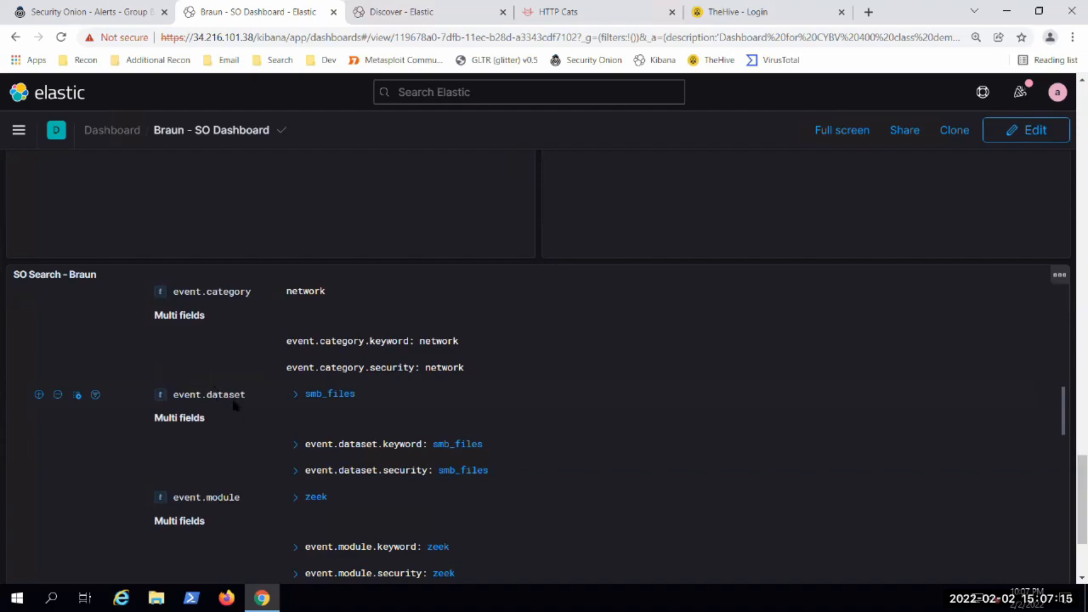
scroll(235, 404, up, 2)
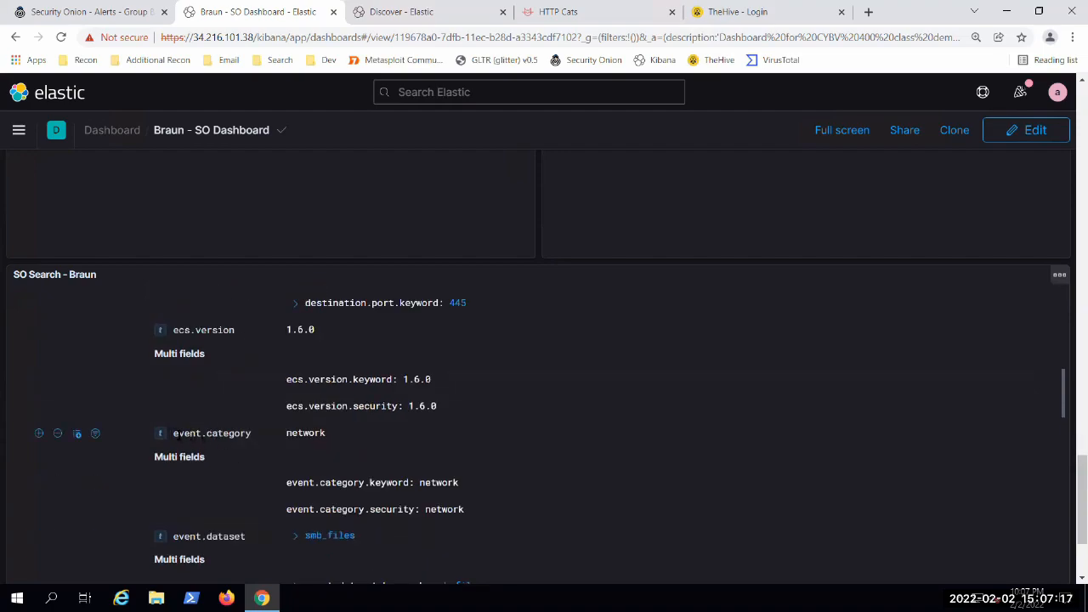
mouse_move(174, 436)
mouse_down()
mouse_move(327, 435)
mouse_move(184, 435)
mouse_up()
click(327, 433)
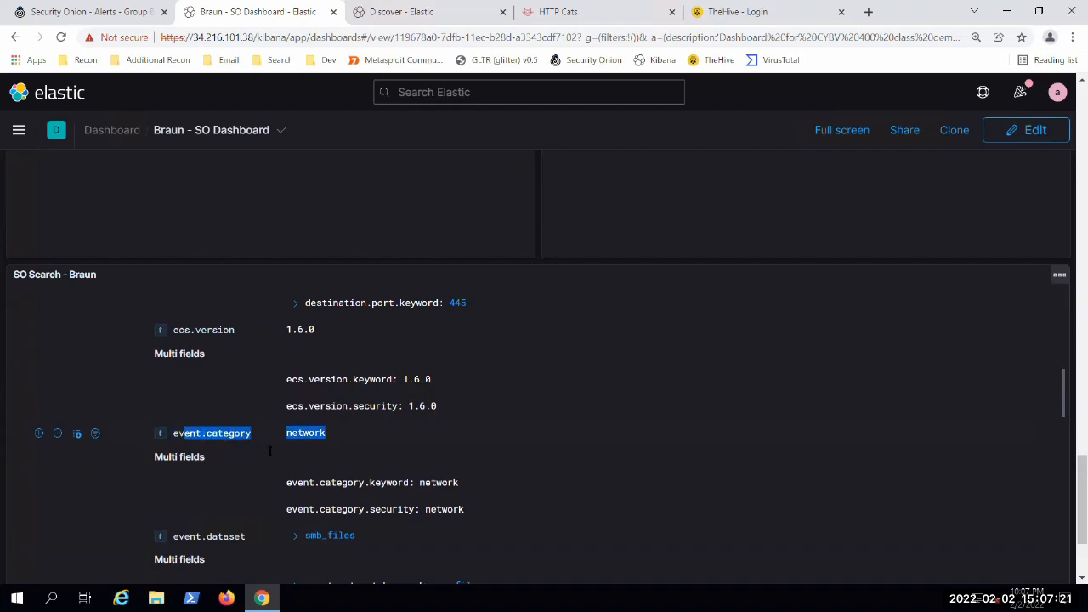
click(248, 464)
Step: Examine the expanded event's file action, name, path, size and access, change, creation and modification time fields
scroll(248, 464, down, 7)
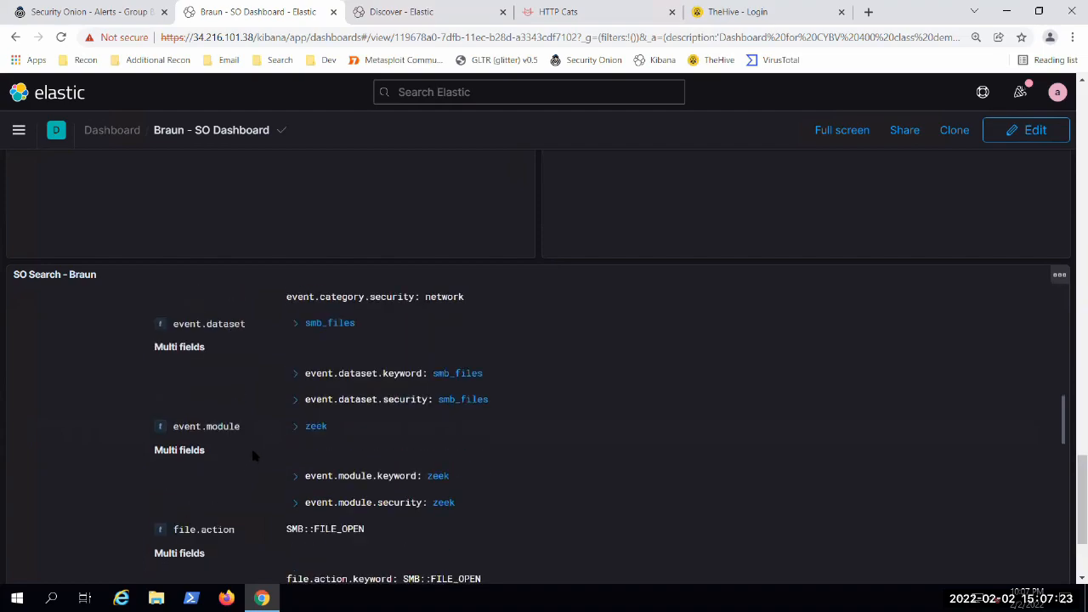
scroll(251, 458, down, 1)
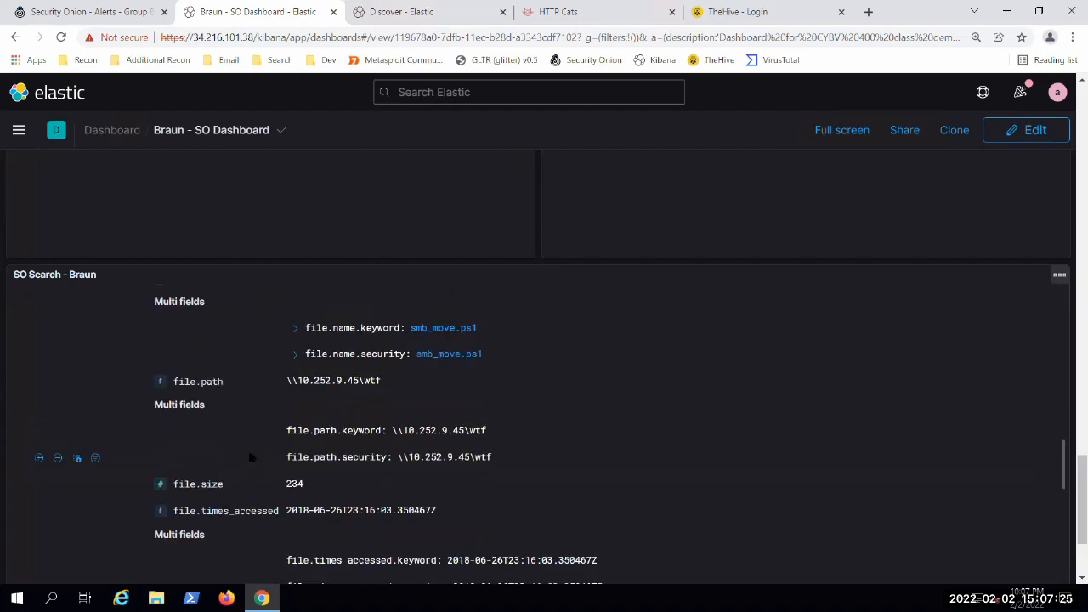
scroll(226, 393, down, 2)
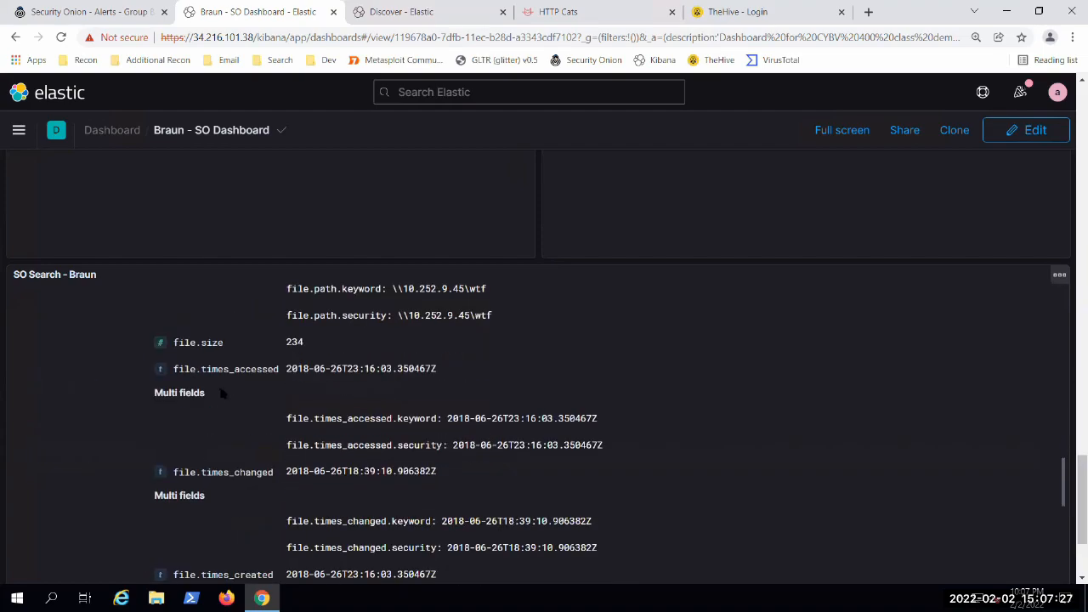
scroll(253, 407, down, 2)
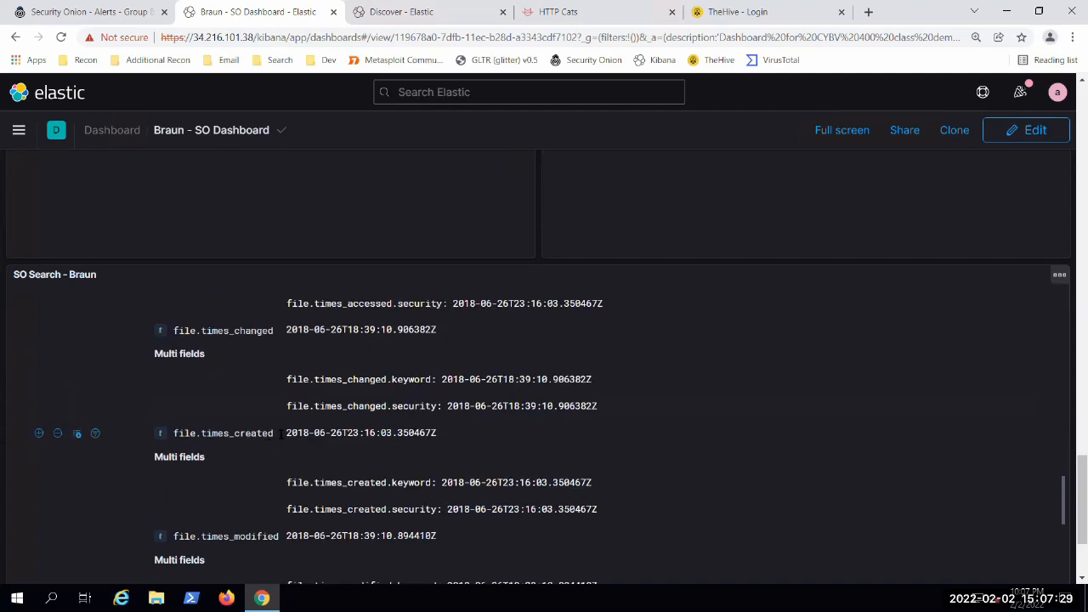
scroll(278, 433, down, 3)
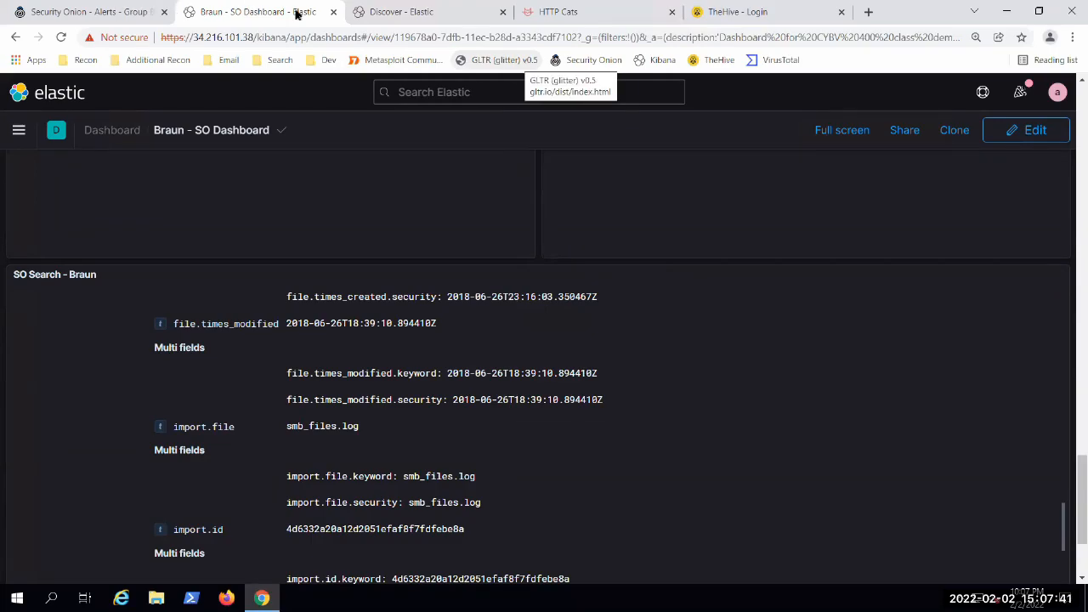
Step: Glance at Discover, return to the dashboard, and review the expanded event's import fields and client and destination details
key(ctrl+Tab)
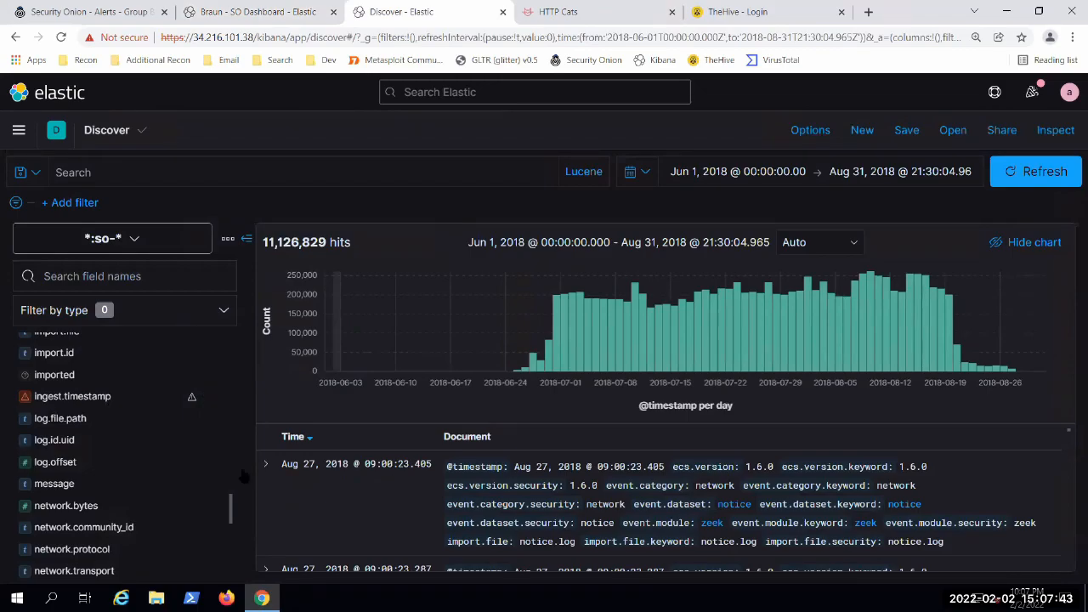
key(ctrl+shift+Tab)
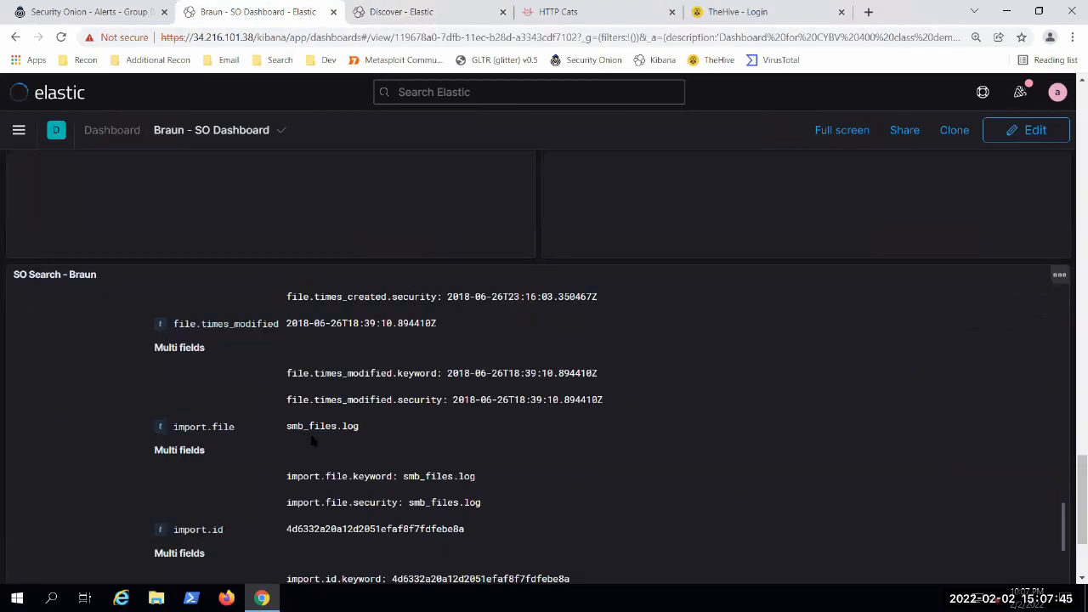
scroll(312, 440, down, 3)
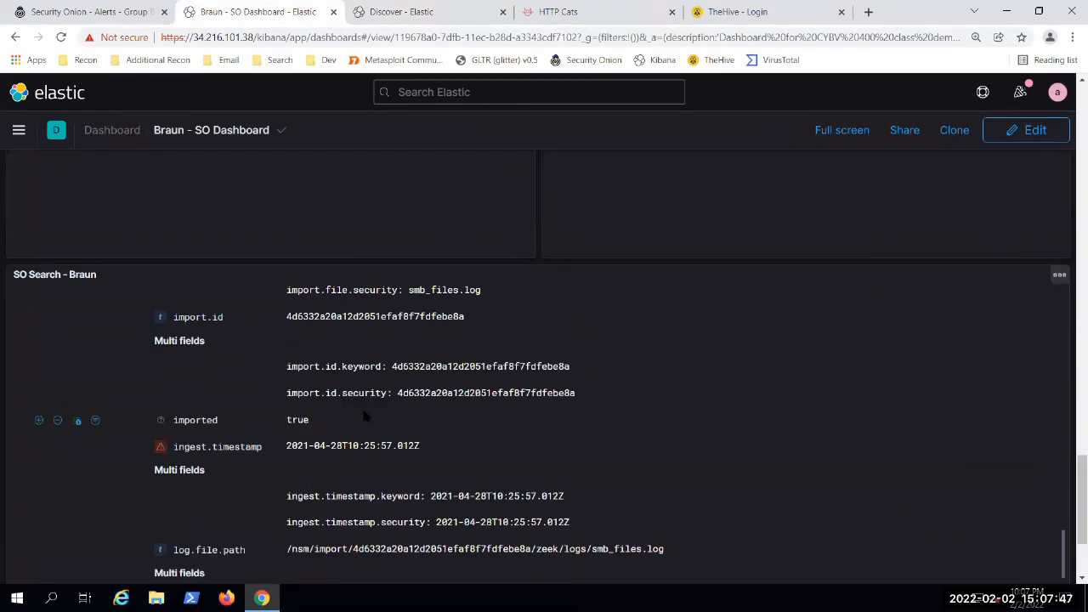
scroll(357, 421, up, 10)
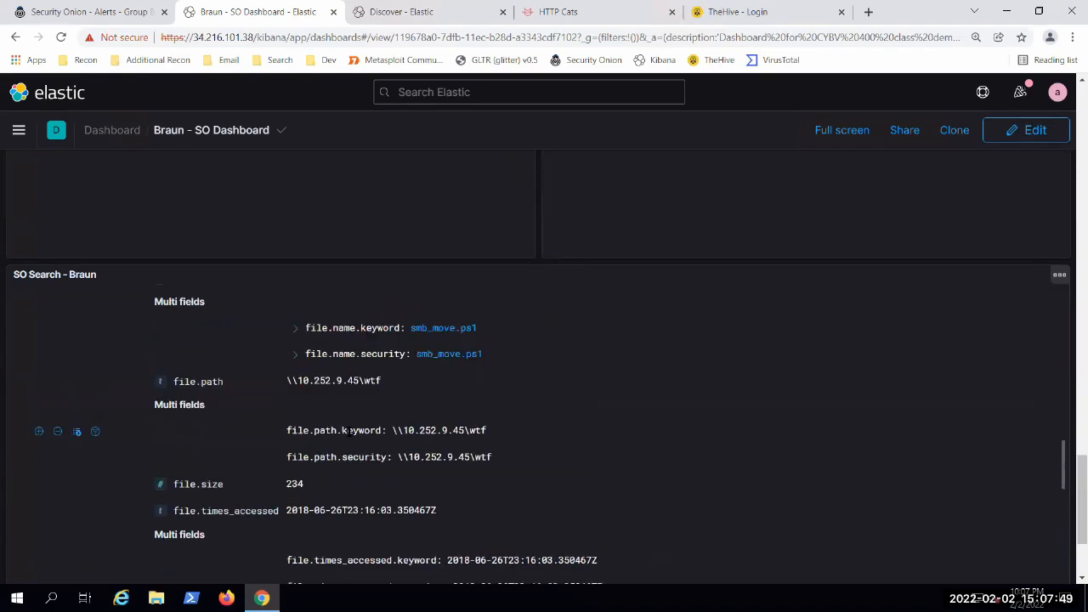
scroll(348, 430, up, 10)
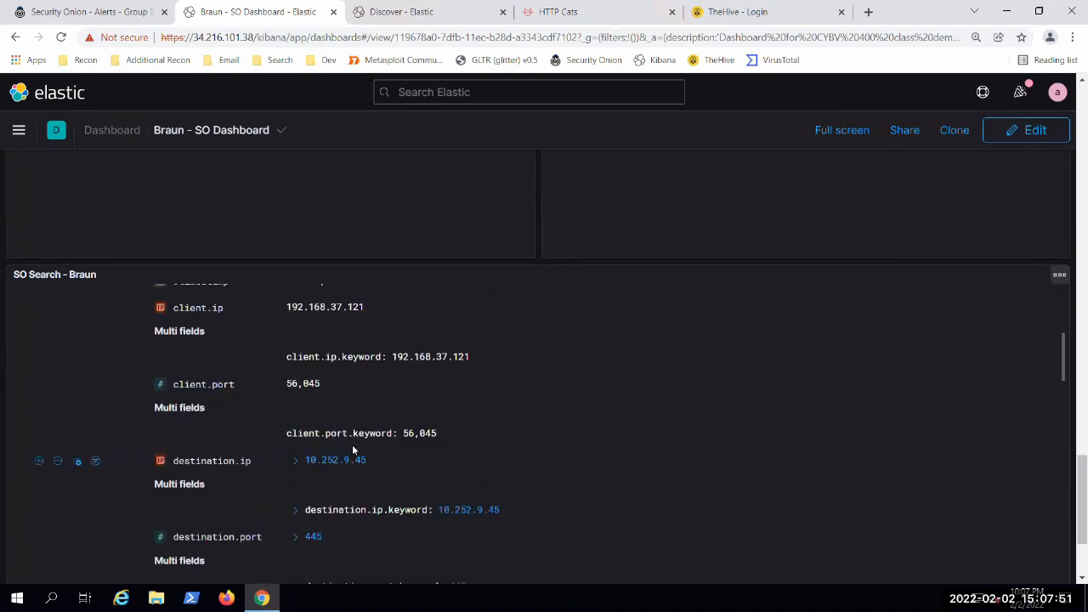
Step: Open the expanded event's packet capture from its _id value and download the packets as a PCAP file
scroll(353, 451, up, 10)
scroll(466, 505, up, 1)
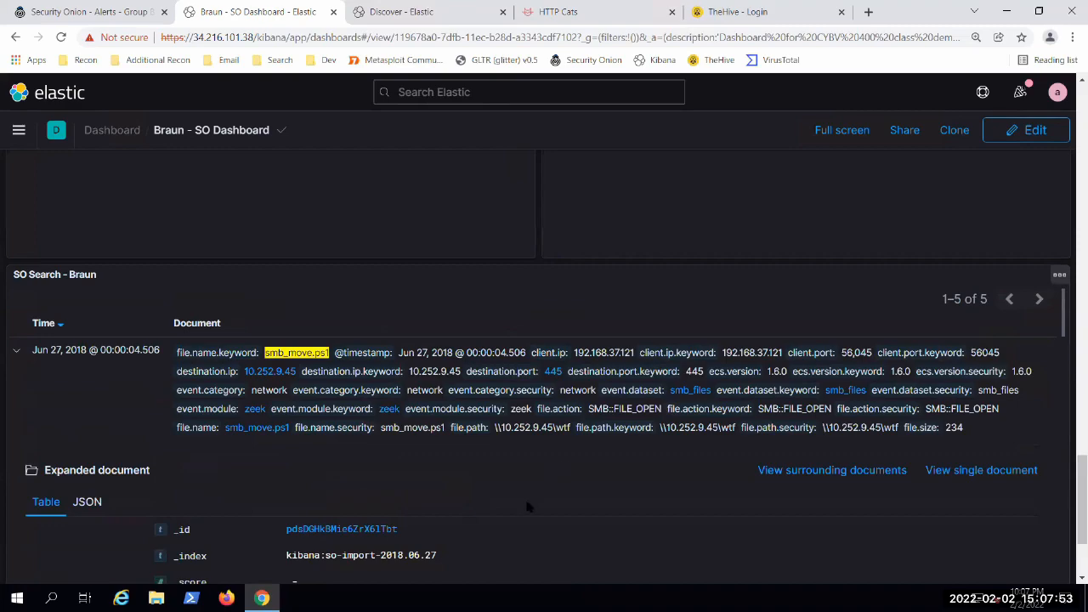
scroll(527, 505, down, 2)
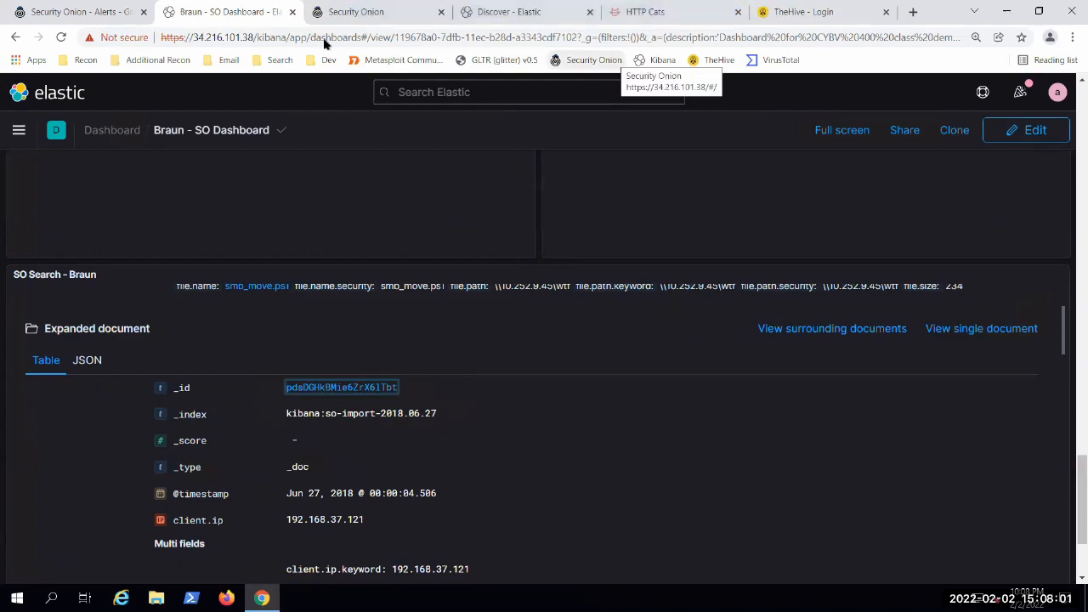
key(ctrl+Tab)
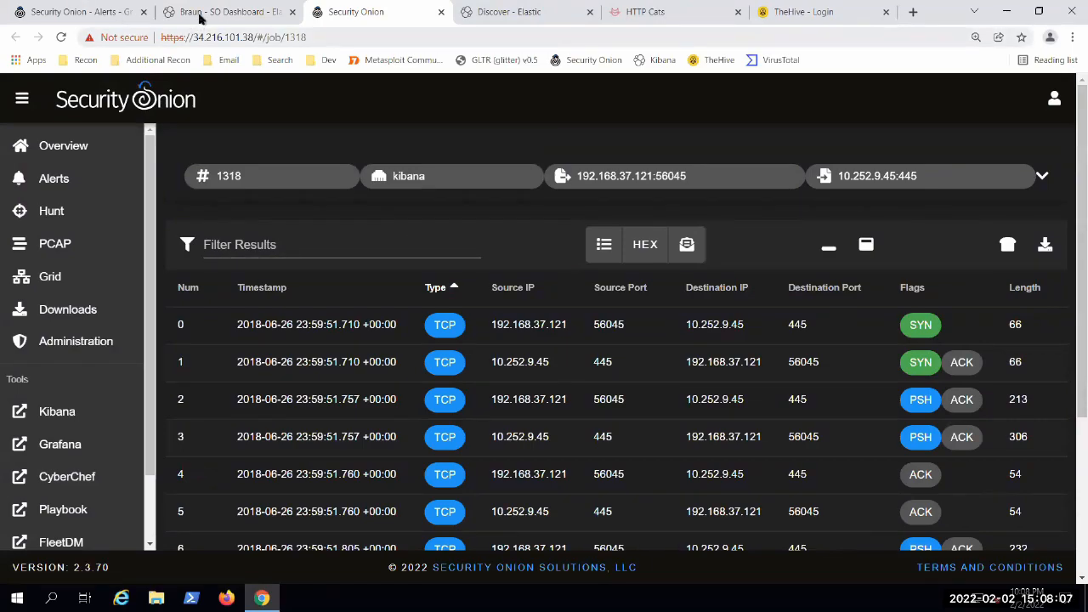
click(231, 14)
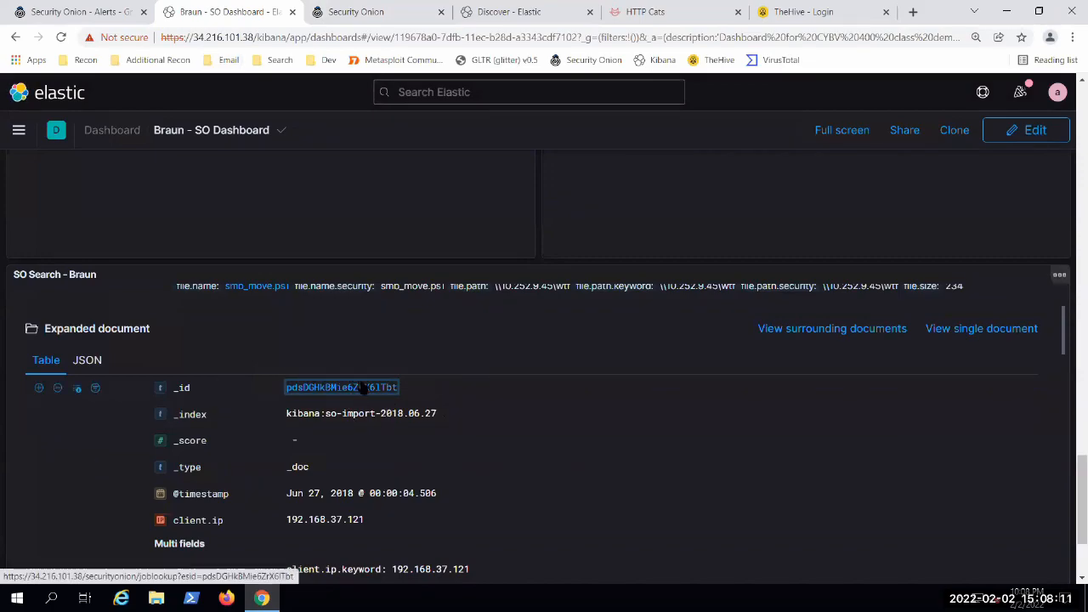
click(355, 13)
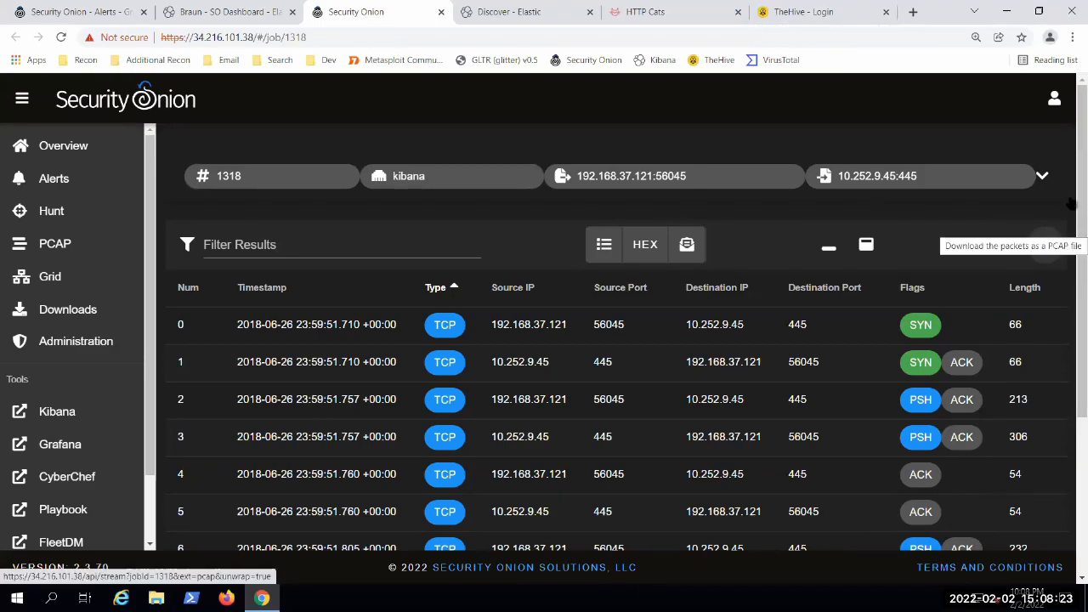
click(1046, 242)
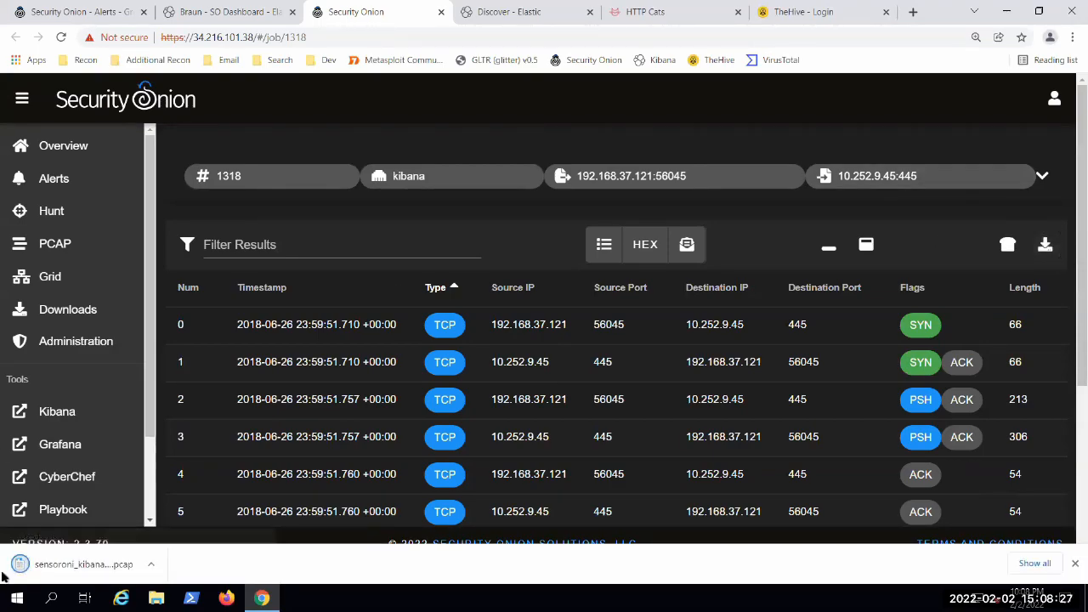
Step: Send the packet transcript of the 192.168.37.121:56045 to 10.252.9.45:445 job to CyberChef
click(1007, 245)
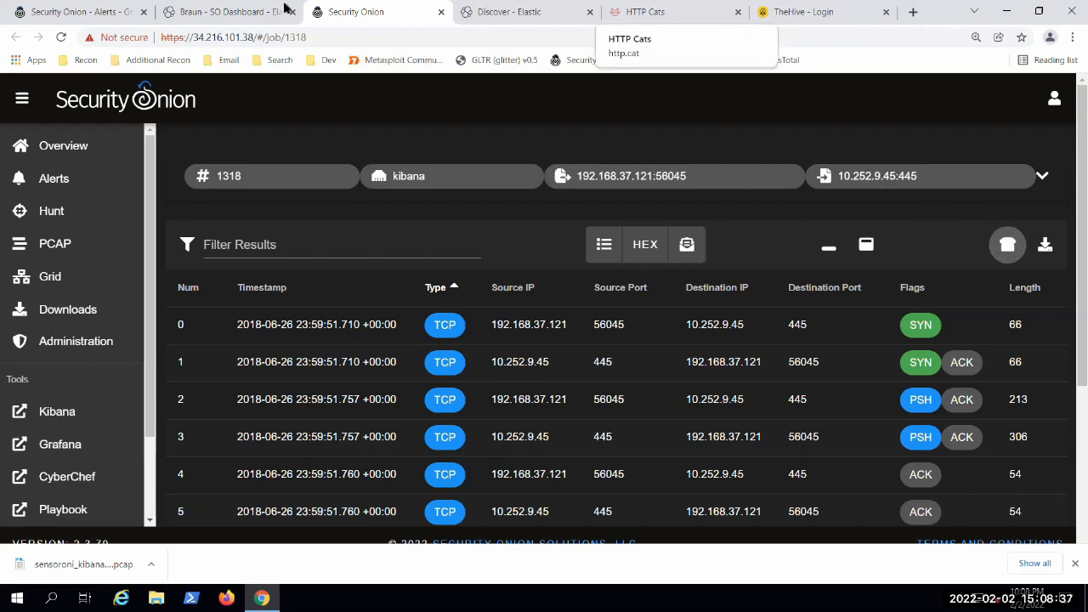
click(944, 215)
scroll(945, 215, down, 2)
scroll(945, 215, up, 2)
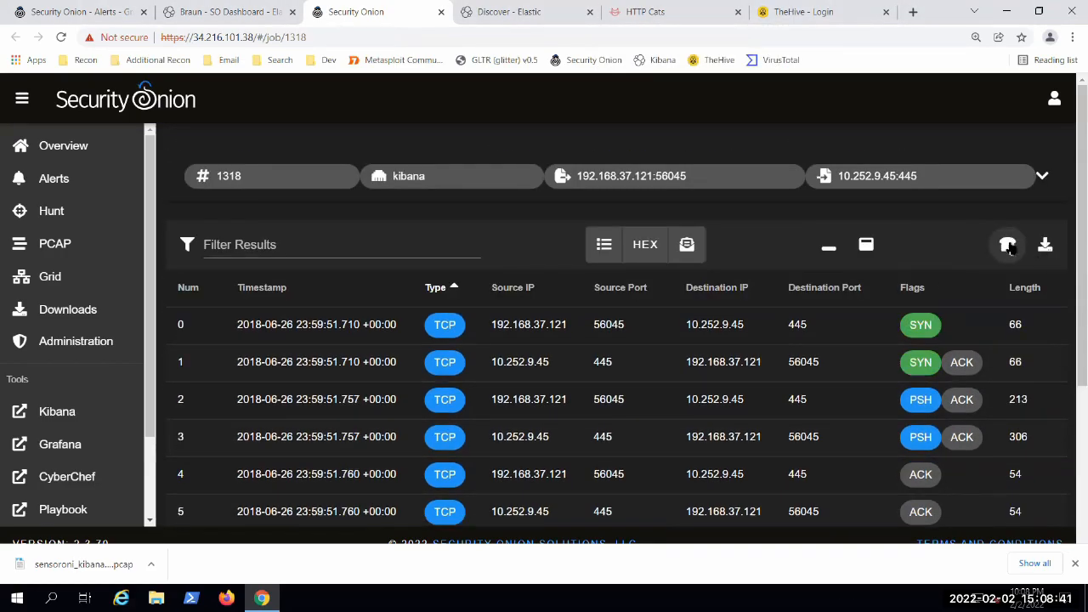
click(1010, 248)
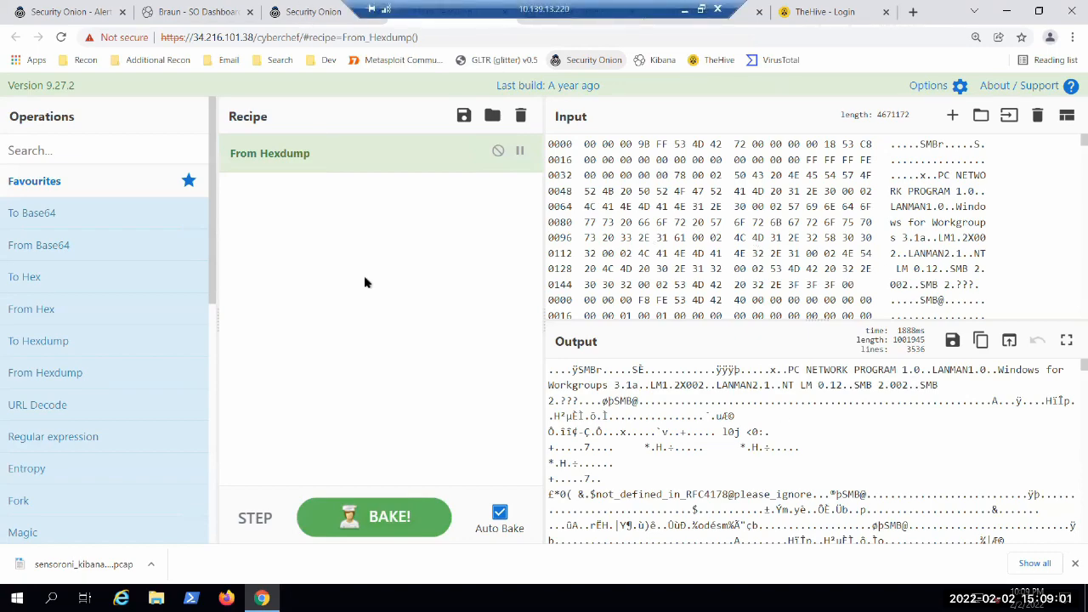
Step: Return to the packet job, open the downloaded PCAP in Wireshark, and skim its packet list
click(313, 11)
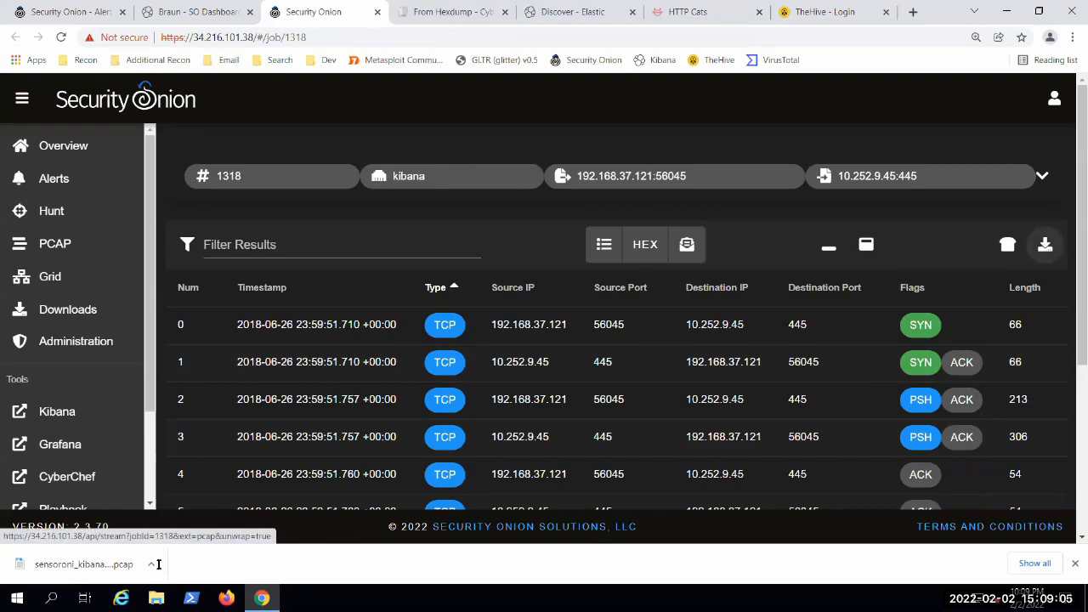
click(26, 568)
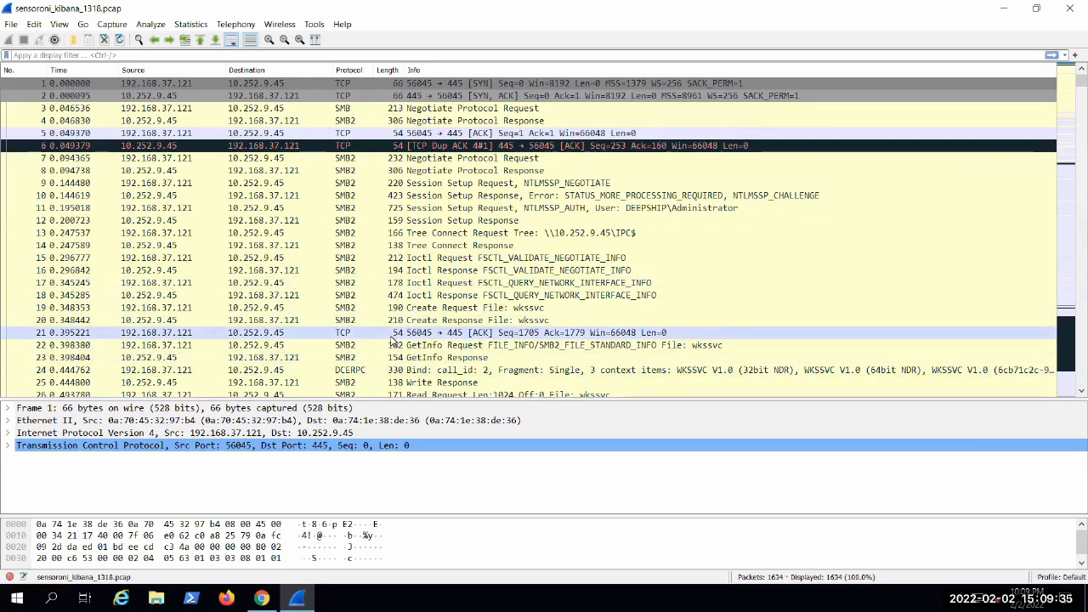
scroll(460, 259, down, 3)
scroll(476, 264, down, 2)
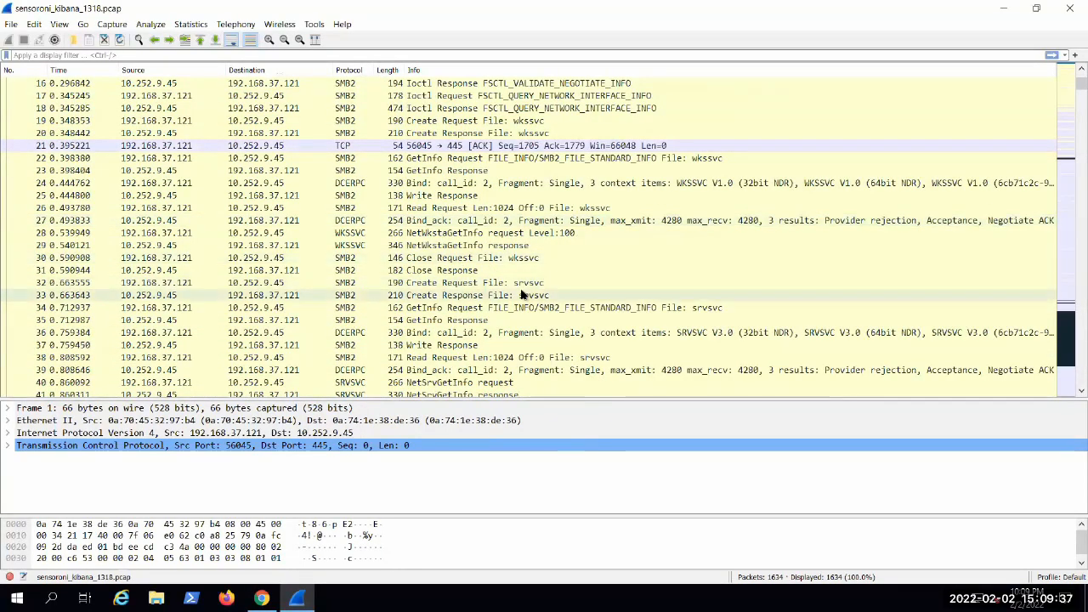
scroll(537, 261, up, 4)
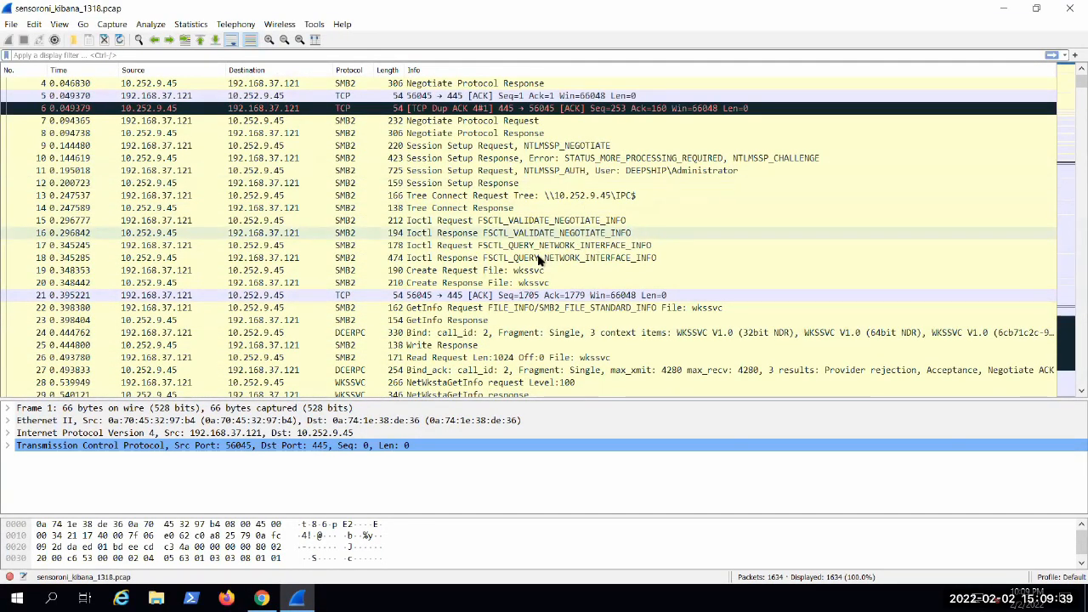
scroll(440, 238, up, 1)
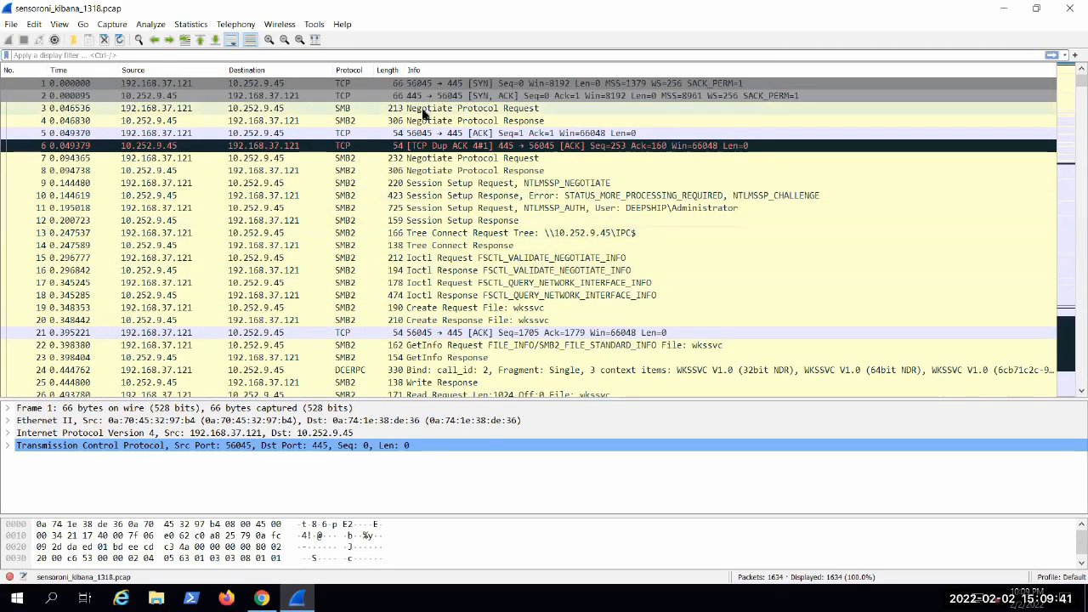
Step: Follow the TCP stream from packet 3, the SMB Negotiate Protocol Request, and skim the start of the conversation
right_click(422, 111)
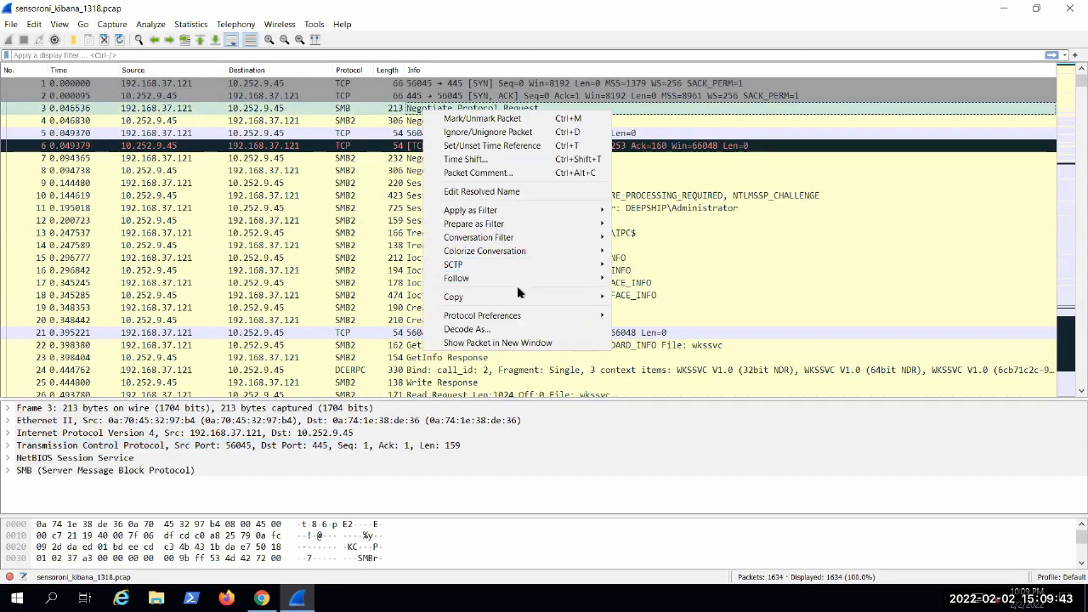
mouse_move(521, 281)
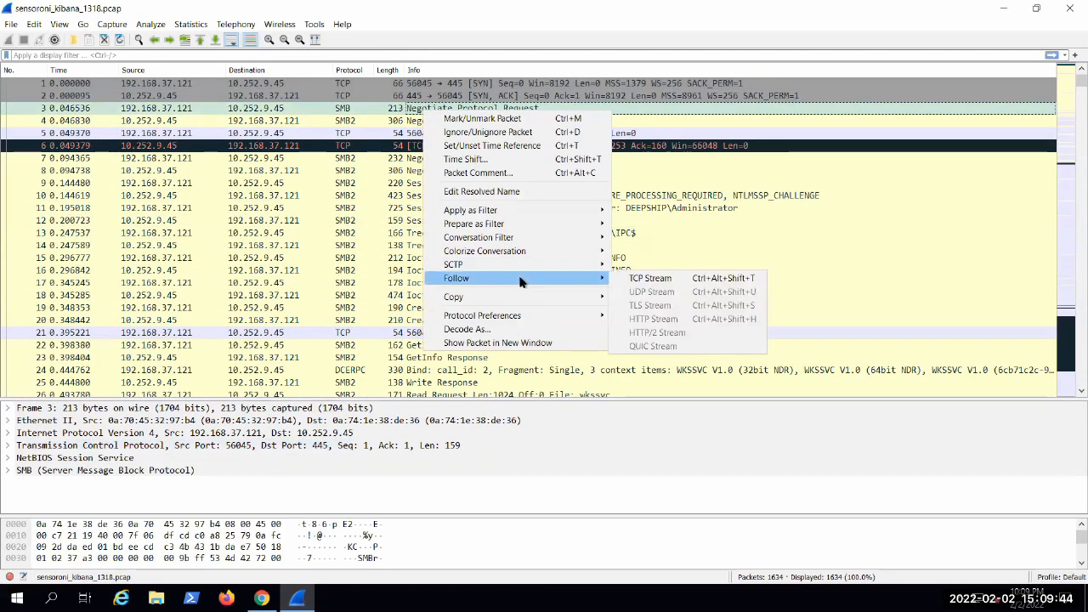
click(650, 278)
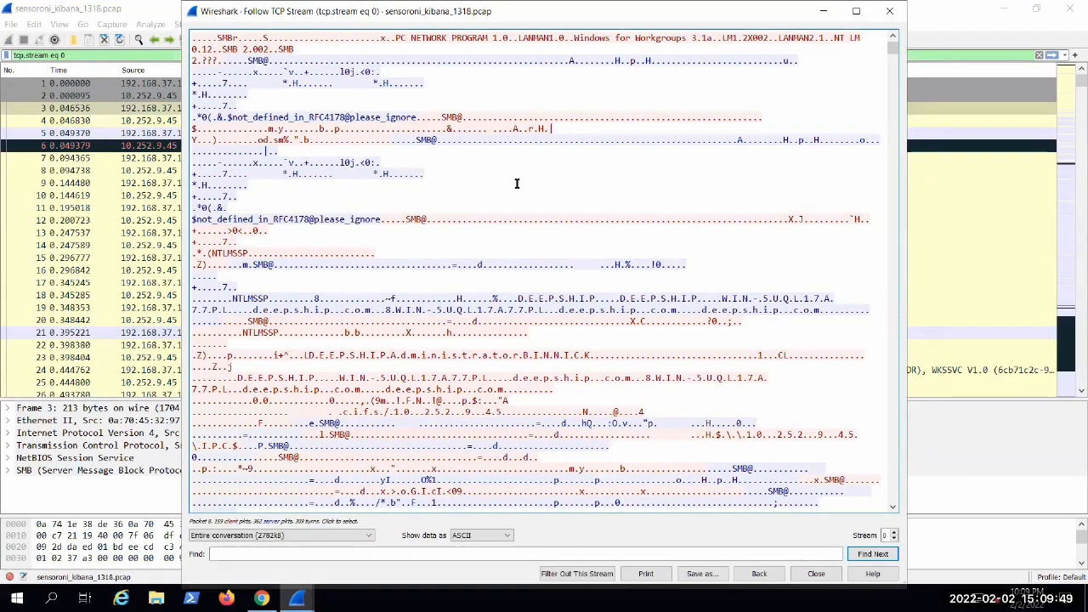
scroll(548, 255, down, 5)
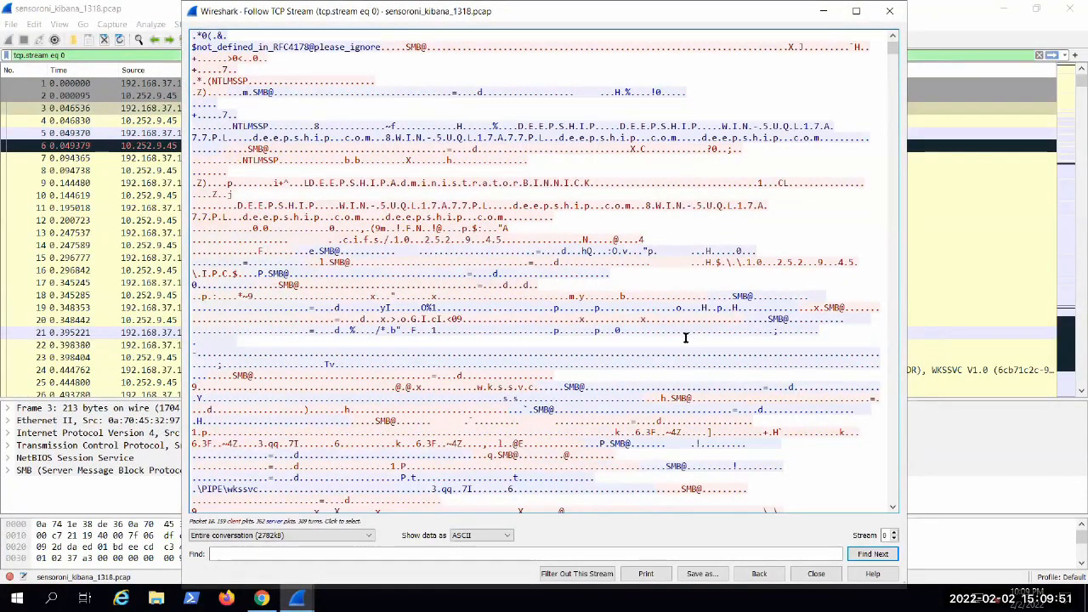
scroll(684, 343, up, 5)
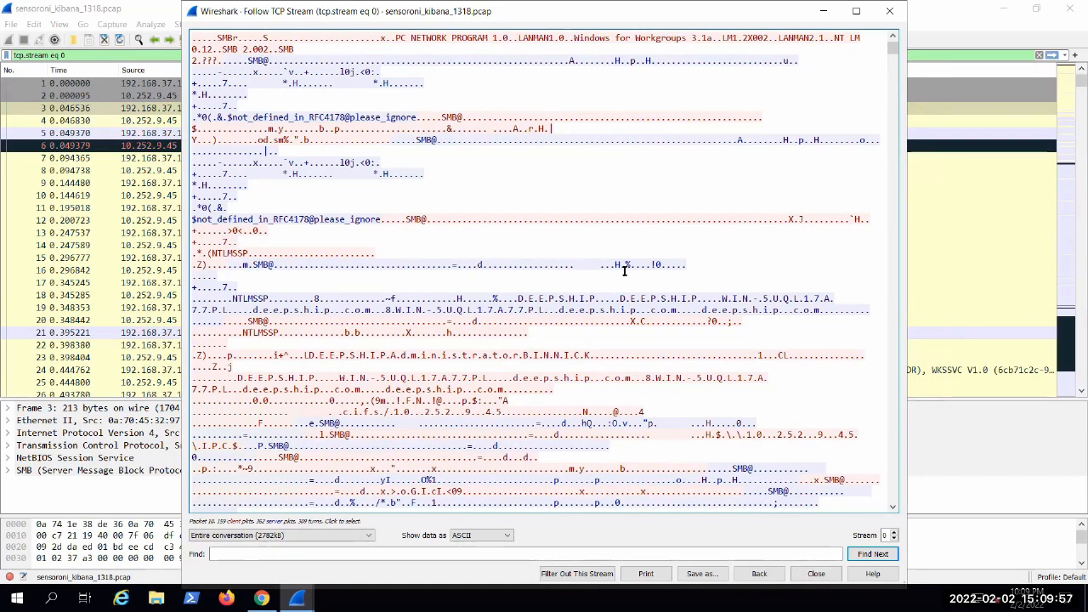
Step: Move the TCP stream window out of the way to compare the packet list with the stream, and bring it back up
drag(740, 25, 725, 448)
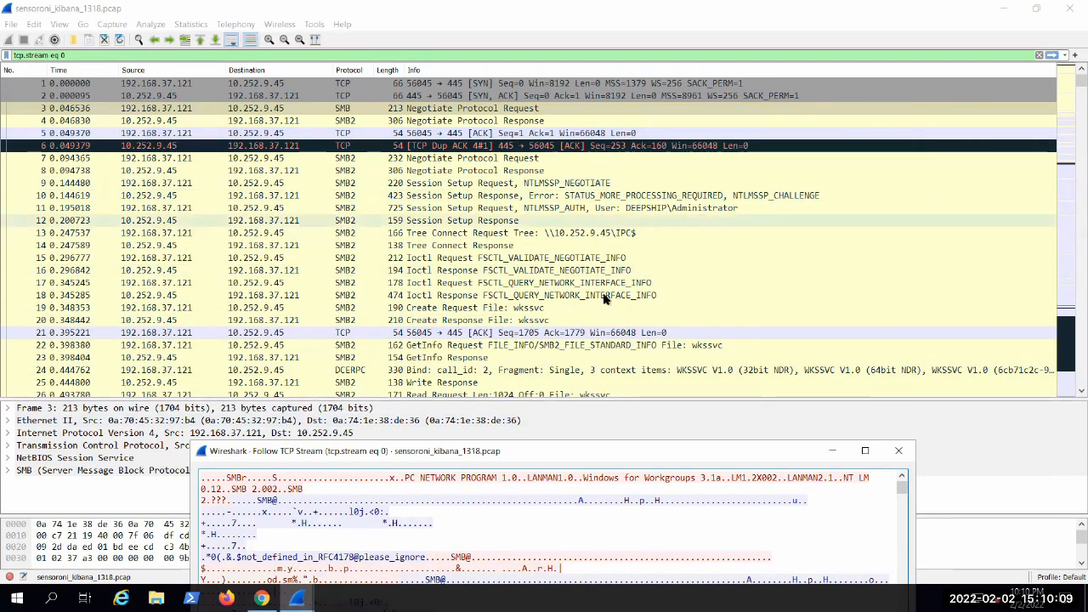
drag(633, 453, 616, 369)
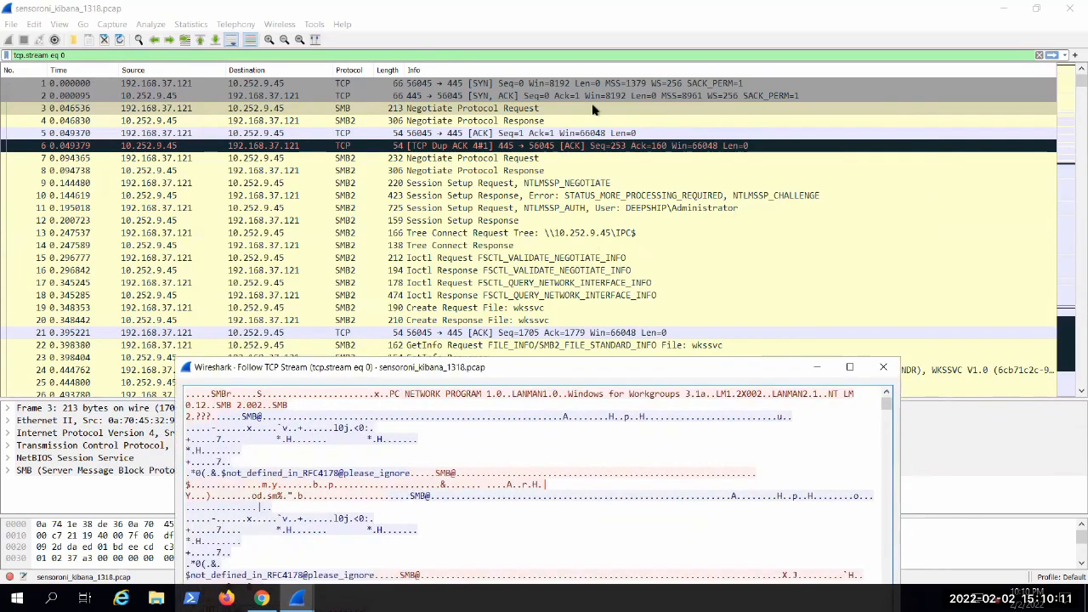
drag(593, 109, 689, 33)
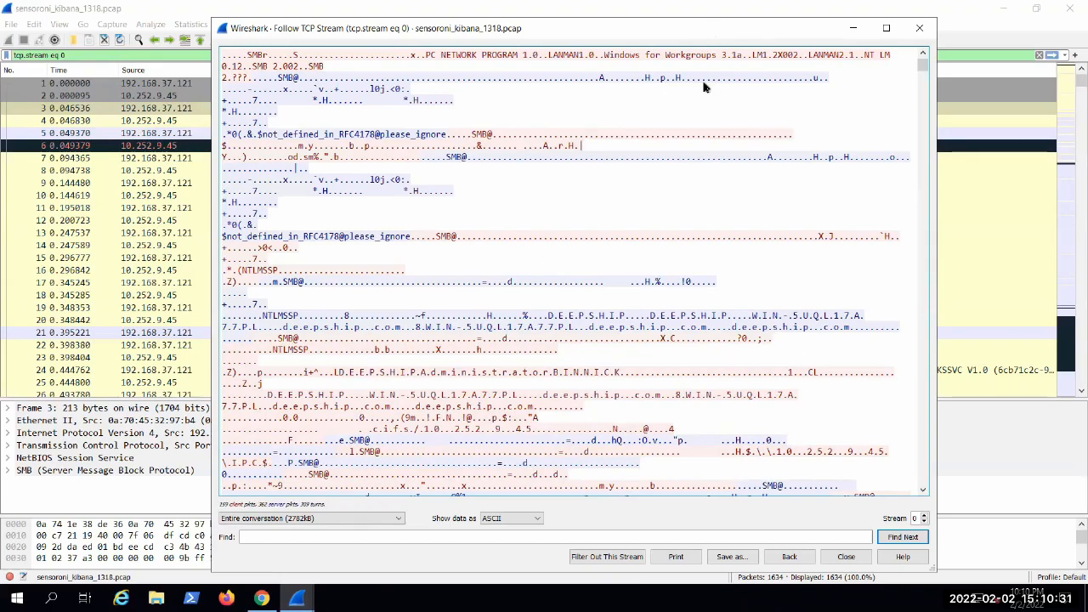
drag(712, 27, 683, 364)
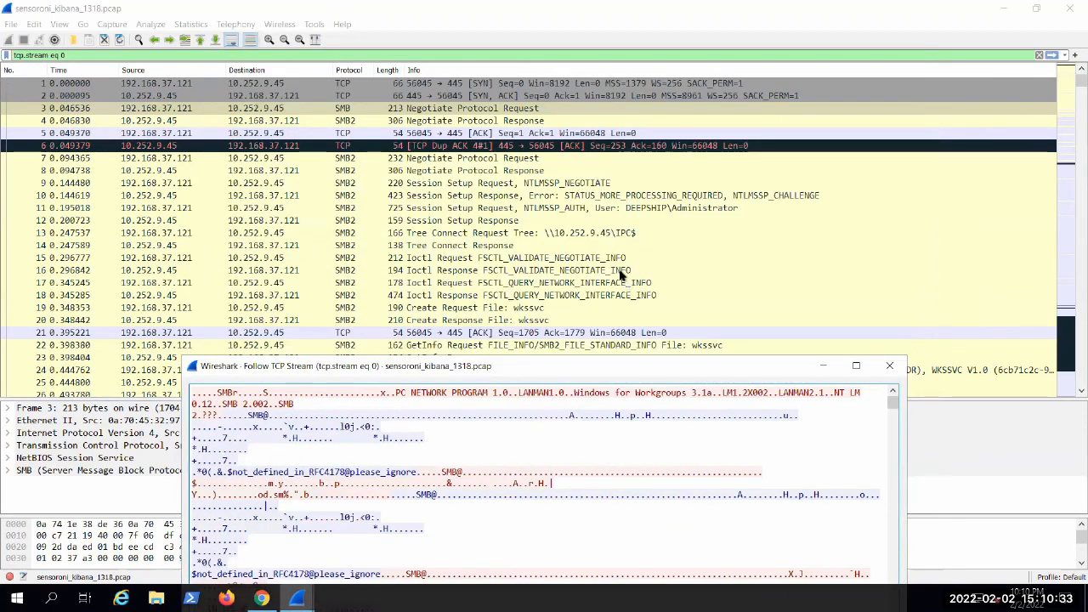
scroll(625, 270, down, 3)
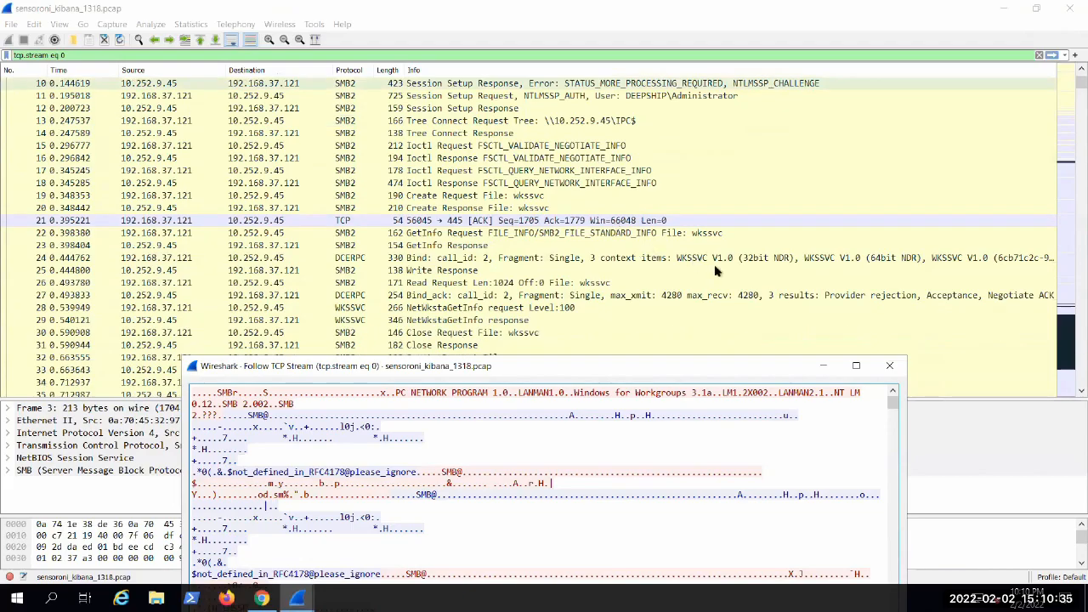
scroll(715, 271, down, 1)
drag(690, 290, 707, 56)
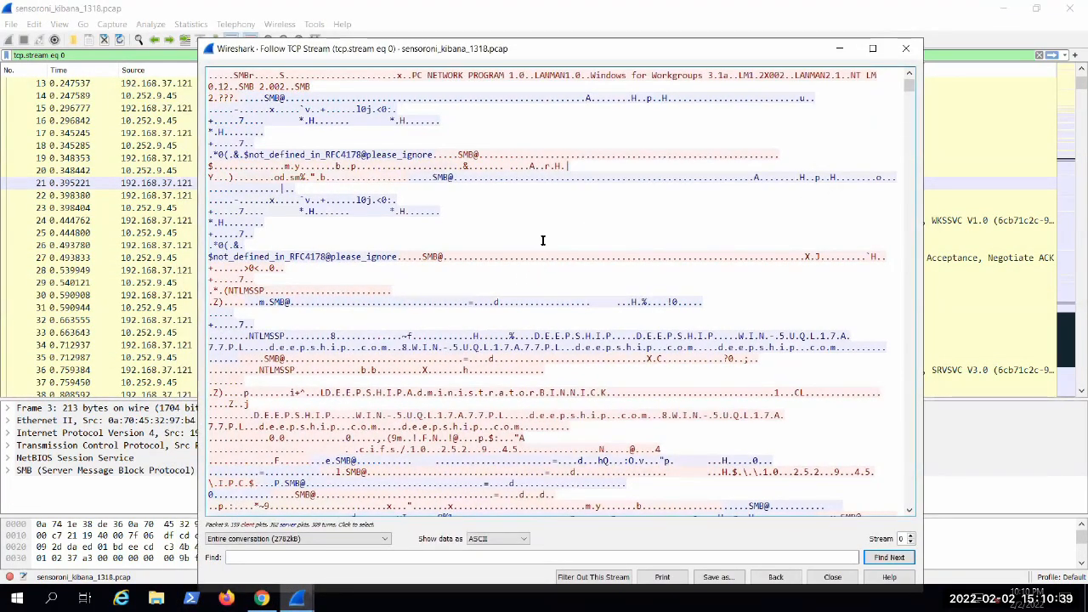
Step: Examine the NTLMSSP session setup text in the stream, highlighting the DEEPSHIP domain and the Administrator account name
scroll(541, 234, down, 3)
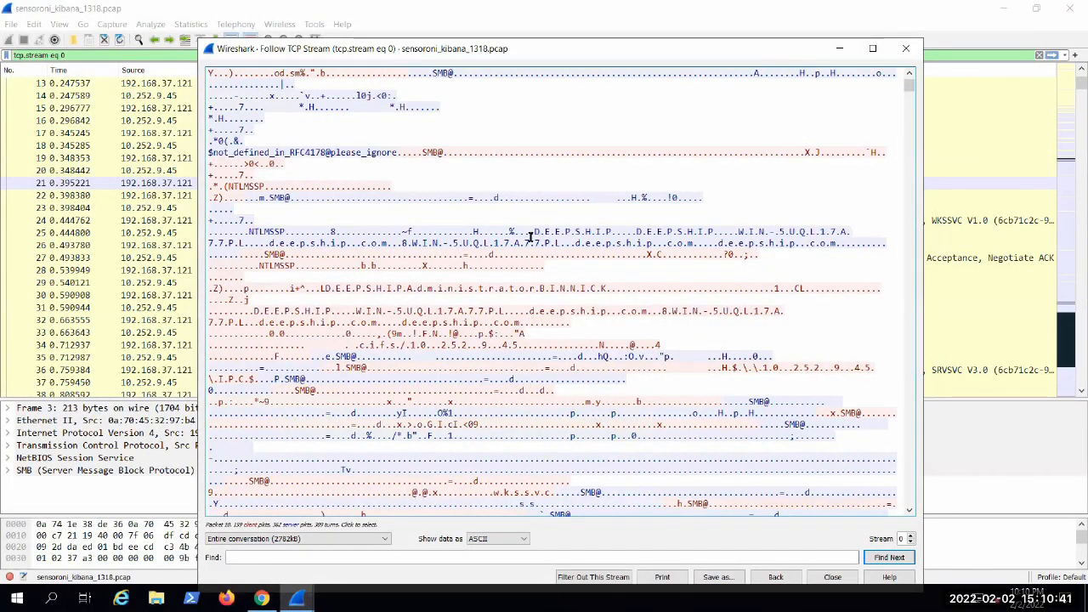
drag(530, 232, 612, 239)
click(768, 294)
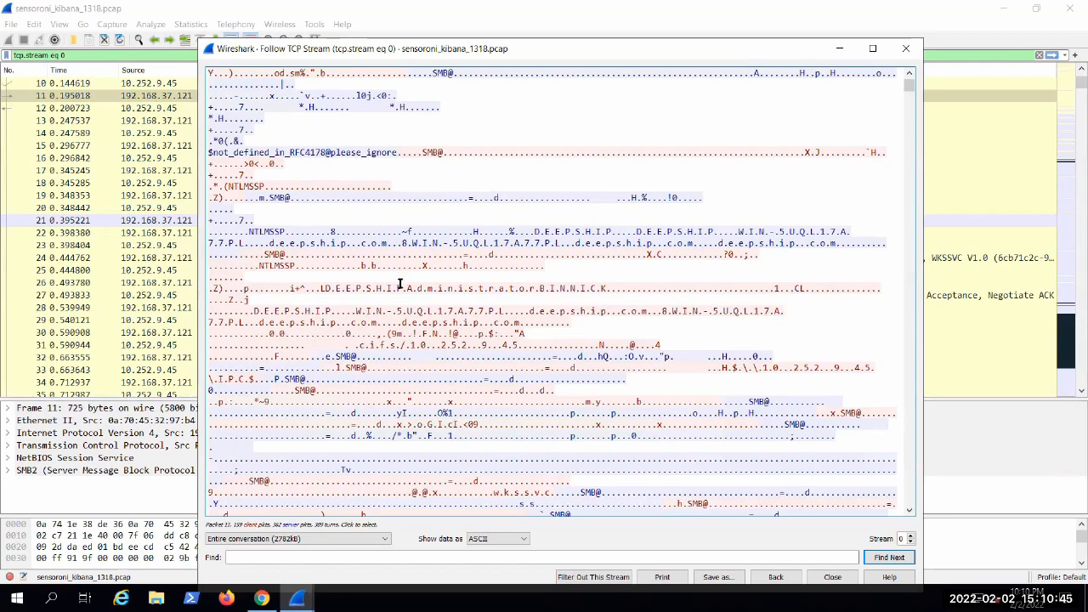
drag(363, 289, 610, 288)
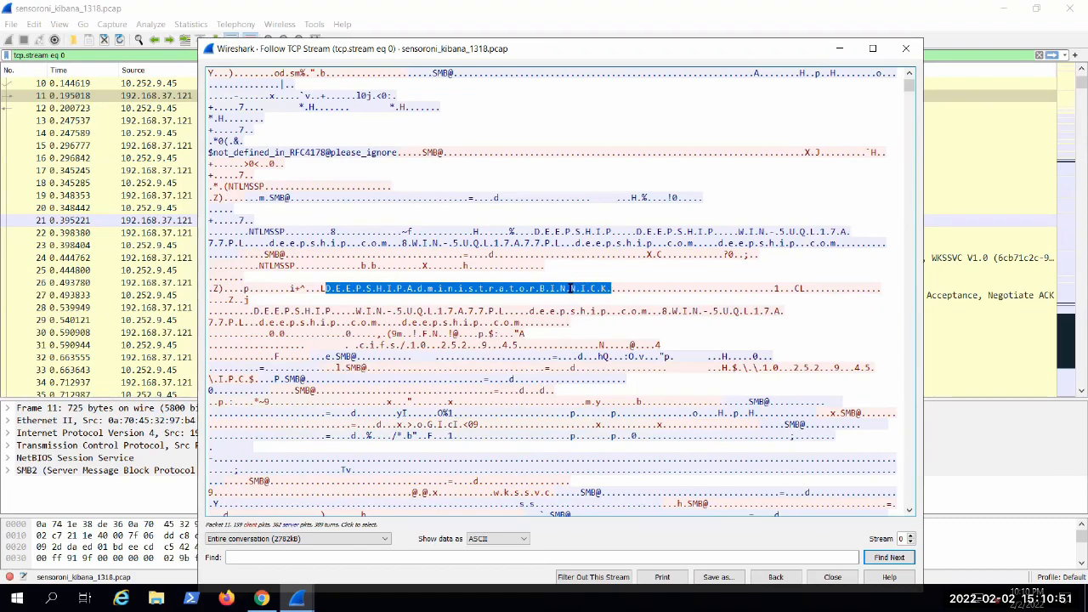
click(570, 288)
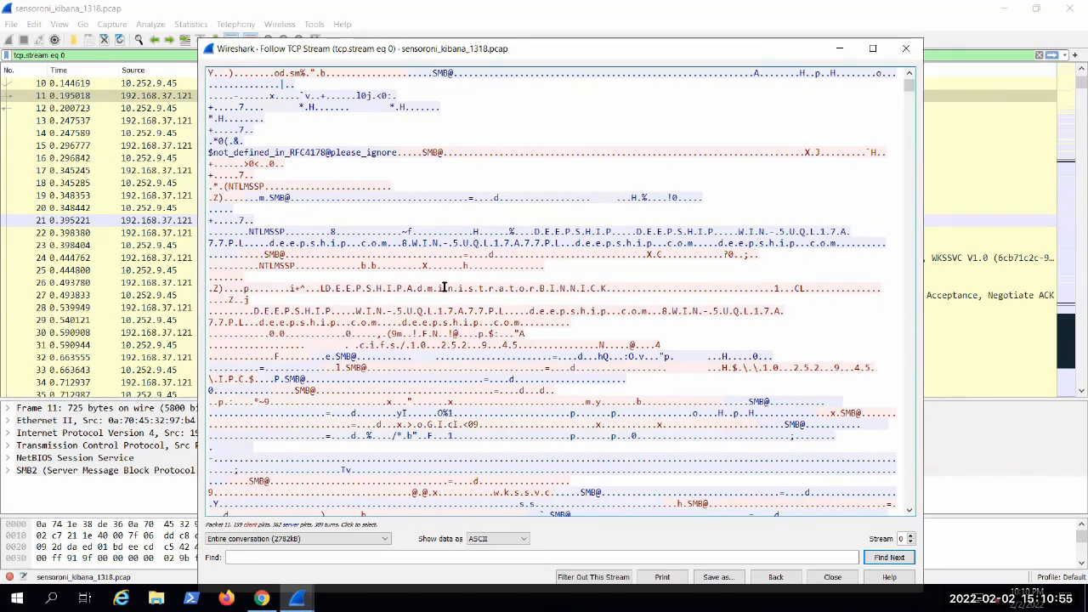
scroll(443, 287, down, 2)
drag(409, 221, 505, 222)
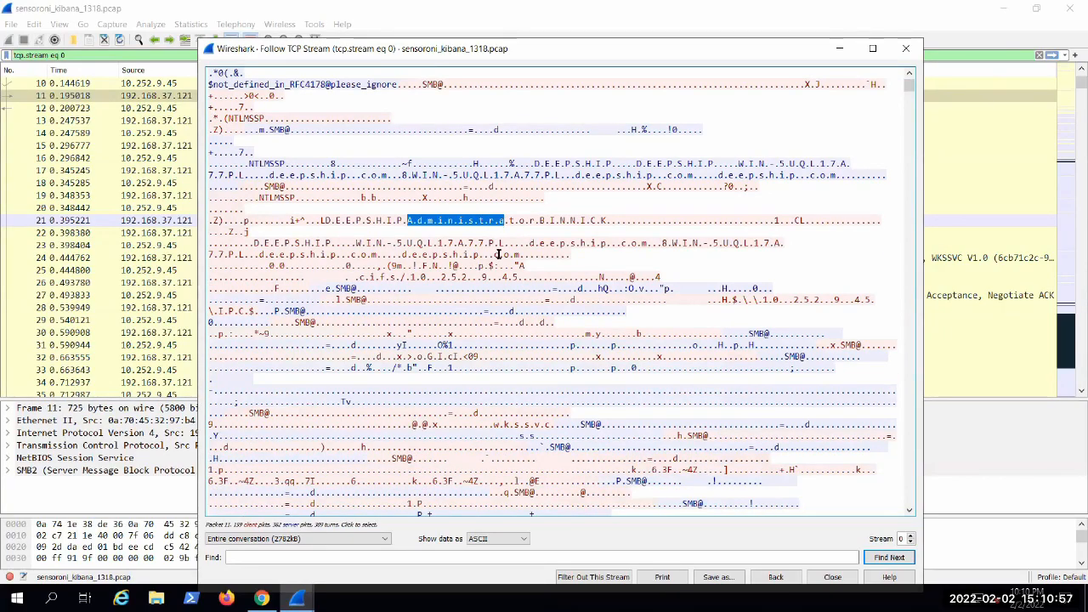
click(455, 239)
Step: Read further down the stream past the host and domain names and highlight the \PIPE\wkssvc text
scroll(408, 230, down, 1)
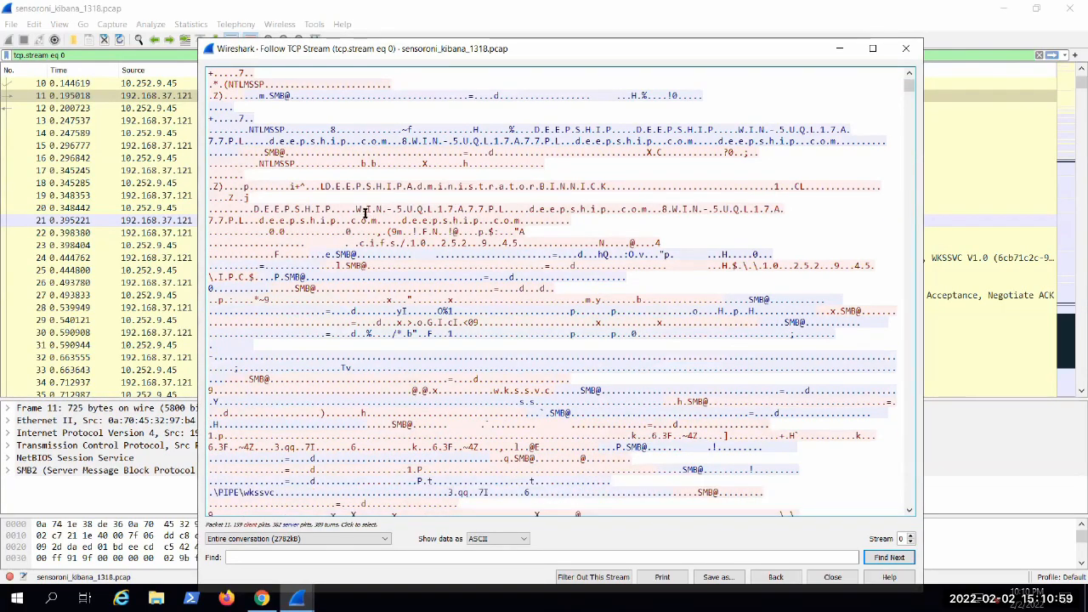
scroll(502, 293, down, 2)
scroll(503, 284, down, 6)
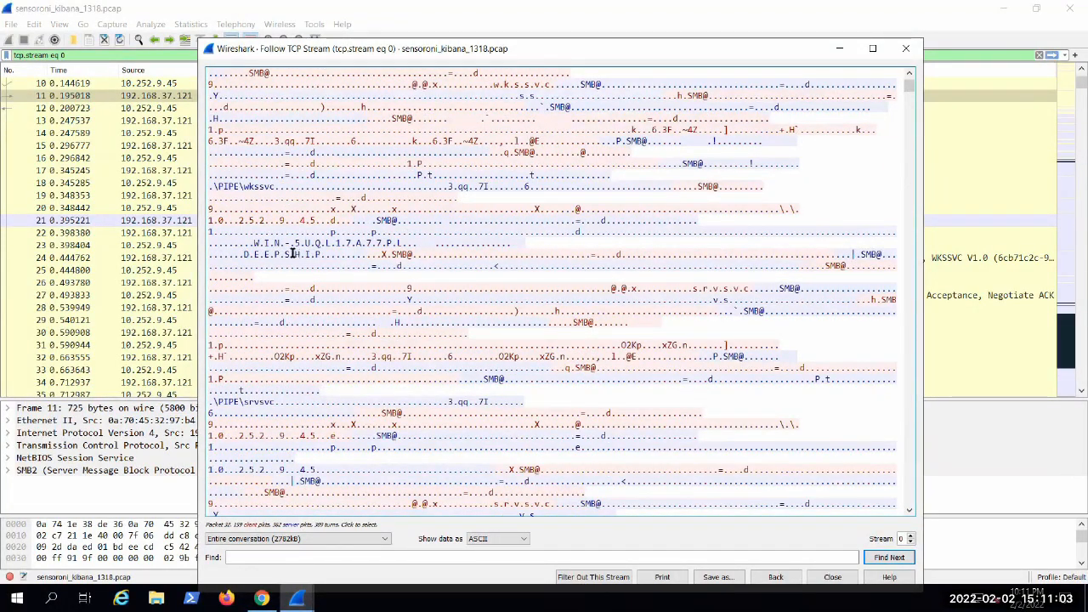
drag(378, 228, 252, 229)
click(251, 184)
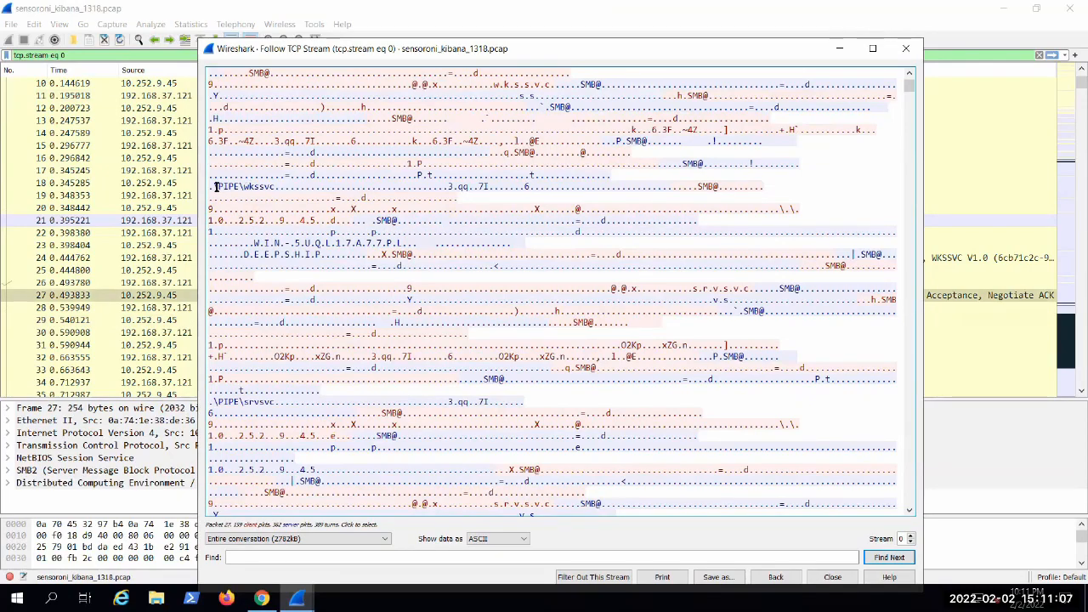
drag(215, 186, 276, 186)
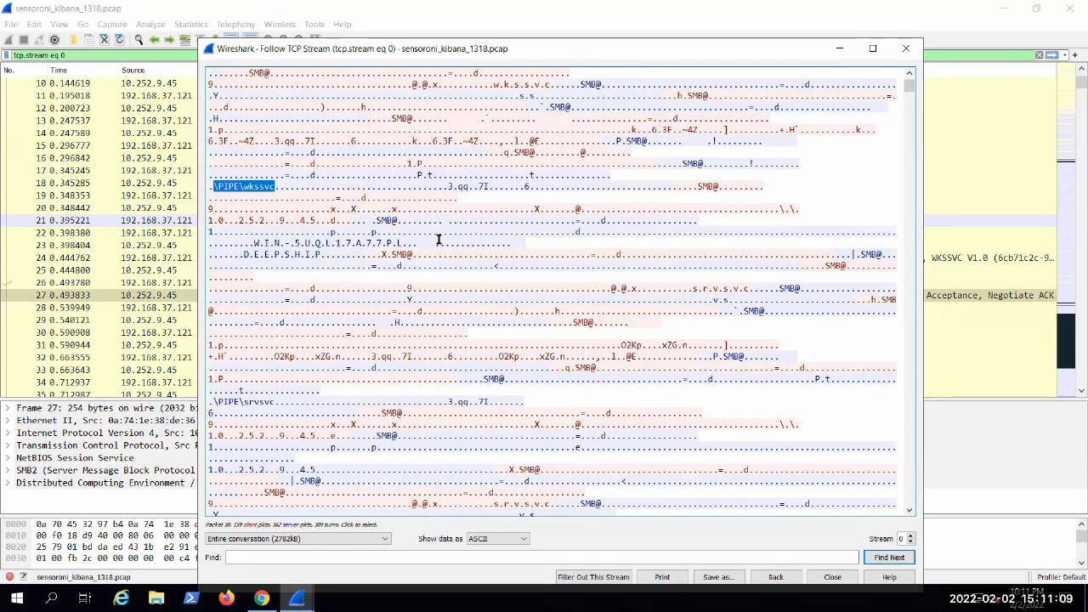
scroll(540, 289, down, 3)
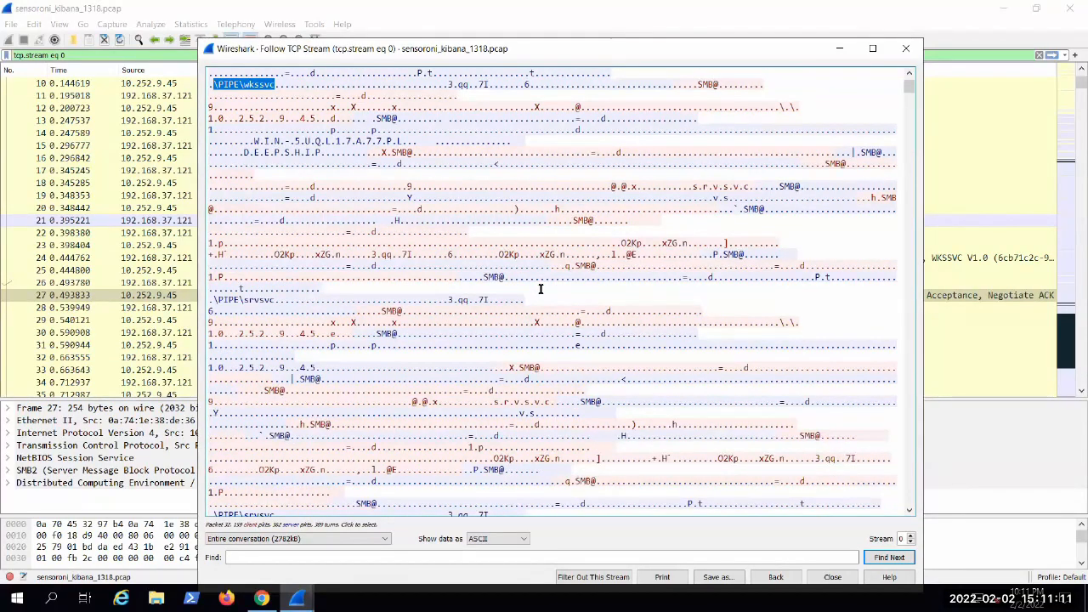
Step: Highlight the ADMIN$ share name further down the stream and compare it with the NetShareEnumAll packets in the packet list
scroll(540, 289, down, 10)
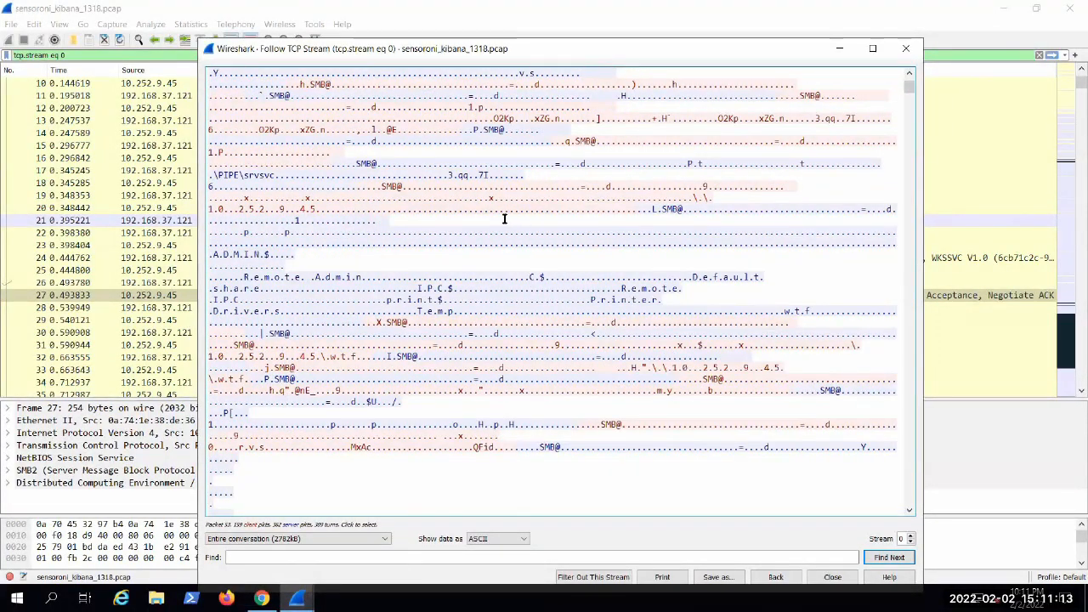
drag(213, 253, 270, 253)
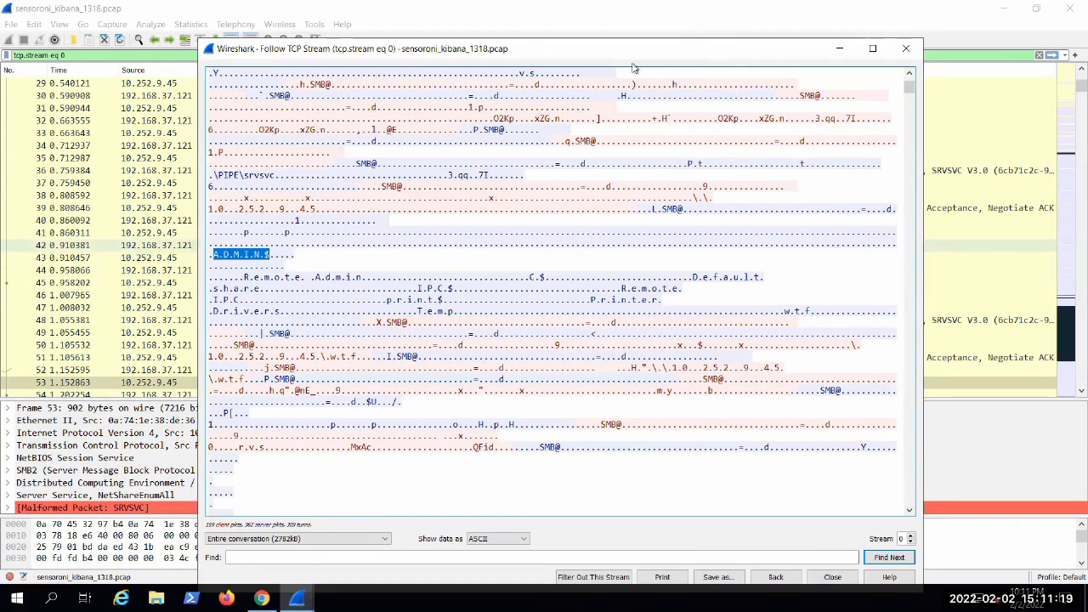
drag(625, 47, 738, 472)
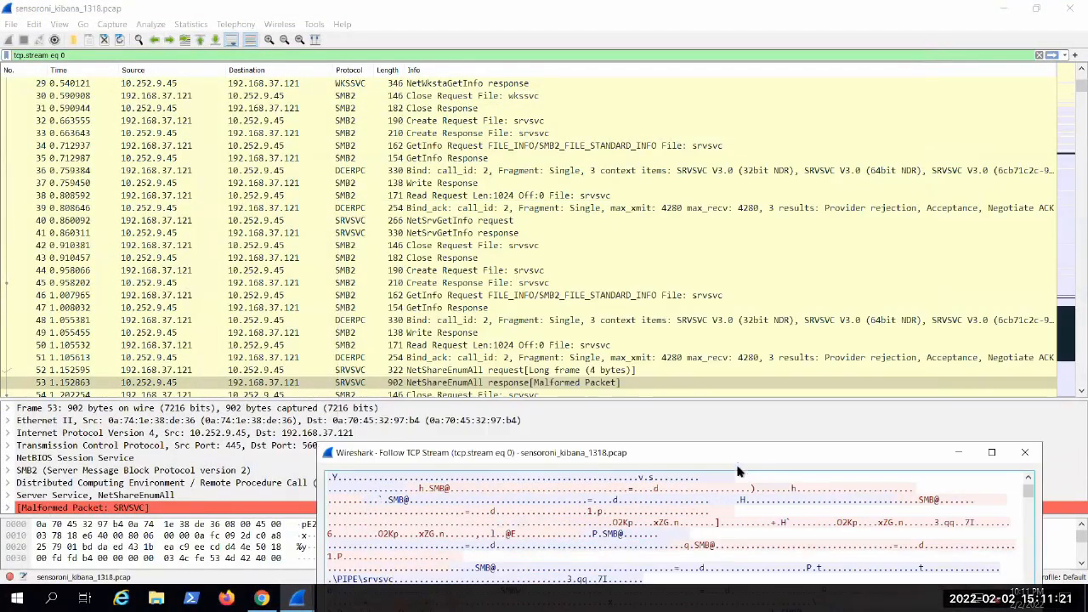
scroll(592, 217, down, 3)
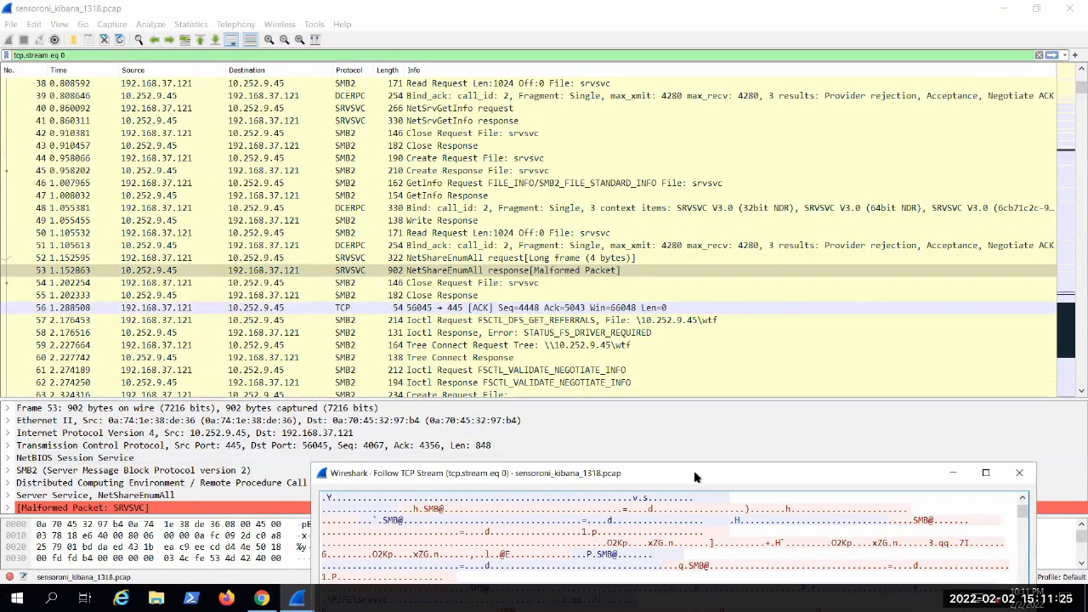
drag(741, 481, 858, 104)
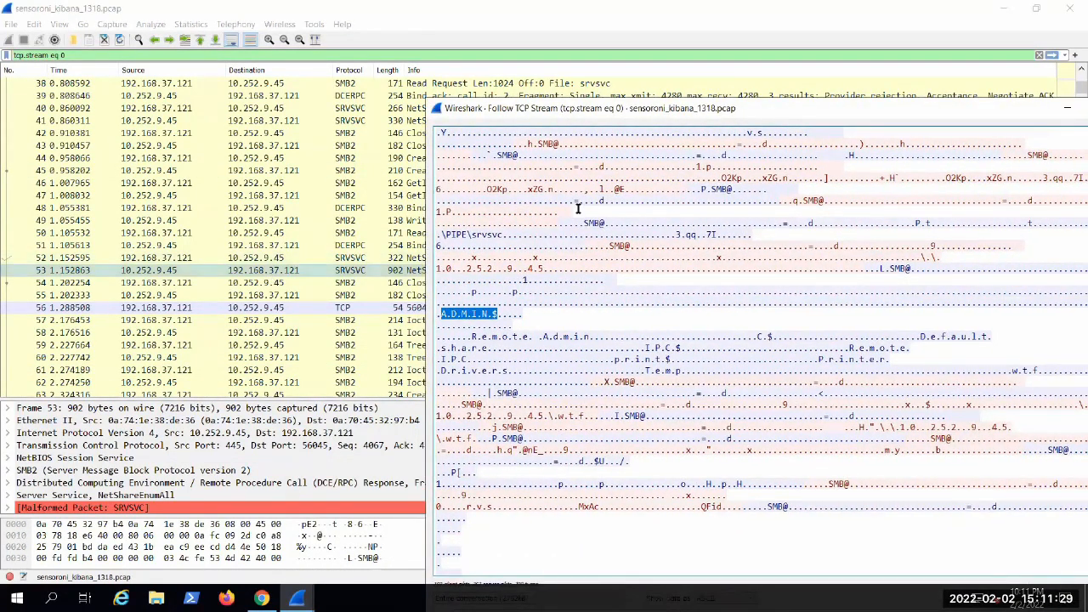
Step: Reposition the TCP stream window over the packet list so that the share listing is fully readable
click(456, 232)
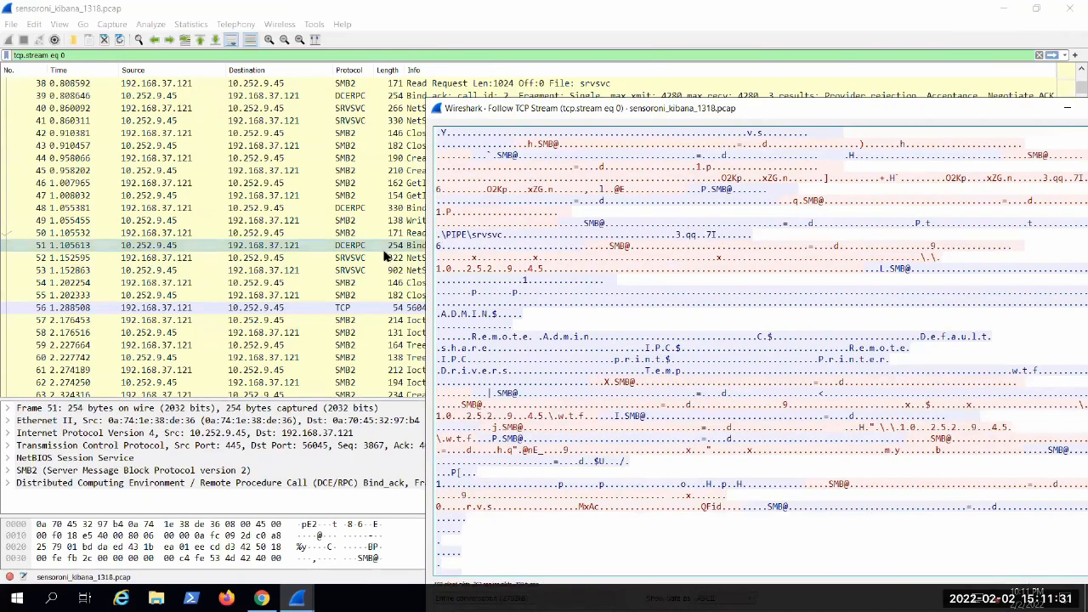
click(534, 147)
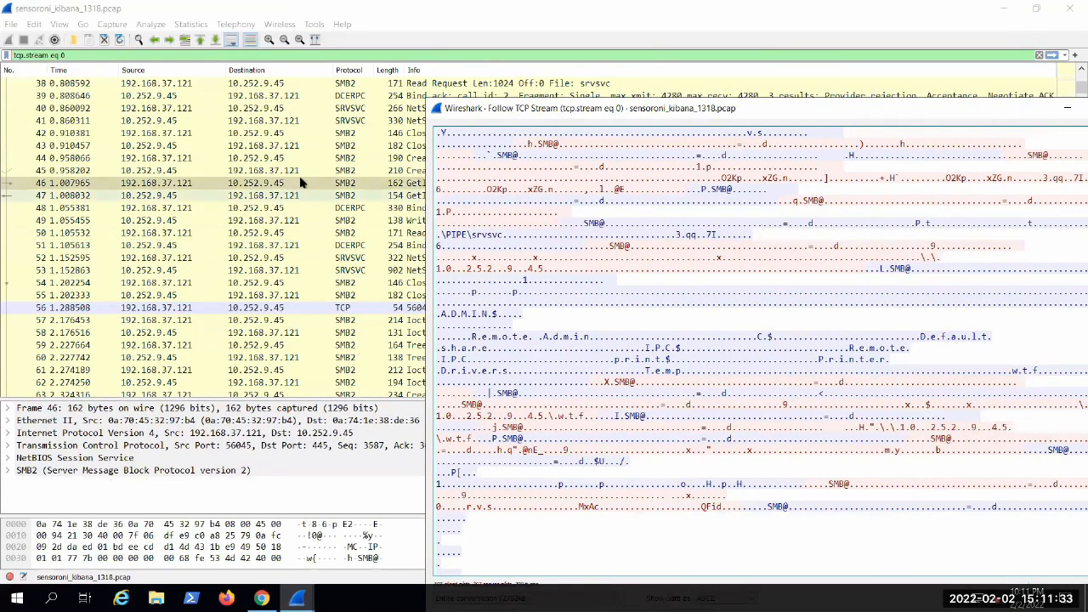
drag(576, 109, 537, 151)
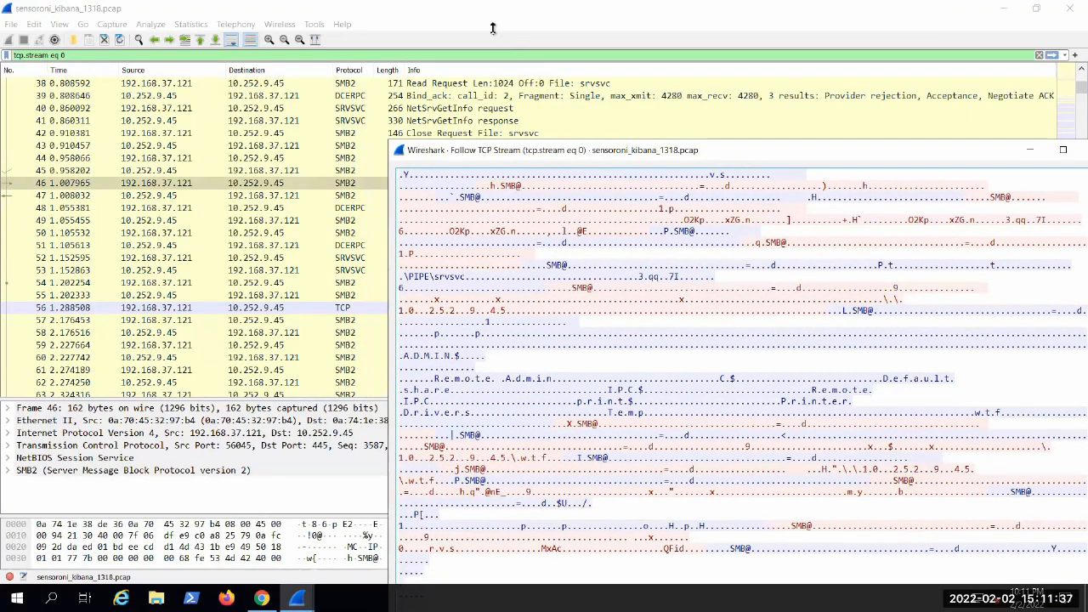
drag(732, 145, 551, 66)
drag(442, 70, 340, 40)
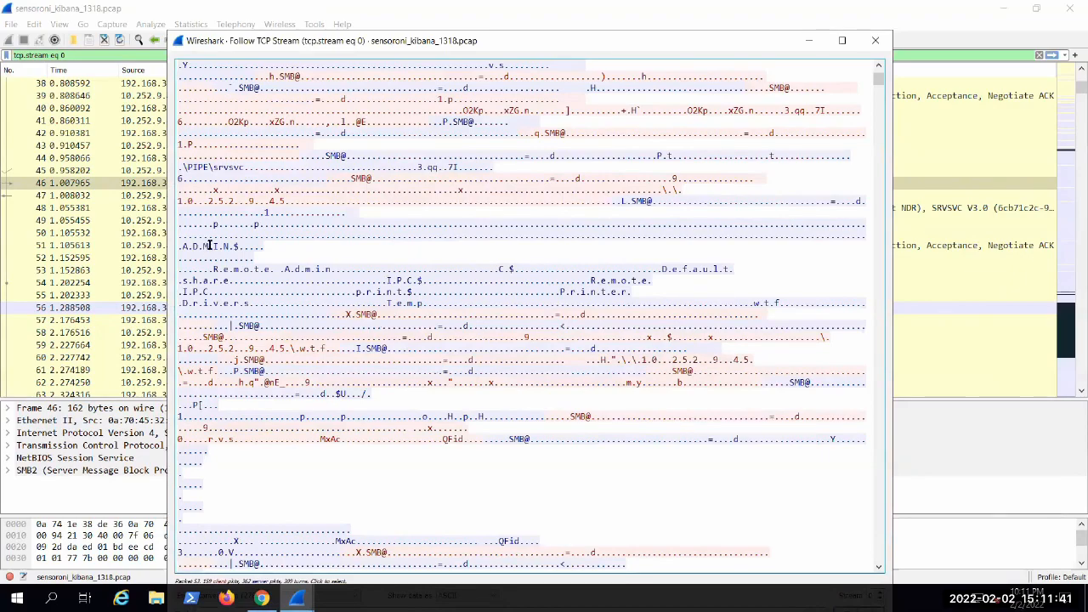
Step: Go through the enumerated shares in the stream, highlighting Remote Admin, C$, IPC and the print$ to Temp entries
drag(214, 257, 239, 258)
drag(321, 268, 336, 269)
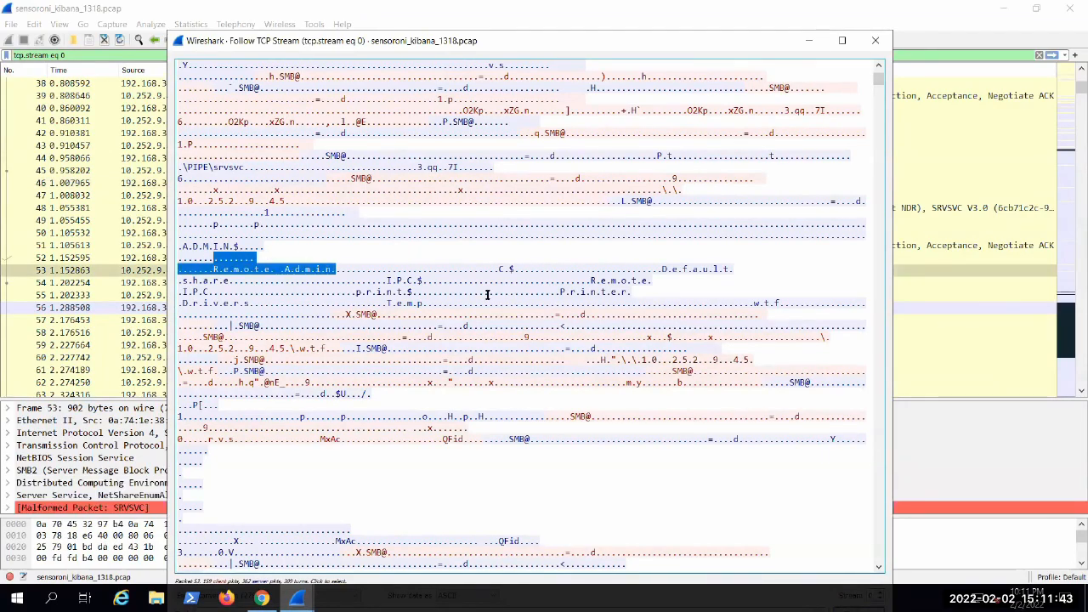
drag(520, 268, 494, 269)
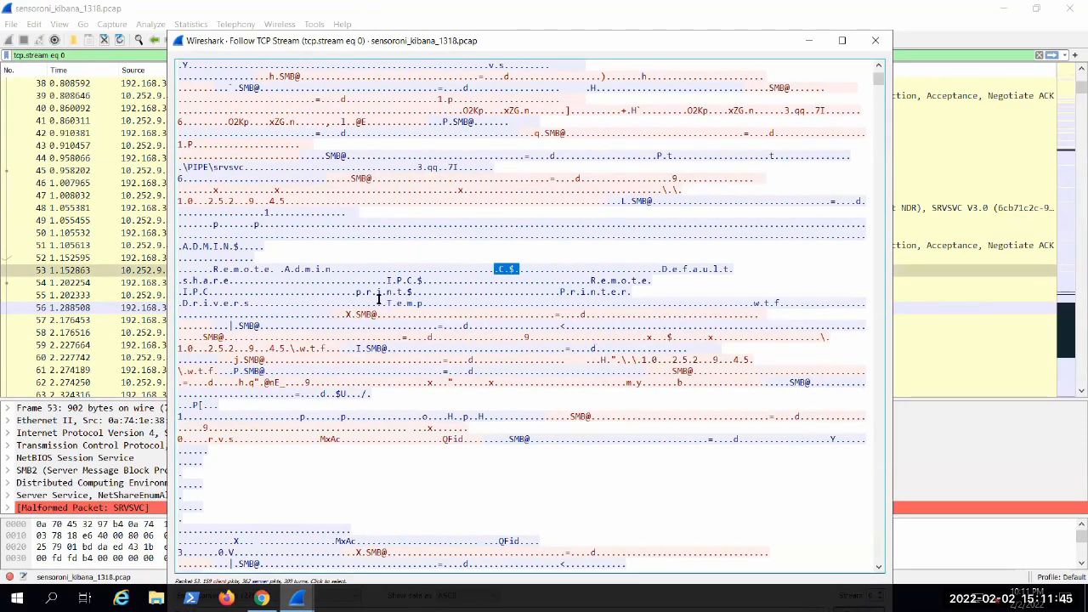
drag(387, 280, 419, 280)
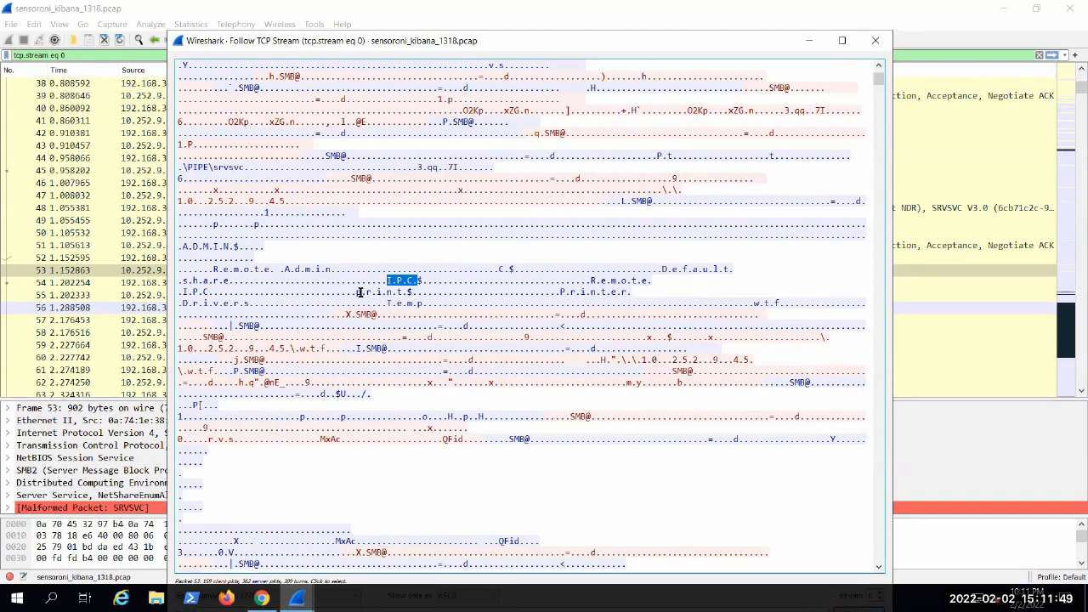
drag(360, 292, 433, 309)
click(409, 305)
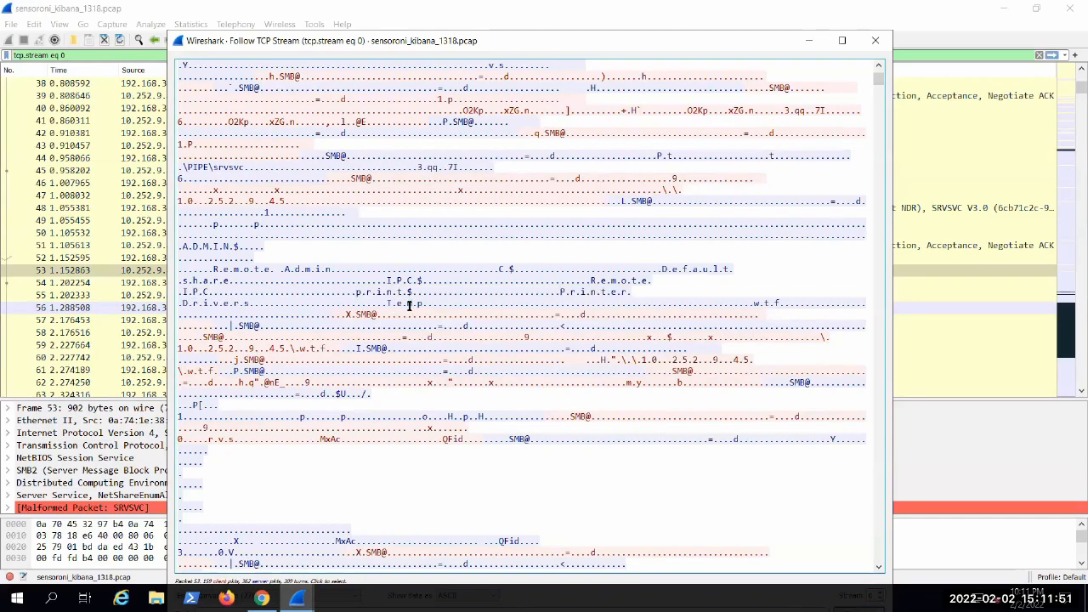
Step: Read on past the directory listing to the executable transfer and highlight "This program cannot be run in DOS mode."
scroll(409, 305, down, 3)
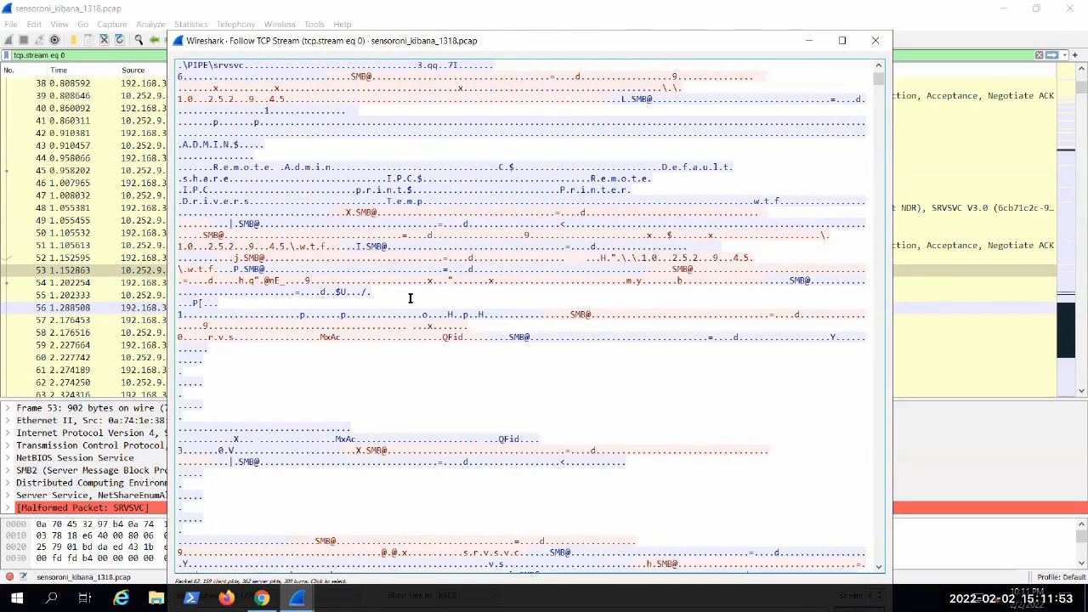
scroll(410, 298, down, 3)
scroll(429, 308, down, 15)
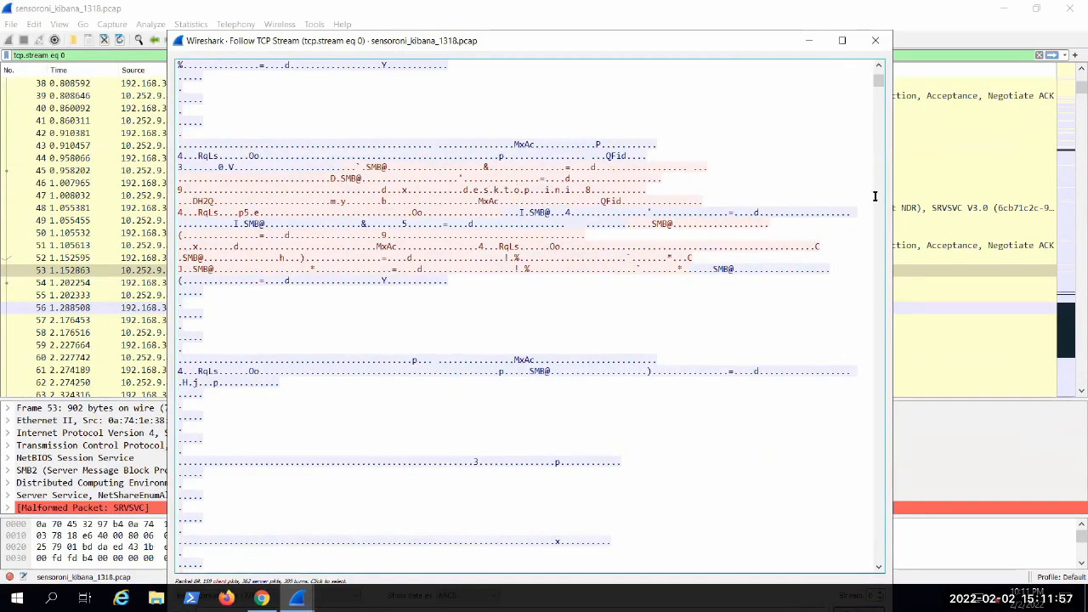
mouse_move(873, 81)
mouse_down()
mouse_move(874, 103)
mouse_move(878, 93)
mouse_up()
scroll(663, 434, up, 10)
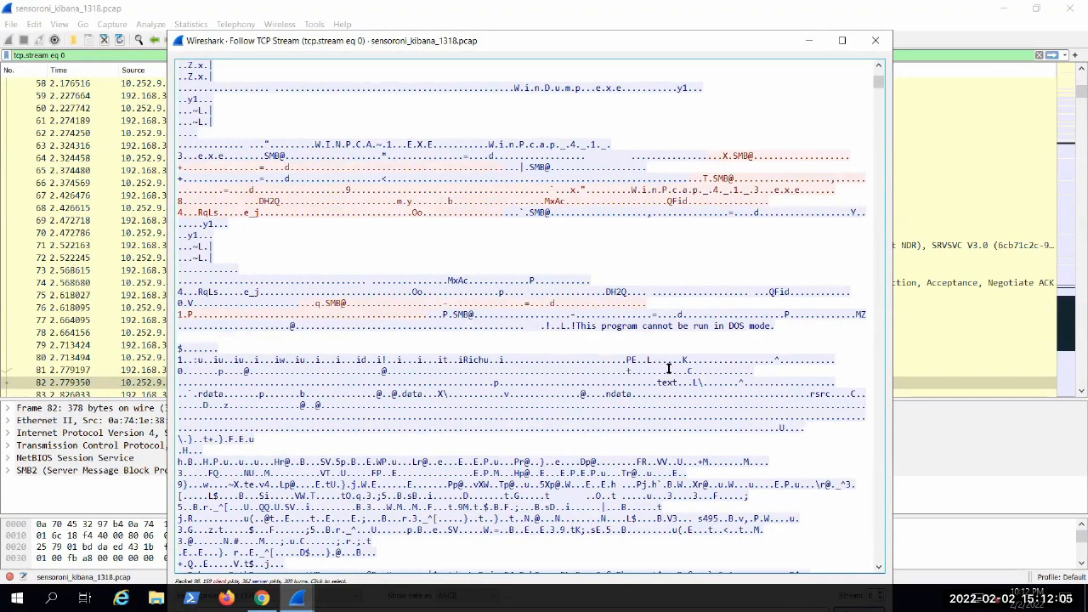
drag(572, 325, 775, 325)
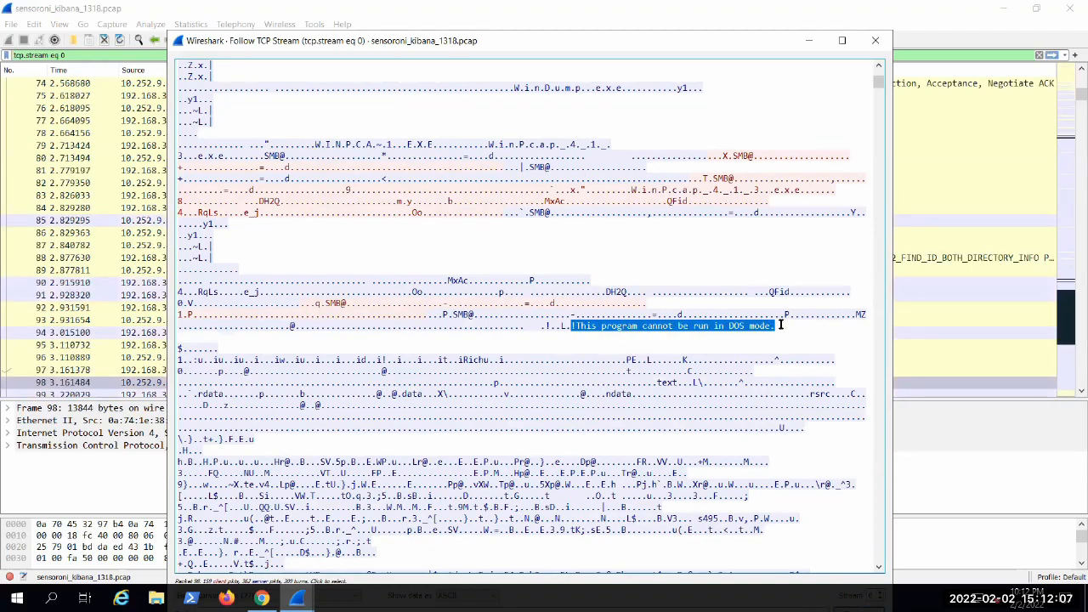
Step: Return to the share listing in the stream and highlight the 10.252.9.45 address in the wtf share path
scroll(487, 416, up, 6)
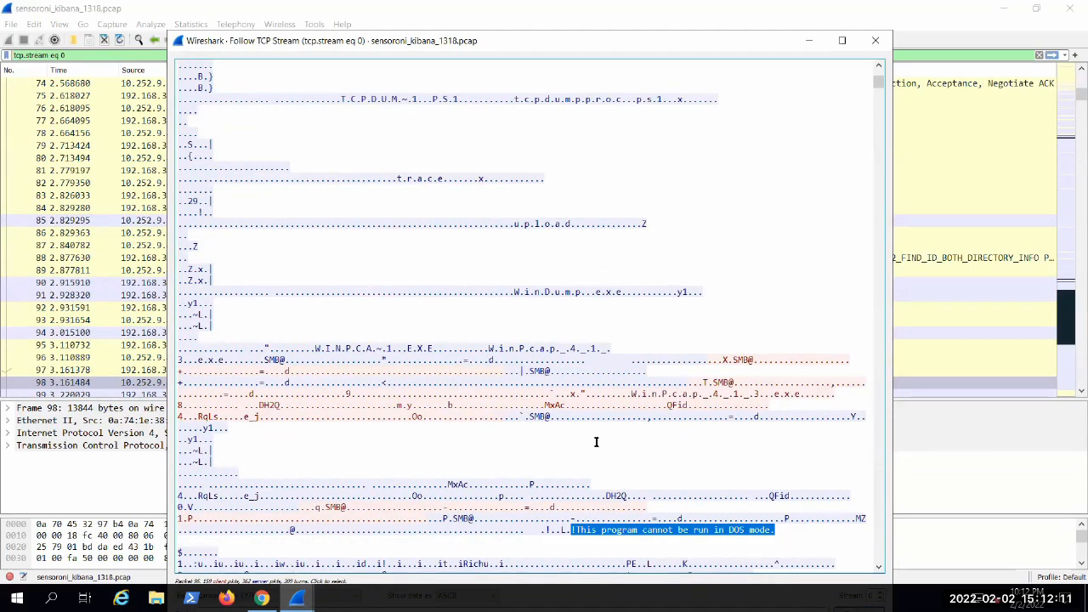
scroll(599, 441, up, 15)
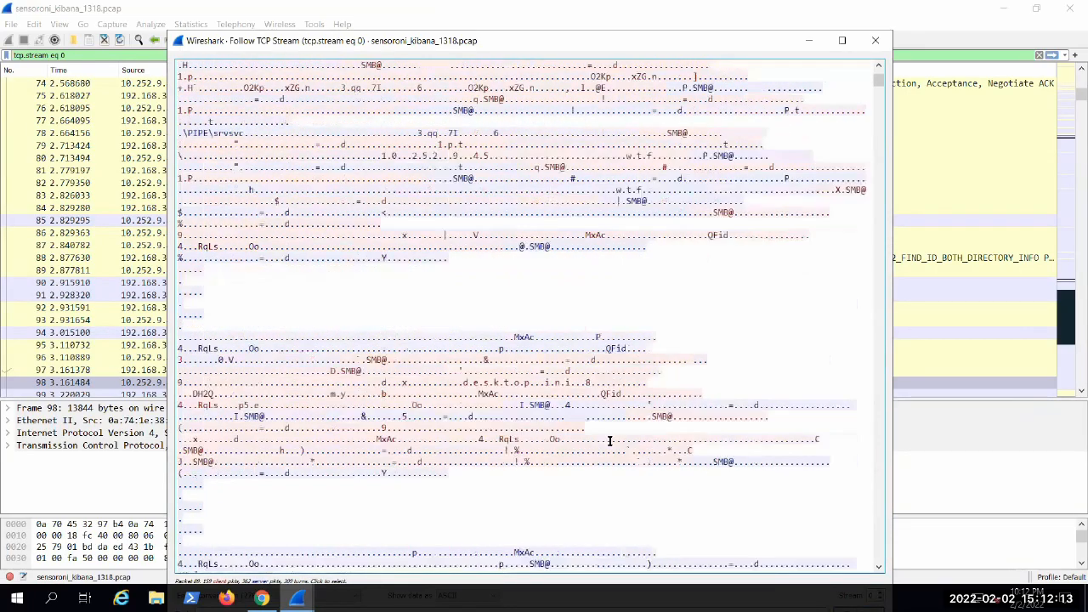
scroll(610, 441, up, 14)
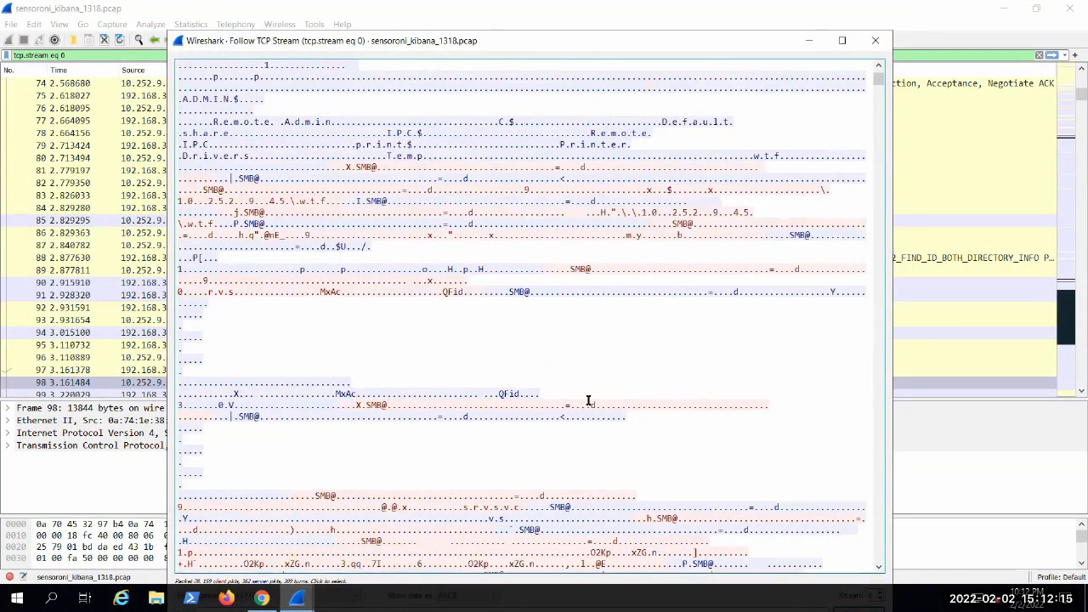
scroll(587, 398, up, 1)
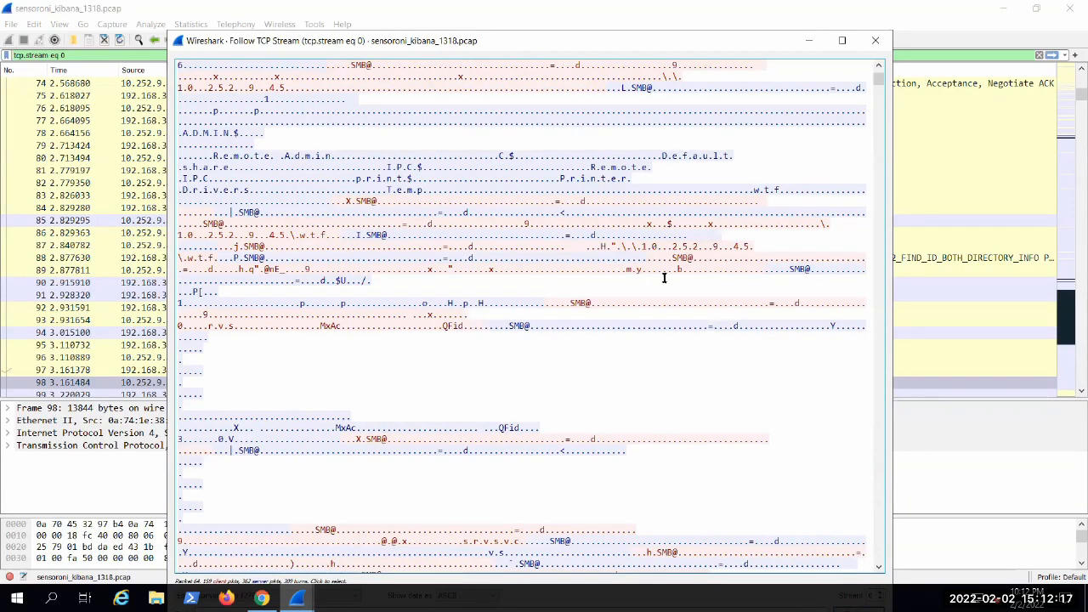
drag(637, 246, 750, 247)
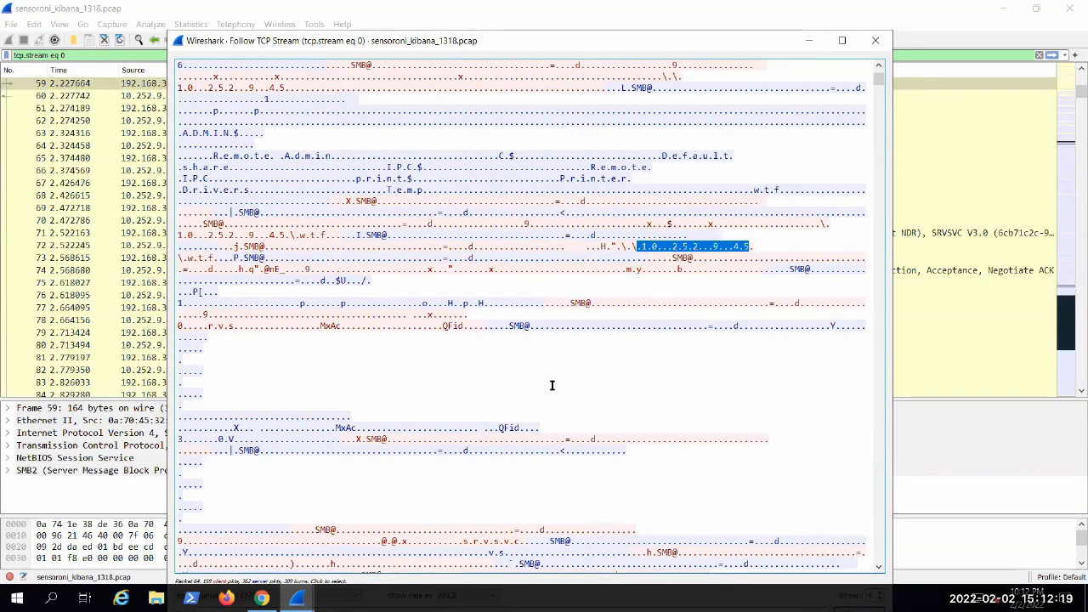
Step: Find the directory listing of the share in the stream and highlight the smb_move.ps1 file name
scroll(551, 385, down, 12)
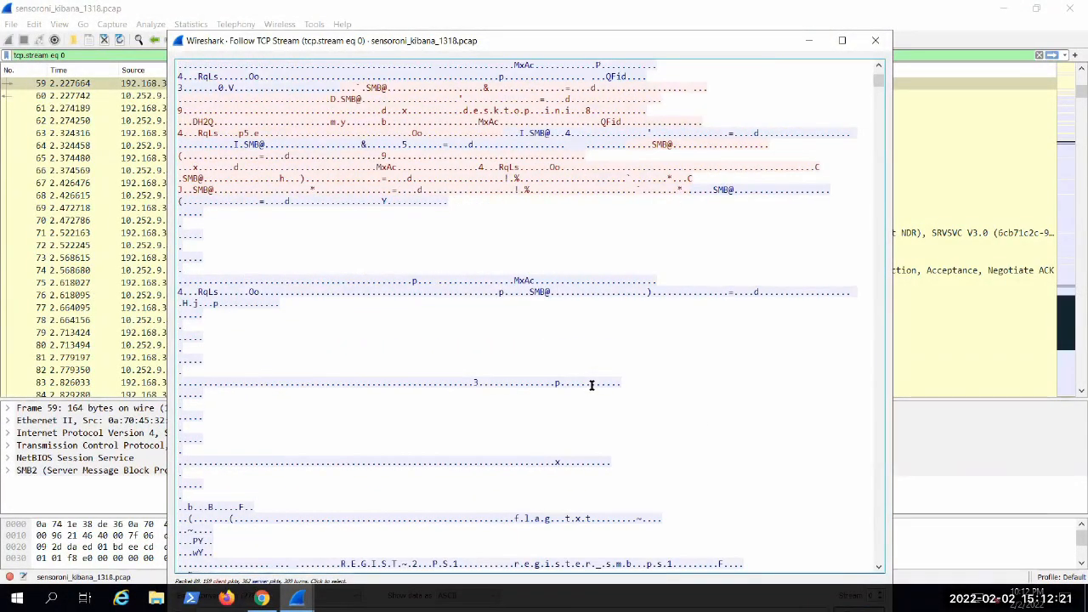
scroll(592, 385, down, 14)
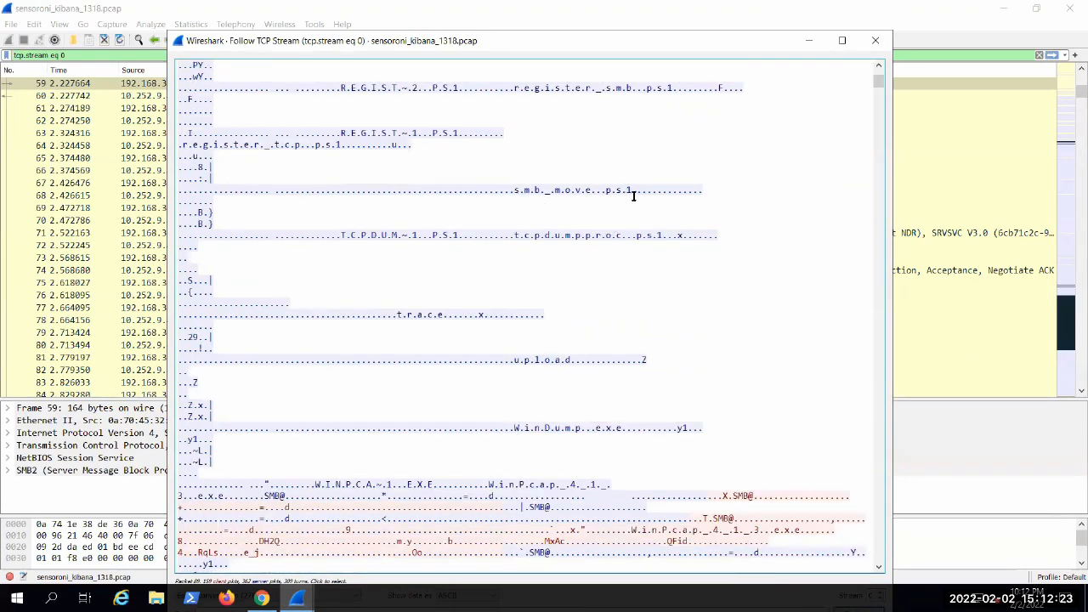
drag(514, 189, 632, 188)
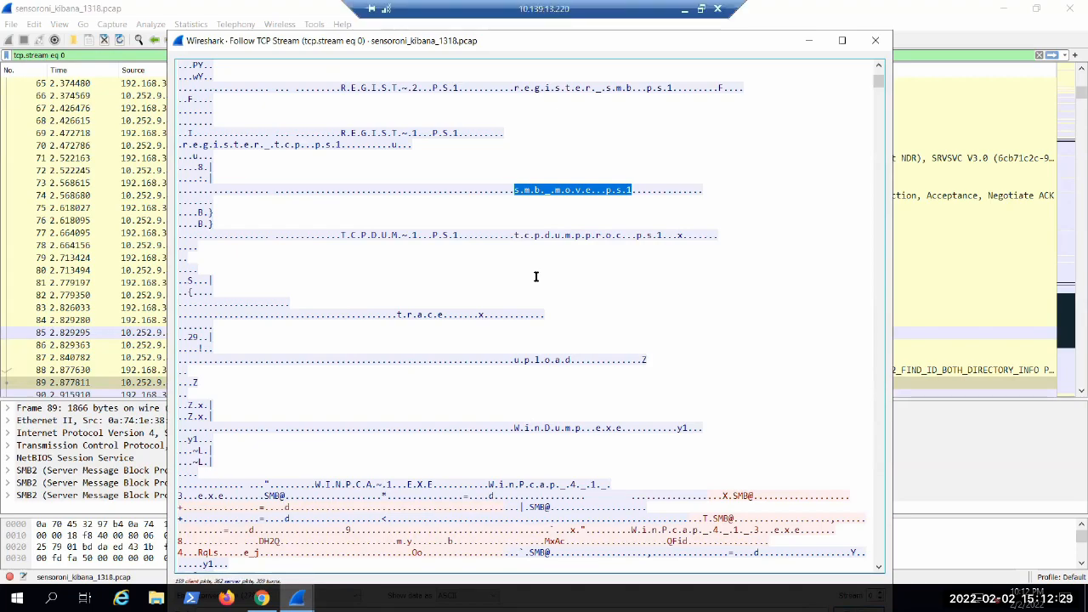
Step: Go back to the executable header after the WinPcap request and highlight its DOS mode message again
scroll(663, 323, down, 12)
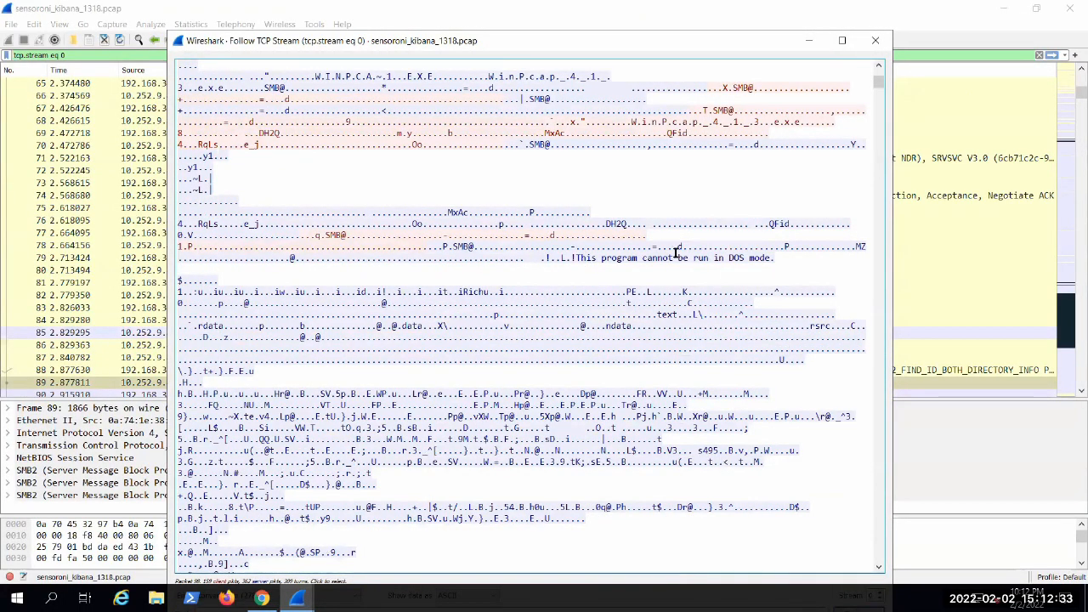
drag(577, 258, 784, 266)
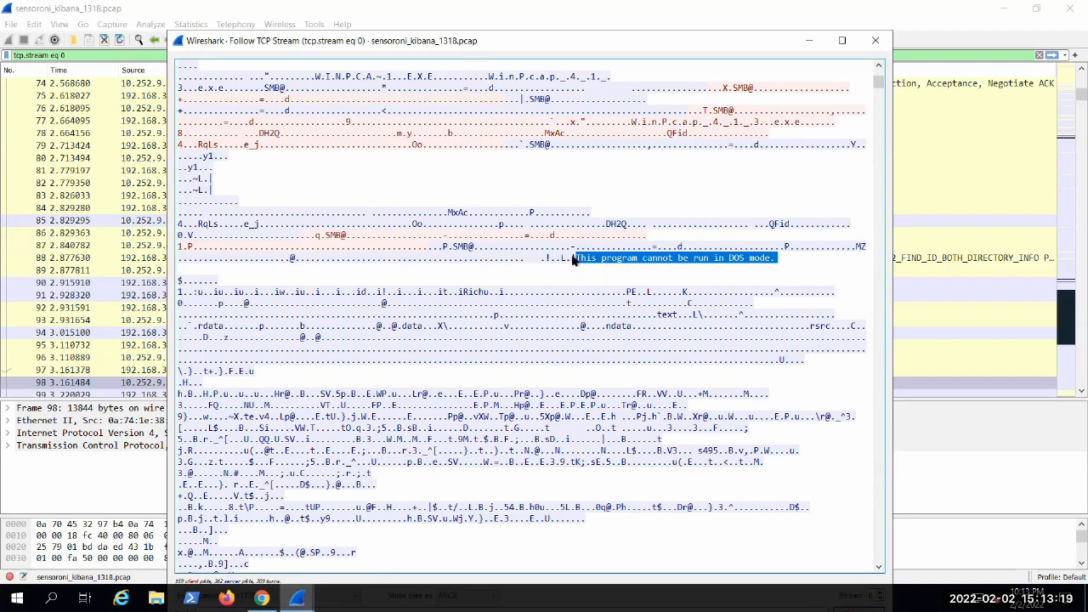
drag(573, 259, 803, 262)
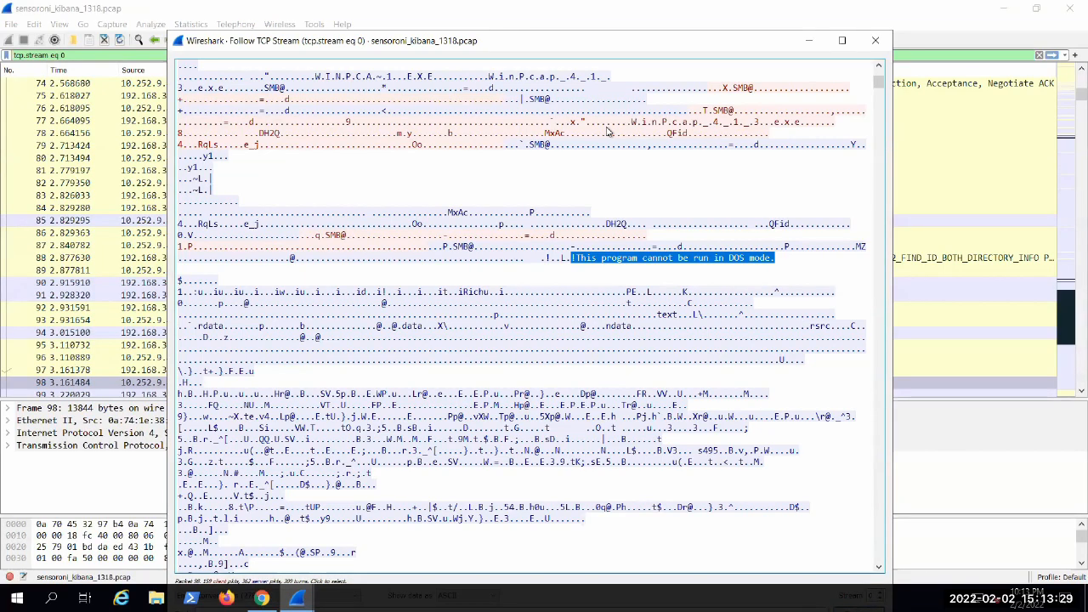
click(778, 260)
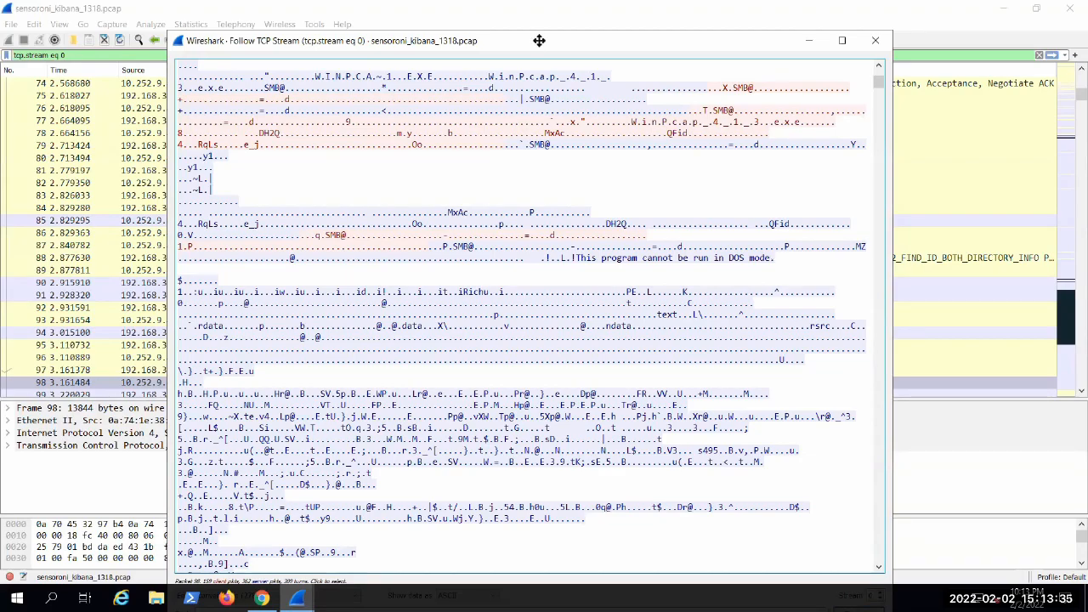
drag(571, 257, 776, 253)
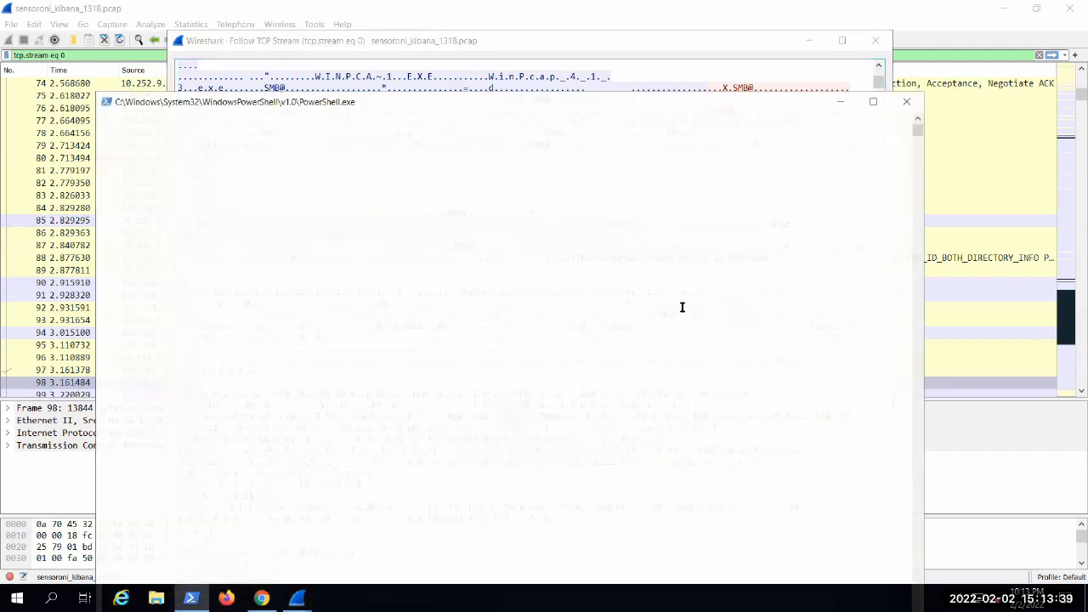
Step: Skim the binary content of the transferred executable below its DOS mode message
scroll(659, 313, down, 1)
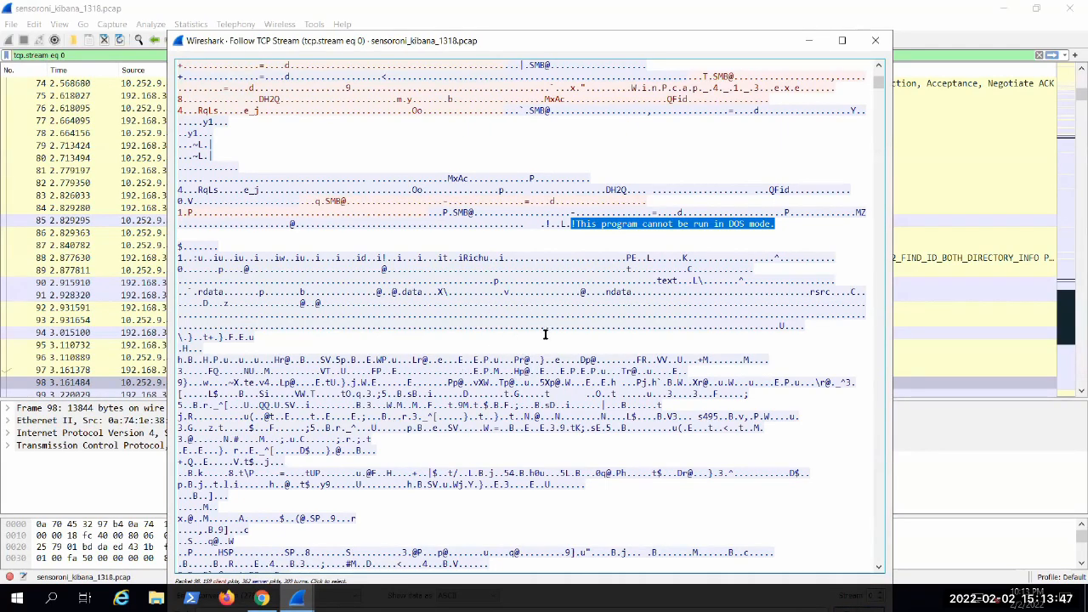
scroll(531, 340, down, 2)
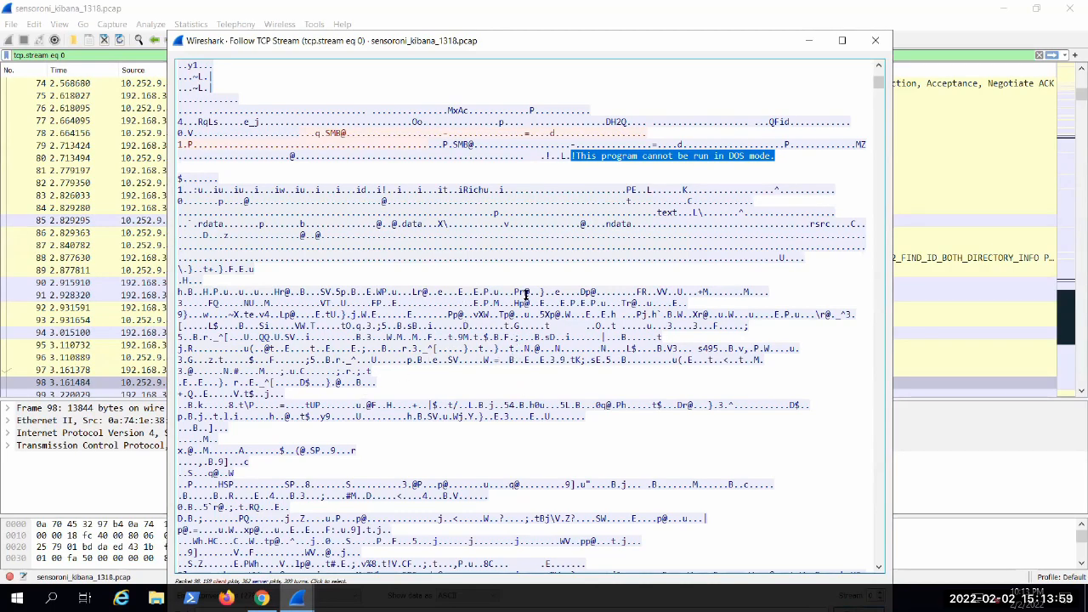
scroll(526, 293, down, 10)
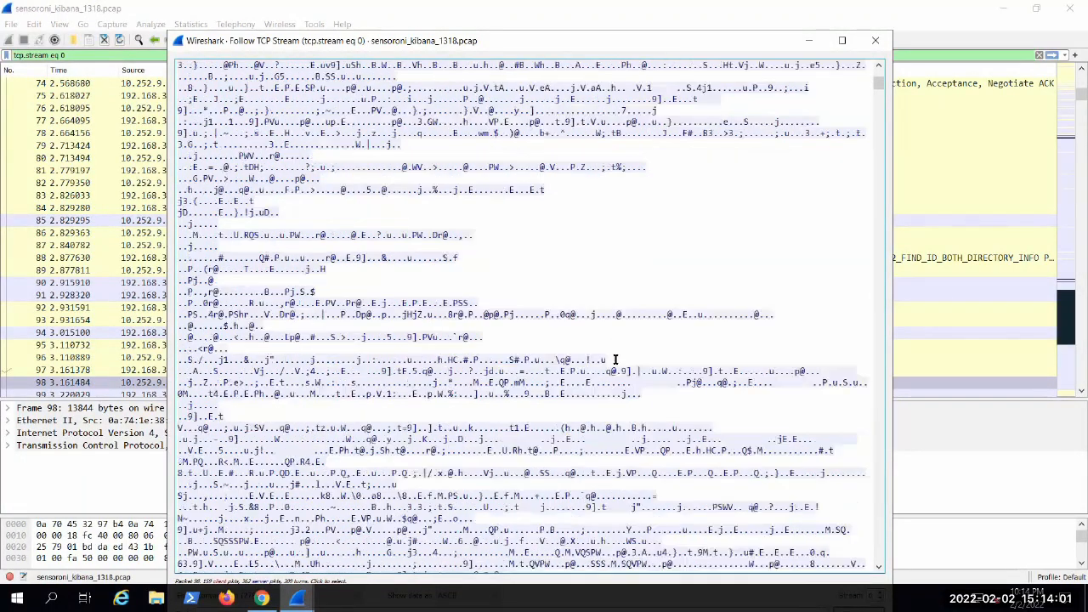
scroll(615, 359, down, 8)
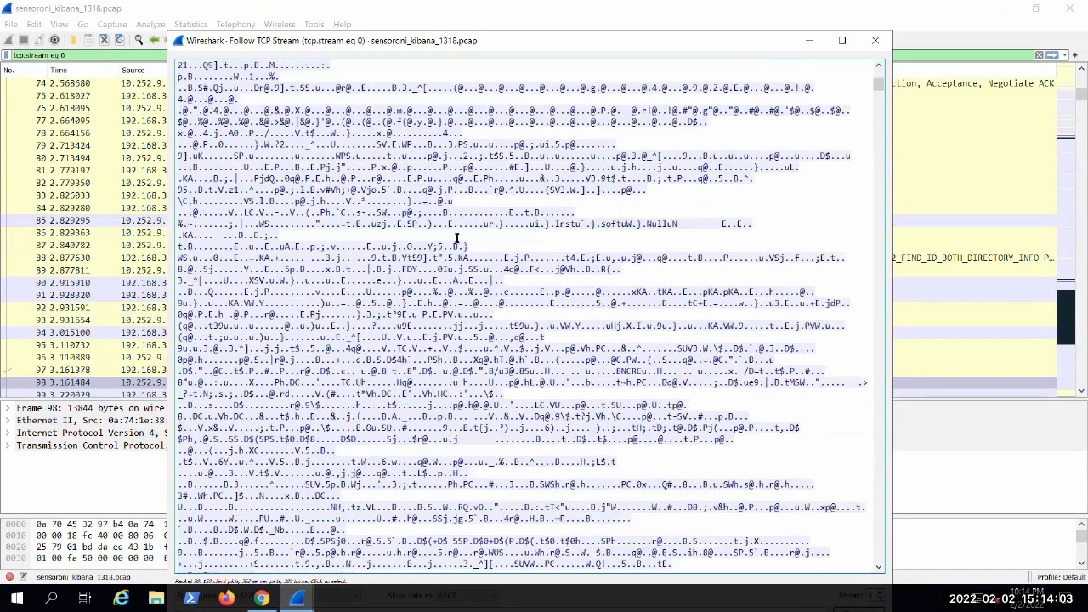
scroll(456, 239, down, 8)
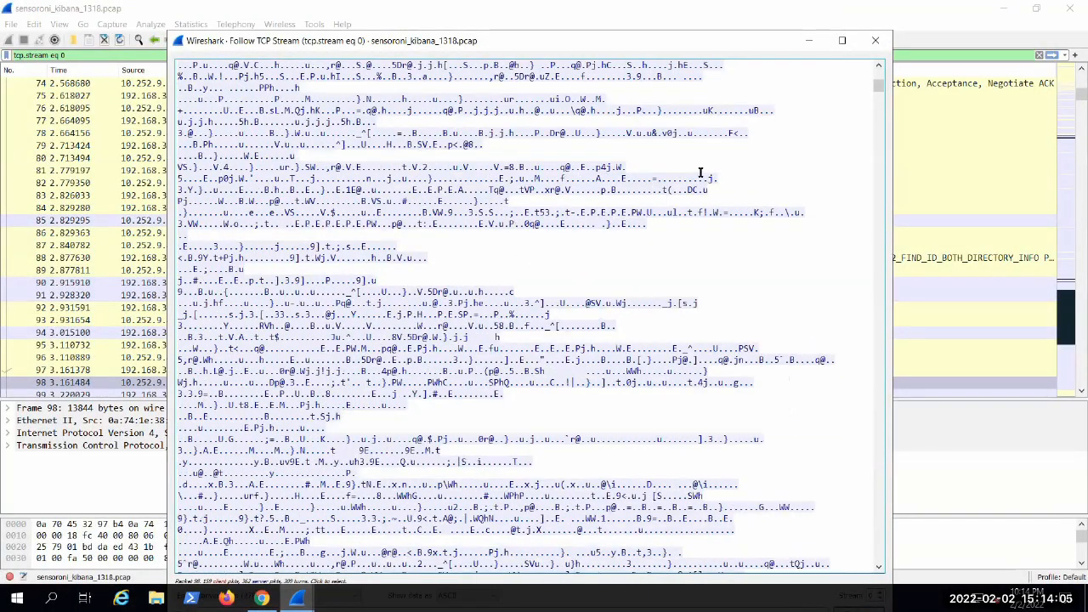
Step: Reposition the stream window and skip further down through the transferred executable's binary data
scroll(700, 172, down, 10)
drag(742, 37, 754, 23)
click(891, 87)
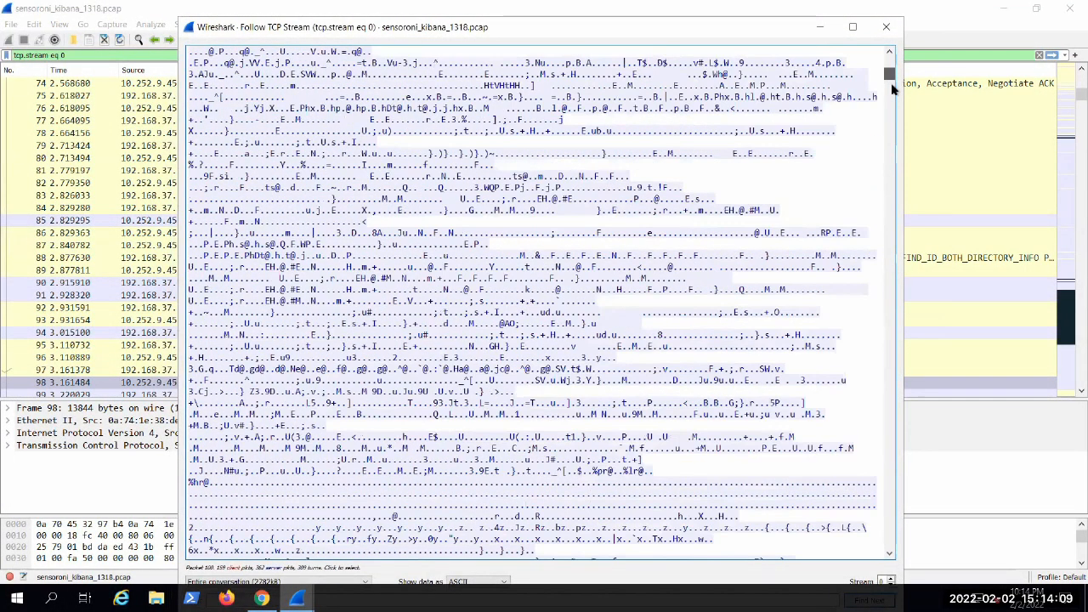
click(892, 87)
click(891, 86)
click(896, 104)
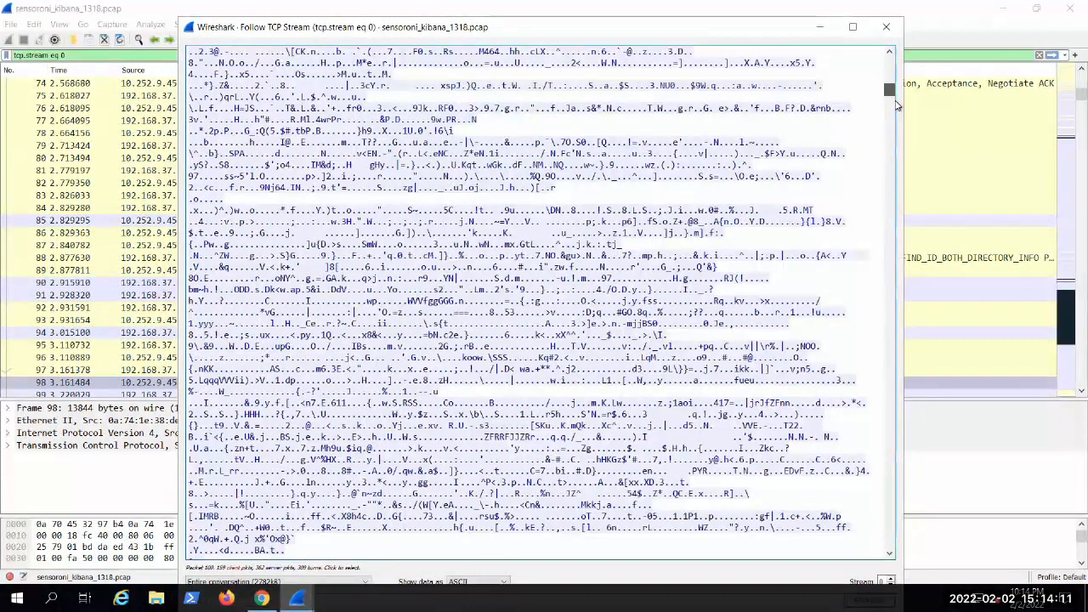
drag(896, 105, 892, 100)
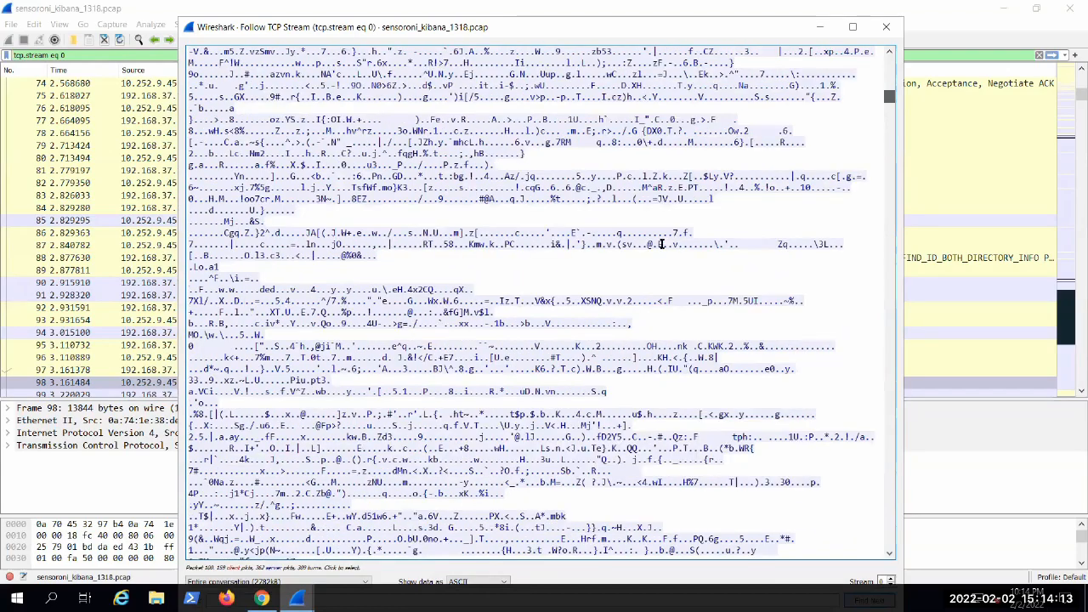
Step: Skim the remaining binary content of the stream to locate the register_tcp.ps1 scheduled task script
scroll(661, 244, down, 18)
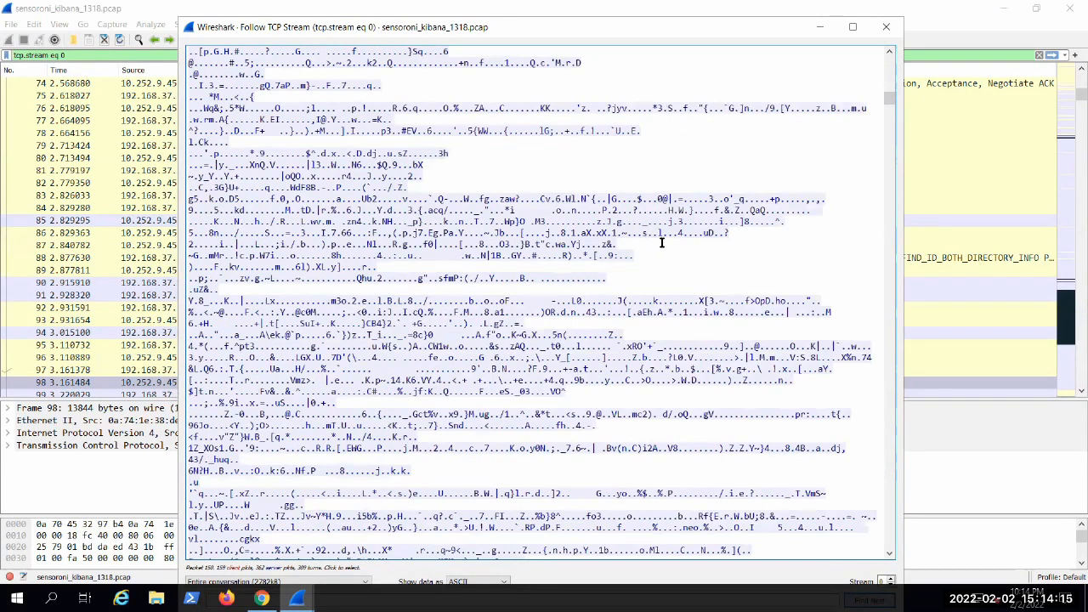
scroll(661, 244, down, 12)
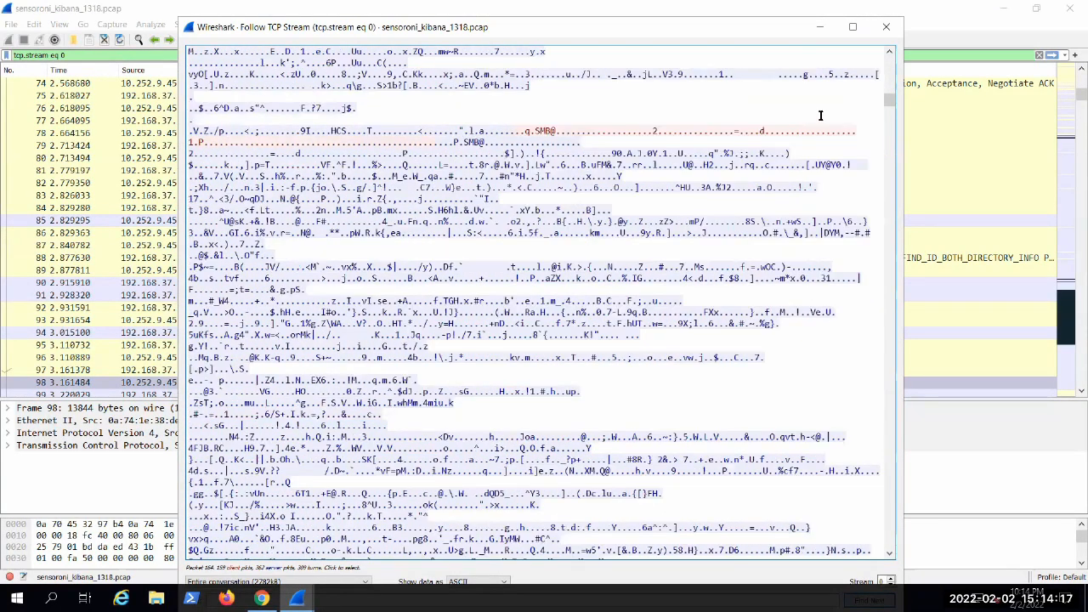
scroll(881, 205, down, 20)
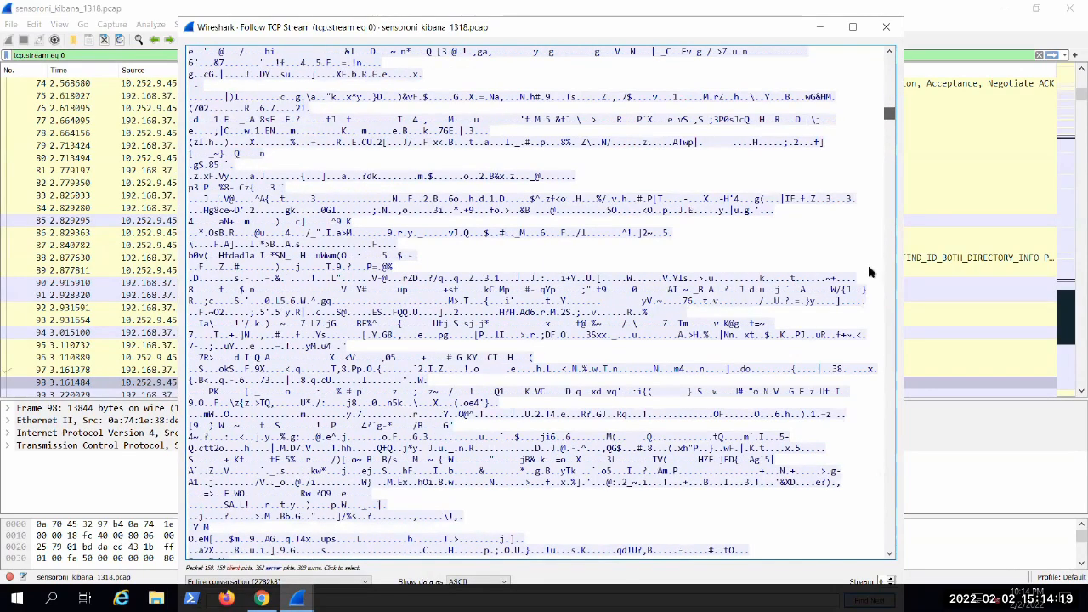
scroll(866, 290, down, 3)
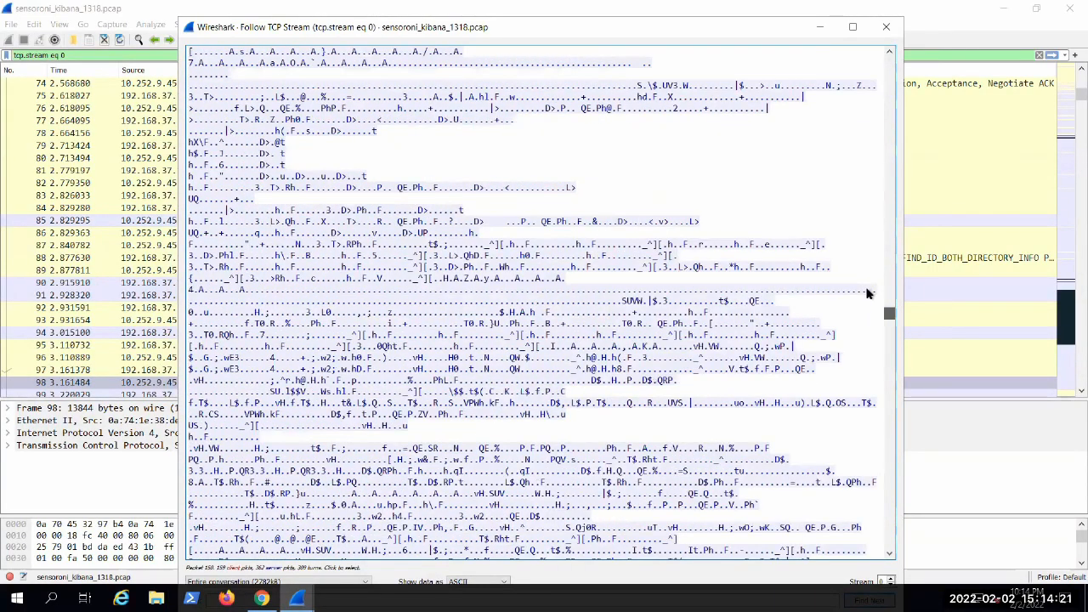
drag(868, 293, 867, 292)
scroll(287, 433, down, 10)
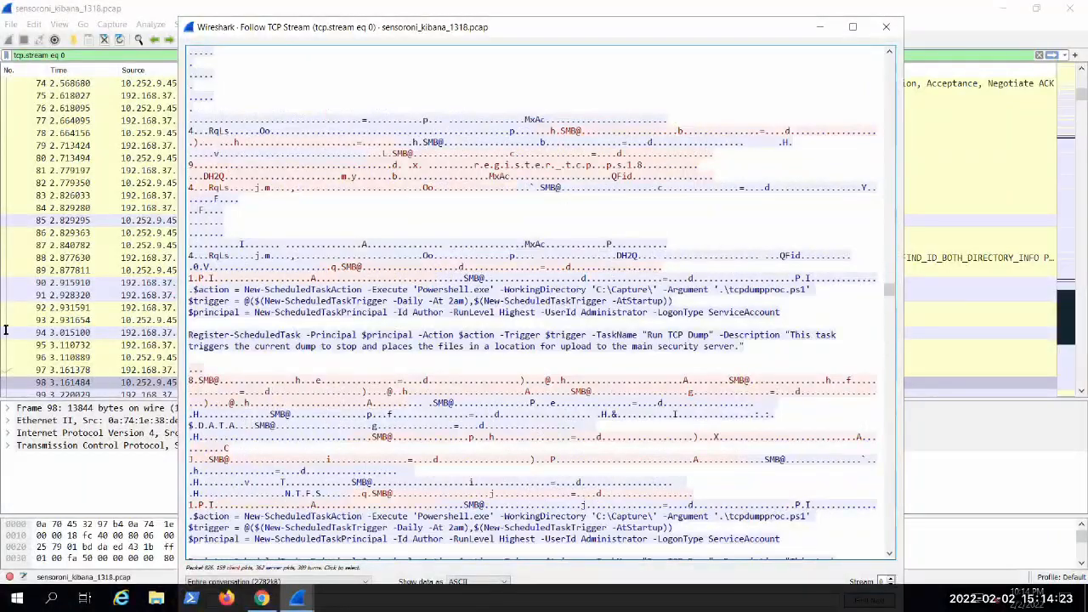
scroll(464, 340, down, 10)
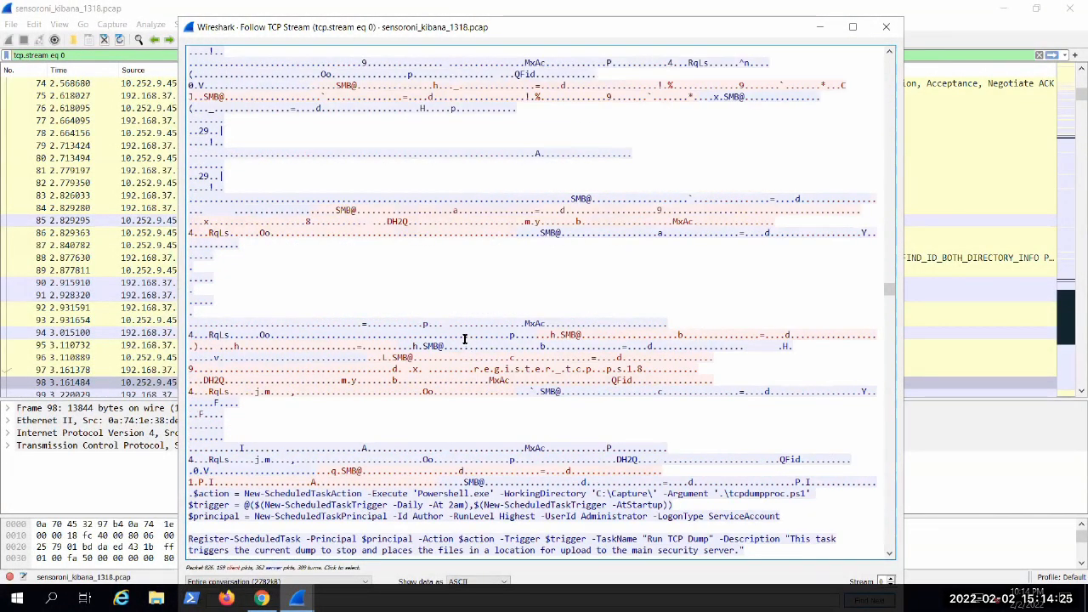
Step: Go back to the readable strings before the WinDump.exe requests and highlight the SNMP message format strings
scroll(459, 360, up, 5)
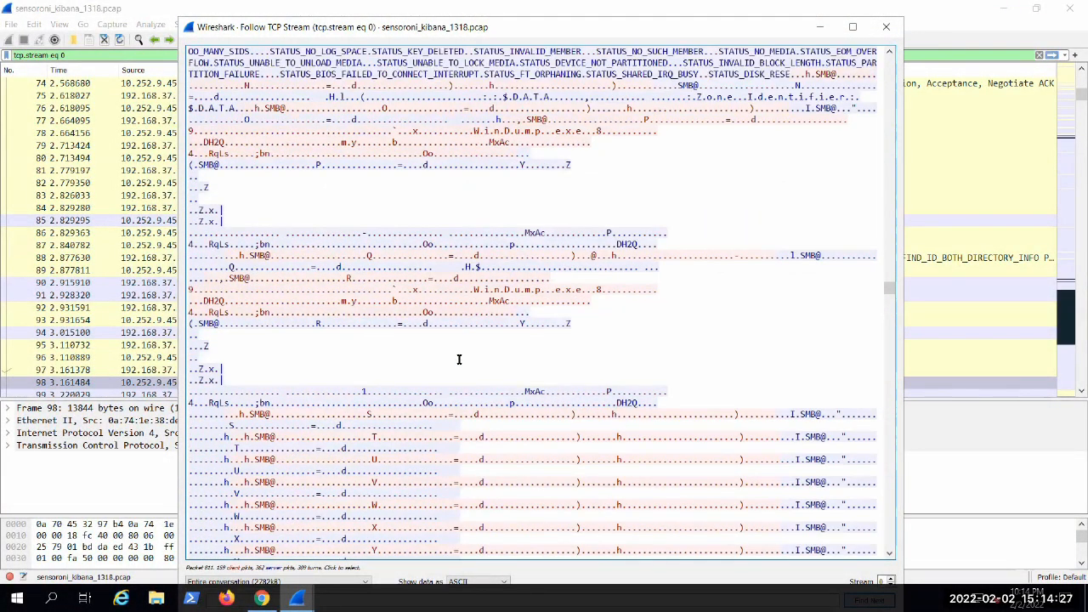
scroll(454, 357, up, 3)
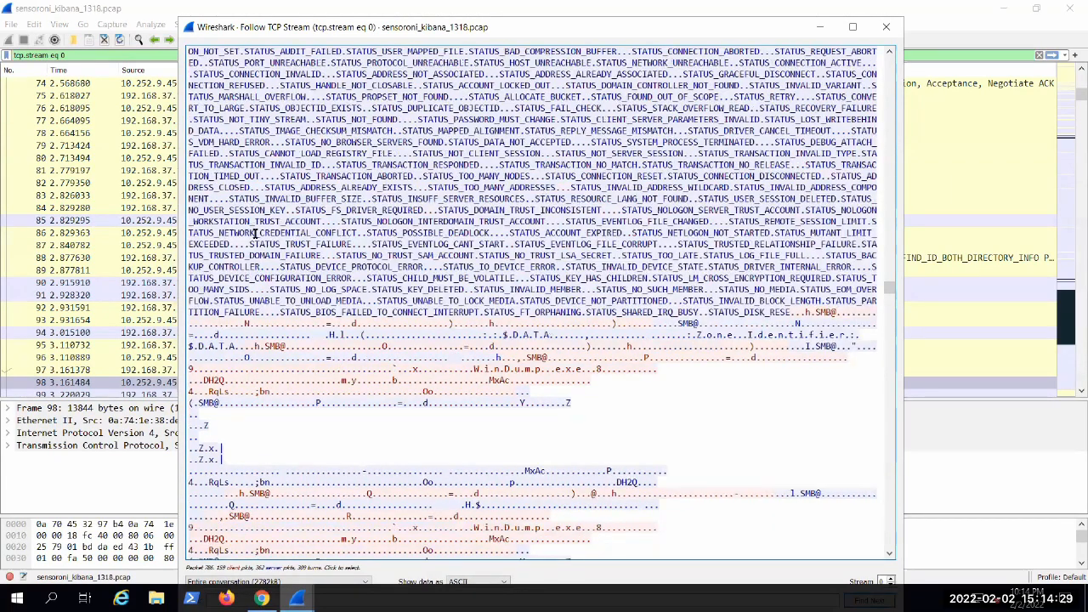
scroll(389, 281, up, 7)
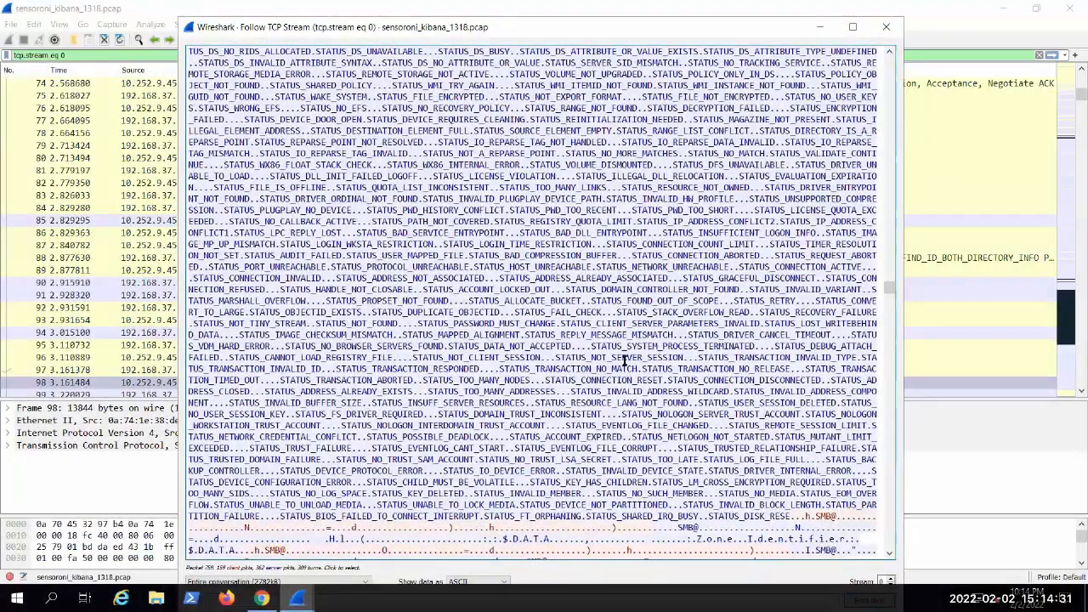
scroll(505, 183, up, 12)
scroll(323, 176, up, 10)
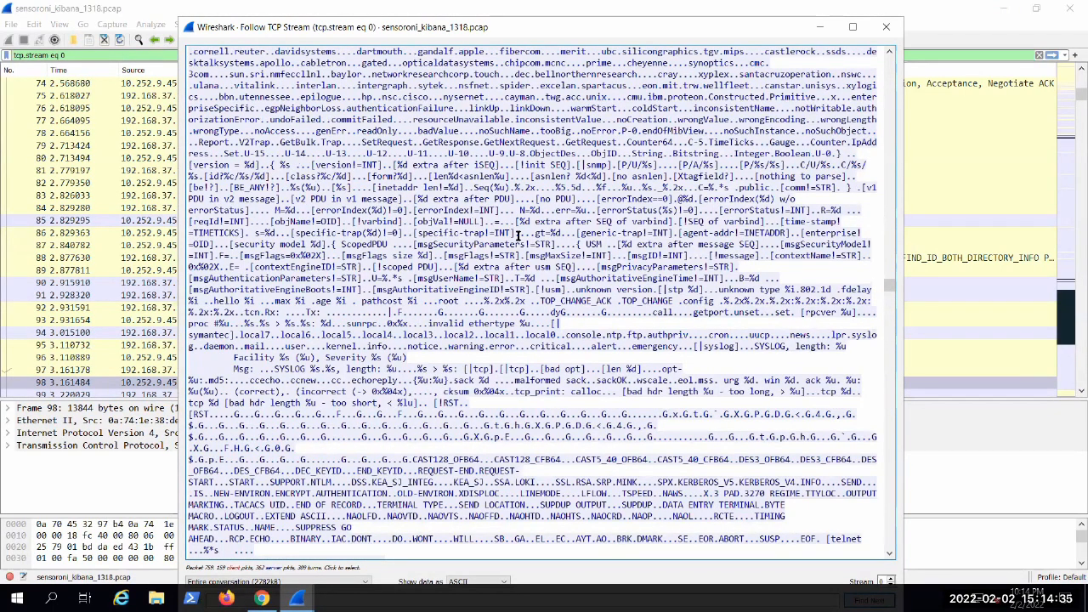
drag(189, 176, 586, 278)
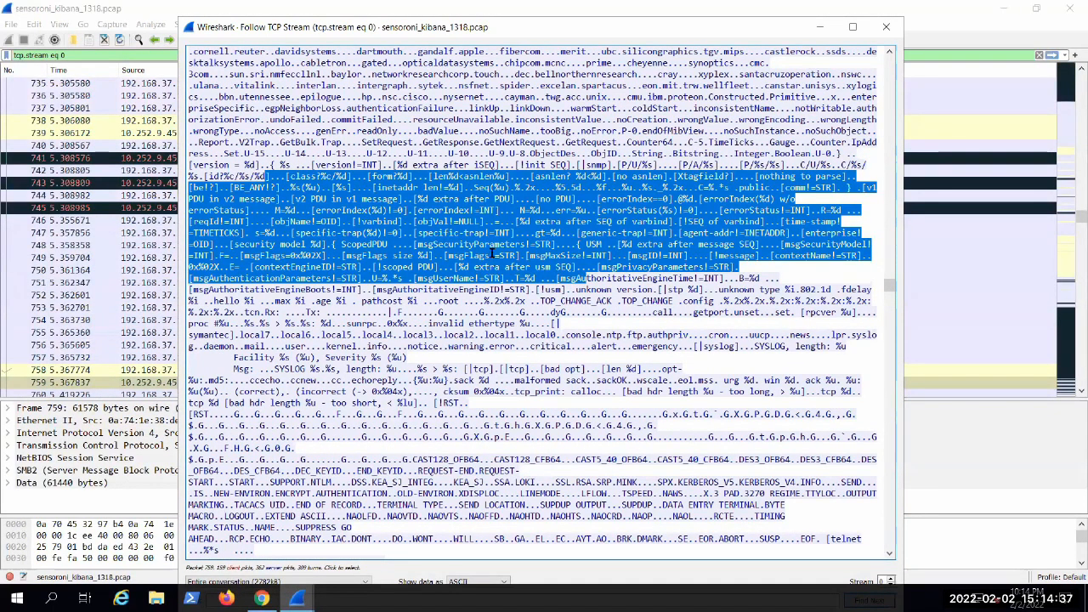
click(367, 214)
drag(399, 243, 672, 292)
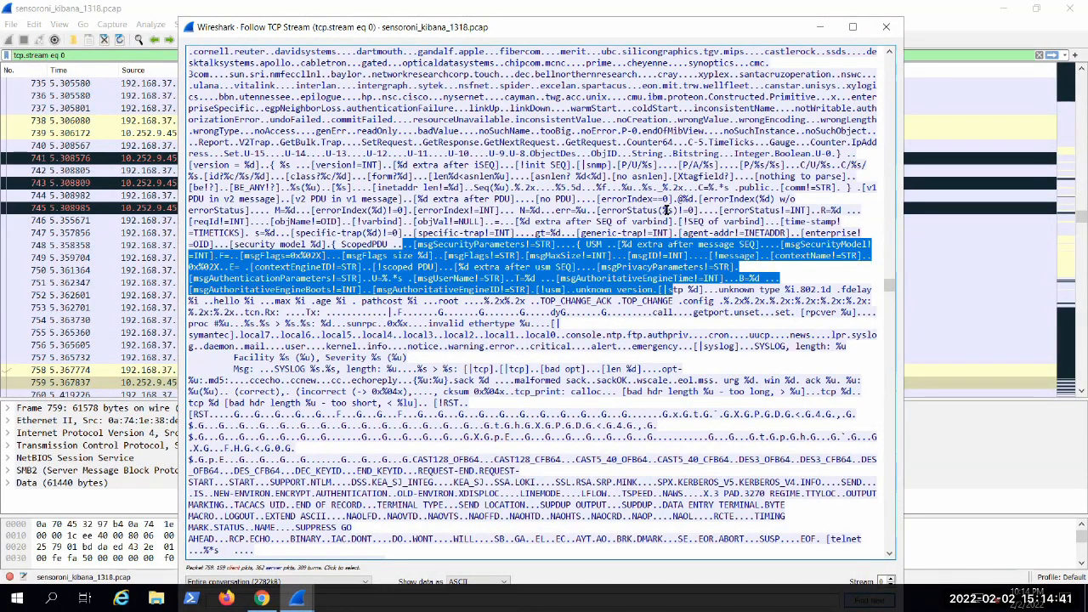
drag(582, 176, 720, 255)
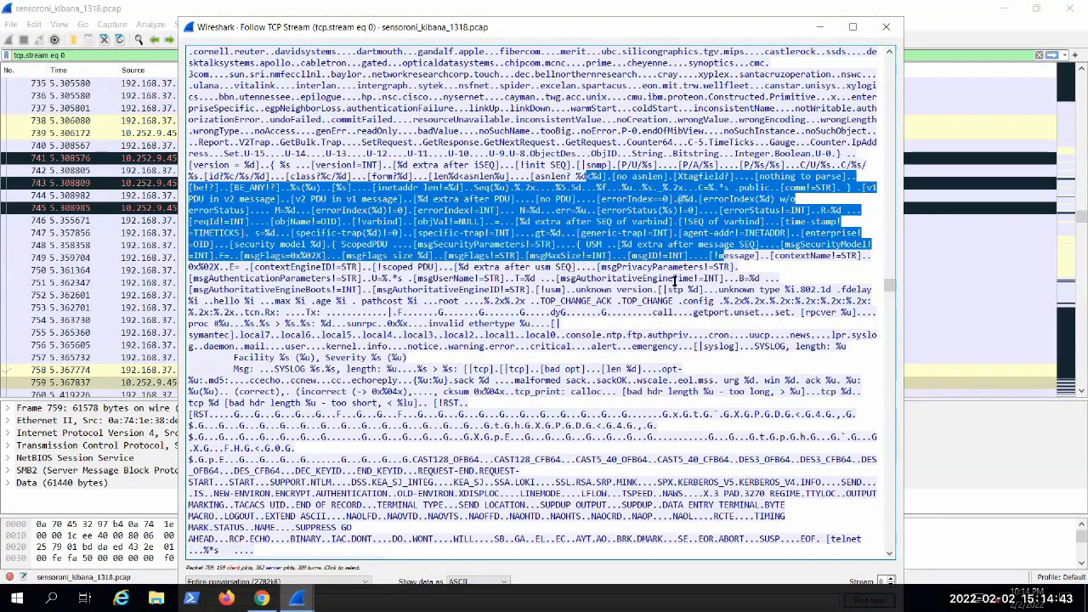
click(630, 276)
Step: Highlight the block of EGP and SNMP object names preceding the SNMP format strings
scroll(629, 277, up, 5)
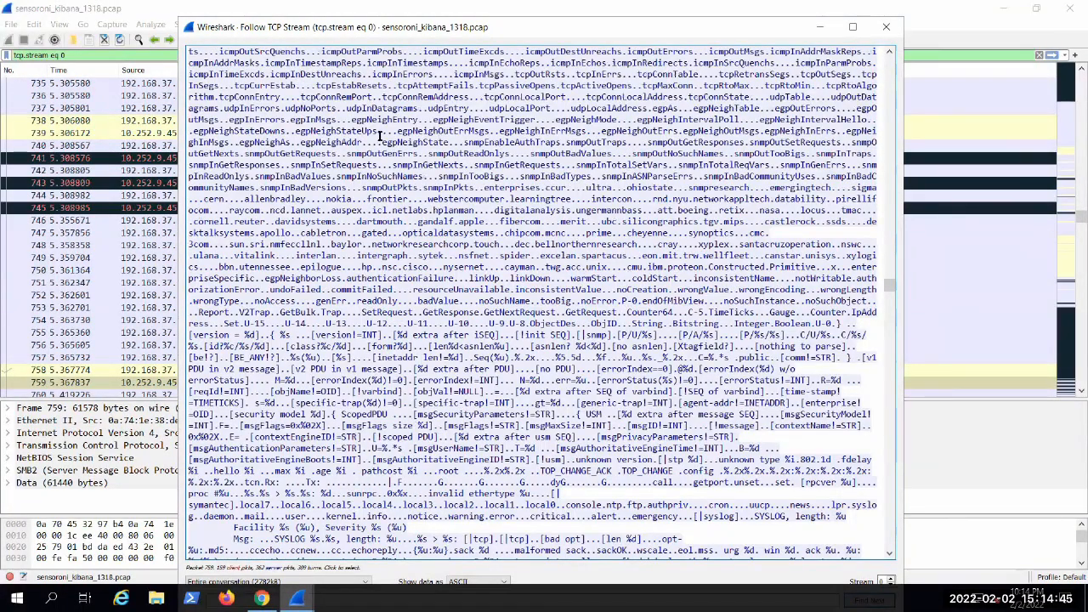
drag(384, 119, 568, 324)
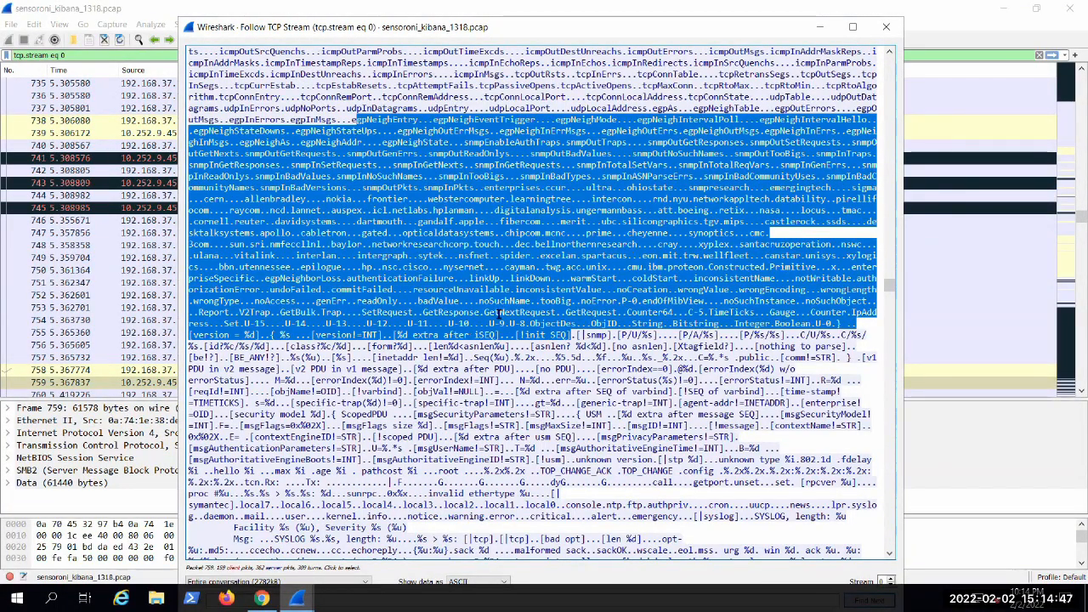
click(495, 293)
Step: Return to the scheduled task script and highlight Powershell.exe and the tcpdumpproc.ps1 argument in its action line
scroll(495, 293, down, 5)
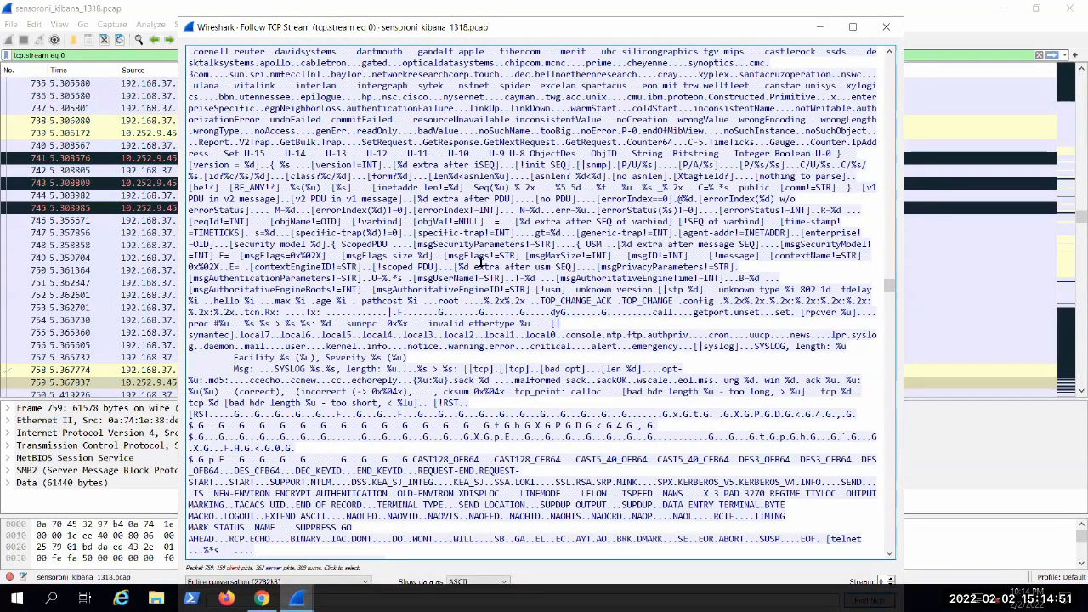
scroll(482, 270, down, 10)
scroll(486, 275, down, 10)
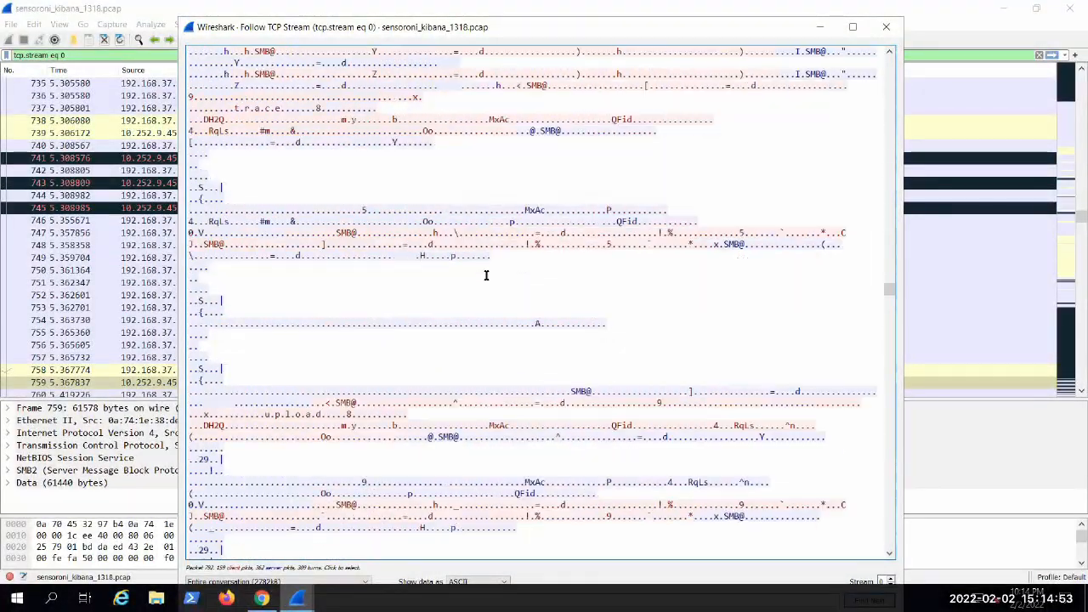
scroll(486, 274, down, 4)
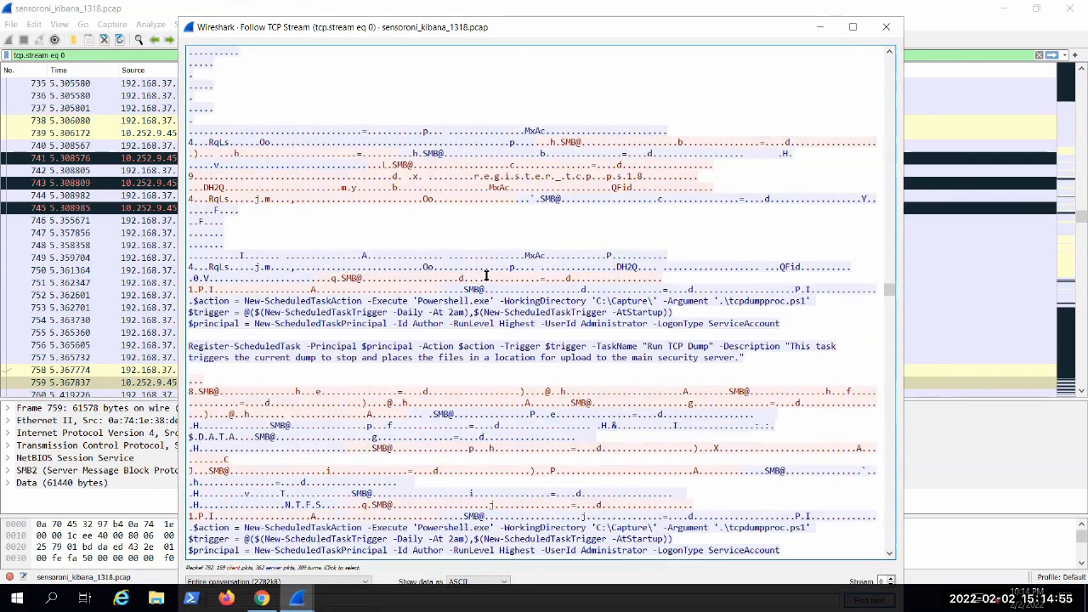
drag(393, 303, 499, 304)
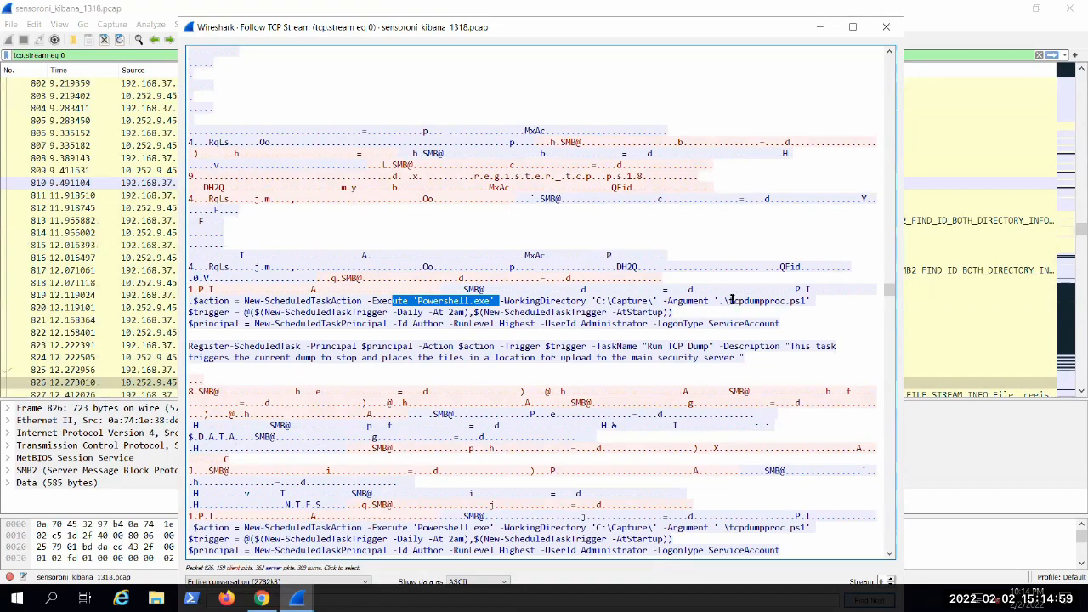
drag(732, 301, 807, 294)
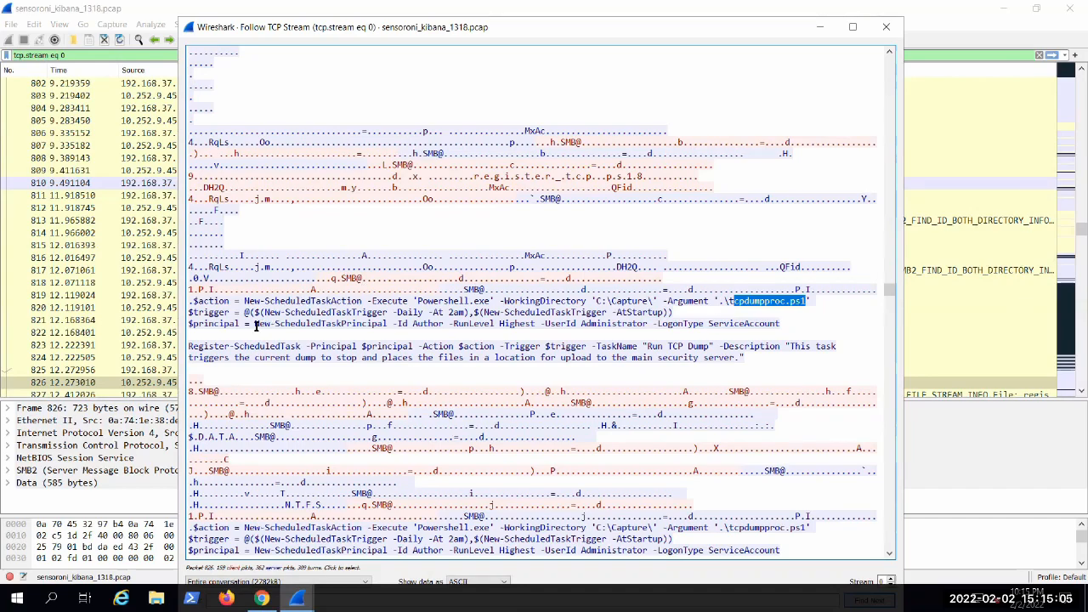
Step: Highlight the New-ScheduledTaskPrincipal command, and then the script's action, trigger and principal lines together
drag(253, 325, 387, 326)
drag(462, 304, 794, 323)
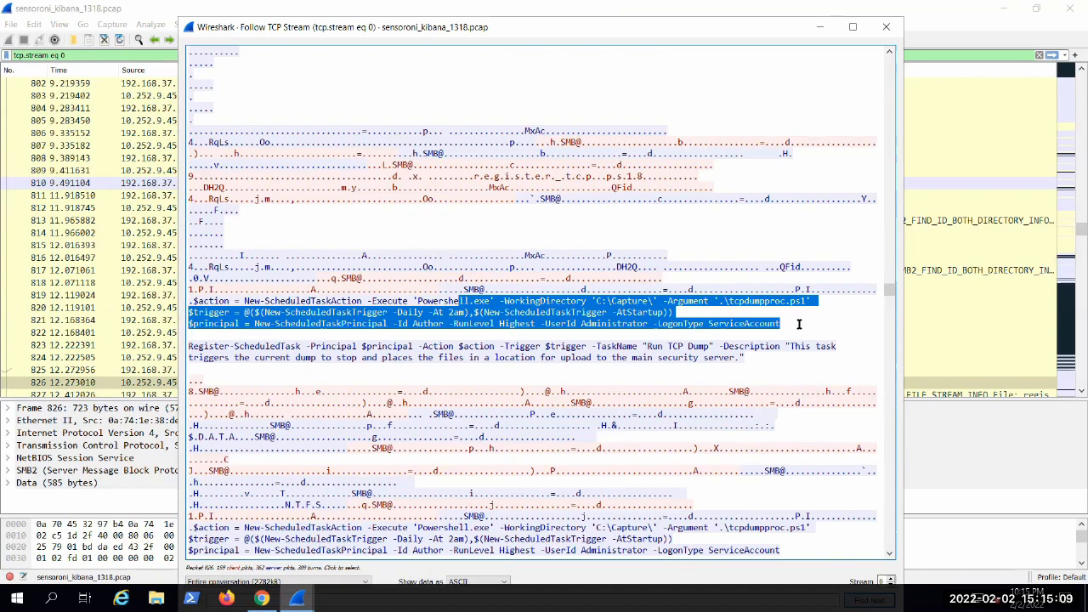
click(774, 335)
scroll(748, 332, down, 4)
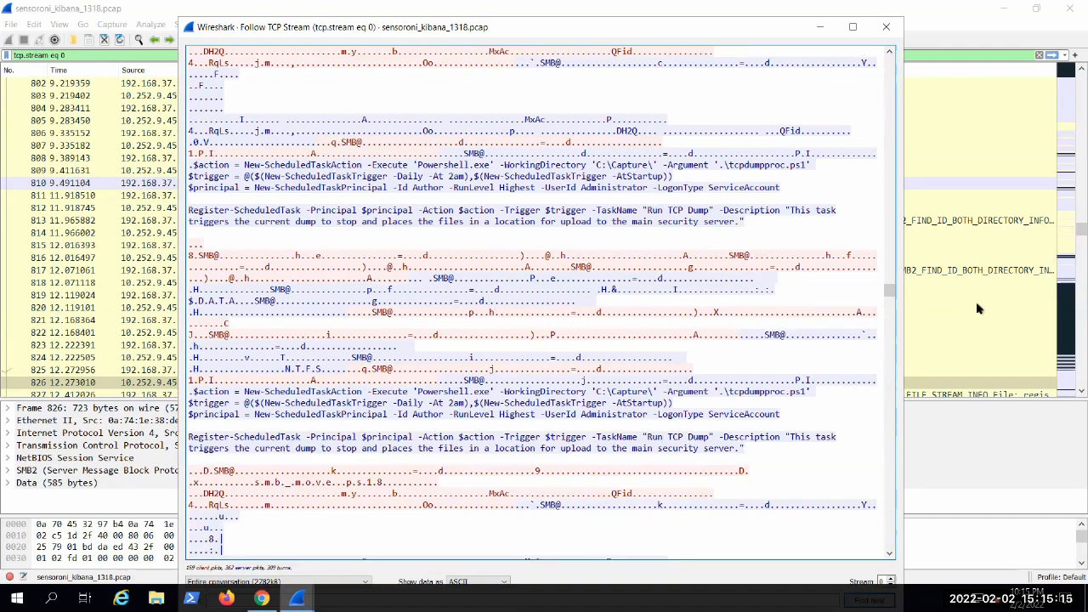
Step: Highlight the tcpdumpproc.ps1 argument in the second copy of the scheduled task script
scroll(608, 335, down, 3)
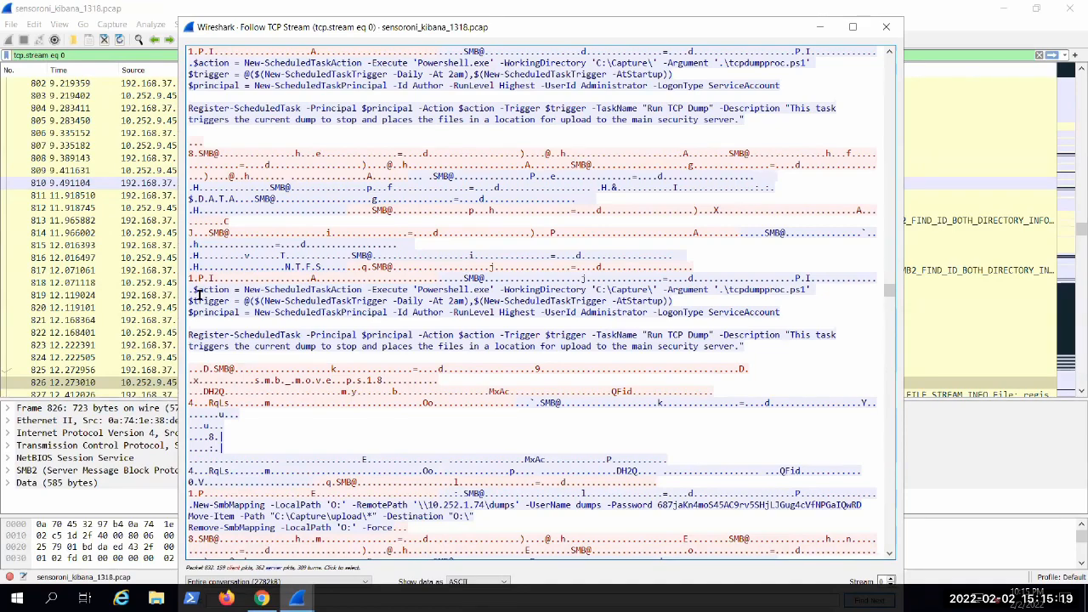
drag(250, 277, 595, 294)
double_click(748, 289)
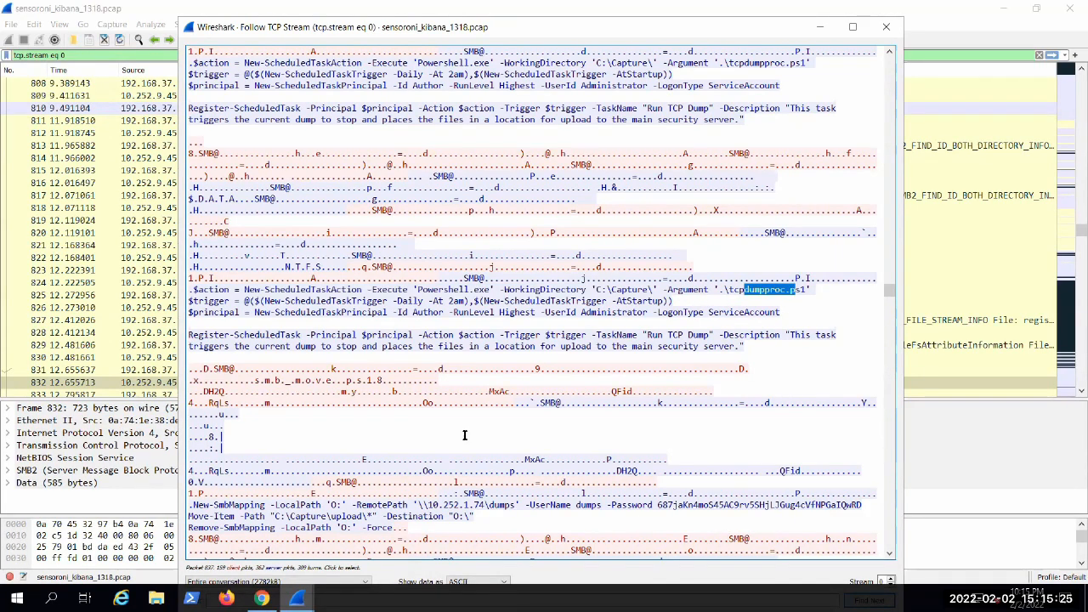
Step: Find the tcpdumpproc.ps1 script content and highlight its WinDump Stop-Process line and the Move-Item paths
scroll(500, 409, down, 11)
scroll(442, 383, down, 2)
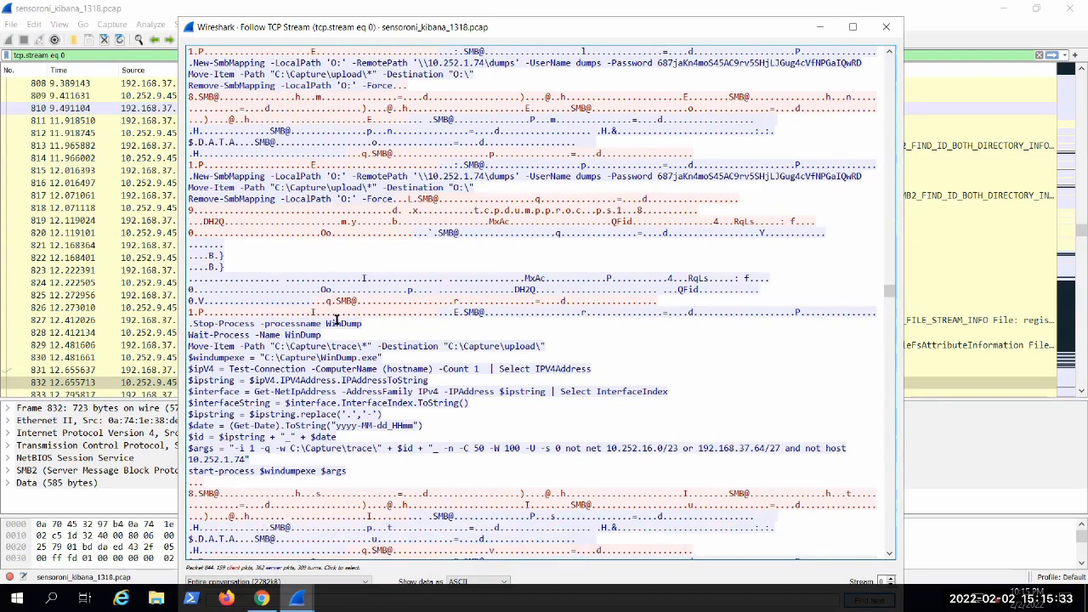
drag(362, 324, 214, 323)
scroll(247, 272, down, 8)
scroll(291, 134, up, 2)
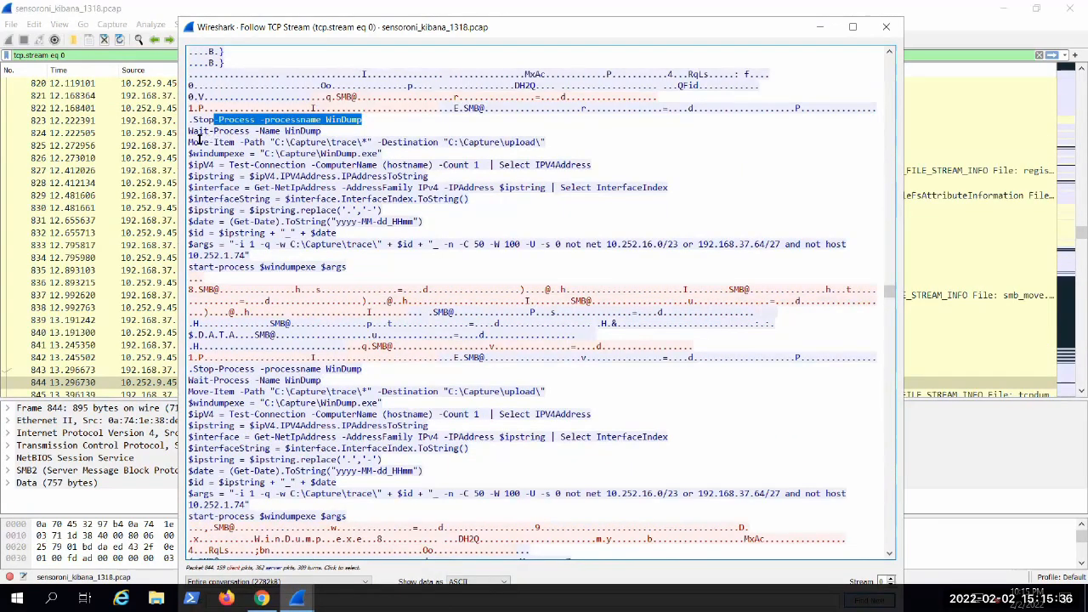
click(312, 142)
double_click(367, 119)
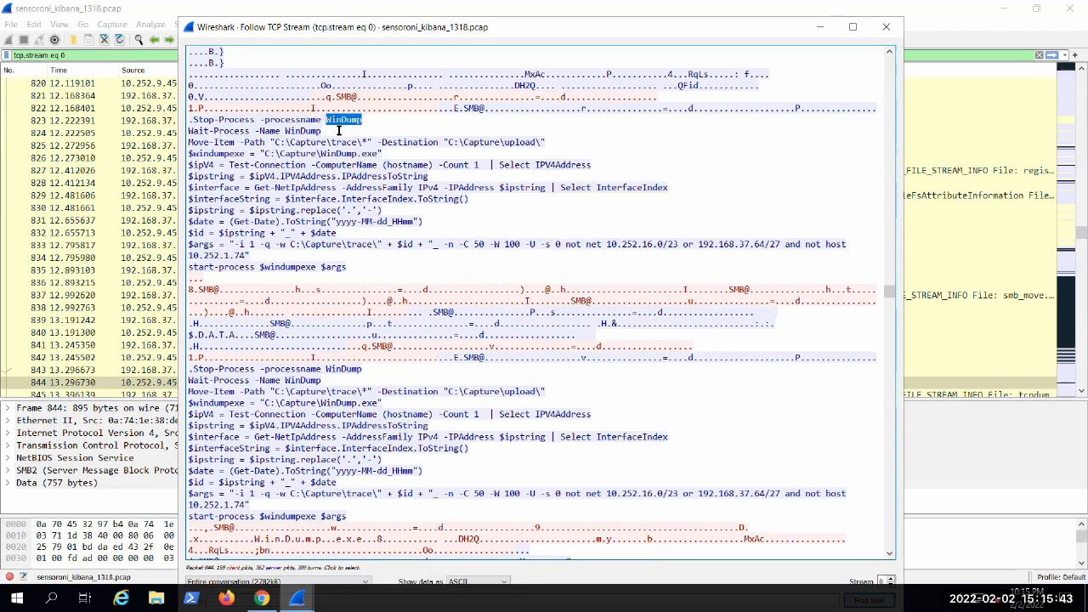
drag(242, 138, 414, 170)
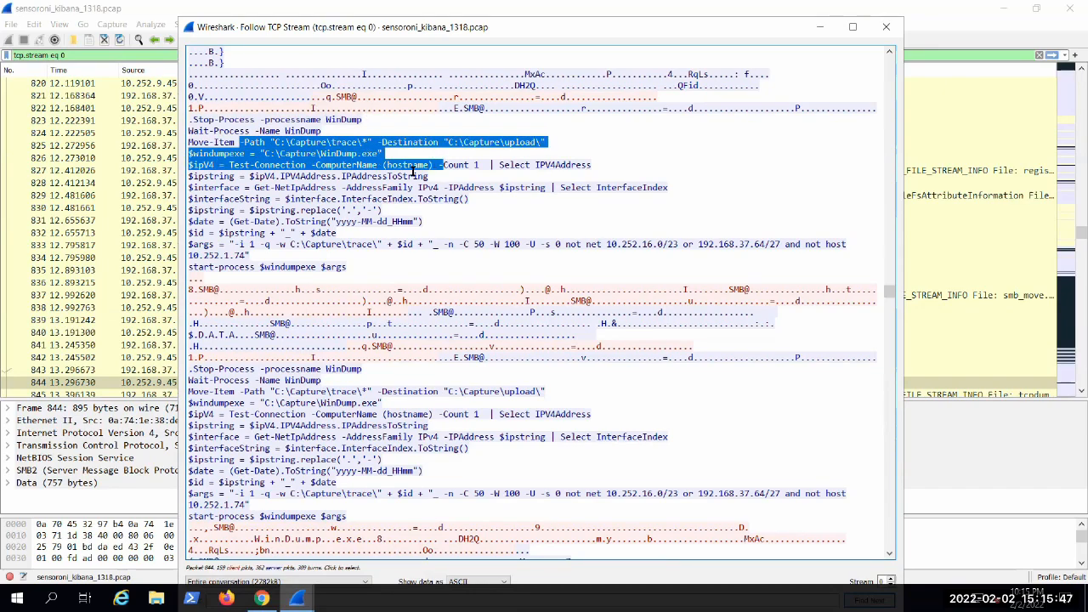
click(326, 150)
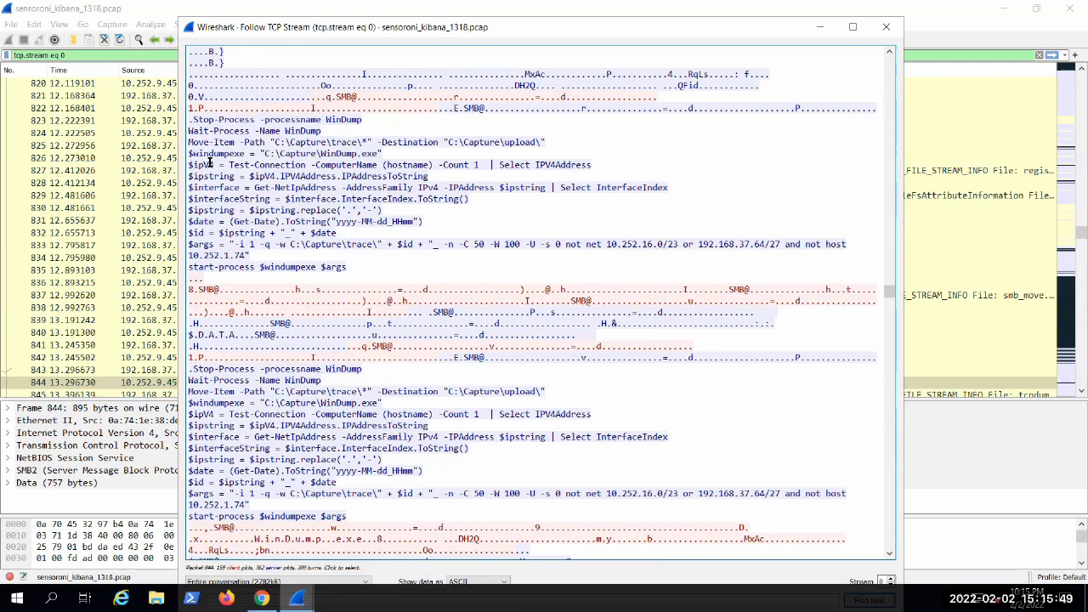
Step: Highlight the script lines that get the IPv4 address, the network interface and the formatted date
drag(207, 164, 403, 176)
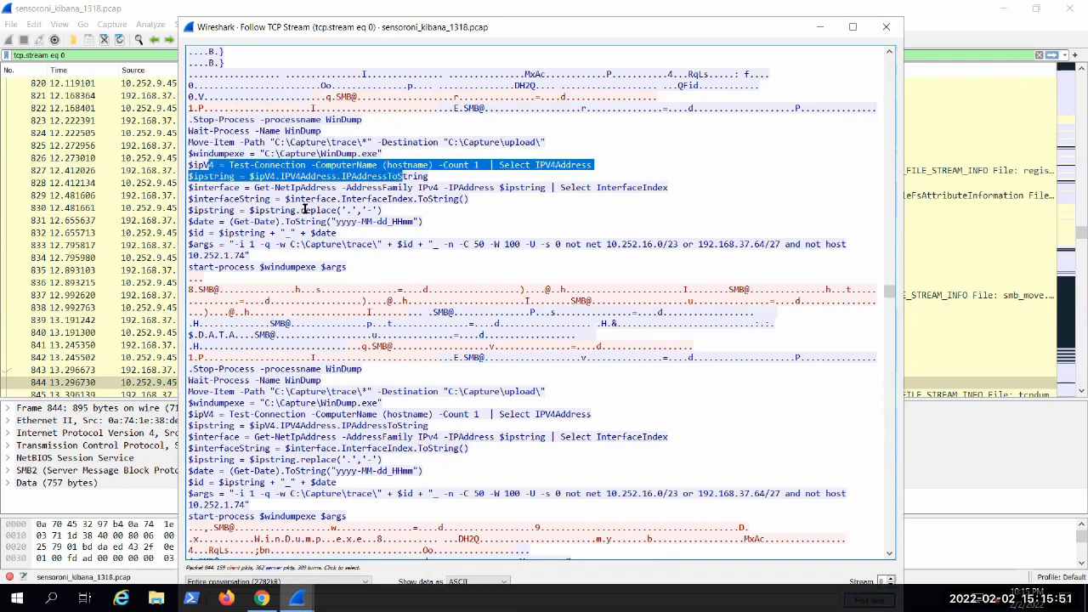
click(264, 195)
drag(244, 188, 669, 186)
click(248, 167)
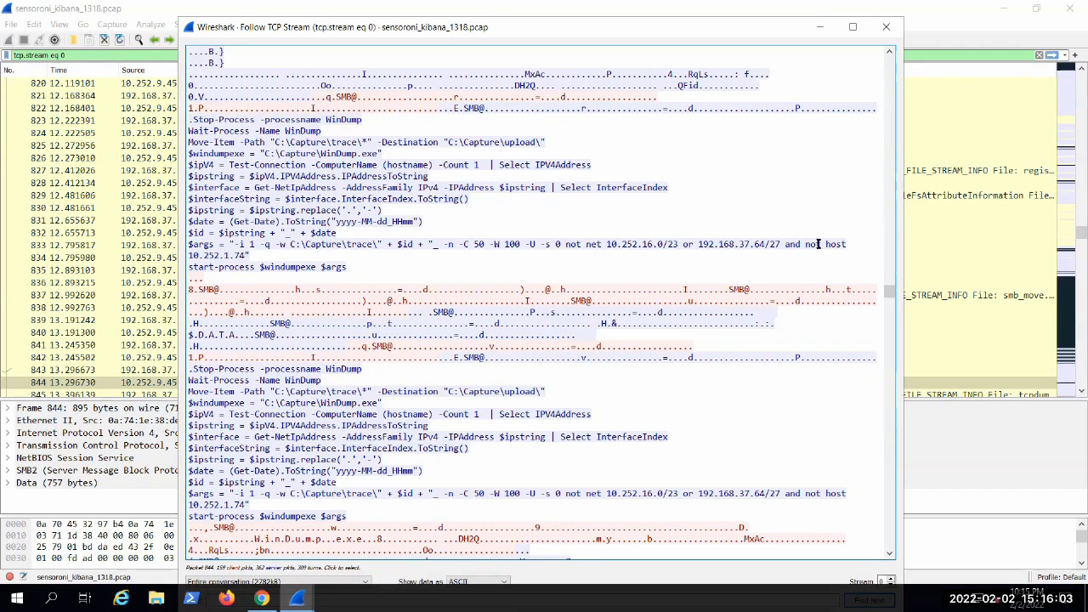
drag(230, 221, 362, 221)
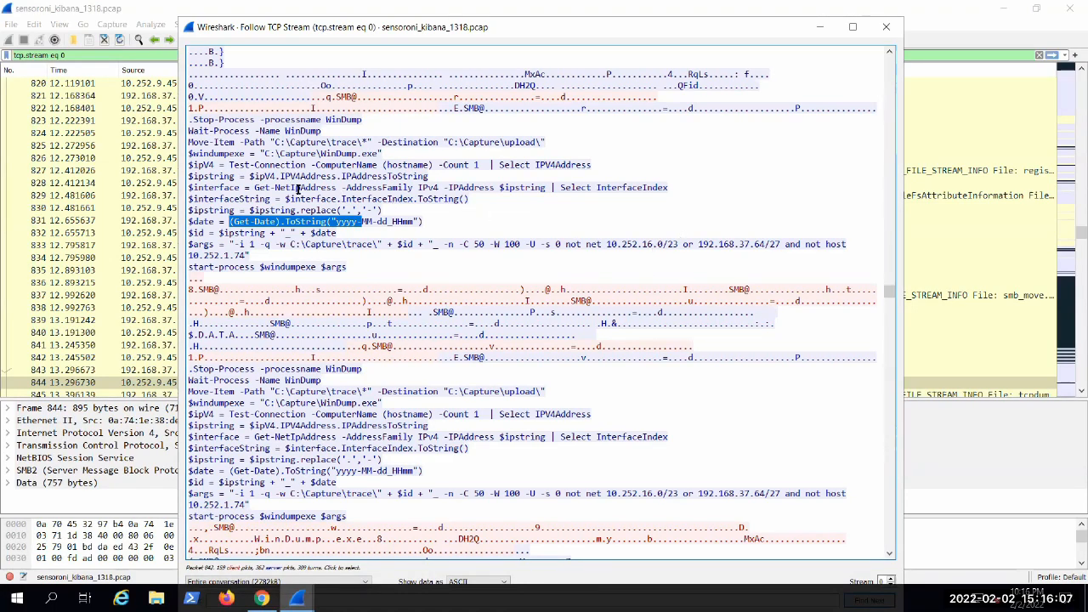
Step: Highlight the opening WinDump arguments in the $args line, and then the windumpexe variable in the start-process line
click(280, 275)
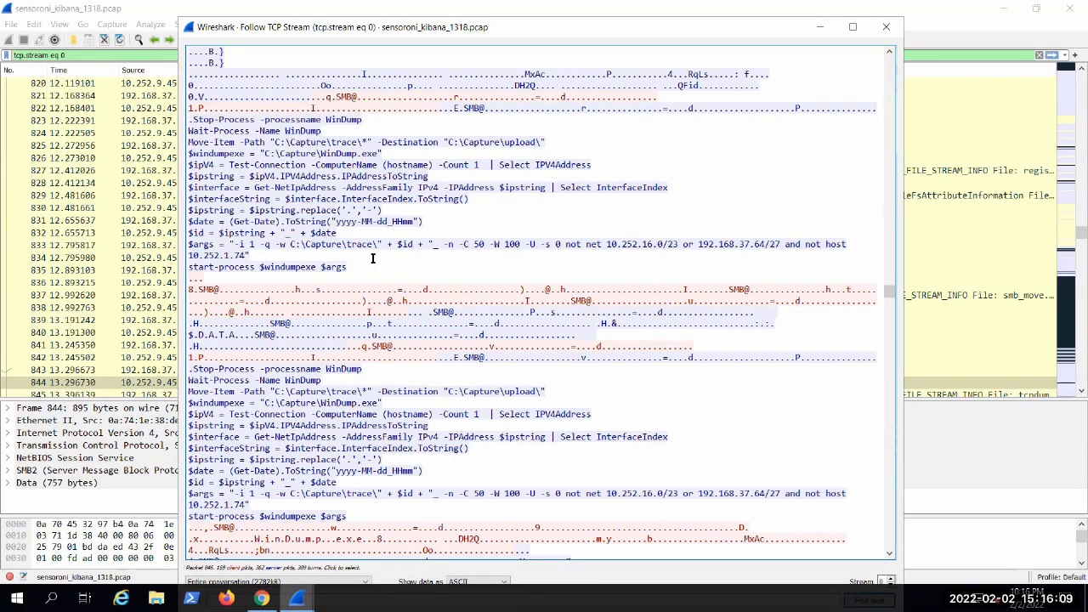
drag(229, 244, 383, 245)
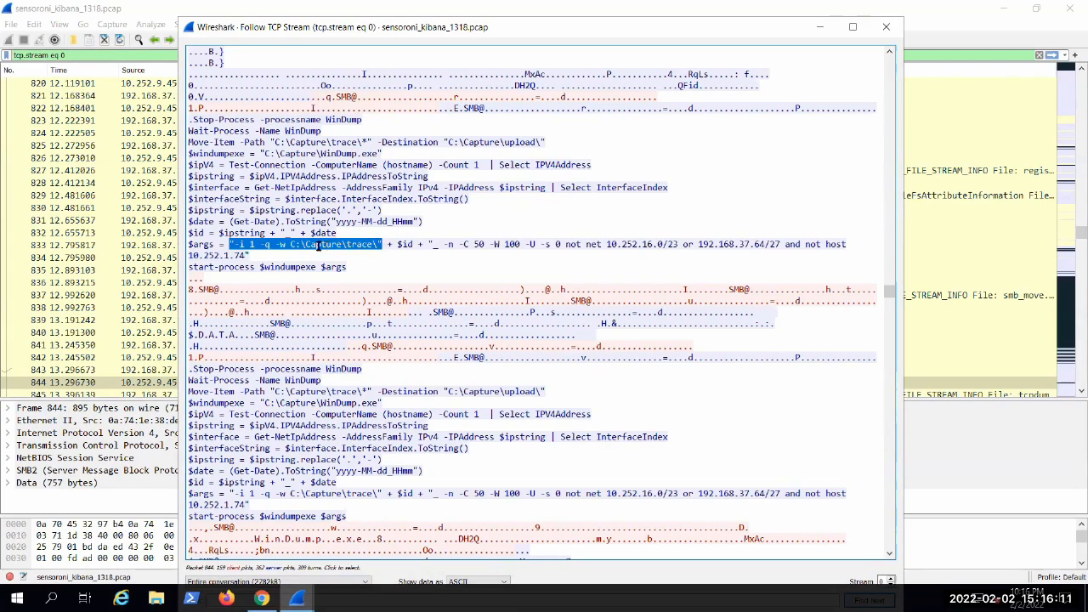
click(457, 248)
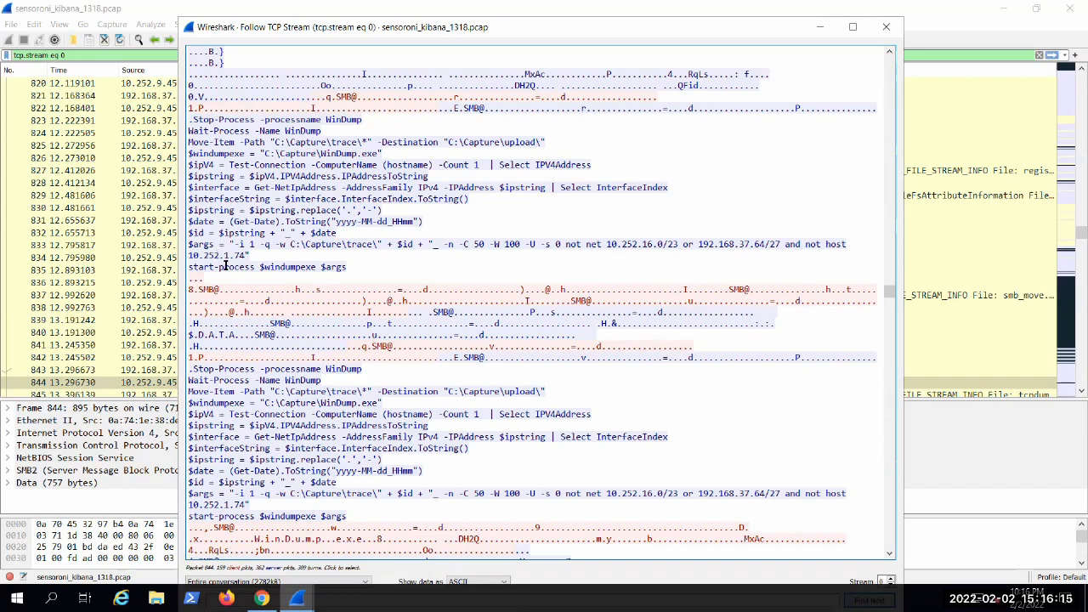
drag(209, 266, 264, 264)
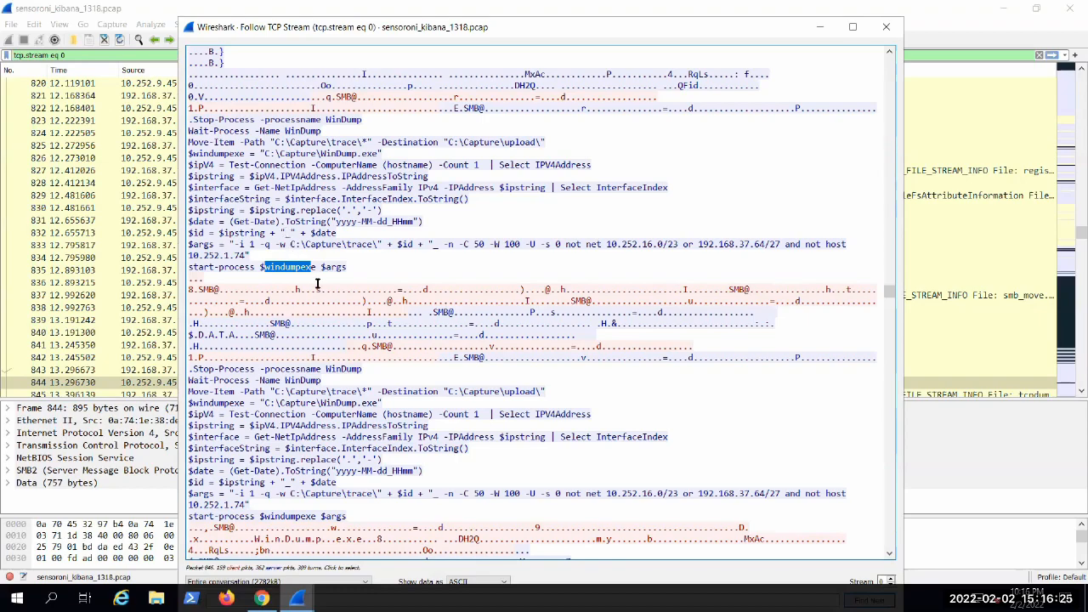
Step: Find the WinDump.exe binary content below the script and highlight its "This program cannot be run in DOS mode" text
scroll(324, 336, down, 11)
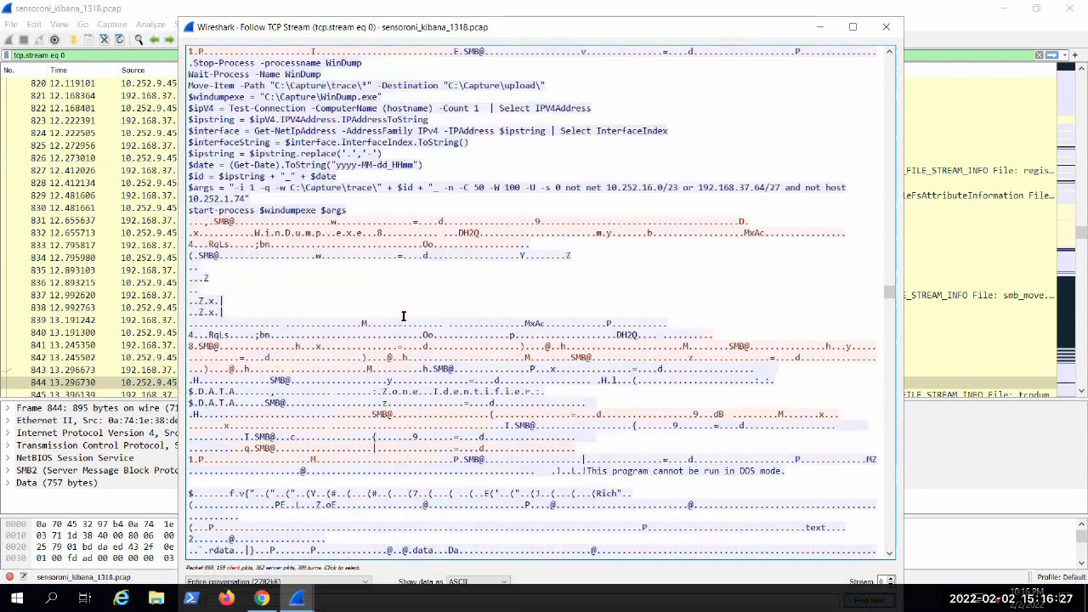
scroll(546, 281, down, 4)
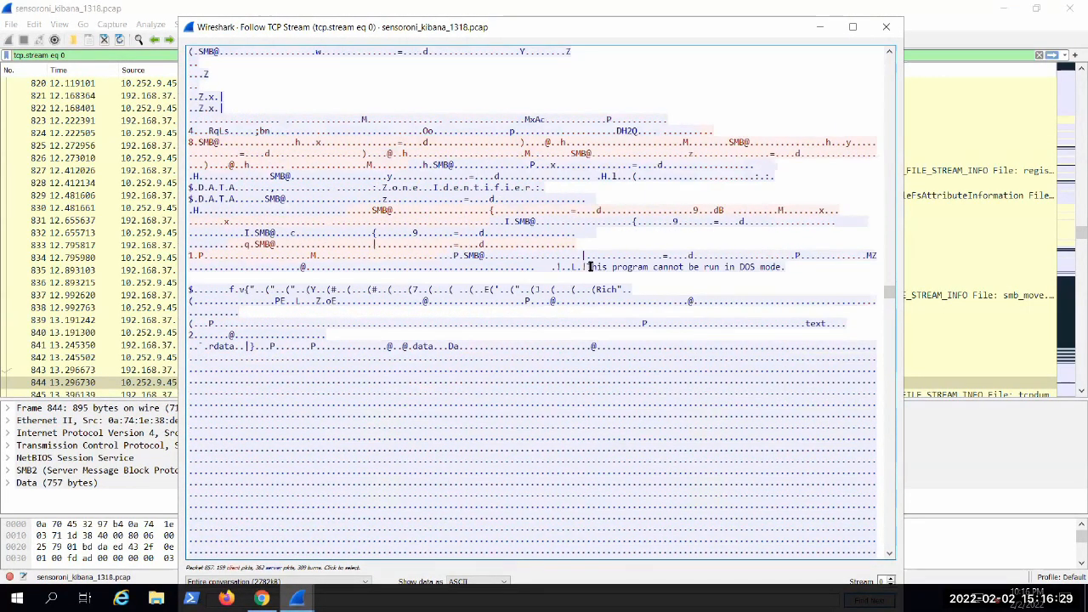
drag(587, 266, 821, 284)
scroll(544, 325, down, 5)
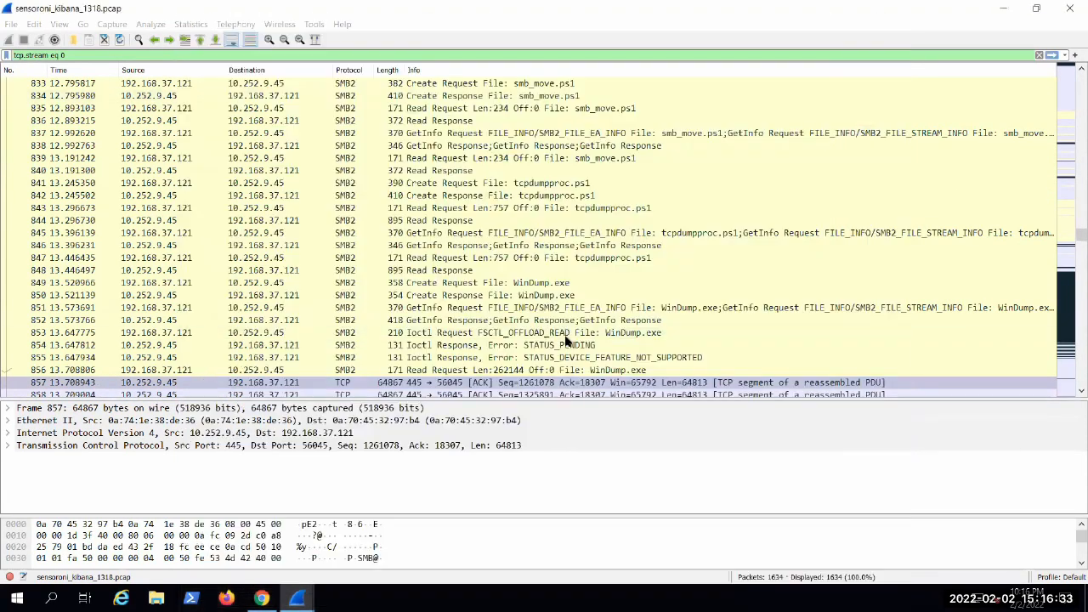
Step: Check the WinDump.exe request packets in the packet list and return to the followed TCP stream
key(Escape)
scroll(560, 297, down, 3)
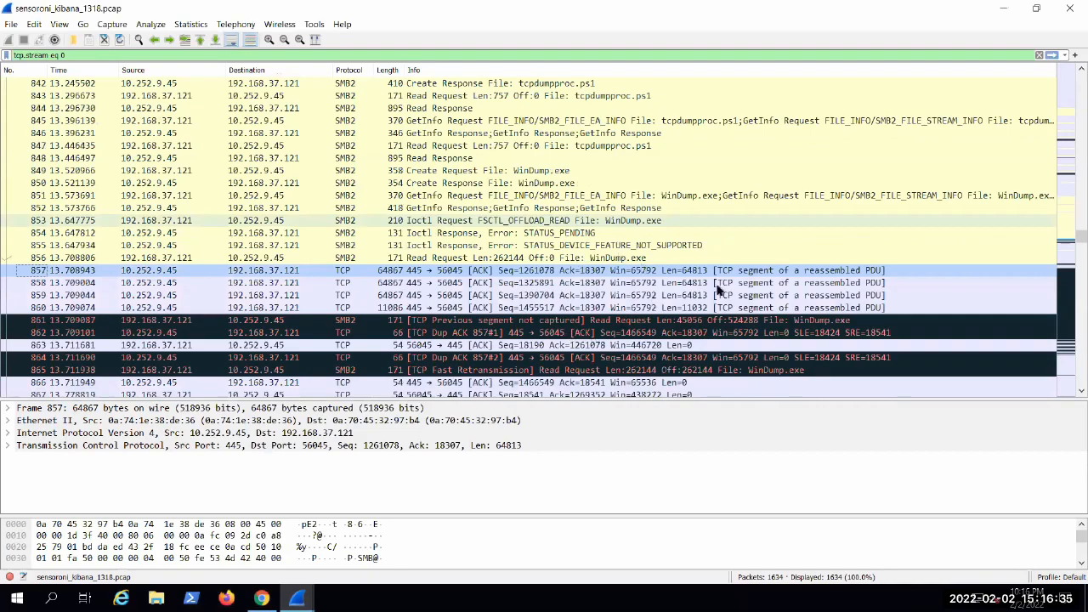
click(296, 598)
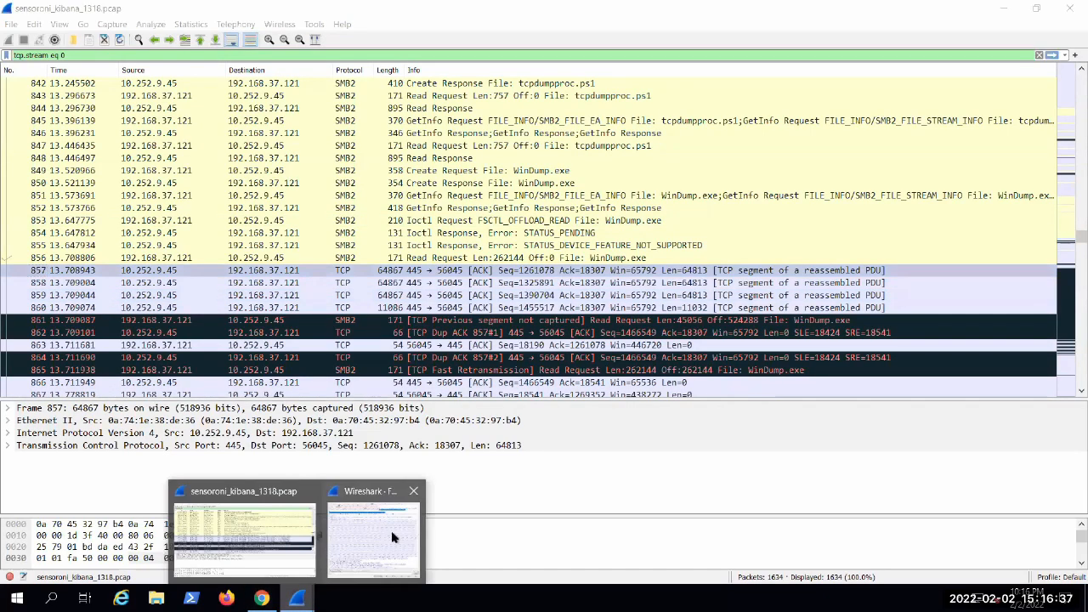
click(391, 534)
Step: Find the readable strings inside the WinDump.exe data and highlight the block from the IPv4 Transport Address line to the Service Config text
scroll(884, 298, down, 10)
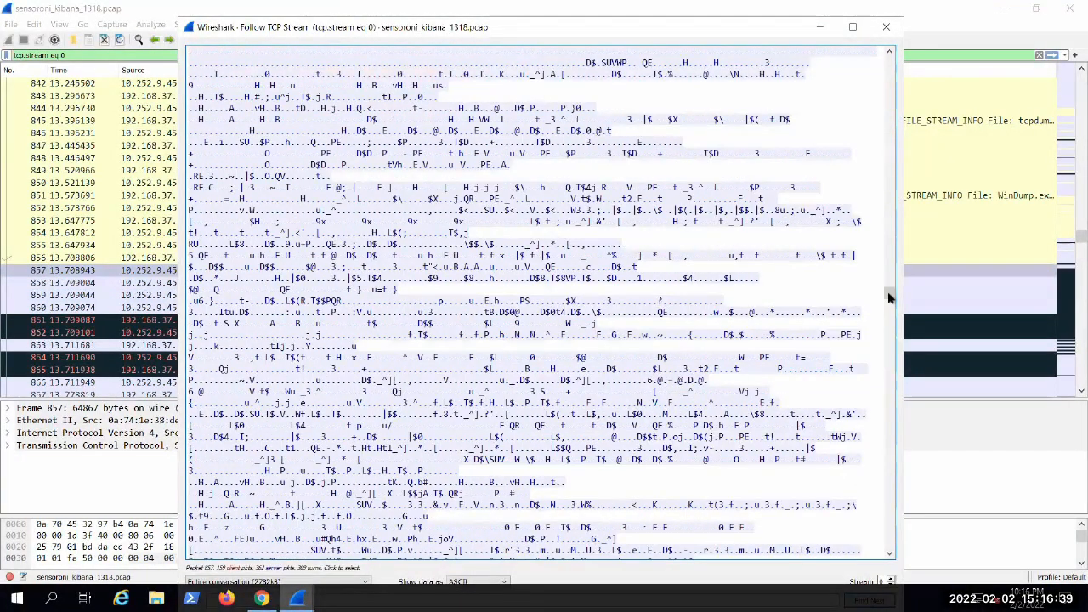
drag(888, 296, 888, 374)
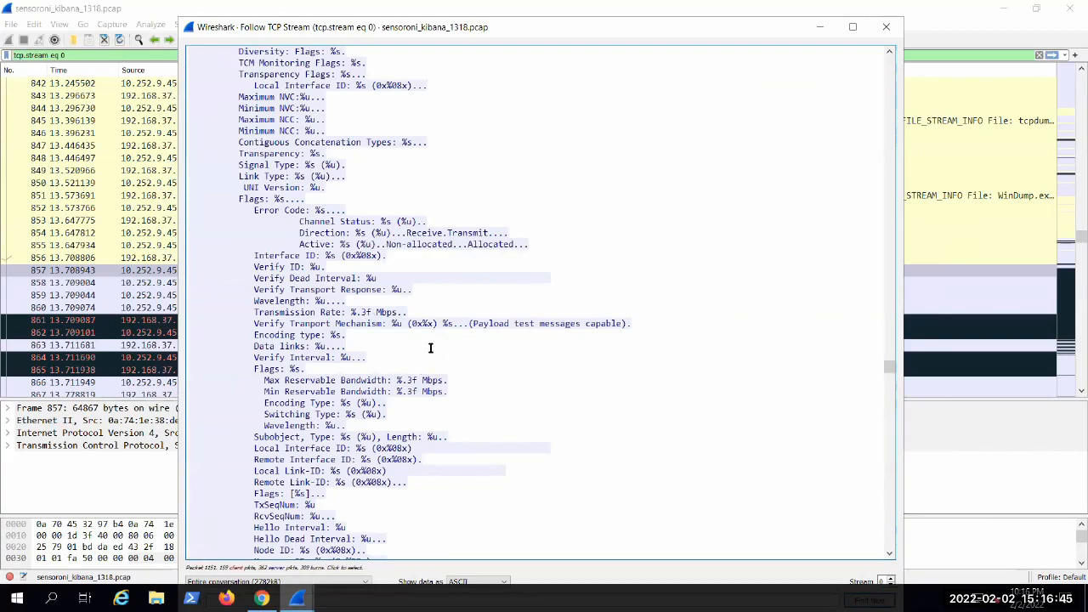
scroll(489, 356, up, 13)
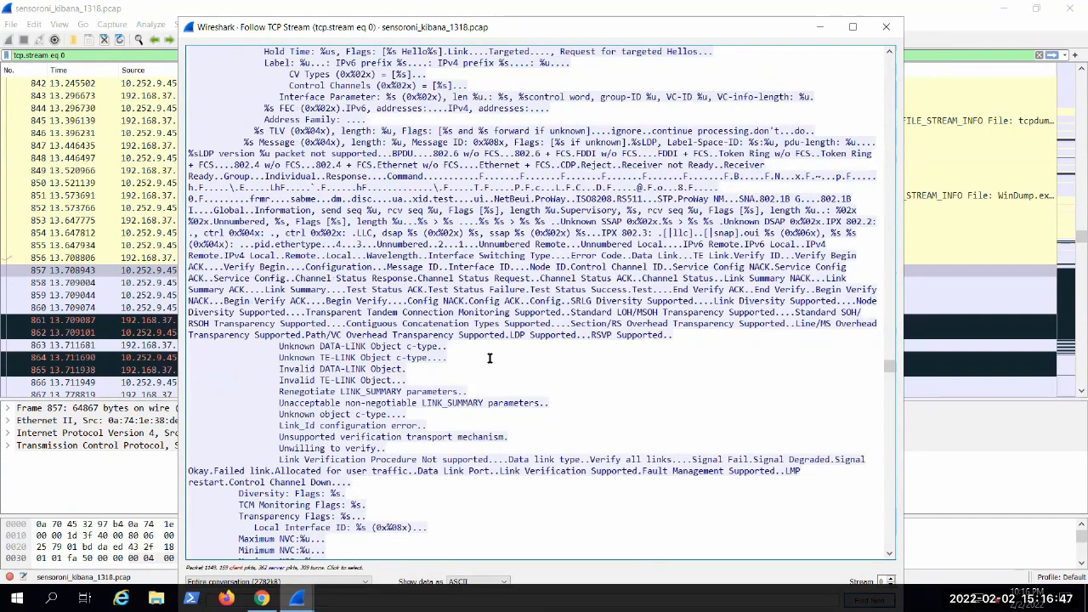
scroll(491, 358, up, 18)
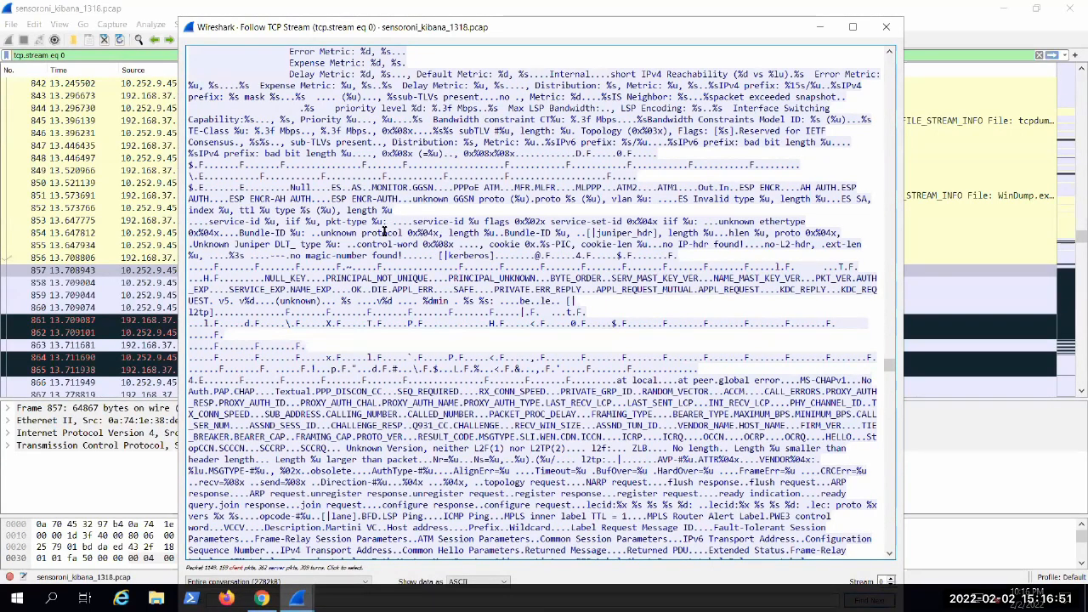
scroll(387, 227, down, 12)
drag(308, 210, 447, 210)
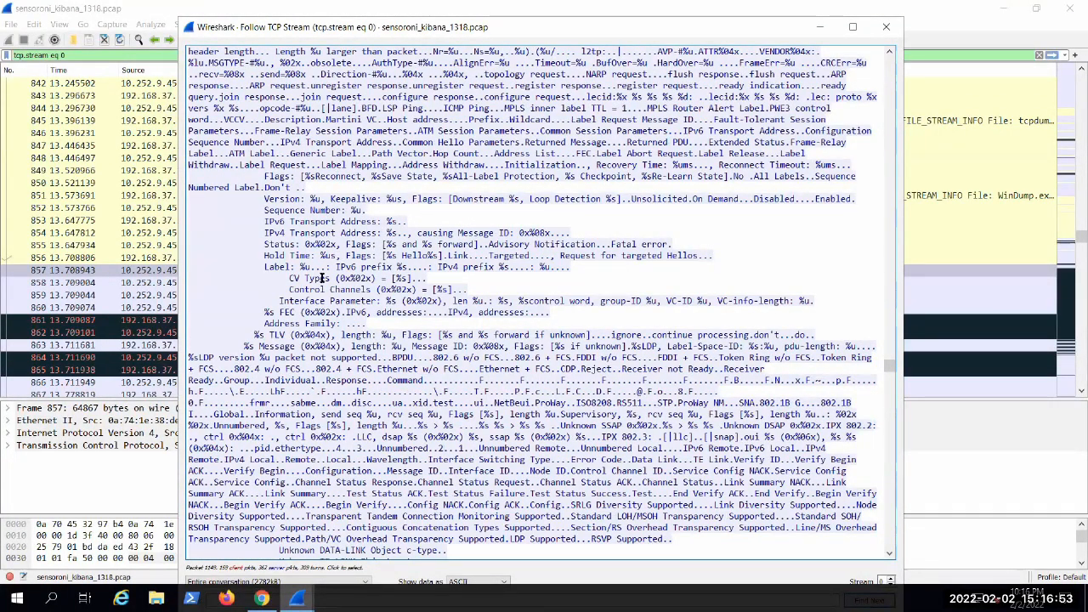
click(336, 234)
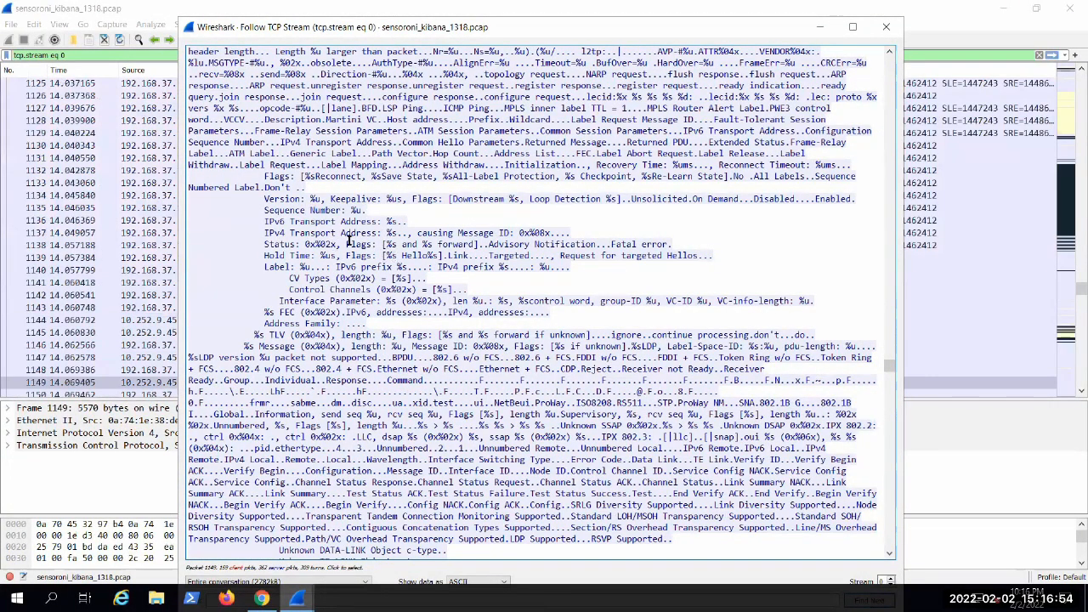
shift+click(501, 286)
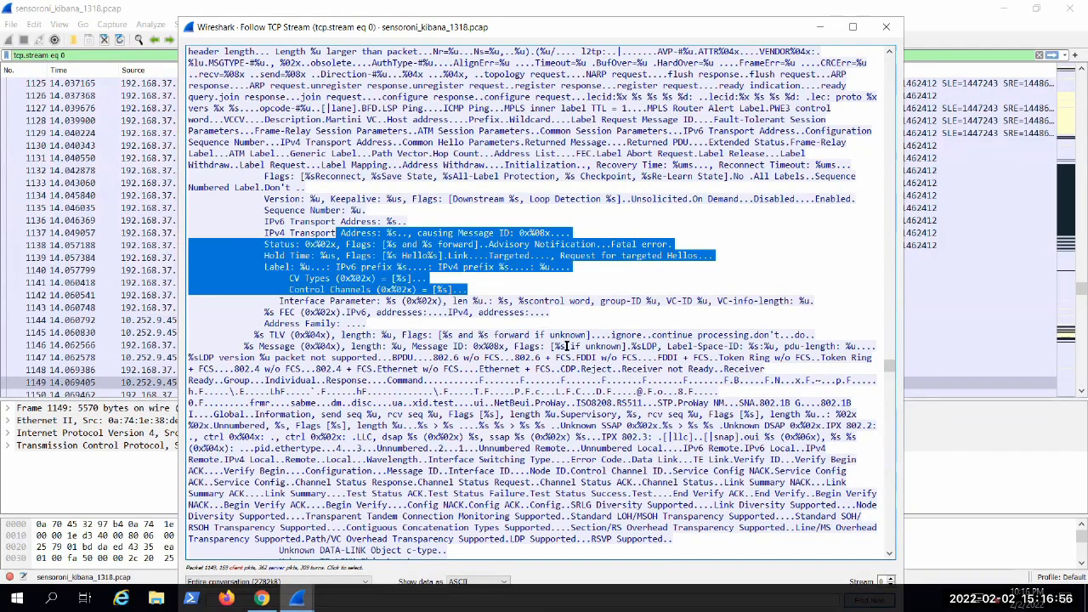
shift+click(686, 469)
Step: Examine the protocol message strings further down the executable data, through the OSPF section with its Bogus length lines
scroll(453, 288, down, 4)
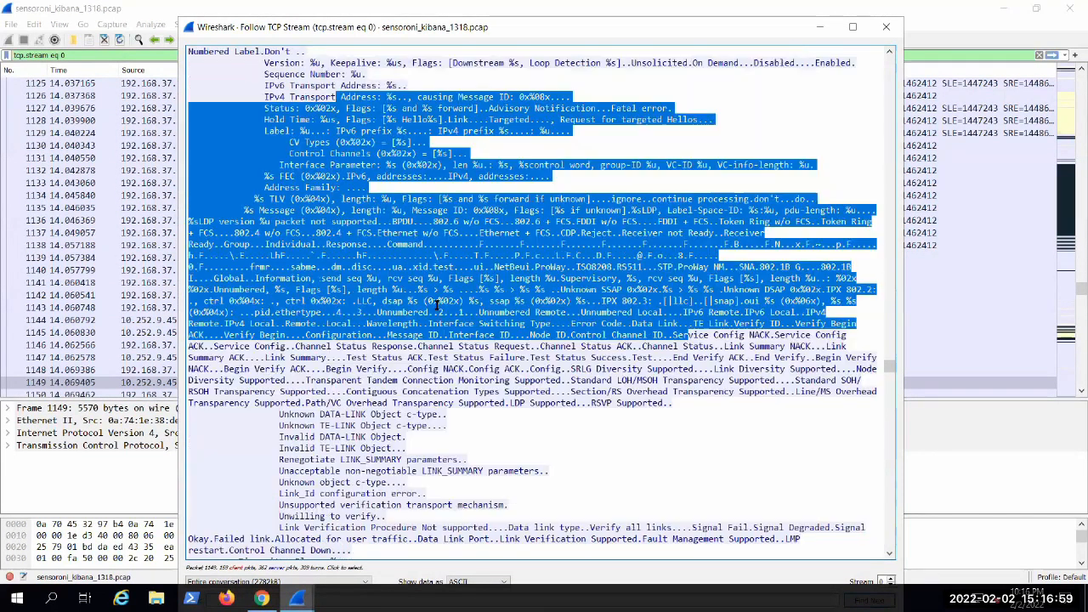
scroll(454, 287, down, 4)
click(330, 214)
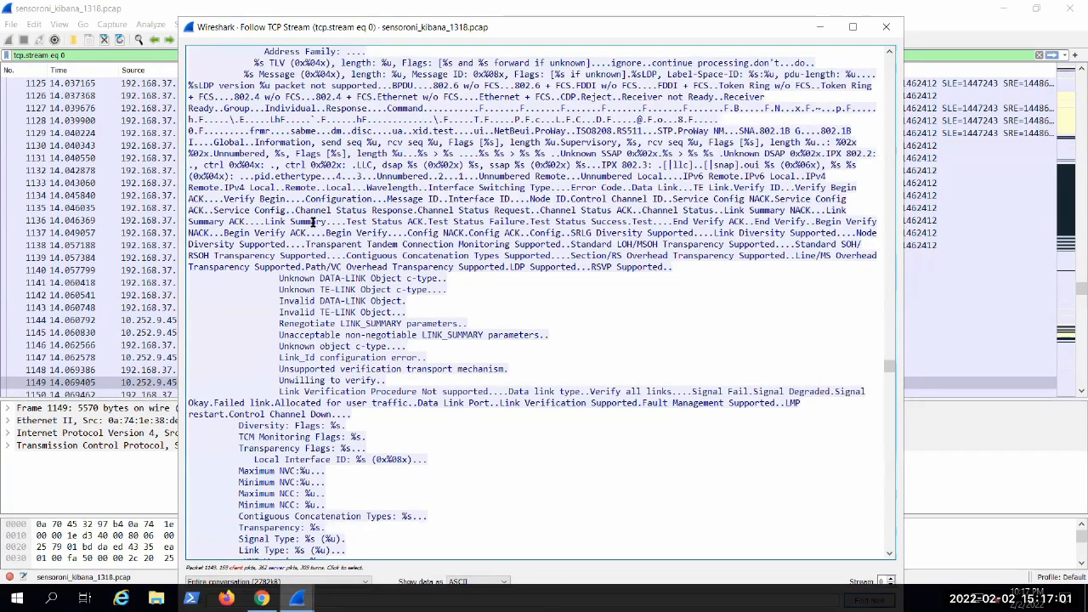
scroll(374, 253, down, 2)
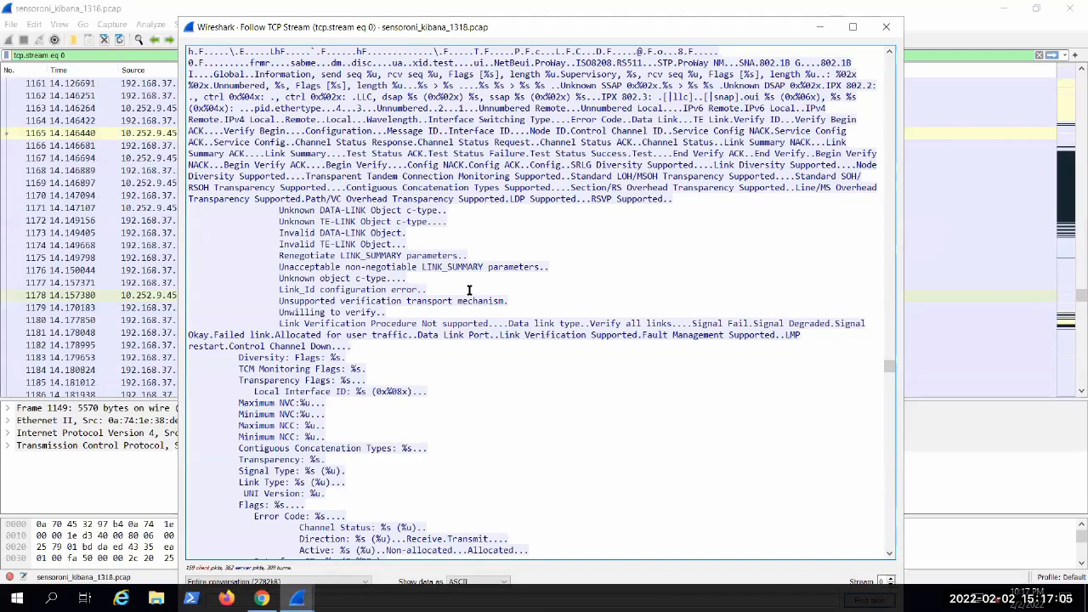
scroll(473, 279, down, 4)
scroll(473, 278, down, 12)
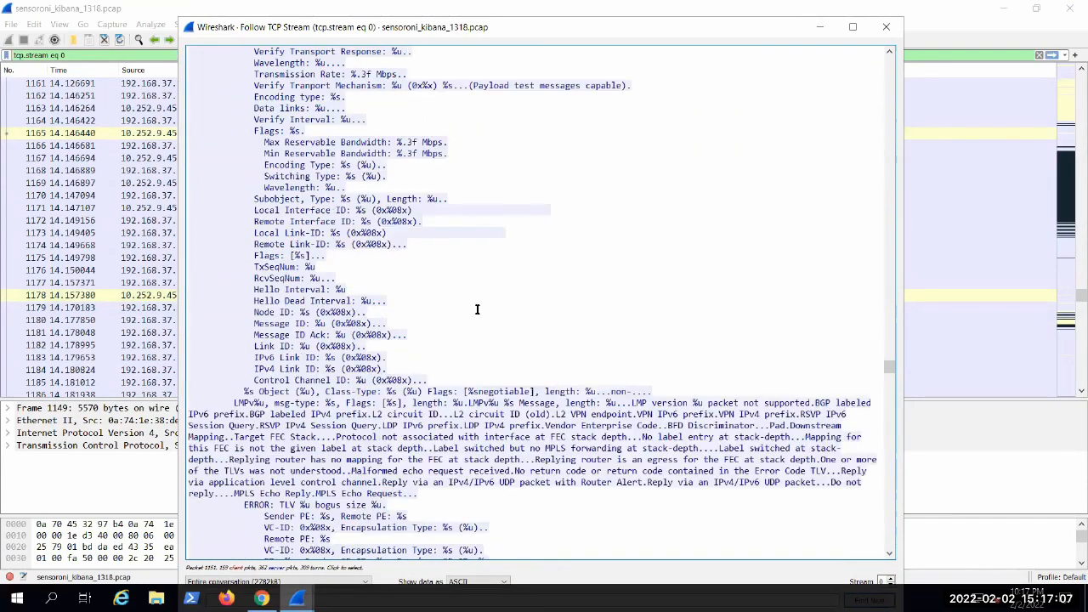
scroll(479, 294, down, 5)
scroll(428, 261, down, 12)
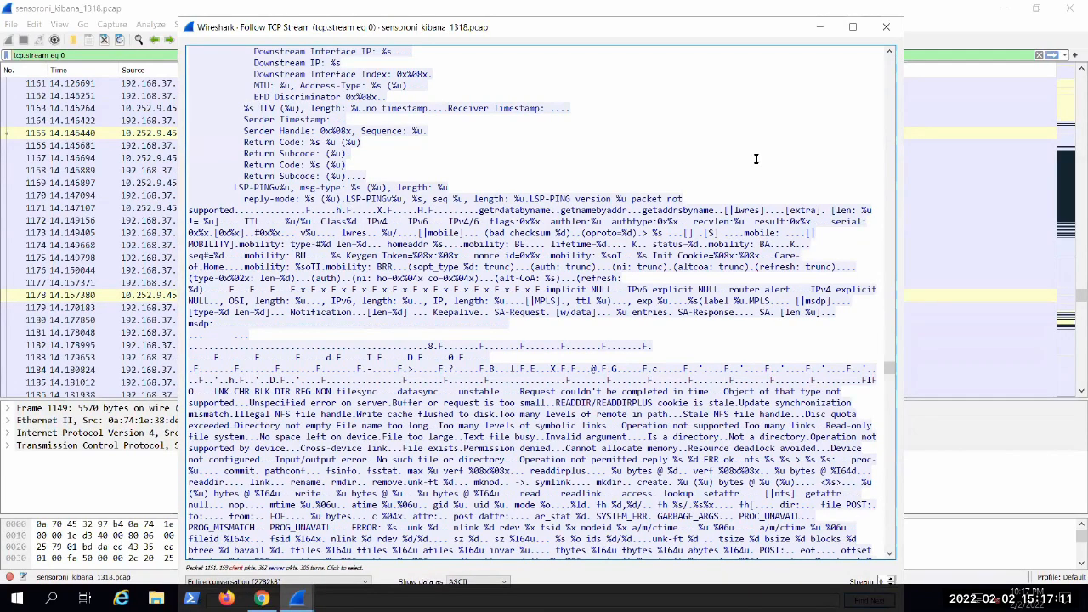
scroll(699, 160, down, 11)
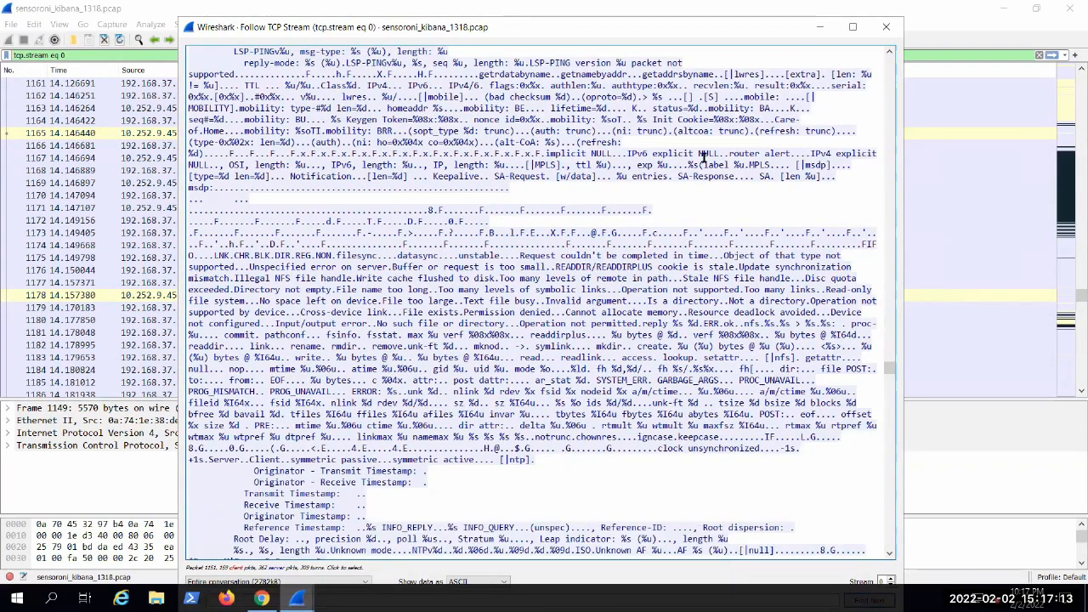
scroll(682, 280, down, 14)
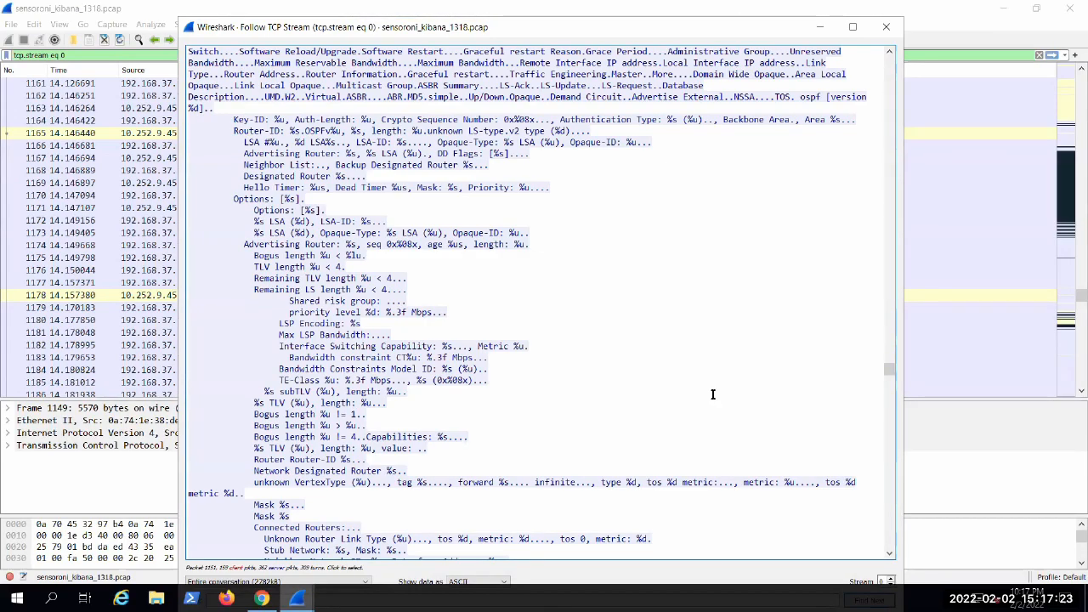
scroll(679, 344, down, 8)
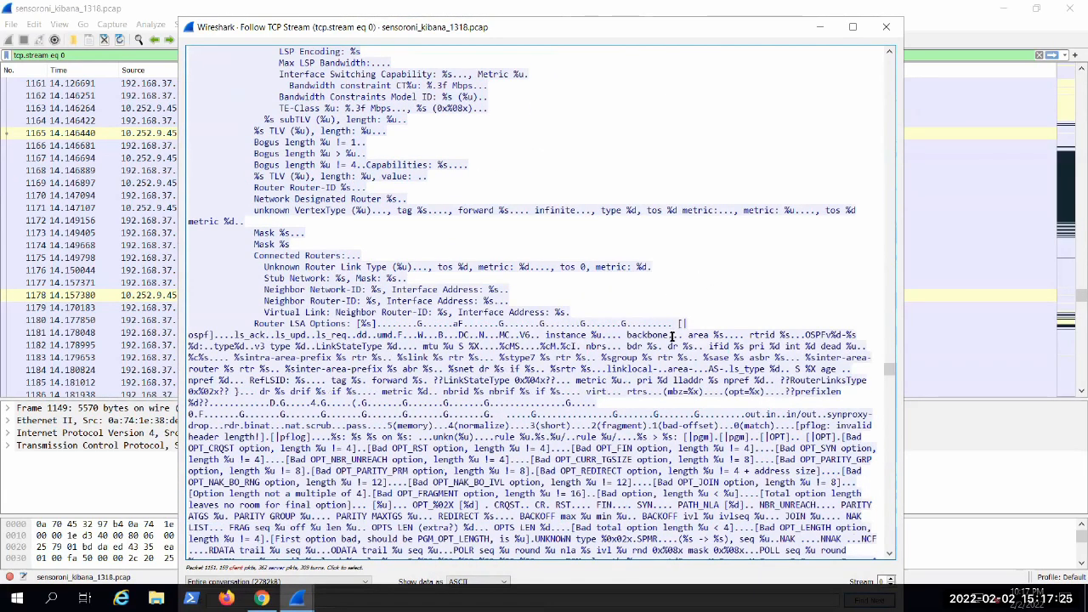
drag(379, 143, 268, 153)
click(308, 152)
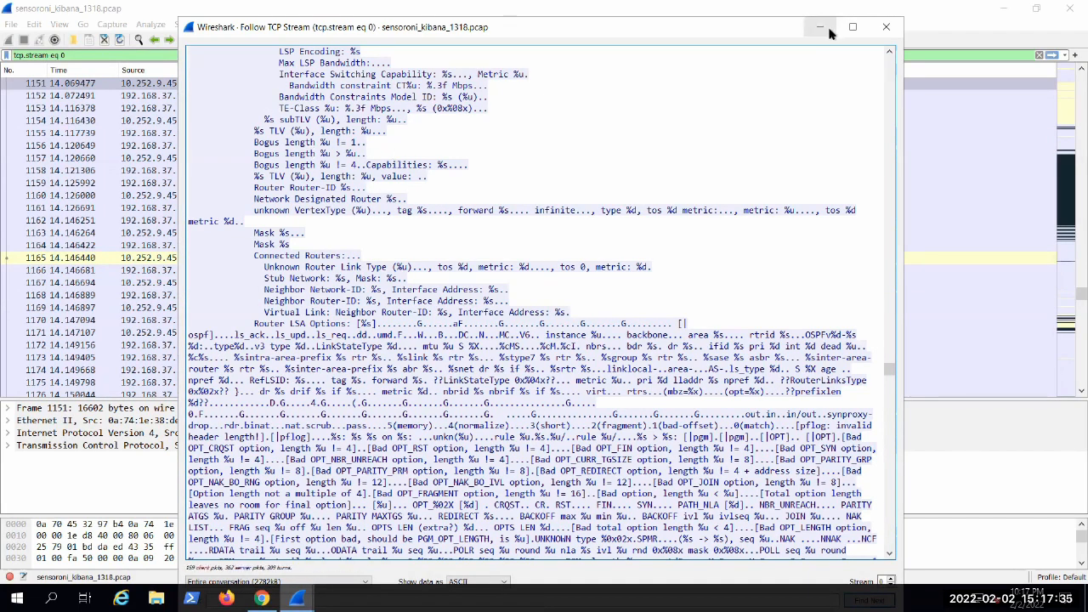
Step: Leave the stream view, open the list of exportable SMB objects and widen its window
click(9, 10)
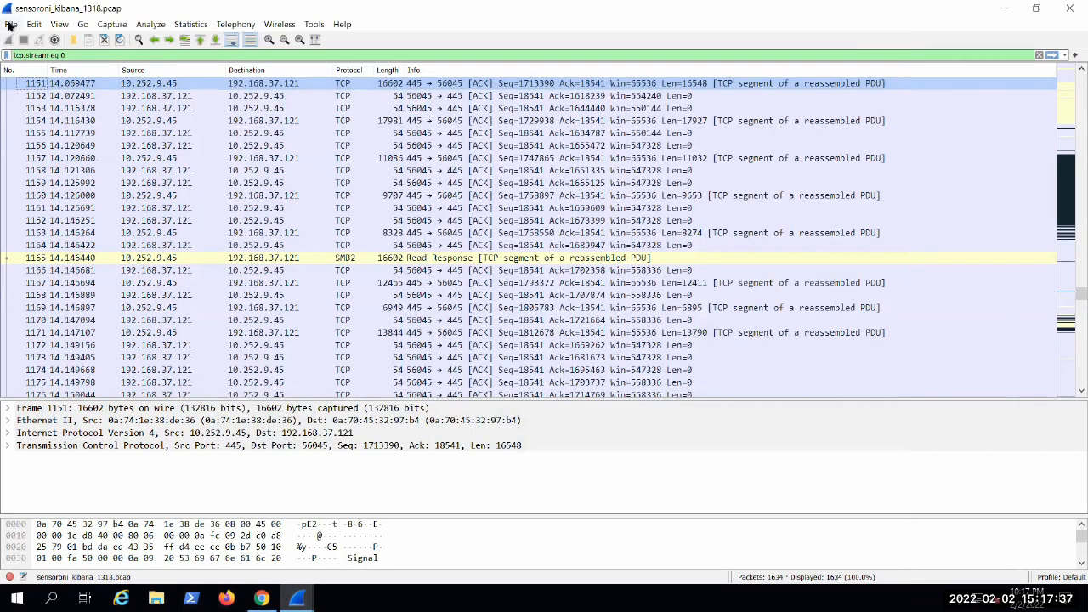
click(9, 25)
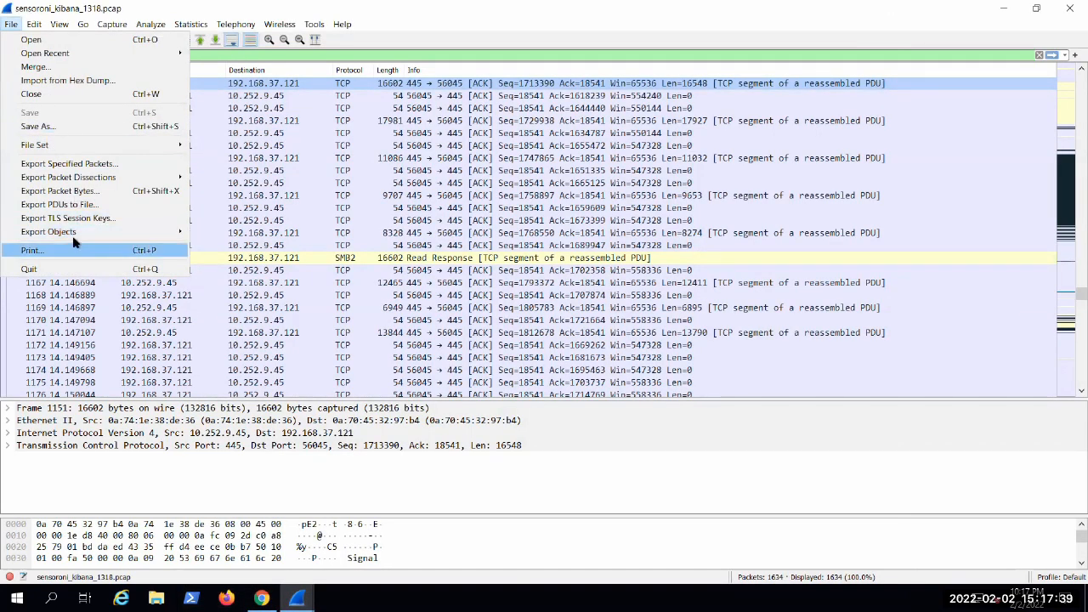
mouse_move(99, 234)
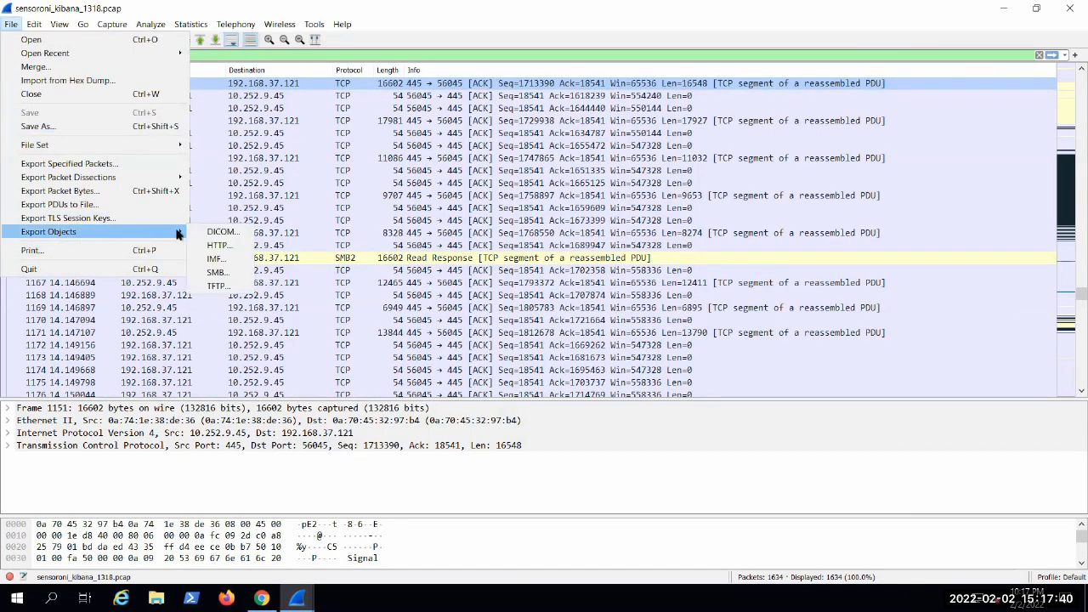
click(216, 272)
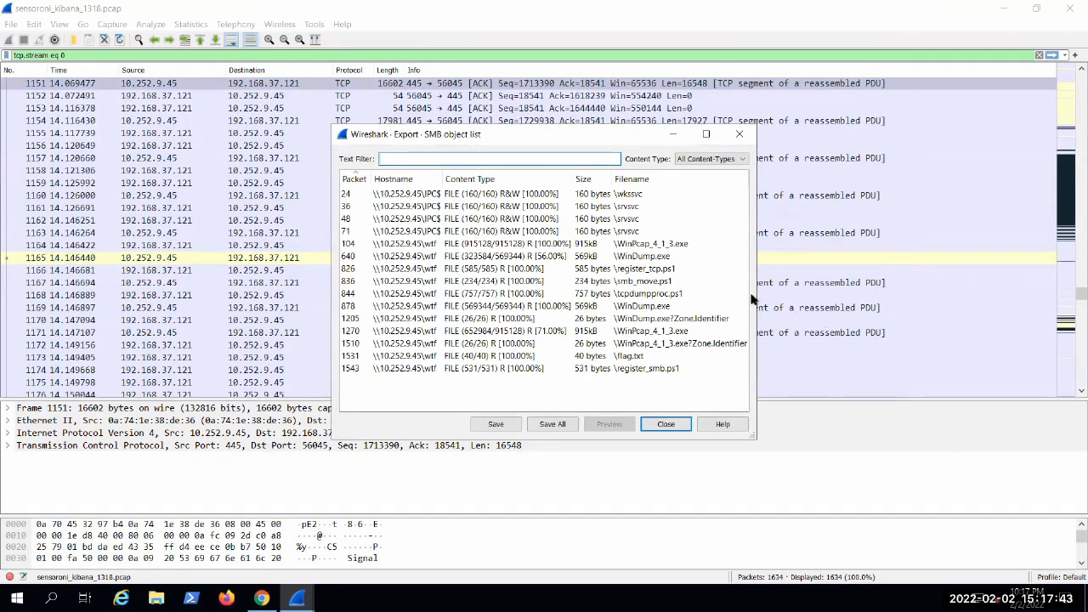
drag(753, 298, 979, 270)
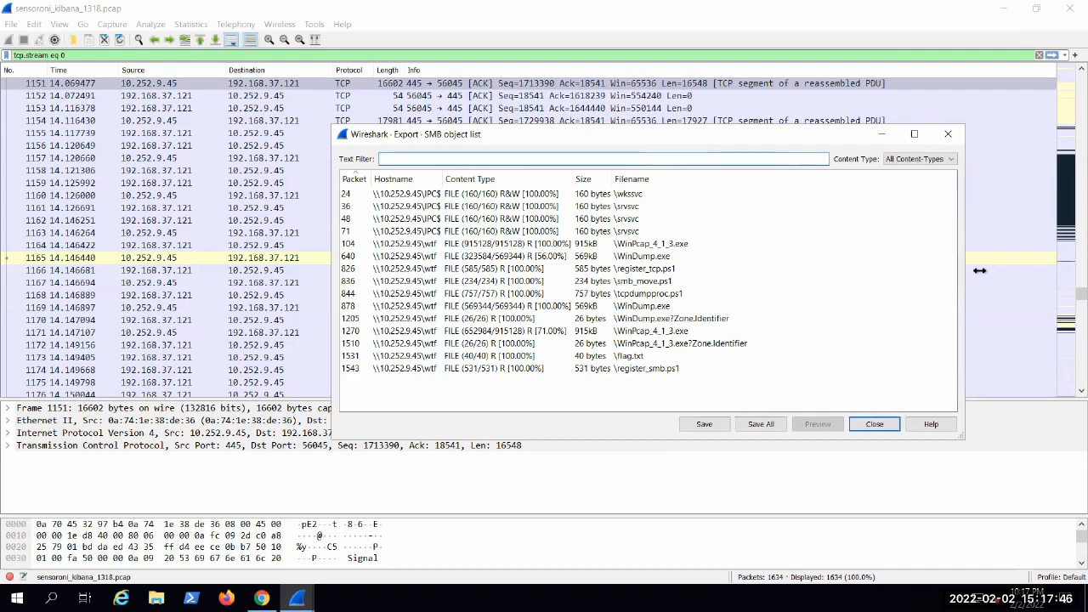
Step: Save the smb_move.ps1 object to Downloads and open the Downloads folder in File Explorer
click(659, 287)
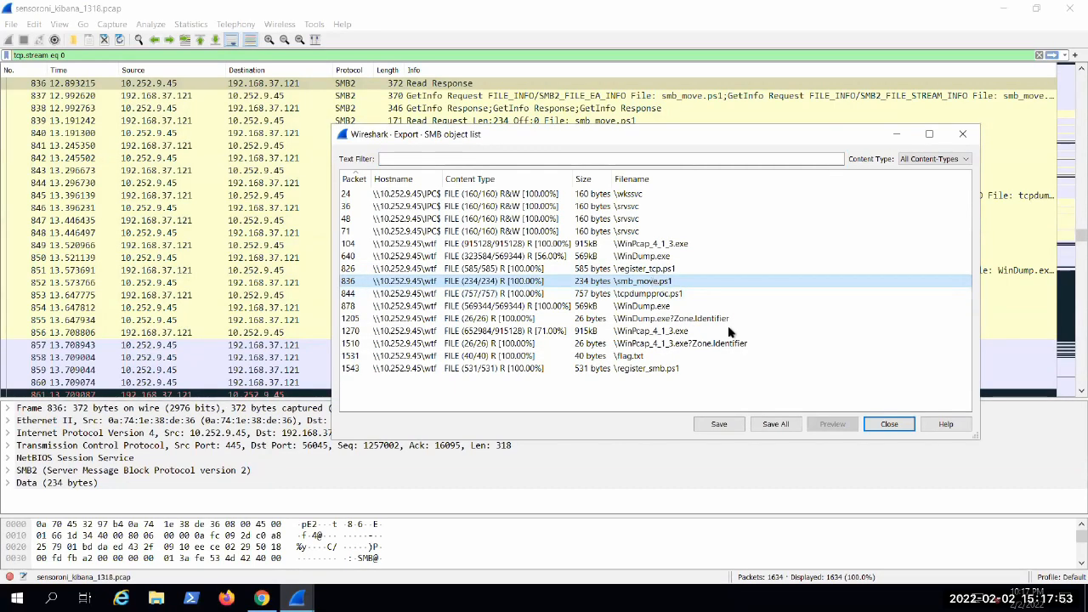
click(733, 421)
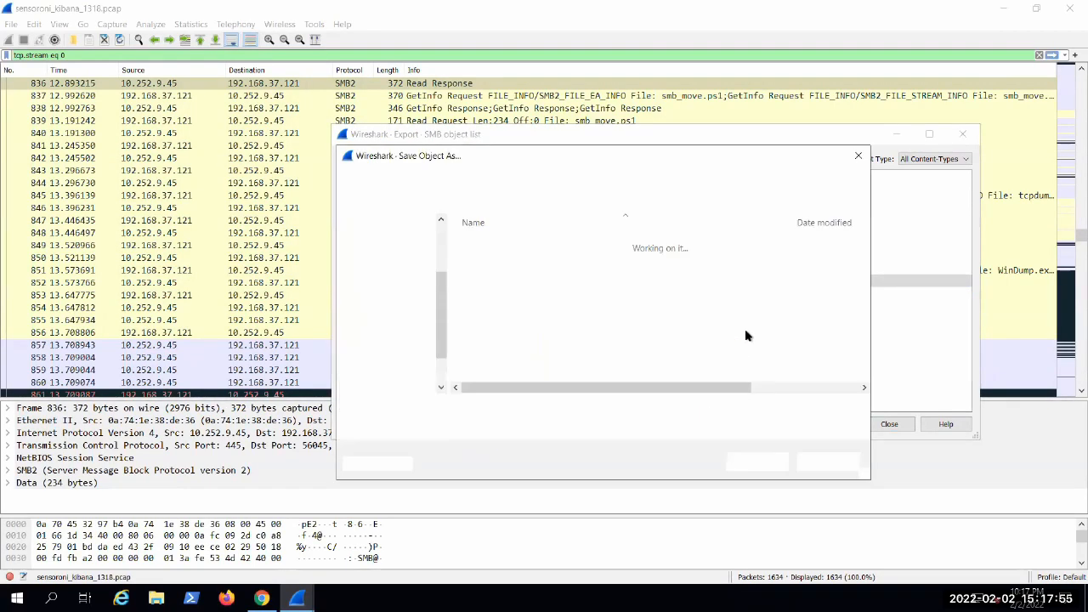
click(731, 466)
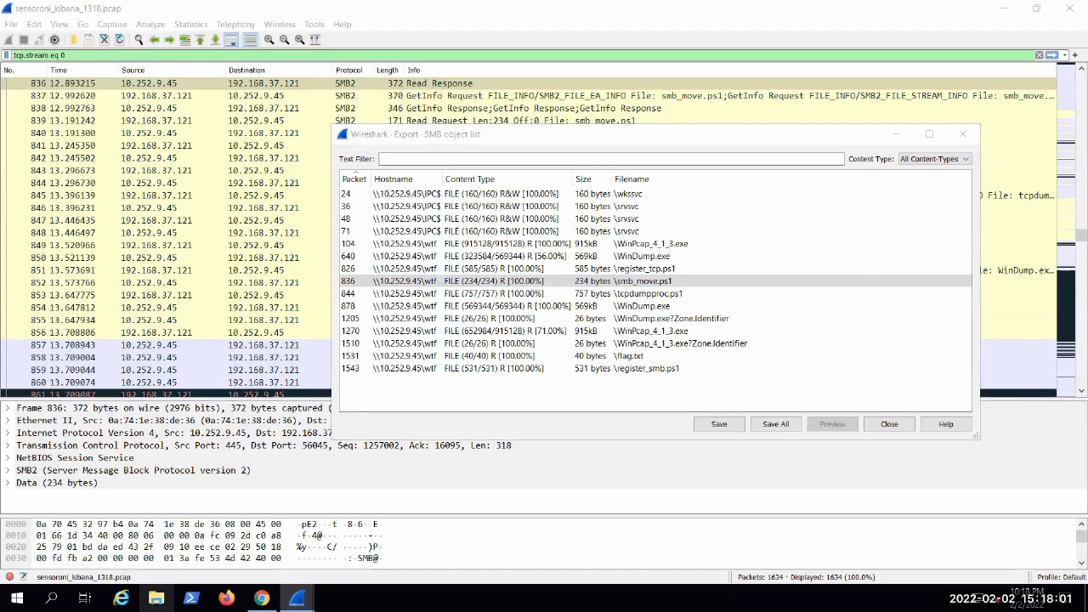
click(155, 598)
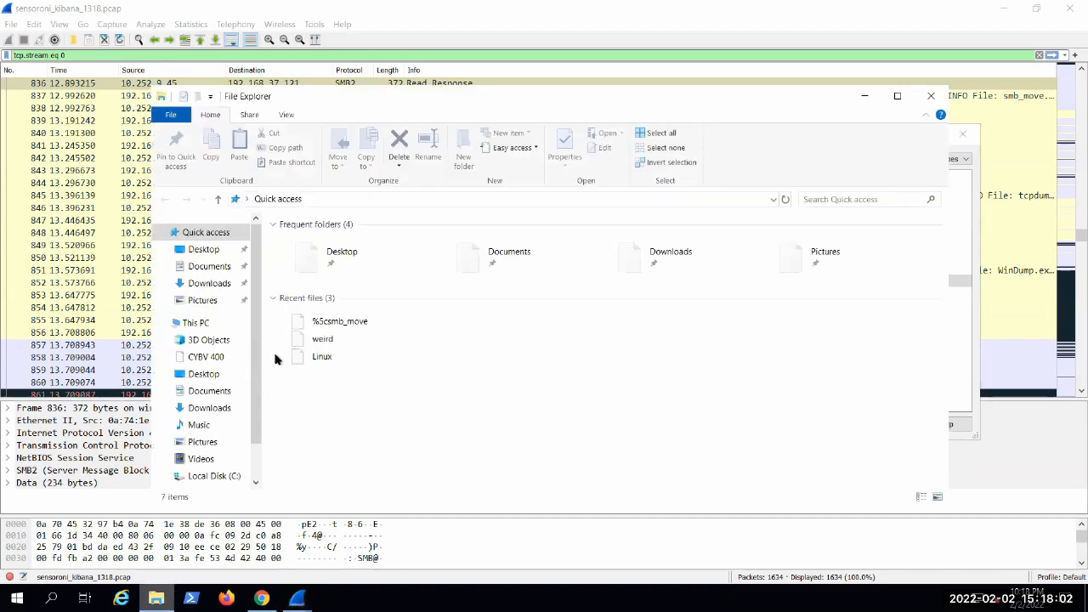
click(194, 284)
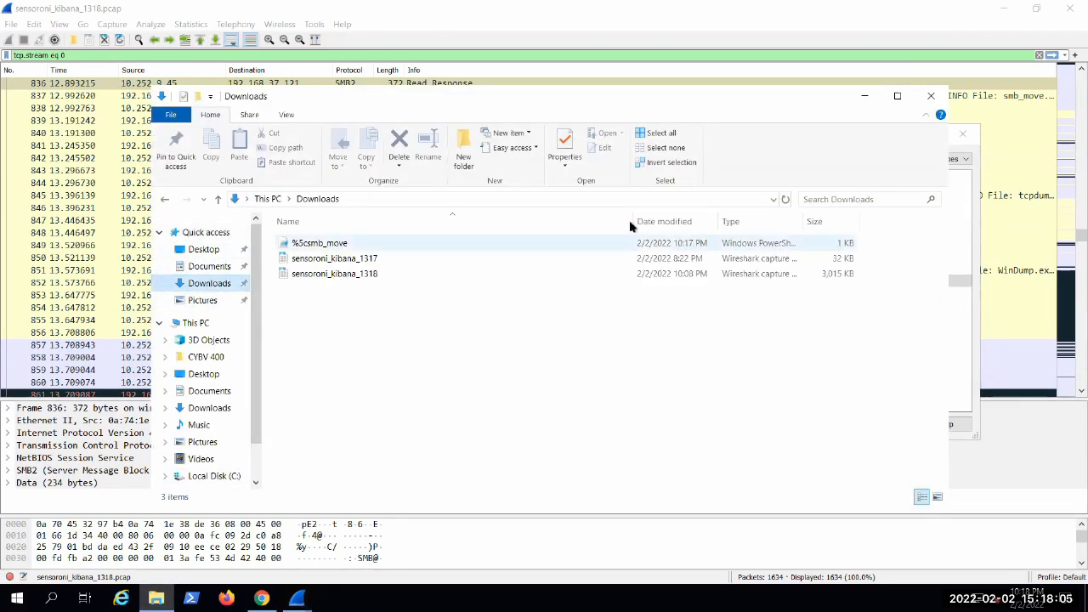
right_click(319, 244)
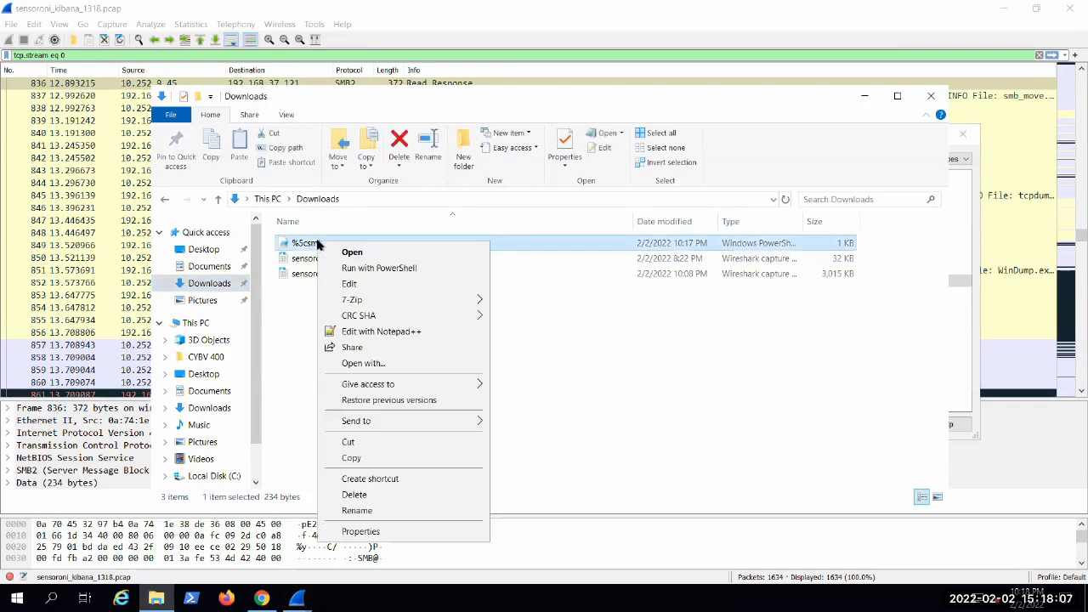
click(366, 533)
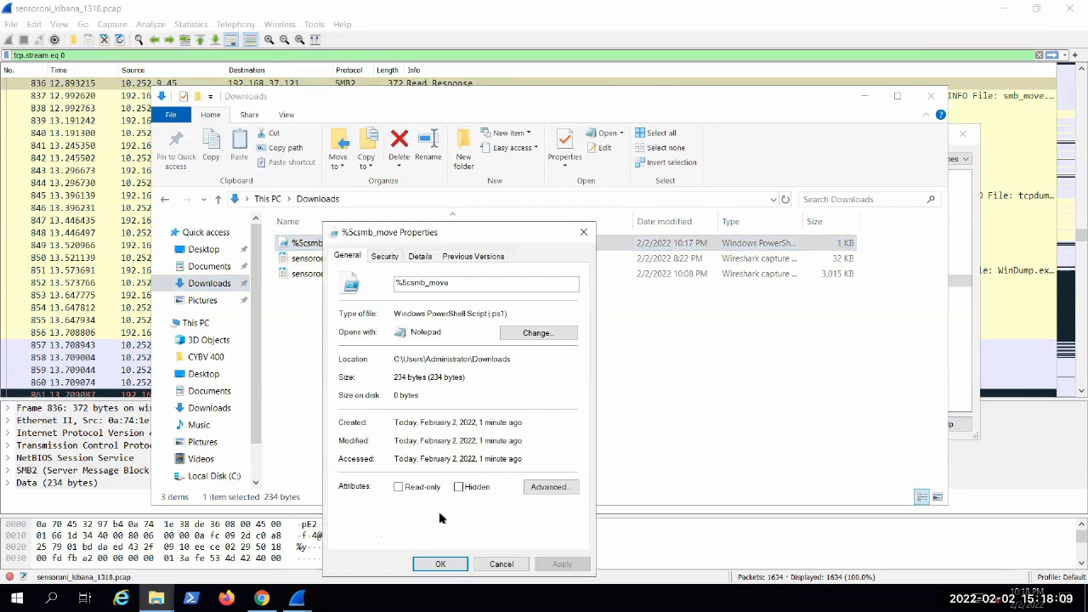
click(398, 487)
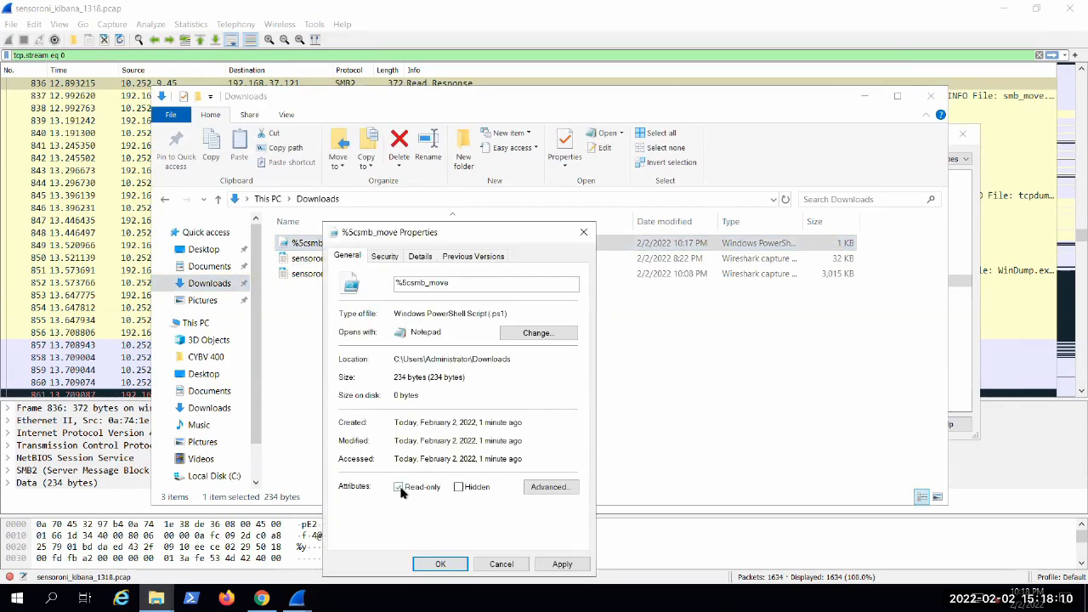
click(583, 232)
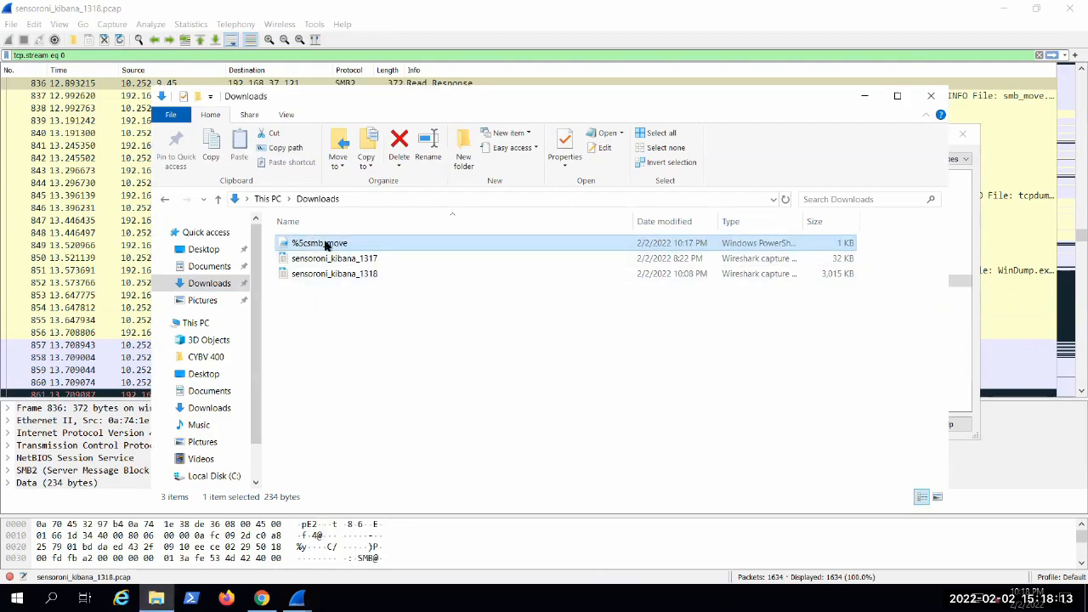
Step: Apply the Read-only attribute to the exported %5csmb_move script in Downloads and move its Properties window clear of the file list
right_click(326, 245)
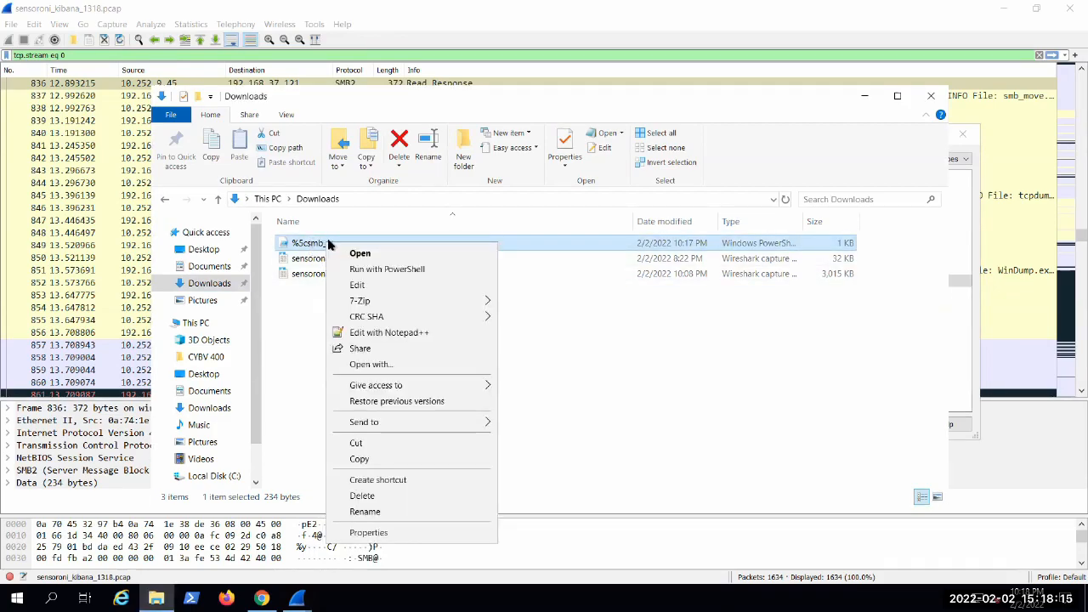
click(367, 533)
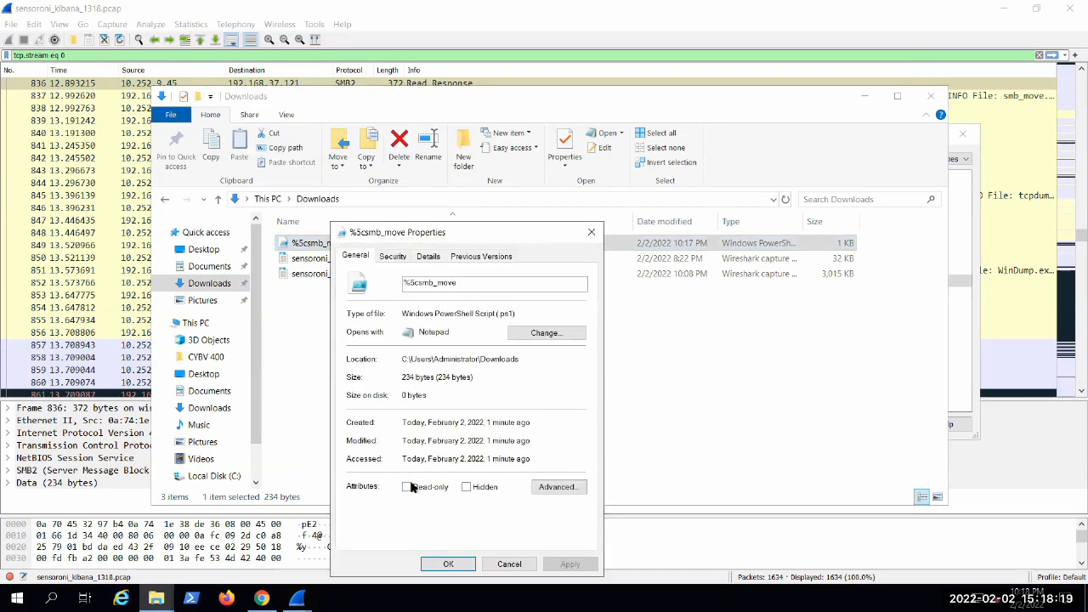
click(407, 488)
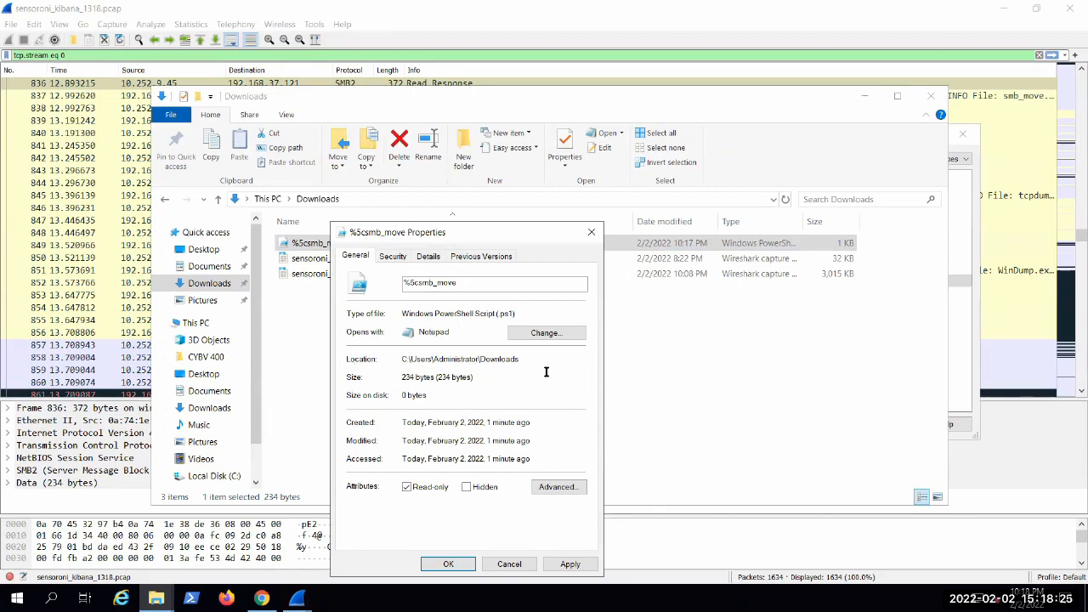
click(583, 567)
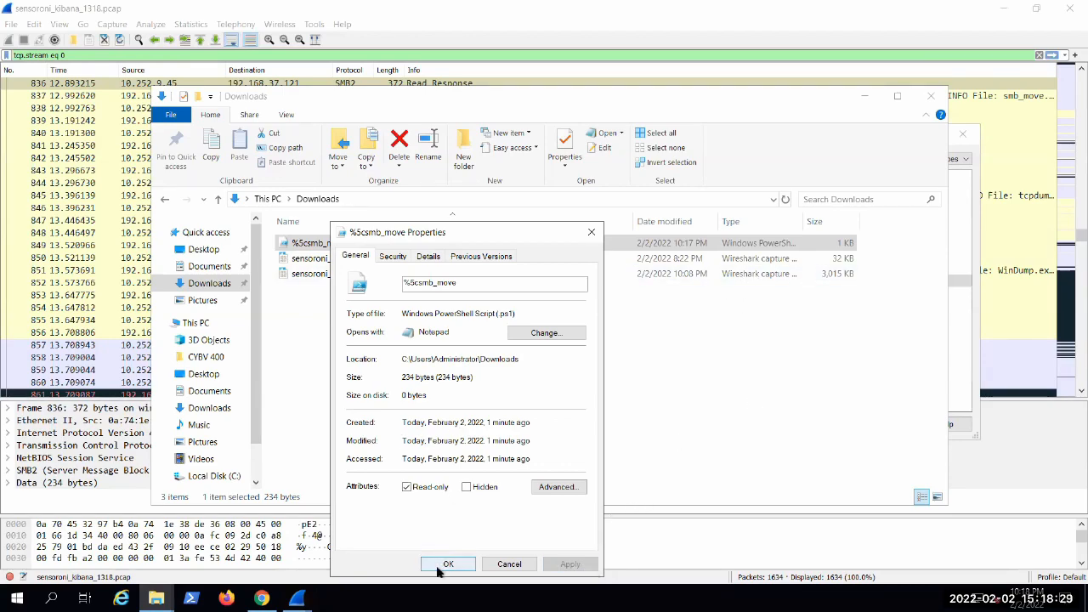
drag(417, 238, 701, 190)
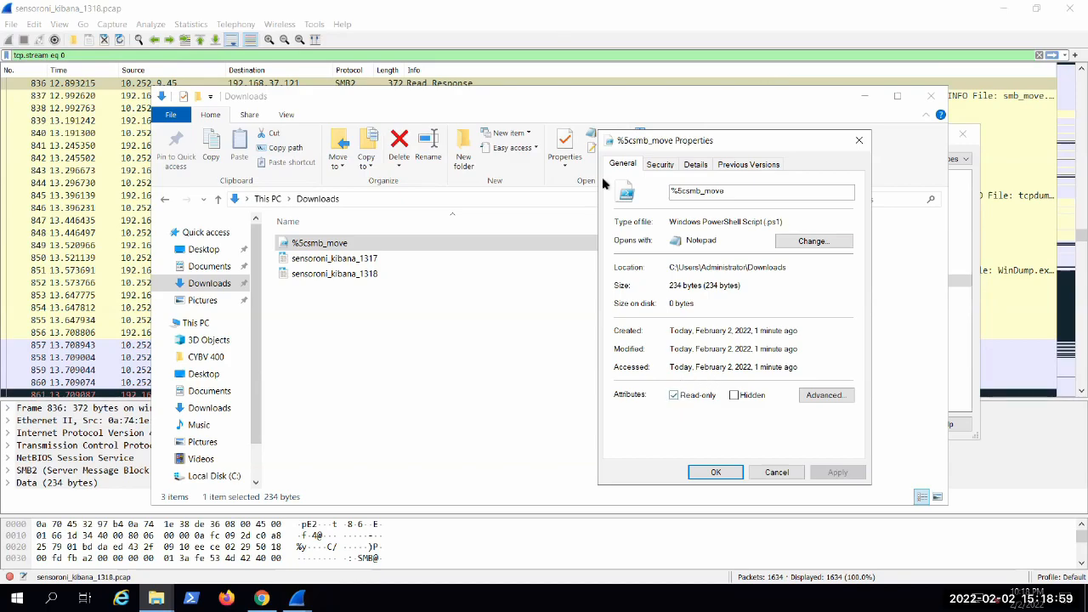
Step: Remove the Read-only attribute from the %5csmb_move script, minimize the Downloads window and close the SMB export object list
click(678, 395)
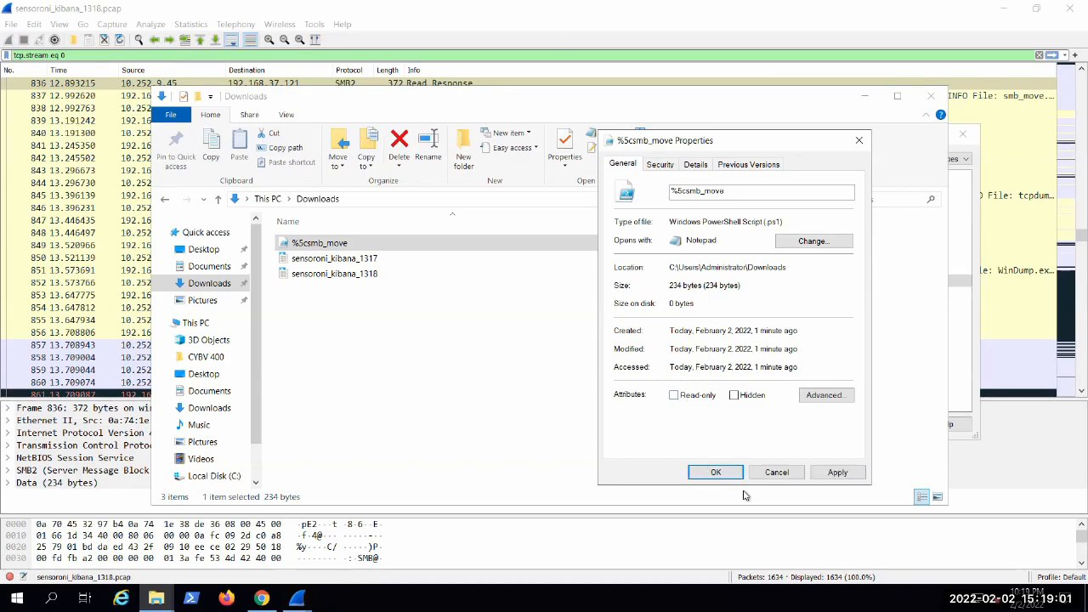
click(826, 472)
click(714, 473)
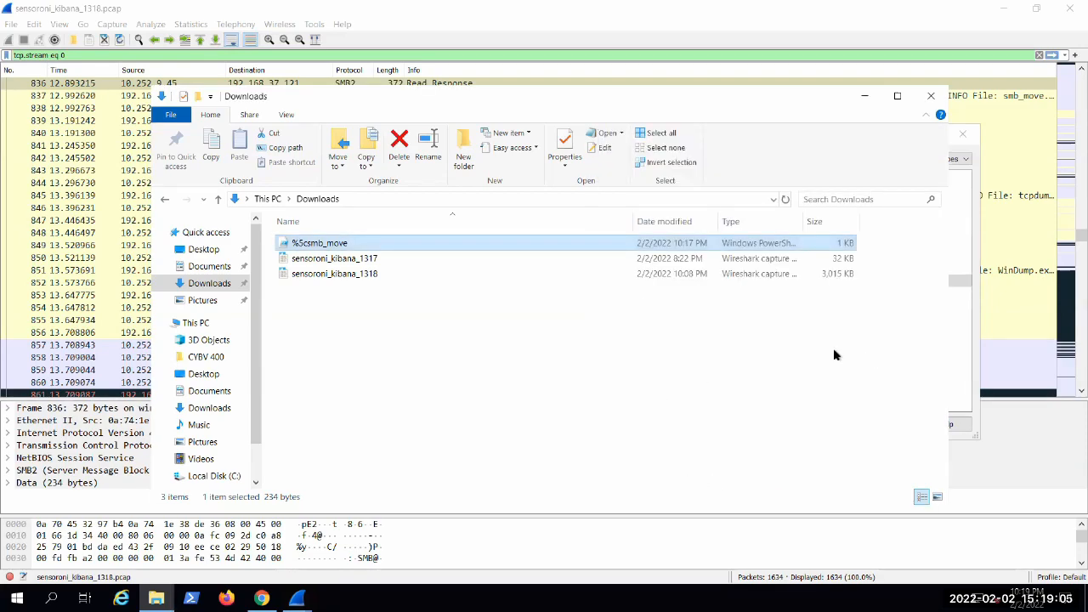
click(866, 98)
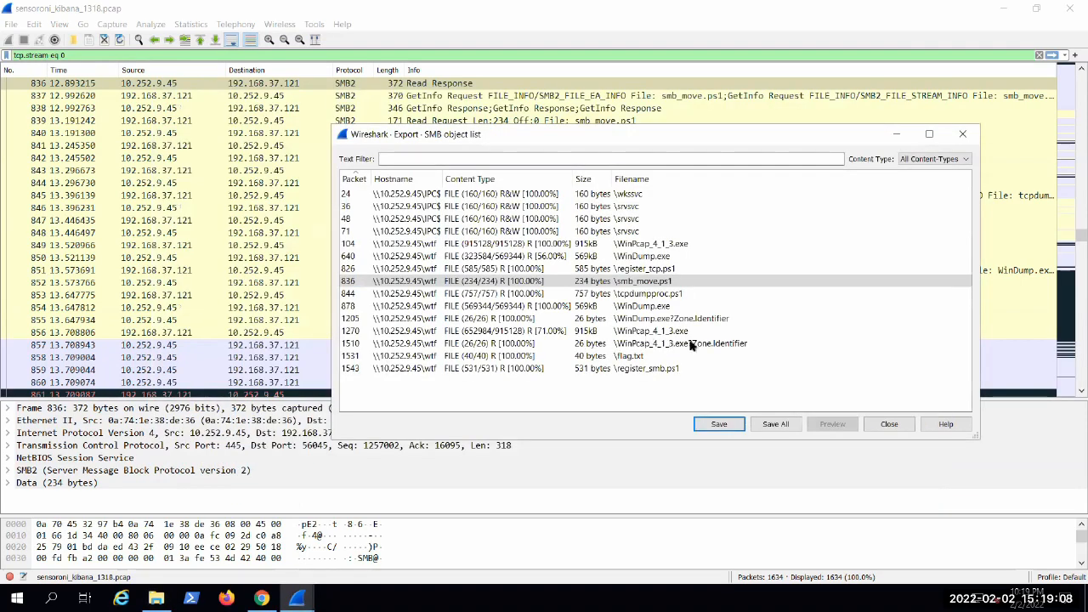
click(898, 429)
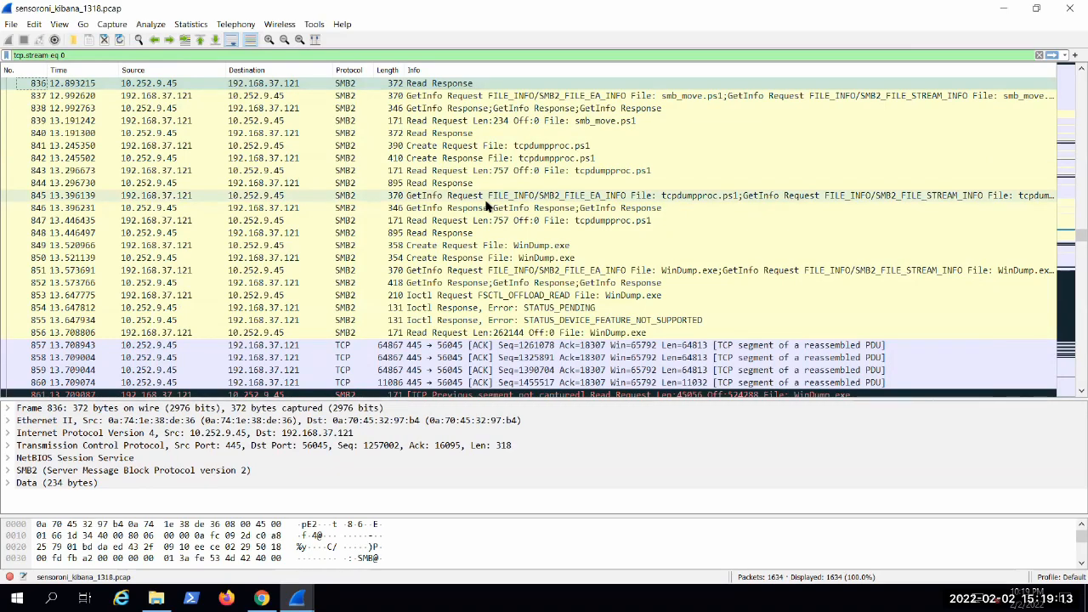
Step: Switch to Chrome and open the bookmarked VirusTotal site in a new tab
click(262, 599)
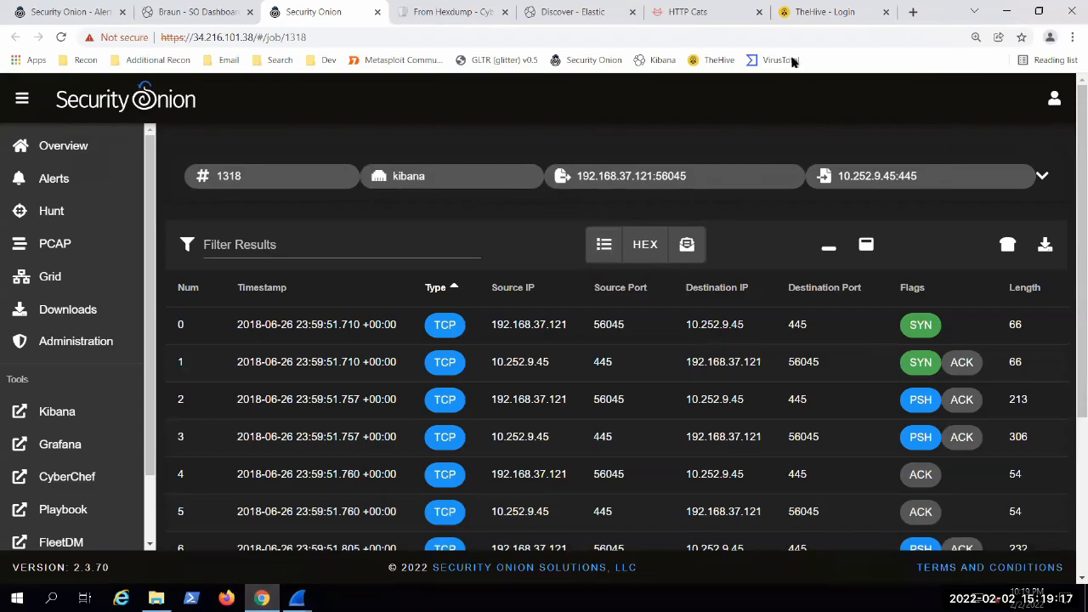
middle_click(780, 60)
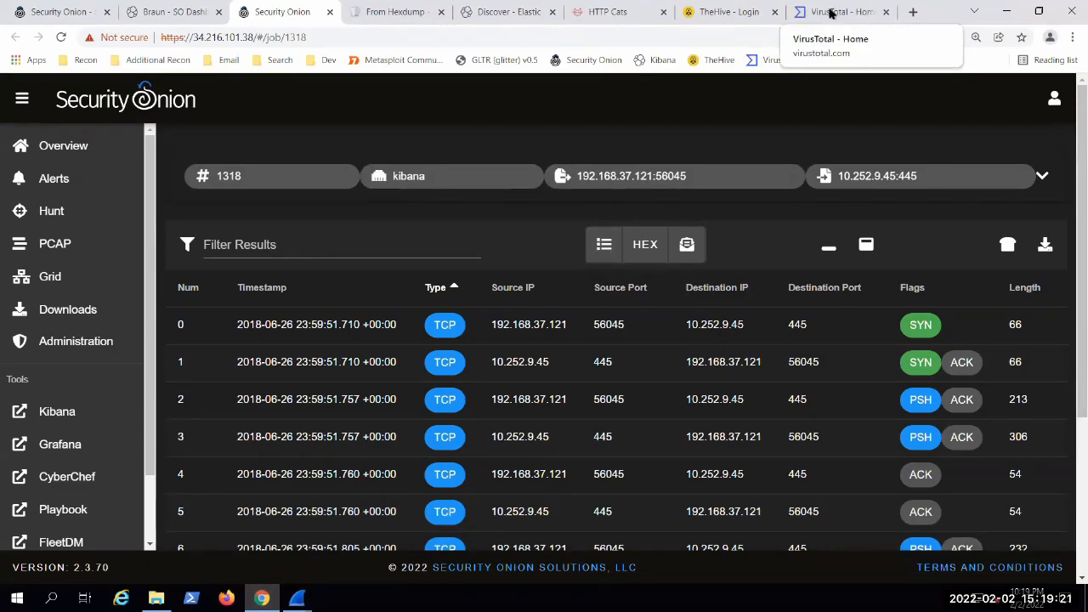
click(831, 14)
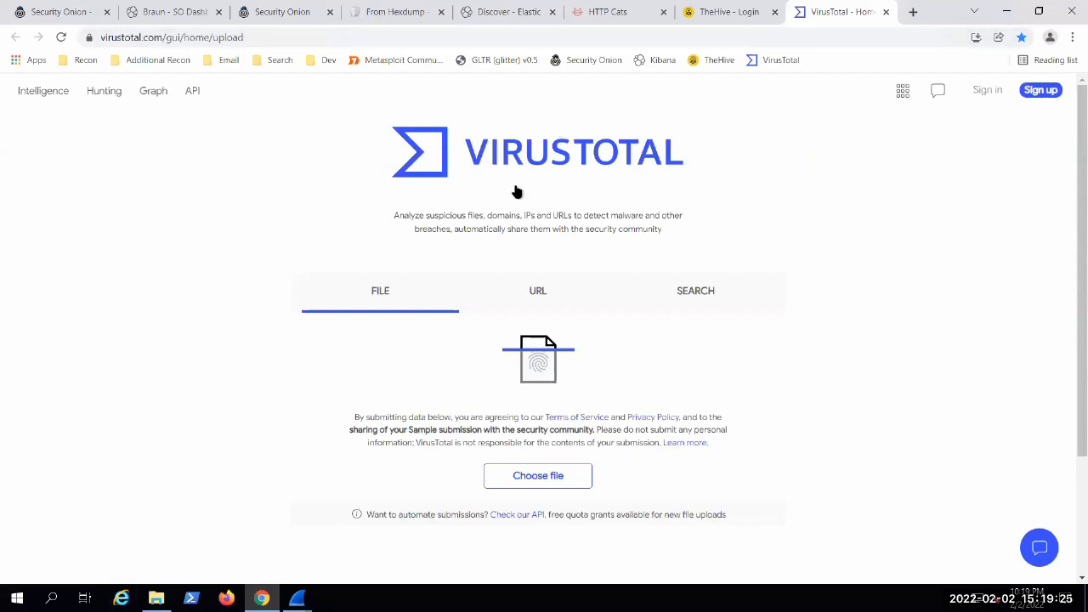
Step: View VirusTotal's URL and search submission forms, ending on the file submission form
click(550, 296)
click(701, 290)
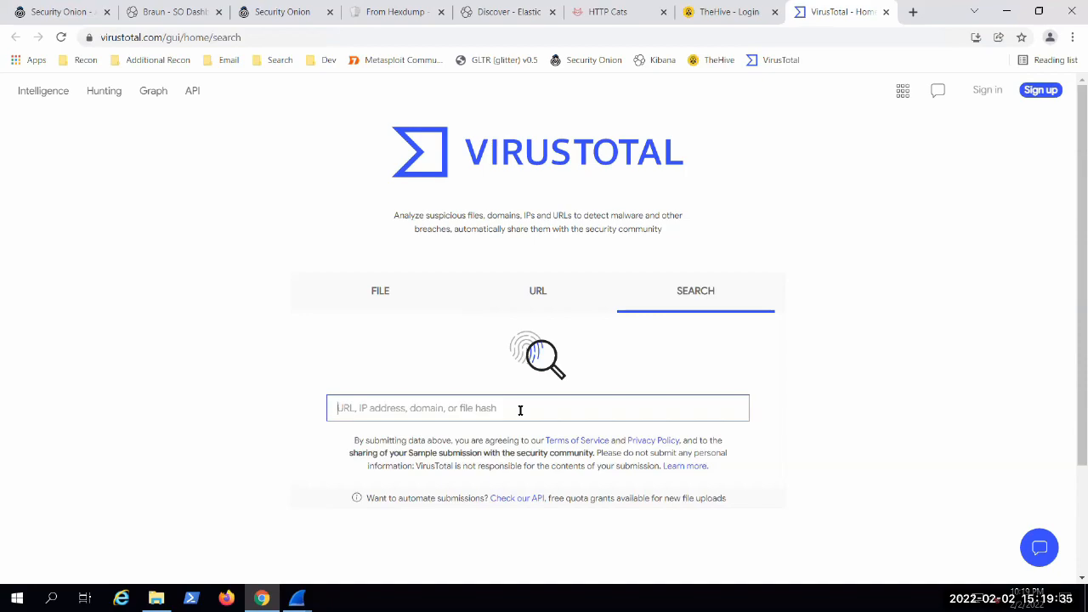
click(404, 285)
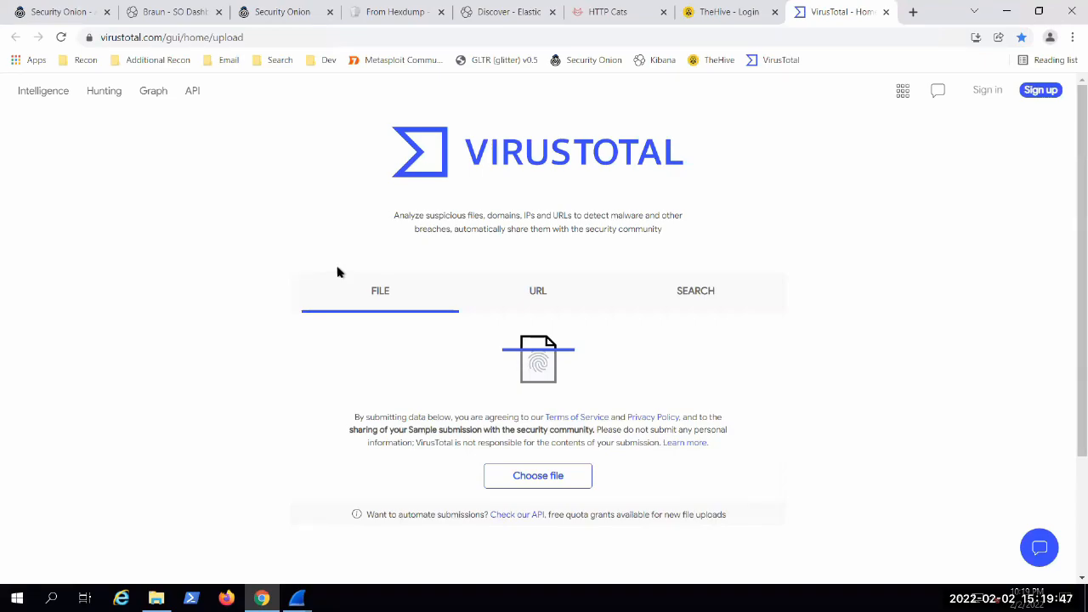
Step: Upload the %5csmb_move script from Downloads to VirusTotal for analysis
click(575, 477)
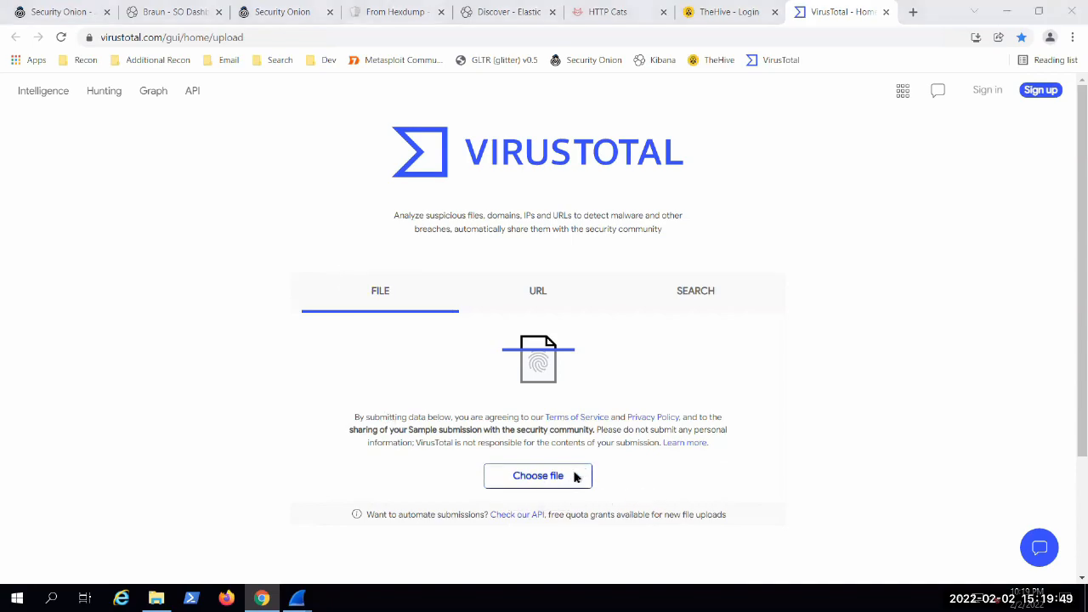
click(178, 99)
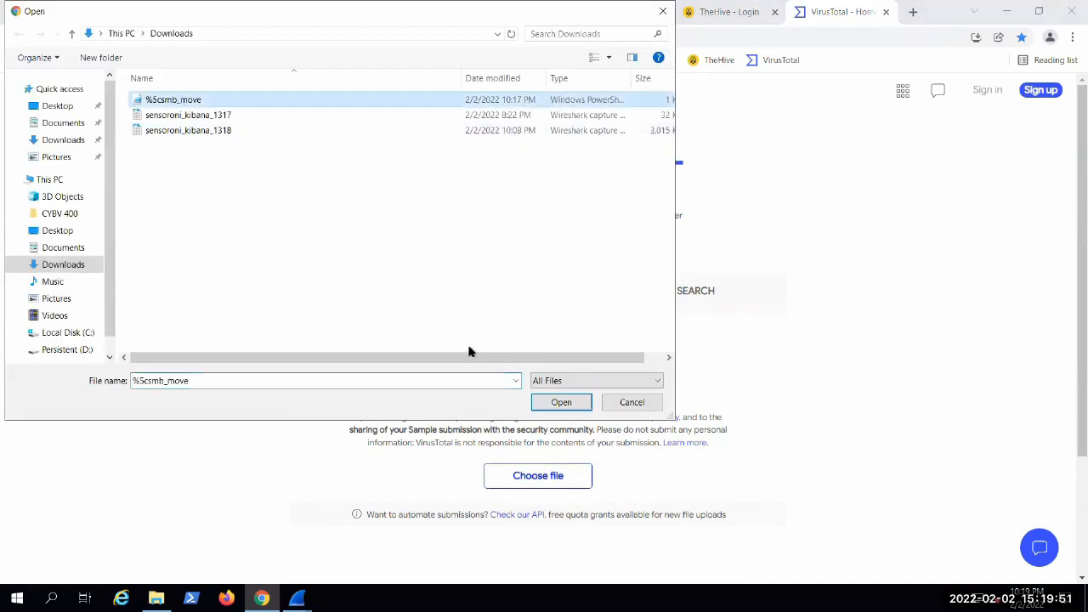
click(558, 404)
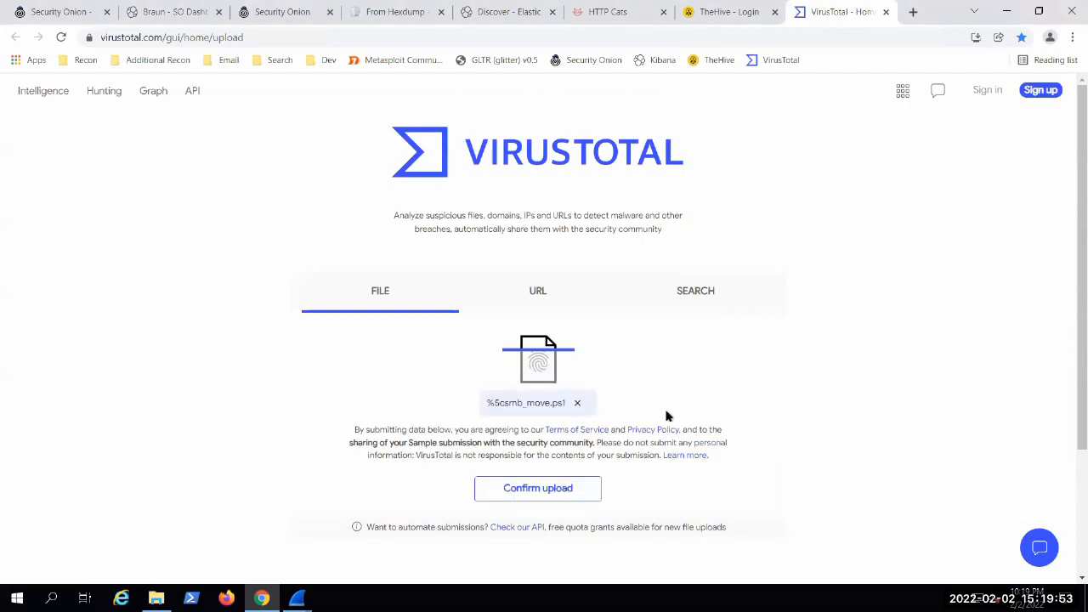
click(546, 490)
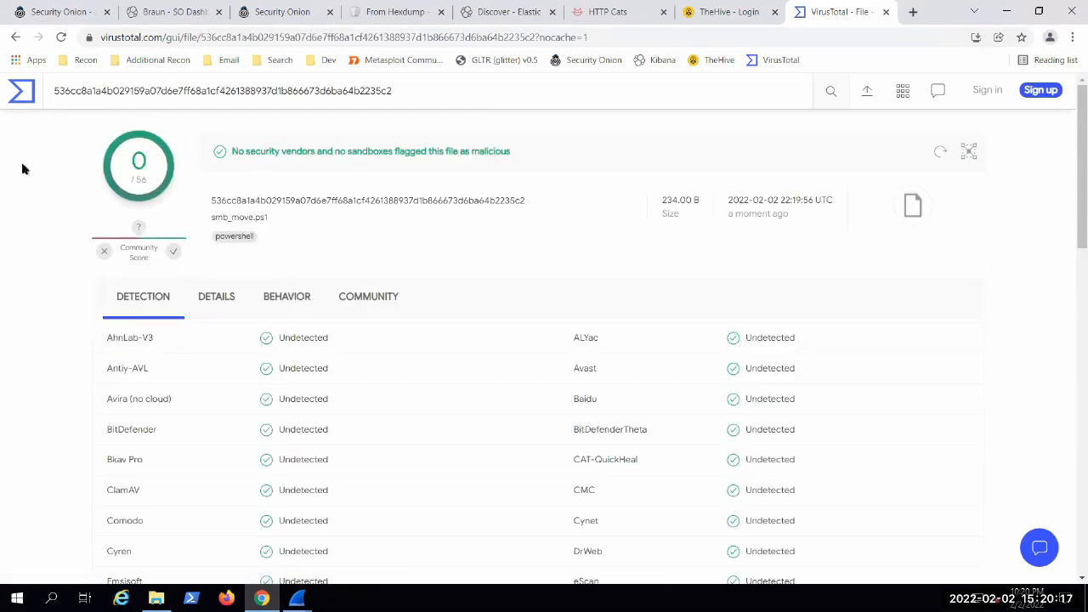
Step: Review the vendor detections, file details and sandbox behavior in the smb_move.ps1 report, ending on the detection results
scroll(89, 273, down, 11)
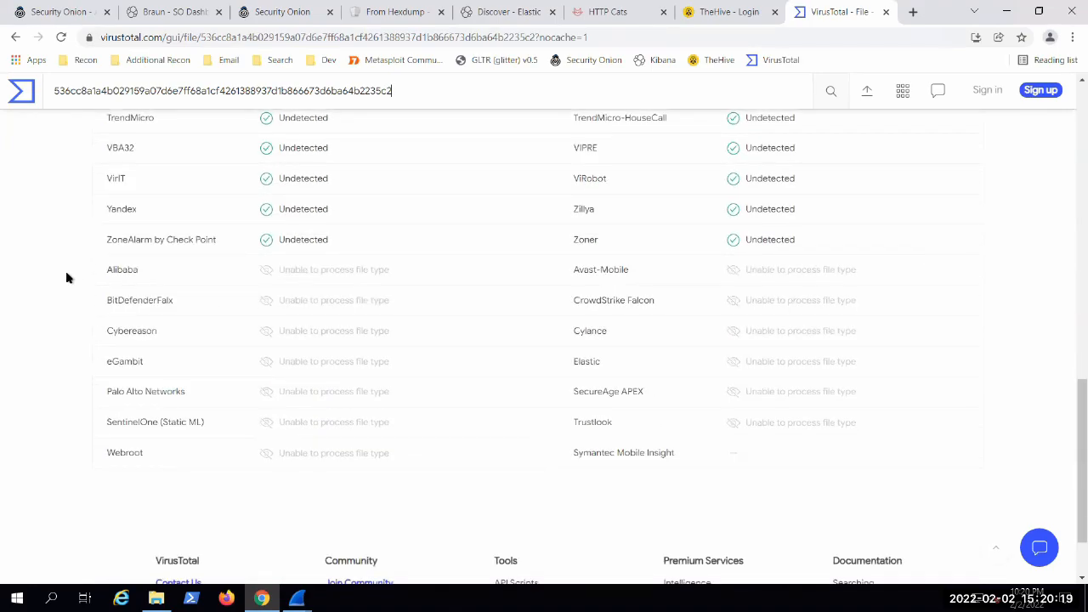
scroll(87, 278, up, 5)
scroll(87, 277, up, 6)
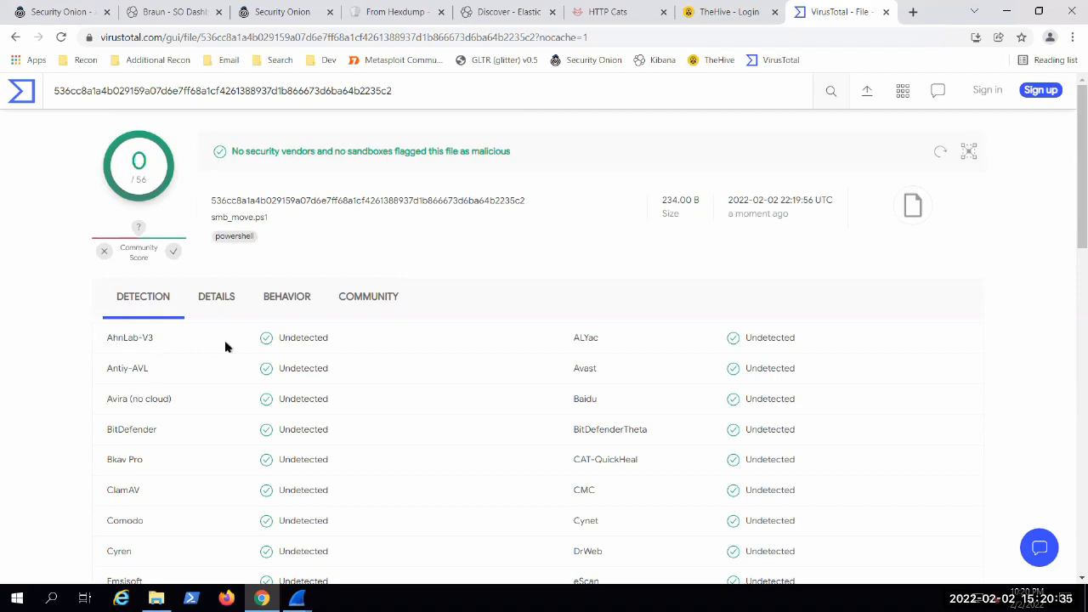
click(223, 294)
scroll(327, 421, down, 1)
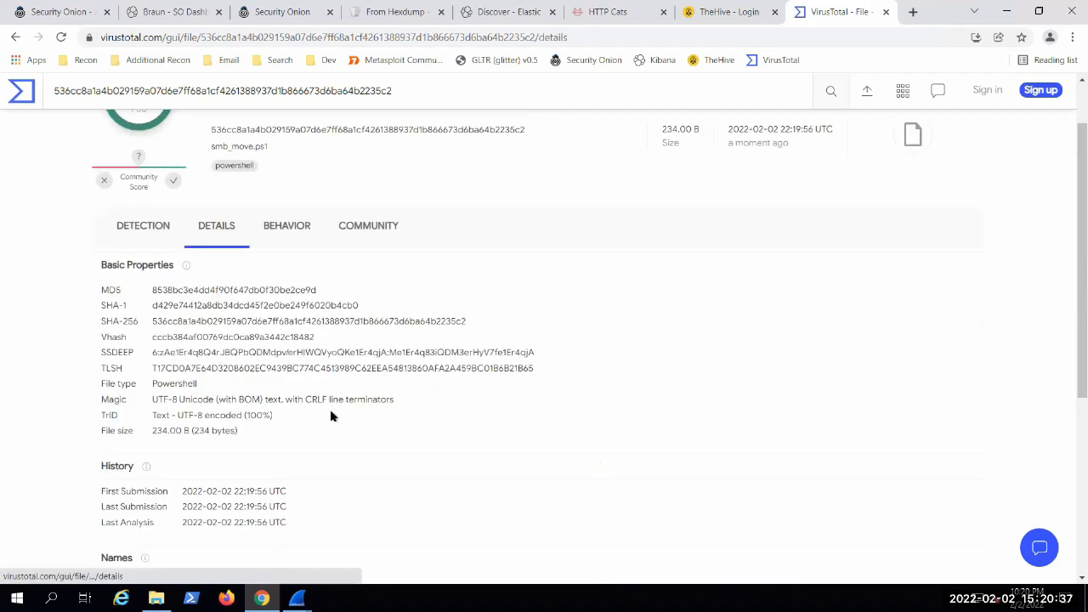
click(280, 228)
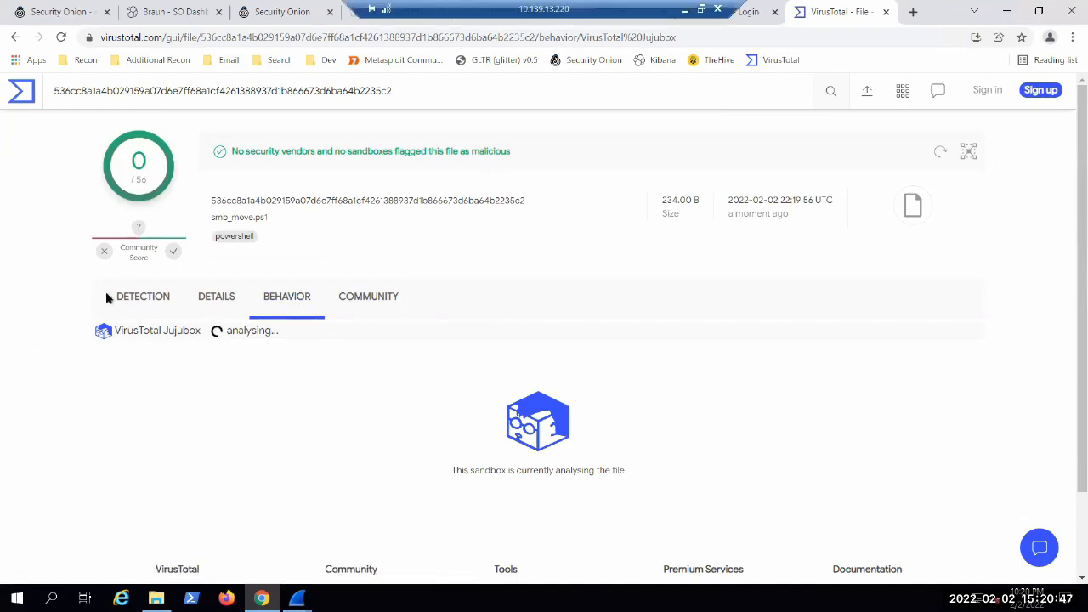
click(143, 299)
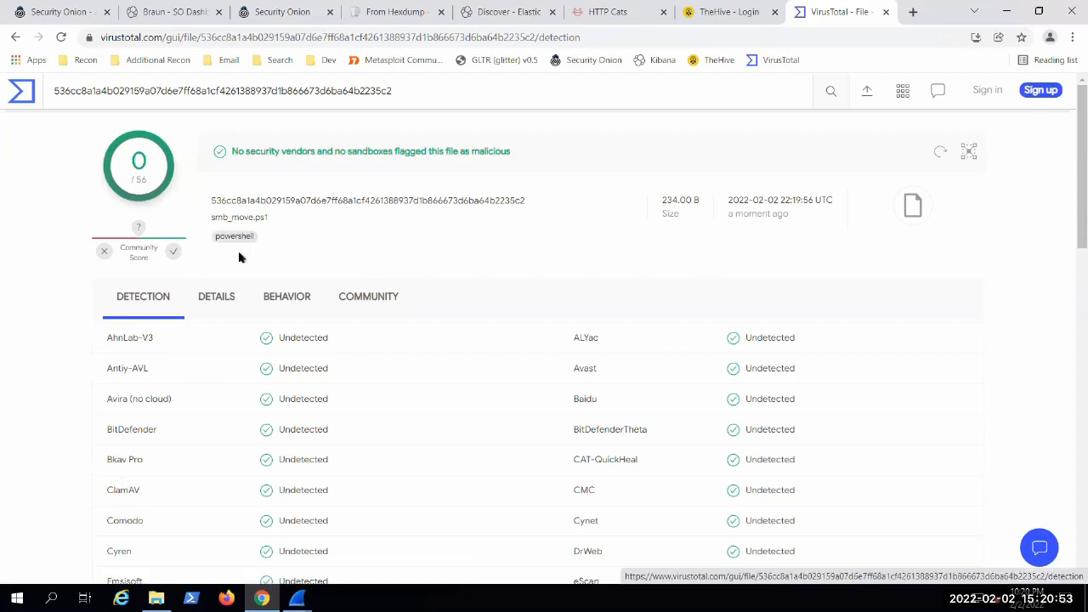
Step: Return to VirusTotal's home page and submit the weird text file from Documents for analysis
click(14, 97)
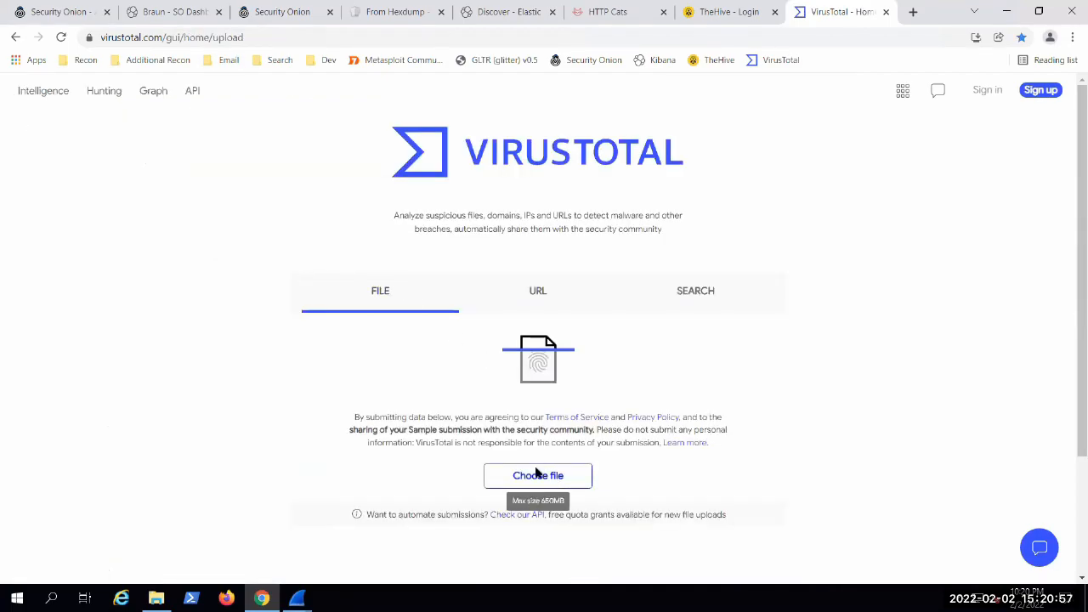
click(536, 479)
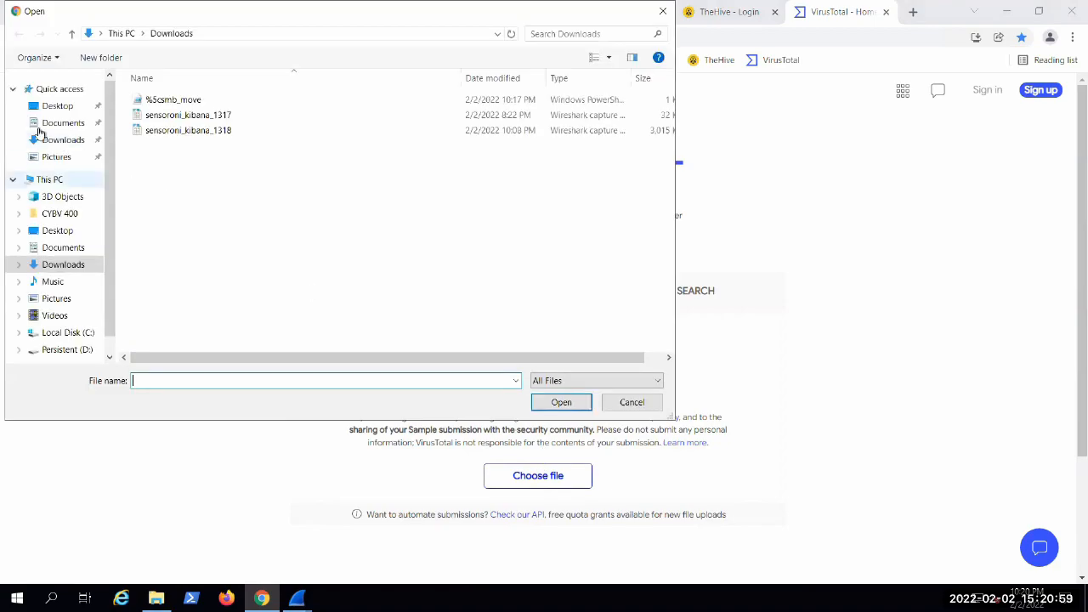
click(40, 123)
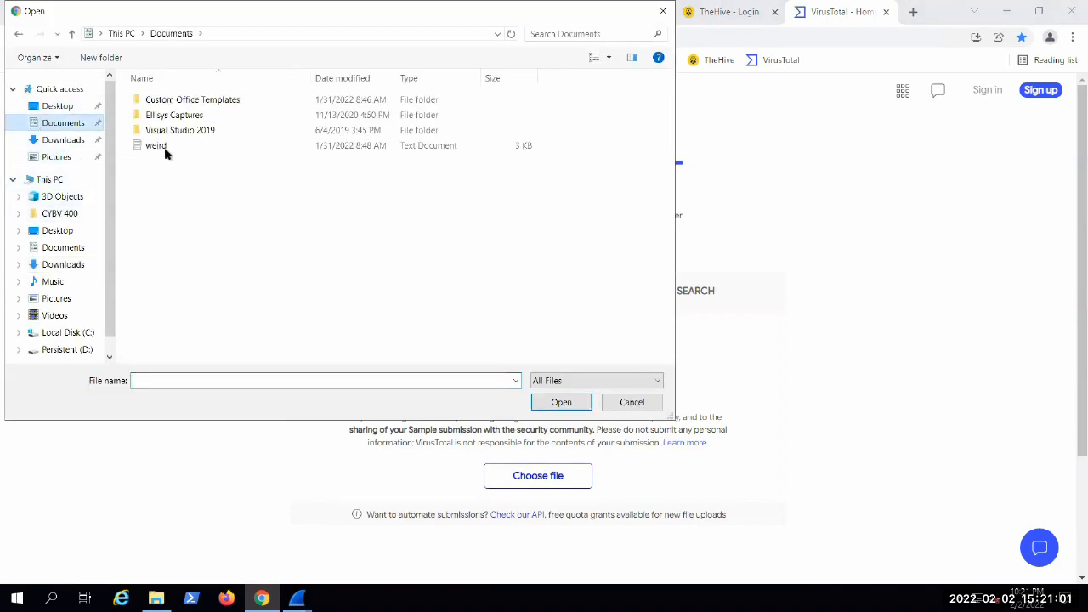
click(157, 146)
click(540, 403)
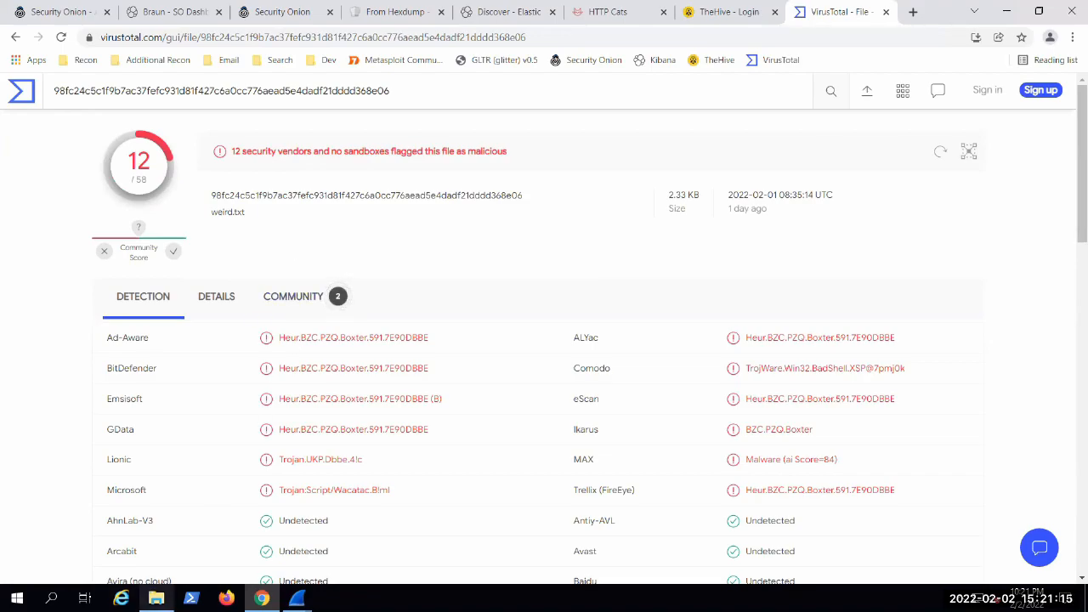
Step: Open the weird text file from Documents in Notepad and turn on Word Wrap
click(156, 598)
click(204, 266)
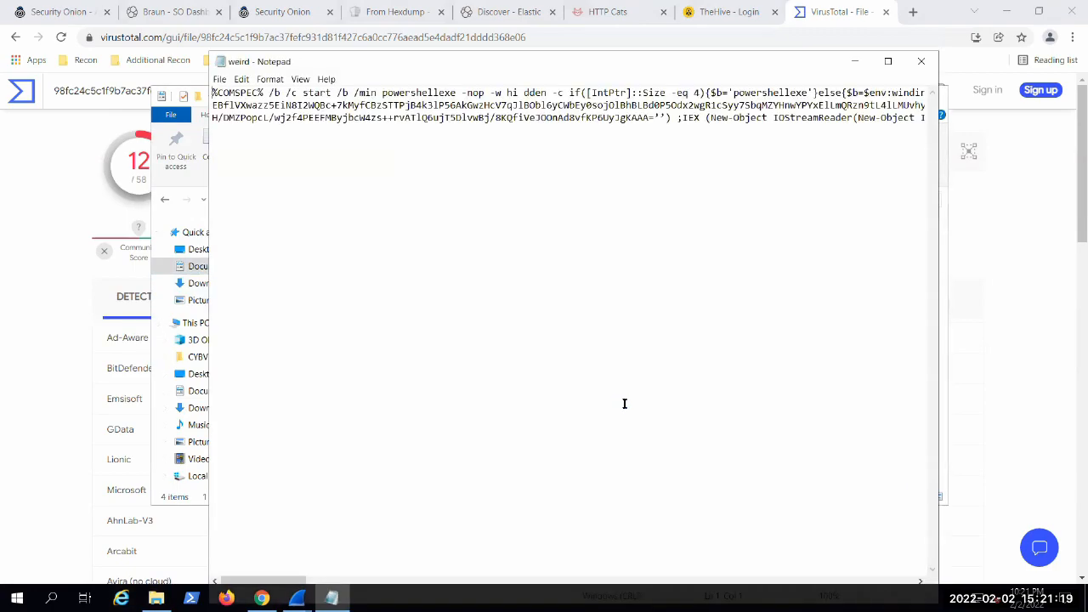
click(299, 79)
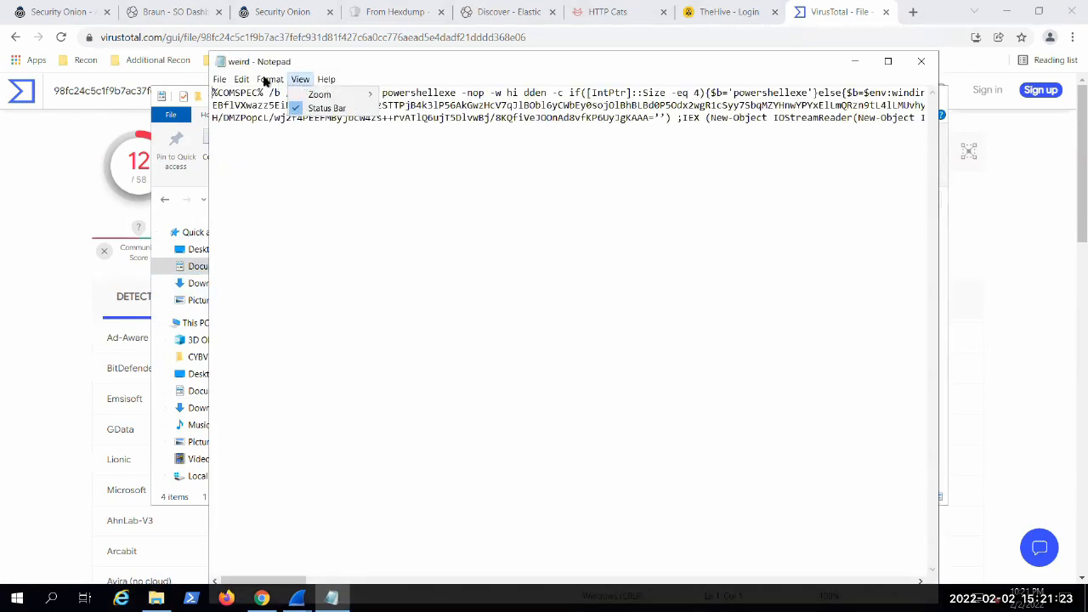
mouse_move(269, 79)
click(291, 93)
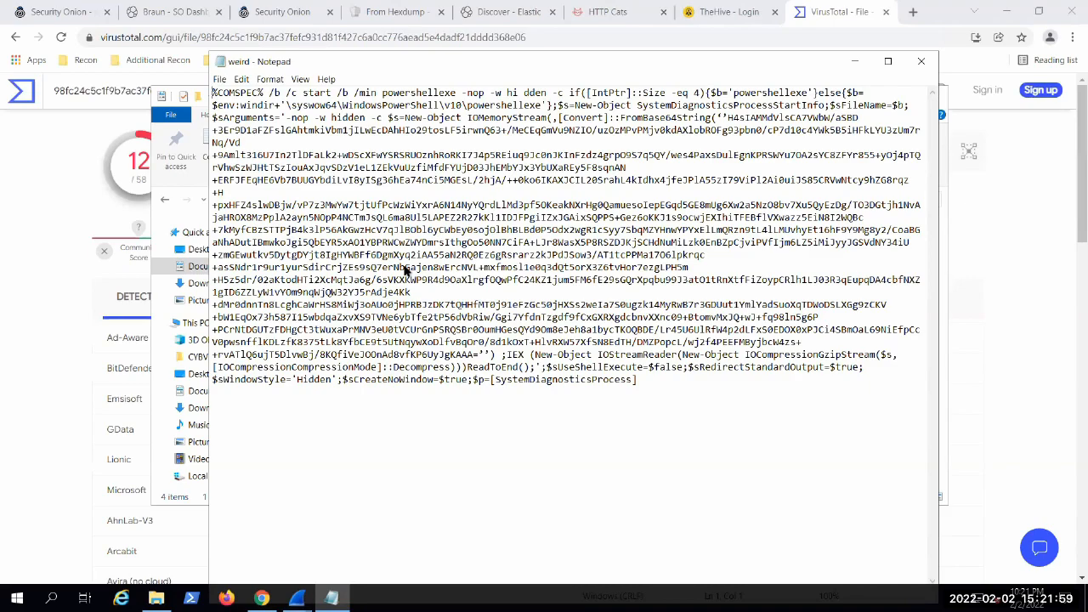
Step: Minimize Notepad and File Explorer and look through the vendor detections in the weird.txt report
click(855, 62)
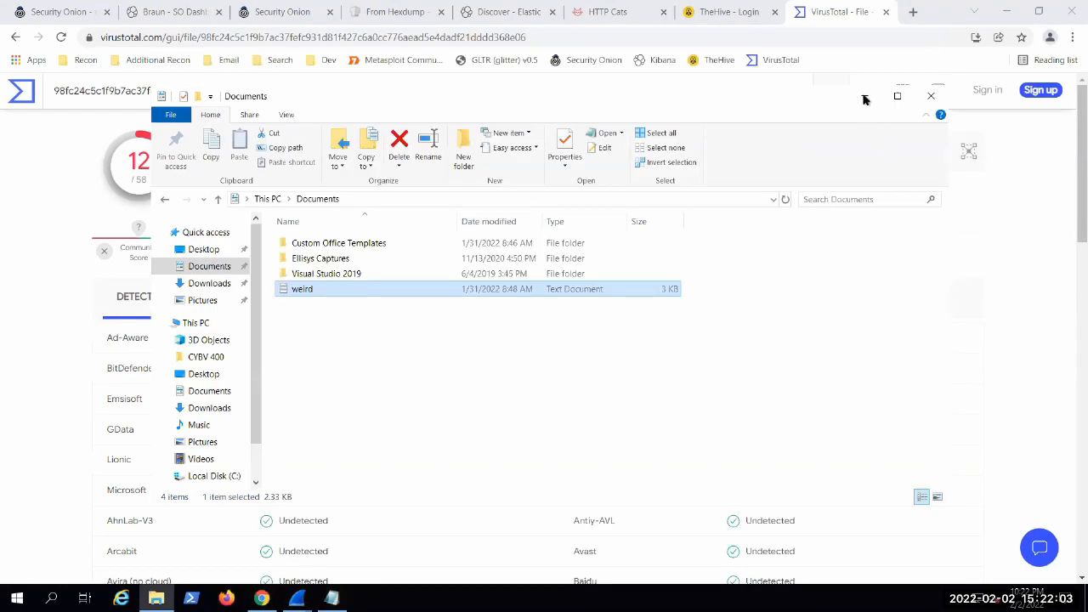
click(866, 96)
scroll(4, 268, down, 1)
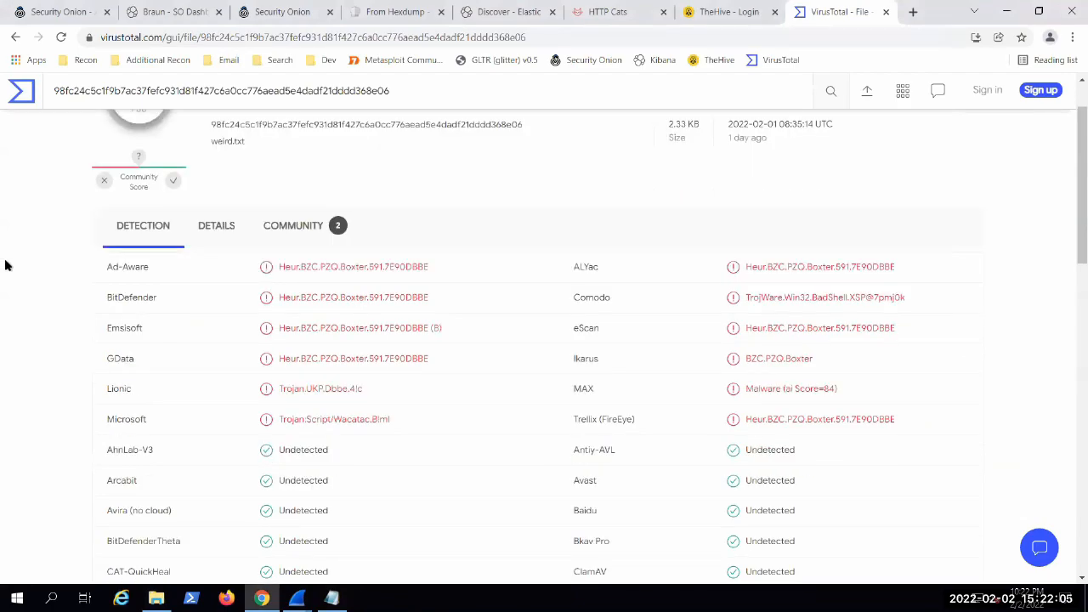
scroll(5, 266, up, 1)
scroll(5, 266, down, 1)
scroll(155, 280, down, 3)
scroll(156, 280, up, 2)
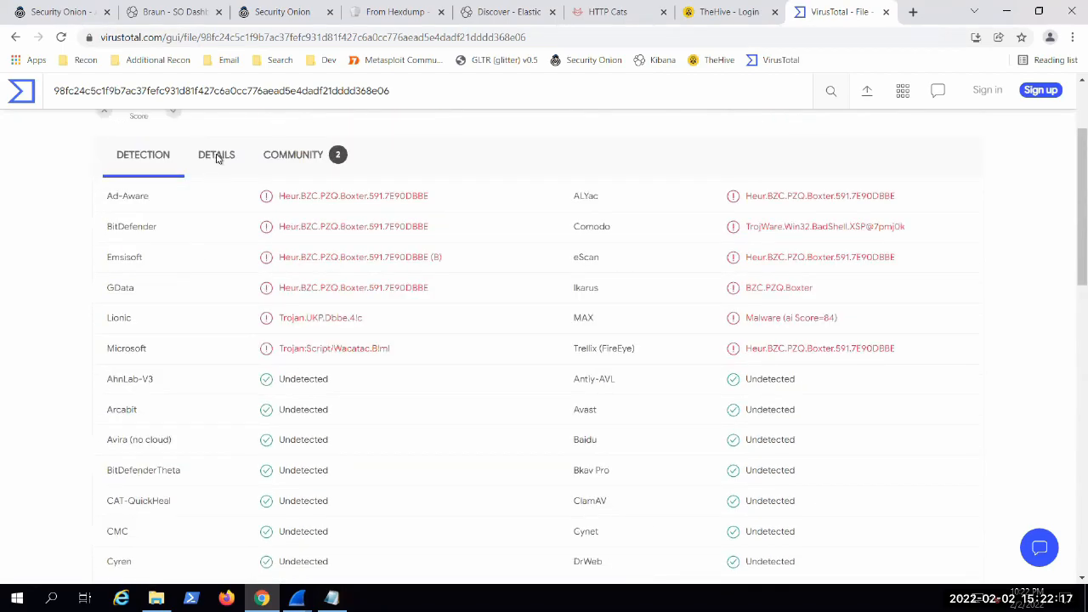
Step: Examine the file hashes, submission history and names in the weird.txt report's details
click(218, 153)
scroll(94, 340, down, 3)
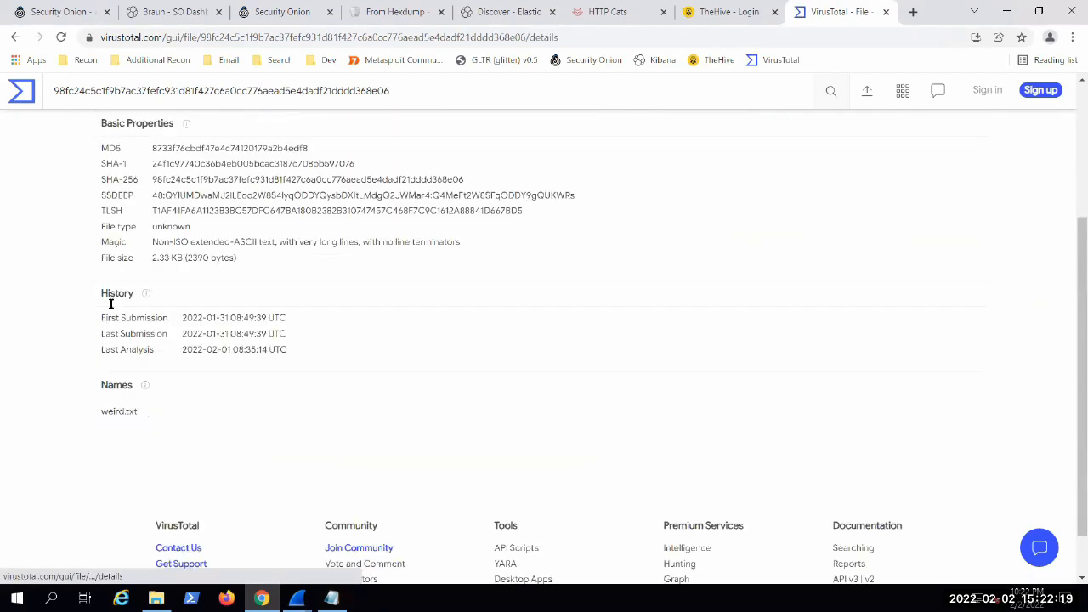
scroll(136, 340, down, 1)
scroll(136, 383, up, 5)
Step: Read the community comments on weird.txt, covering both YARA signature matches from the THOR APT Scanner
click(309, 306)
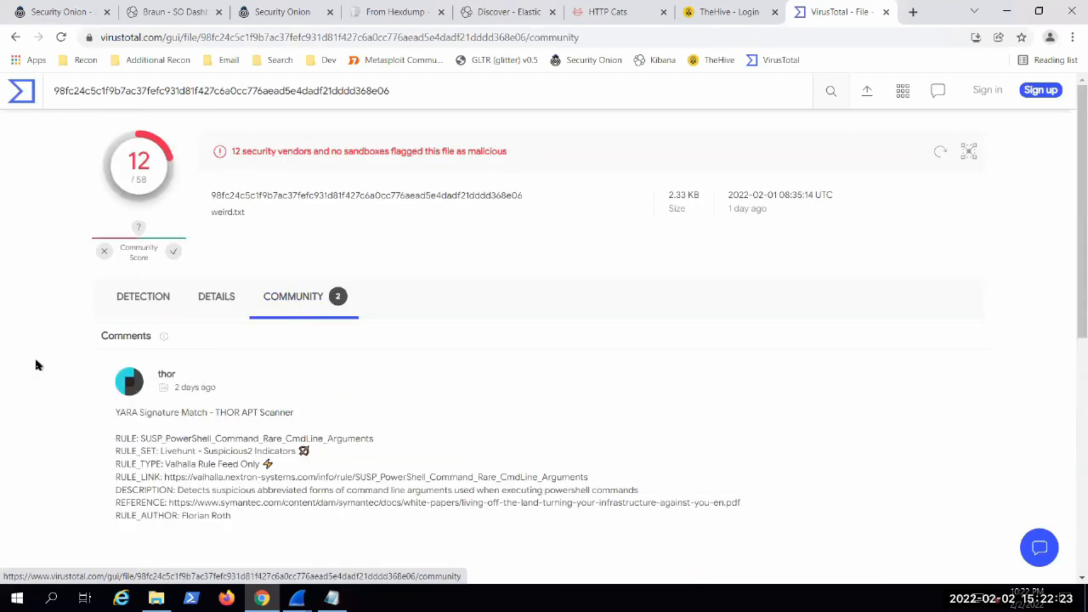
scroll(37, 360, down, 2)
scroll(37, 360, down, 4)
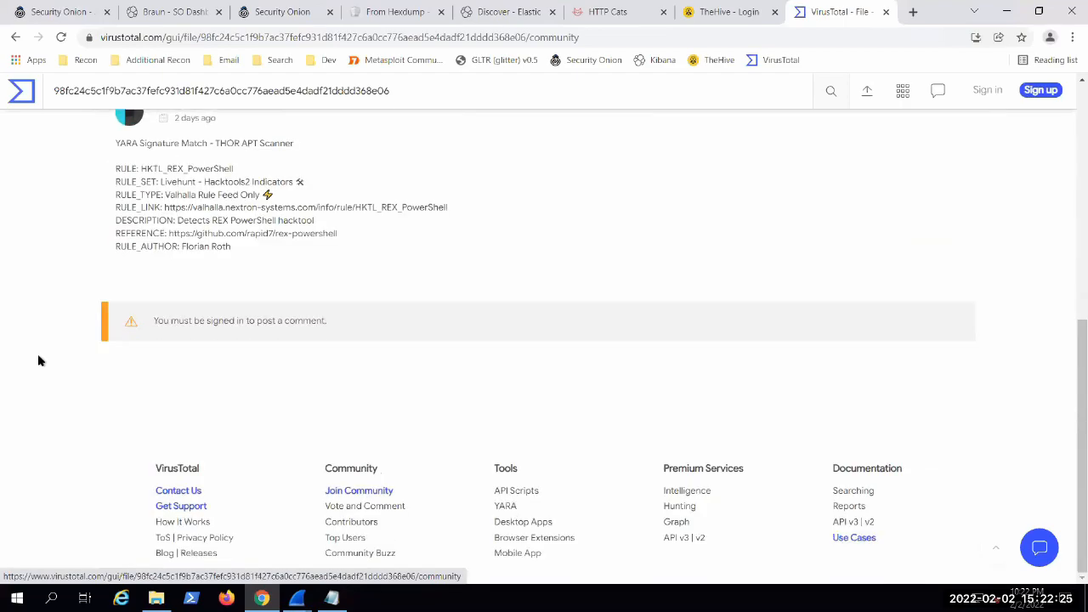
scroll(37, 360, up, 3)
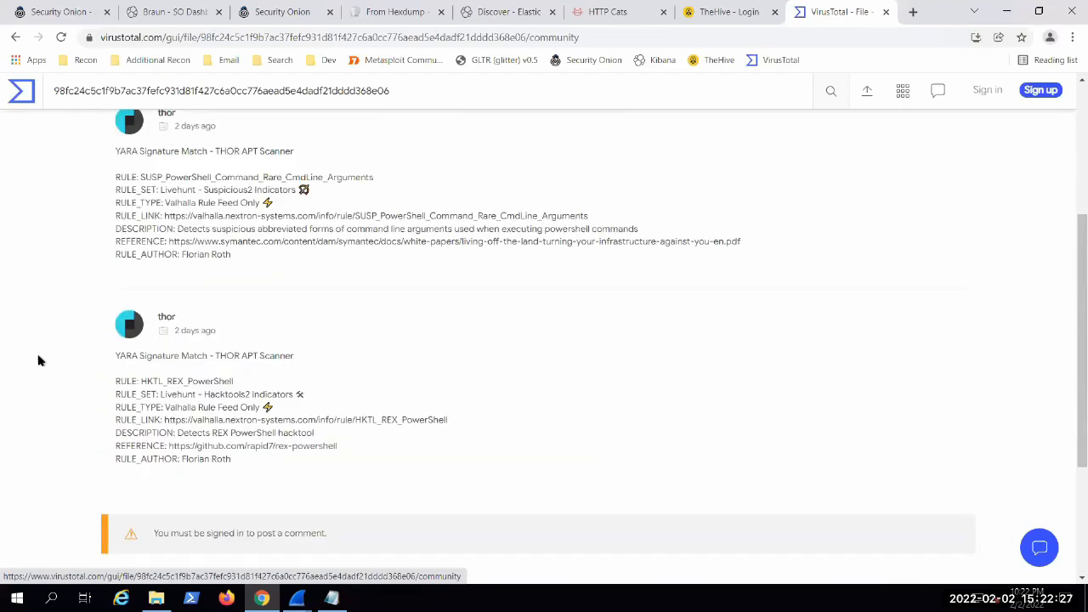
scroll(59, 359, up, 2)
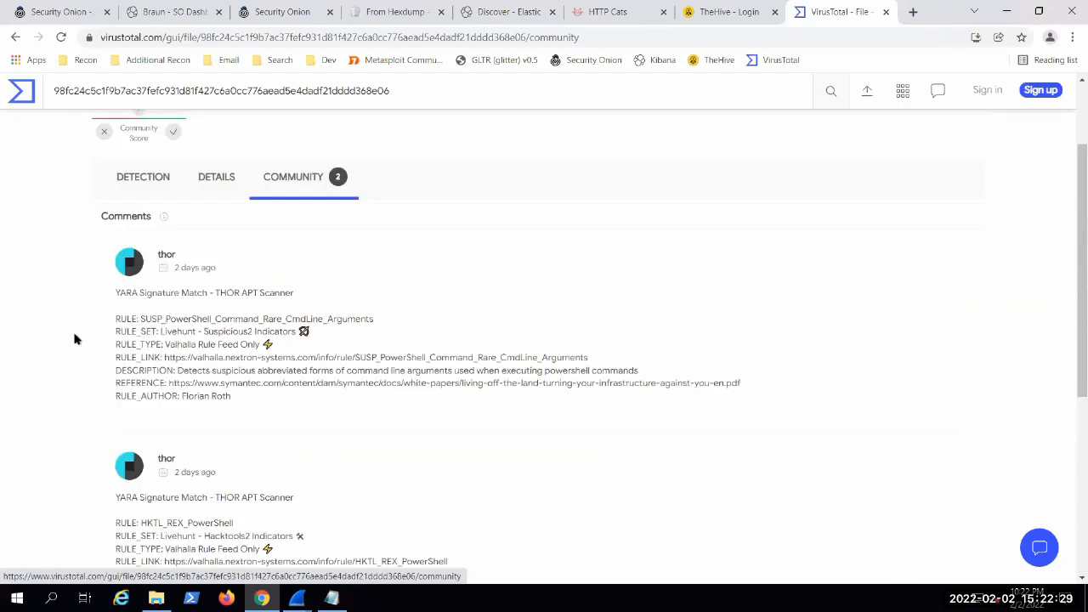
Step: Go back to the weird.txt detection results and check the full vendor list through its unprocessed entries
click(133, 178)
scroll(49, 259, down, 10)
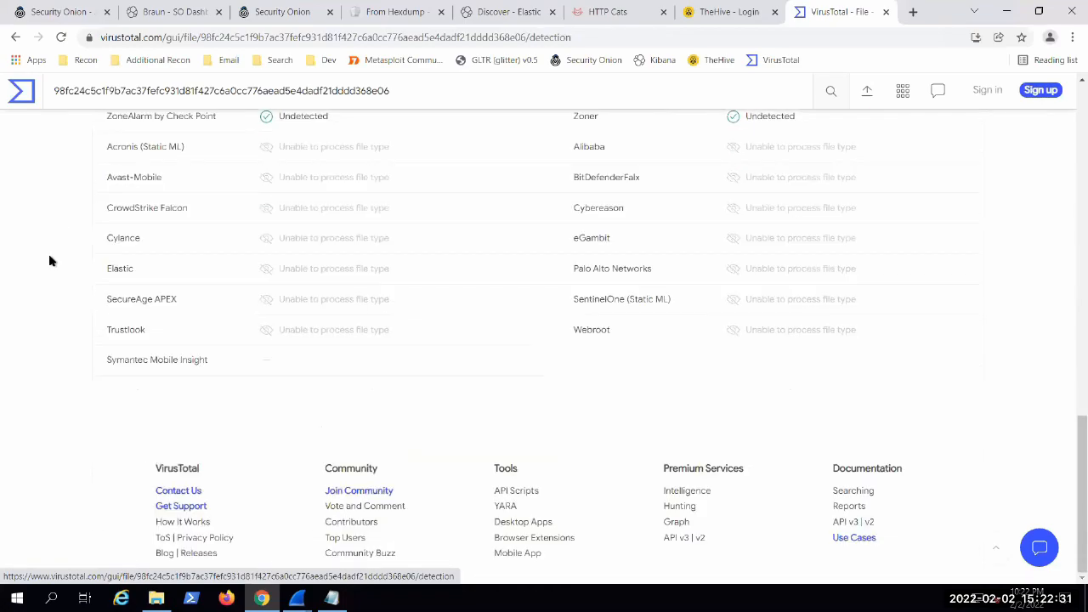
scroll(59, 323, up, 10)
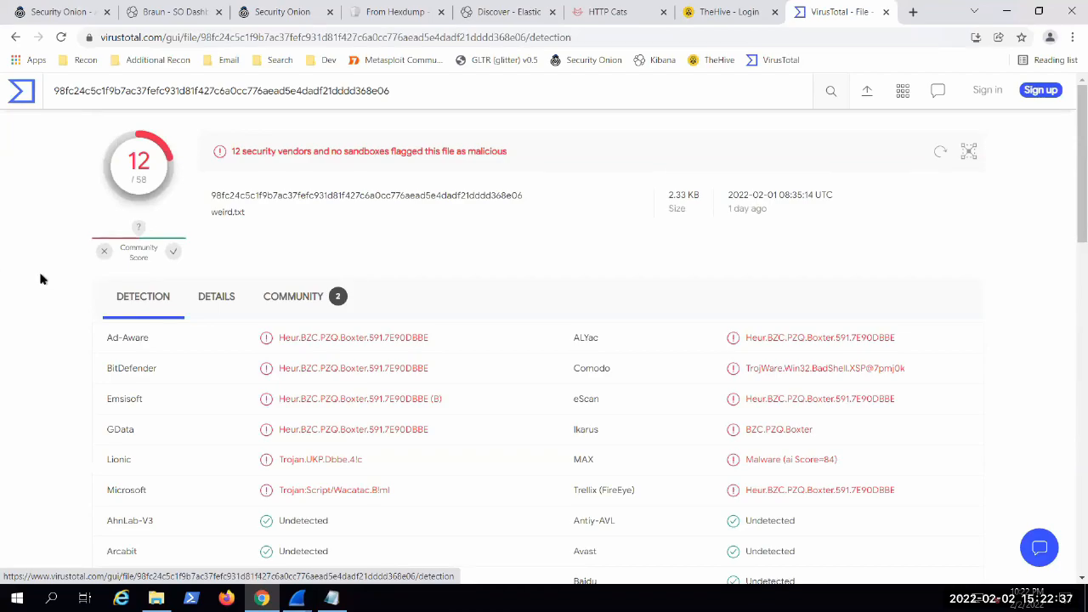
Step: Review the weird.txt vendor list again, comparing the flagged, undetected and unable-to-process entries
scroll(41, 279, down, 2)
scroll(39, 259, down, 9)
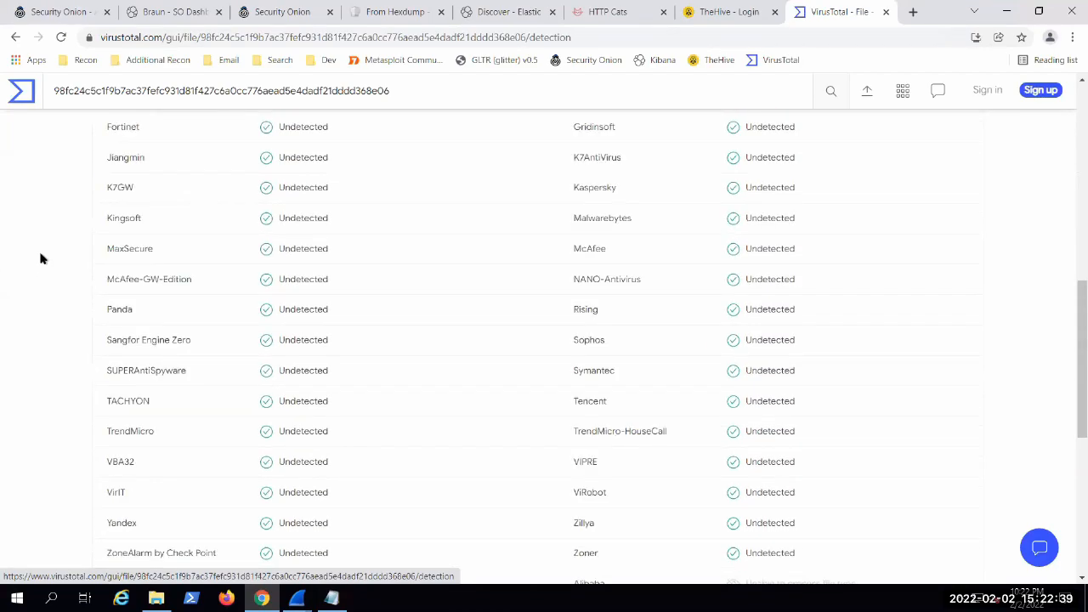
scroll(40, 258, up, 3)
scroll(39, 258, up, 10)
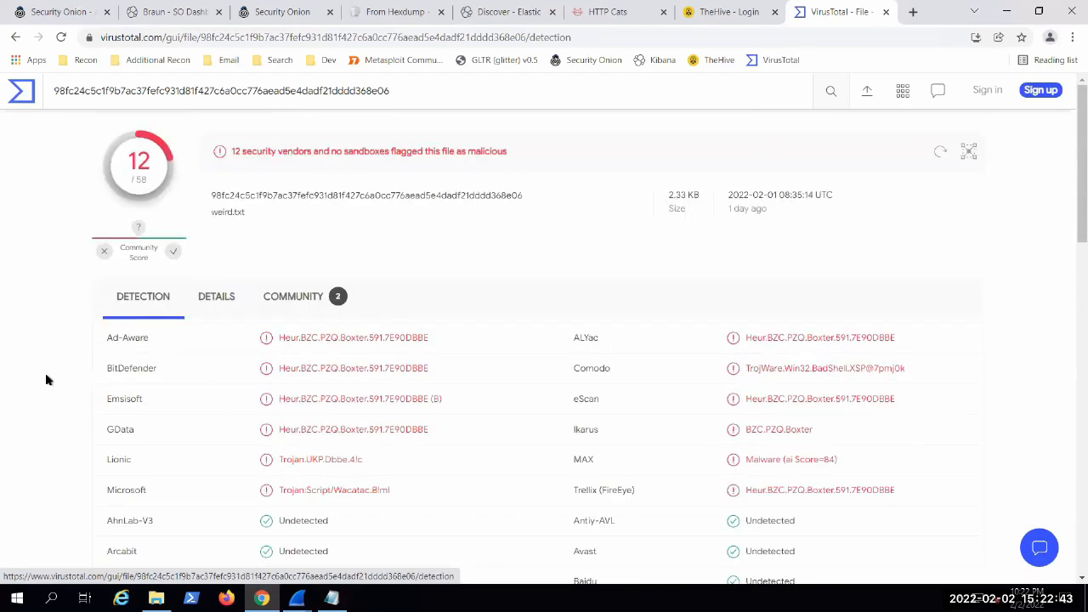
scroll(46, 380, down, 1)
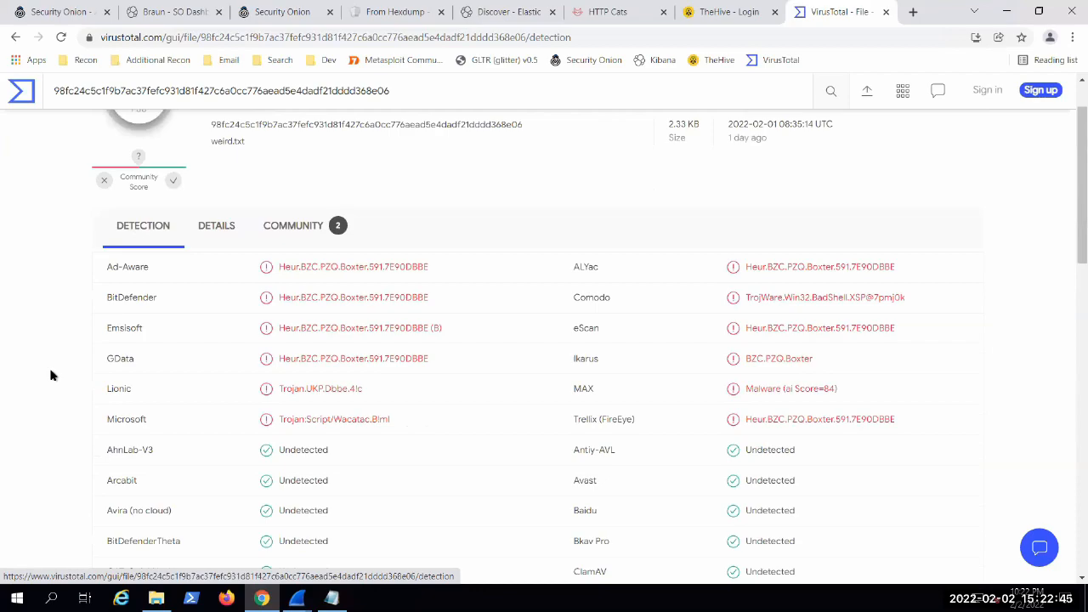
scroll(91, 365, down, 10)
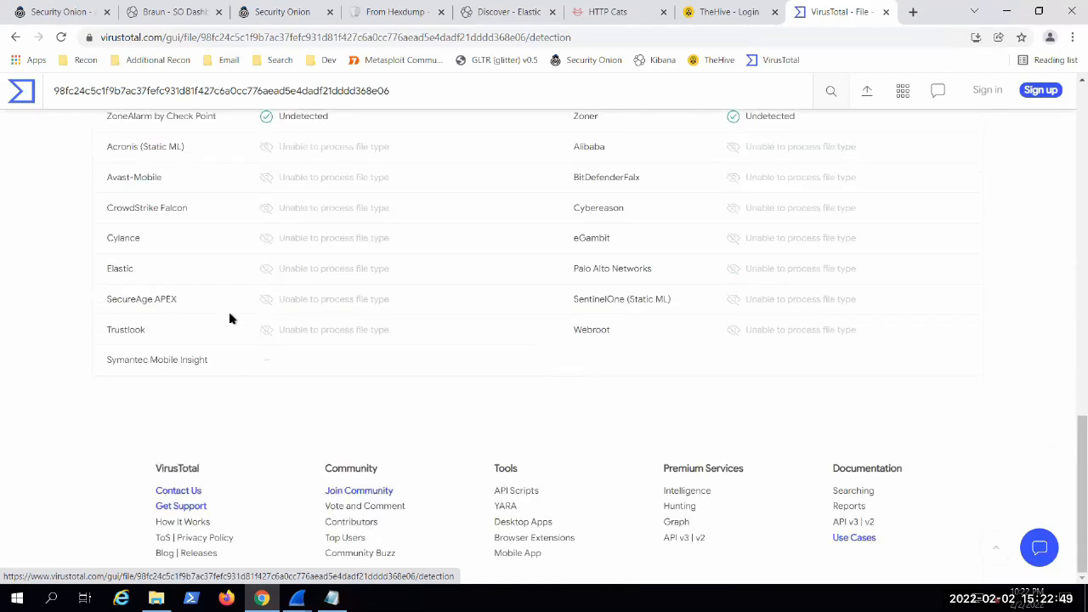
scroll(24, 318, up, 2)
scroll(25, 323, up, 14)
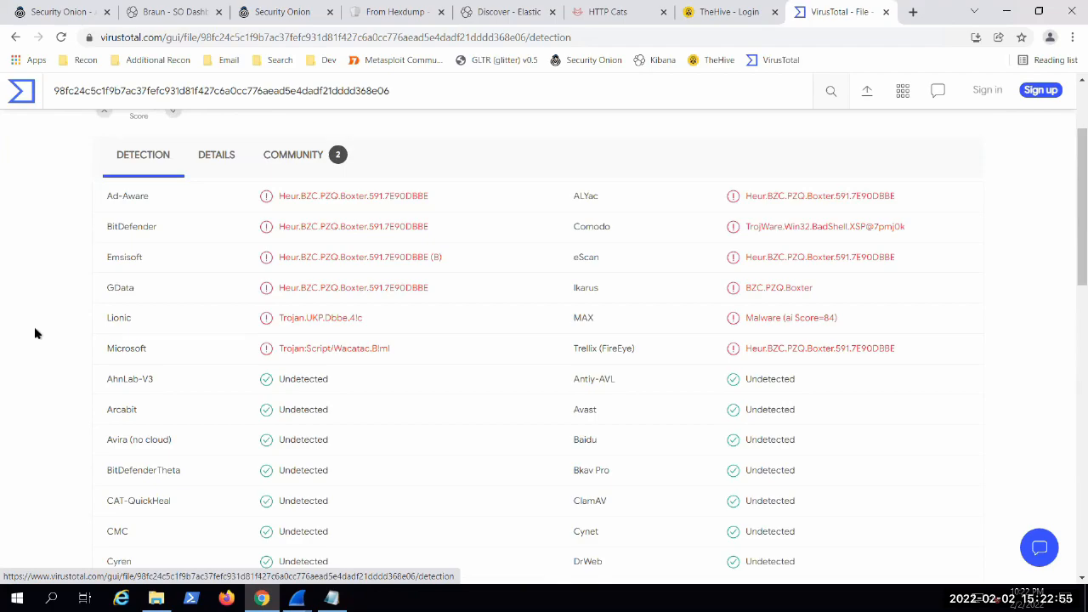
scroll(29, 328, up, 2)
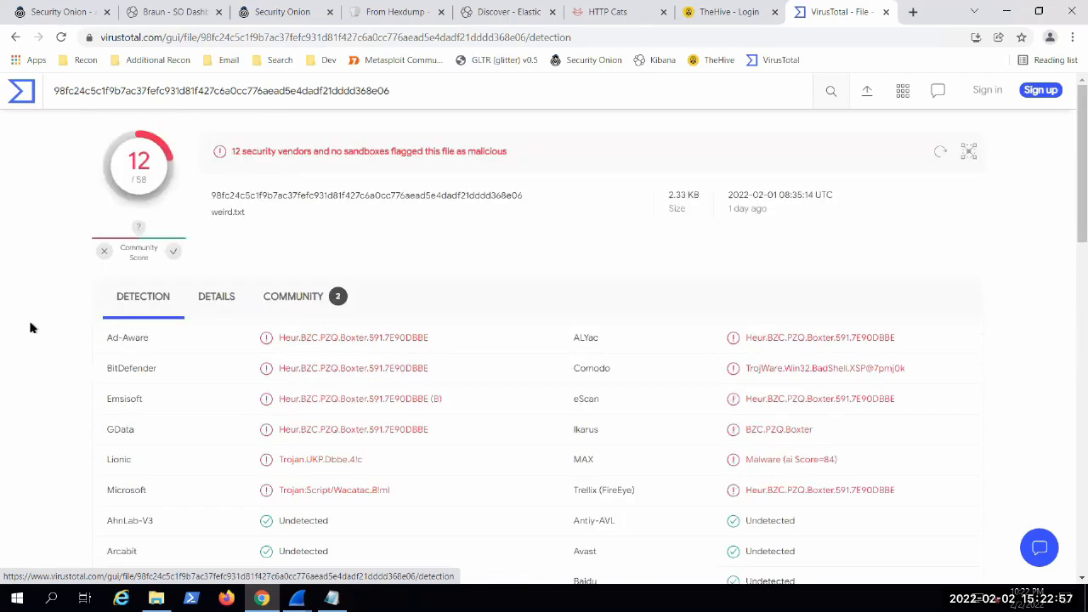
scroll(30, 328, down, 1)
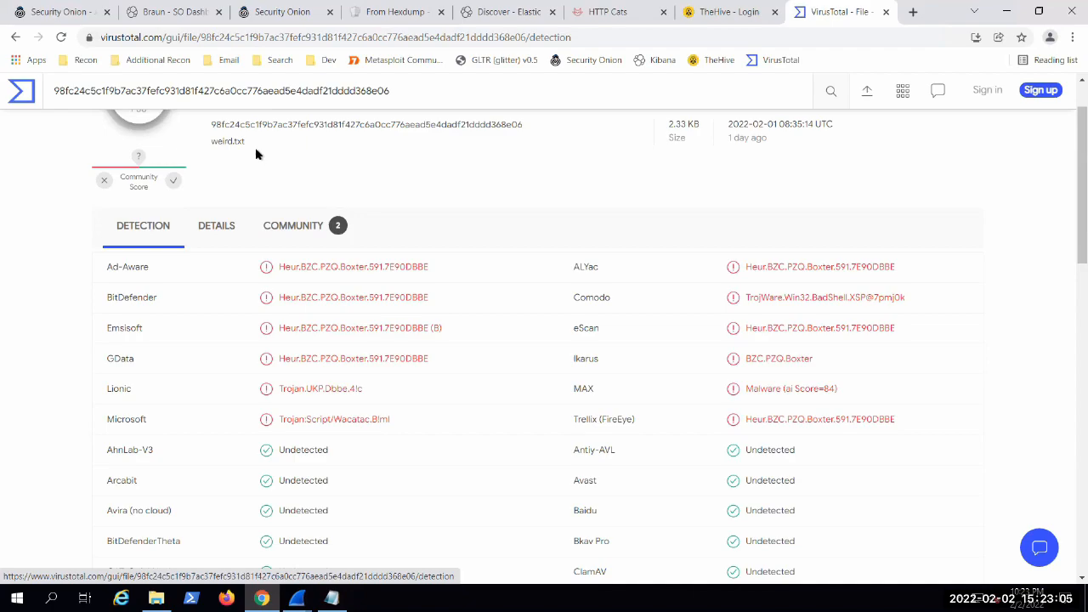
Step: Point out the file name and the Emsisoft detection label in the weird.txt report by highlighting them
double_click(226, 141)
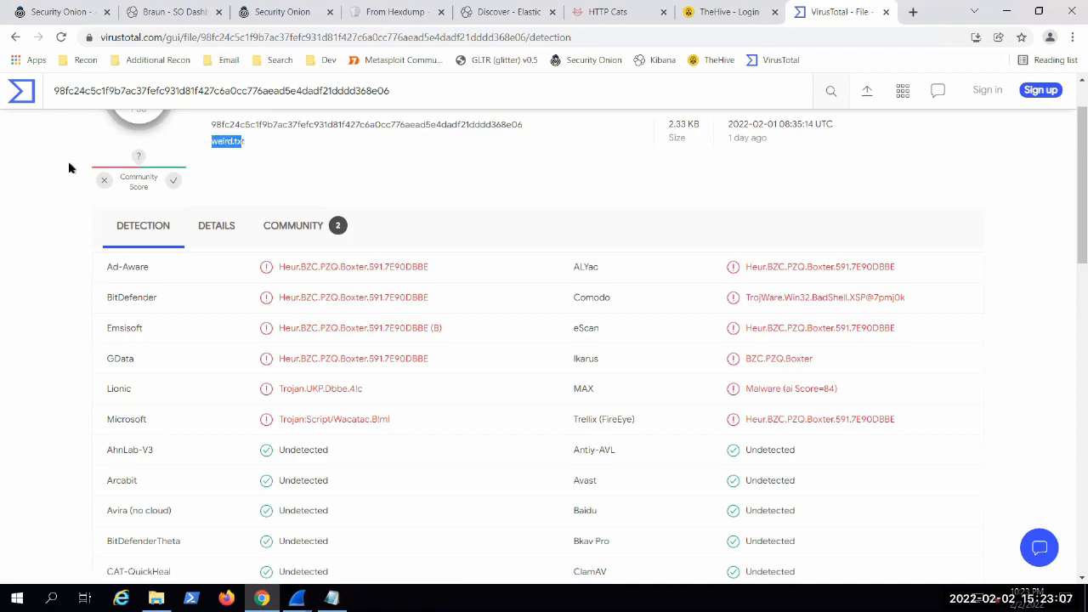
click(19, 258)
double_click(227, 141)
click(11, 263)
drag(459, 340, 213, 342)
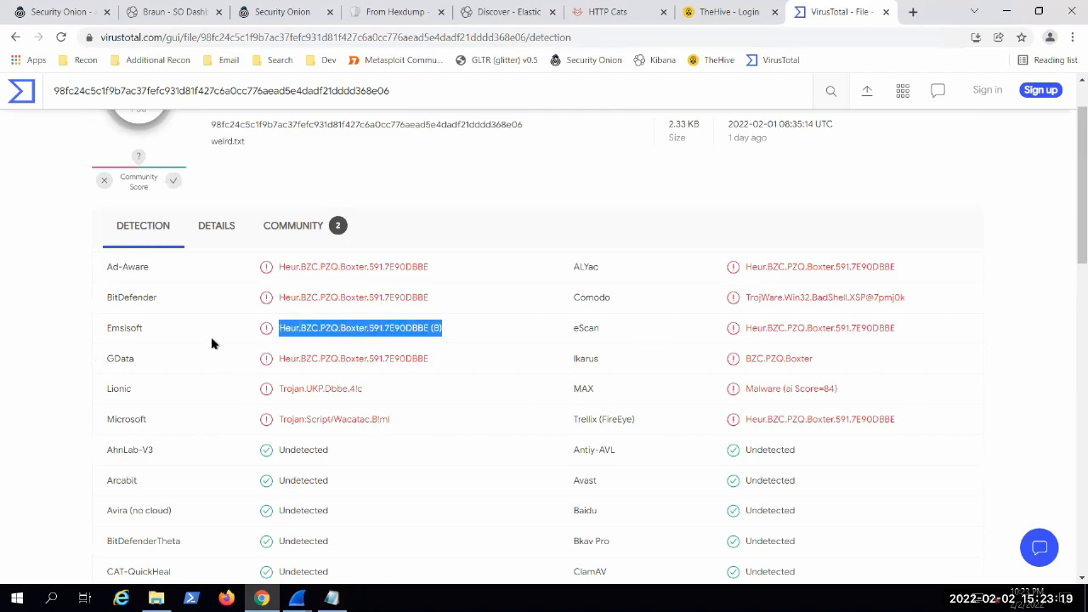
click(212, 341)
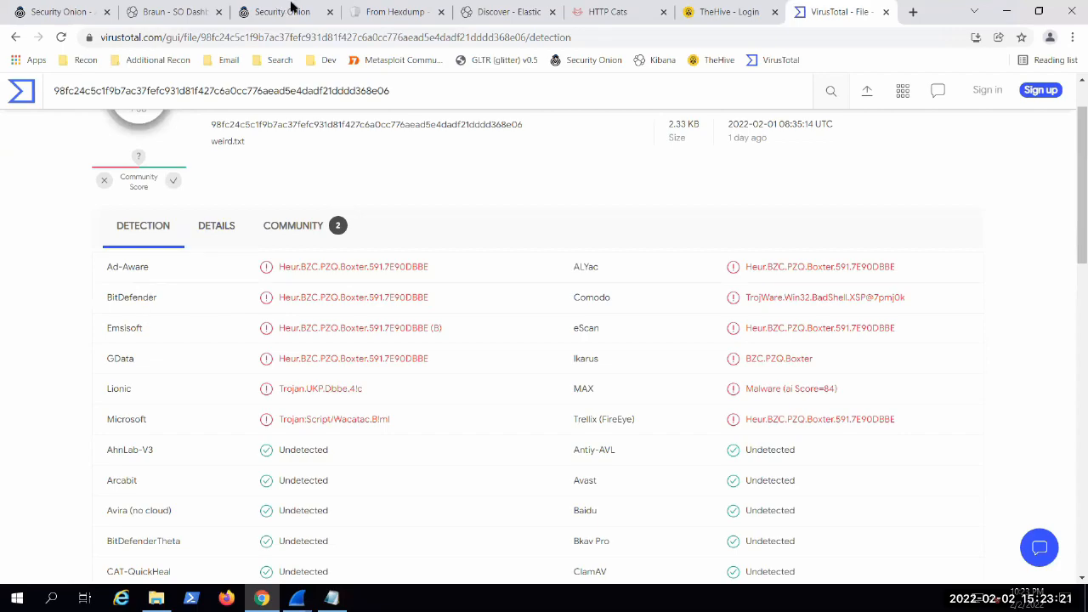
Step: Switch to the Kibana SO Dashboard, collapse the expanded log document and remove the smb_move.ps1 file name filter
click(260, 10)
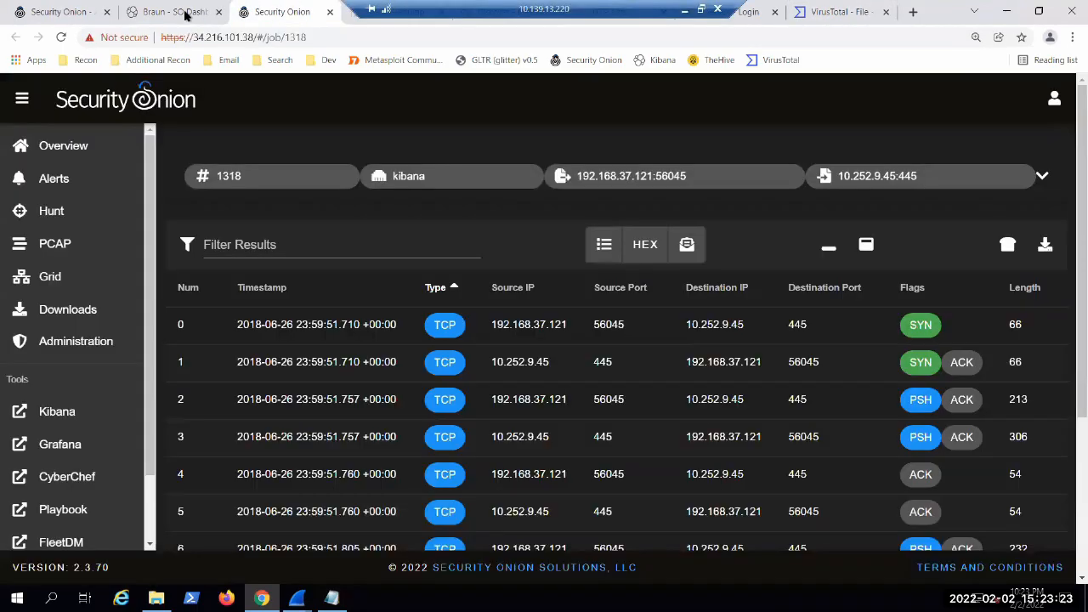
click(185, 15)
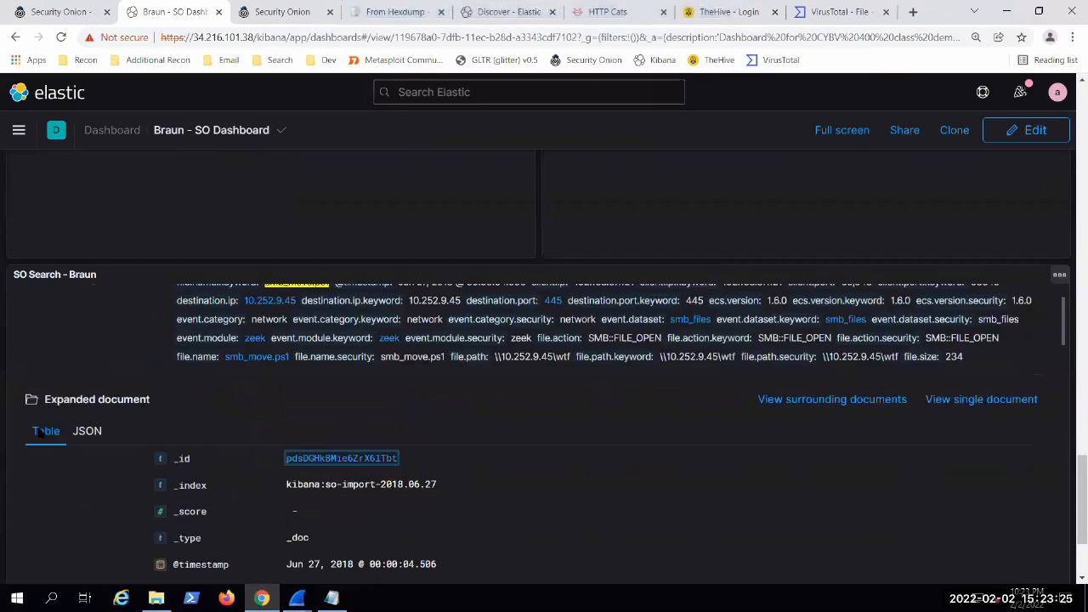
scroll(39, 433, up, 1)
click(16, 350)
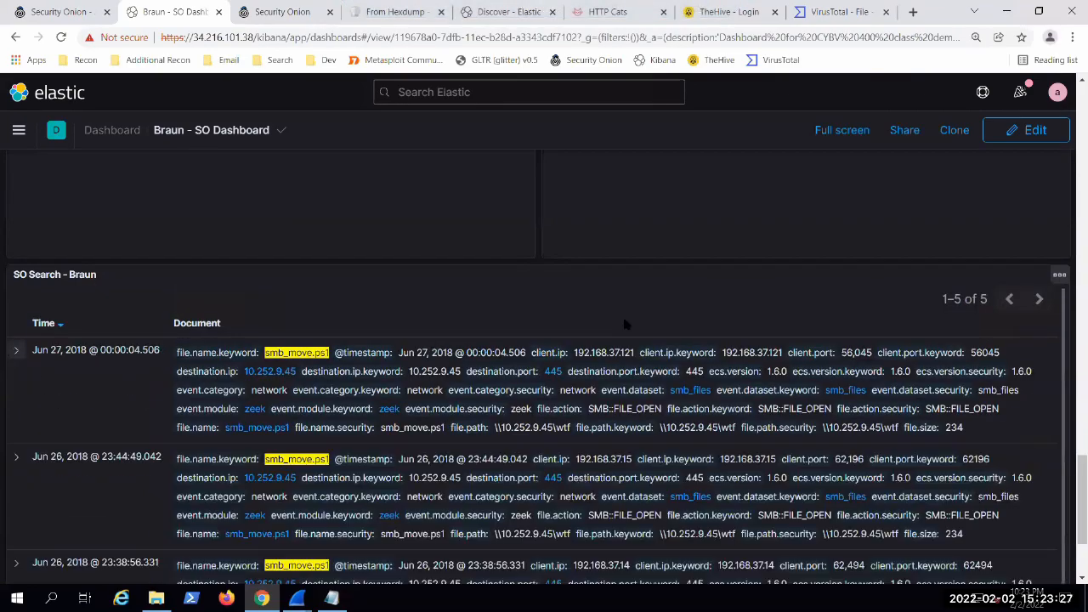
scroll(569, 425, down, 10)
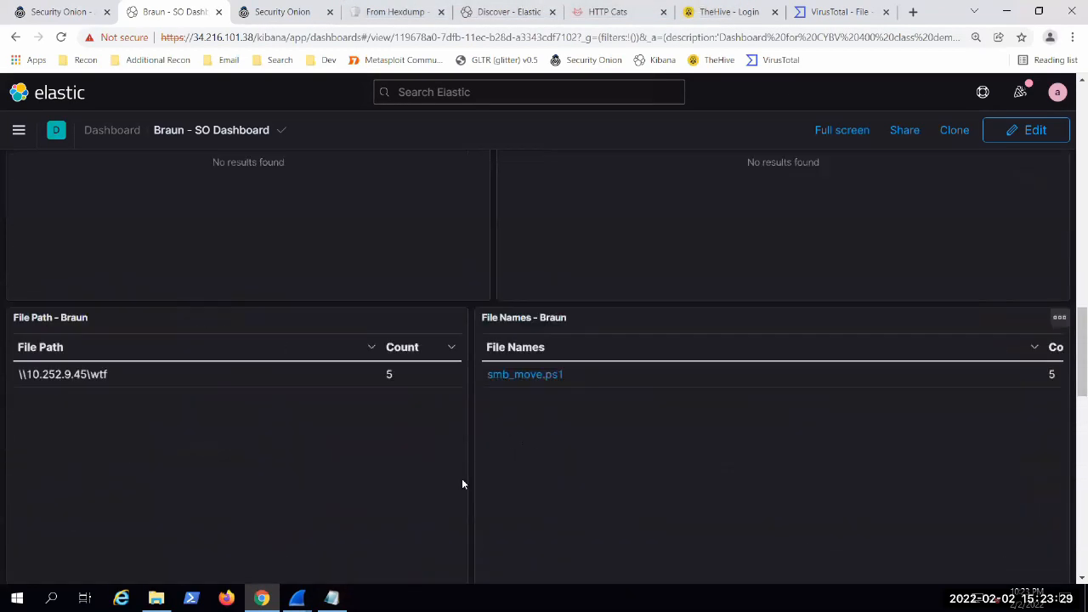
scroll(462, 483, up, 5)
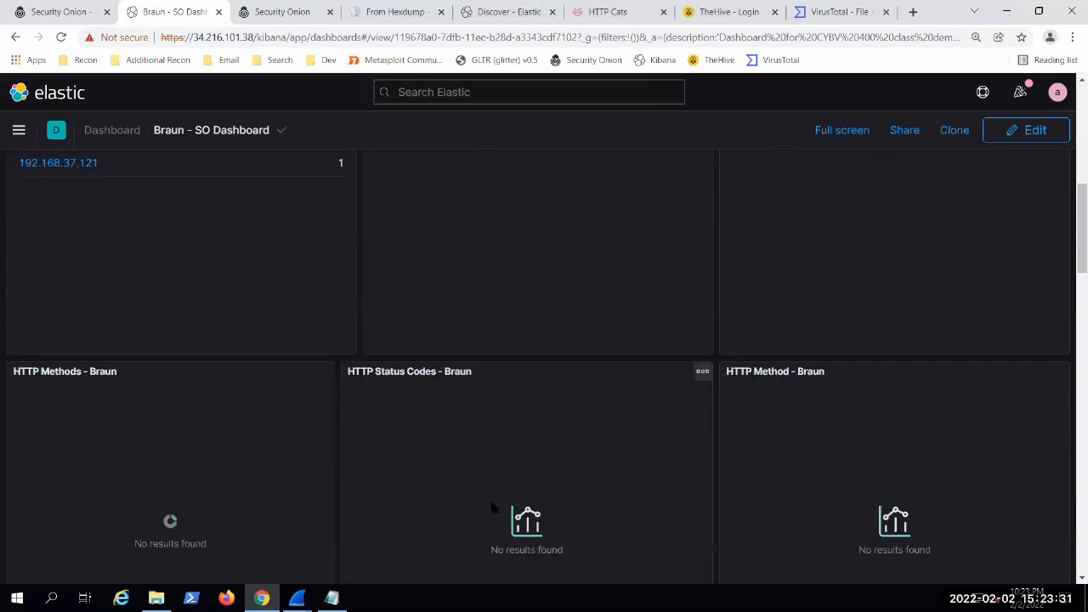
scroll(491, 508, up, 5)
scroll(348, 551, up, 3)
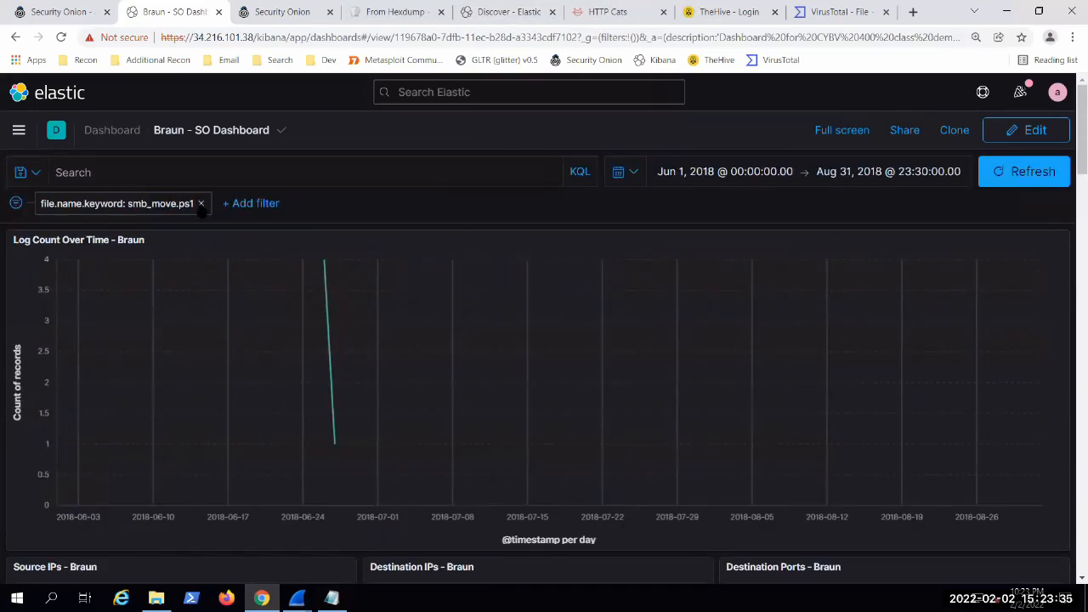
click(201, 203)
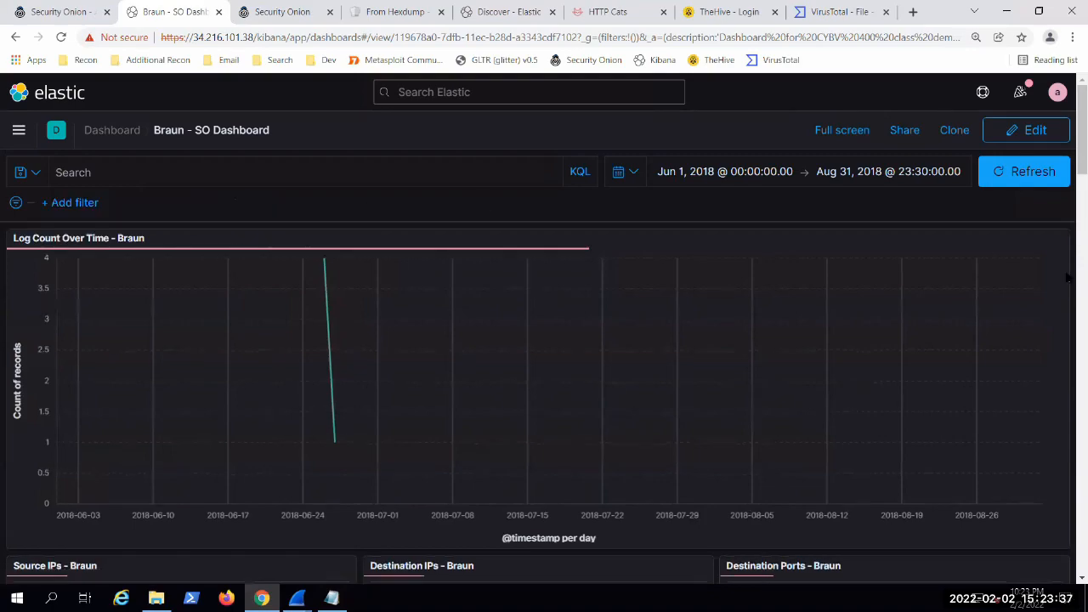
Step: Revisit the weird.txt detection summary in VirusTotal and return to the Kibana dashboard
click(841, 11)
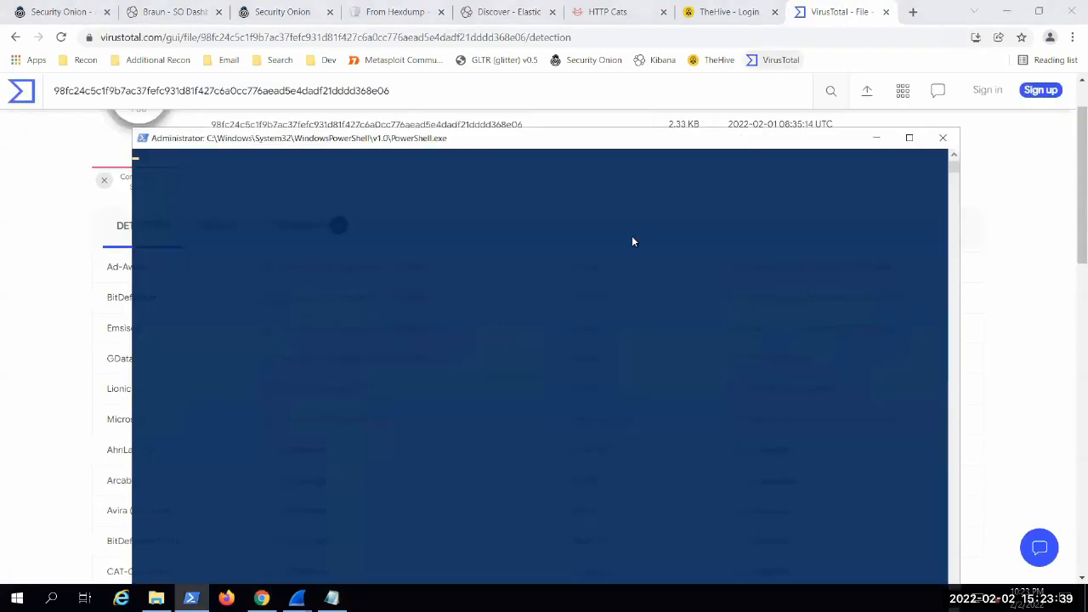
scroll(1052, 233, up, 2)
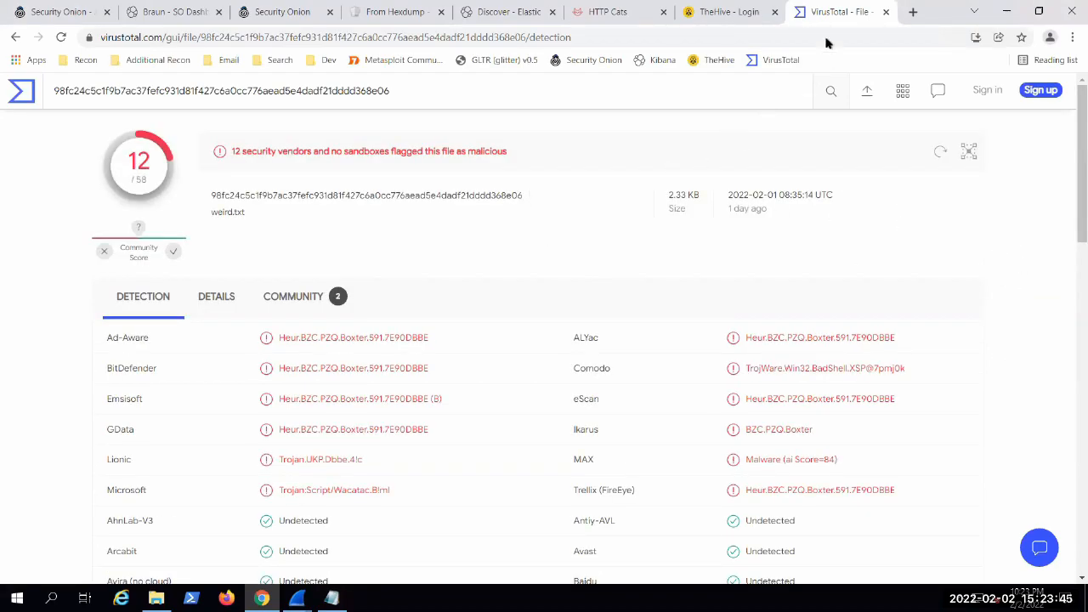
click(167, 12)
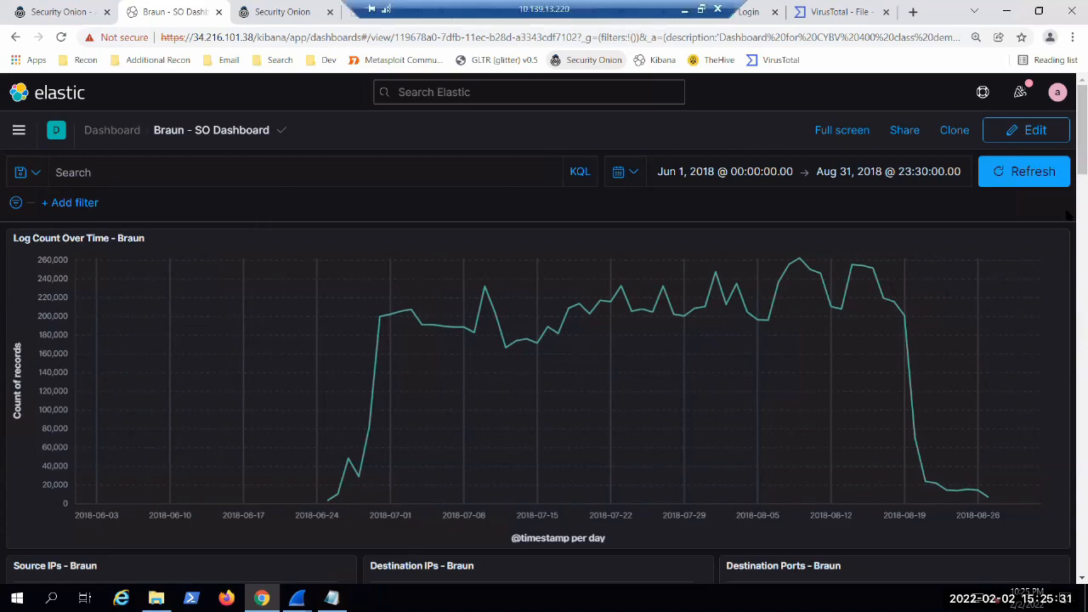
Step: Examine the dashboard's log count, source and destination IPs, destination ports, HTTP charts and URI tables
scroll(1067, 158, down, 9)
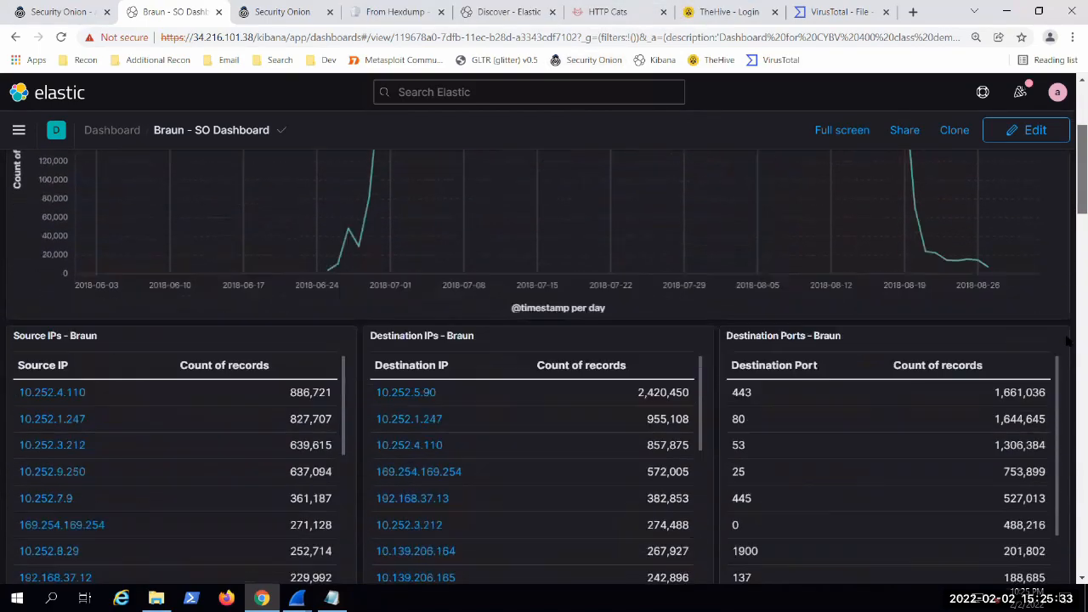
scroll(1067, 269, up, 1)
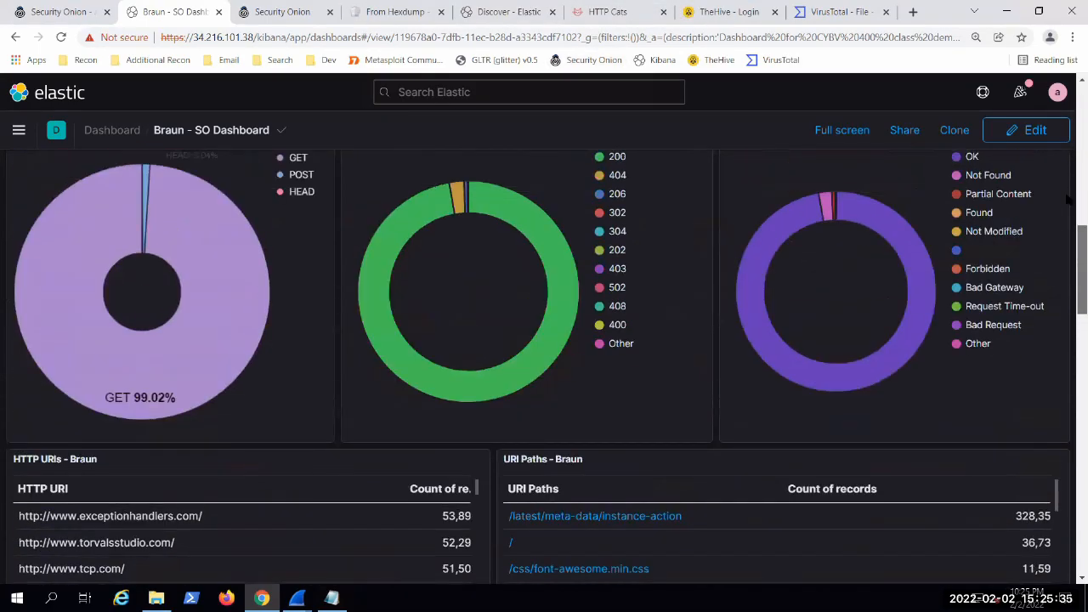
scroll(379, 288, up, 4)
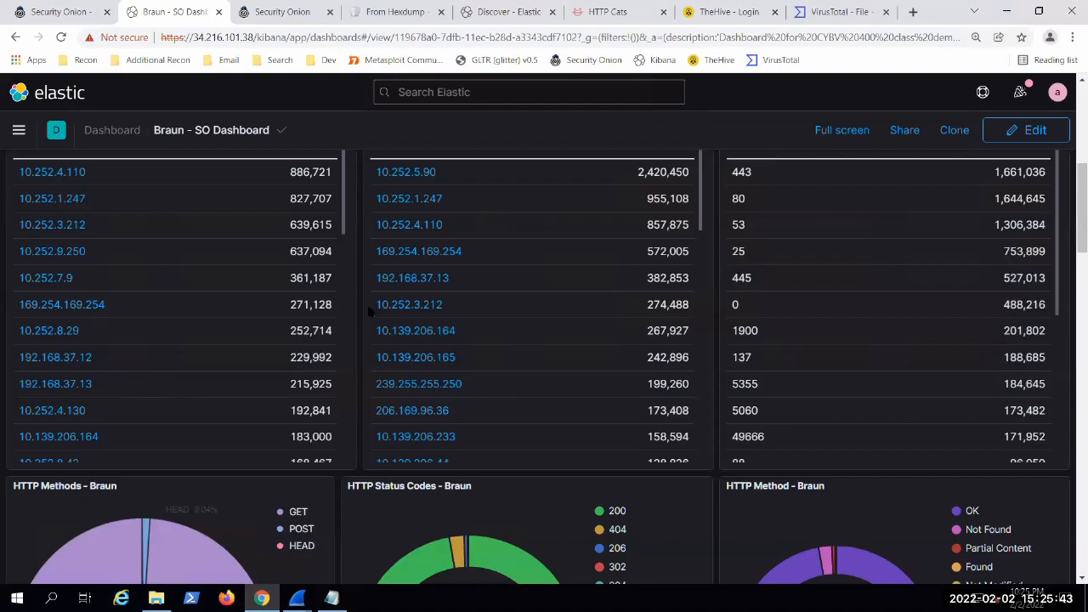
scroll(361, 426, up, 3)
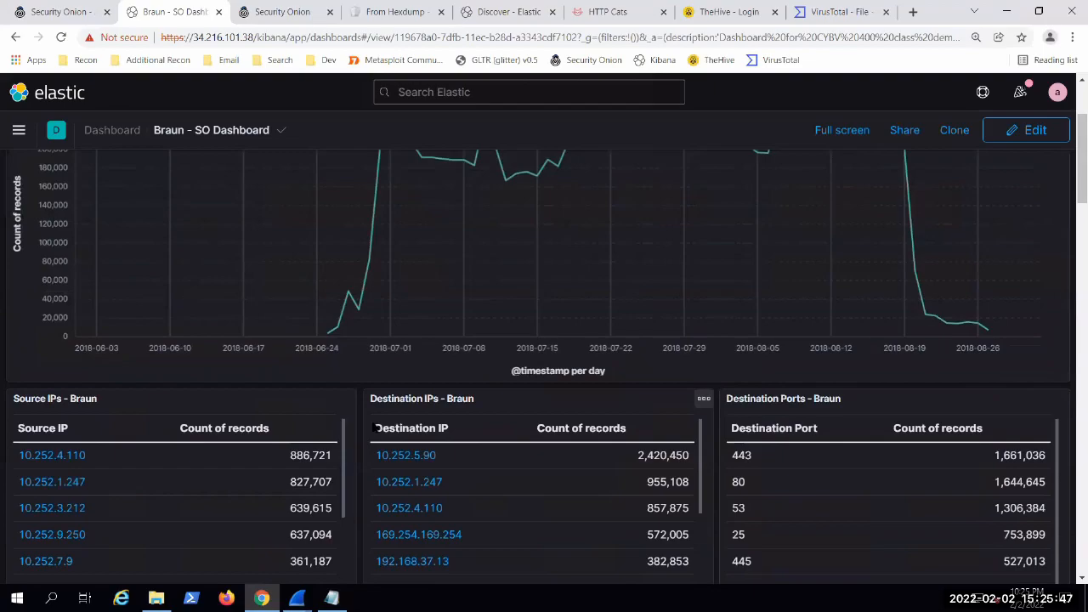
scroll(632, 452, down, 3)
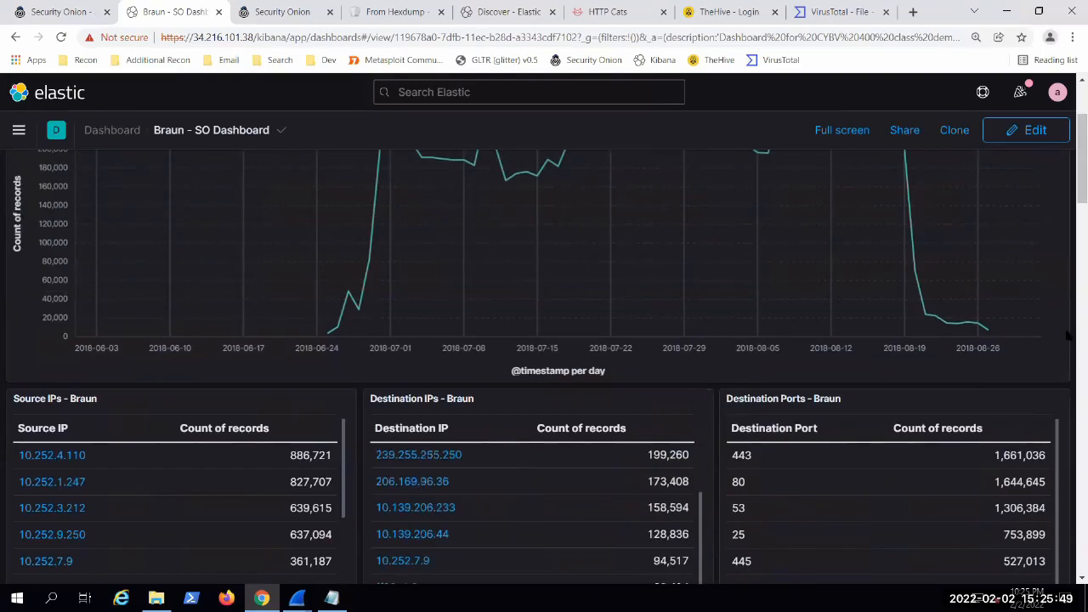
scroll(1062, 340, down, 1)
scroll(1066, 340, down, 11)
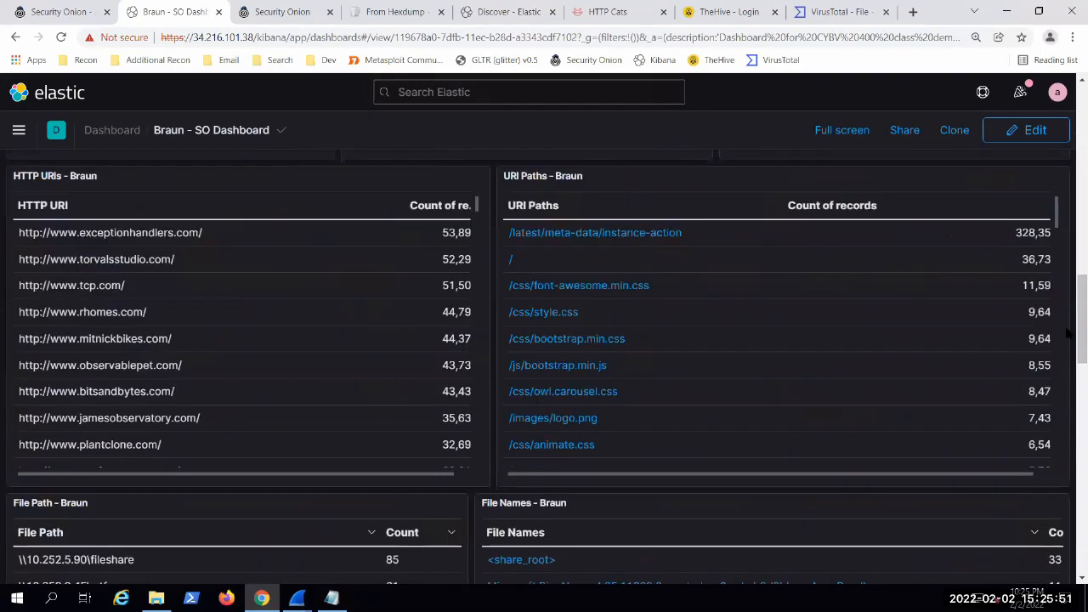
scroll(1067, 363, up, 10)
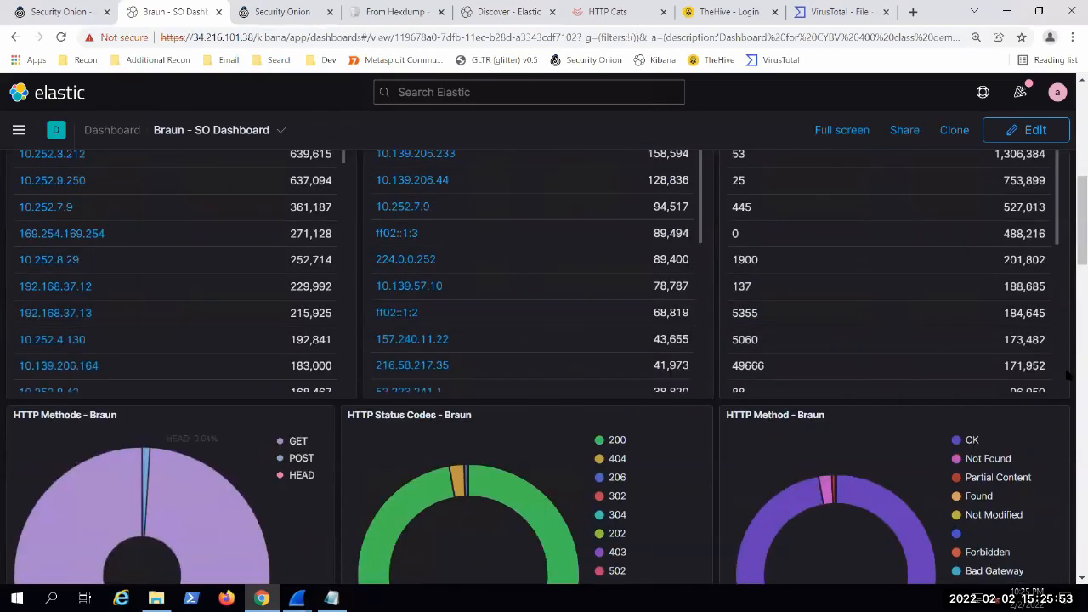
Step: Inspect the dashboard's file path, file name, RDP user and SMB path tables
scroll(1068, 336, down, 10)
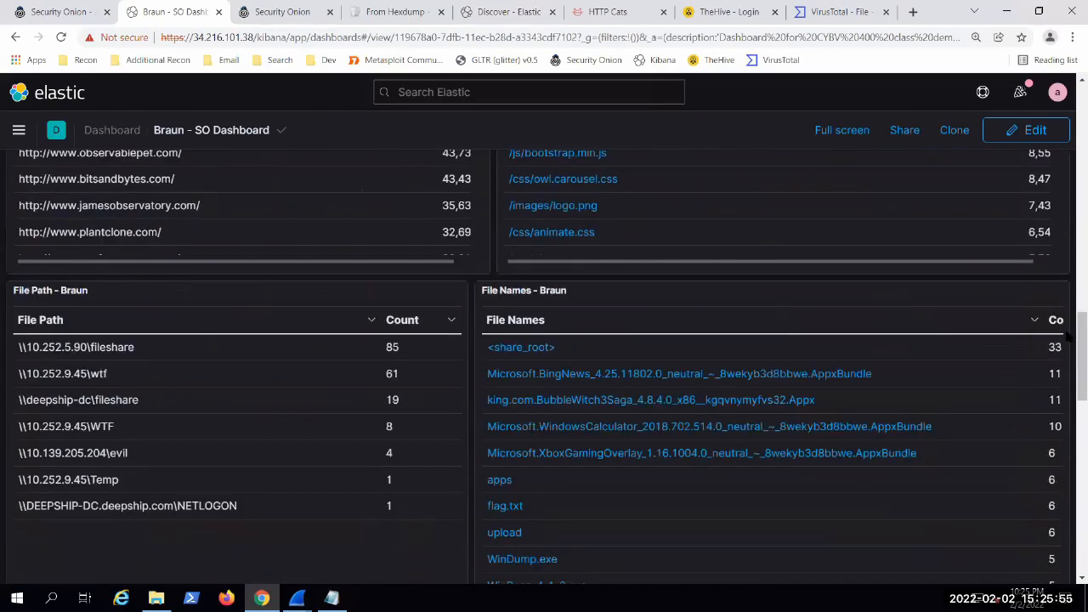
scroll(1069, 343, down, 1)
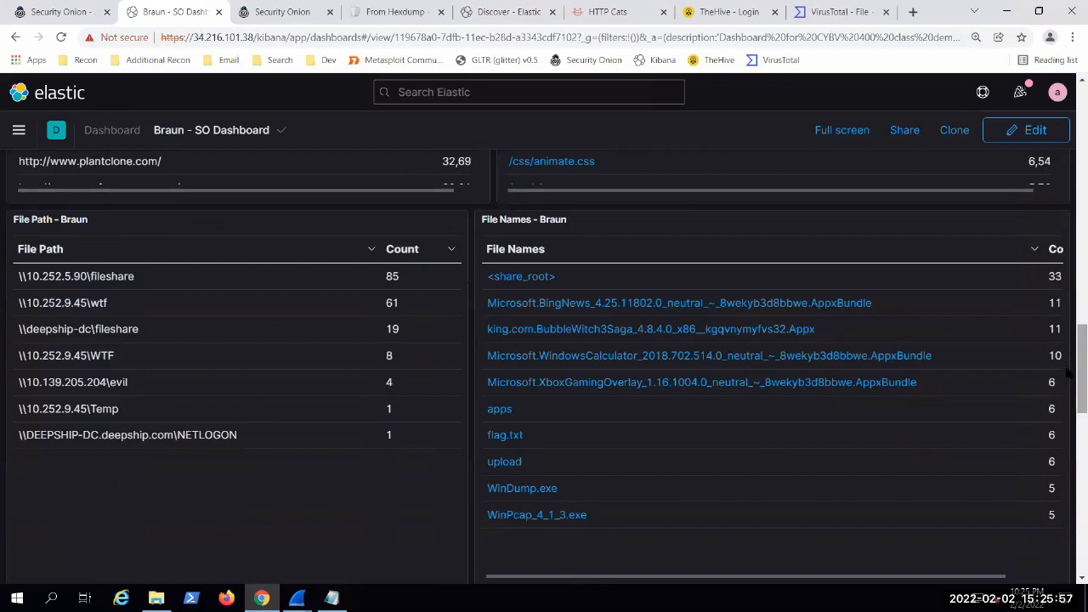
scroll(1070, 378, down, 2)
scroll(1069, 384, up, 1)
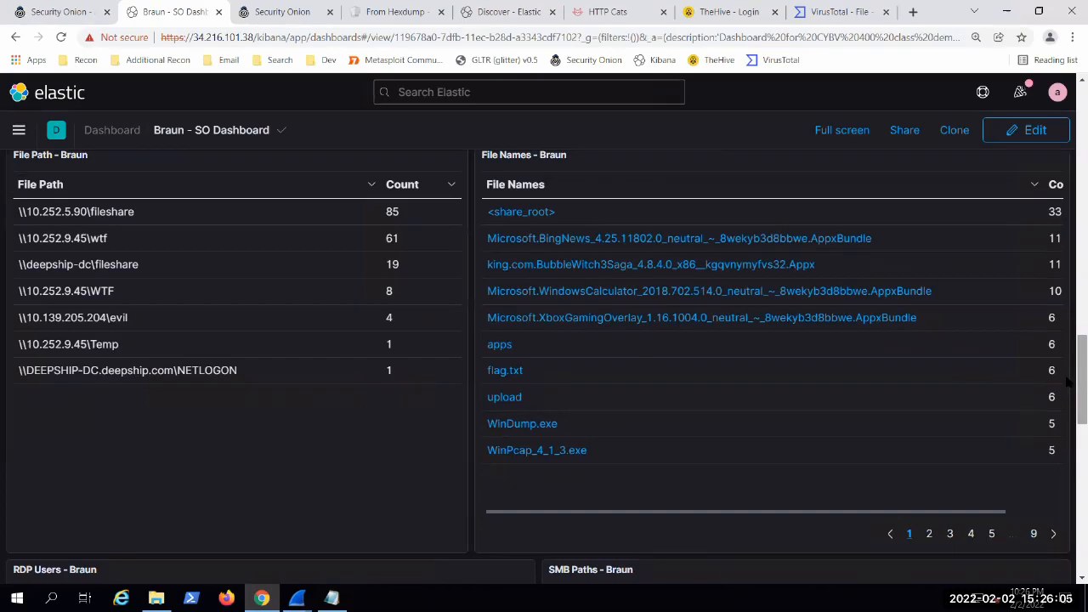
scroll(1069, 384, down, 2)
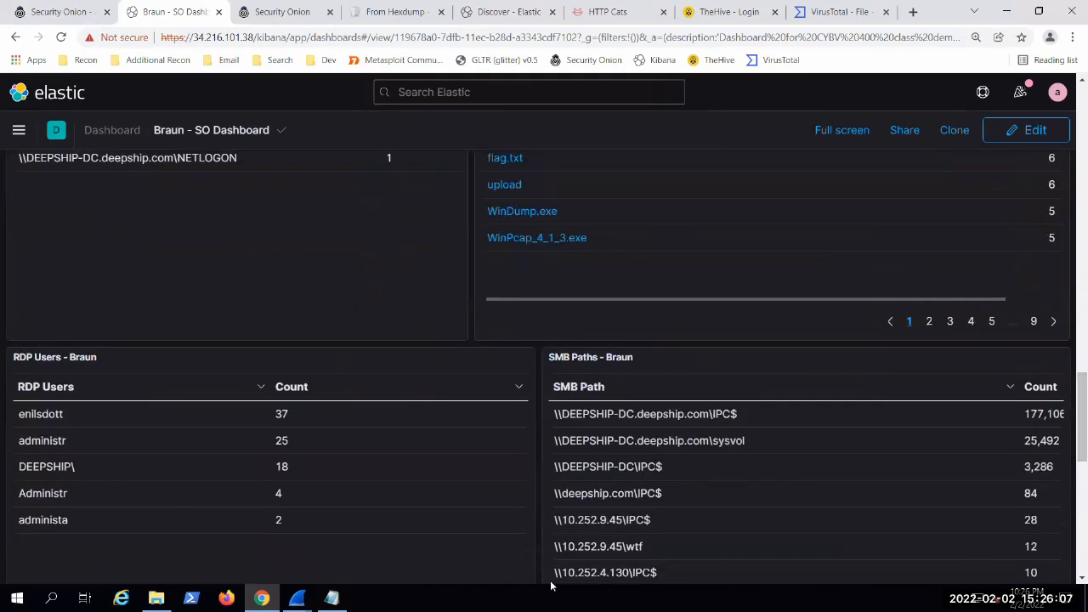
scroll(492, 406, up, 3)
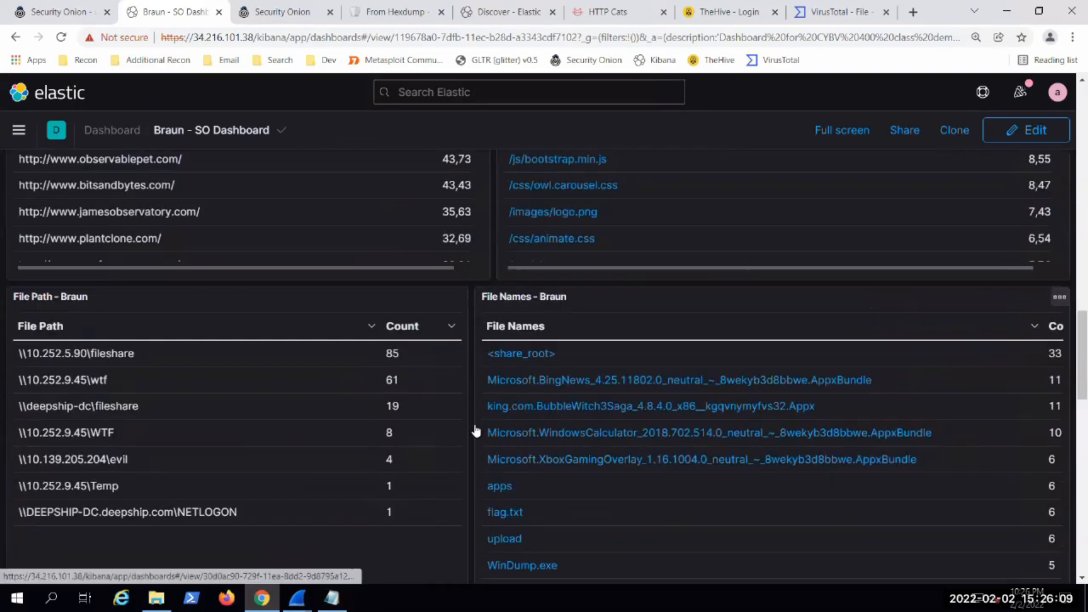
Step: Go back over the HTTP panels and the source IP, destination IP and destination port tables
scroll(470, 429, up, 3)
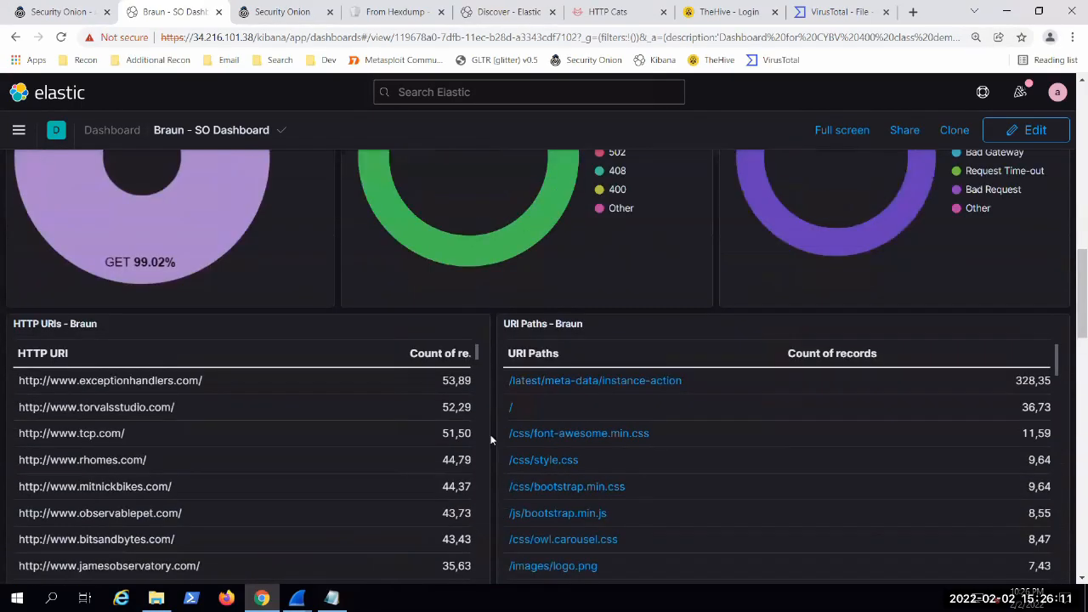
scroll(491, 438, up, 7)
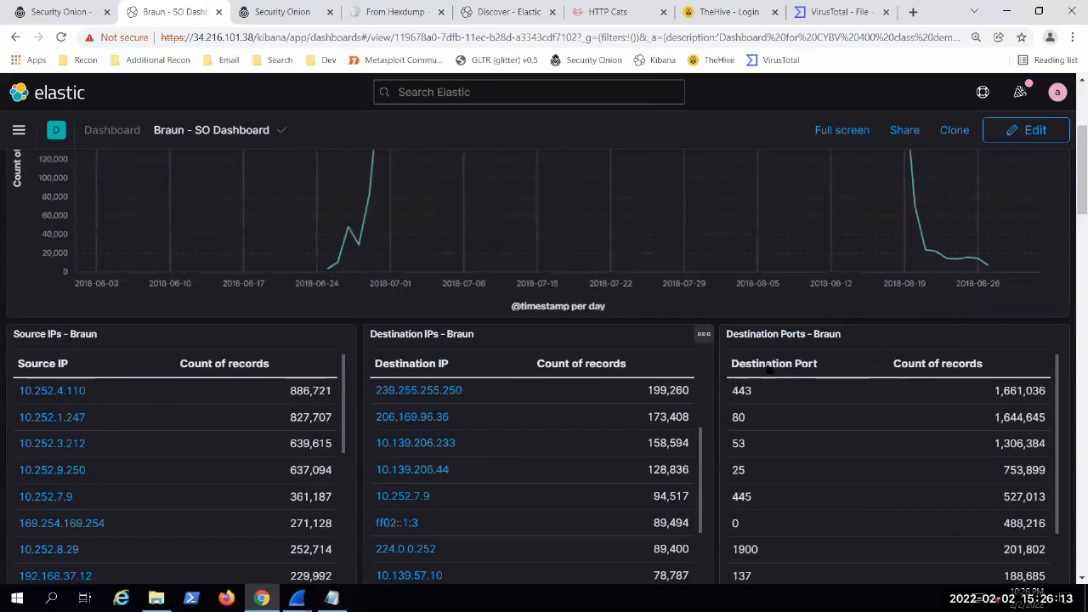
scroll(1069, 334, down, 3)
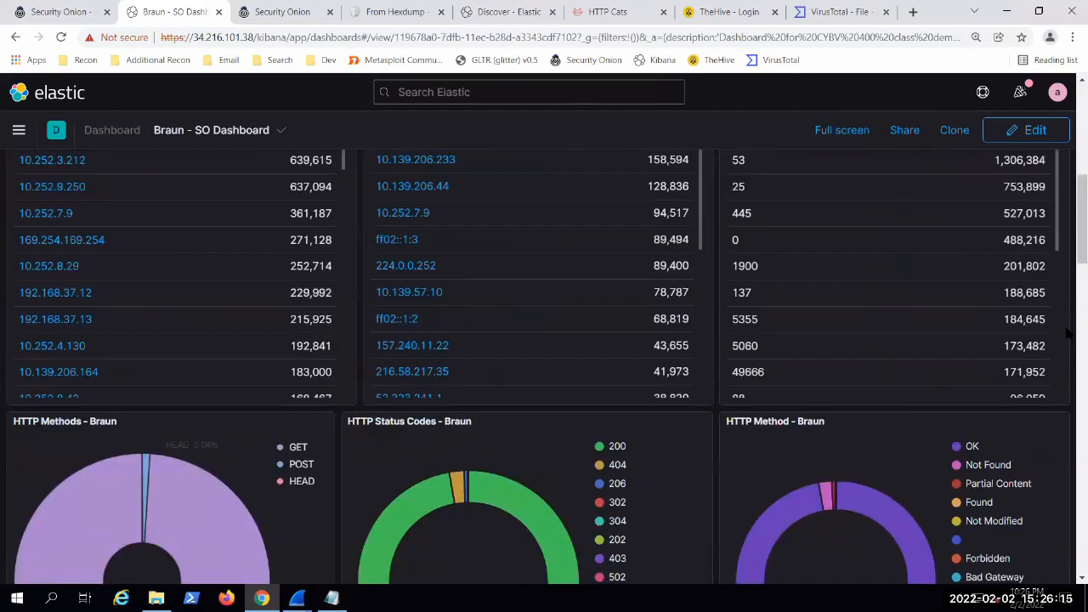
Step: Review the dashboard's HTTP URI, URI path, file path, file name, RDP user and SMB path tables once more
scroll(1068, 335, down, 3)
scroll(425, 323, down, 7)
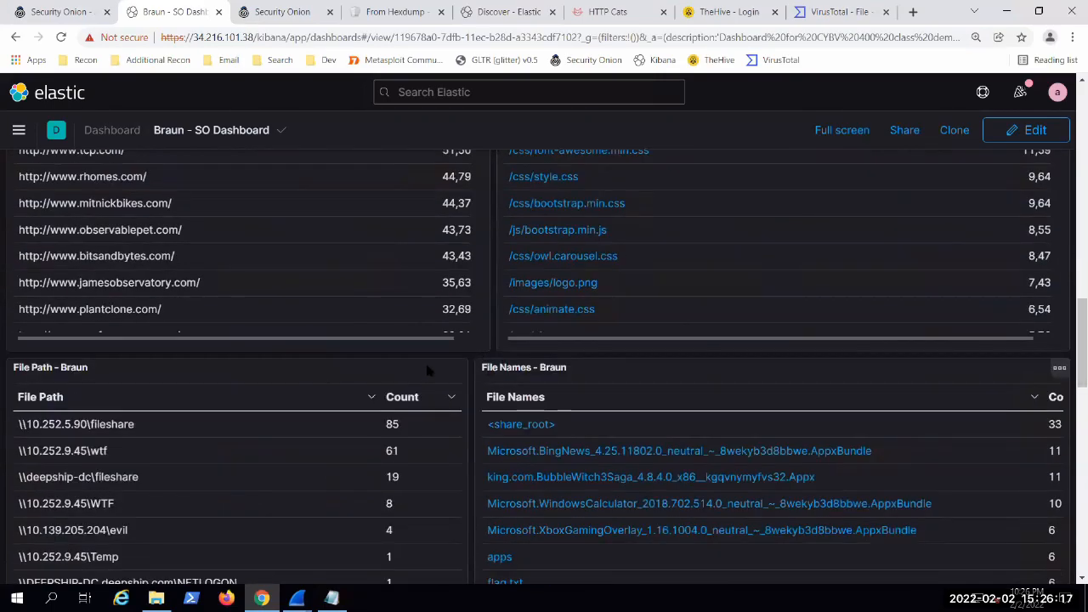
scroll(457, 367, down, 4)
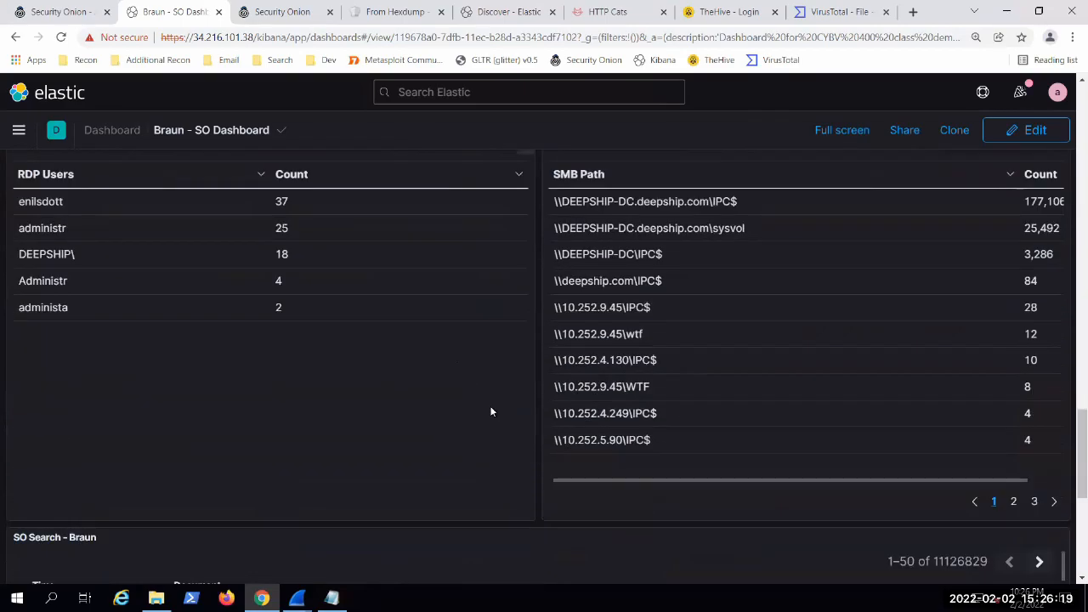
scroll(491, 408, down, 4)
scroll(493, 416, up, 8)
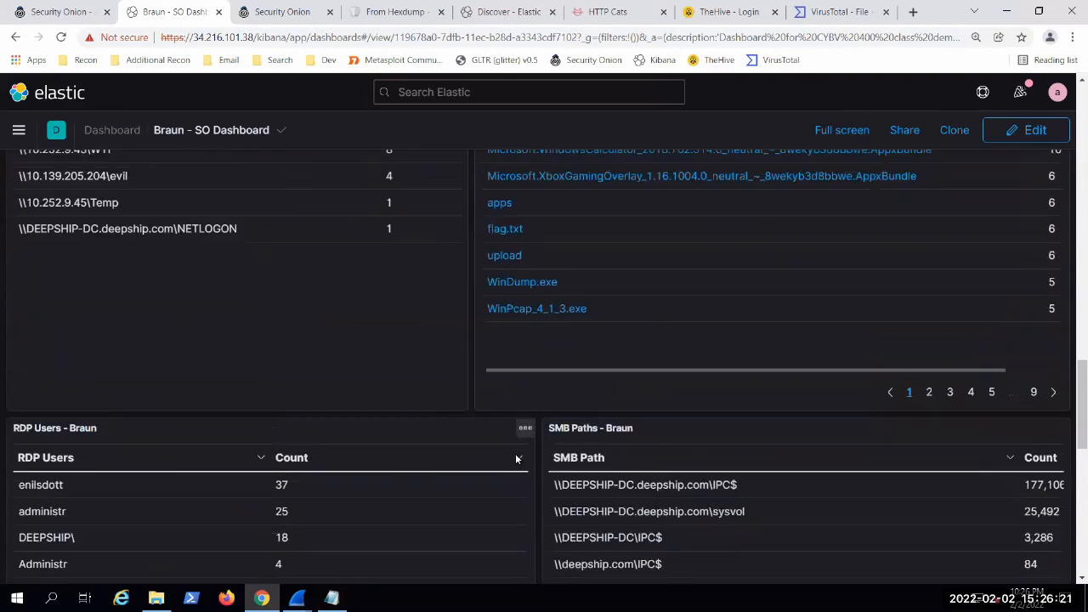
scroll(476, 419, up, 2)
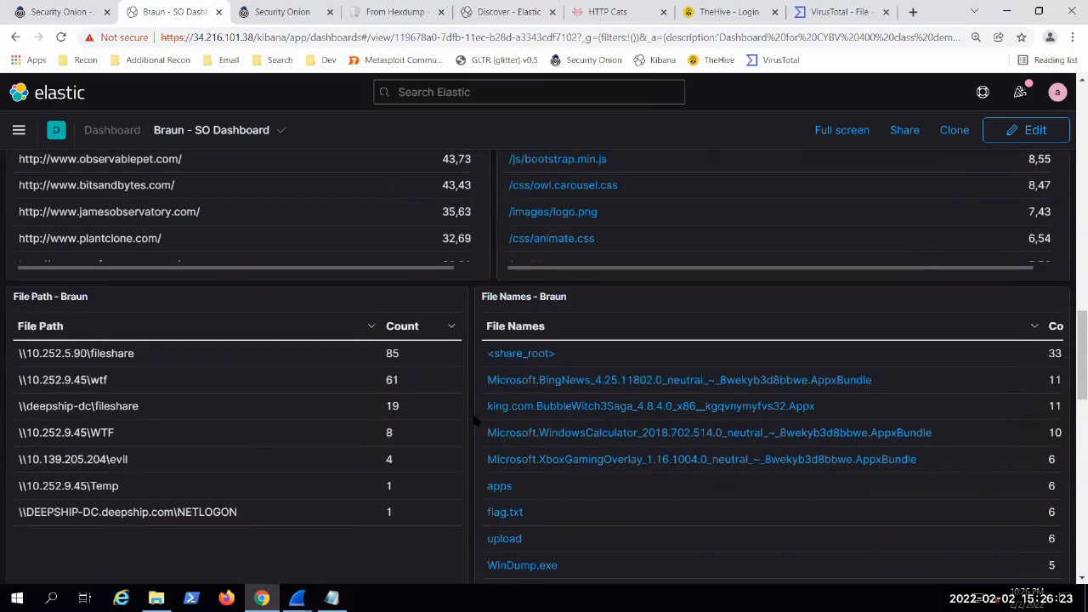
scroll(474, 420, up, 2)
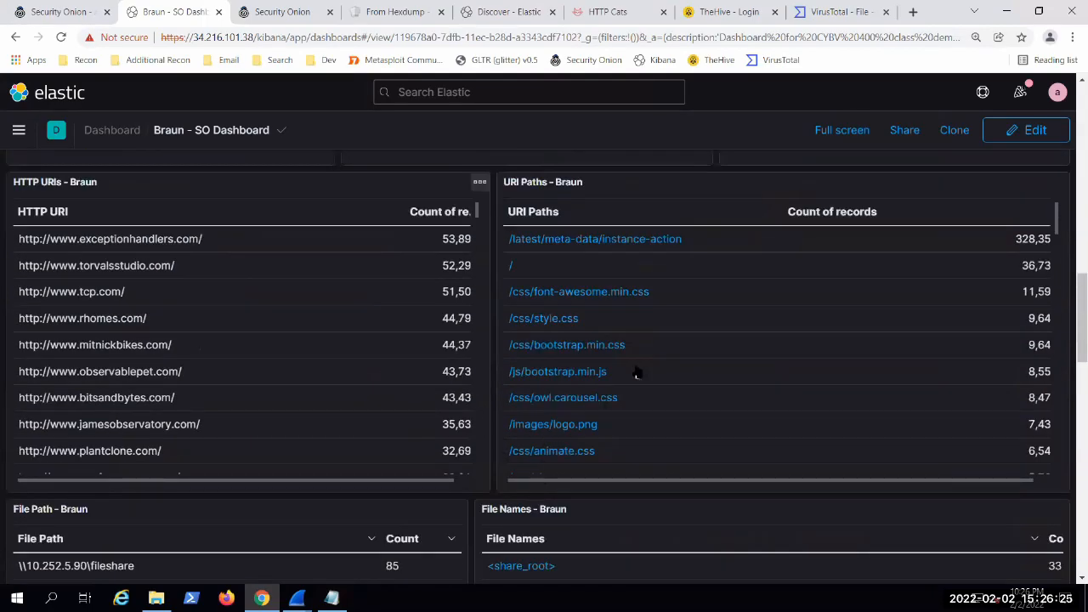
scroll(639, 370, down, 1)
scroll(650, 357, down, 3)
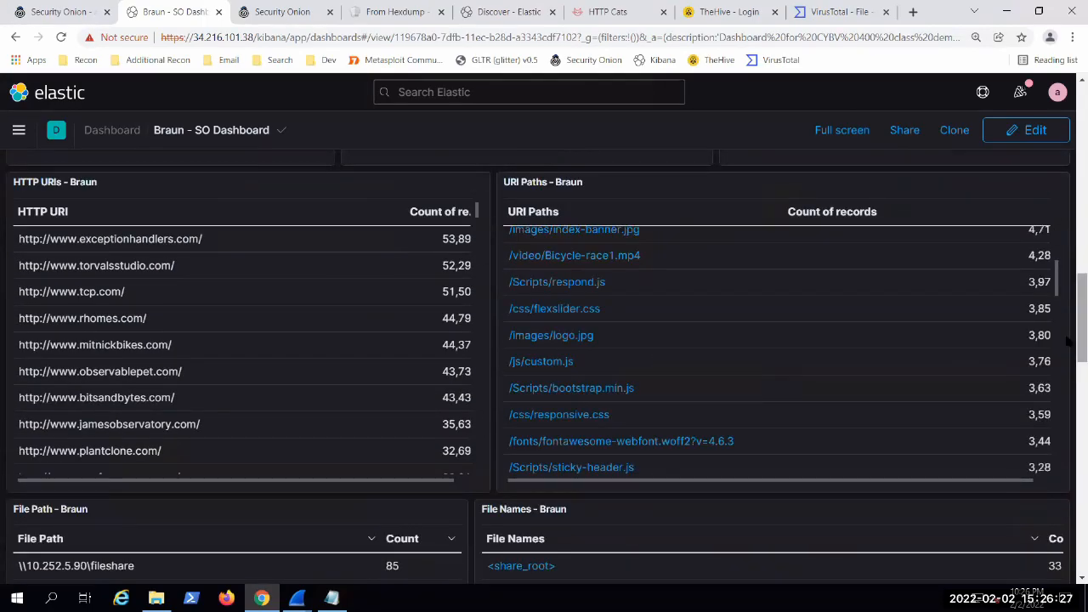
scroll(1072, 372, down, 2)
scroll(1072, 374, down, 2)
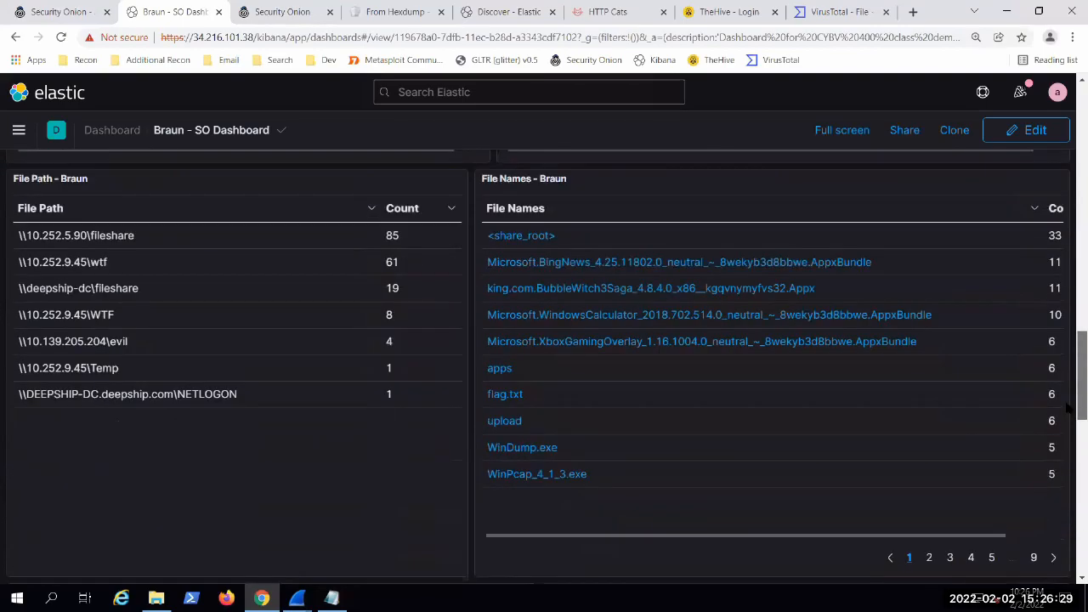
Step: Filter the dashboard to the file name WinDump.exe and check its file path, source IP, destination IP and port tables
scroll(1069, 381, up, 2)
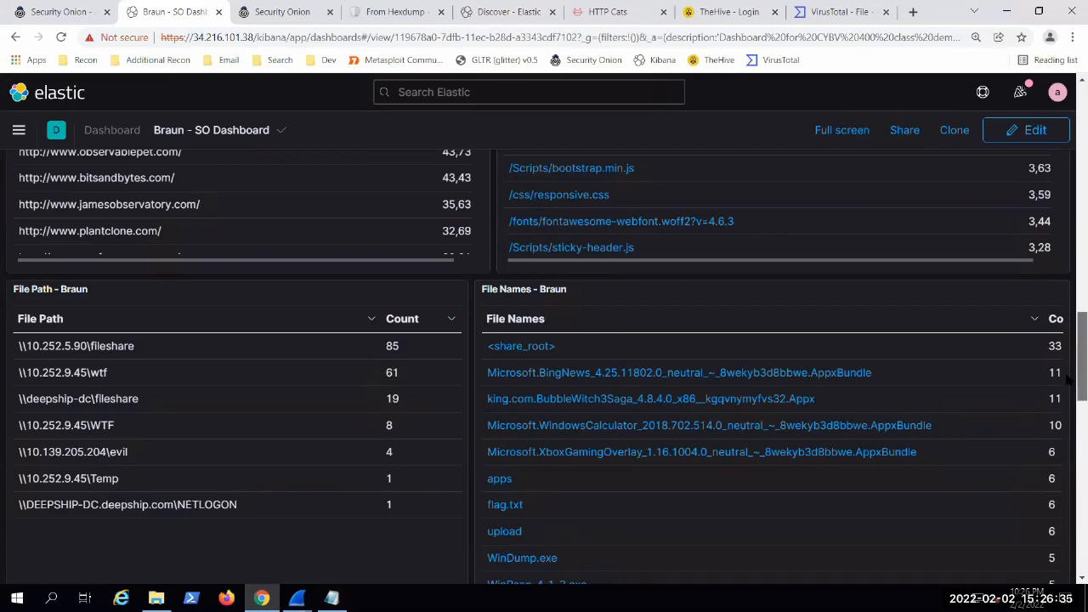
scroll(1072, 382, up, 1)
scroll(1072, 383, down, 3)
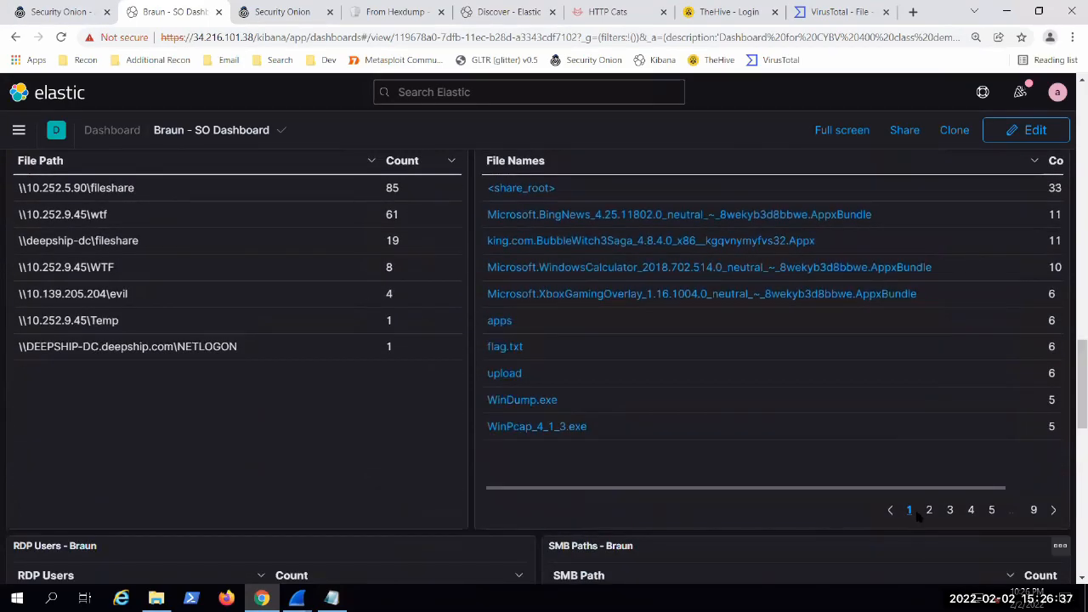
click(1004, 401)
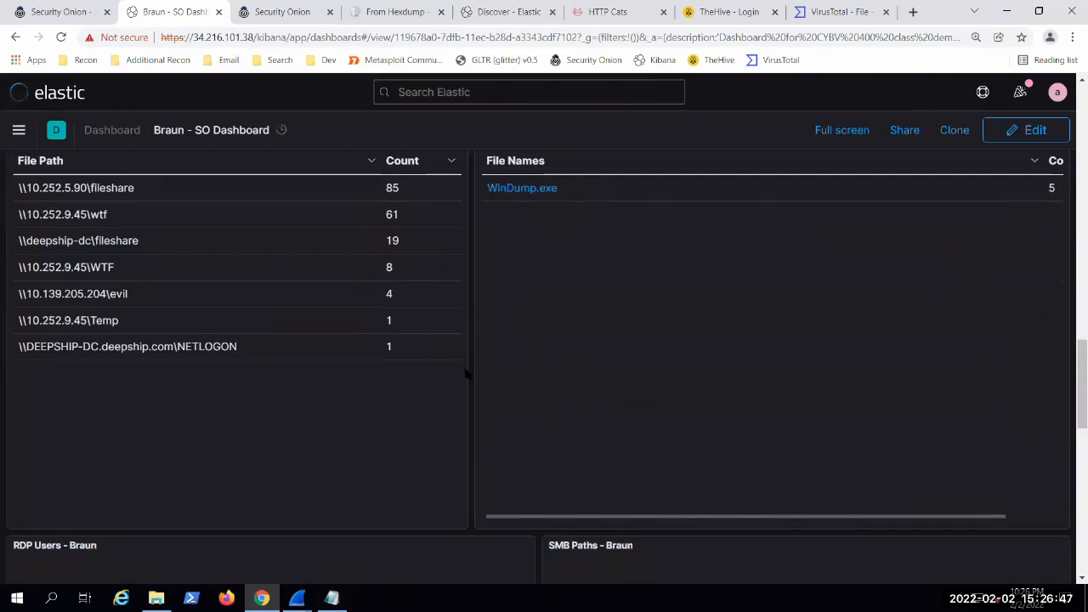
drag(117, 189, 5, 188)
click(397, 349)
scroll(458, 476, up, 8)
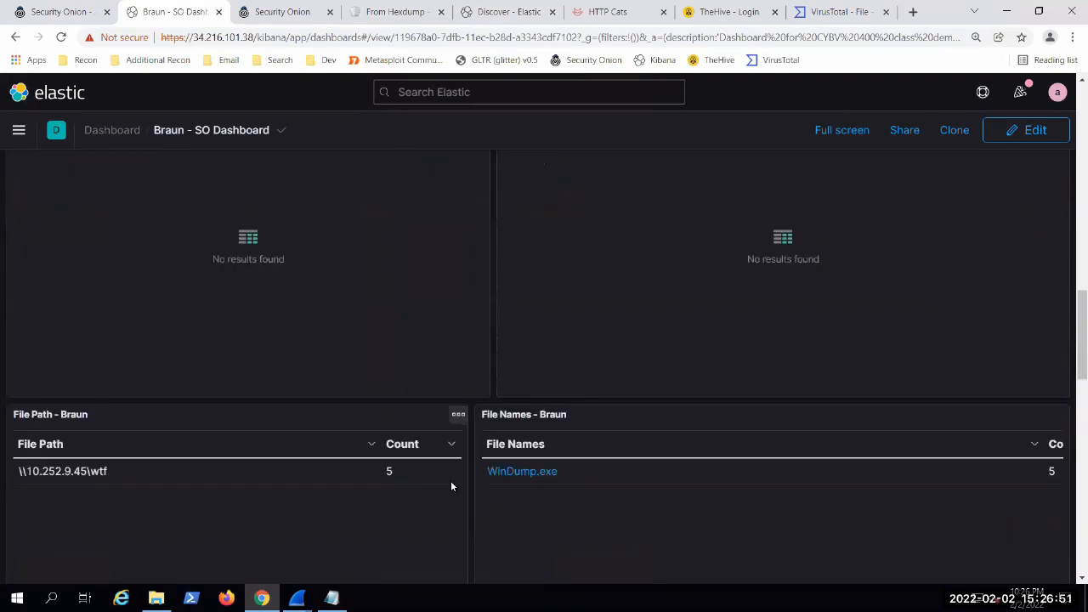
scroll(461, 468, up, 3)
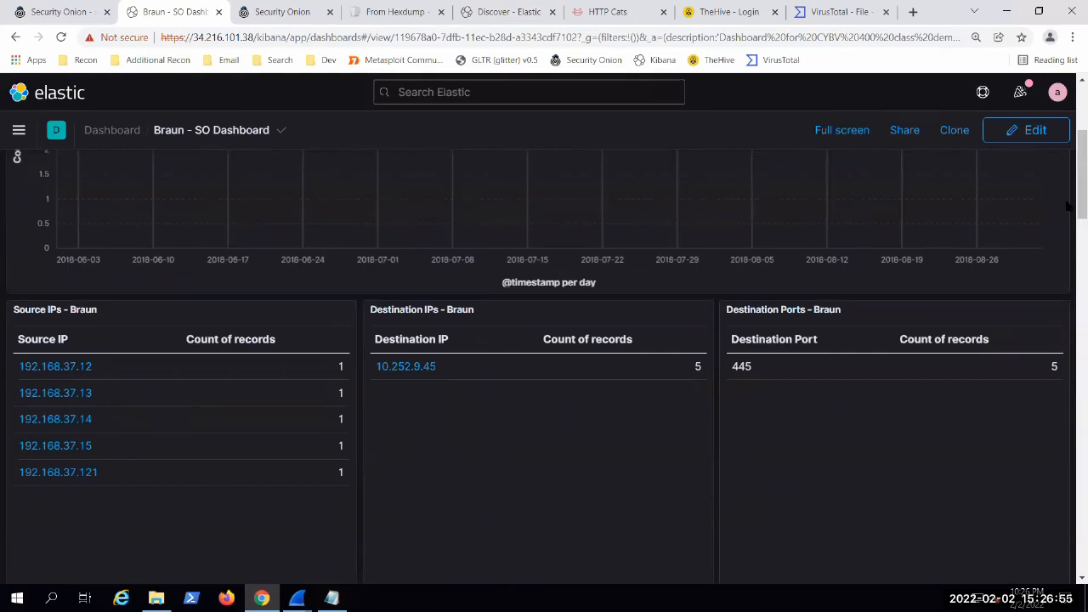
Step: Expand the Jun 26, 2018 @ 23:59:56.521 WinDump.exe record in the dashboard's log search results
scroll(1067, 306, down, 3)
scroll(1067, 306, down, 15)
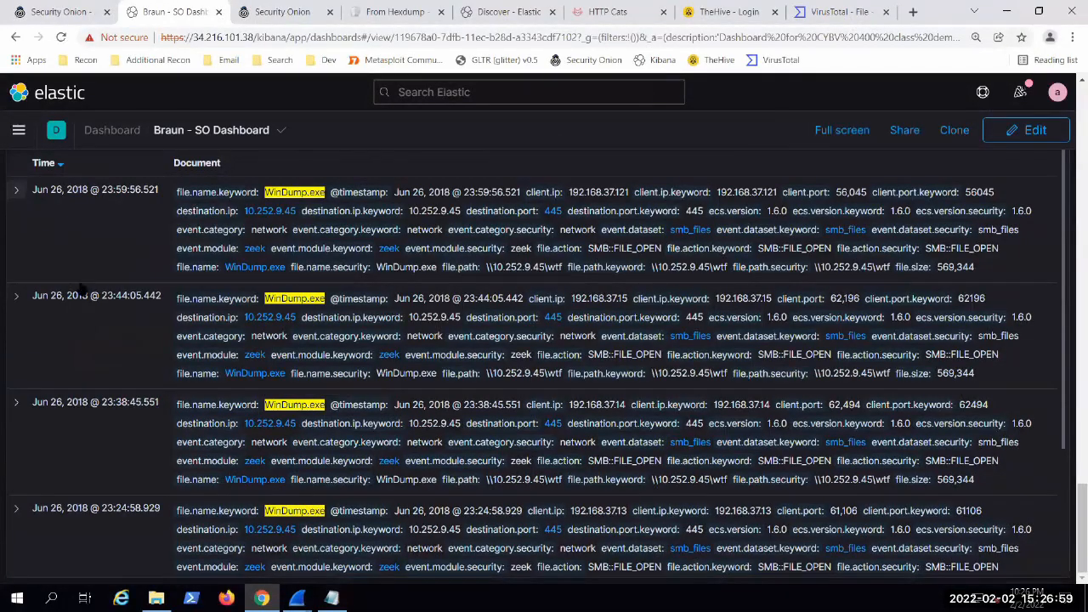
click(15, 191)
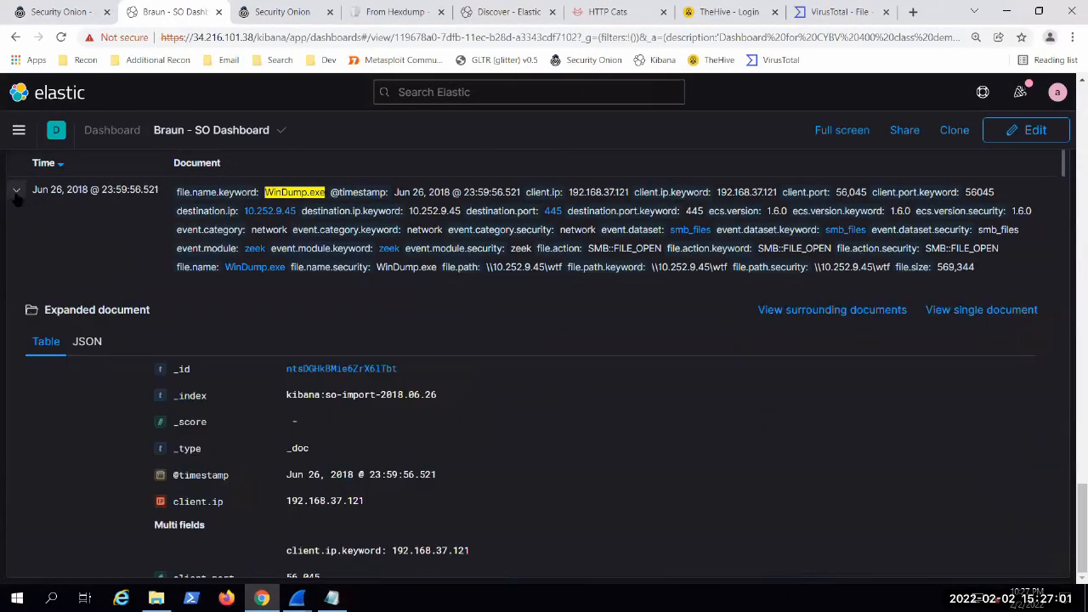
click(16, 191)
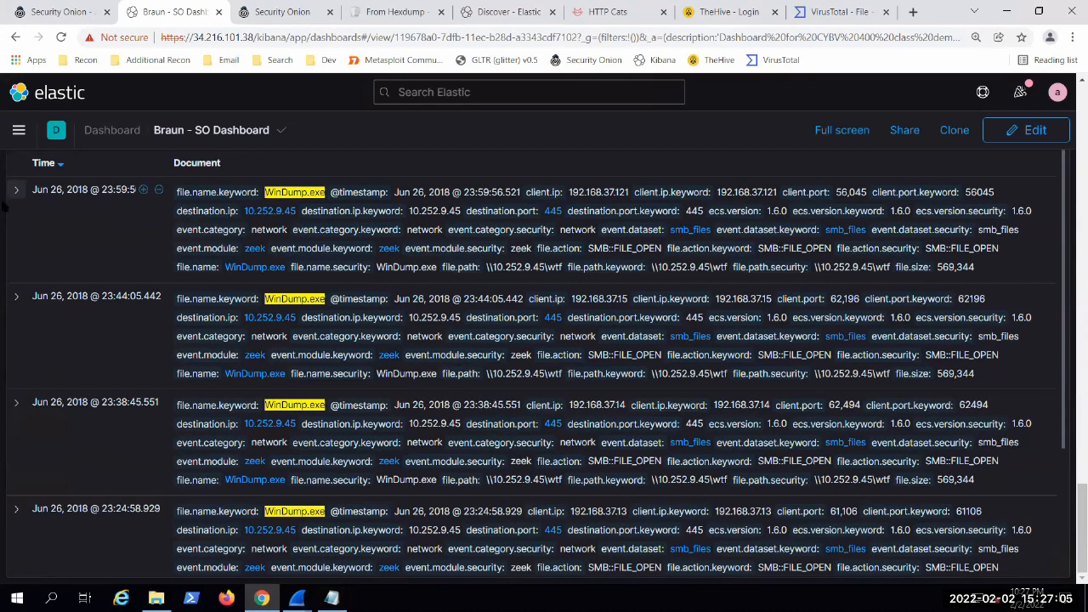
click(16, 190)
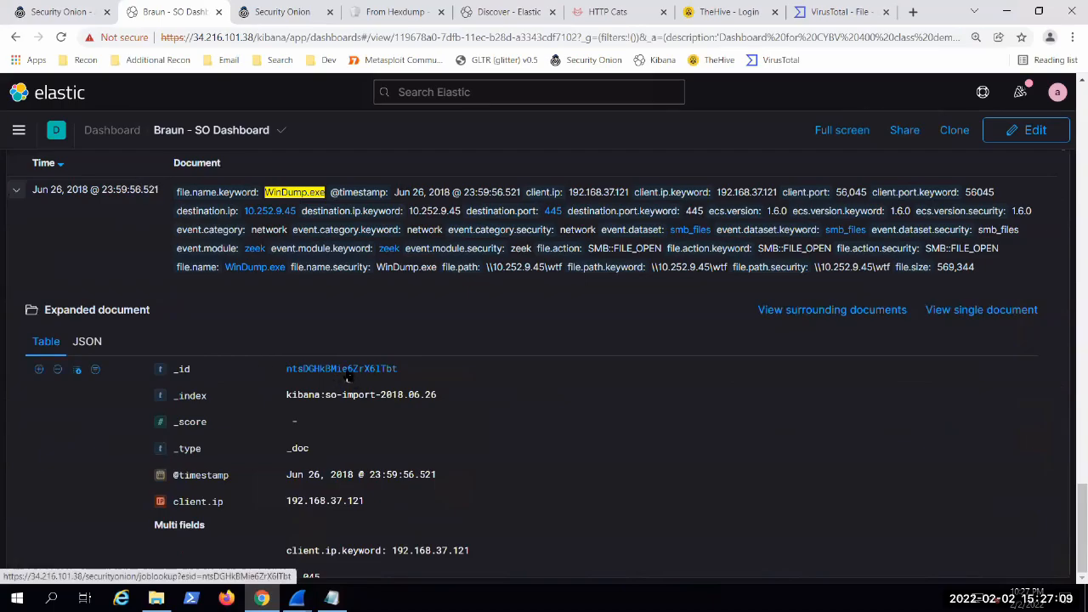
Step: Follow the record's _id to its Security Onion packet capture job, download the PCAP and open it in Wireshark
click(348, 370)
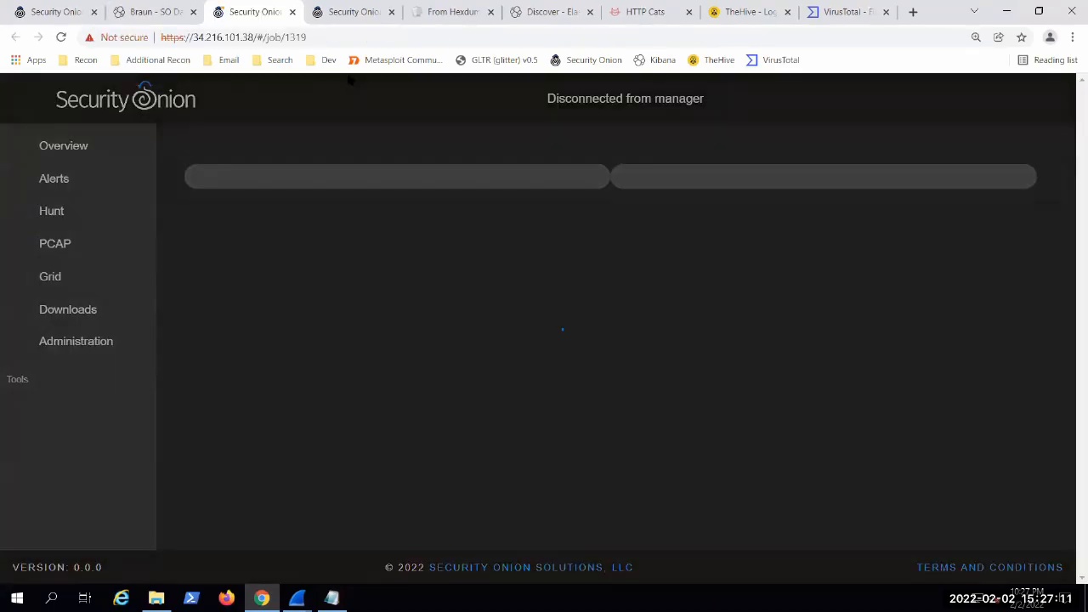
click(1045, 244)
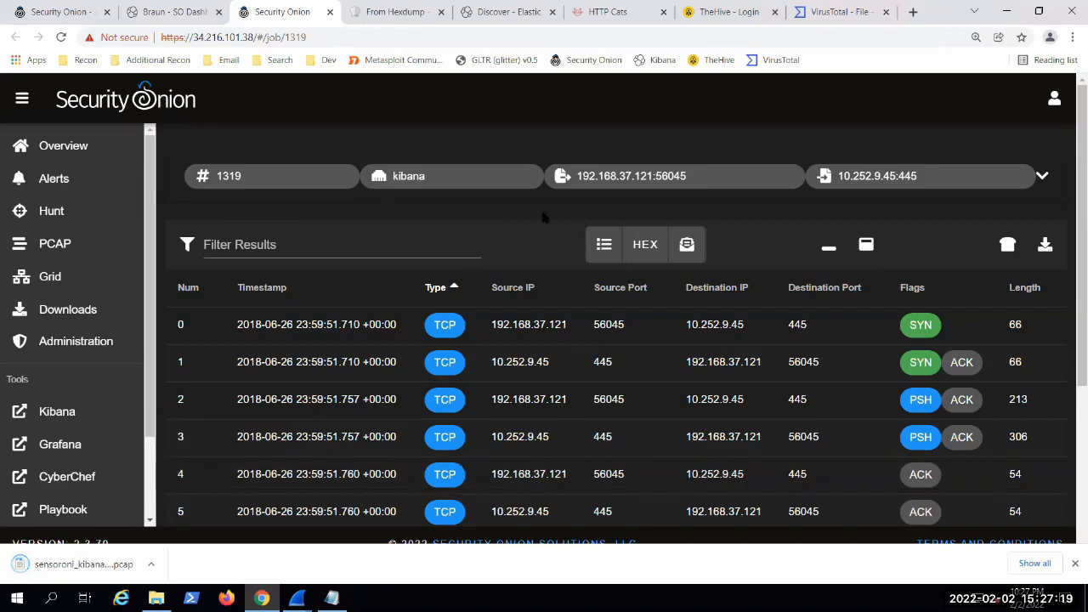
scroll(827, 279, up, 3)
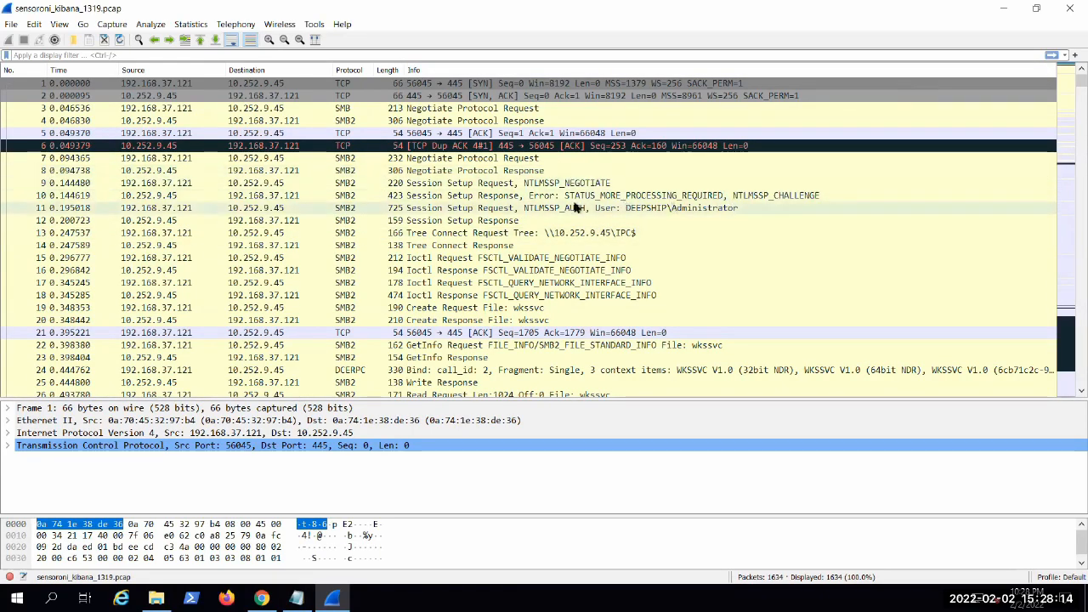
Step: Inspect the SMB2 protocol negotiation response, NTLMSSP_AUTH session setup exchange and IPC$ tree connect request in packets 8 to 13
right_click(602, 207)
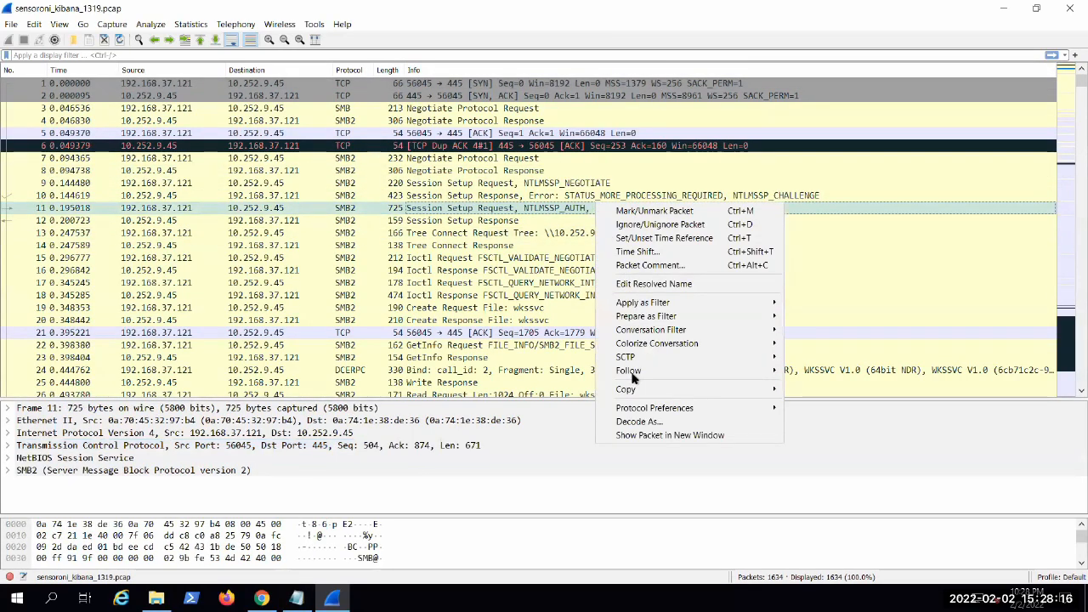
click(512, 171)
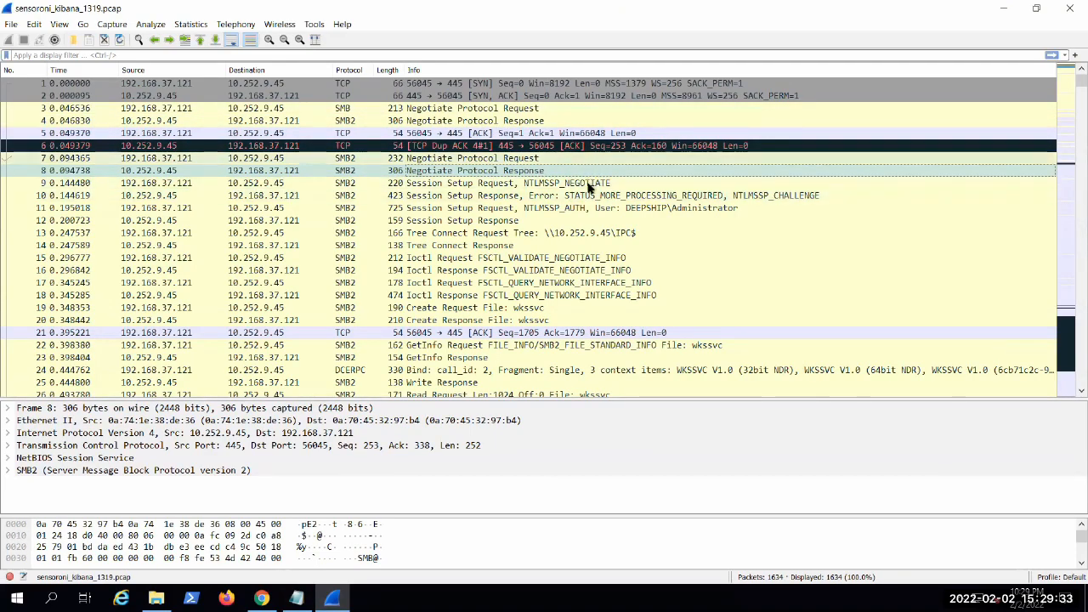
click(522, 209)
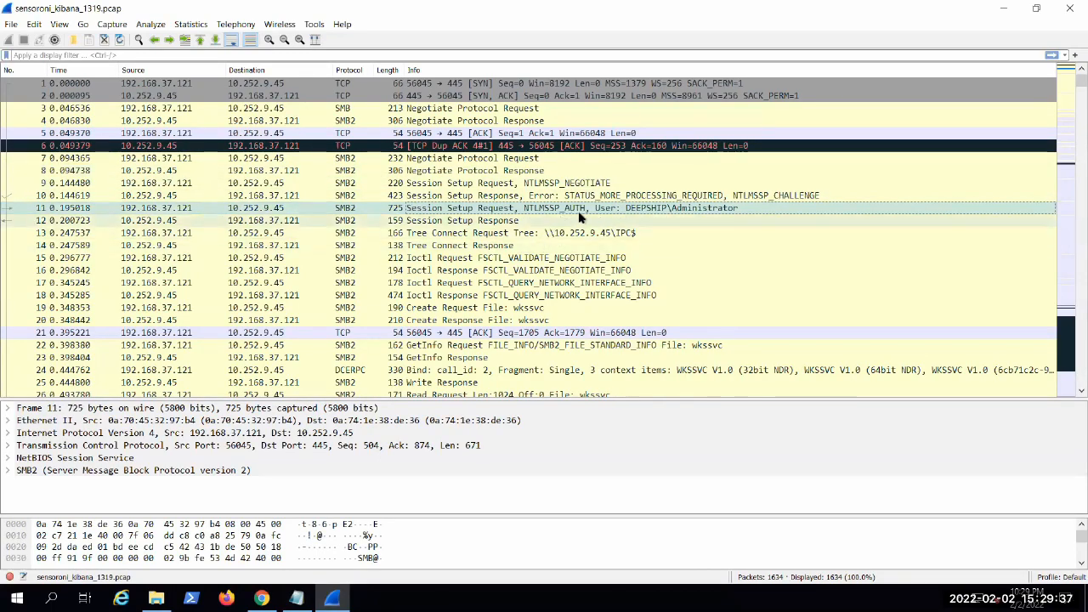
click(519, 222)
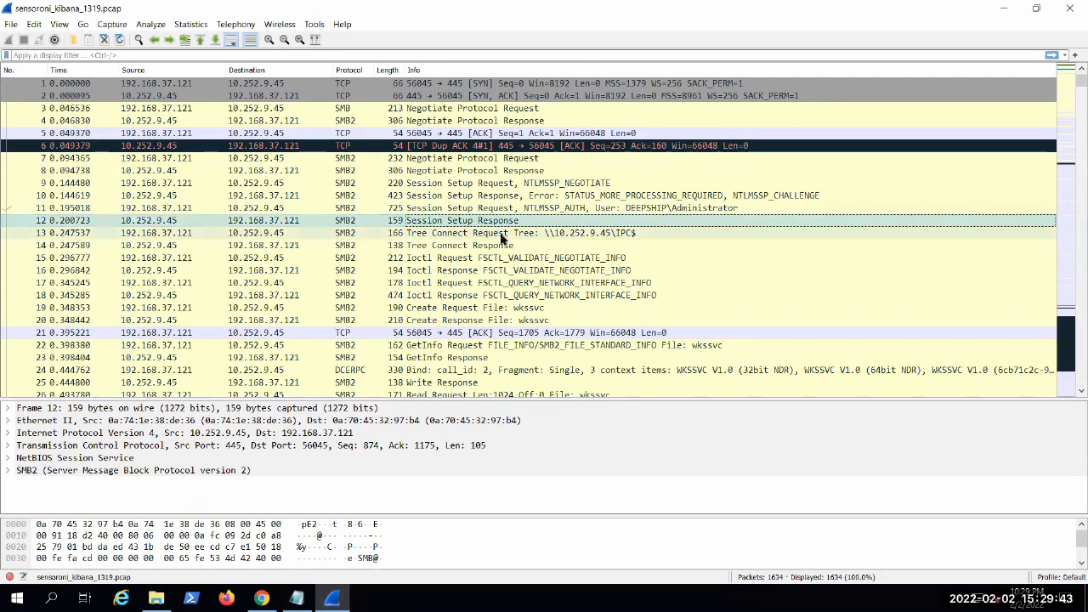
click(501, 234)
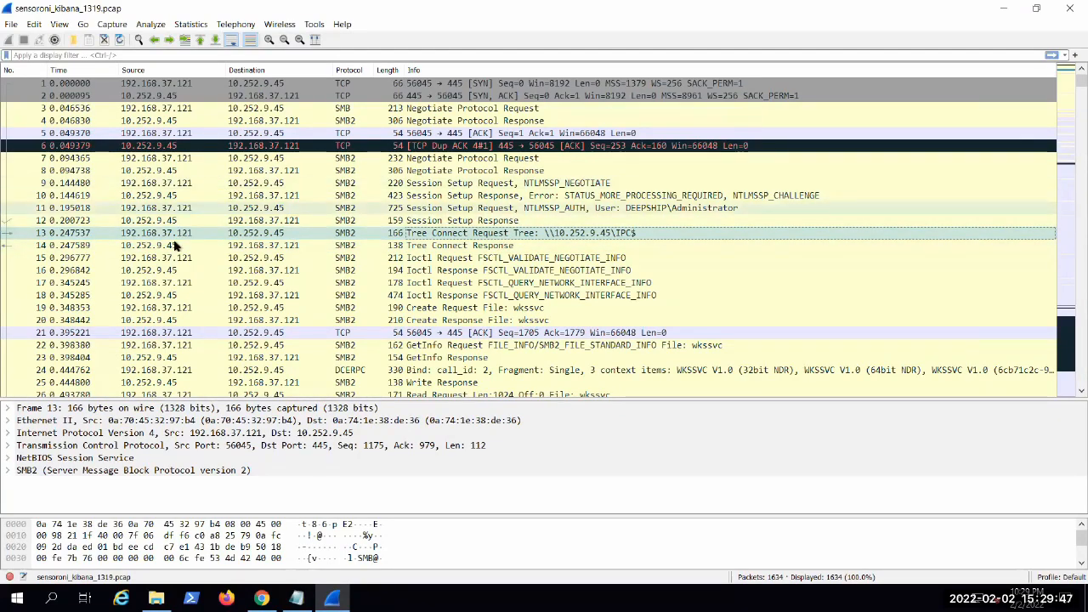
click(188, 209)
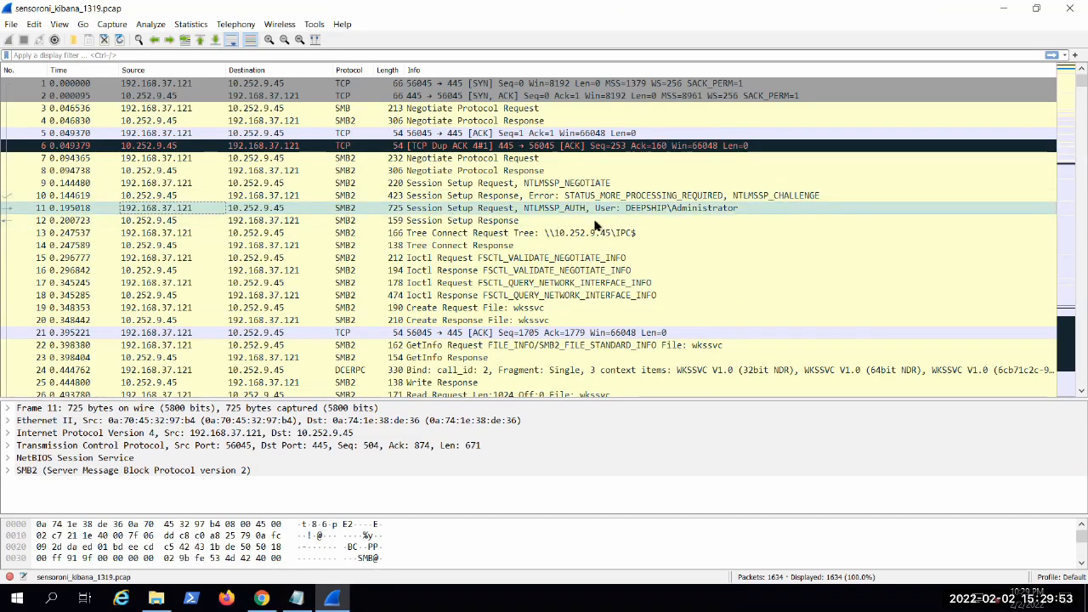
click(259, 221)
click(192, 234)
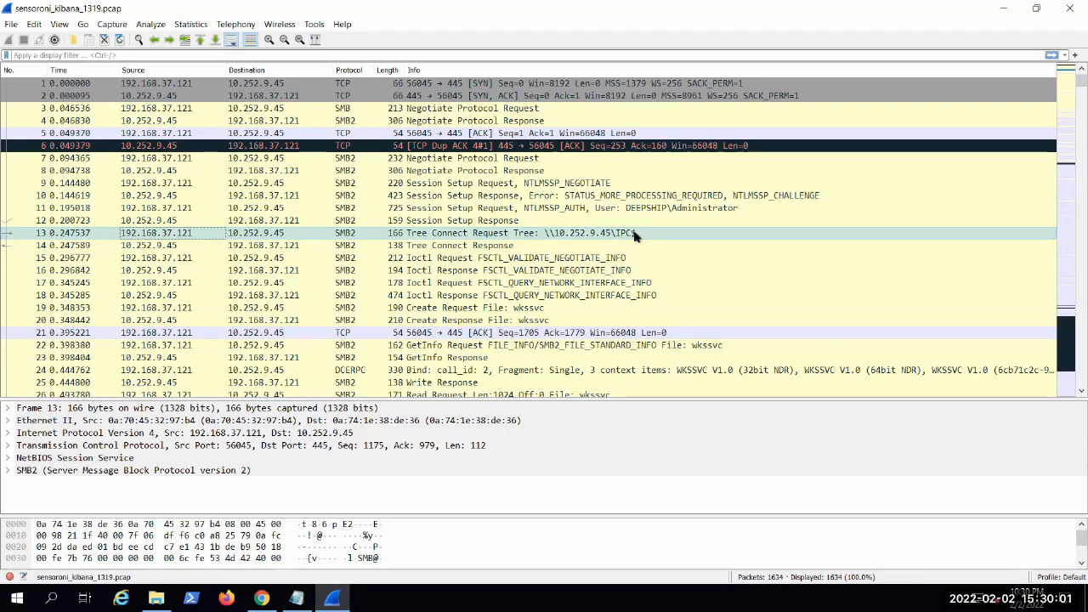
Step: Step through the Tree Connect Response, the Ioctl exchanges and the wkssvc Create Request in packets 14 to 19
click(502, 245)
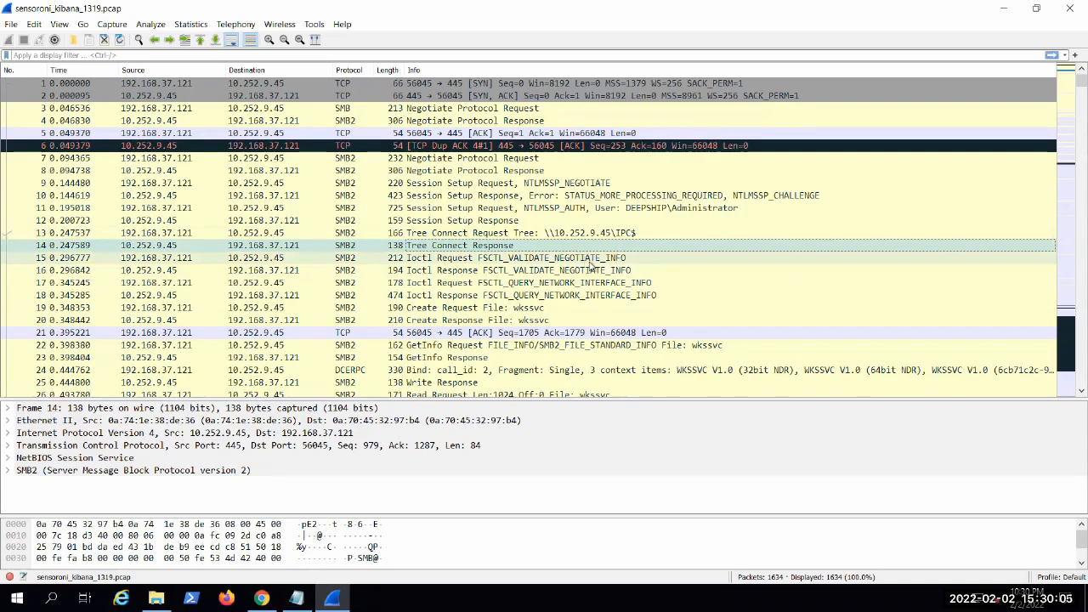
click(593, 258)
click(696, 294)
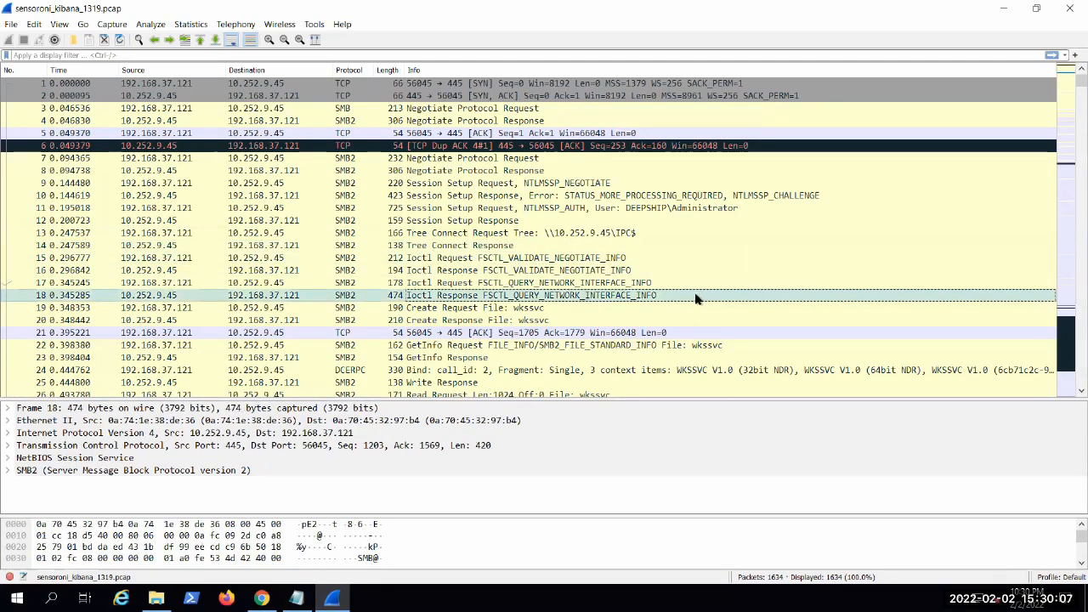
click(683, 307)
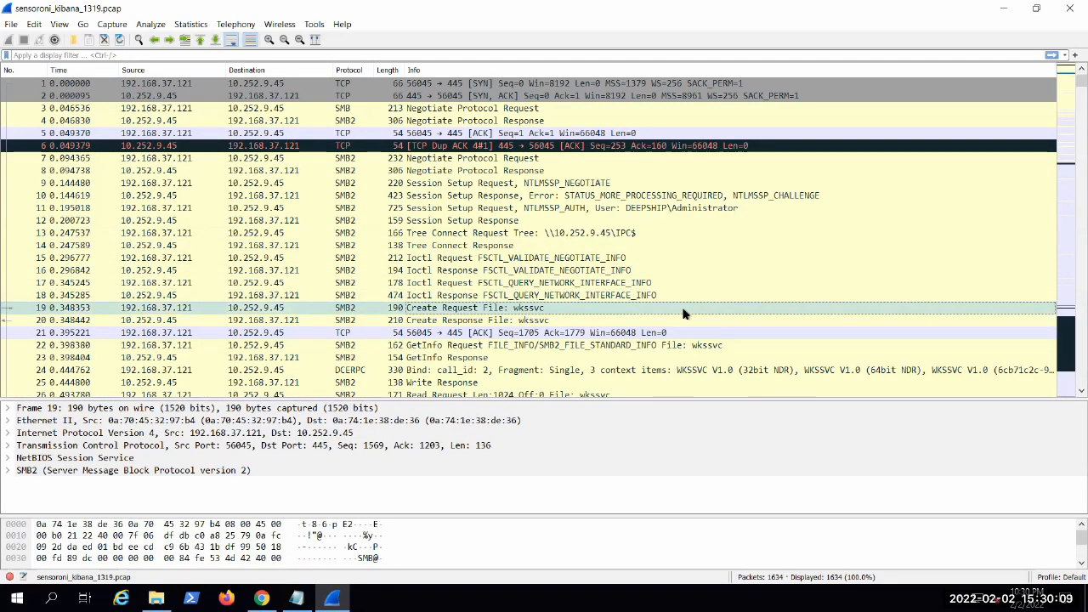
Step: Examine the wkssvc GetInfo Request, Write Response and Read Request in packets 22 to 26 and the packets that follow
scroll(684, 314, down, 1)
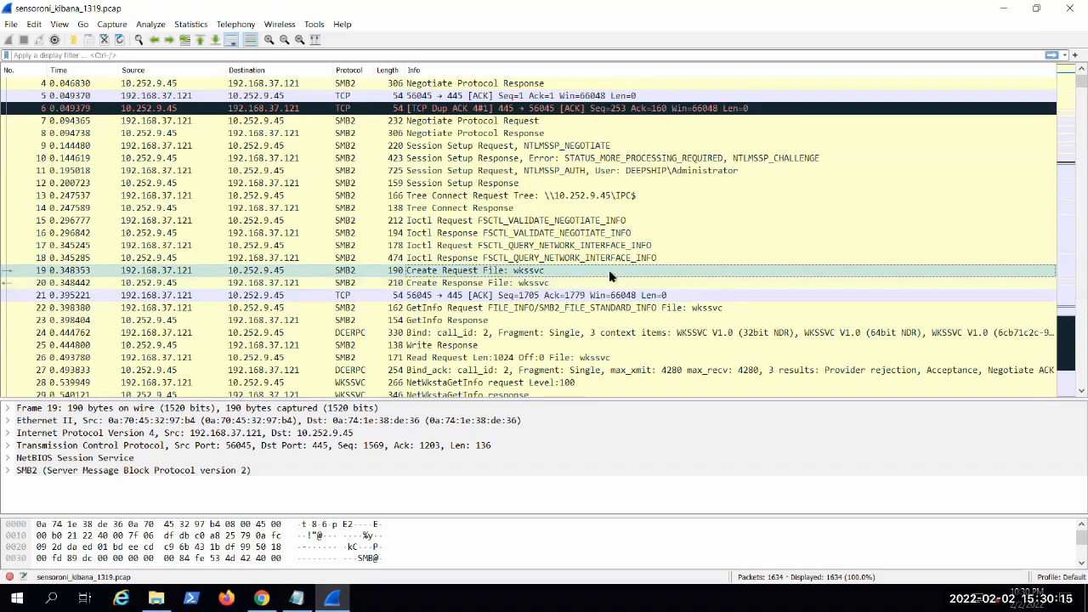
scroll(649, 277, down, 1)
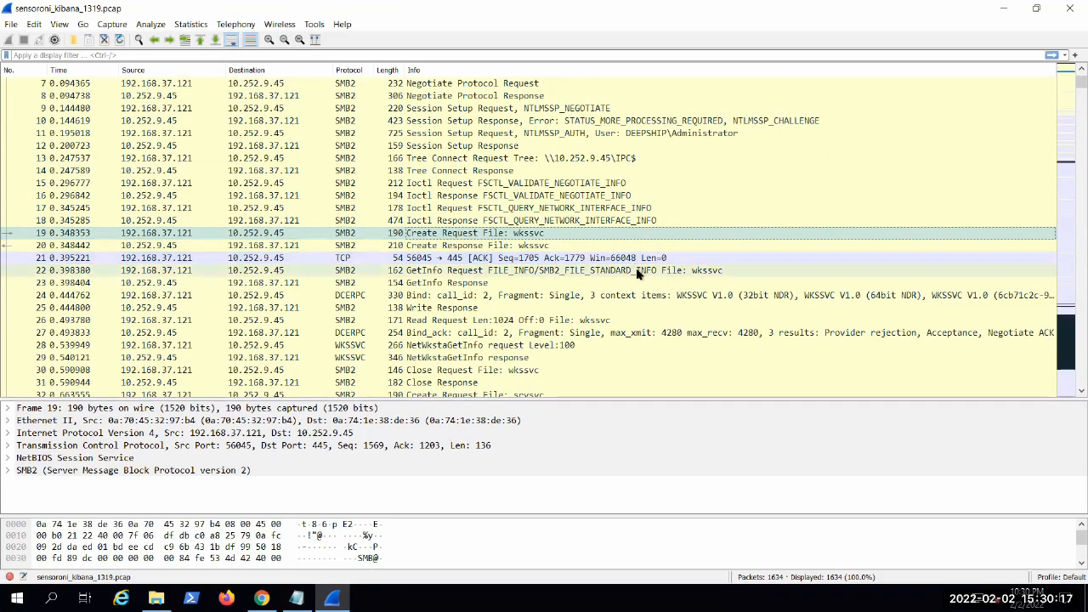
click(678, 271)
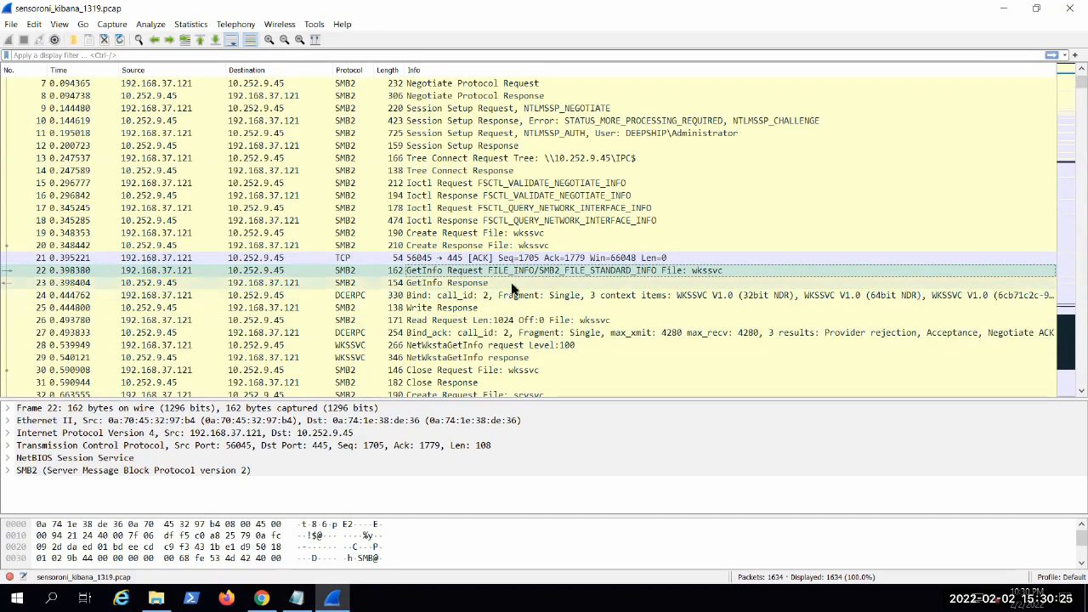
click(496, 308)
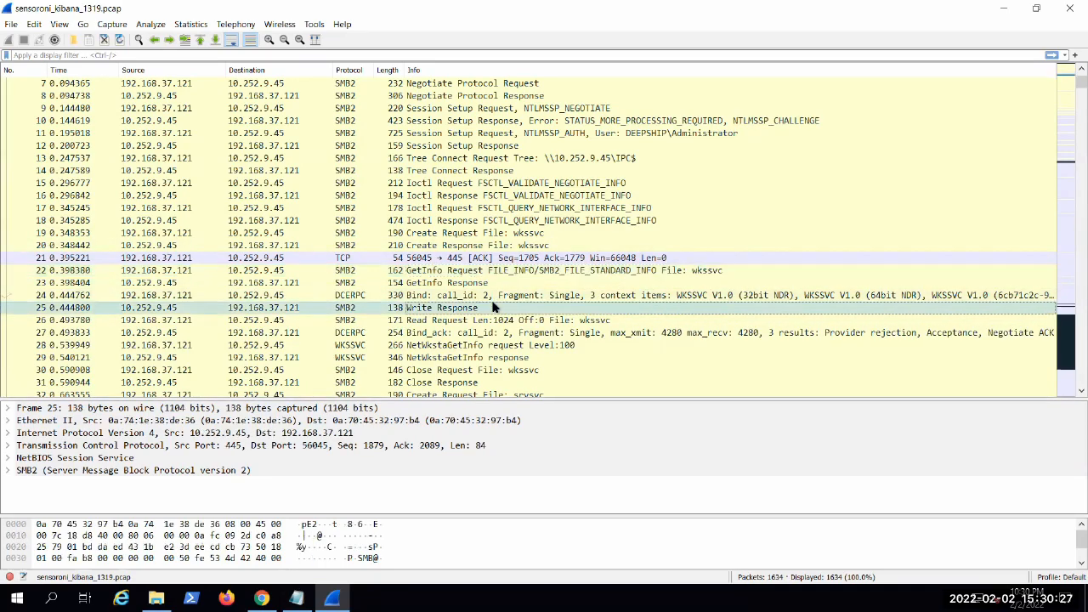
scroll(495, 308, down, 1)
click(578, 286)
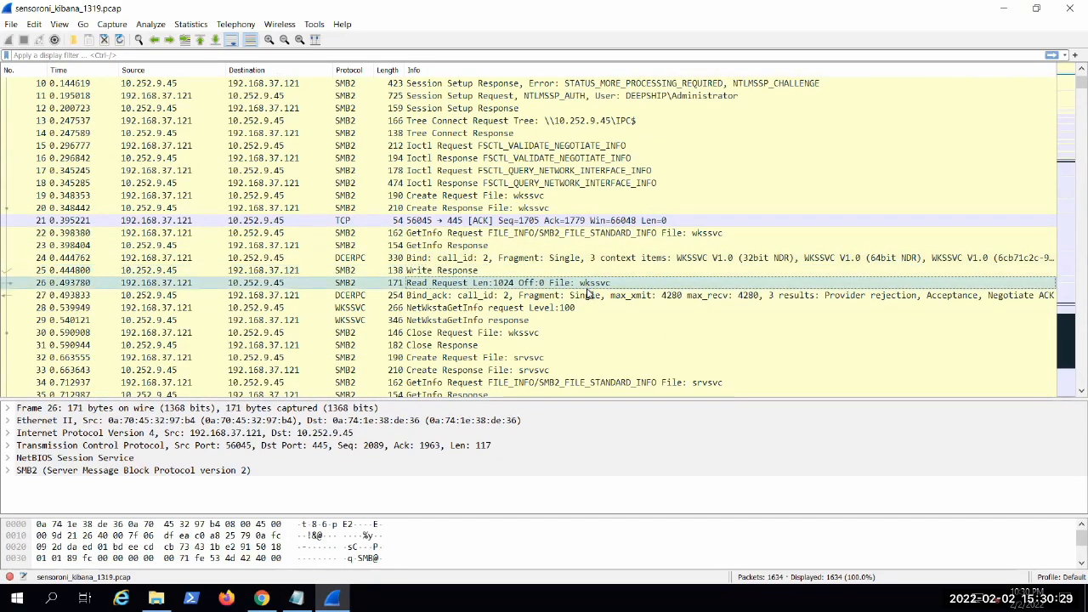
scroll(466, 257, down, 2)
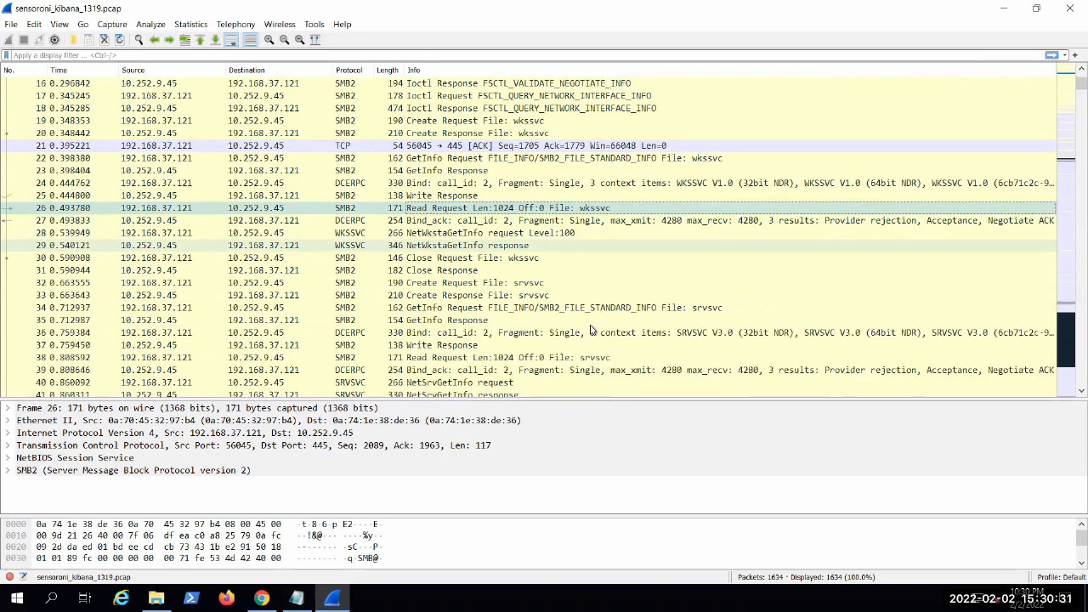
Step: Examine the wkssvc Close Request in packet 30 and the srvsvc exchanges in the packets that follow
click(476, 258)
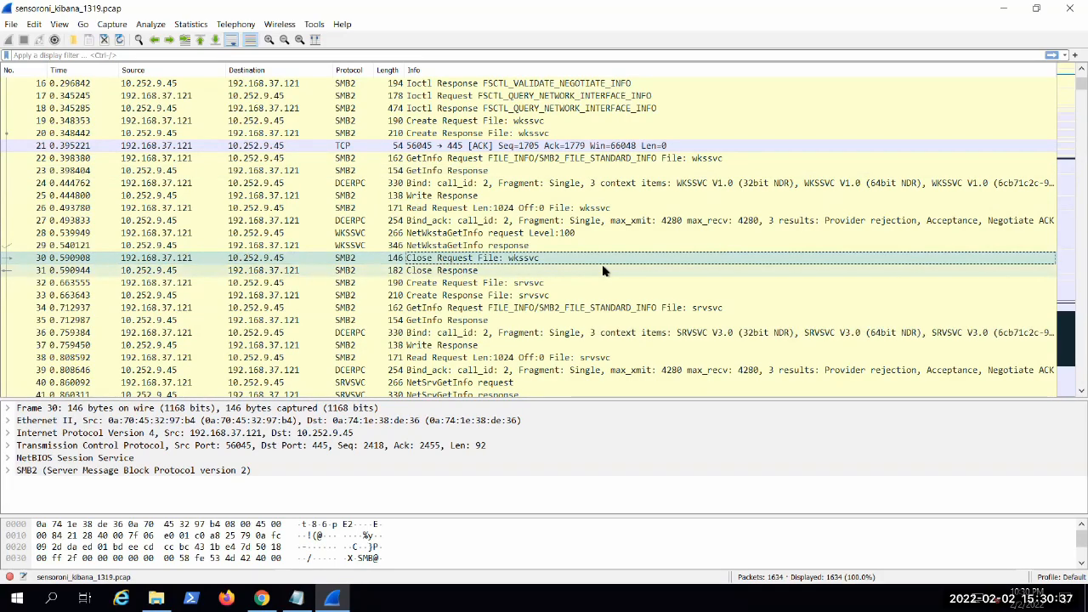
scroll(633, 238, down, 2)
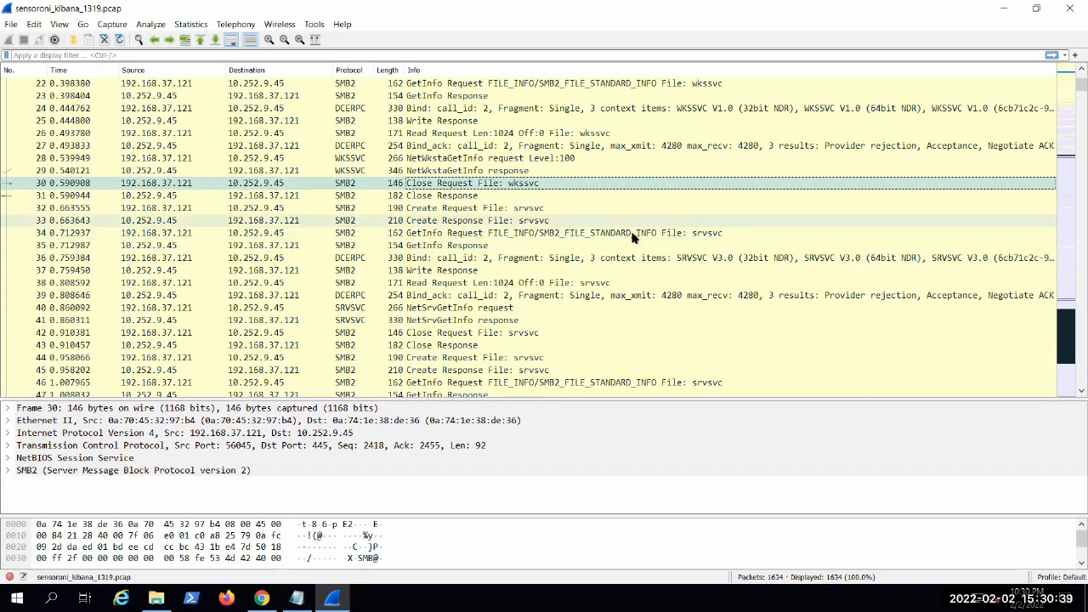
scroll(631, 235, down, 1)
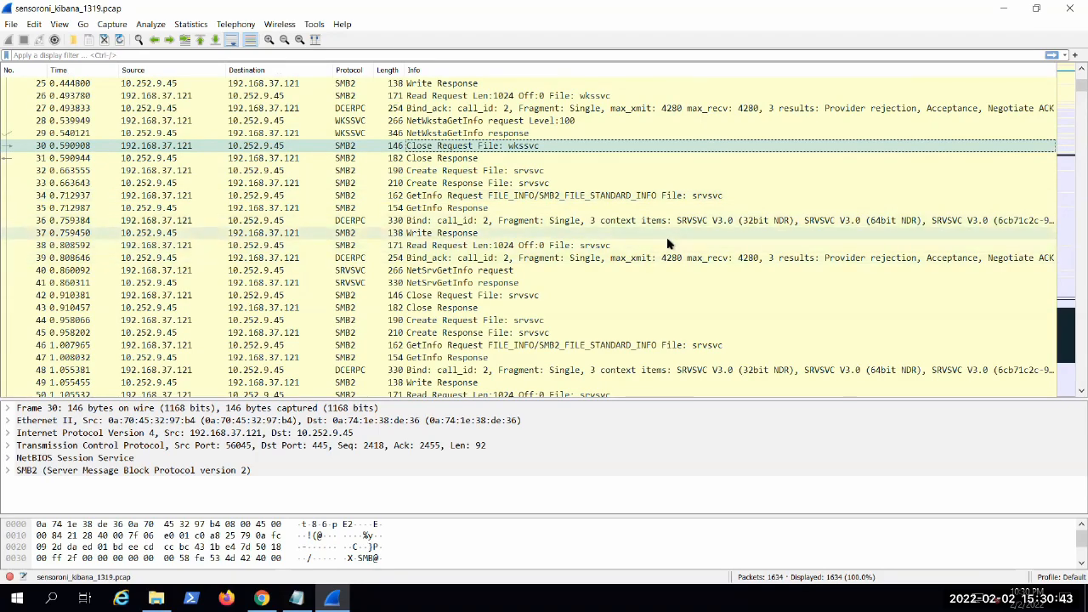
scroll(592, 245, down, 1)
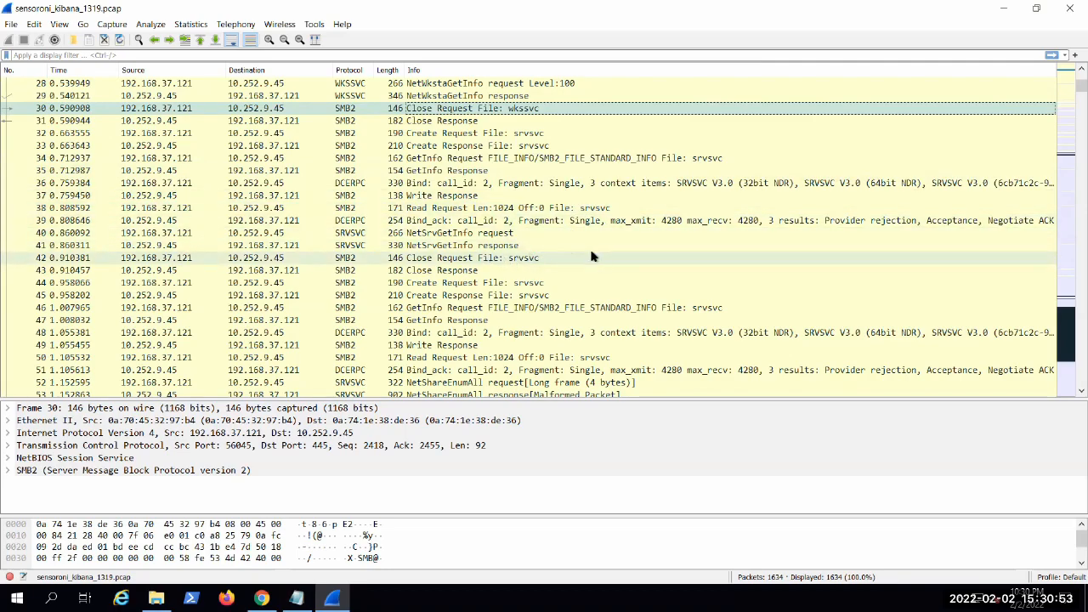
scroll(552, 285, down, 3)
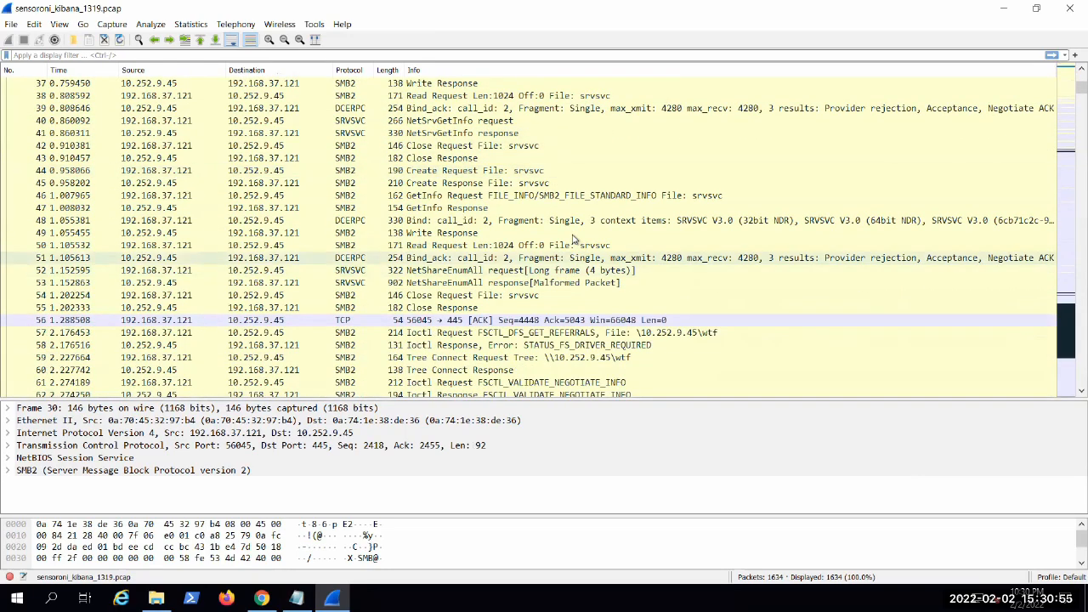
Step: Open the list of exportable SMB objects and locate the packets of the wkssvc entry and the srvsvc entry at packet 48
click(8, 24)
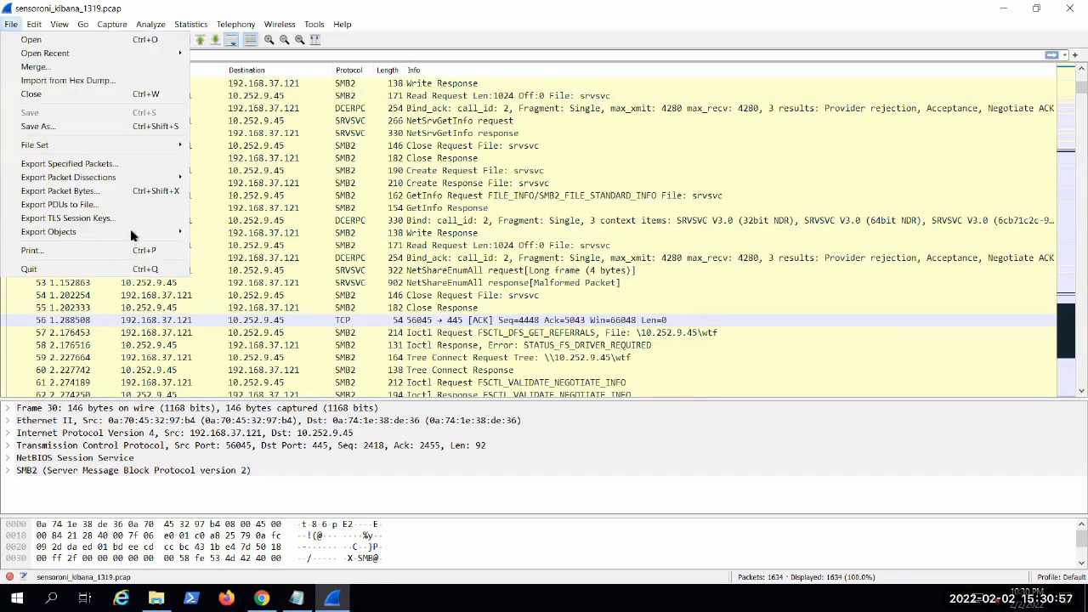
mouse_move(134, 233)
click(216, 273)
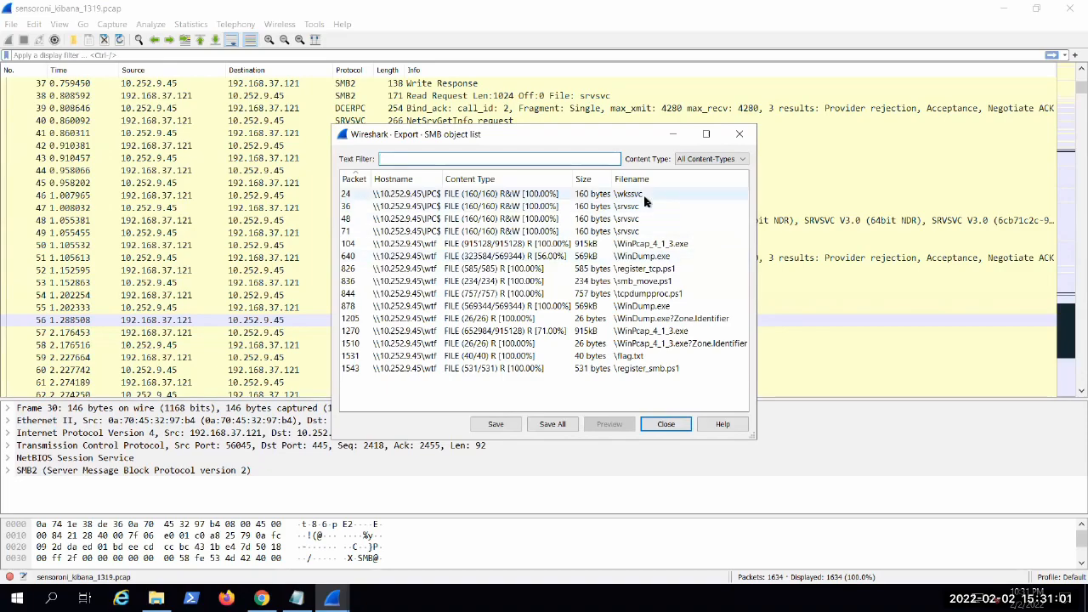
click(637, 196)
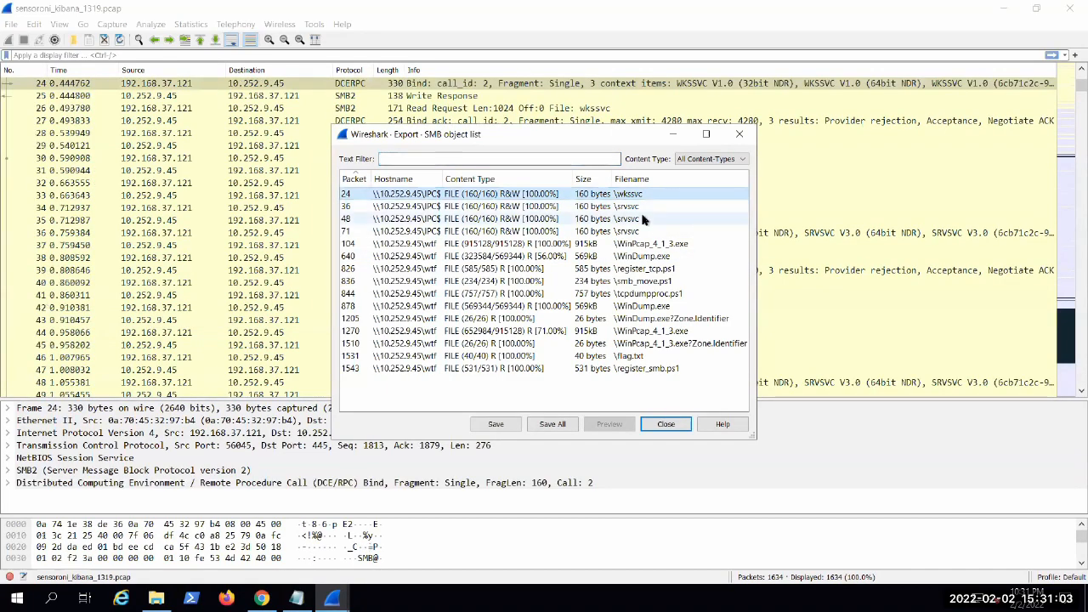
click(644, 219)
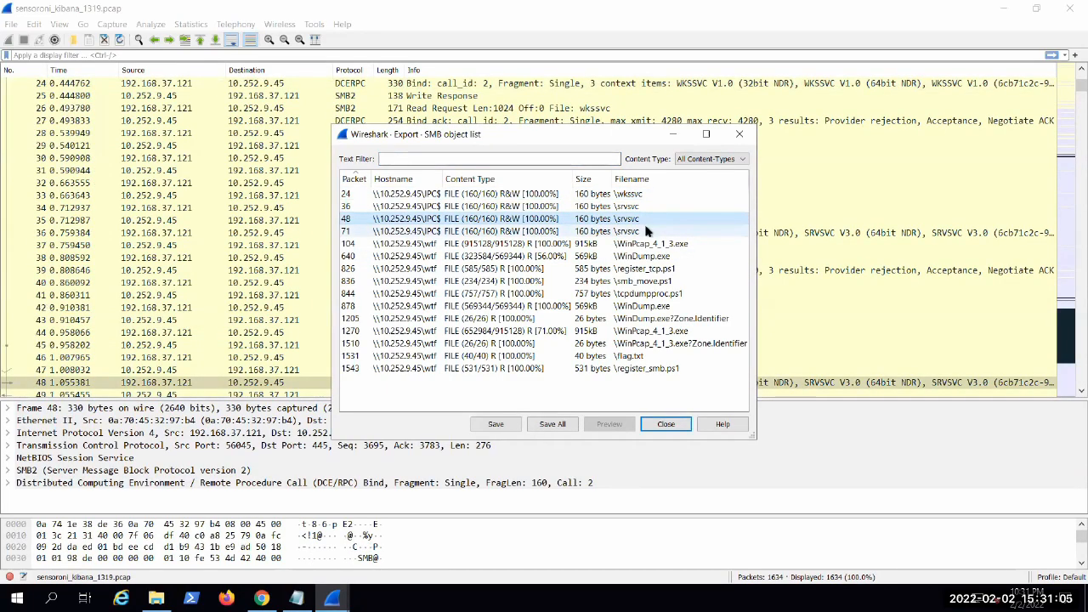
drag(520, 138, 867, 98)
drag(690, 126, 537, 140)
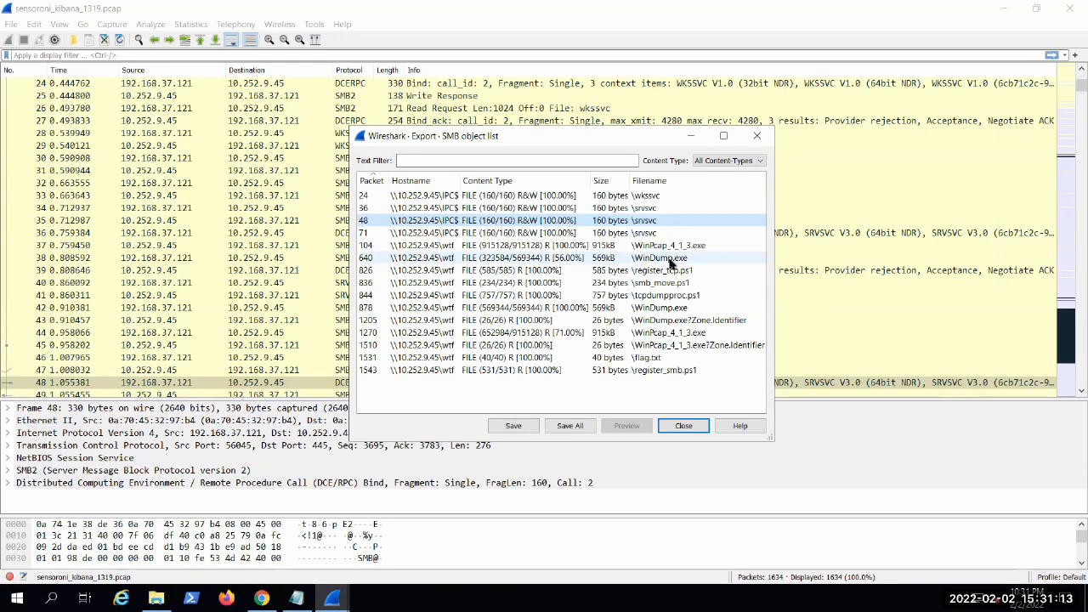
Step: Jump to packet 640 from the first WinDump.exe entry in the SMB object list
click(672, 260)
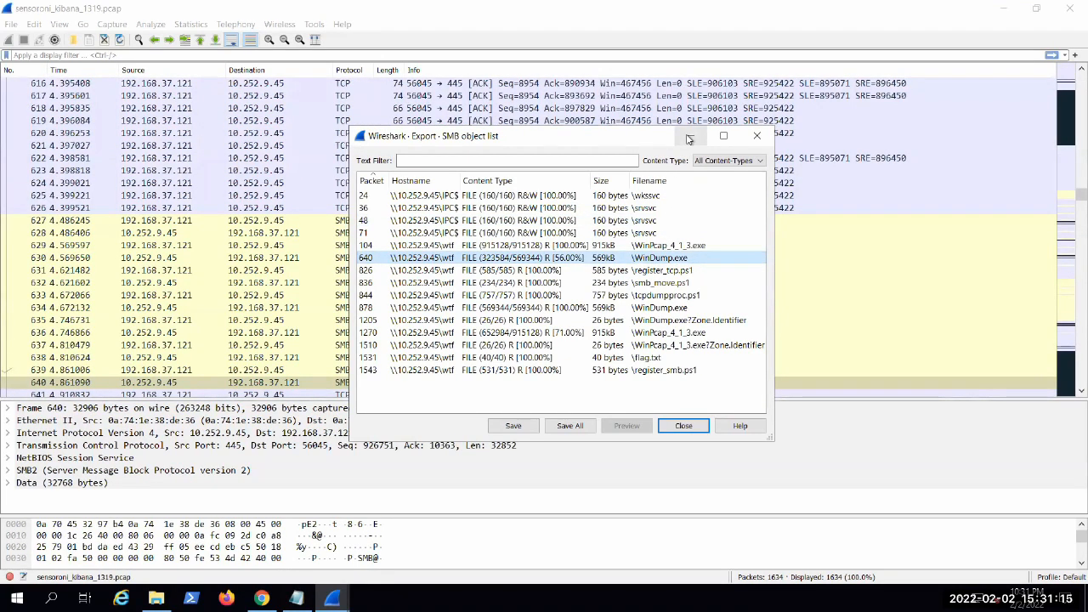
key(alt+Tab)
click(333, 598)
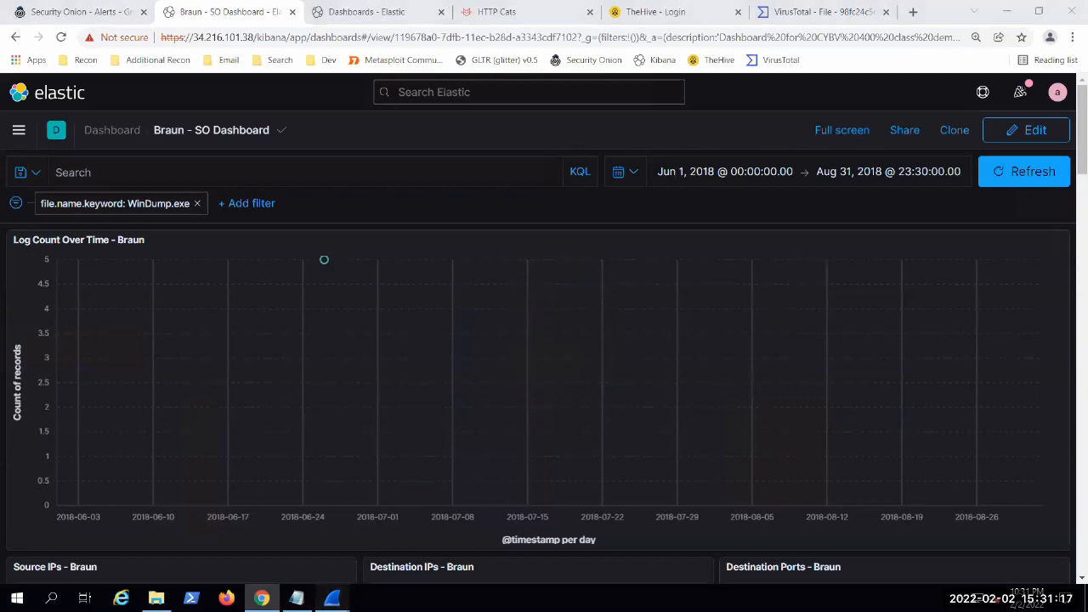
click(270, 535)
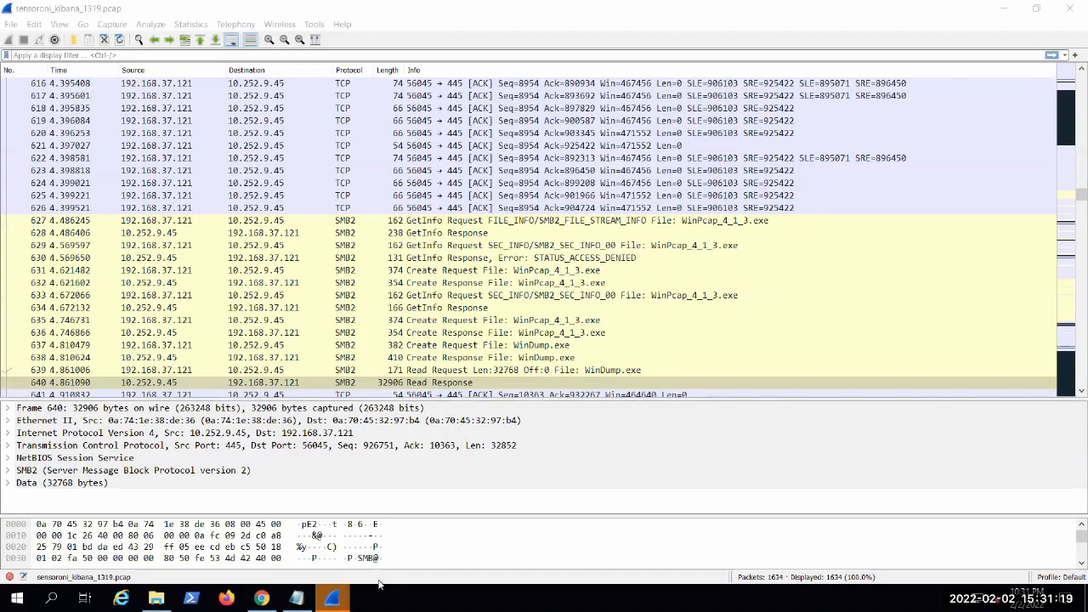
click(332, 598)
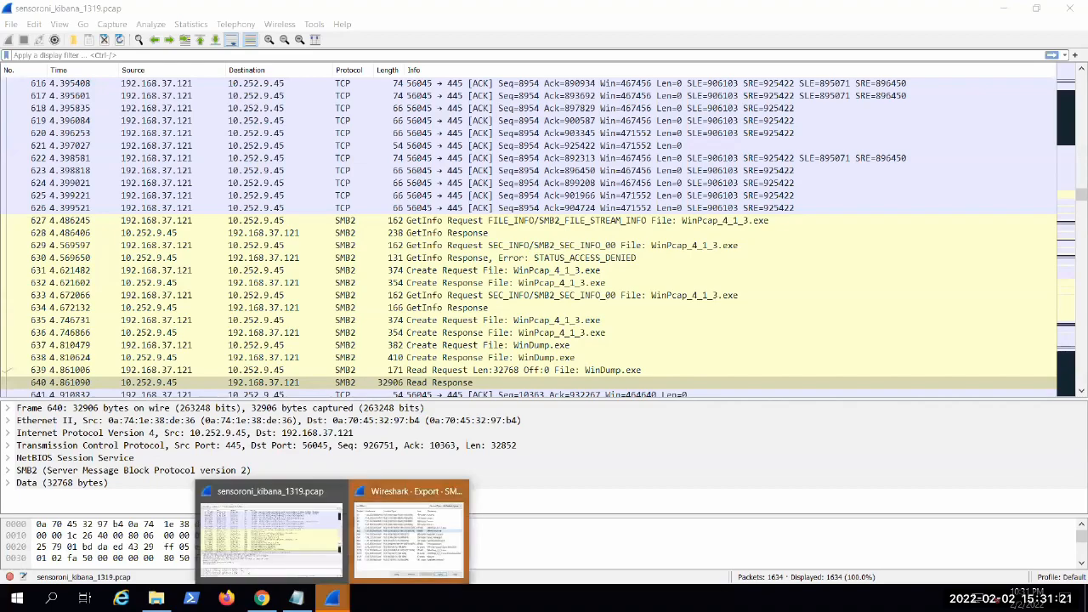
click(396, 542)
click(633, 283)
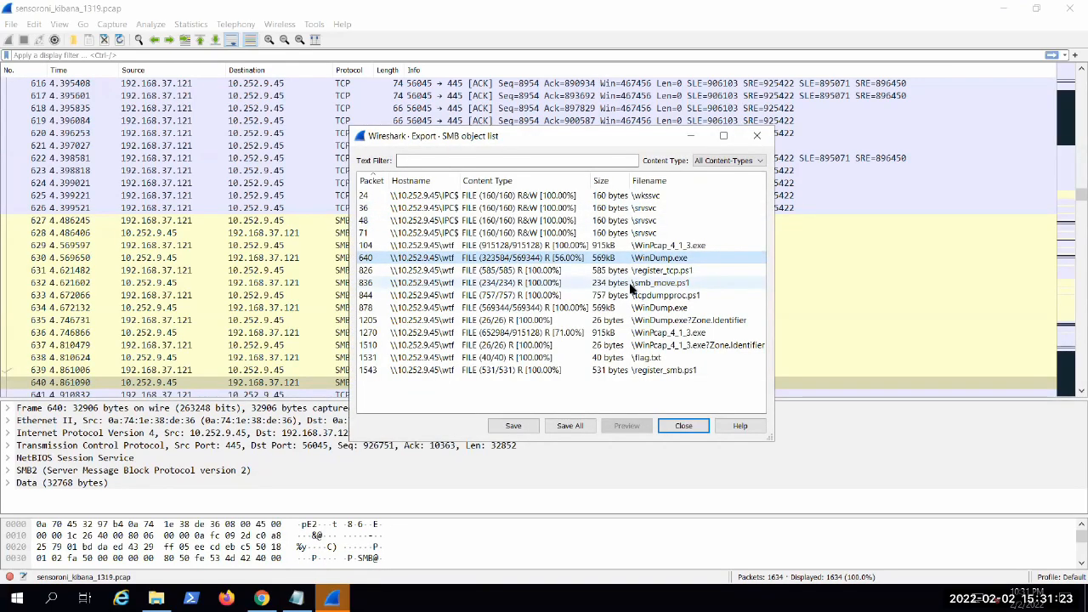
click(646, 258)
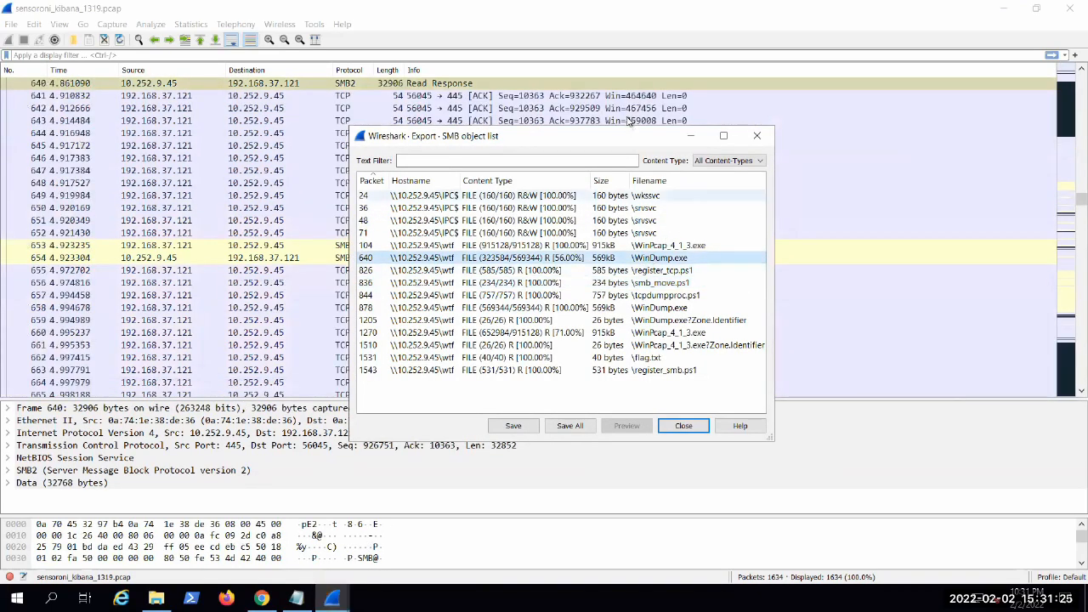
Step: Move the SMB object list window clear of the packet list around packet 640
drag(612, 140, 875, 300)
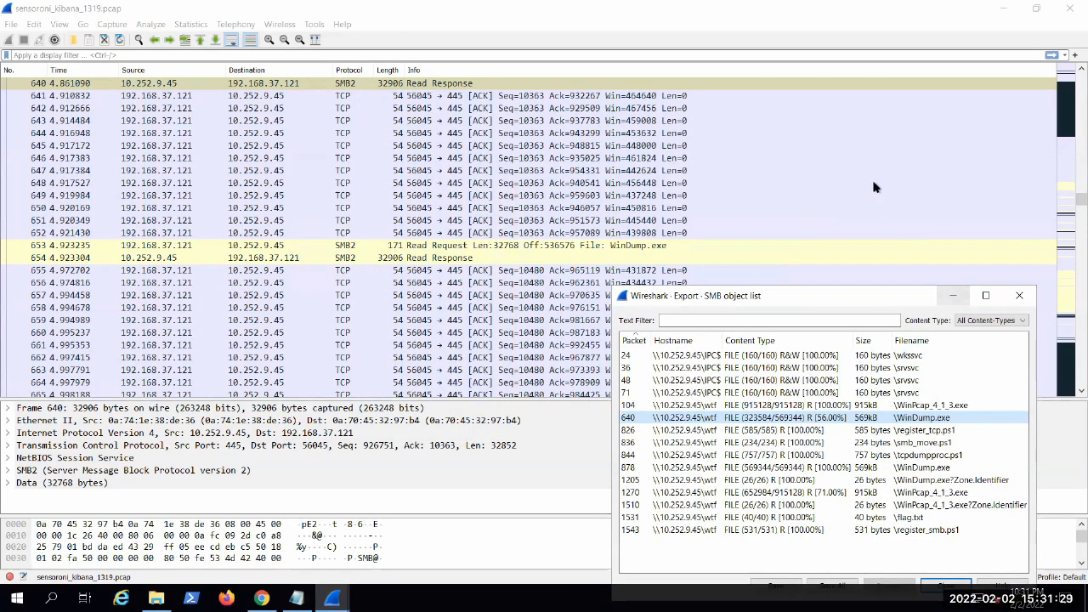
click(952, 298)
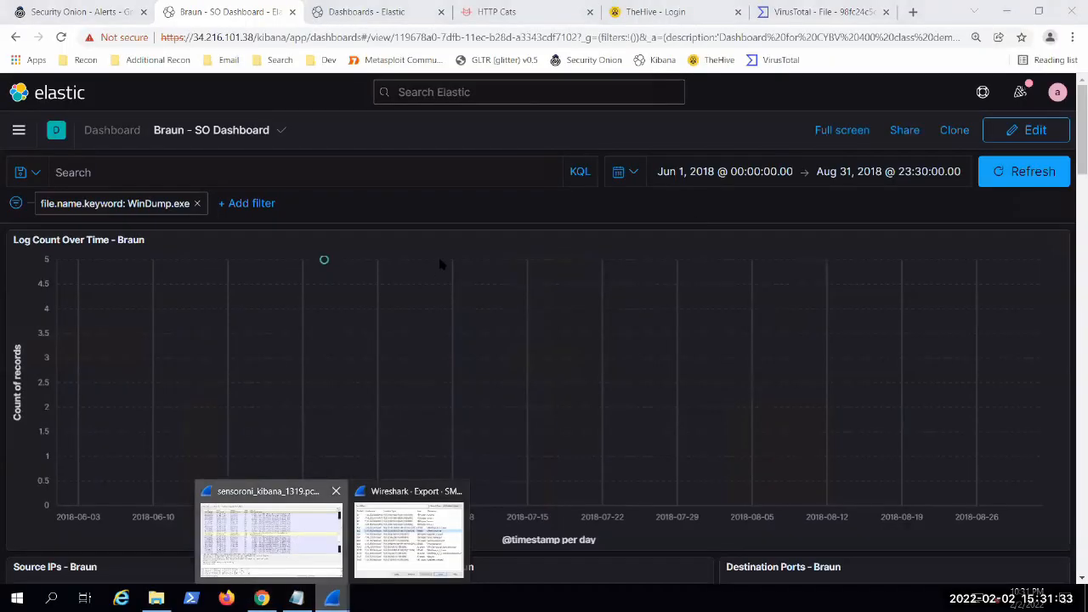
click(287, 556)
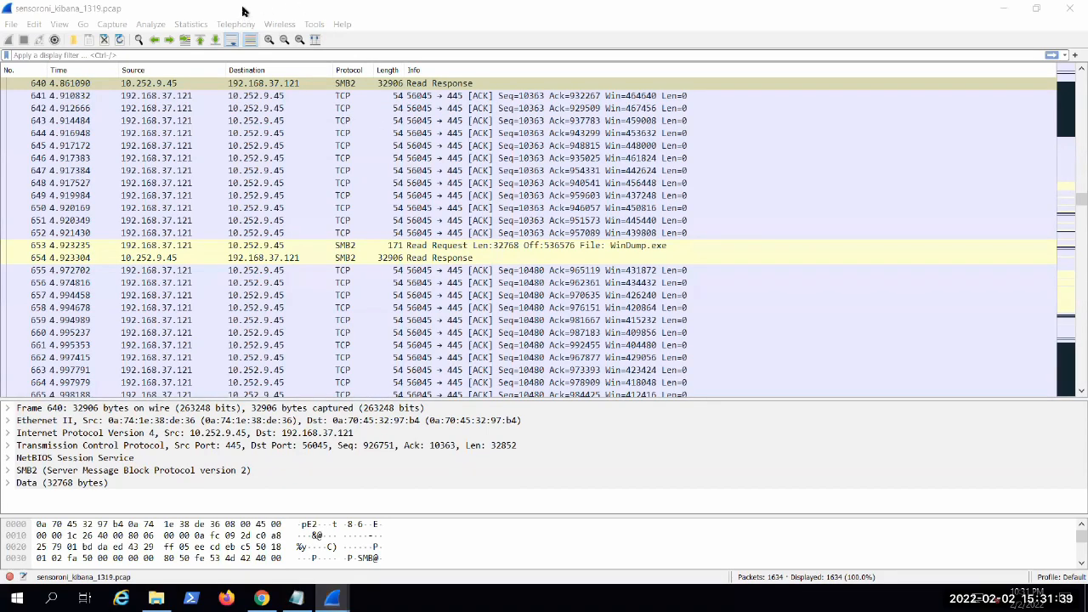
mouse_move(332, 598)
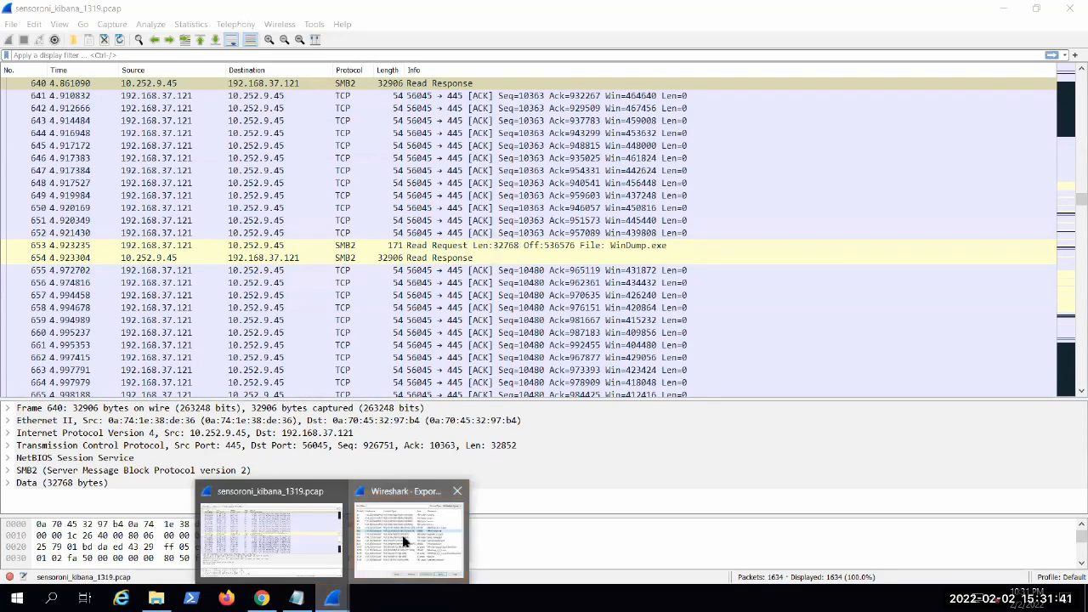
click(403, 541)
drag(755, 301, 594, 197)
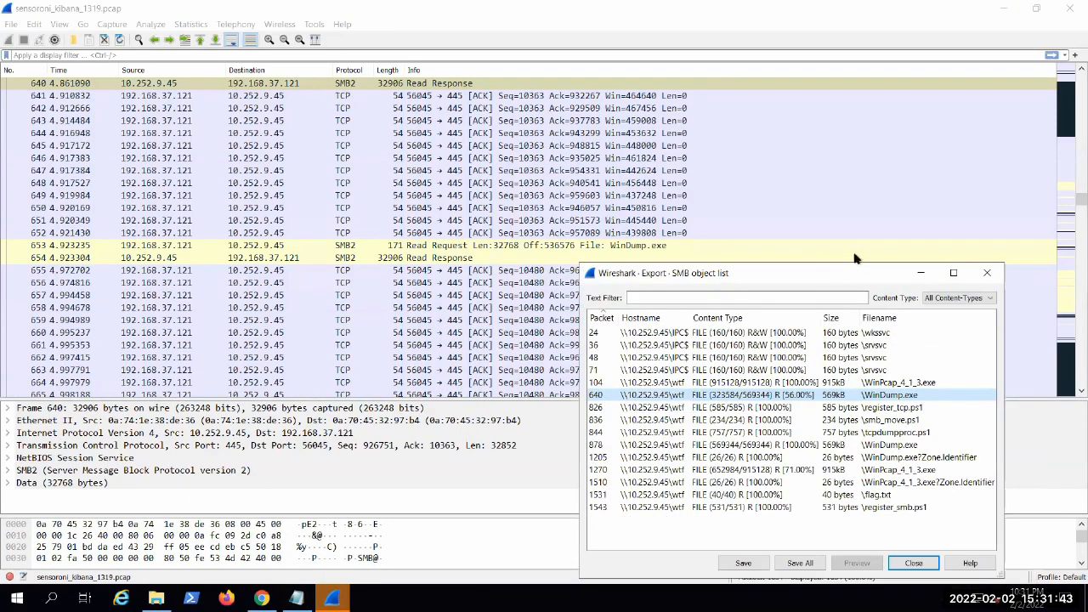
Step: Select the WinDump.exe Read Request in packet 639 and follow its TCP stream
click(860, 195)
scroll(448, 187, up, 3)
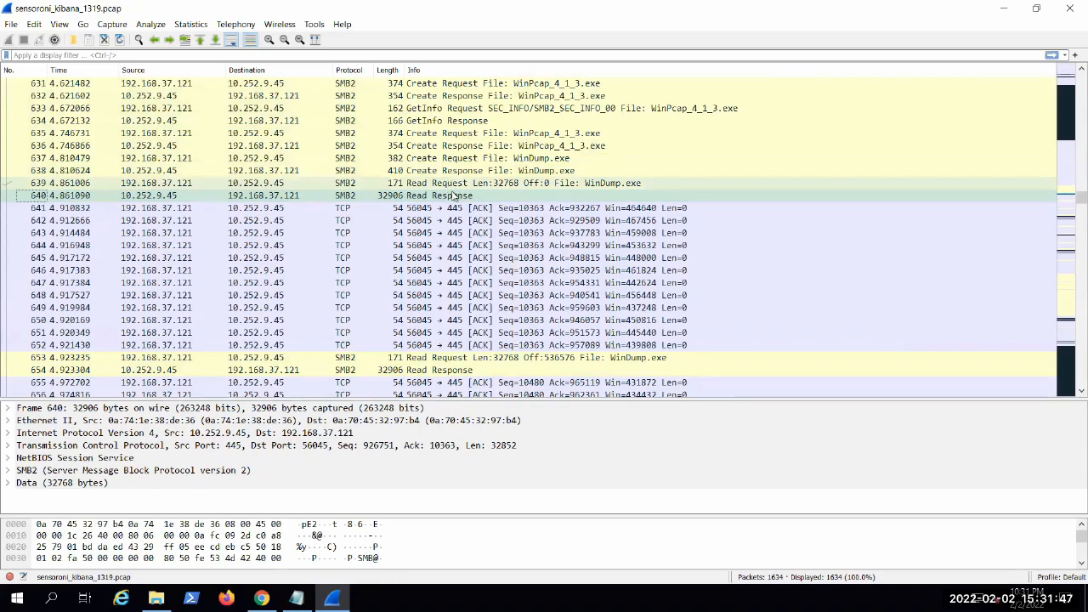
click(560, 184)
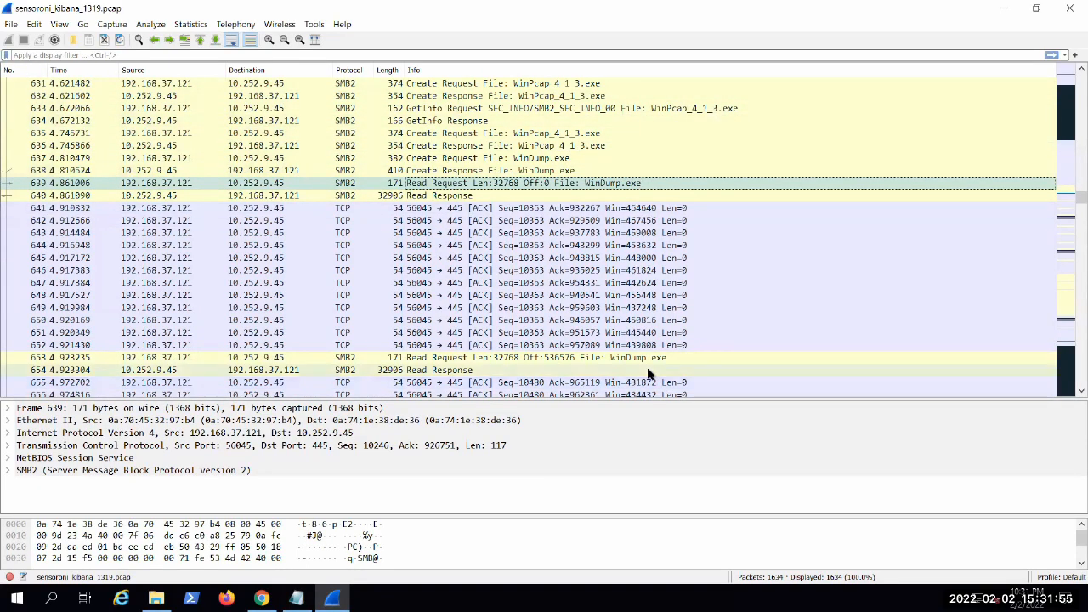
right_click(625, 184)
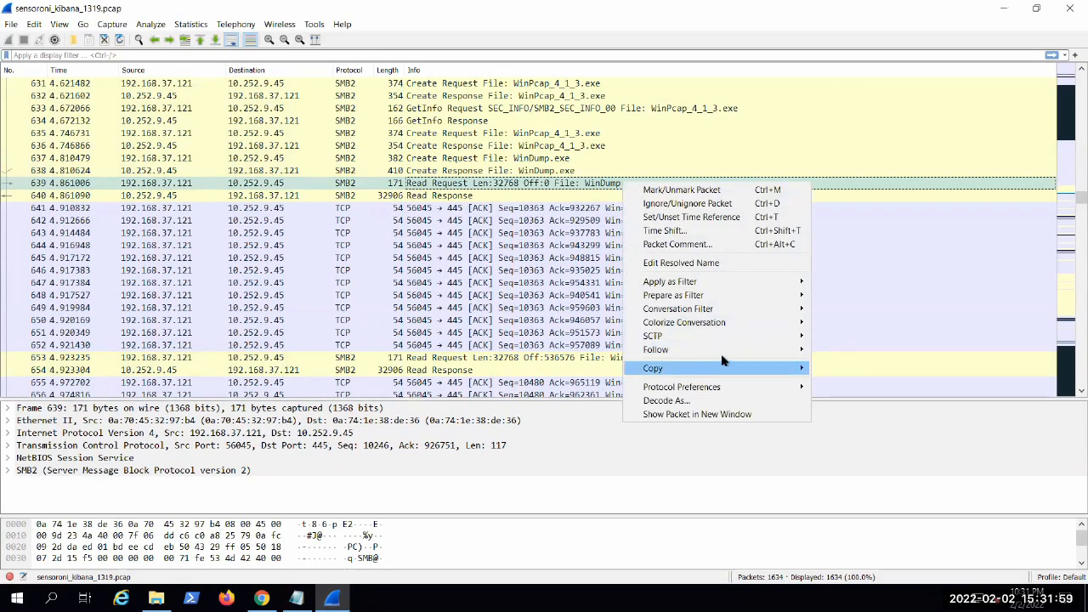
mouse_move(798, 350)
click(837, 349)
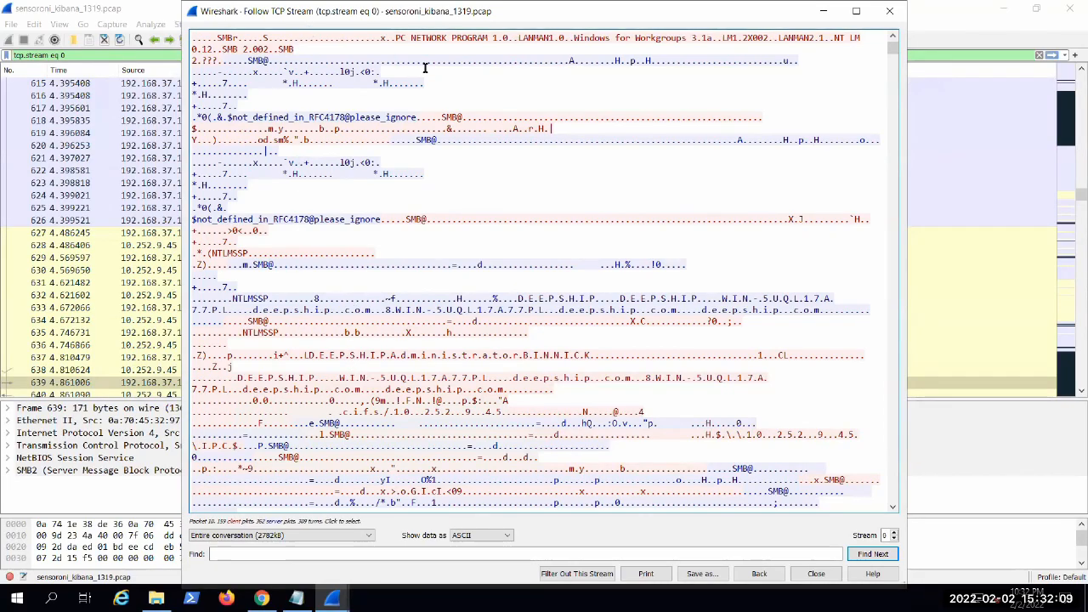
Step: Search the TCP stream for Windump.exe and read the PowerShell script around the first match
click(391, 555)
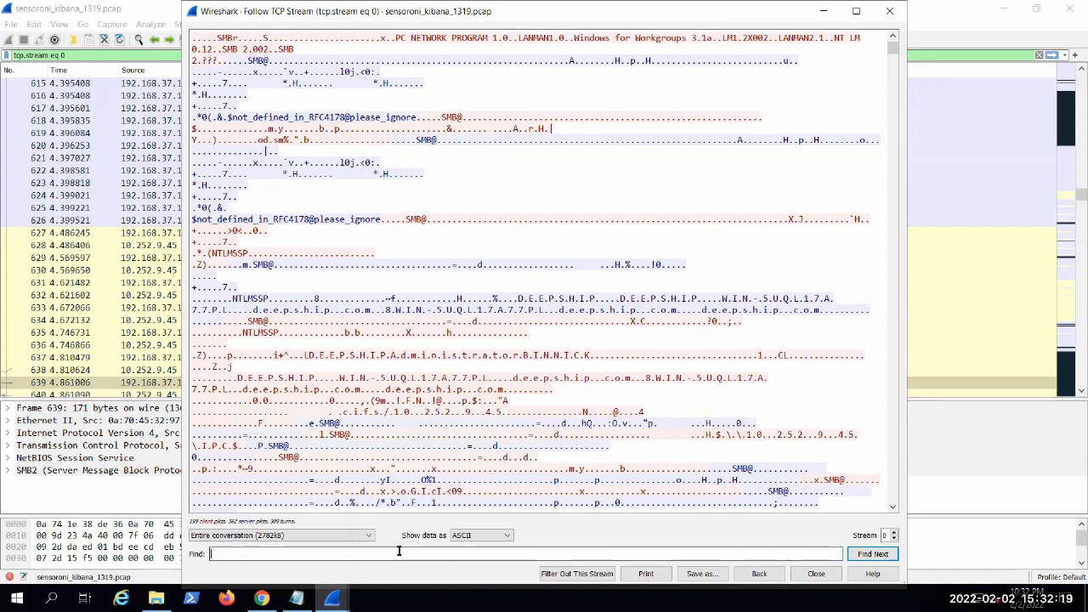
text(Windum)
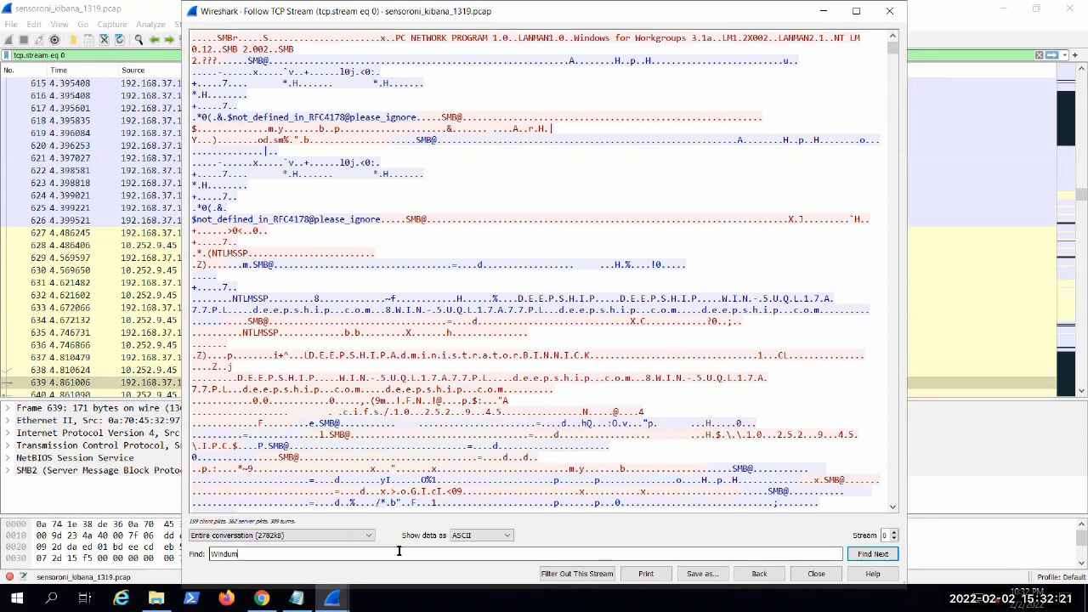
text(p.exe)
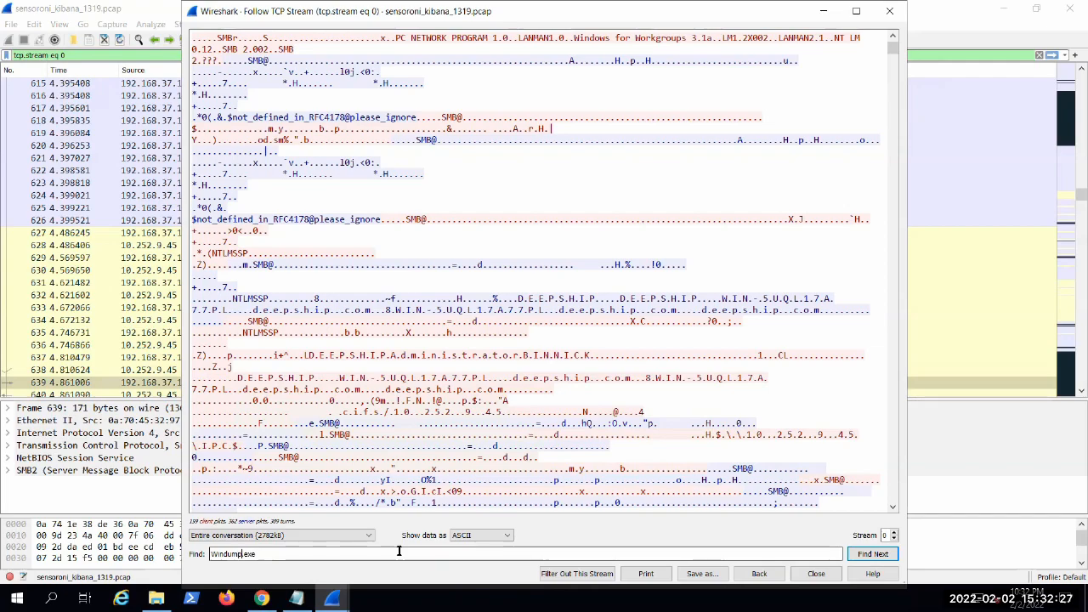
click(874, 554)
scroll(429, 398, down, 3)
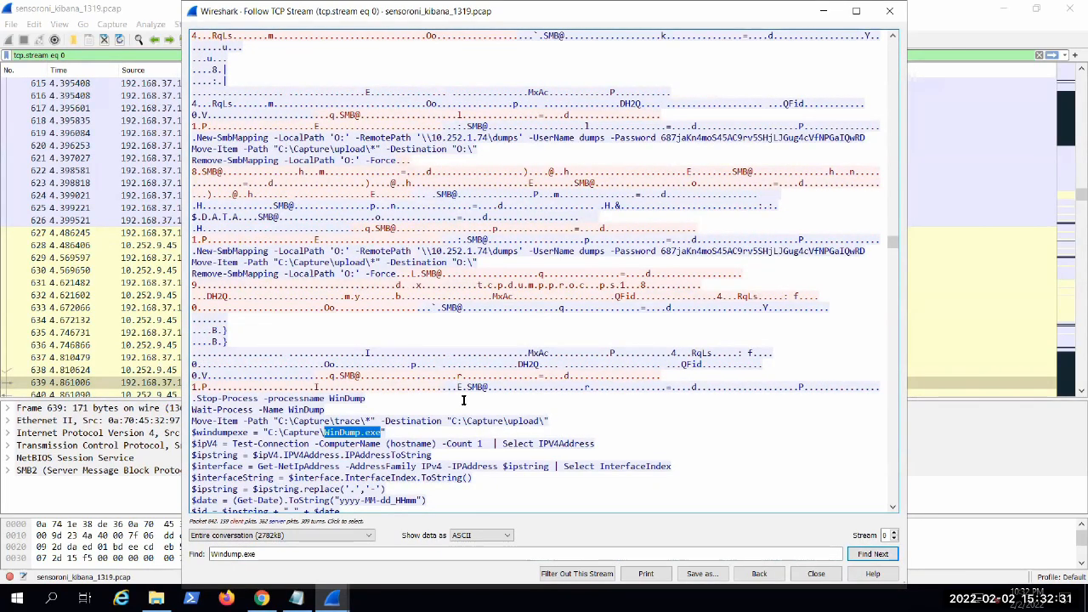
scroll(429, 398, down, 1)
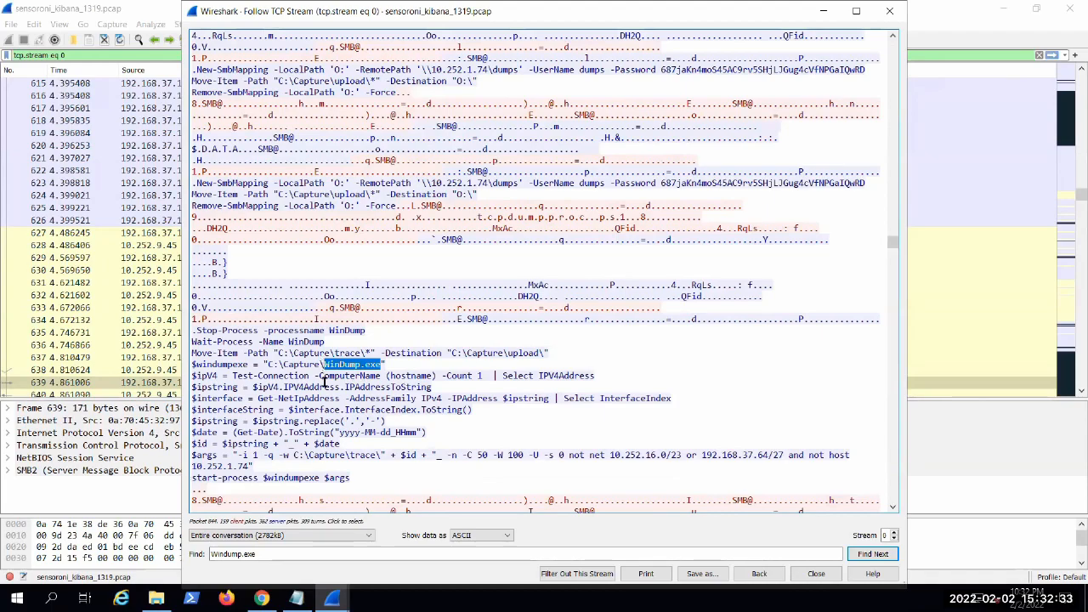
scroll(323, 372, down, 1)
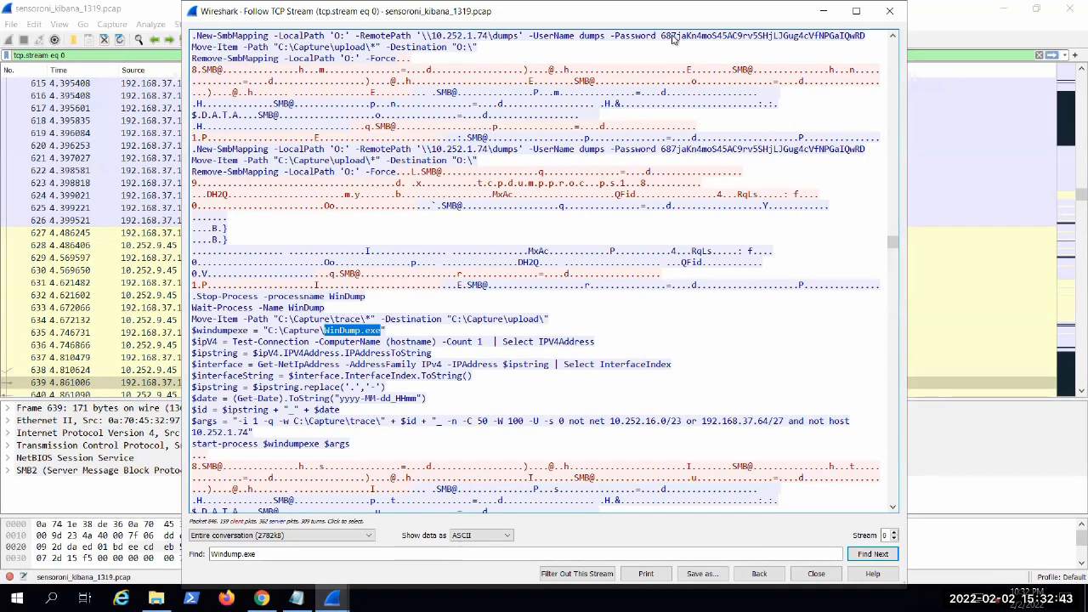
Step: Step through the further Windump.exe matches in the stream and read the script commands around each
click(863, 554)
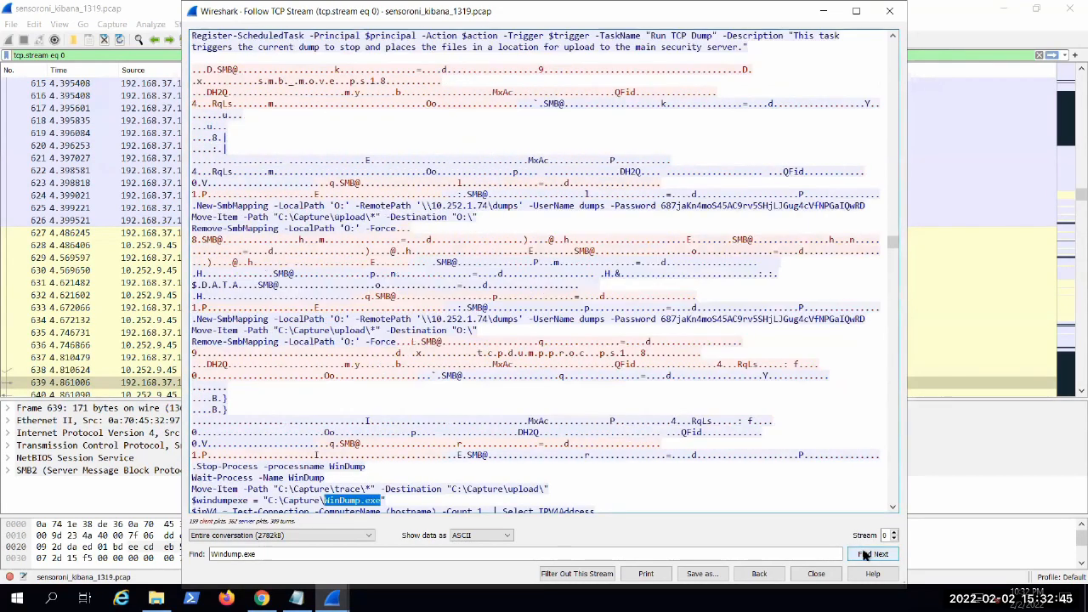
click(863, 554)
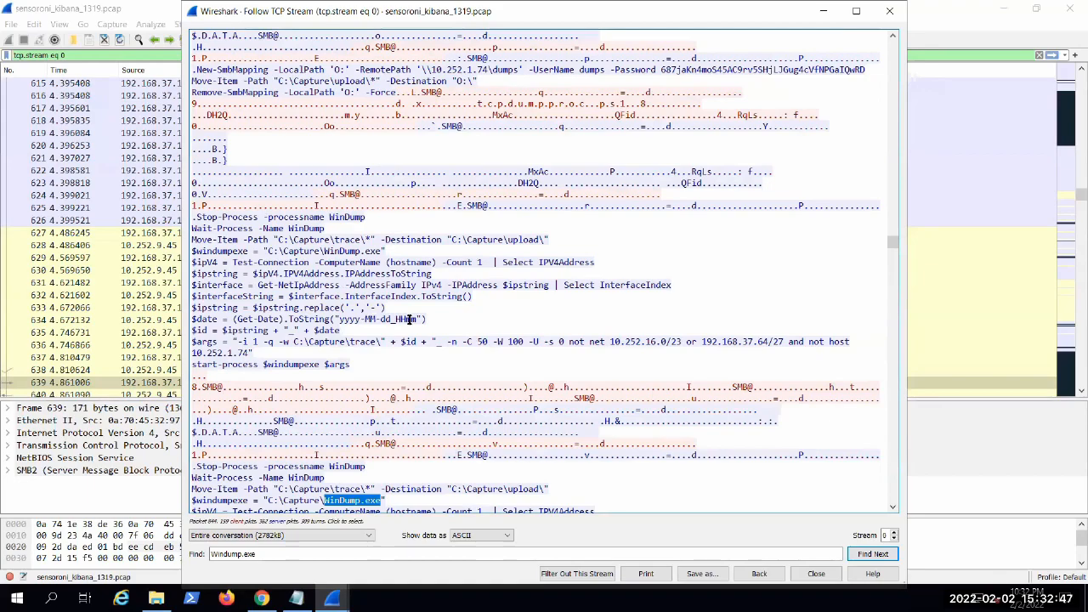
scroll(567, 384, down, 2)
click(870, 554)
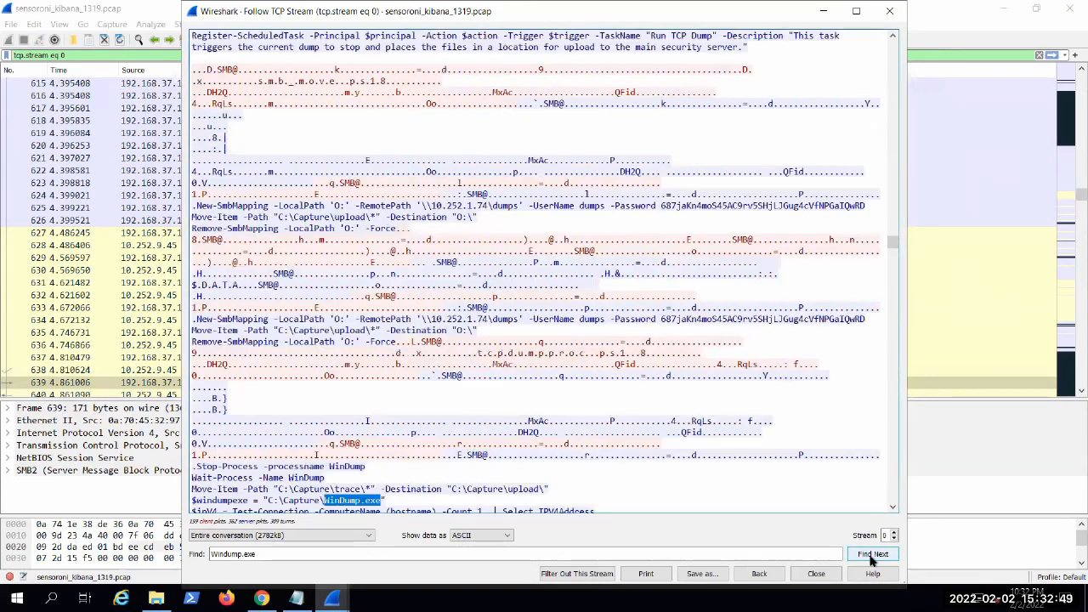
click(870, 554)
scroll(487, 341, down, 1)
scroll(487, 341, down, 2)
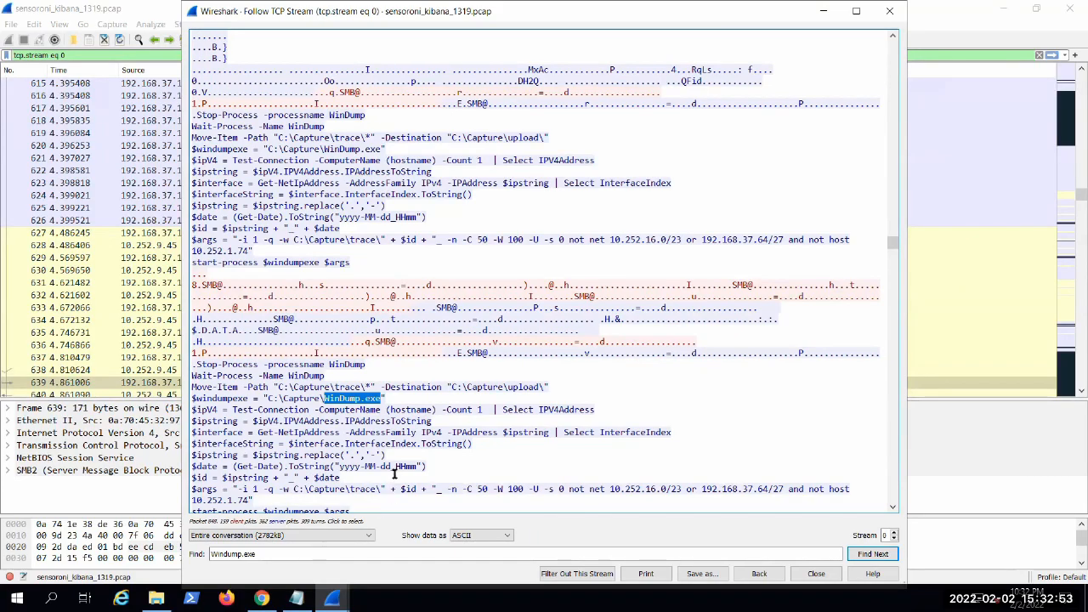
Step: Search again for Windump.exe from near the stream's end and examine the tcpdumpproc.ps1 file name and the script commands following it
drag(891, 244, 877, 486)
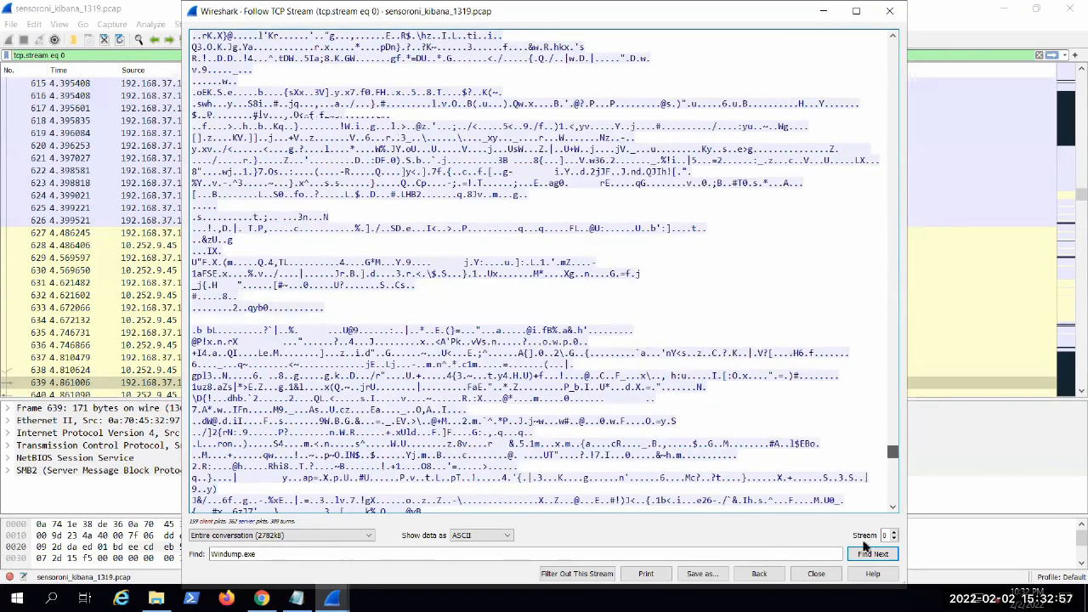
click(870, 558)
scroll(440, 367, down, 3)
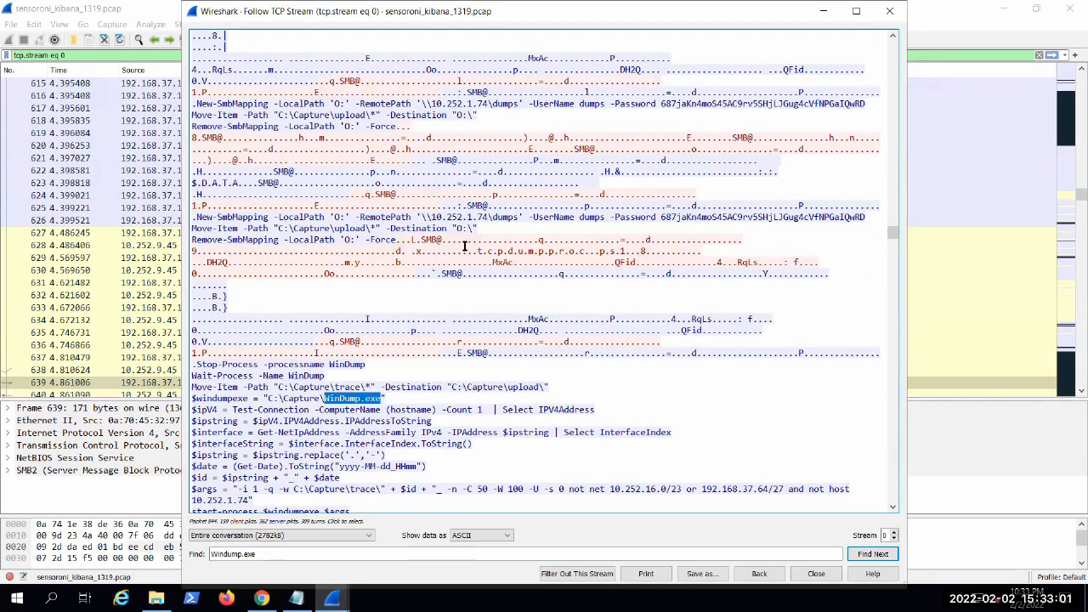
drag(478, 250, 583, 253)
drag(618, 251, 631, 252)
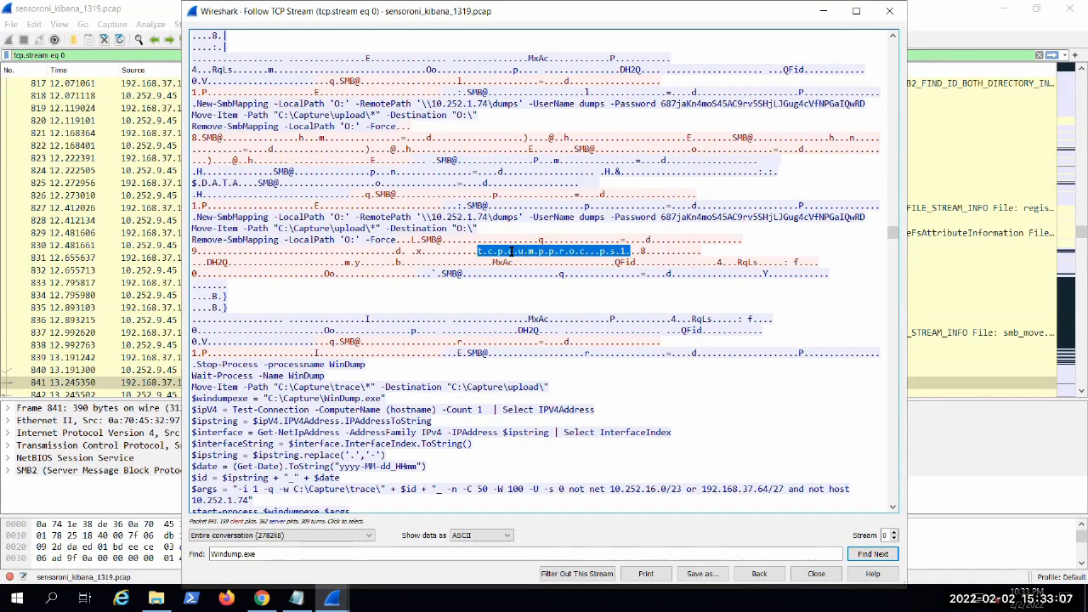
drag(482, 250, 522, 250)
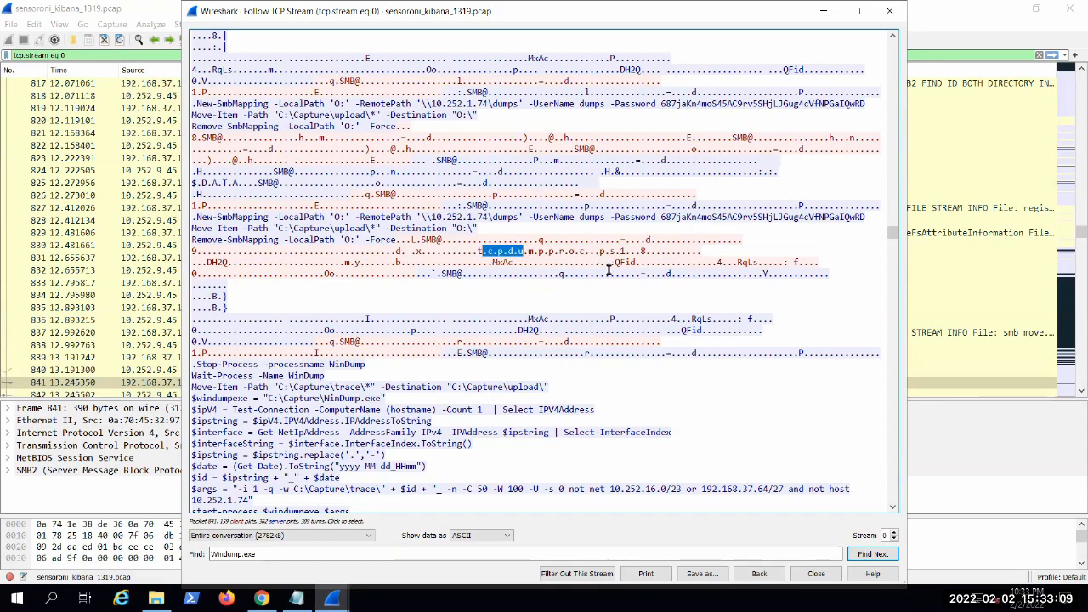
mouse_move(373, 387)
mouse_down()
mouse_move(294, 387)
mouse_move(376, 387)
mouse_up()
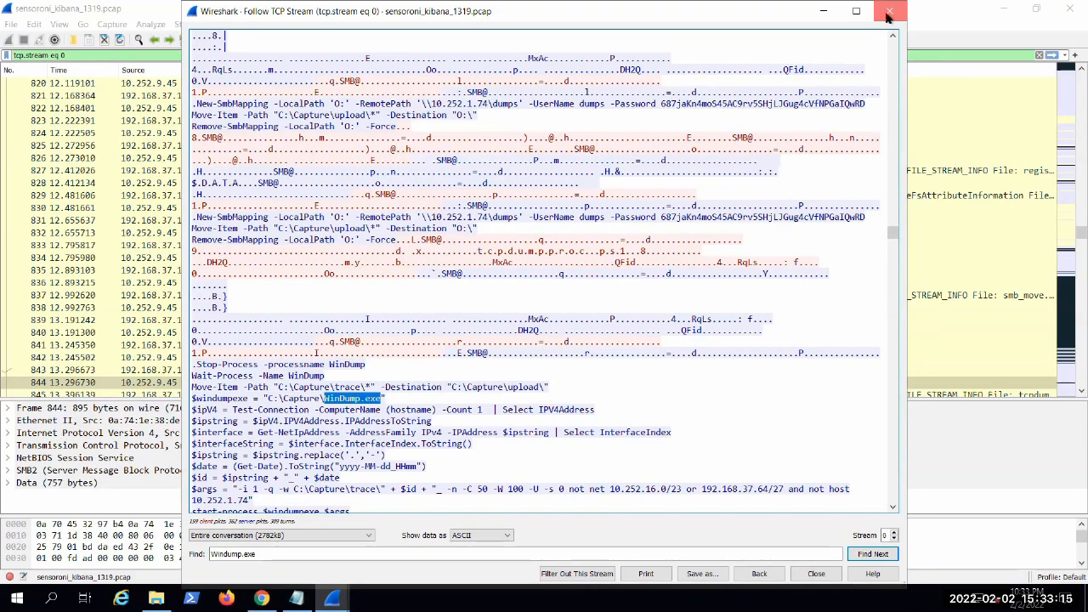
Step: Close the TCP stream and export the packet 640 WinDump.exe object from the SMB object list to disk
click(889, 11)
click(8, 25)
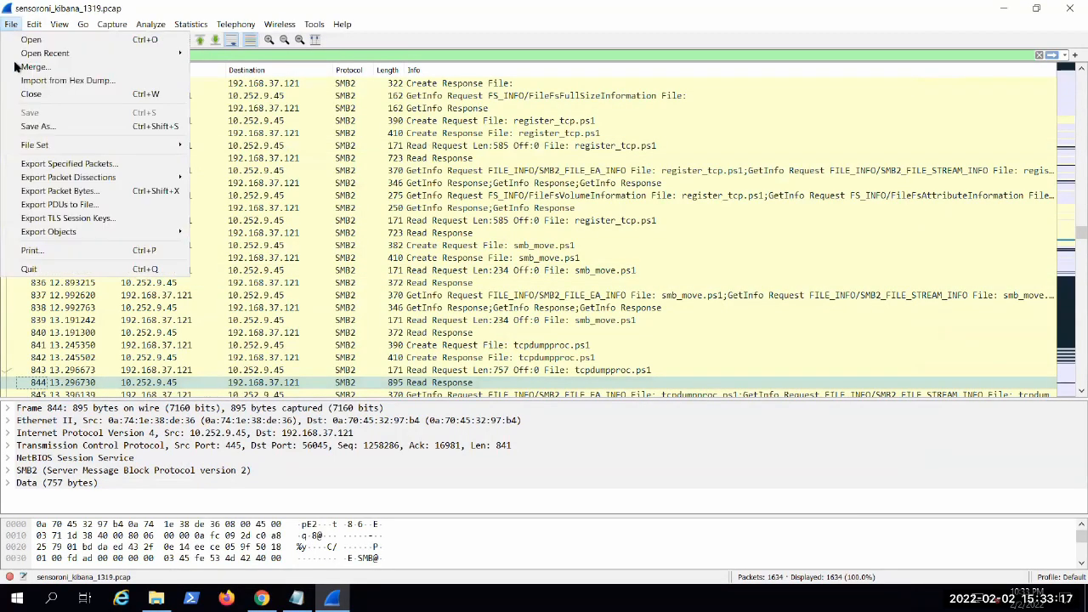
mouse_move(171, 237)
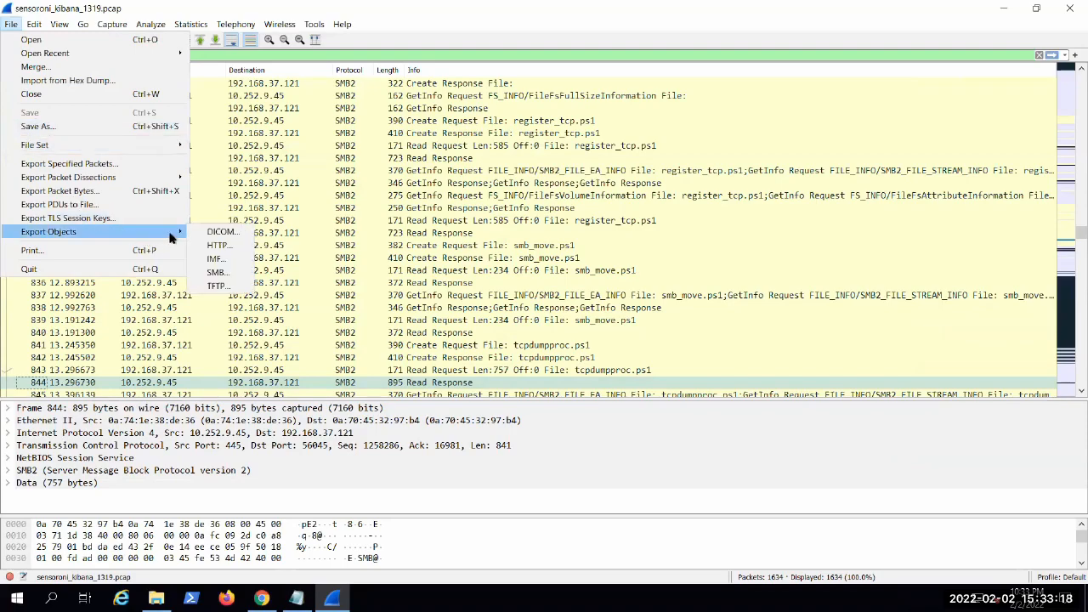
click(218, 272)
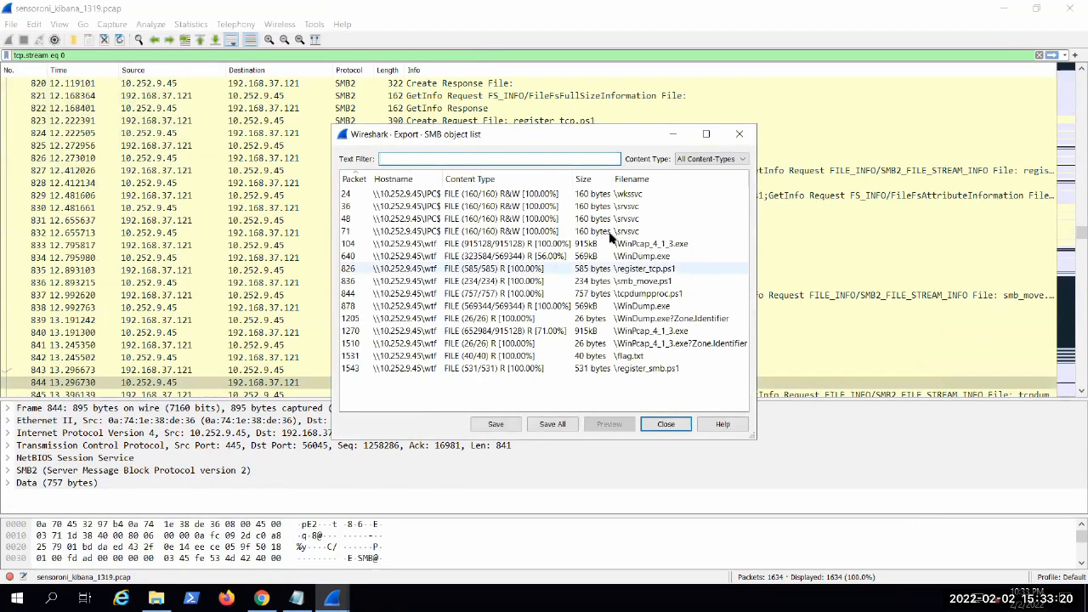
click(651, 258)
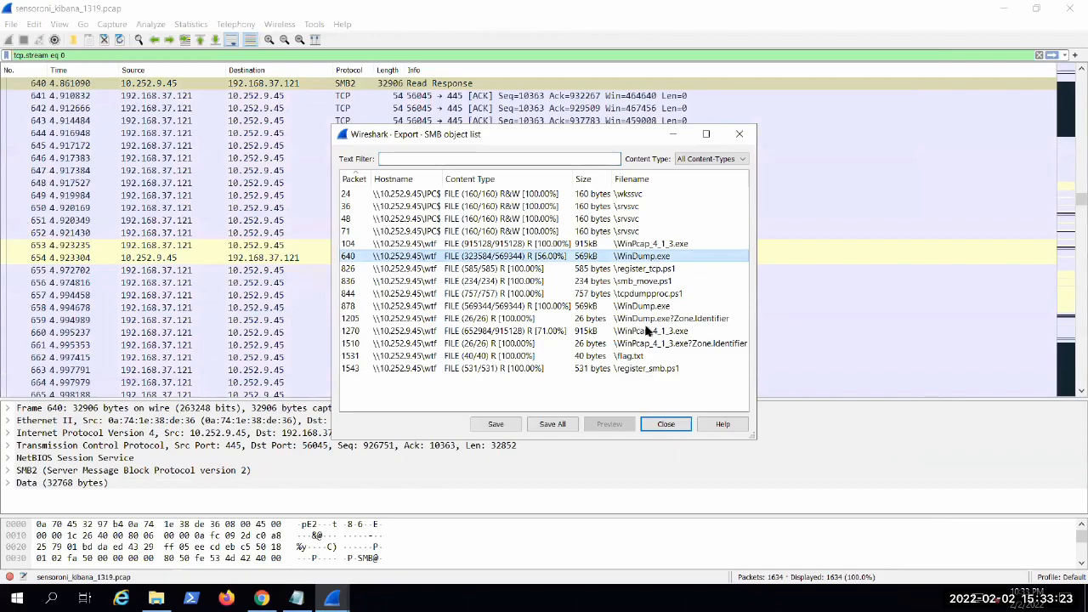
click(506, 424)
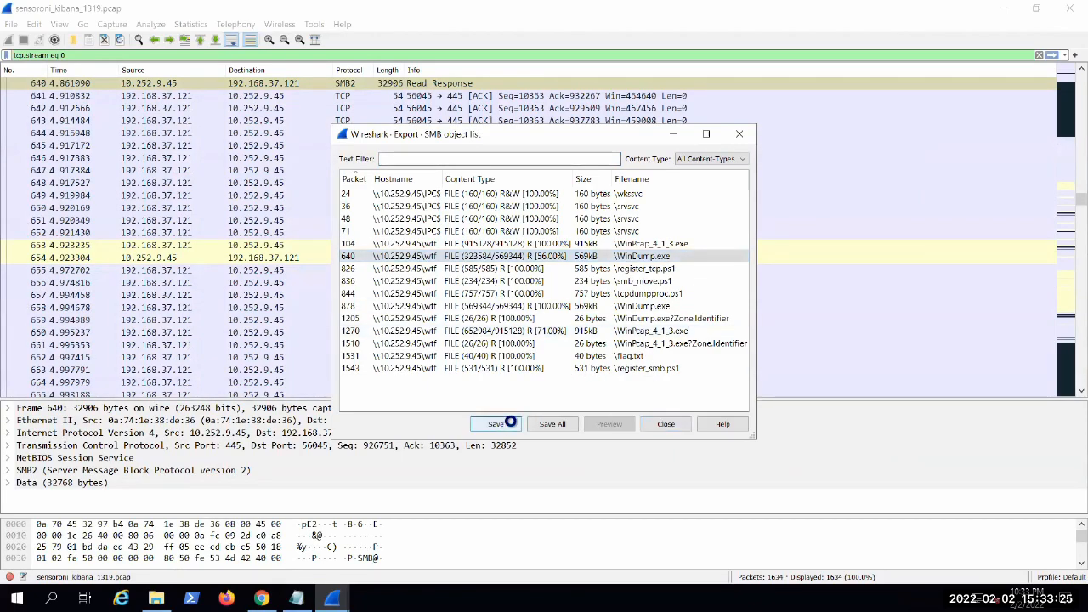
click(751, 467)
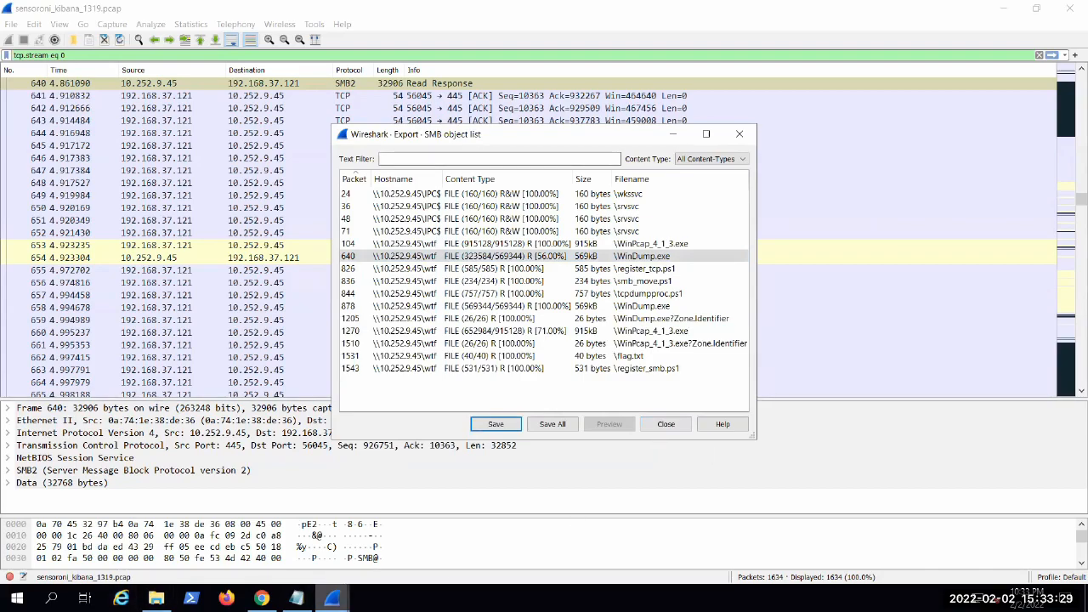
Step: Switch to VirusTotal in the browser and upload the %5cWinDump file from the Downloads folder for analysis
click(821, 11)
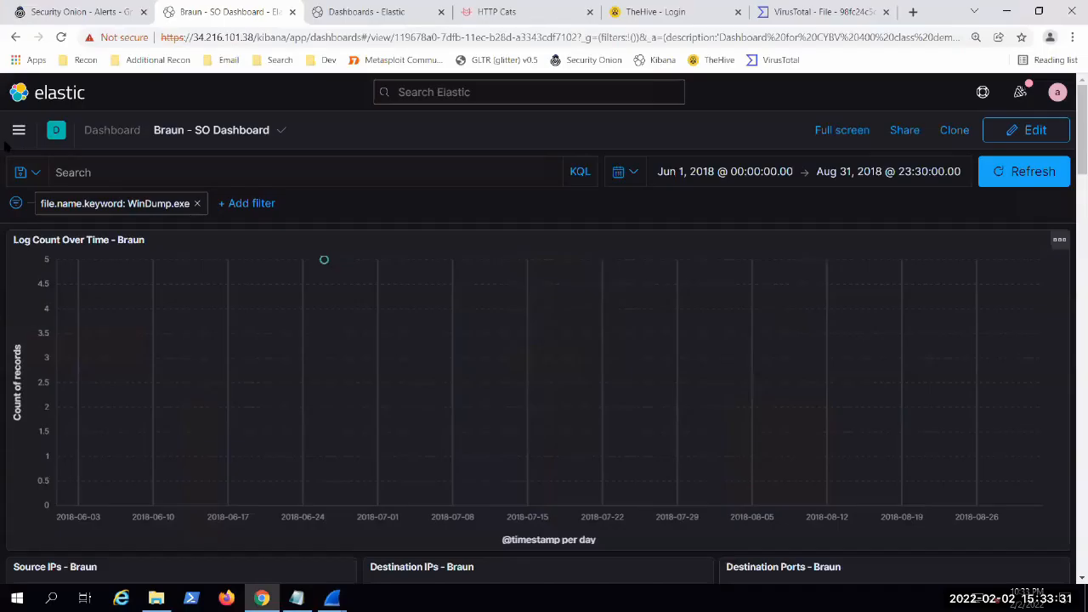
click(23, 87)
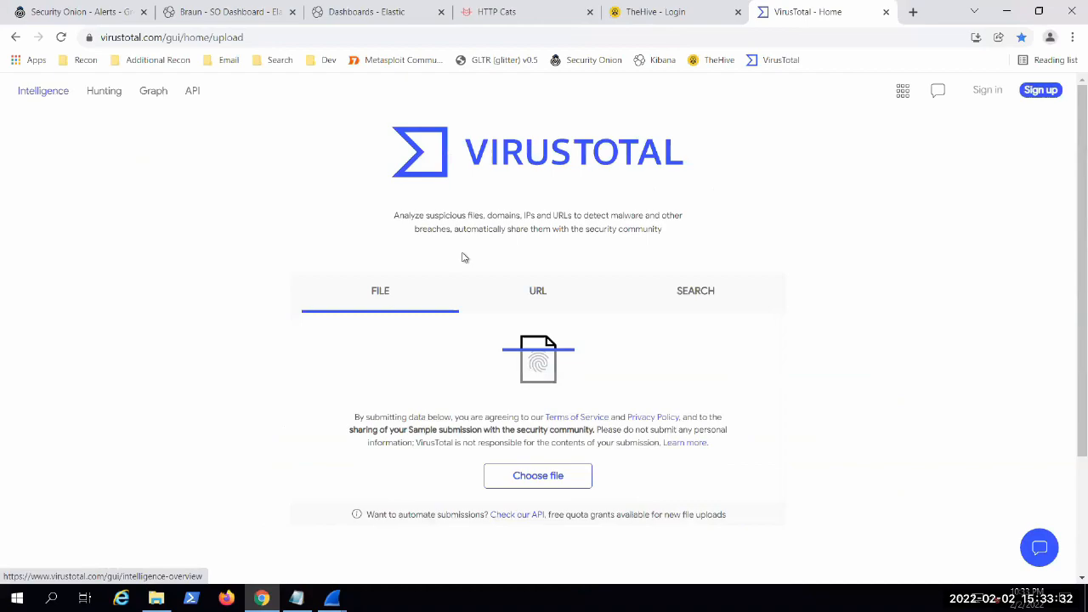
click(571, 476)
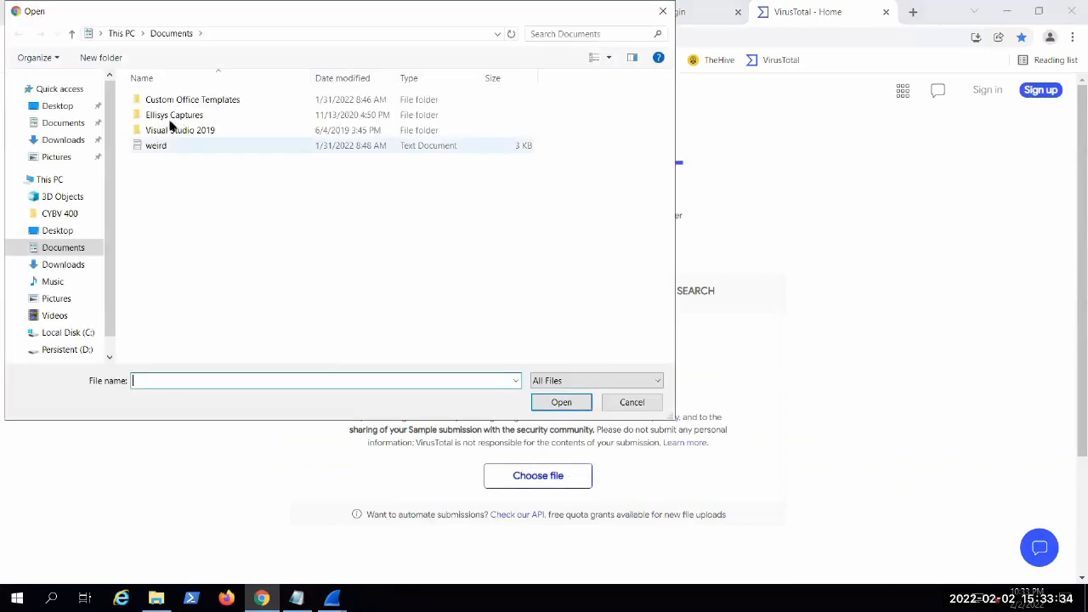
click(56, 140)
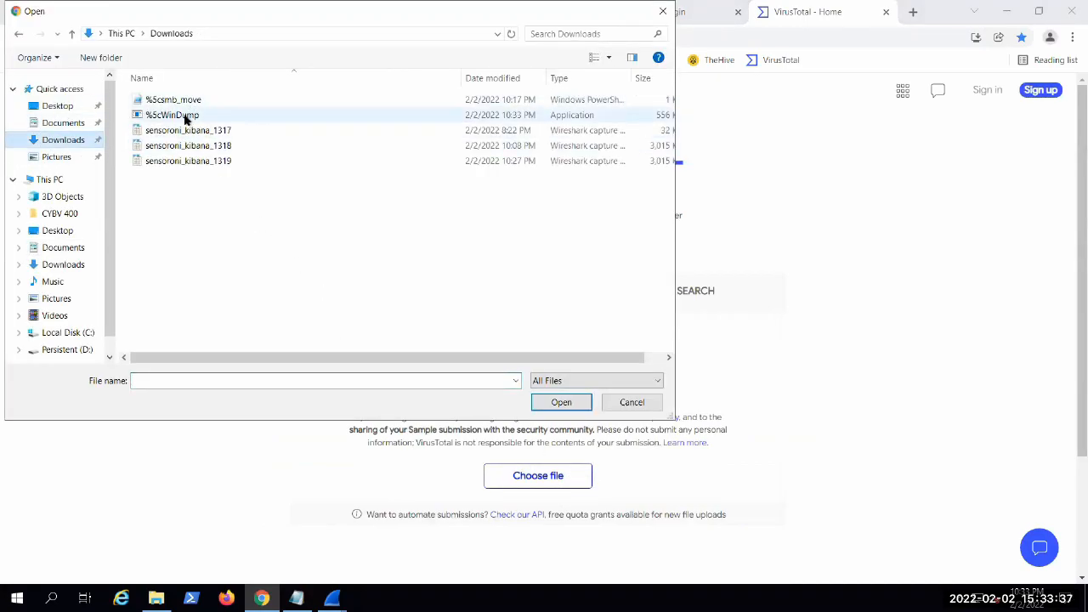
click(184, 115)
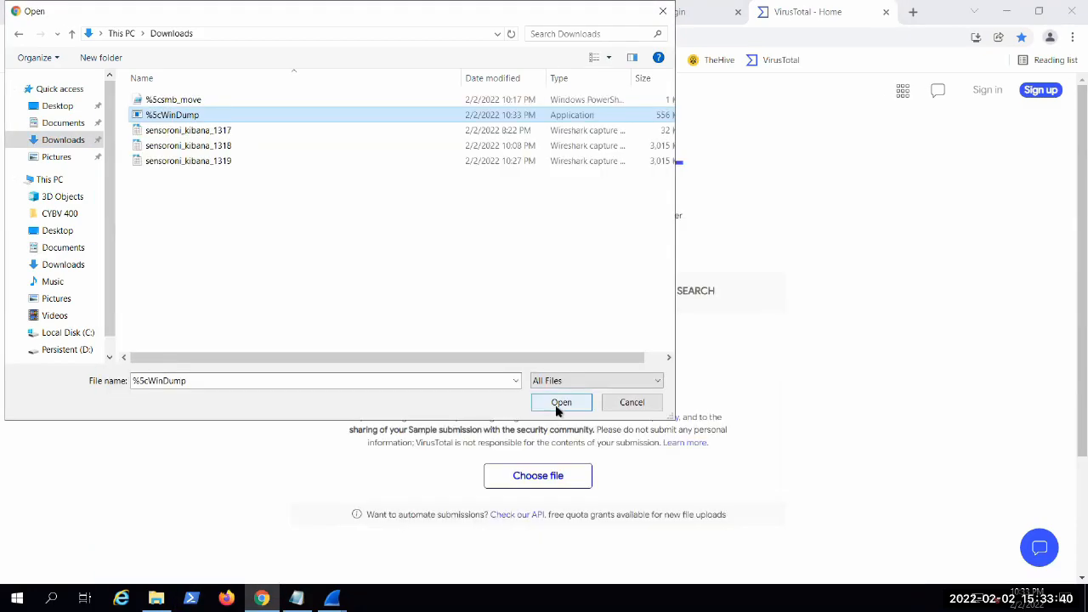
click(561, 403)
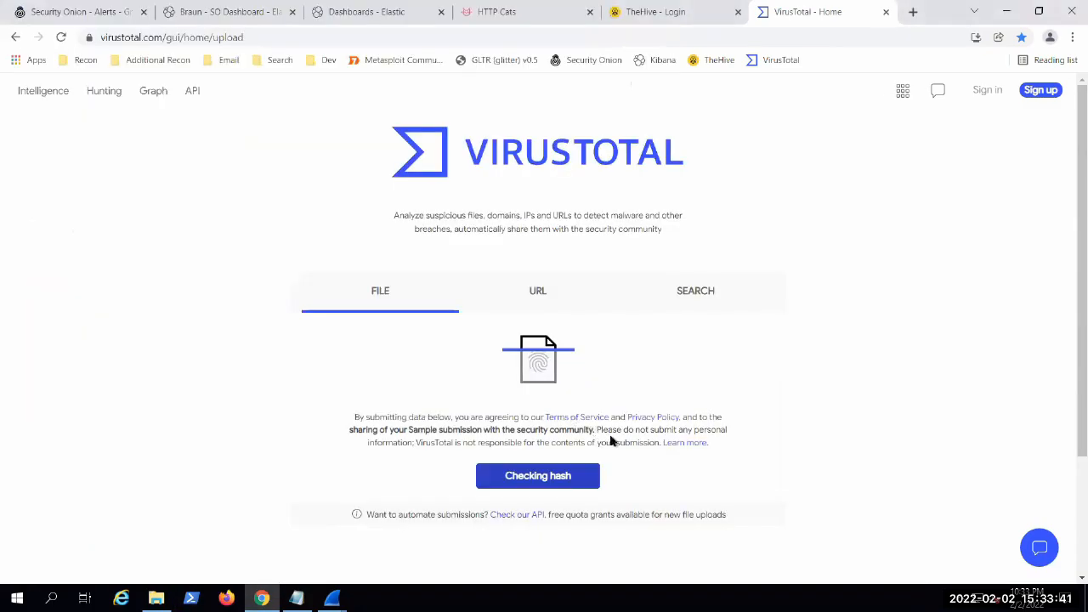
click(548, 491)
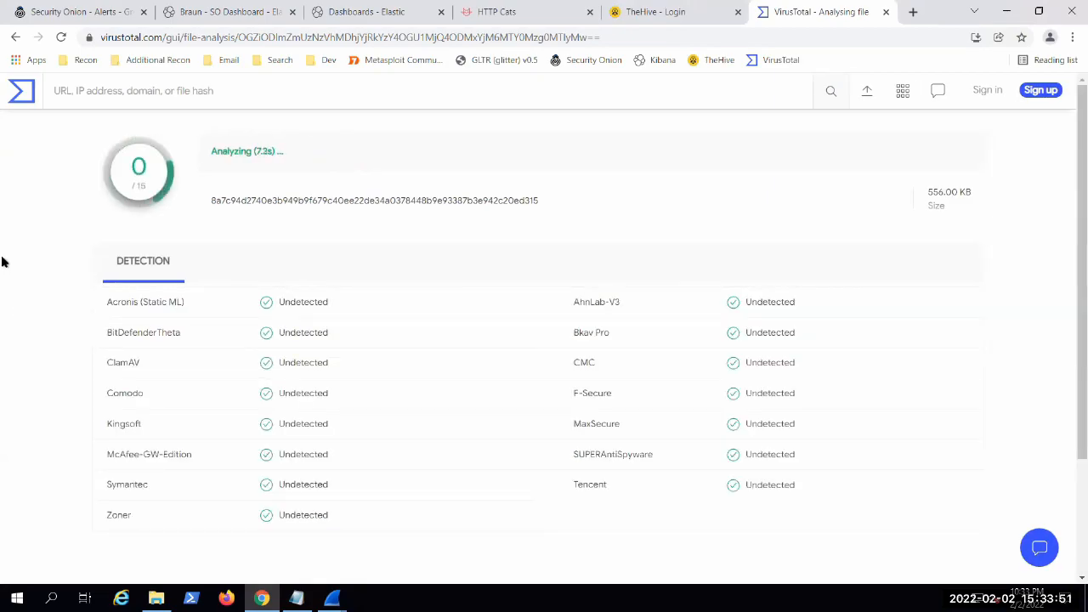
Step: Review the VirusTotal detection results, and check the file and IP tables on the Braun - SO Dashboard in Kibana
scroll(3, 289, down, 4)
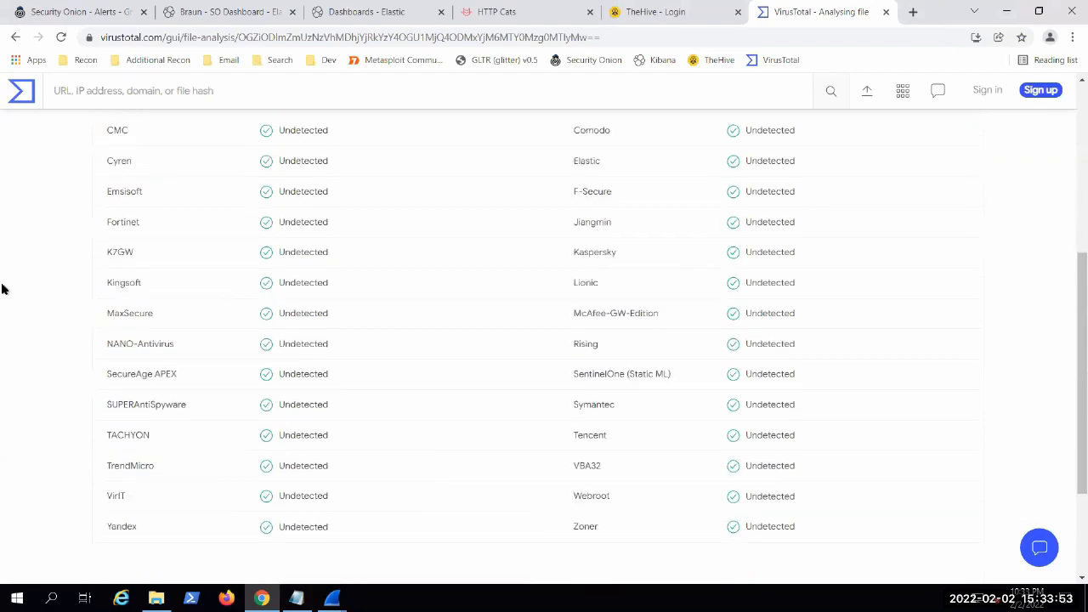
scroll(2, 289, up, 4)
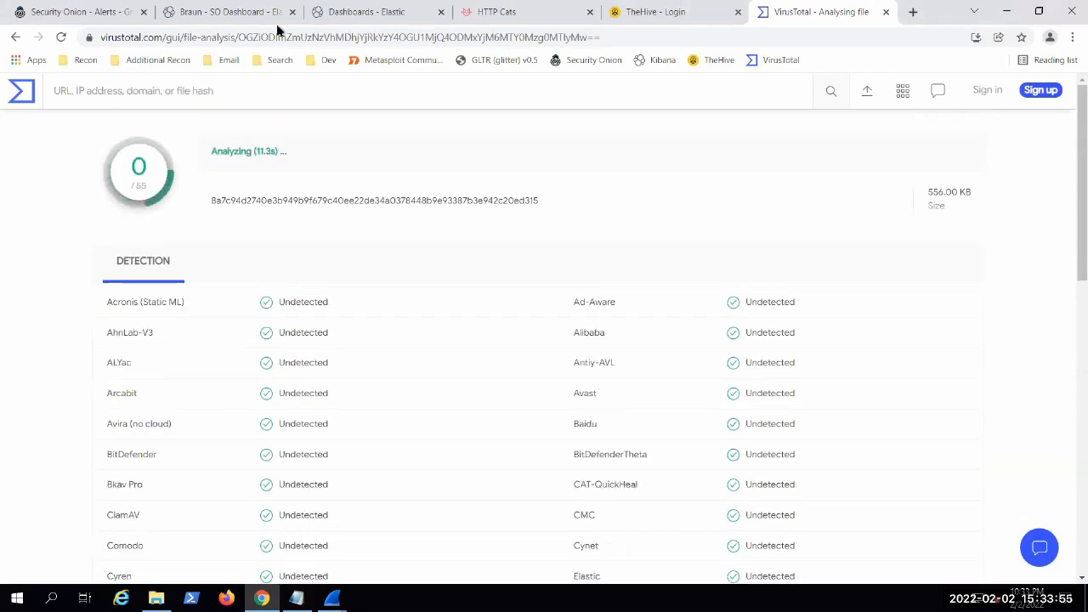
click(215, 12)
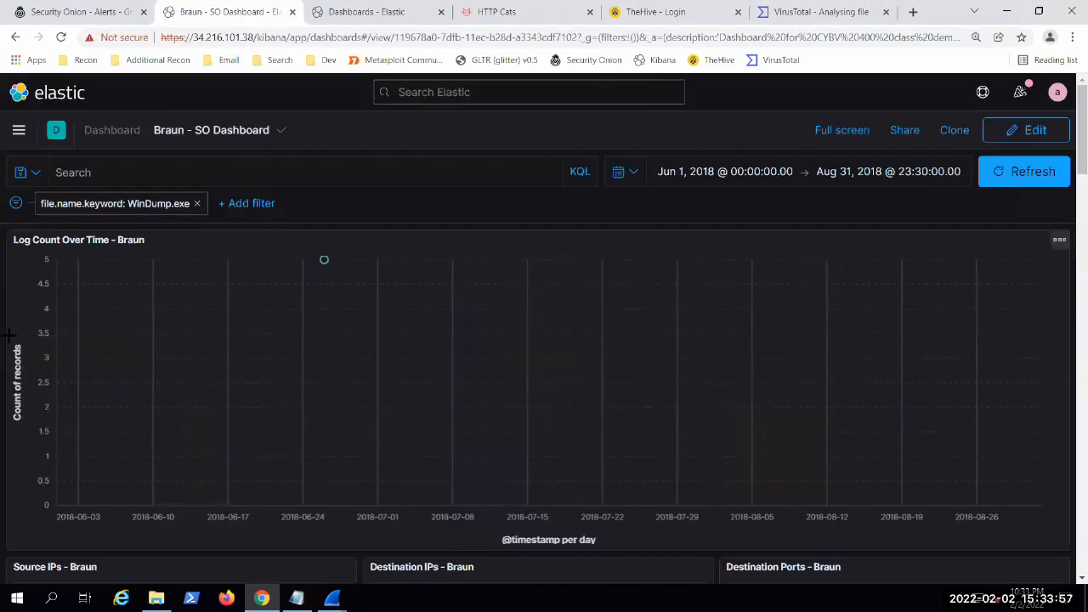
scroll(4, 345, down, 10)
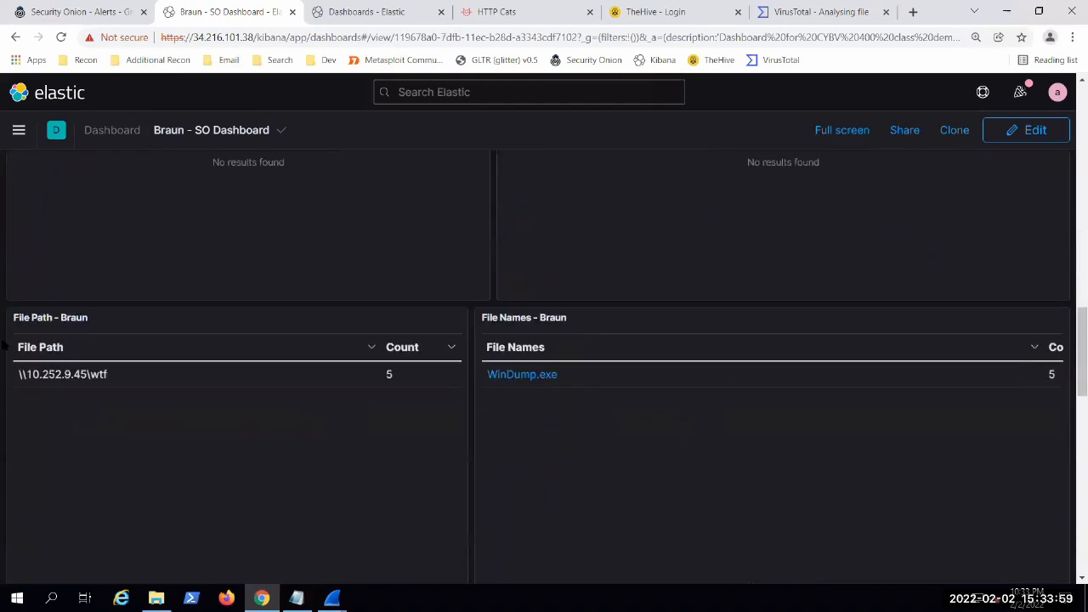
scroll(4, 340, up, 6)
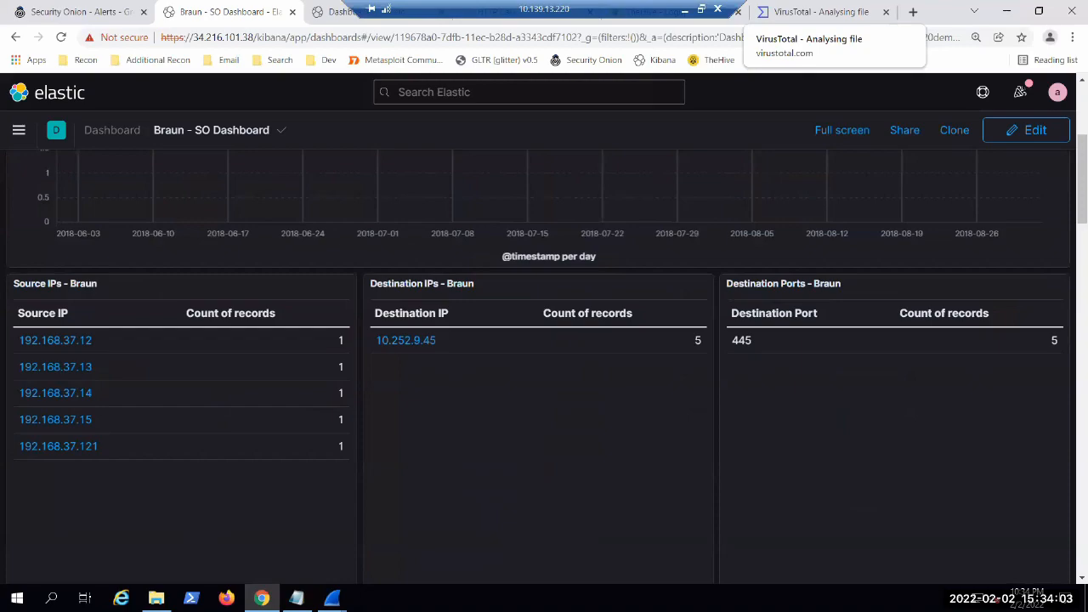
Step: Close the open Notepad window and show the Downloads folder in File Explorer
key(alt+Tab)
click(921, 61)
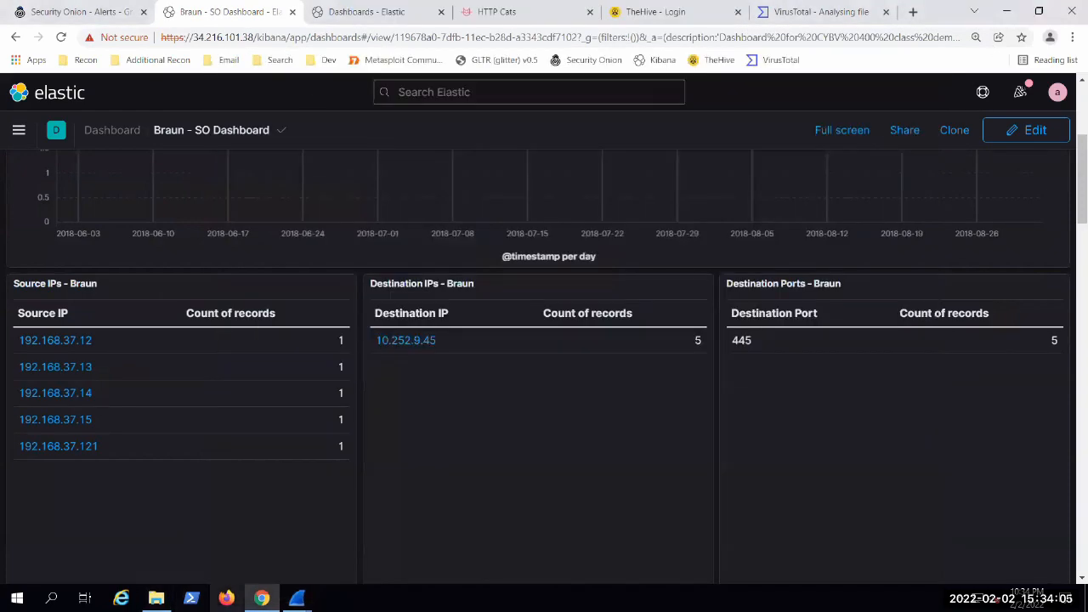
click(156, 598)
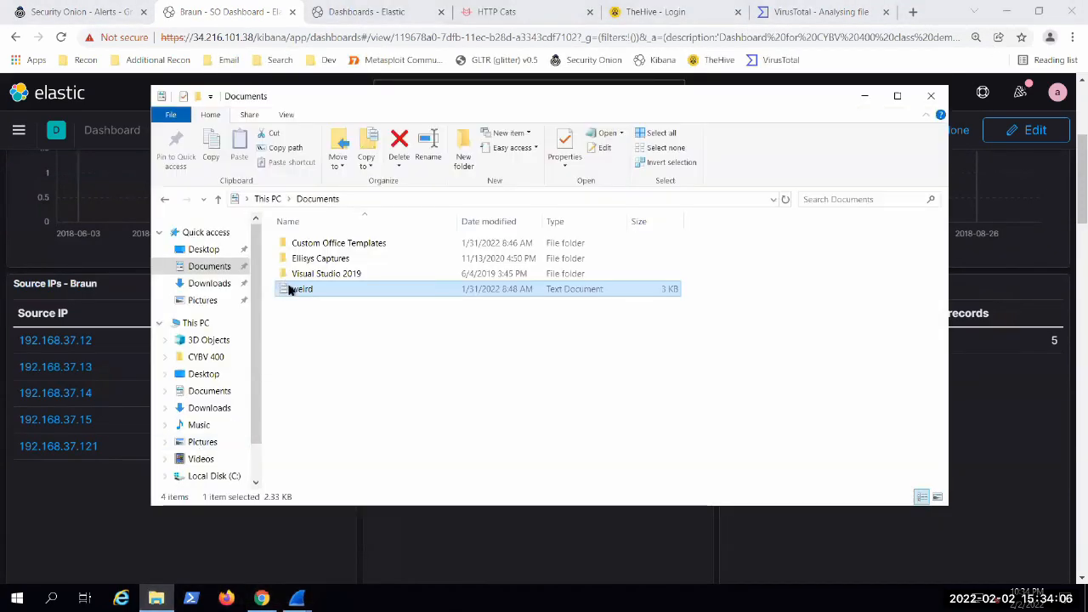
click(196, 283)
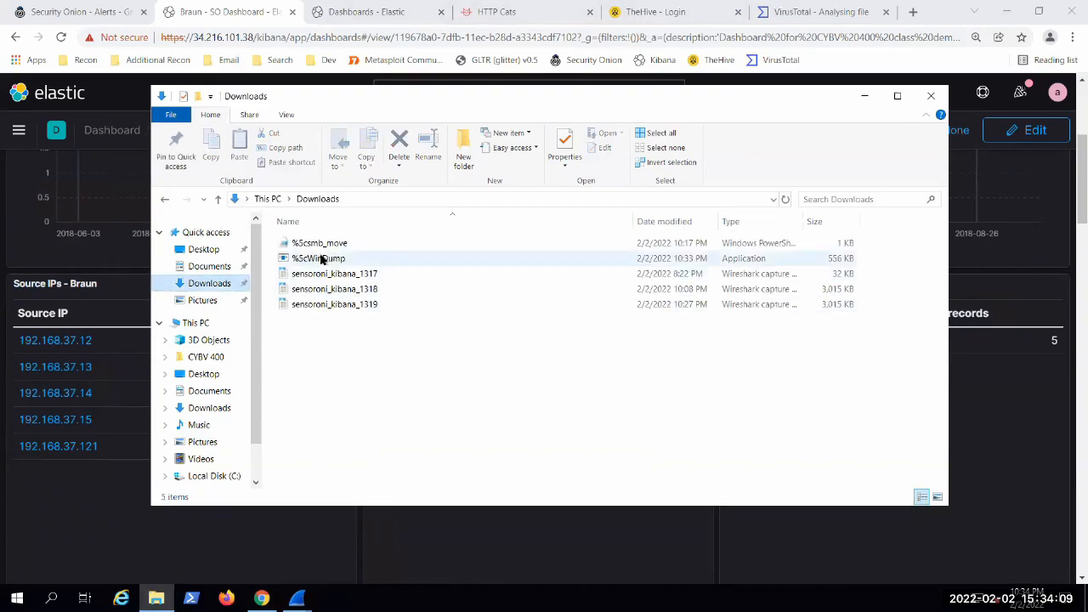
Step: Mark the %5cWinDump application in Downloads as read-only through its file properties
right_click(322, 258)
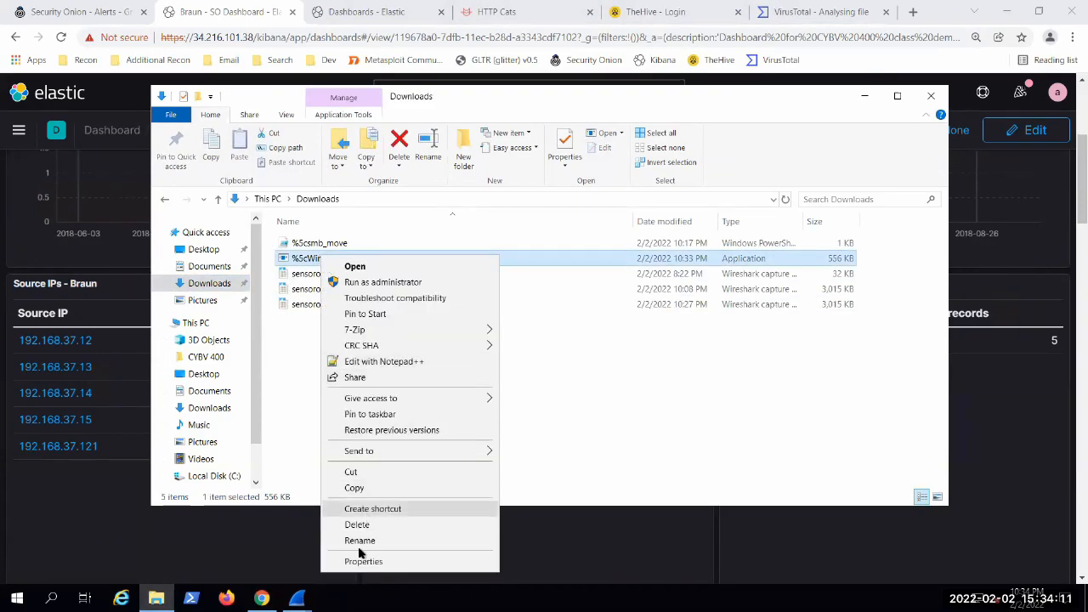
click(363, 561)
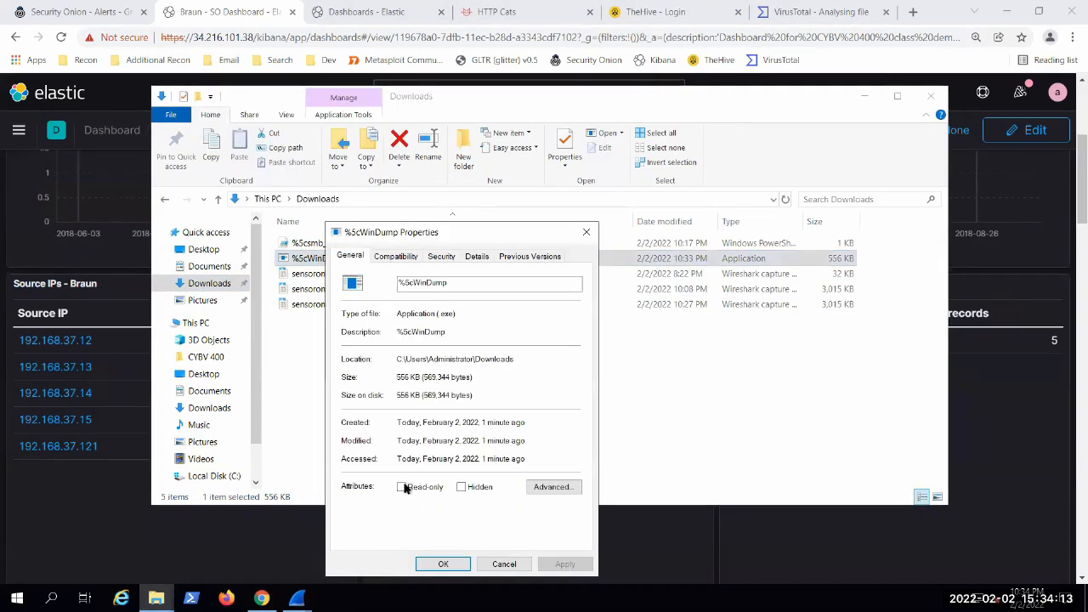
click(401, 487)
click(564, 563)
click(441, 564)
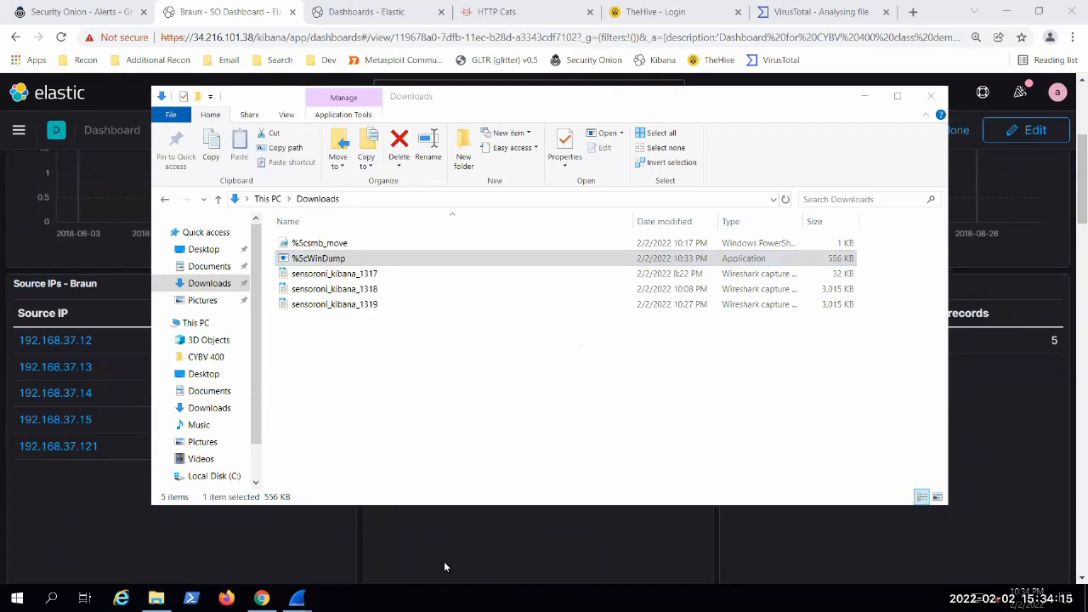
right_click(344, 257)
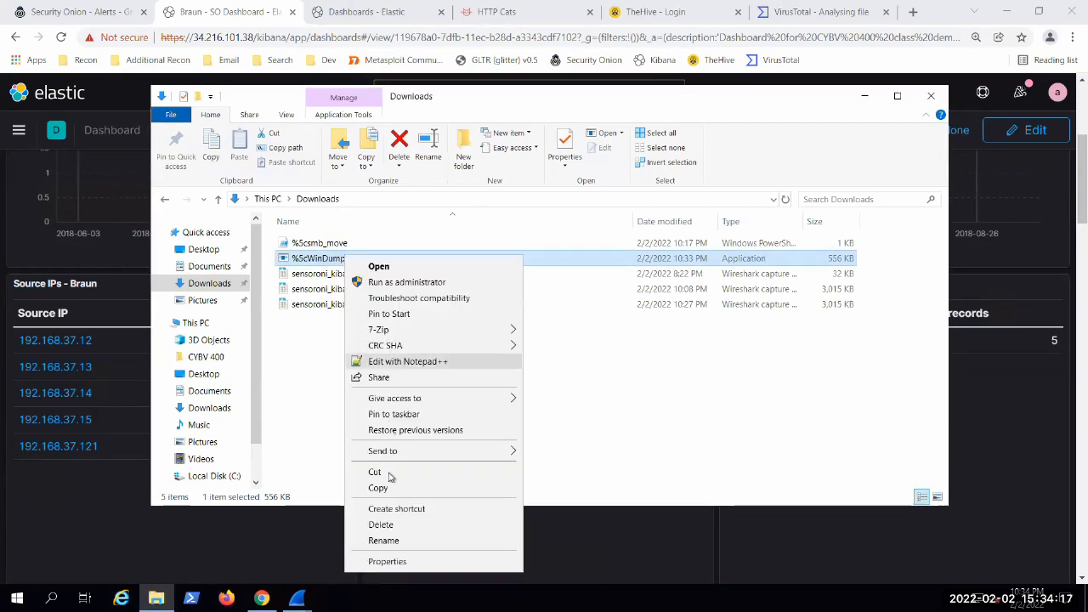
click(629, 436)
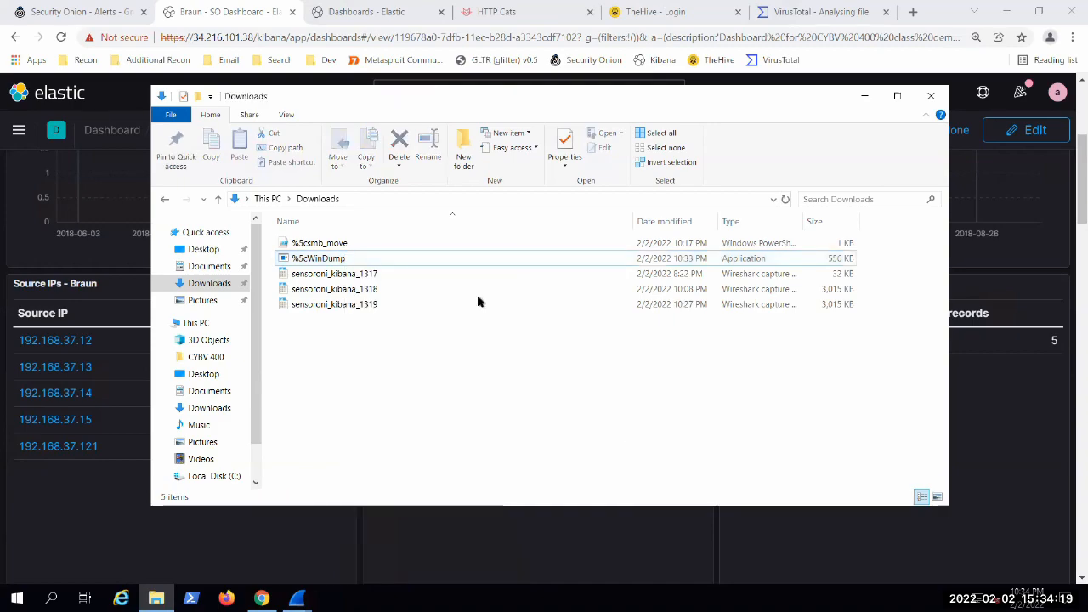
Step: Rename the %5csmb_move PowerShell script to %5csmb_move.txt and make it read-only in its file properties
right_click(327, 246)
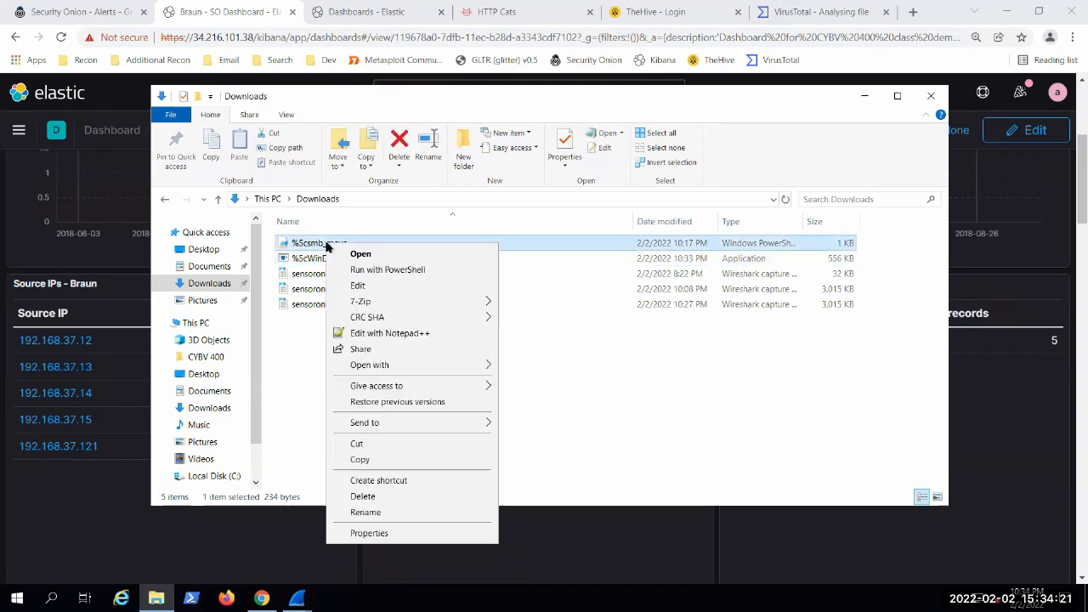
click(391, 535)
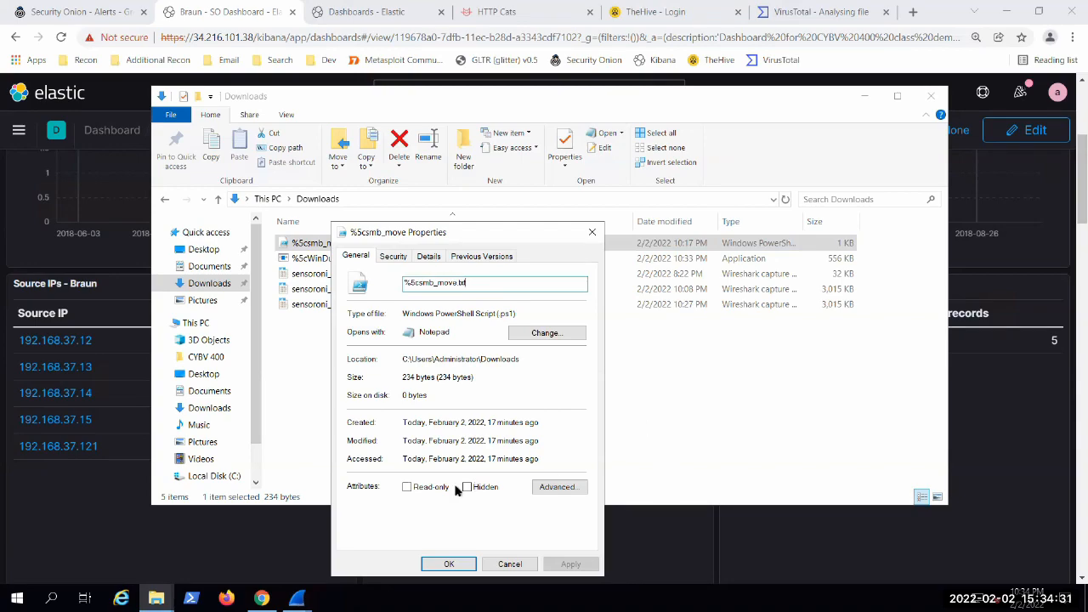
click(415, 487)
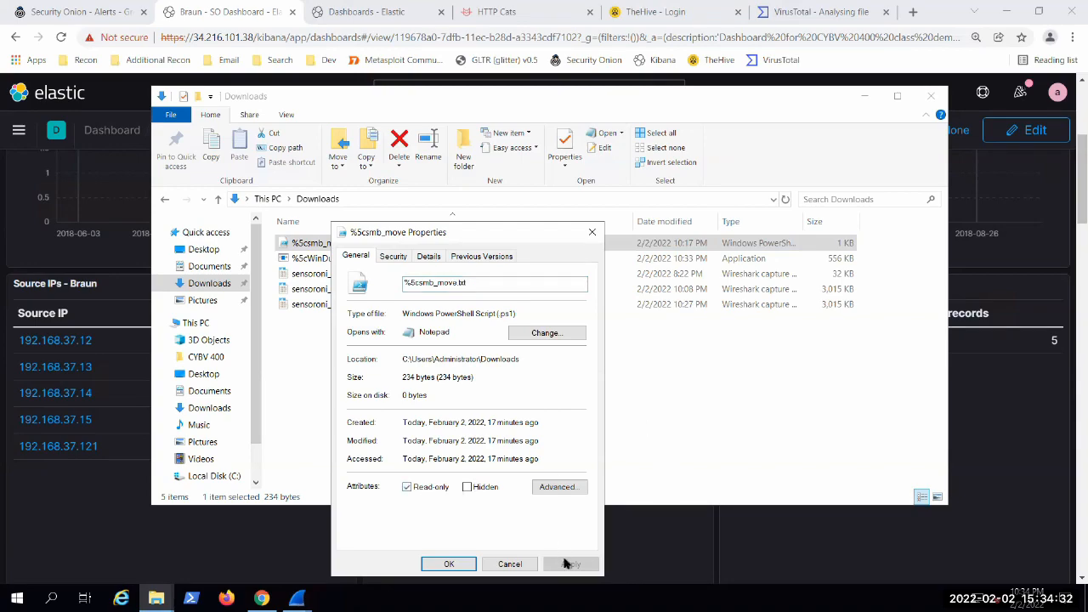
click(449, 565)
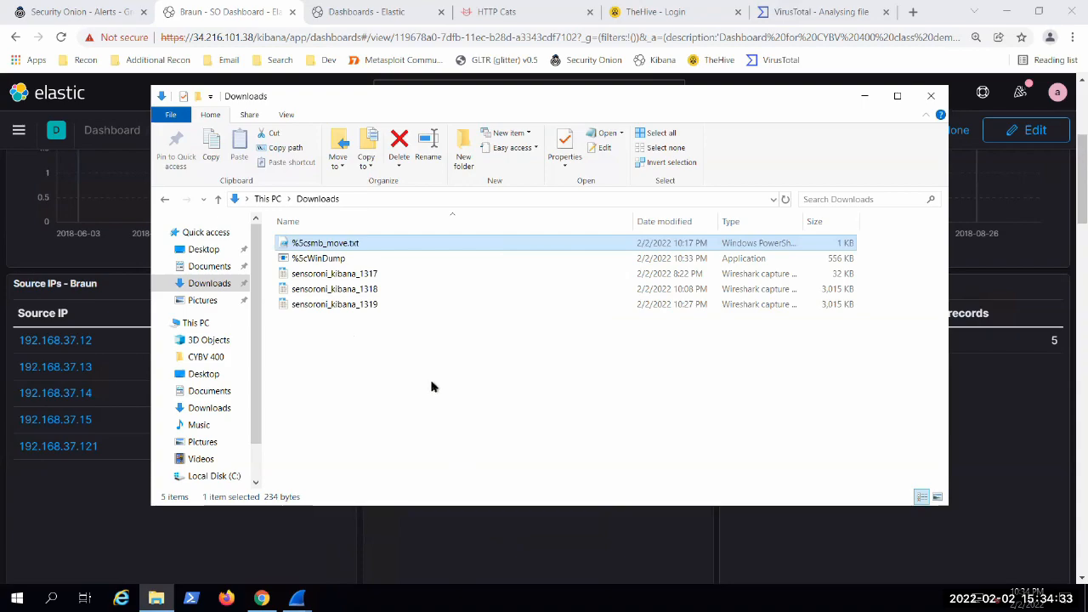
Step: Close the File Explorer window showing the Downloads folder
click(332, 255)
click(333, 245)
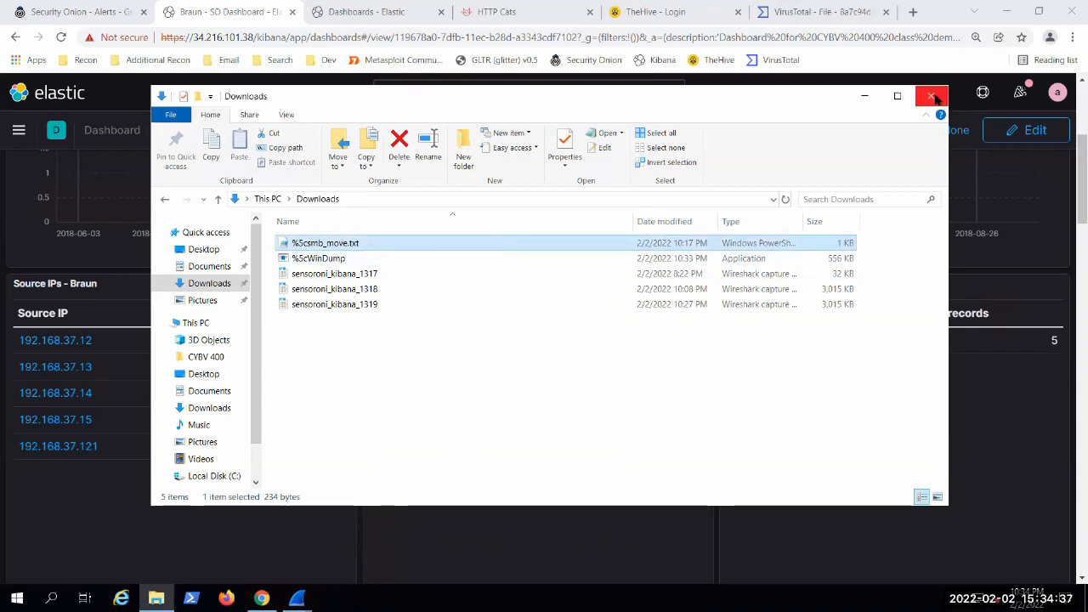
click(932, 96)
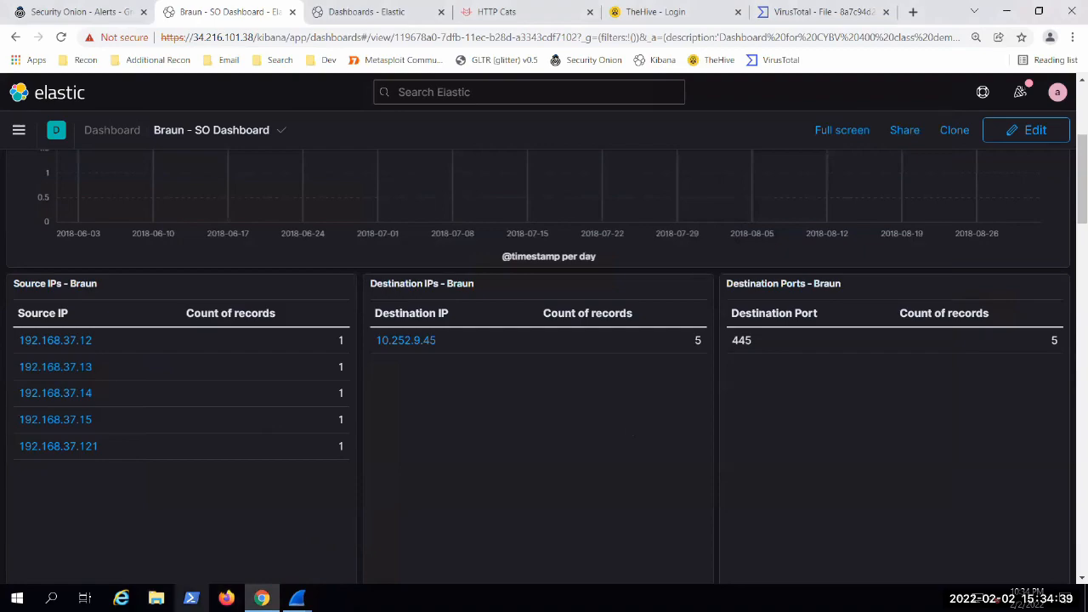
Step: Examine the Kibana dashboard's IP, port, HTTP, file path and SO Search panels while filtered on WinDump.exe
scroll(370, 531, down, 10)
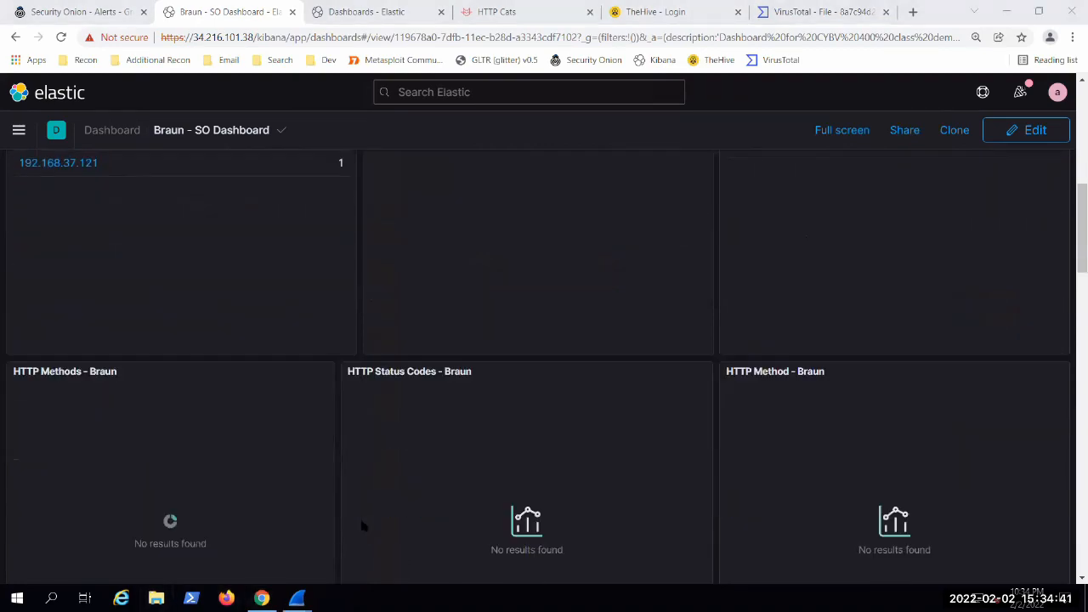
scroll(357, 520, down, 5)
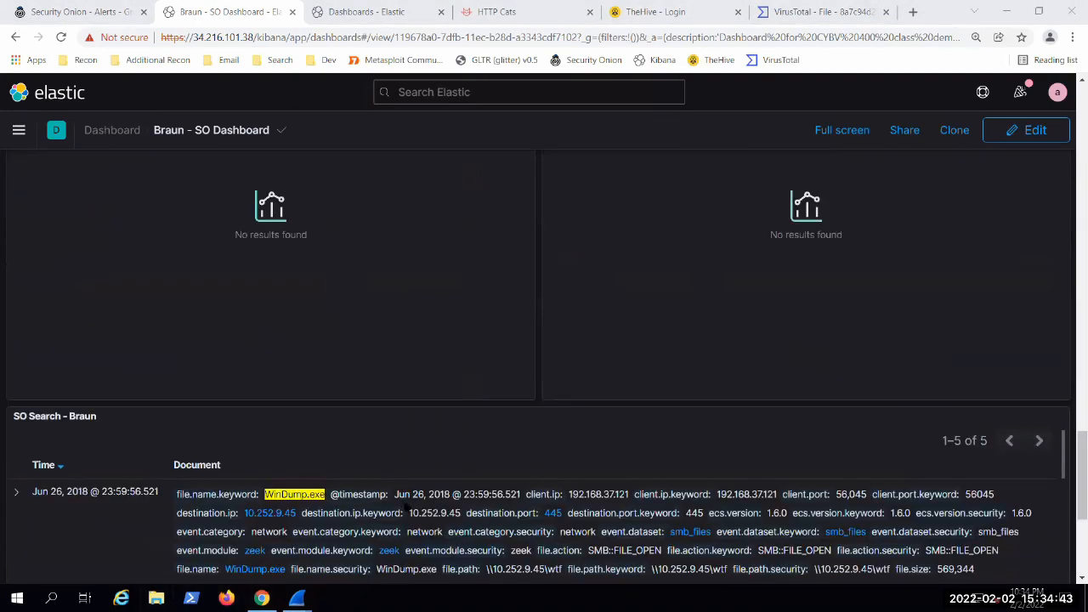
scroll(407, 508, up, 8)
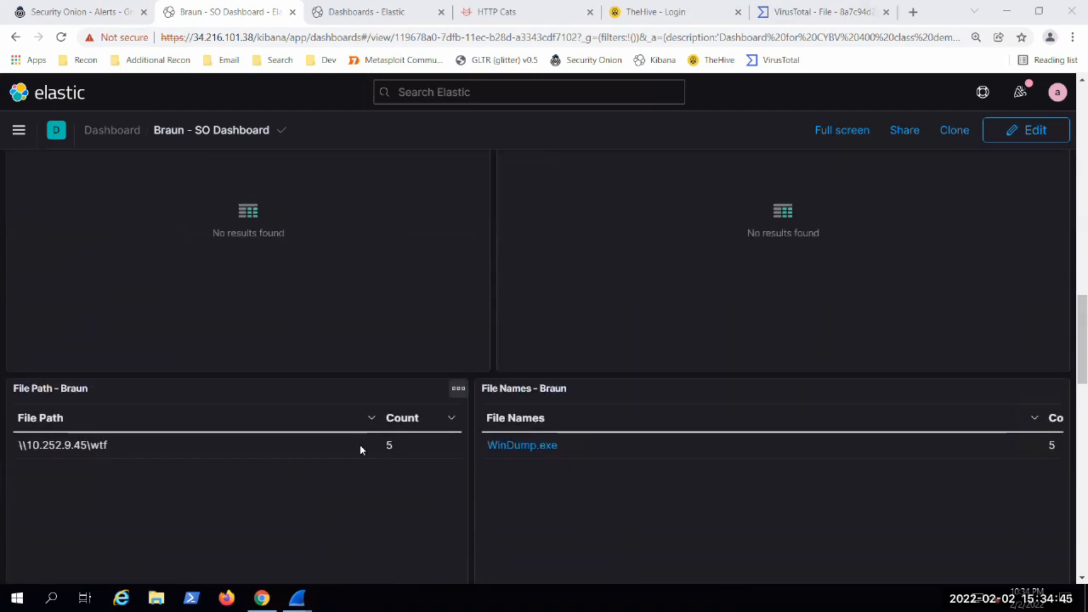
scroll(425, 255, up, 10)
scroll(484, 307, up, 5)
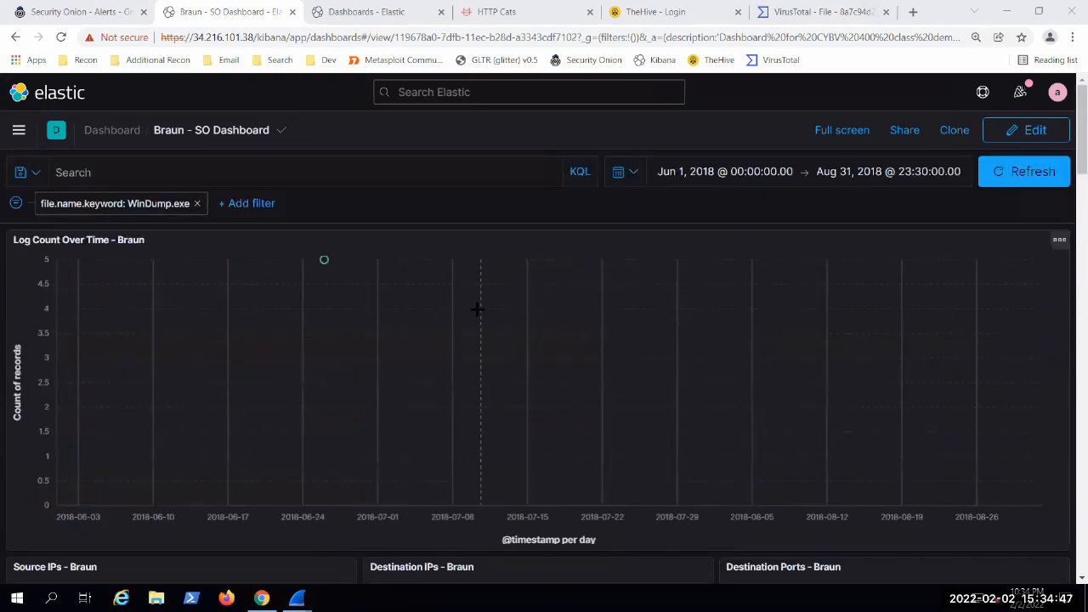
scroll(450, 280, down, 7)
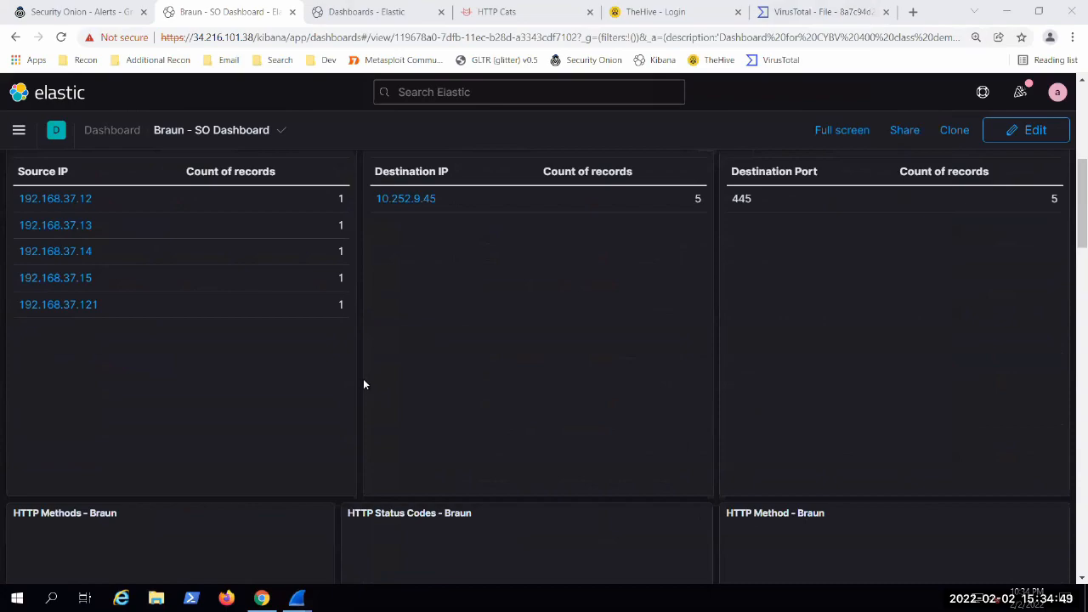
scroll(327, 378, down, 7)
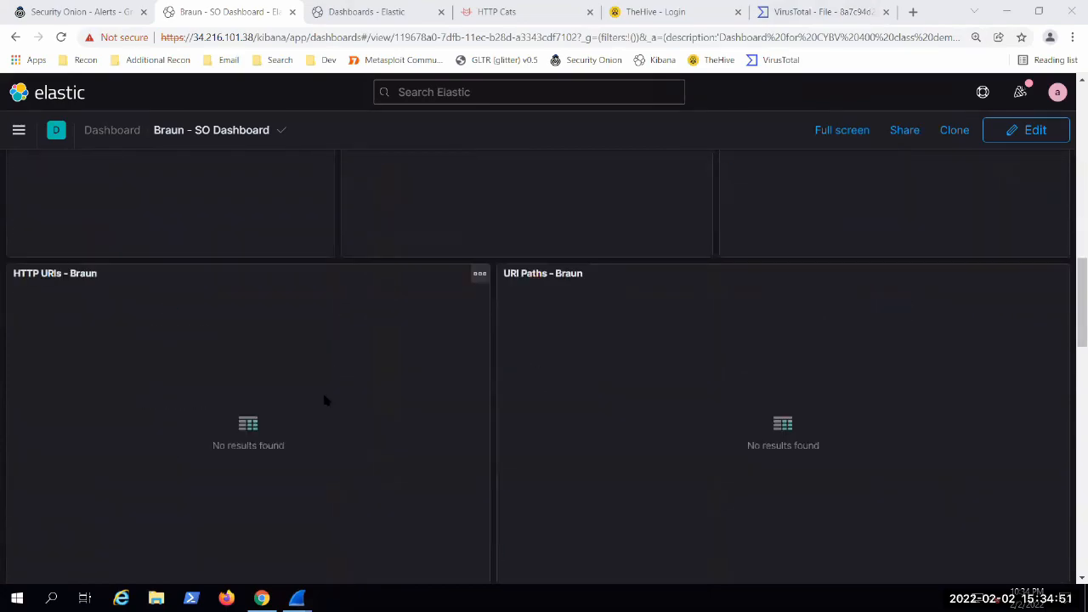
scroll(401, 329, down, 3)
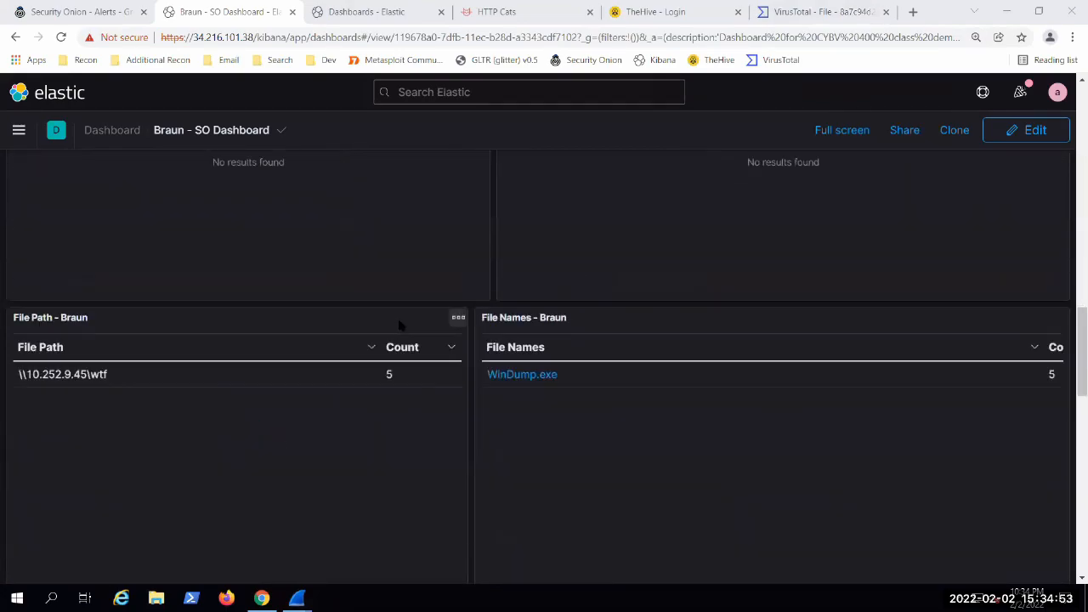
scroll(469, 320, down, 3)
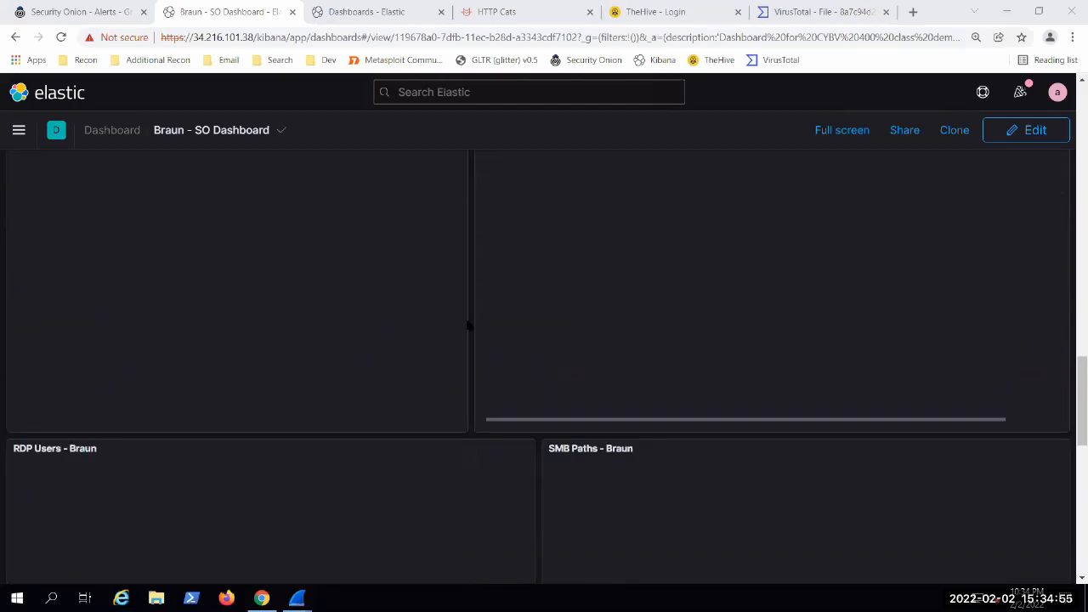
Step: Remove the file.name.keyword: WinDump.exe filter from the dashboard
scroll(471, 357, up, 3)
scroll(478, 425, up, 6)
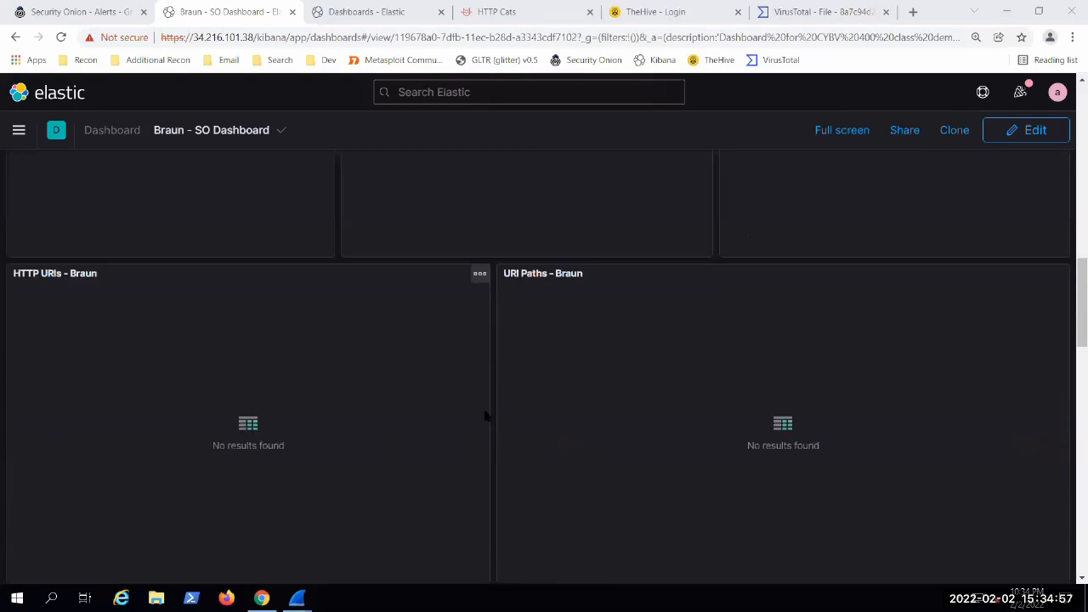
scroll(469, 417, up, 8)
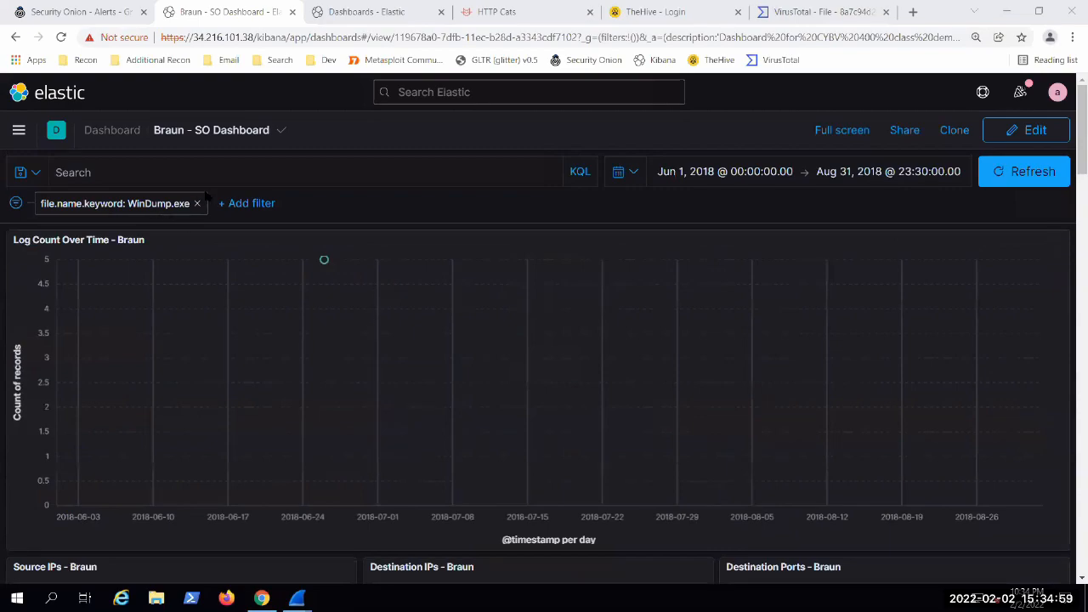
click(198, 204)
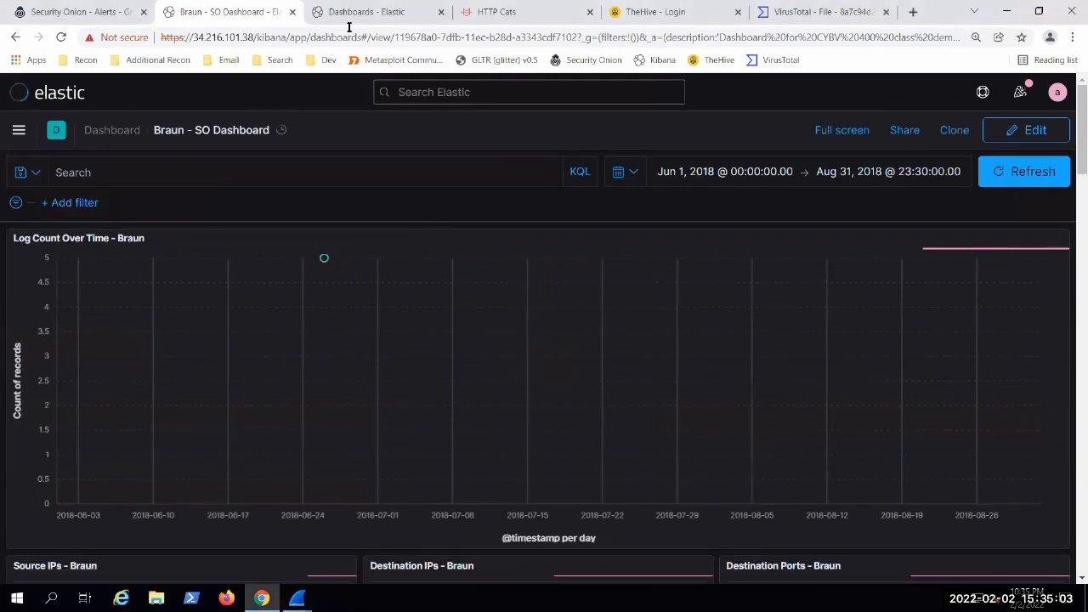
Step: Switch to the VirusTotal report for WinDump.exe and review the security vendors' detection results
click(822, 11)
scroll(229, 450, down, 4)
scroll(229, 449, up, 4)
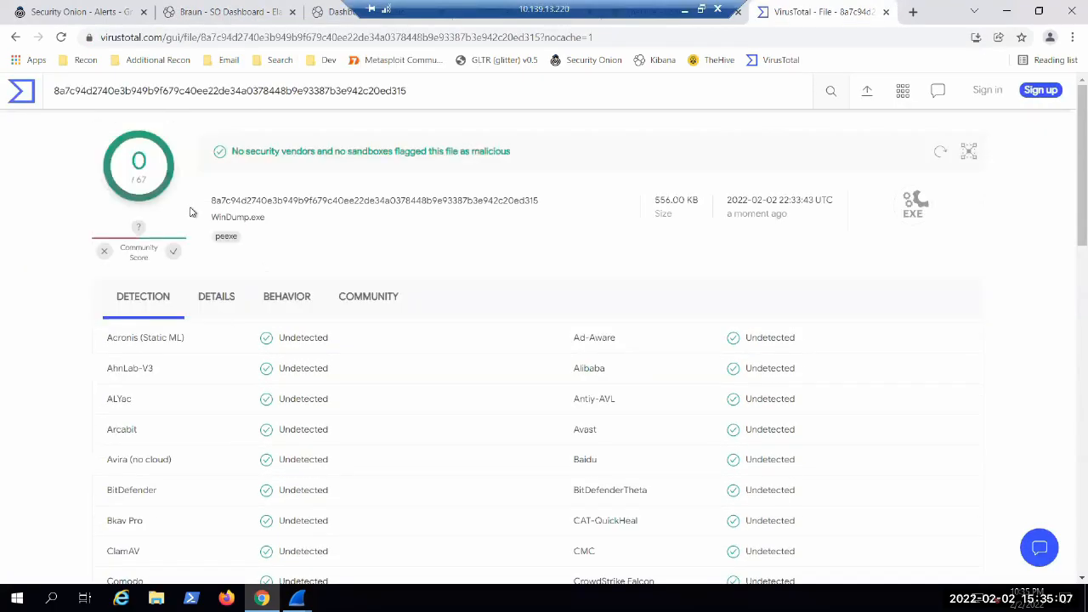
scroll(1066, 221, down, 3)
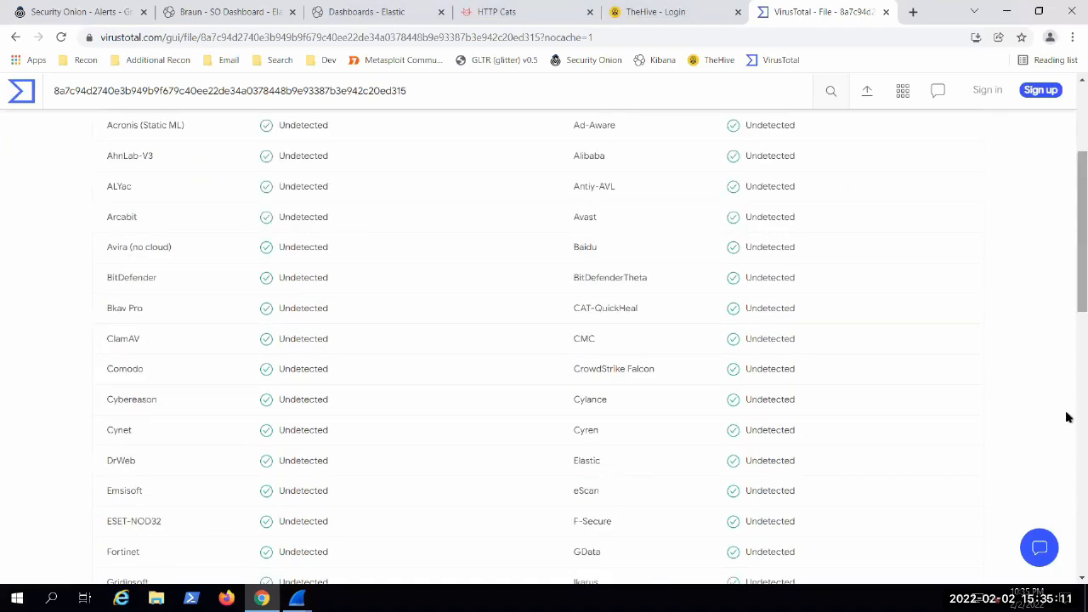
scroll(1067, 417, down, 12)
scroll(226, 334, up, 12)
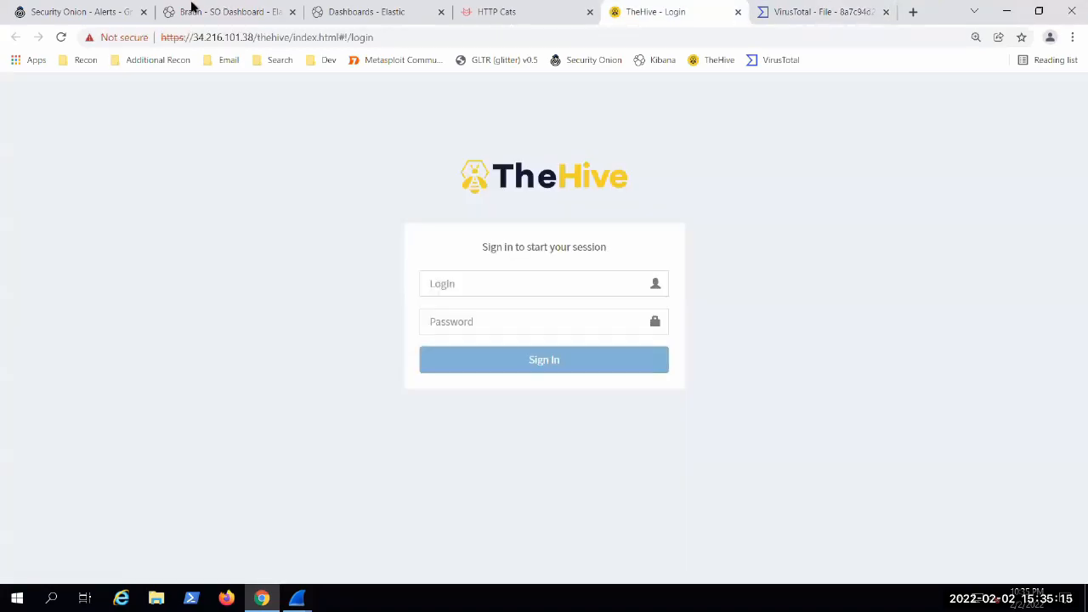
Step: Return to the Kibana dashboard and look over its unfiltered log count, HTTP and IP panels
click(194, 7)
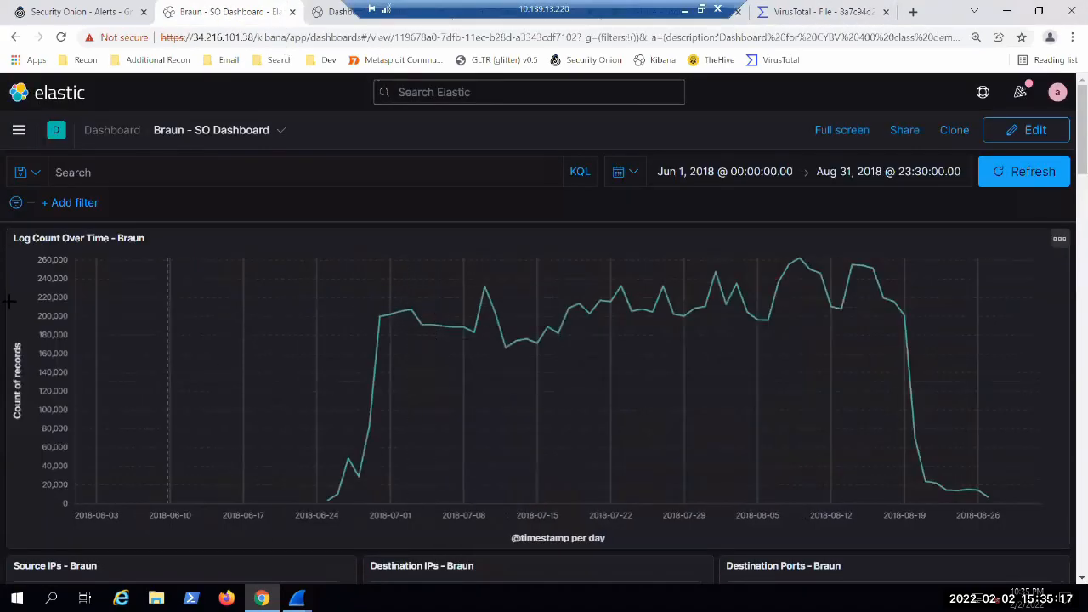
scroll(4, 299, down, 10)
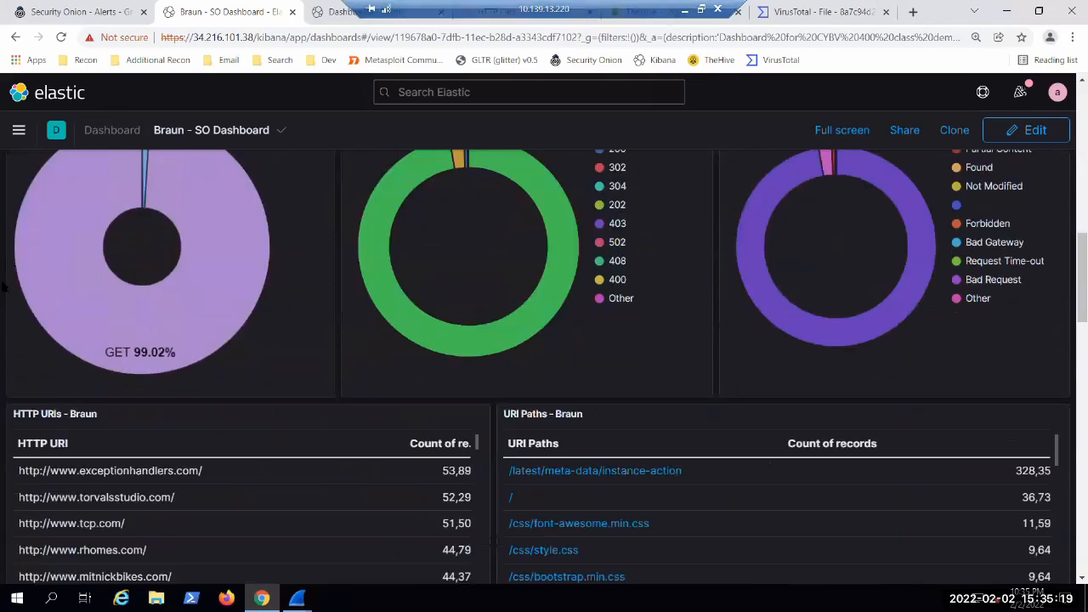
scroll(4, 321, up, 5)
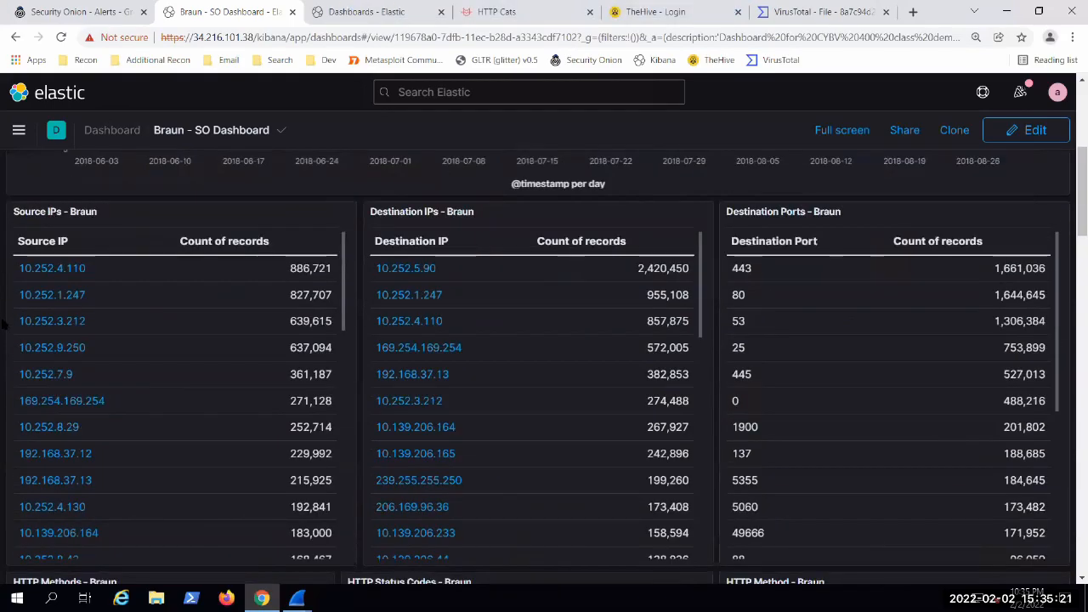
Step: View the sandbox behavior report for WinDump.exe in VirusTotal
click(799, 15)
click(289, 297)
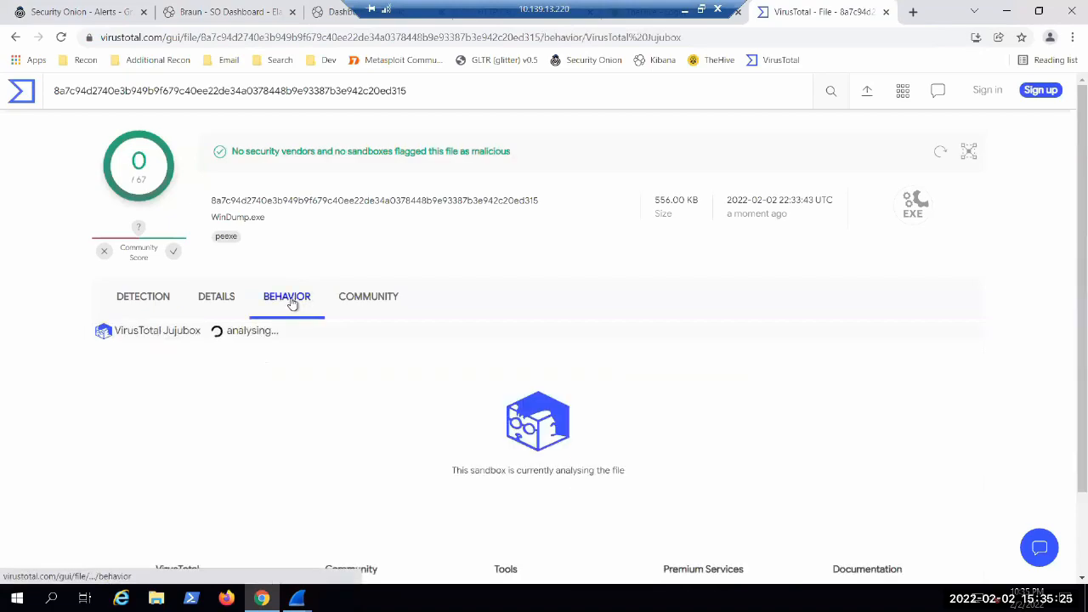
scroll(46, 404, down, 1)
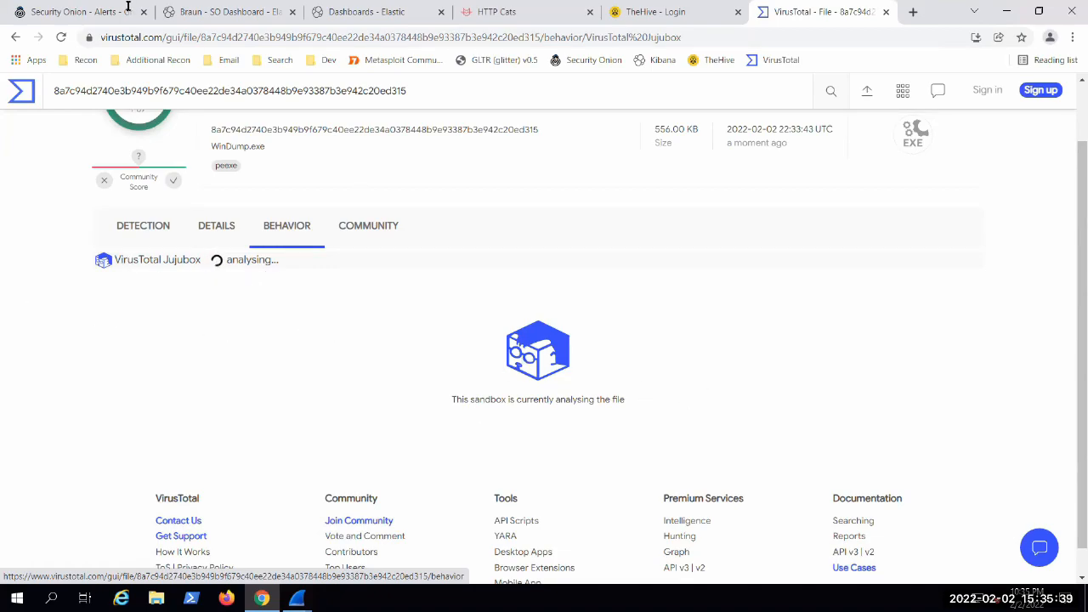
Step: Browse the Kibana dashboard's File Names table to page 4 and filter on apps\Comae-Toolkit-Light-3.0.20180528.1\README.txt
click(226, 12)
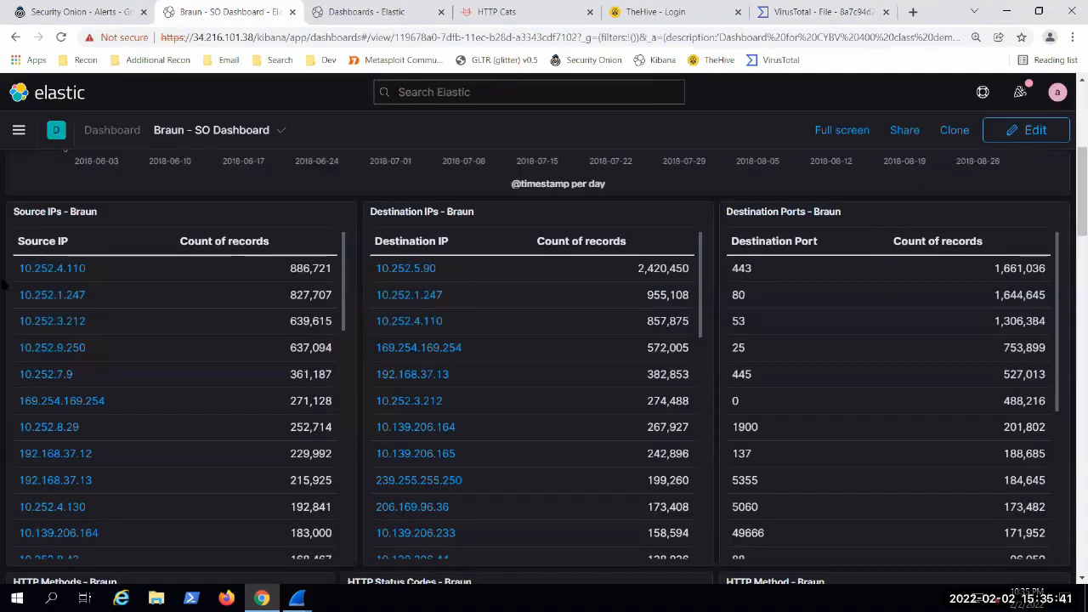
scroll(4, 272, down, 11)
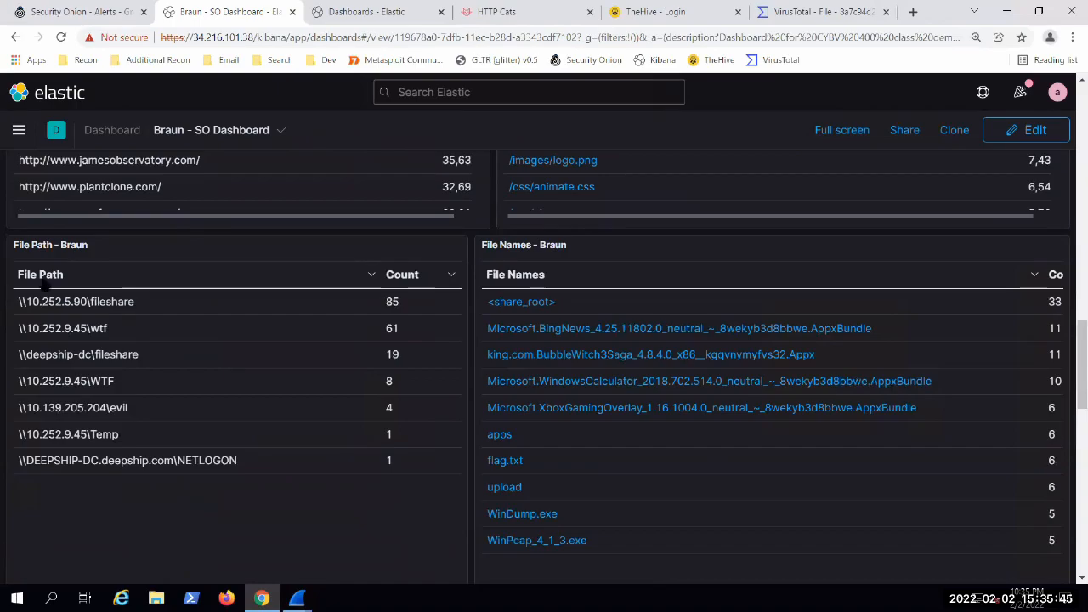
scroll(4, 317, down, 2)
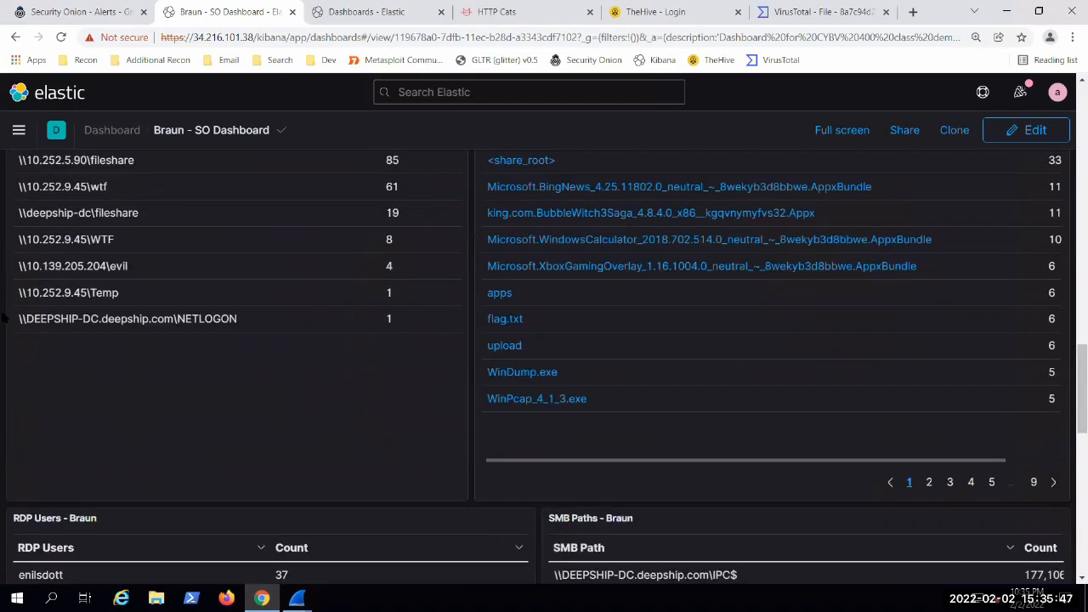
scroll(4, 317, down, 2)
scroll(4, 317, up, 3)
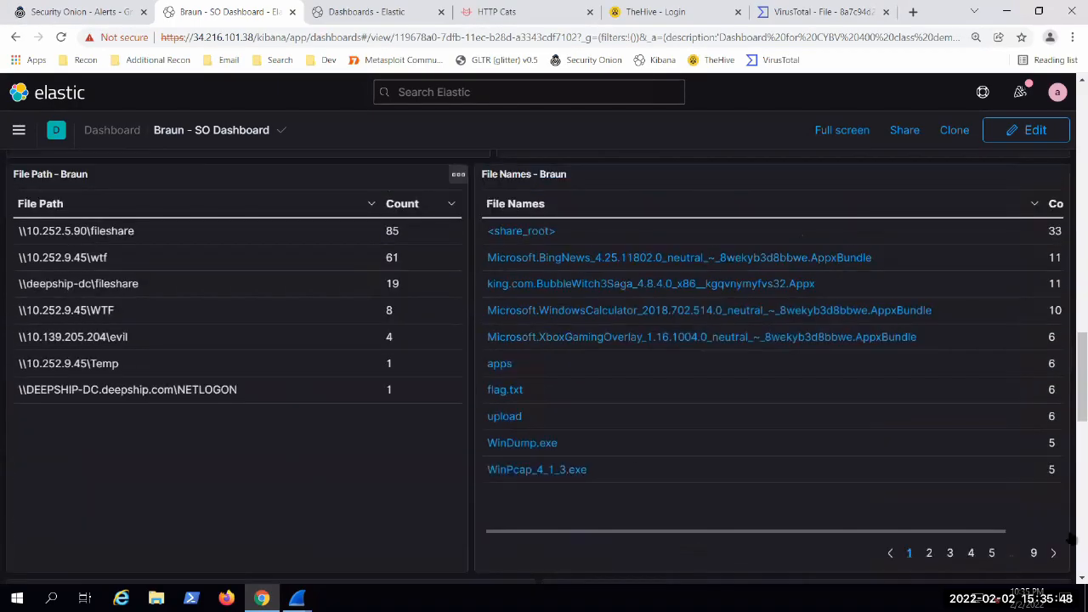
click(929, 553)
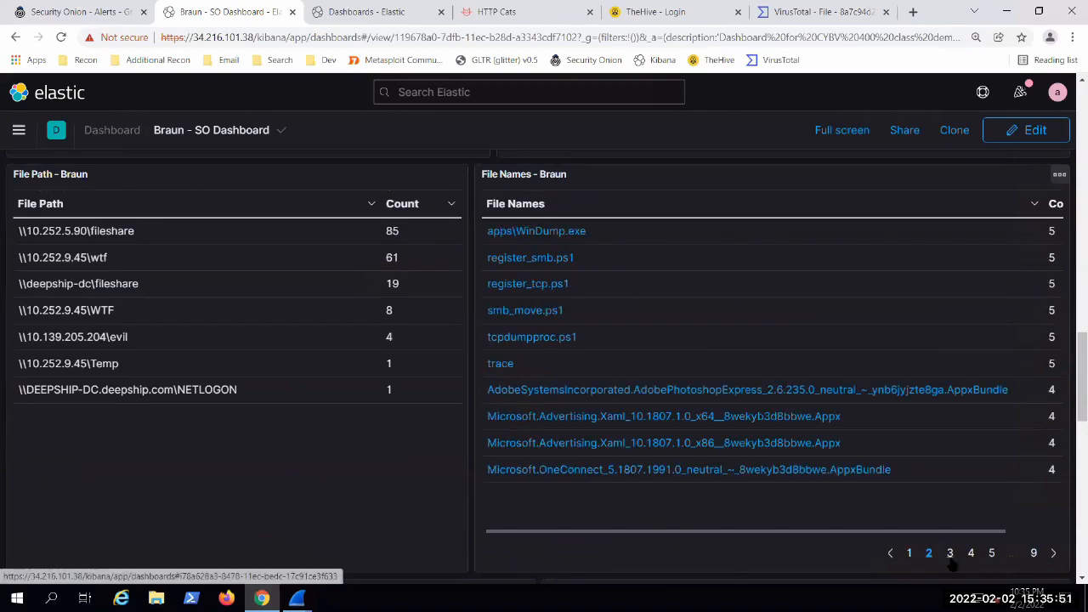
click(949, 558)
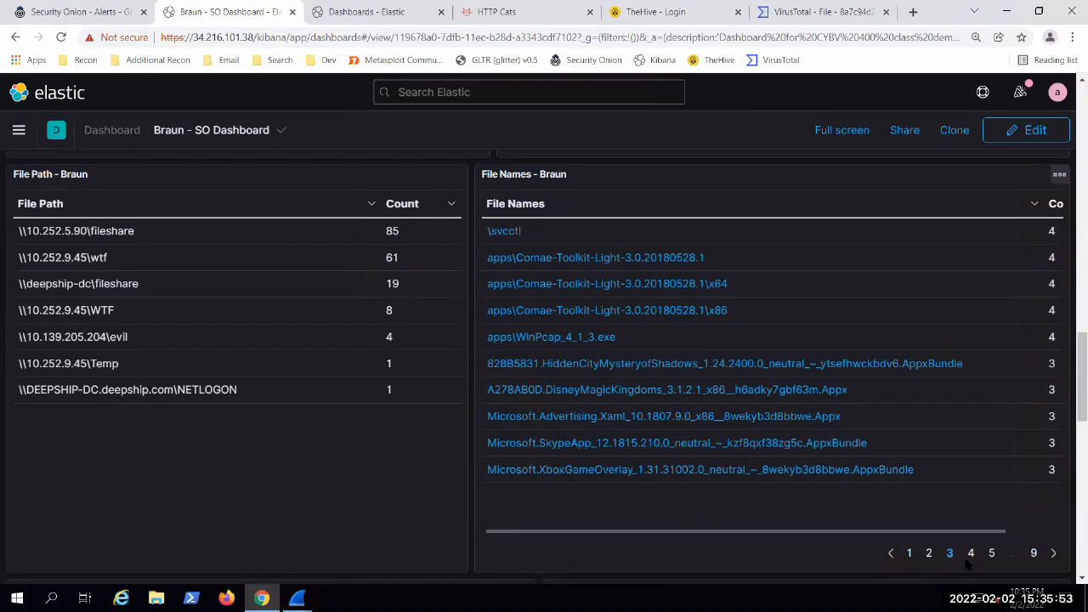
click(972, 554)
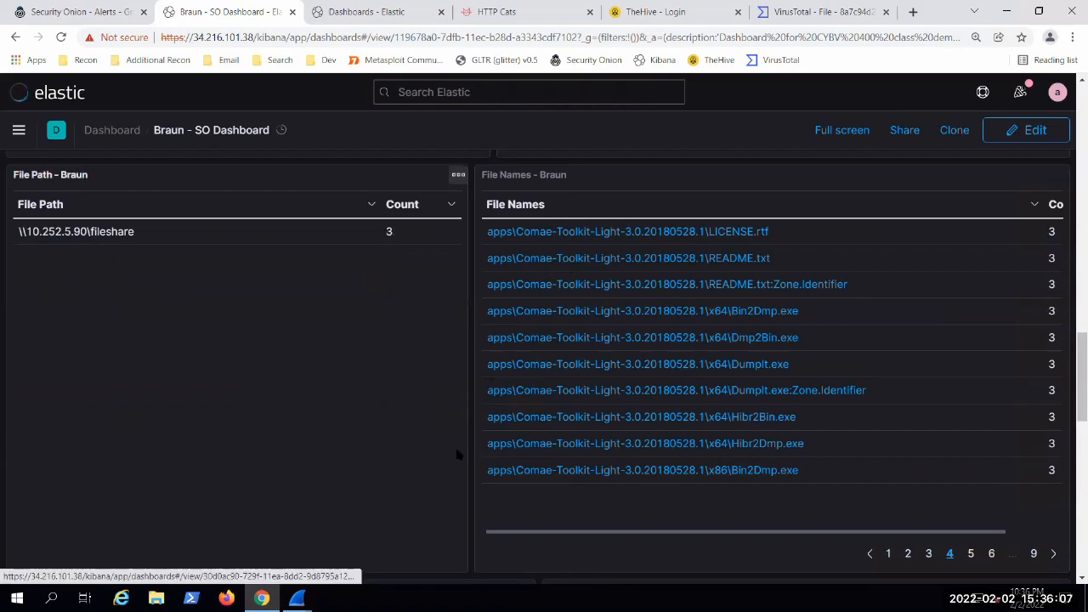
Step: Expand the Jul 23, 2018 @ 18:42:16.355 README.txt record in the SO Search results
scroll(446, 454, up, 5)
scroll(446, 451, down, 10)
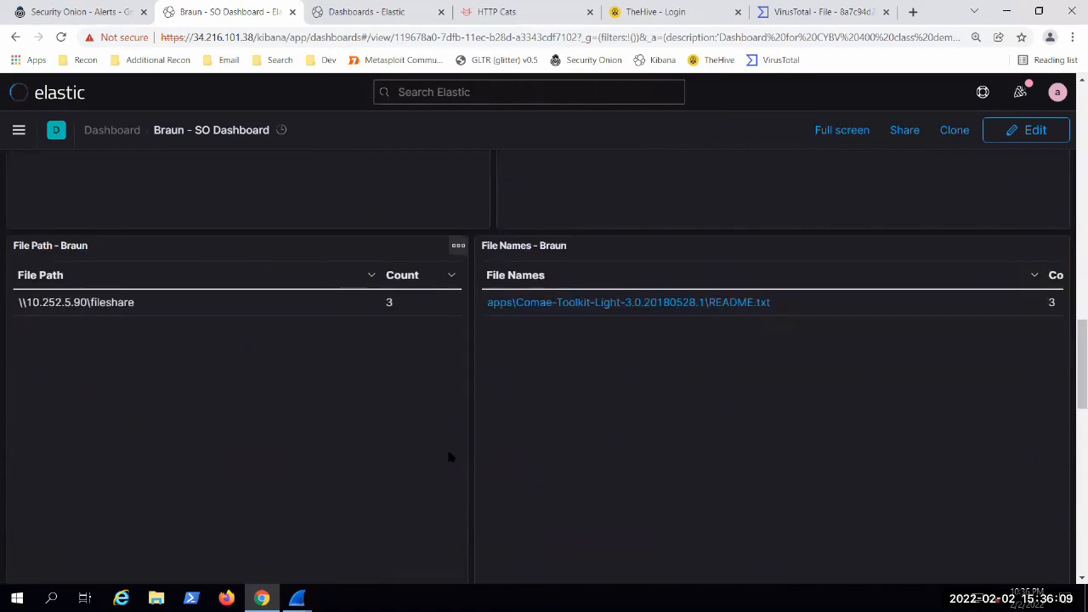
scroll(12, 214, down, 5)
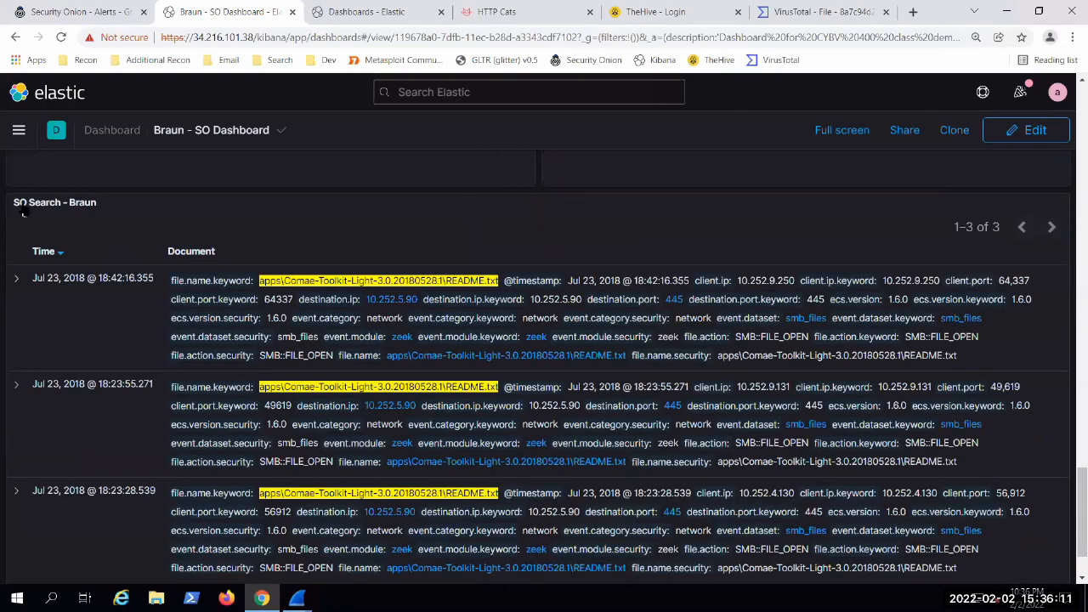
click(16, 209)
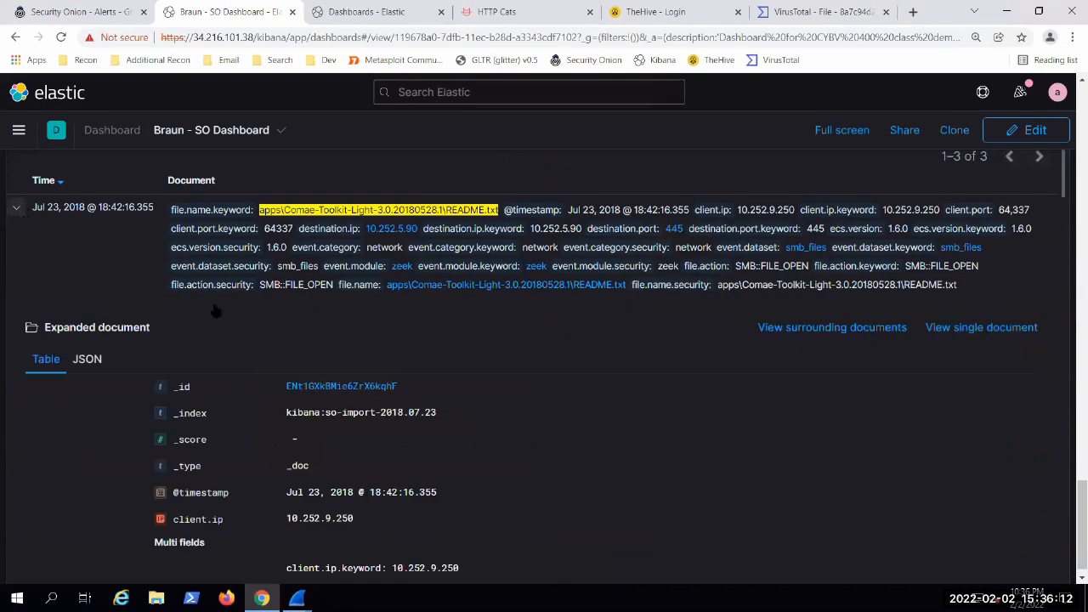
Step: Download the expanded record's packet capture from Security Onion and open it in Wireshark
click(330, 389)
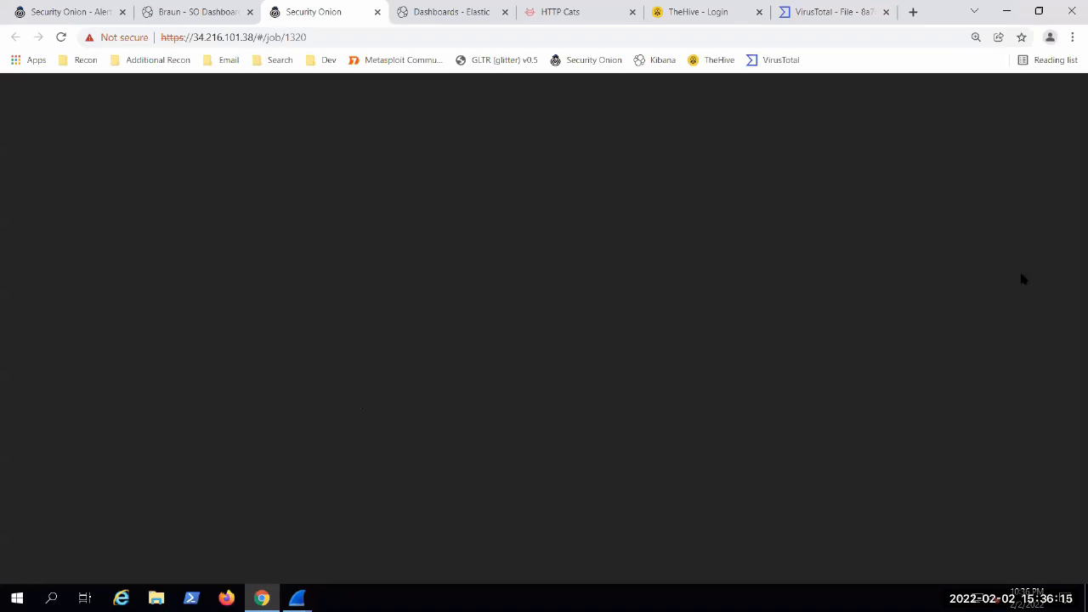
click(1045, 244)
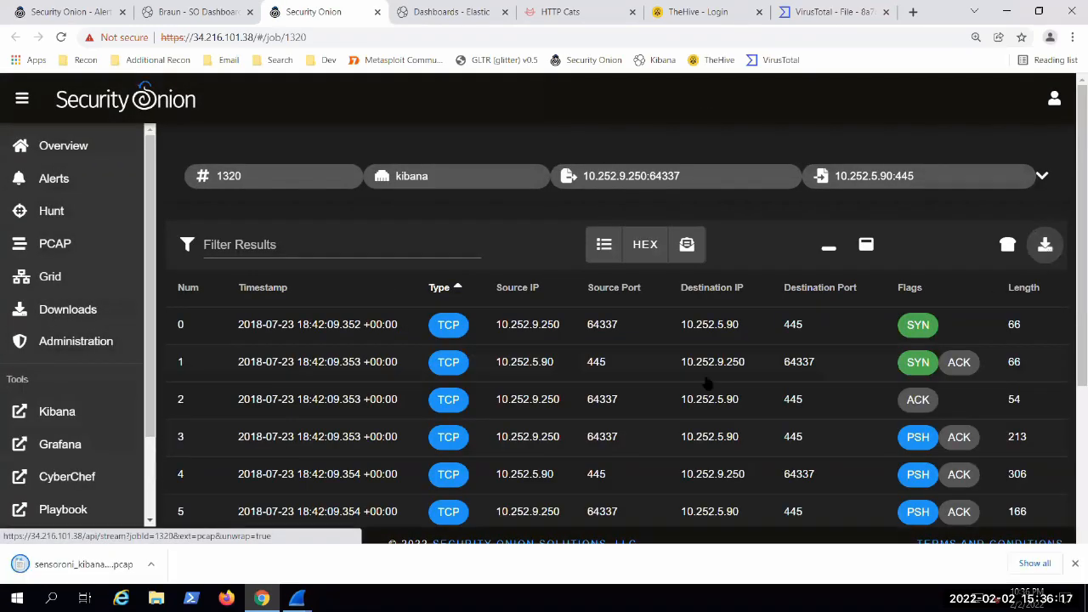
click(55, 568)
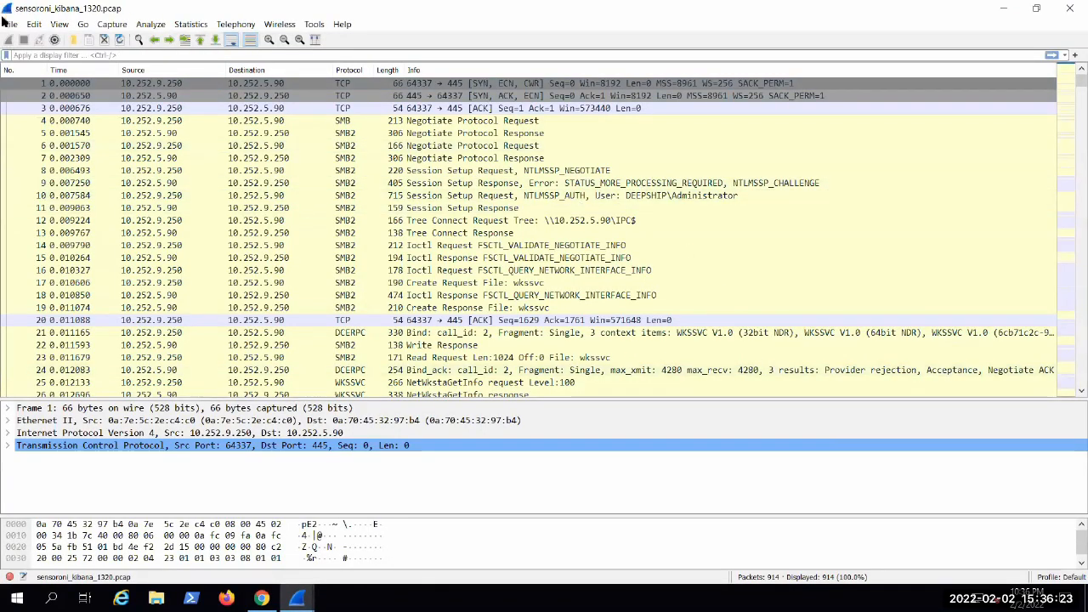
Step: Export the SMB object \apps\Comae-Toolkit-Light-3.0.20180528.1\README.txt at packet 244 from the capture and save it to Downloads
click(11, 25)
mouse_move(116, 238)
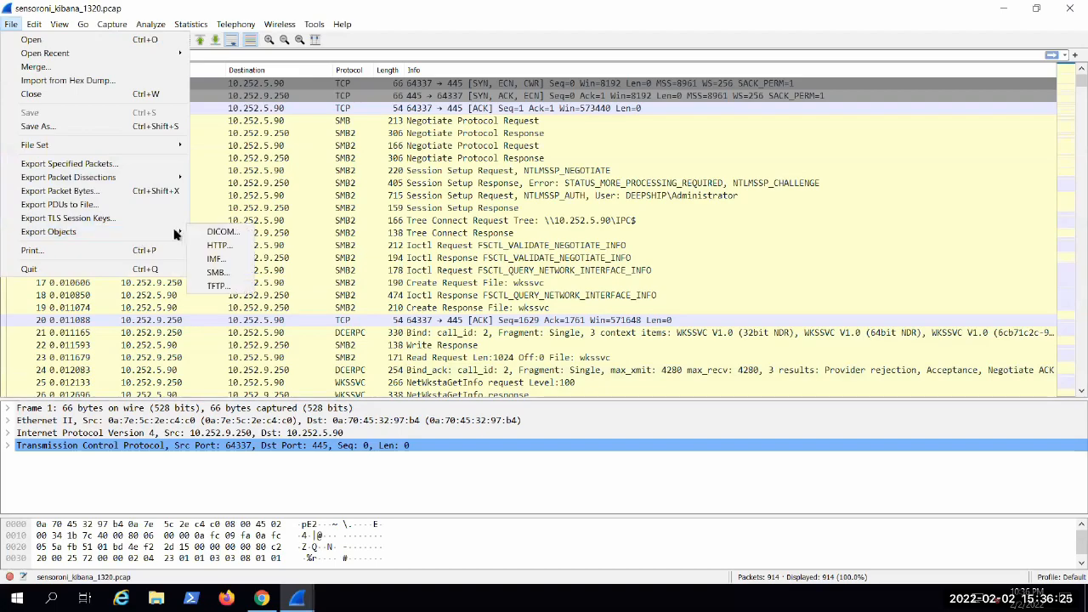
click(218, 273)
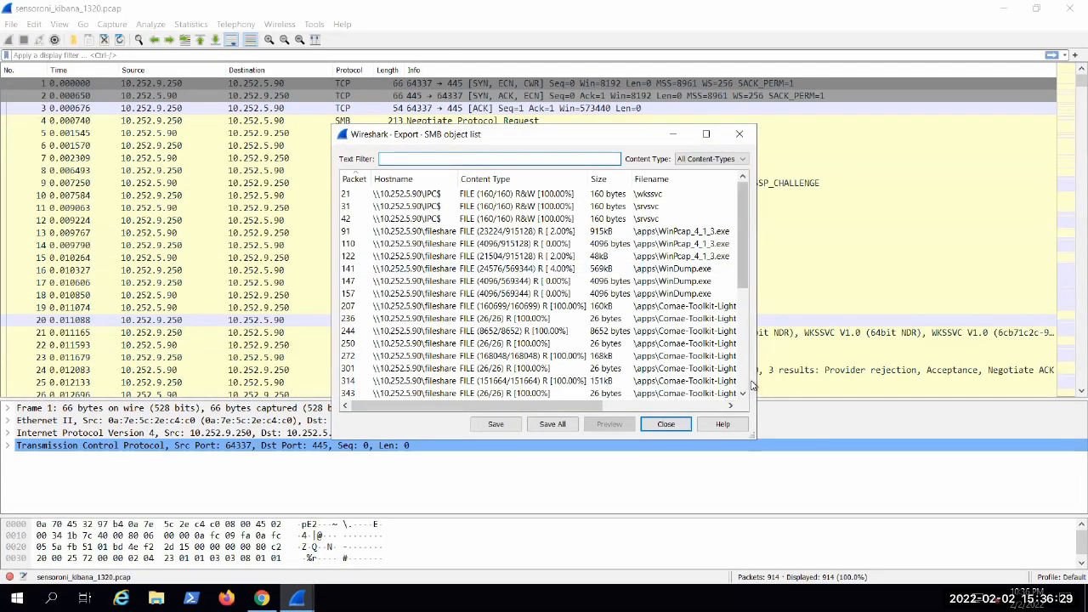
drag(752, 437, 1020, 458)
click(820, 333)
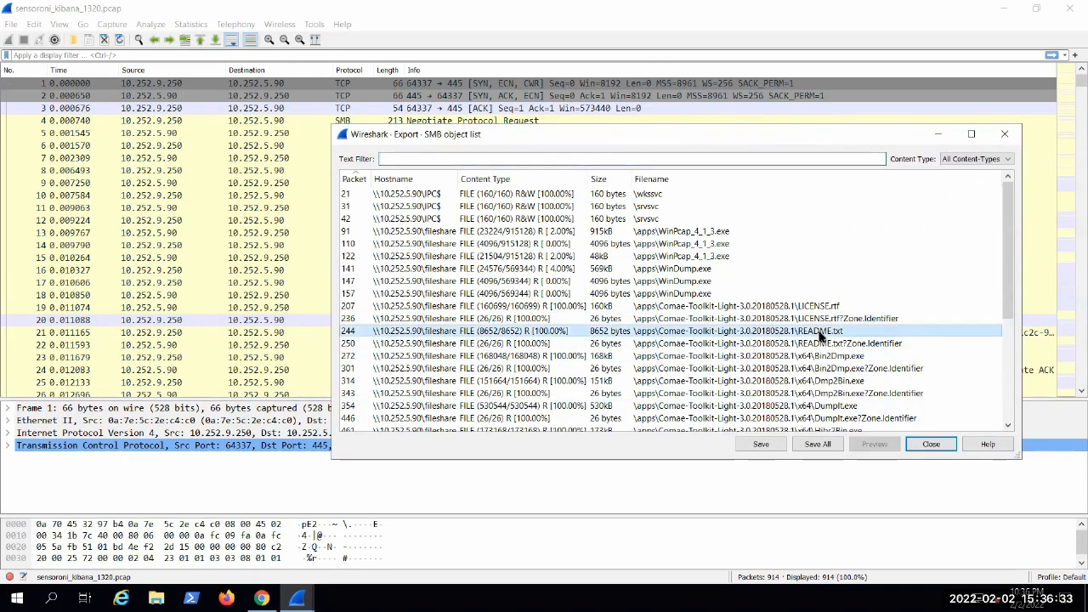
click(760, 445)
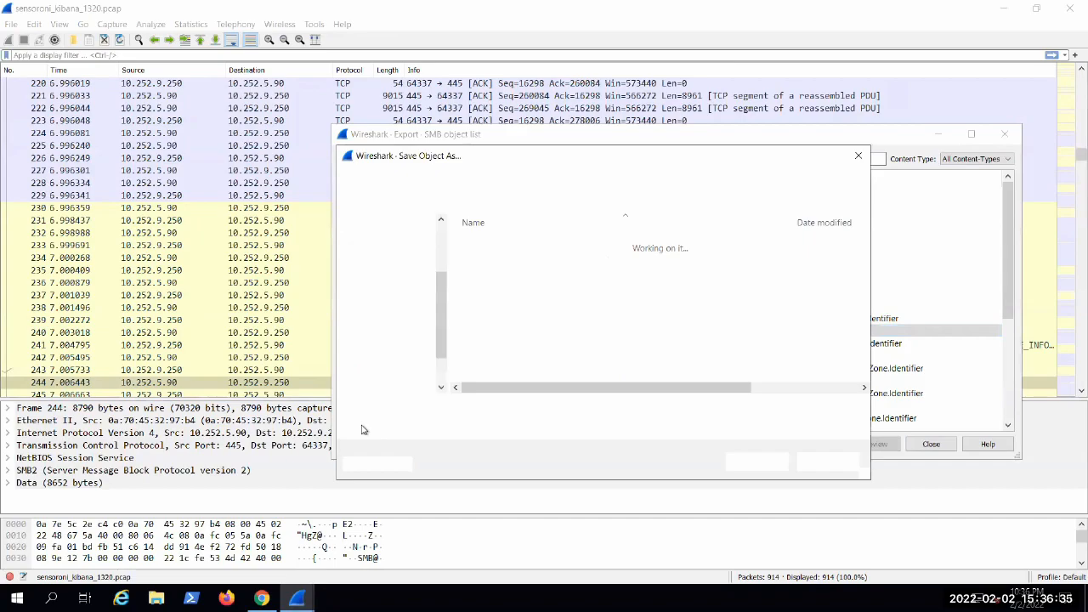
click(759, 461)
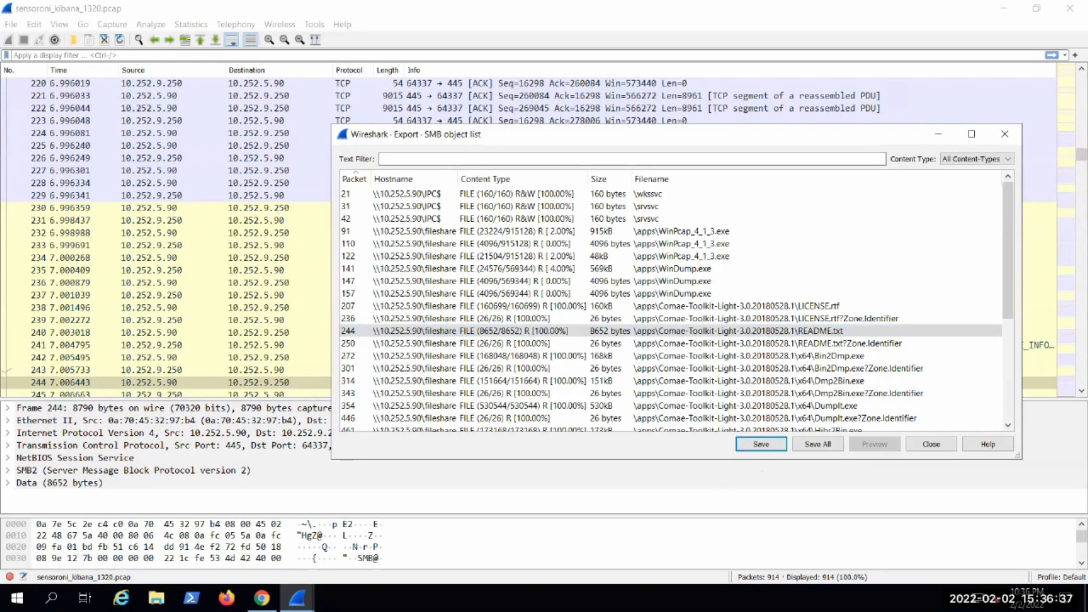
Step: Switch to File Explorer and check the general properties of the exported Comae Toolkit README in Downloads
click(156, 598)
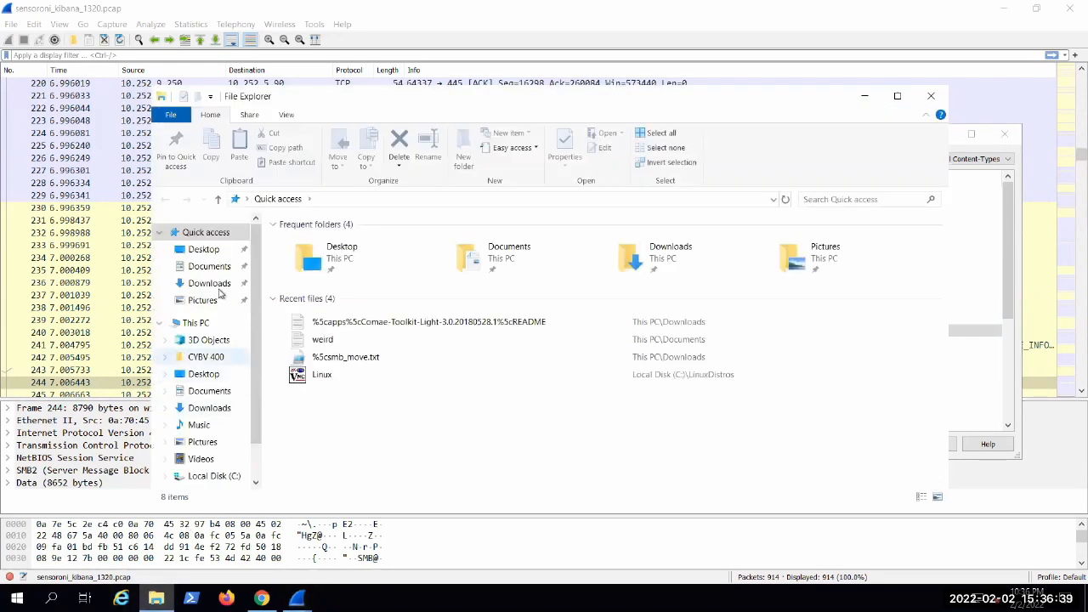
click(209, 283)
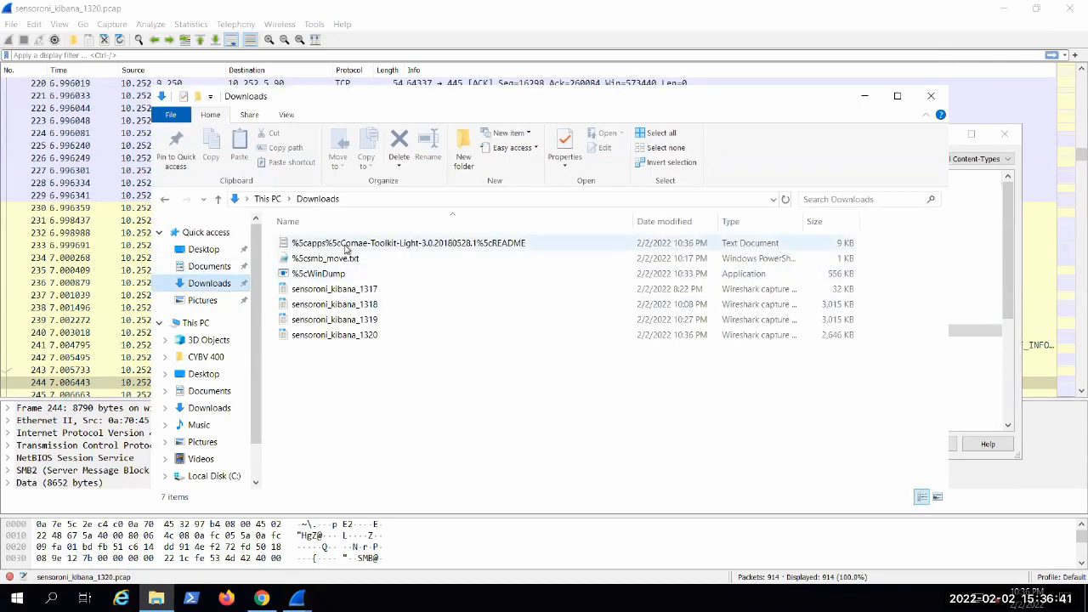
right_click(345, 247)
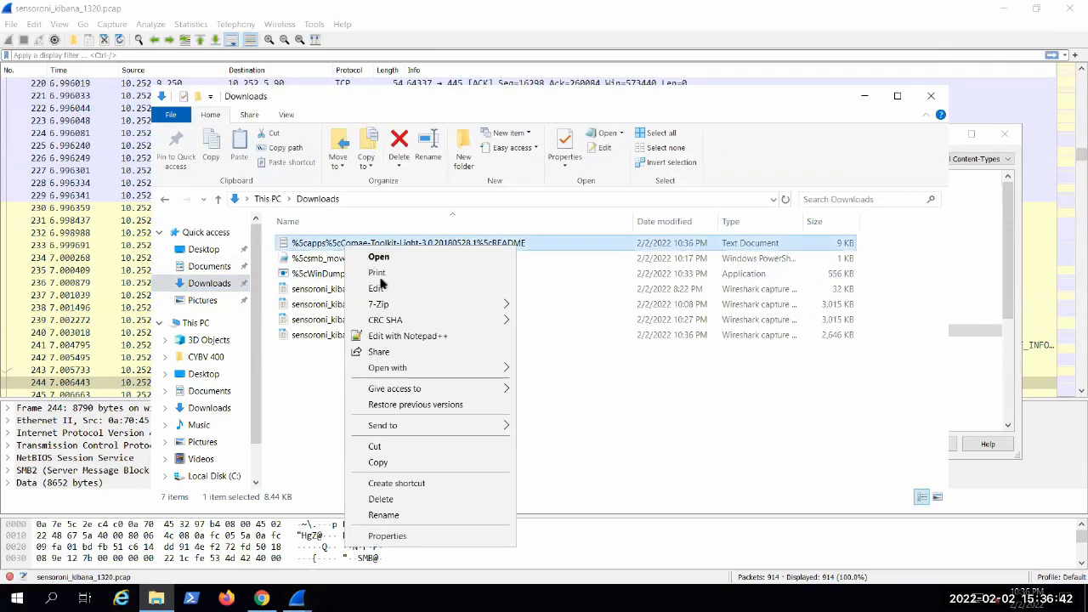
click(387, 536)
click(425, 487)
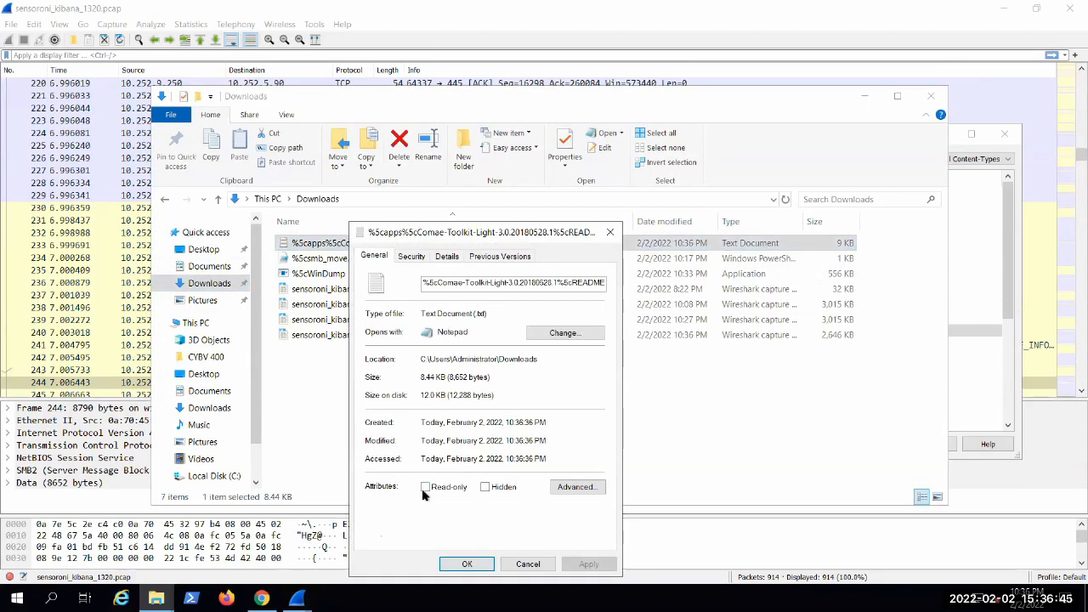
click(466, 563)
Step: Open the exported README in Notepad and read its introduction and the DumpIt description, highlighting the physical memory snapshot sentence
double_click(376, 245)
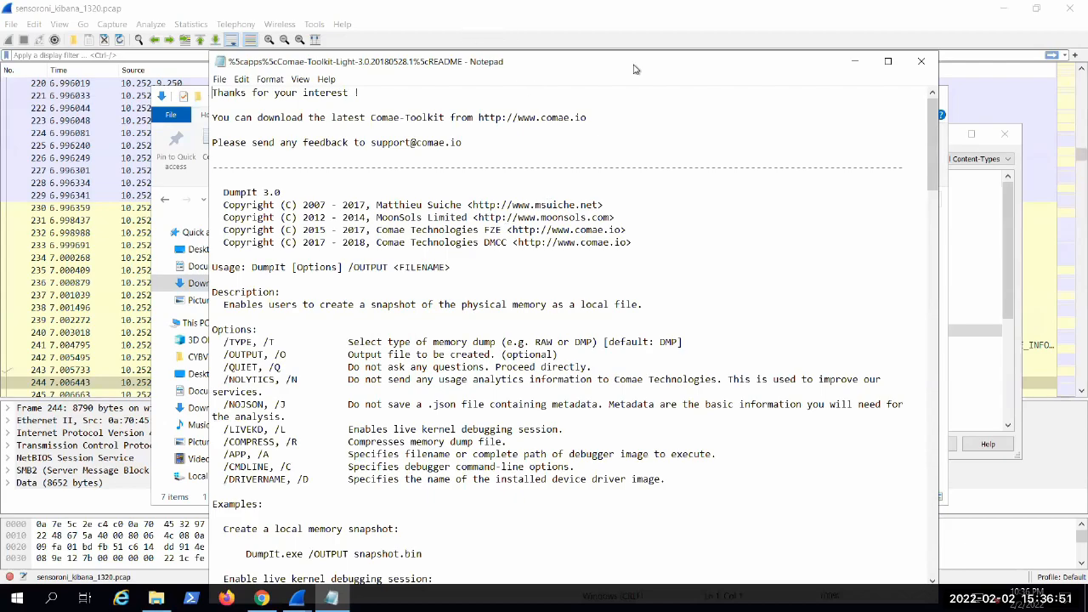
drag(828, 56, 836, 42)
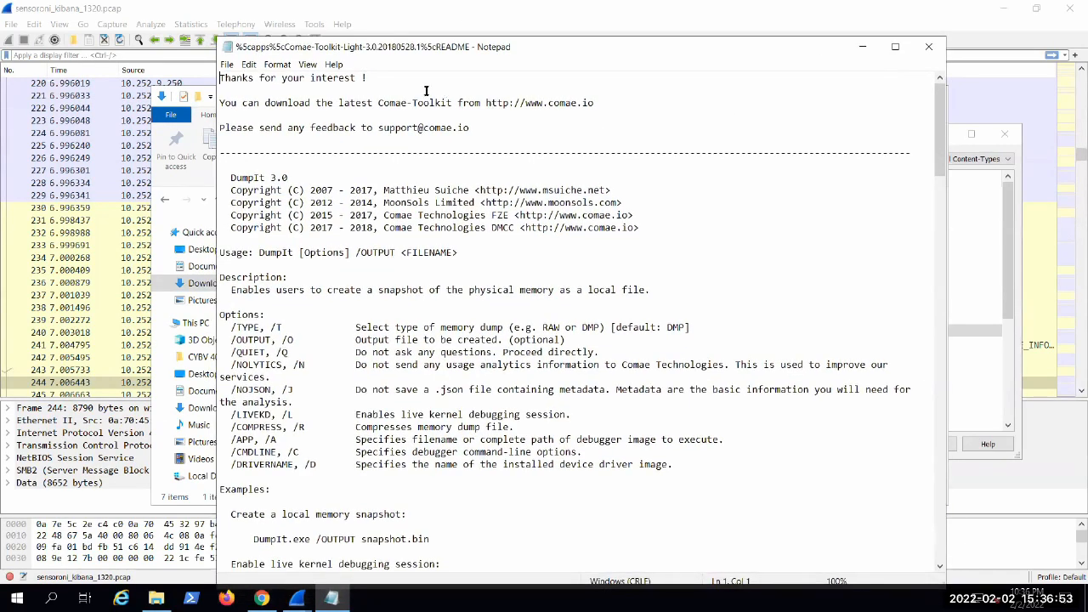
drag(225, 78, 374, 85)
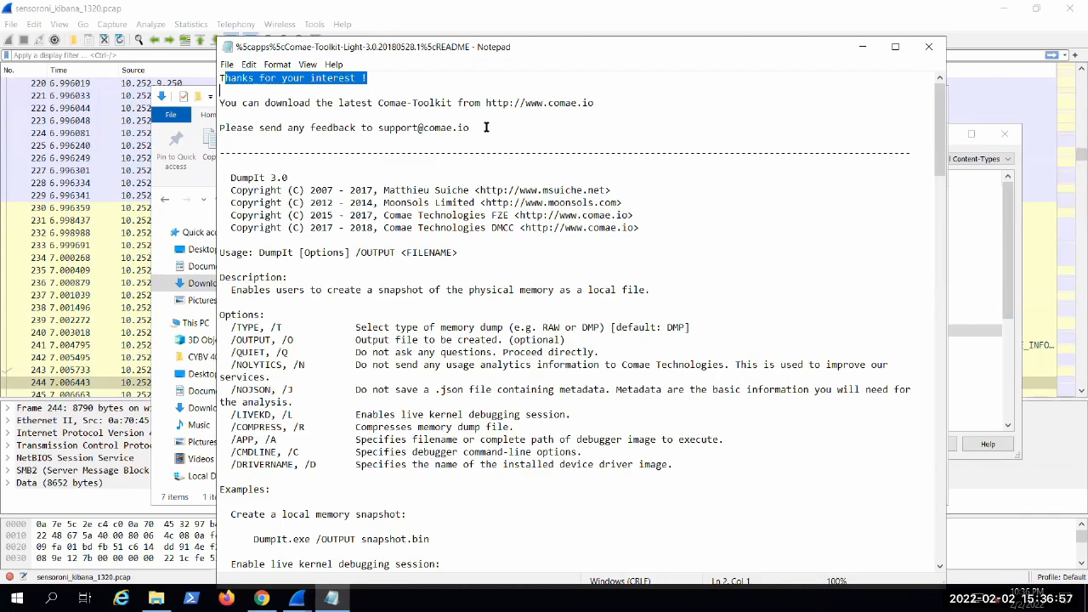
click(323, 117)
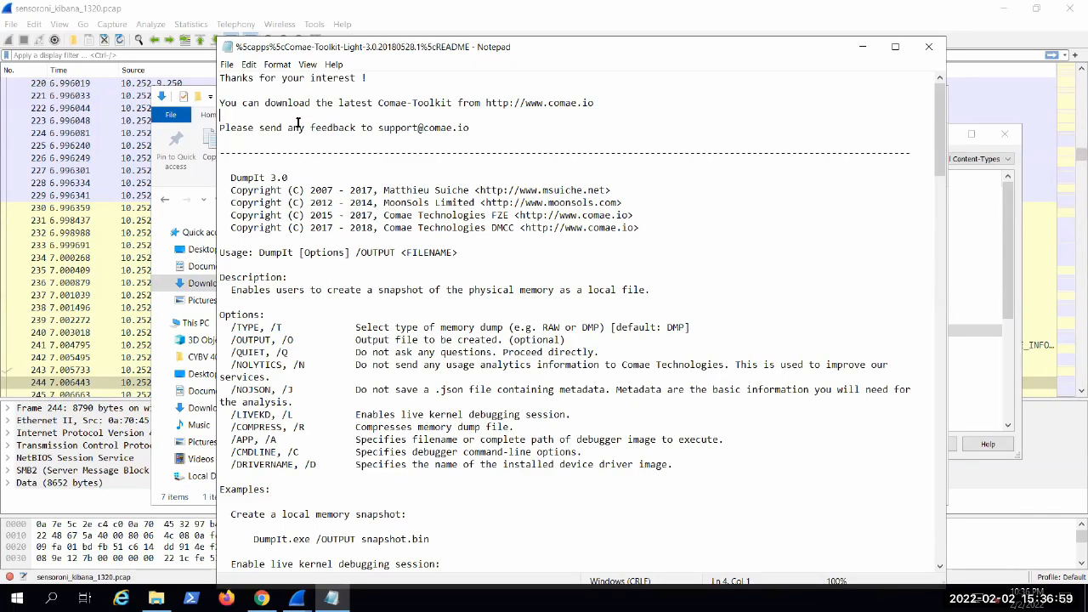
scroll(299, 127, down, 1)
scroll(320, 181, down, 2)
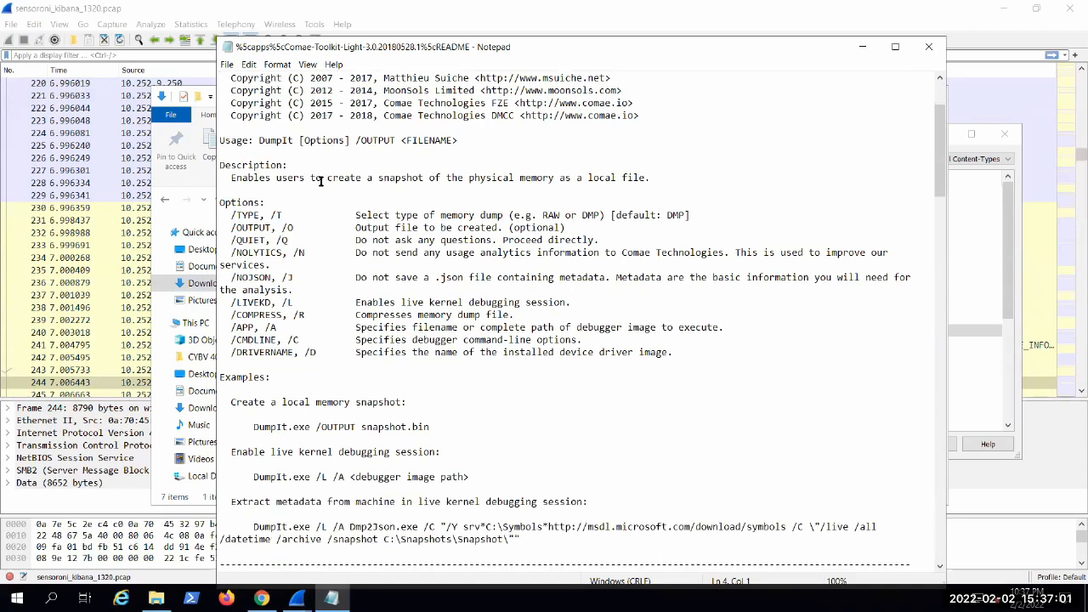
drag(225, 176, 650, 177)
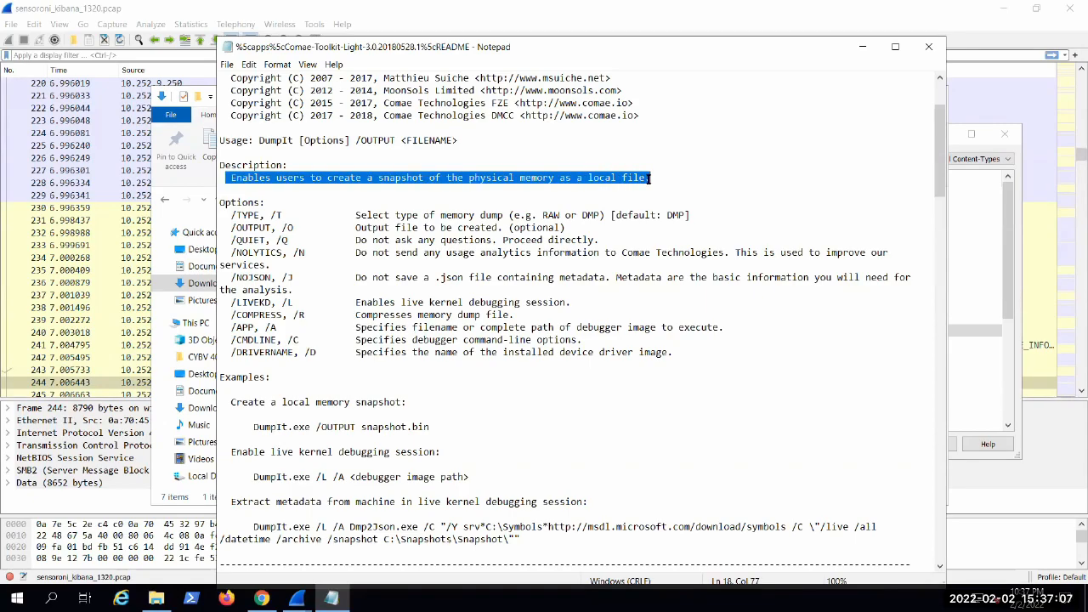
click(642, 178)
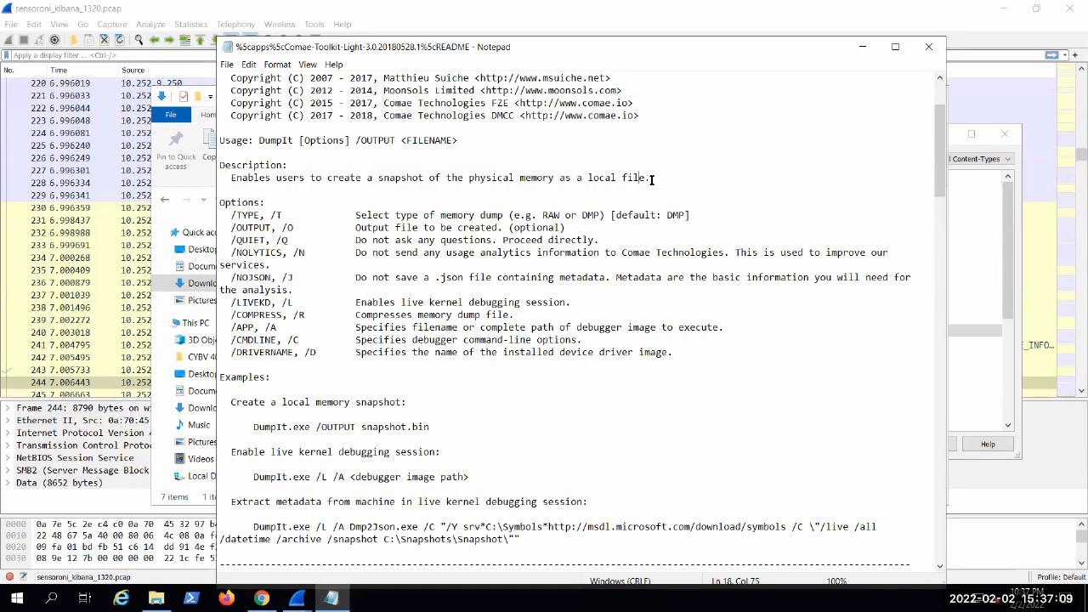
drag(650, 178, 466, 179)
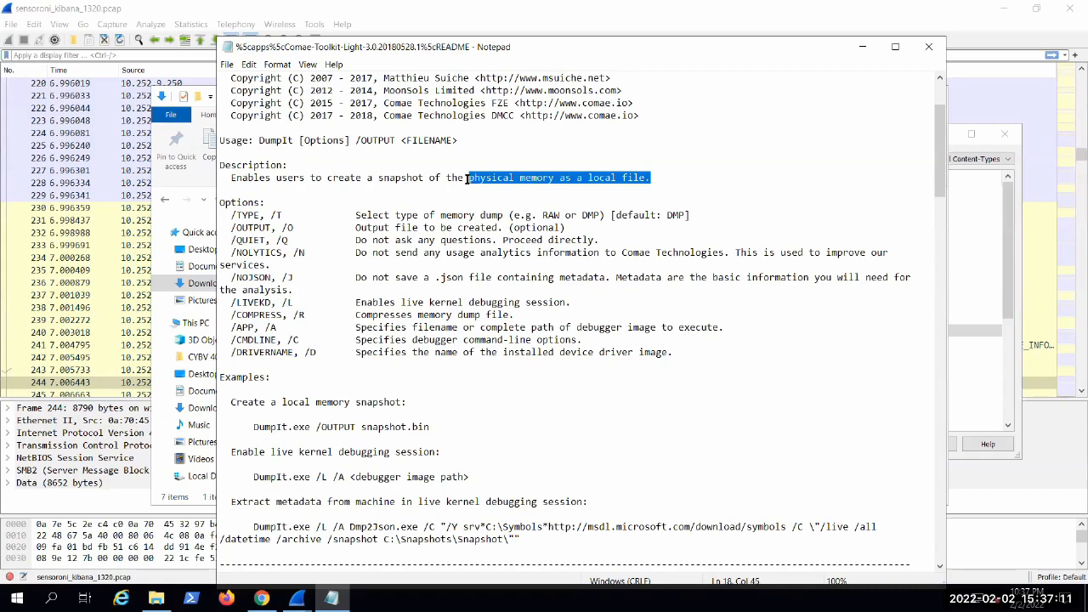
click(435, 240)
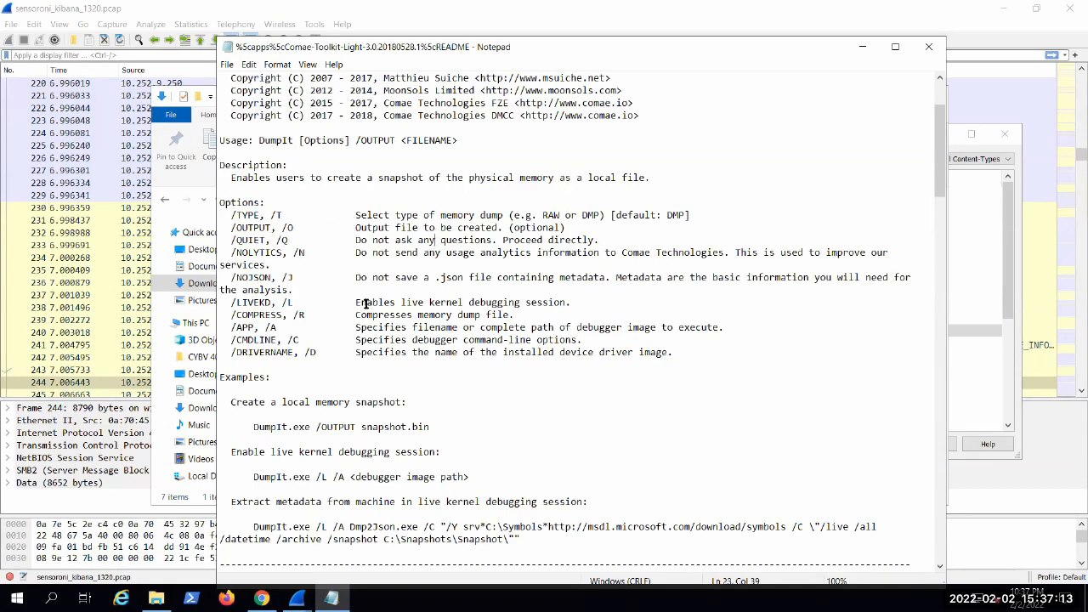
Step: Review the DumpIt options and examples in the README, highlighting the descriptions of /OUTPUT and /NOJSON
scroll(362, 318, down, 3)
scroll(417, 330, down, 2)
scroll(505, 344, up, 5)
scroll(506, 349, up, 3)
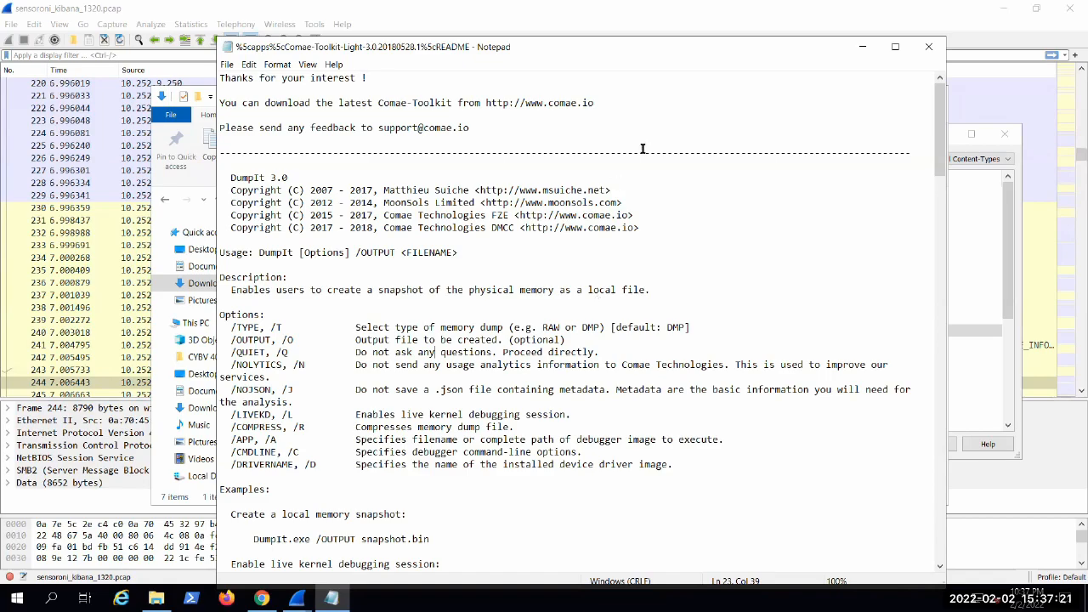
scroll(750, 226, down, 2)
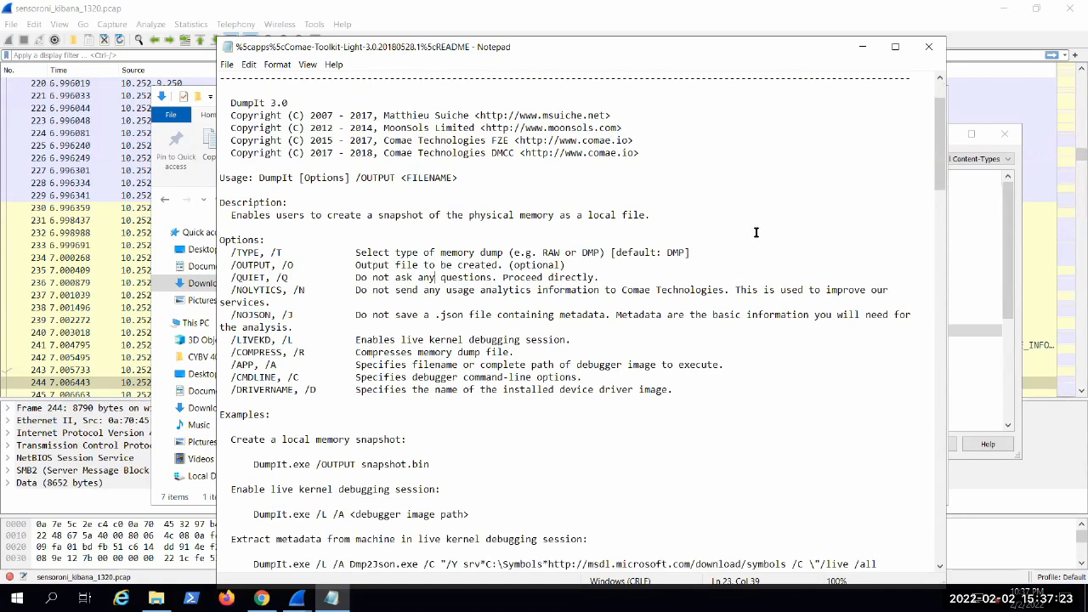
scroll(732, 218, down, 2)
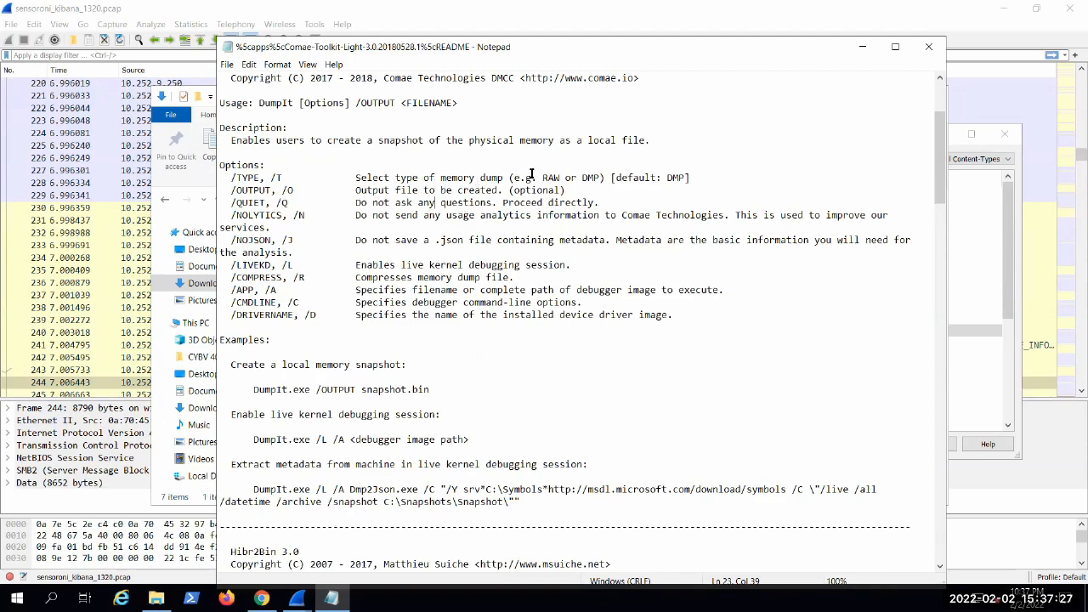
drag(418, 191, 441, 179)
click(442, 218)
drag(518, 190, 417, 190)
drag(395, 240, 541, 251)
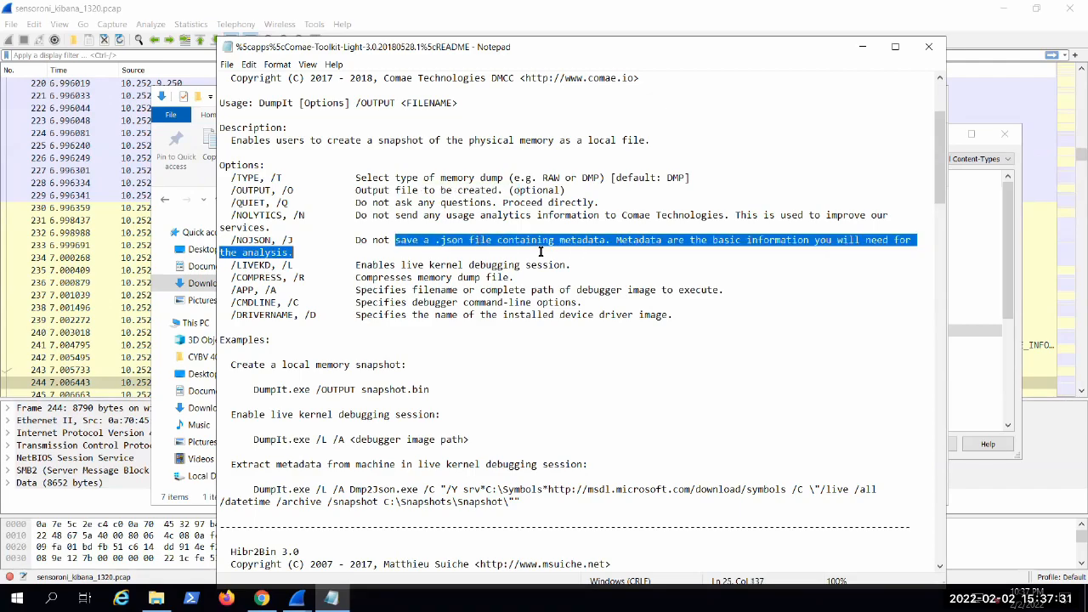
Step: Examine the /LIVEKD and /COMPRESS options, highlighting the description "Compresses memory dump file."
drag(379, 265, 360, 281)
click(370, 277)
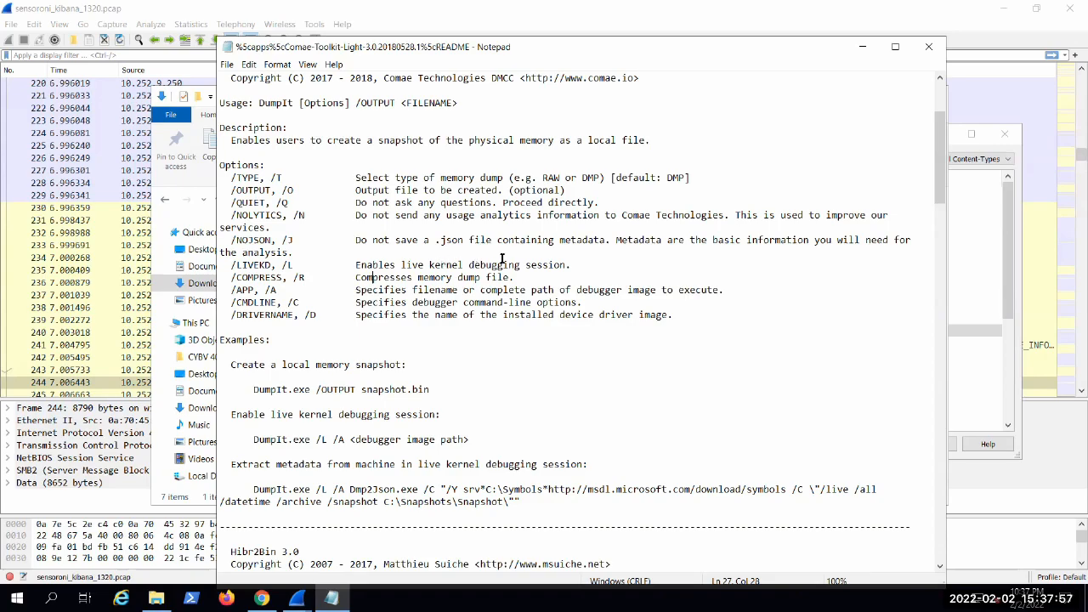
drag(515, 277, 226, 277)
click(532, 290)
drag(515, 277, 356, 276)
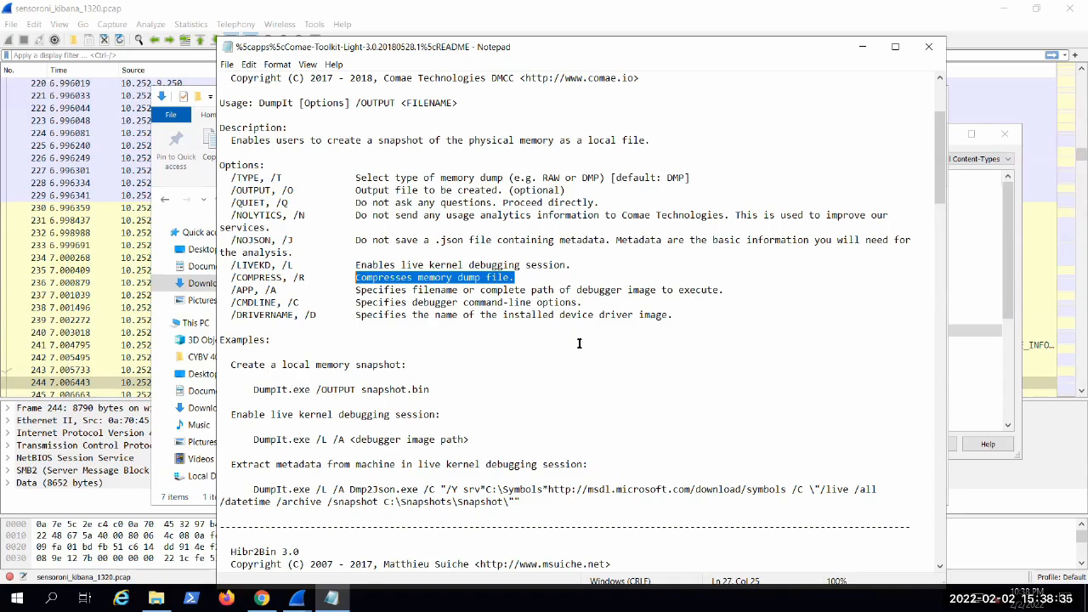
Step: Switch from the README to the Elastic page in Chrome and open the Discover view
scroll(661, 347, down, 4)
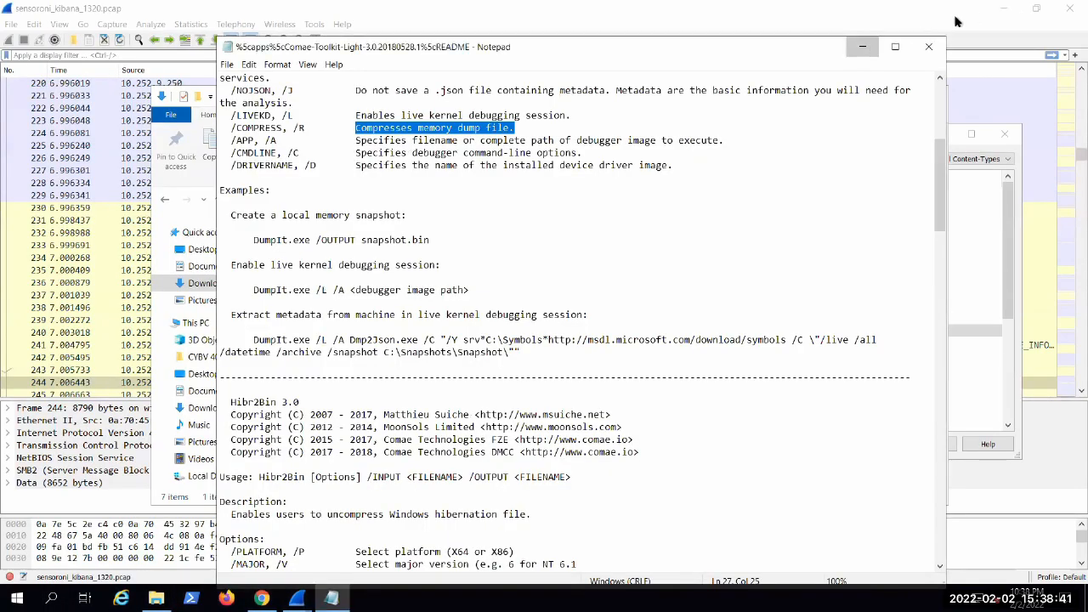
click(858, 49)
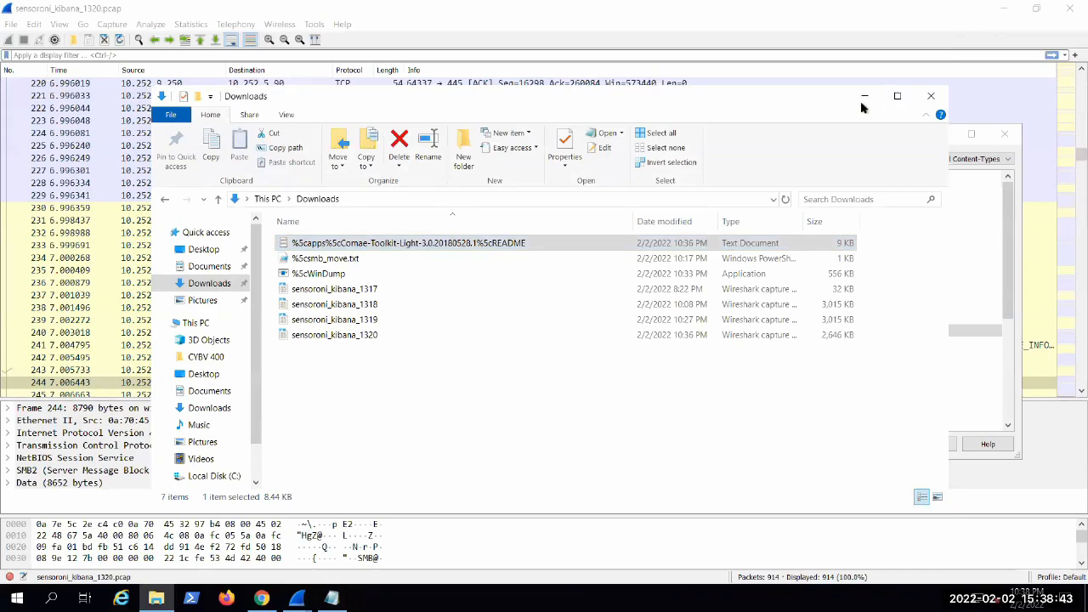
key(alt+Tab)
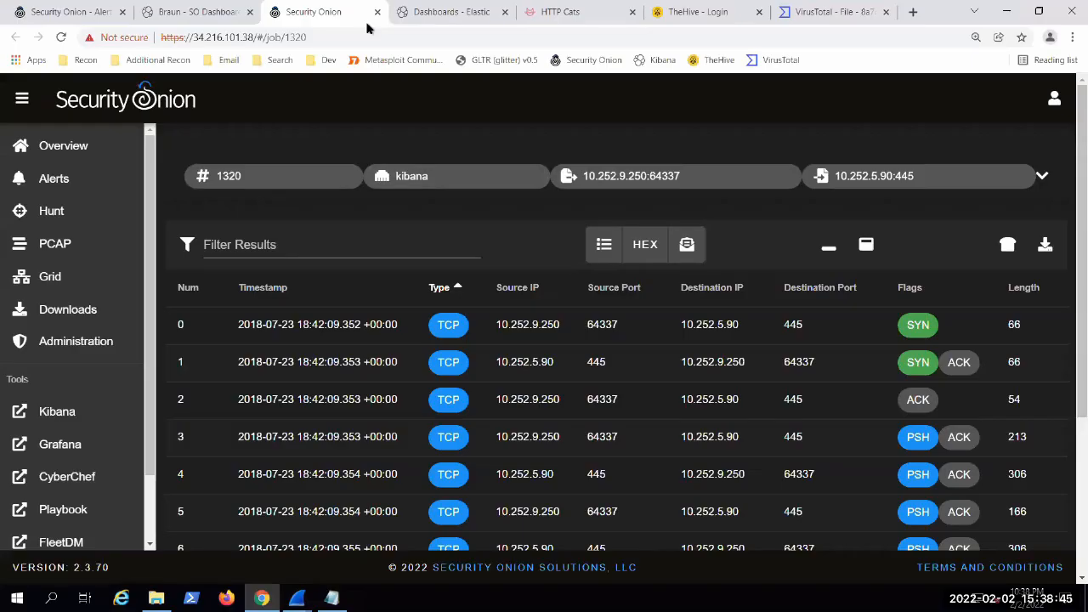
key(ctrl+Tab)
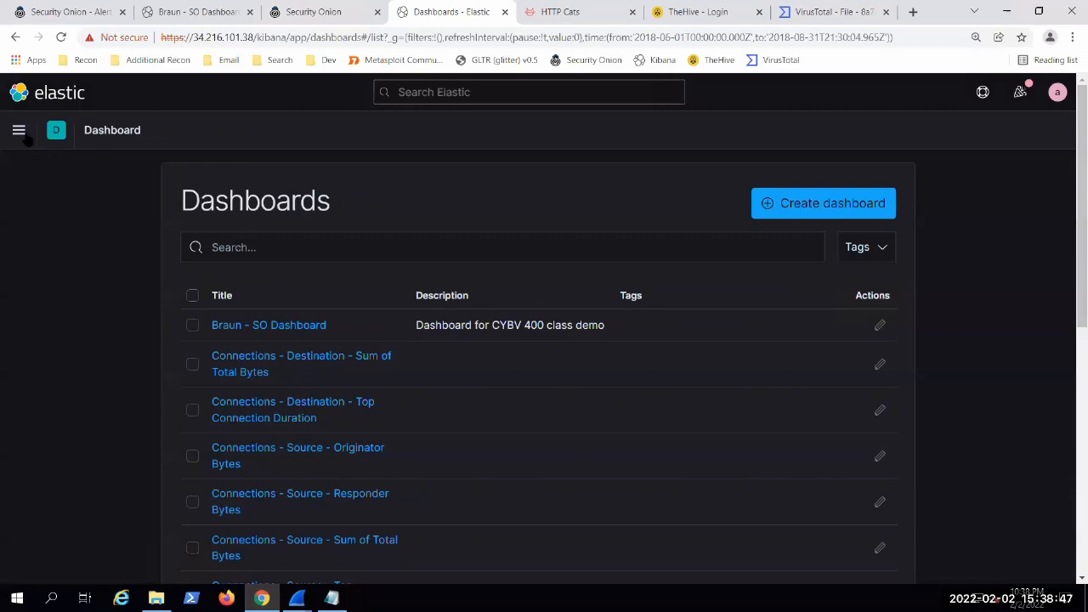
click(18, 131)
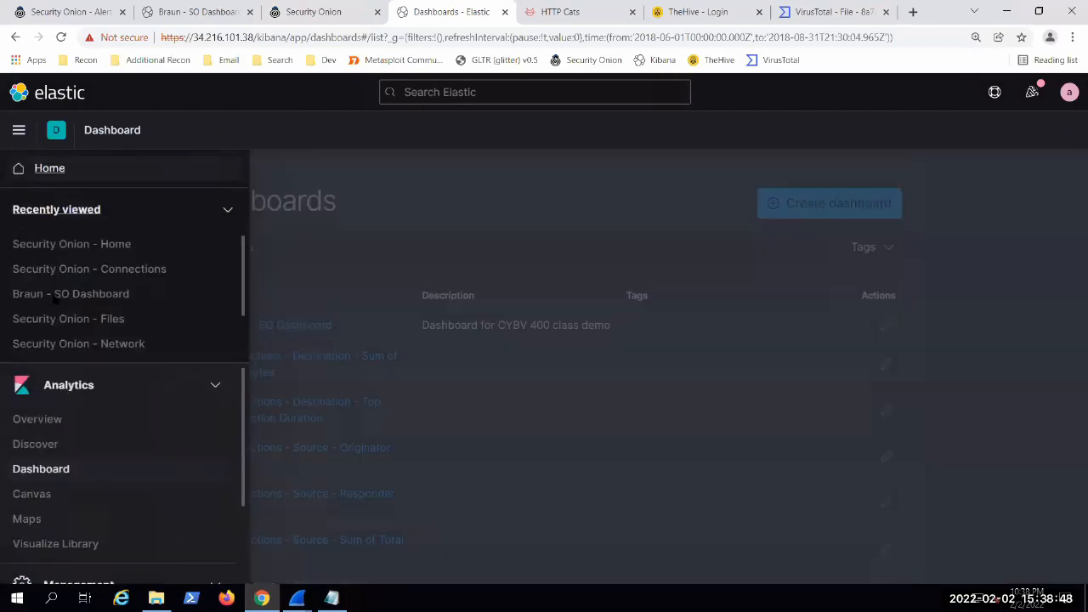
click(38, 448)
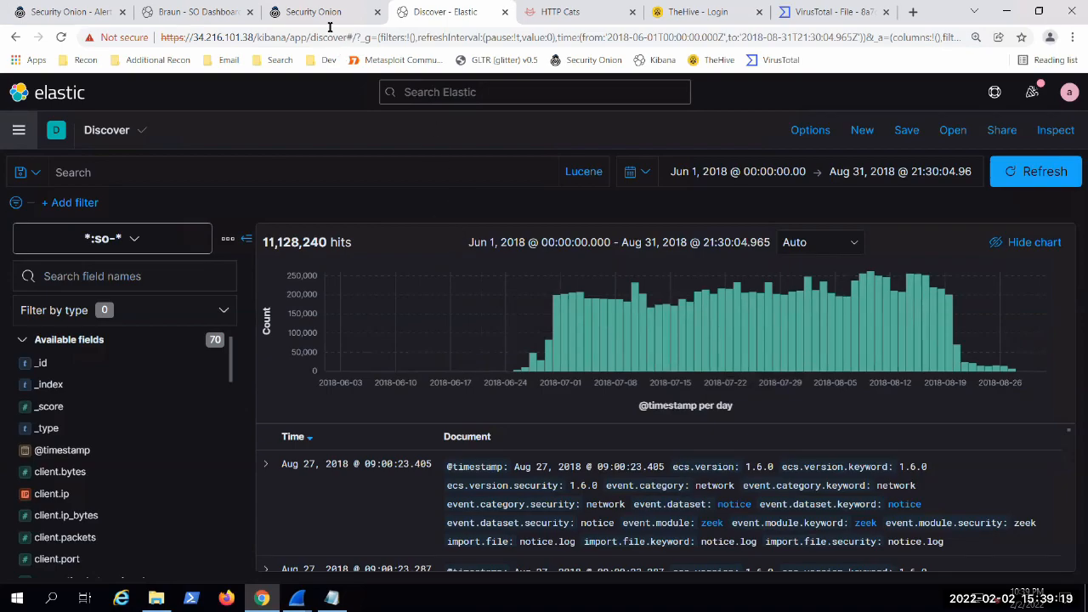
Step: Return to the README in Notepad and highlight the "Create a local memory snapshot" example and its DumpIt.exe command
mouse_move(296, 597)
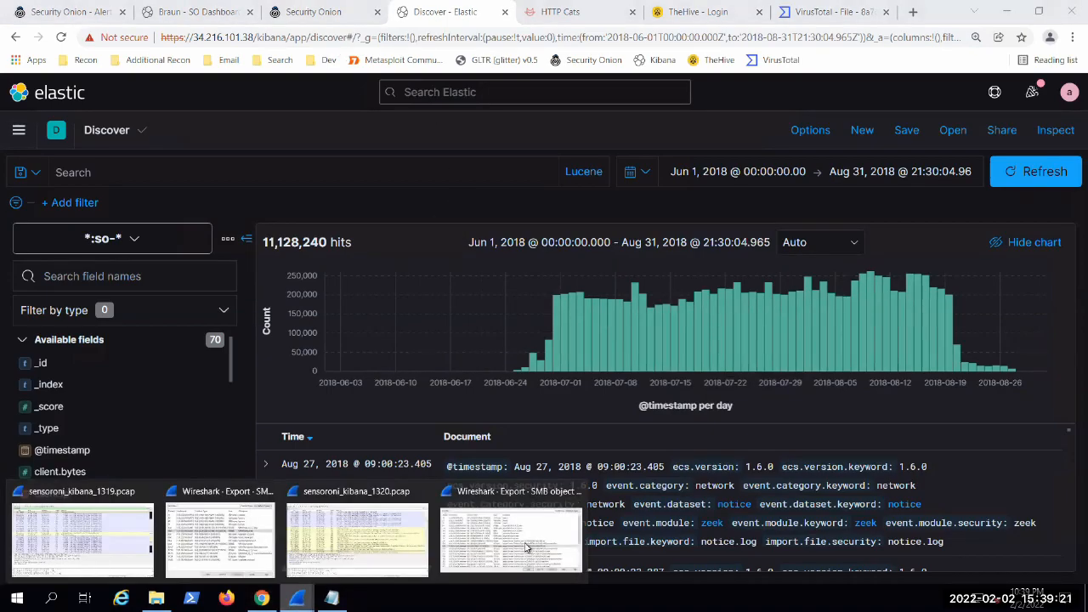
click(332, 598)
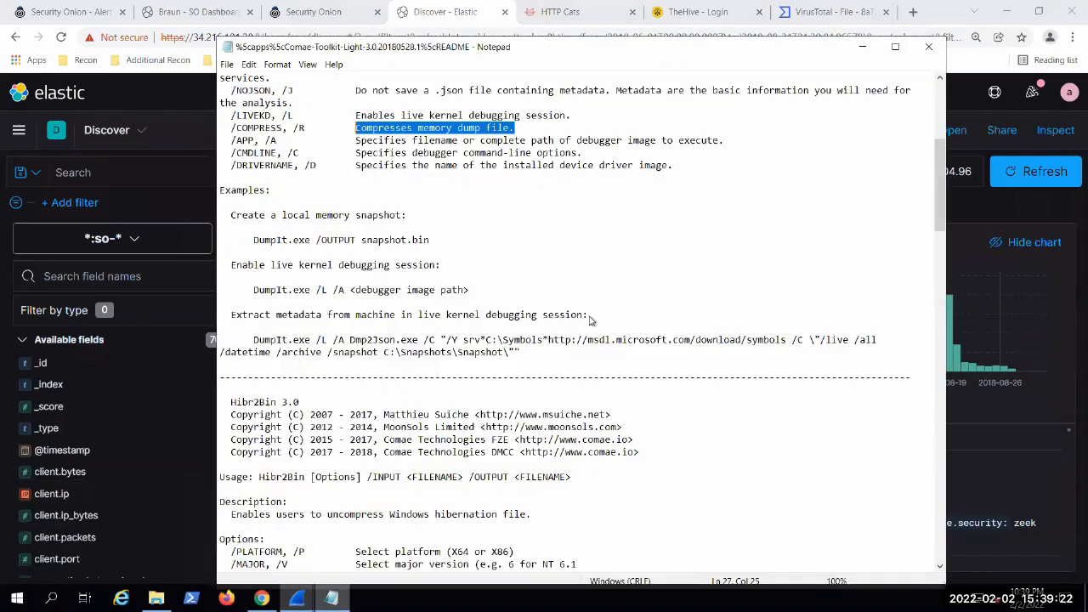
click(414, 132)
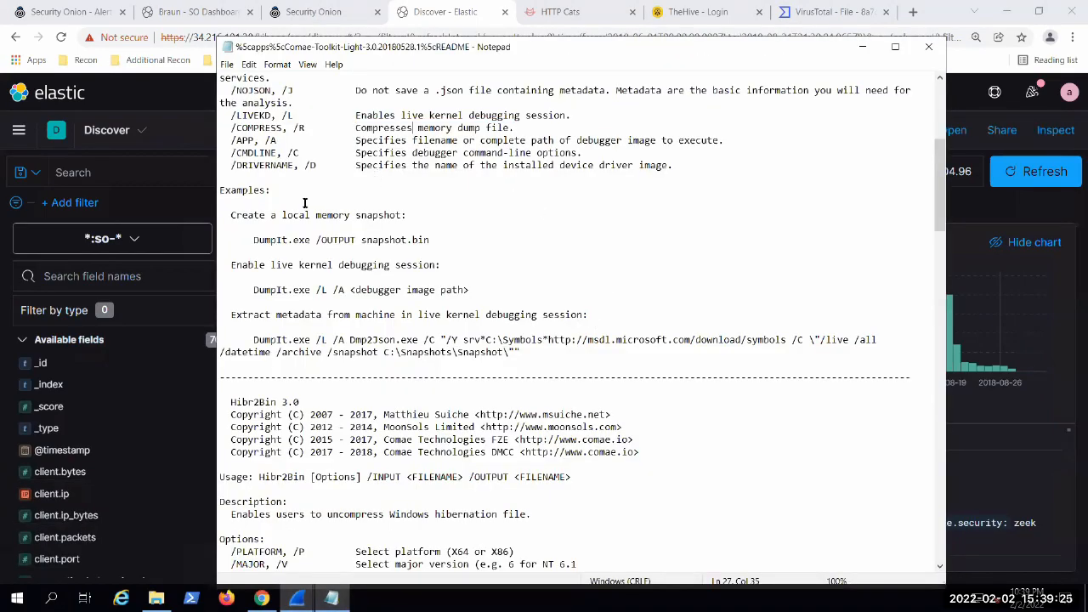
scroll(304, 203, down, 1)
drag(242, 178, 385, 177)
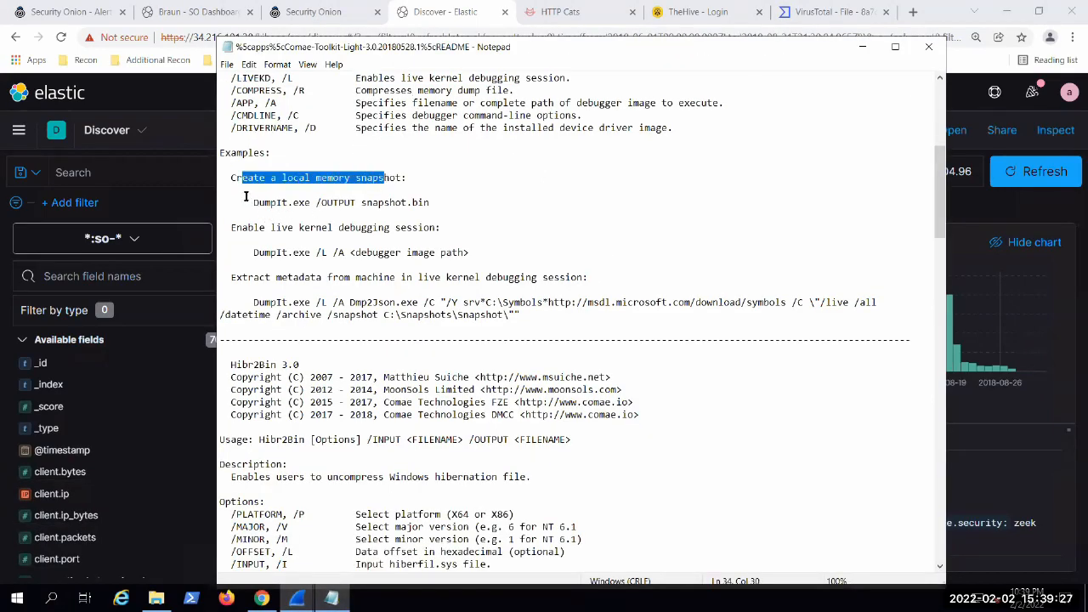
drag(247, 198, 323, 196)
double_click(310, 203)
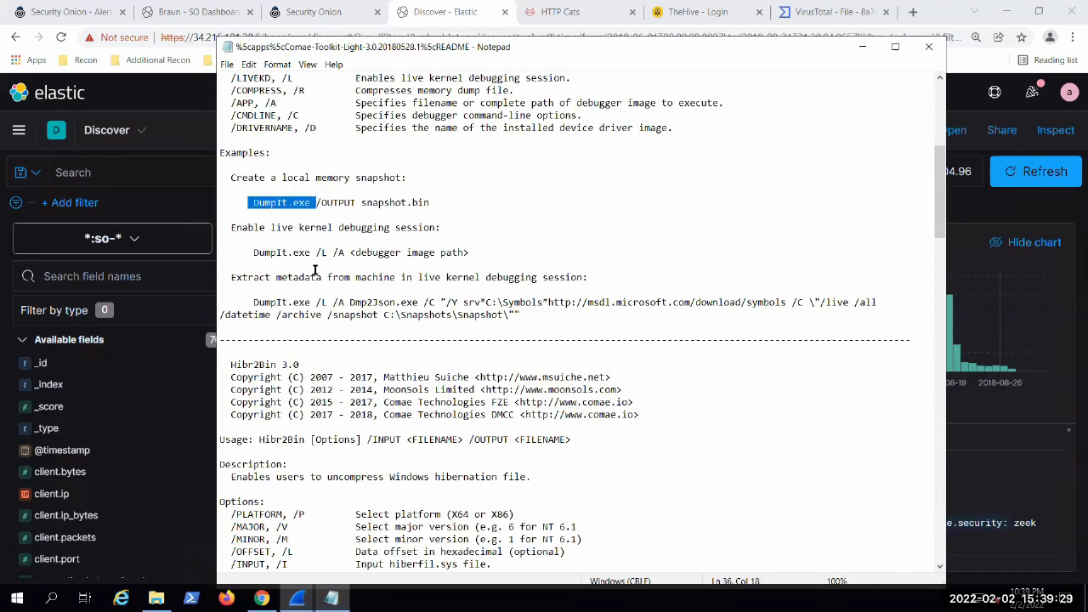
Step: Read the live-kernel metadata extraction example, highlighting Dmp2Json.exe, the Microsoft symbols URL and the C:\Snapshots\Snapshot output path
scroll(295, 277, down, 1)
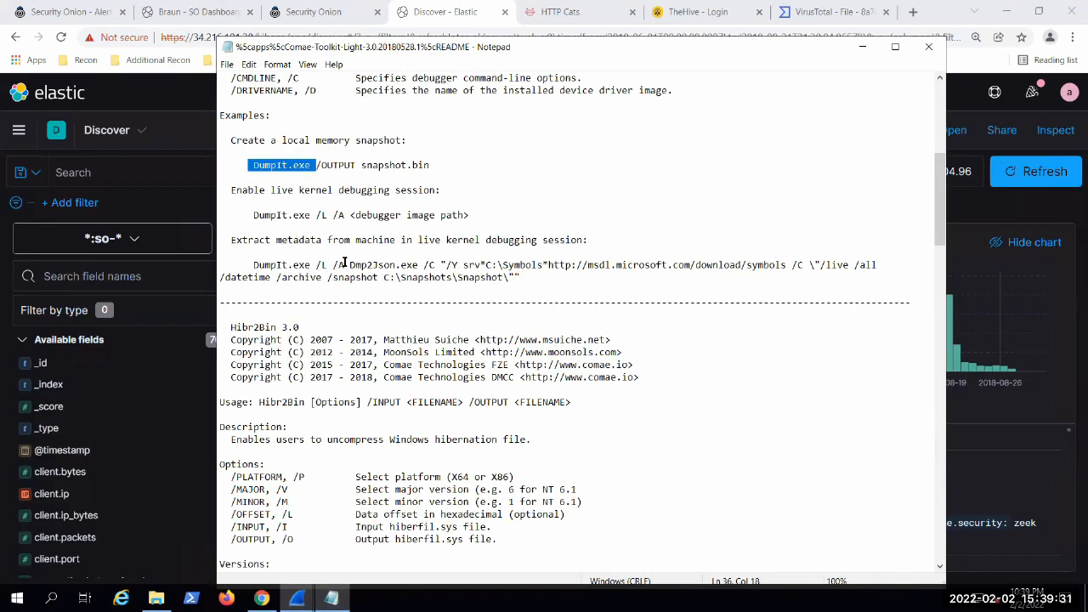
drag(347, 264, 481, 265)
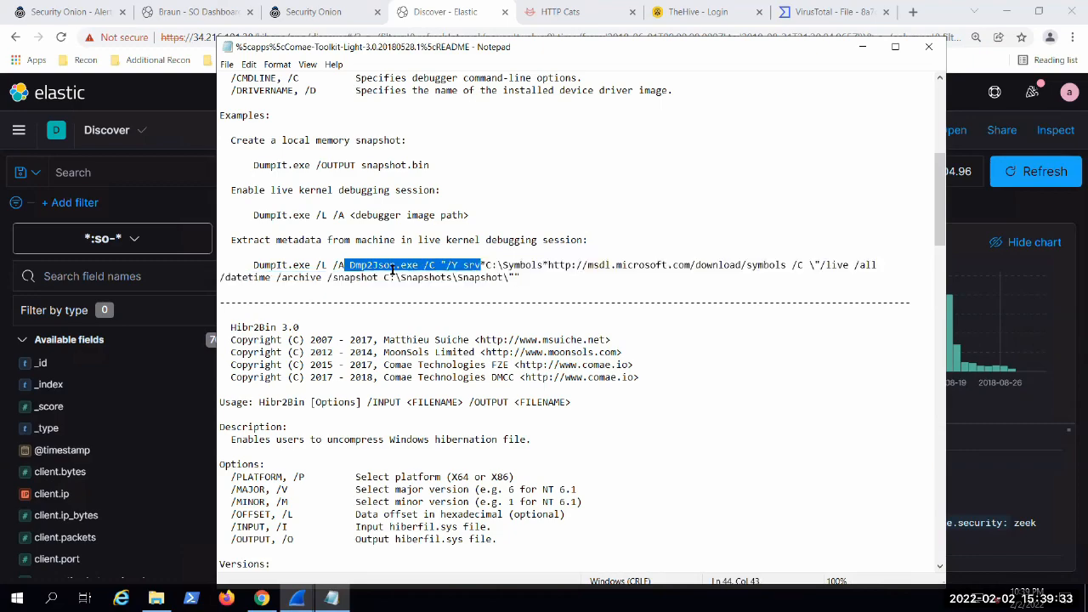
drag(392, 269, 393, 267)
drag(485, 265, 603, 265)
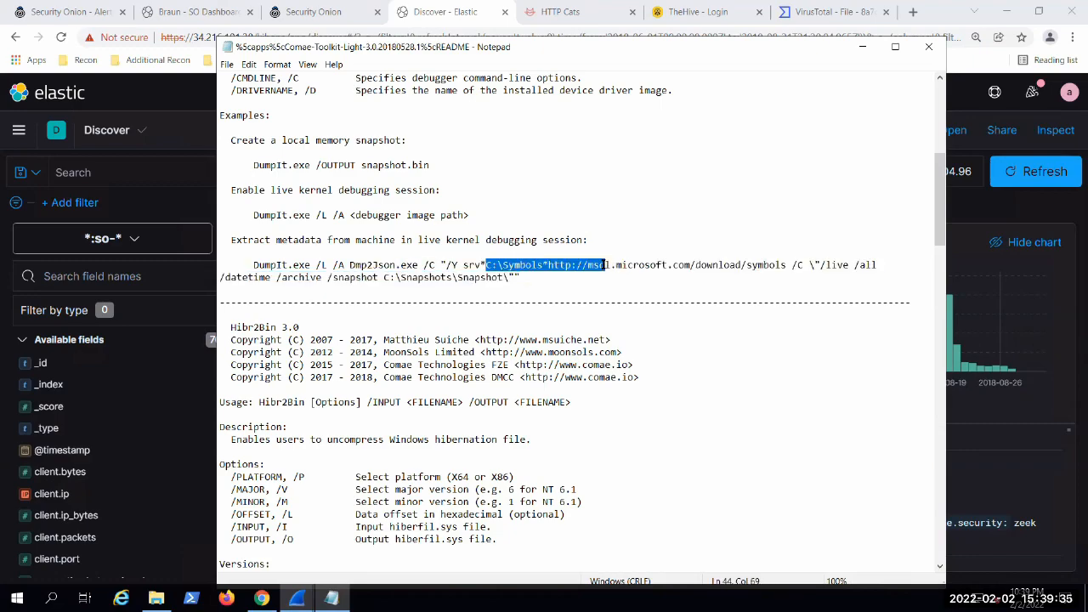
click(644, 265)
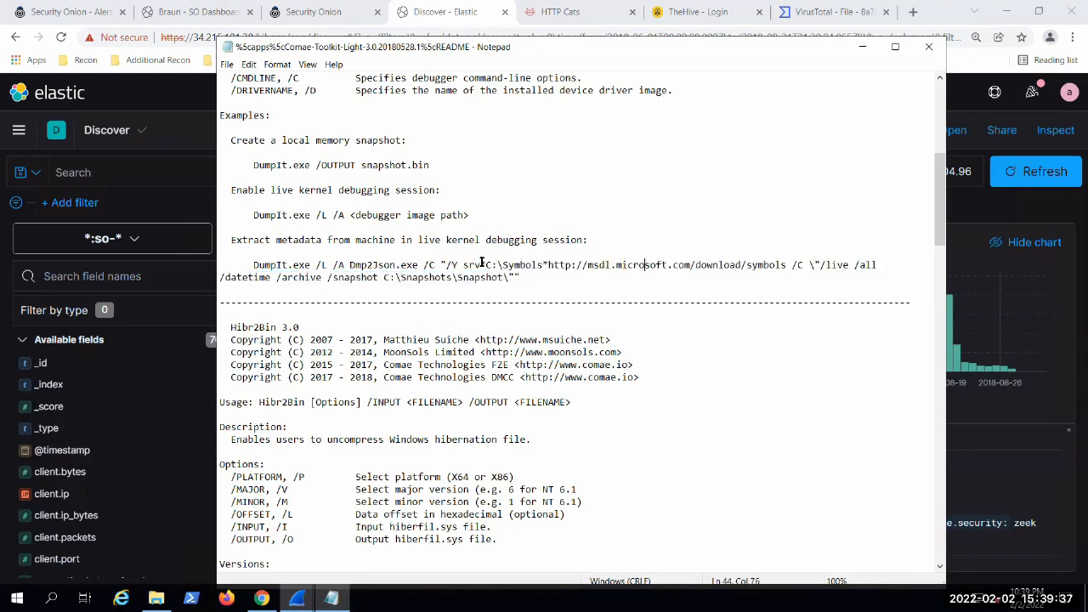
drag(491, 265, 787, 266)
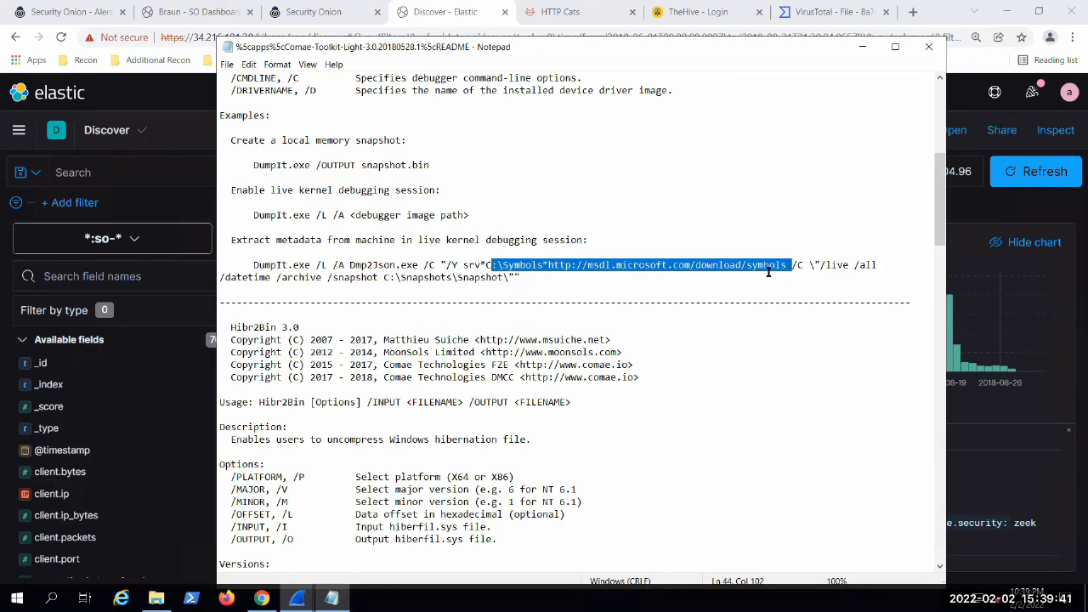
click(765, 265)
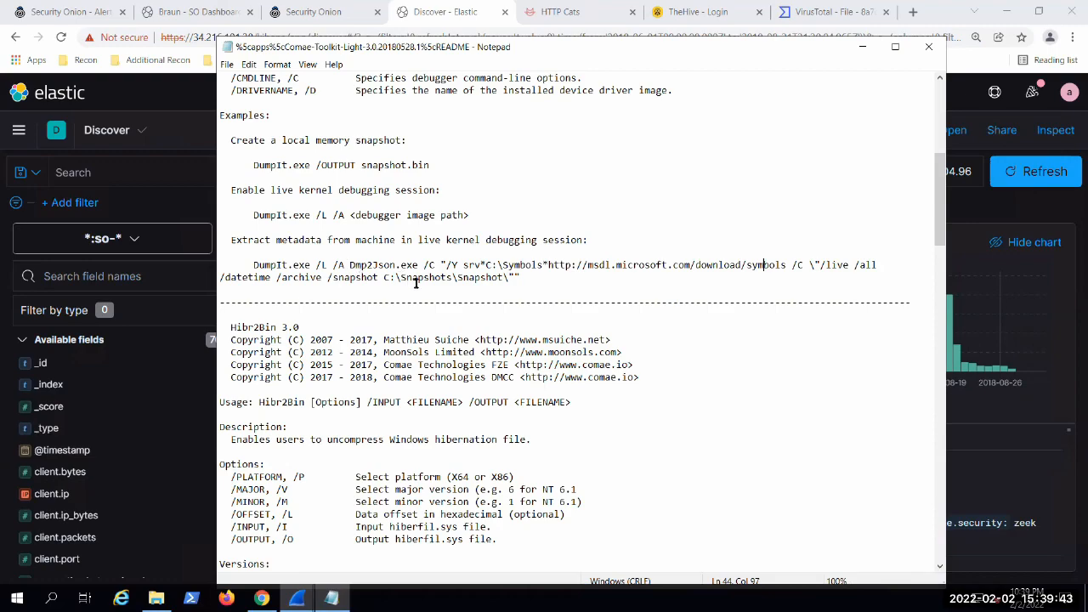
drag(513, 278, 520, 278)
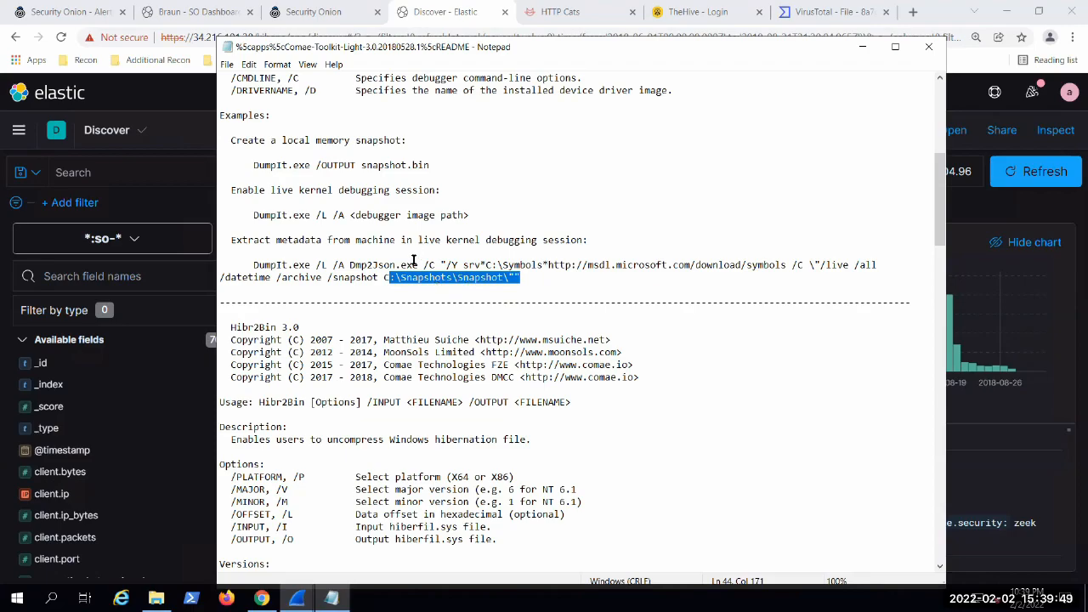
click(393, 296)
Step: Review the Hibr2Bin section and highlight its description about uncompressing Windows hibernation files
scroll(403, 303, down, 4)
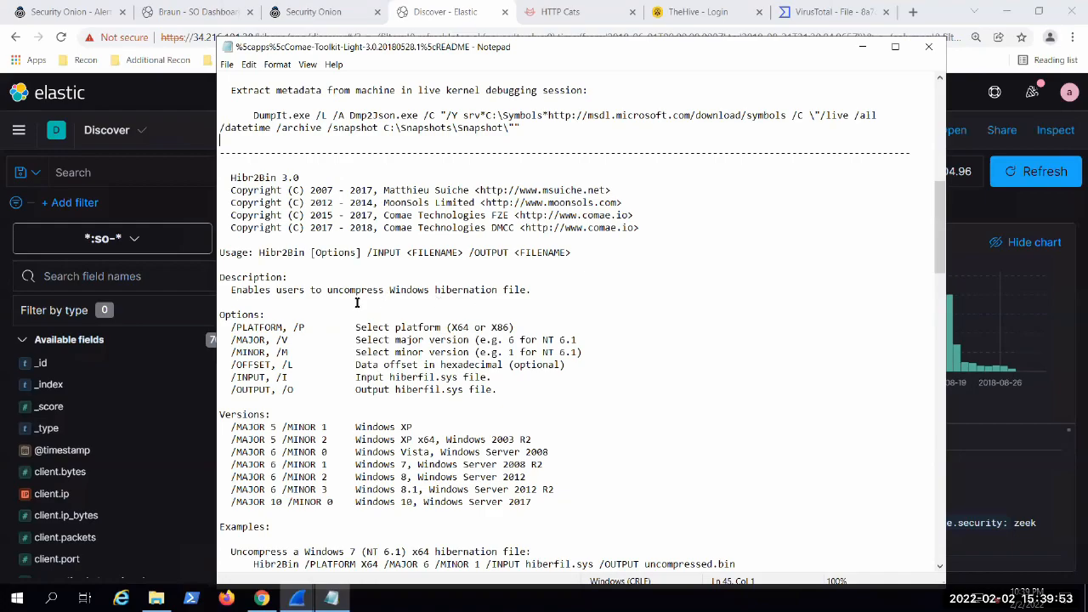
drag(225, 290, 488, 304)
click(478, 304)
scroll(380, 311, down, 2)
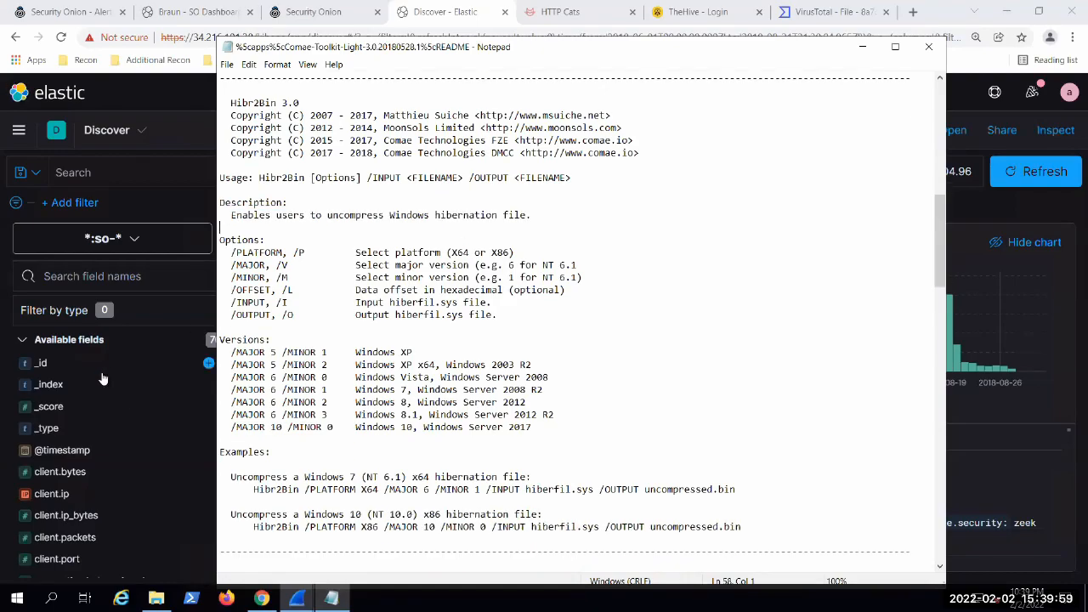
Step: Skim the remaining README tool sections from Hibr2Dmp through Z2Dmp
scroll(340, 254, down, 14)
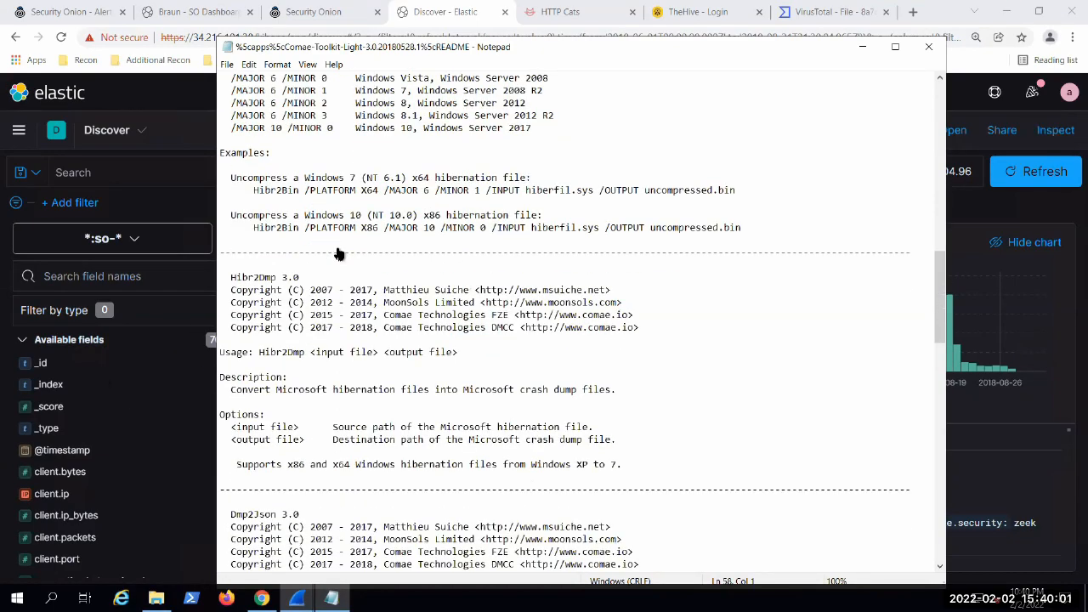
scroll(464, 338, down, 18)
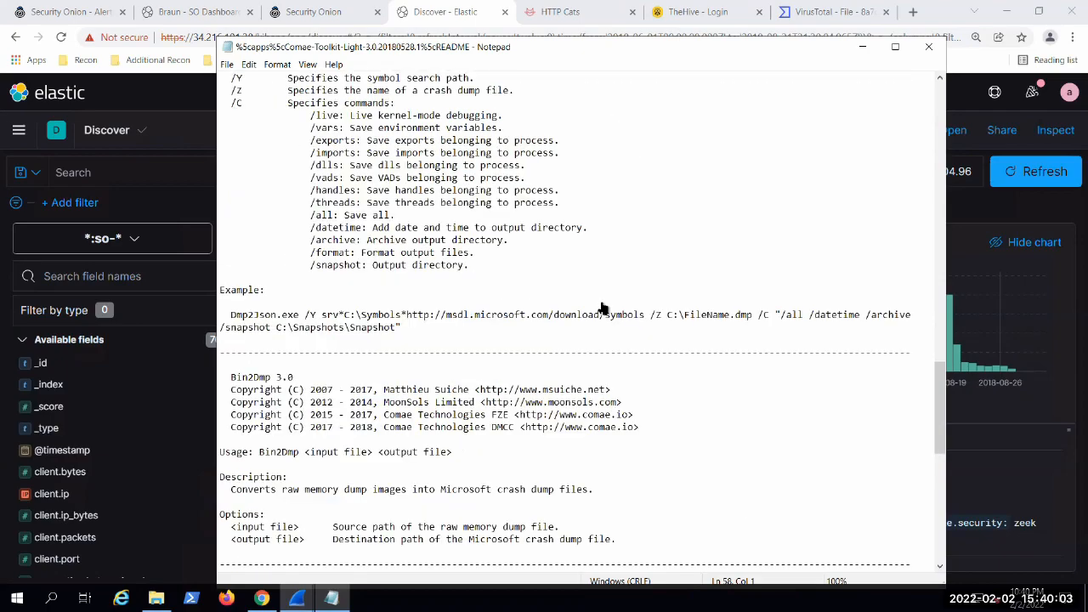
scroll(630, 387, down, 9)
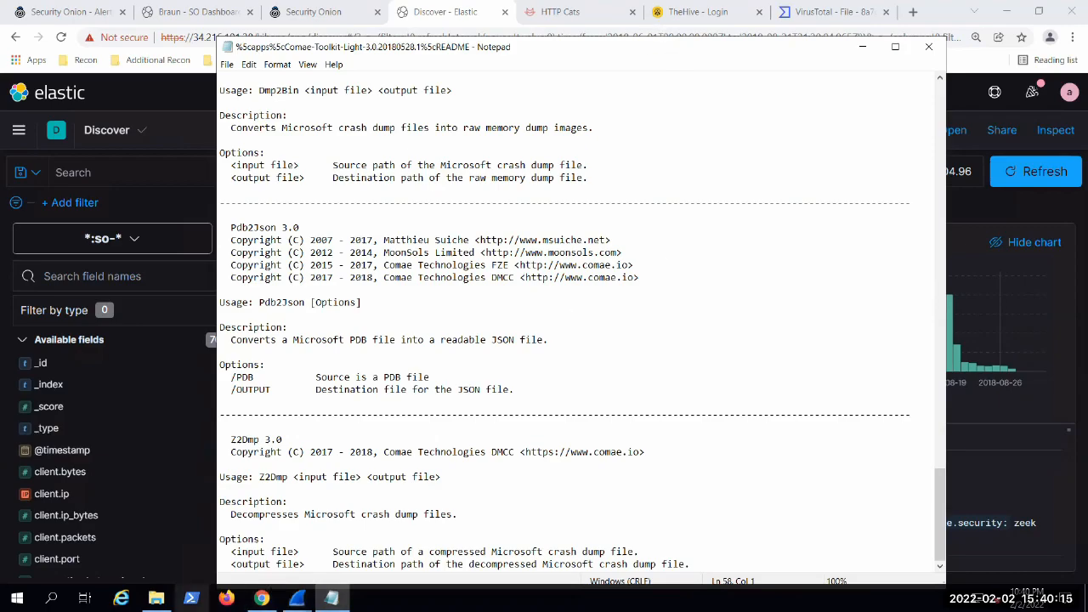
Step: Switch to Wireshark and bring up the SMB export object list for sensoroni_kibana_1320.pcap
click(296, 598)
click(269, 492)
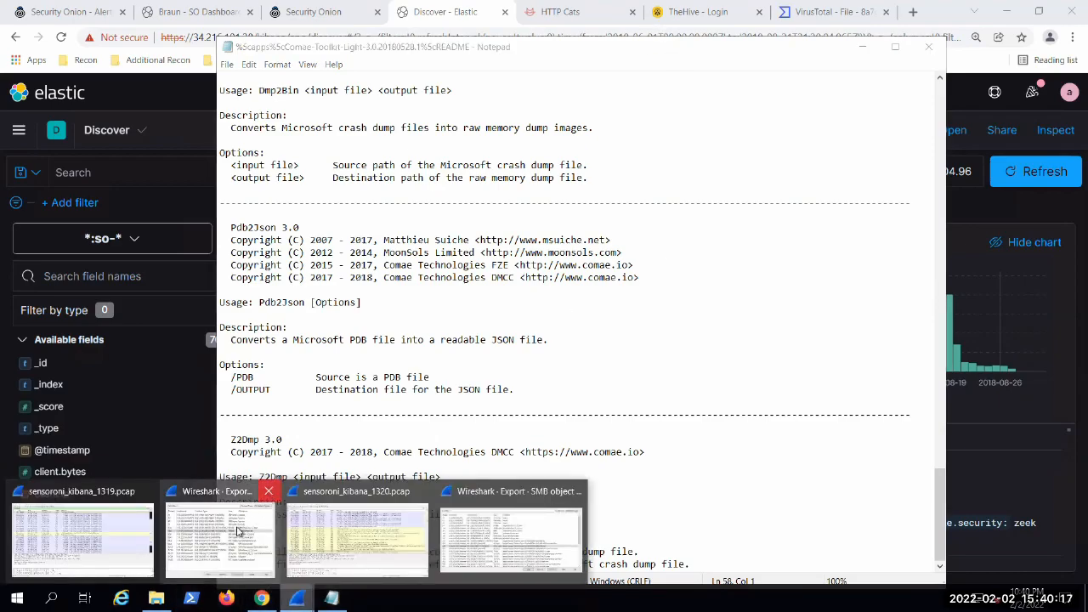
click(208, 493)
click(194, 537)
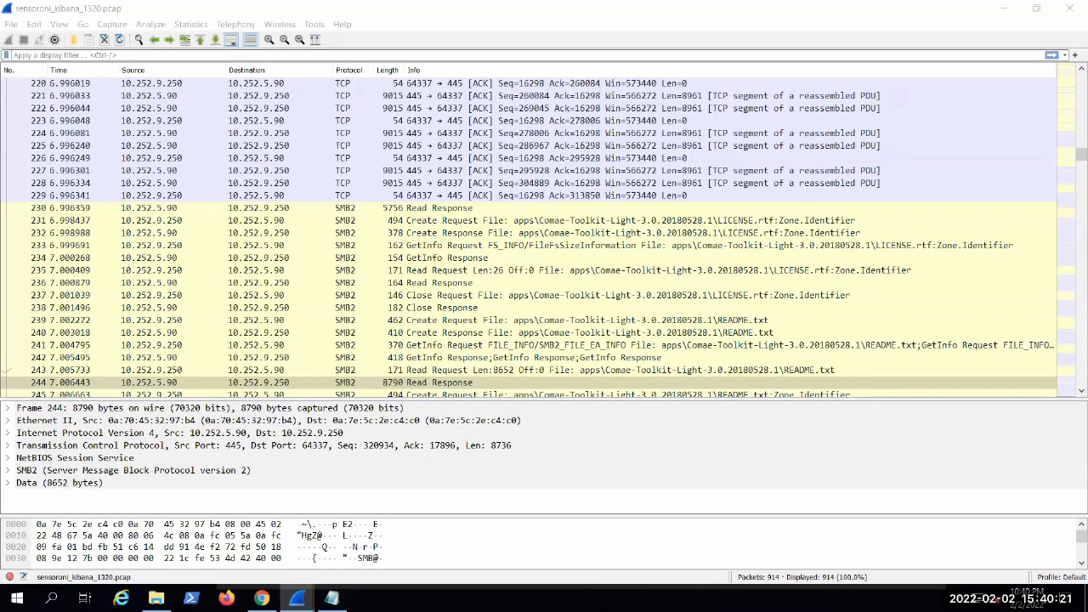
click(297, 598)
click(400, 544)
click(722, 333)
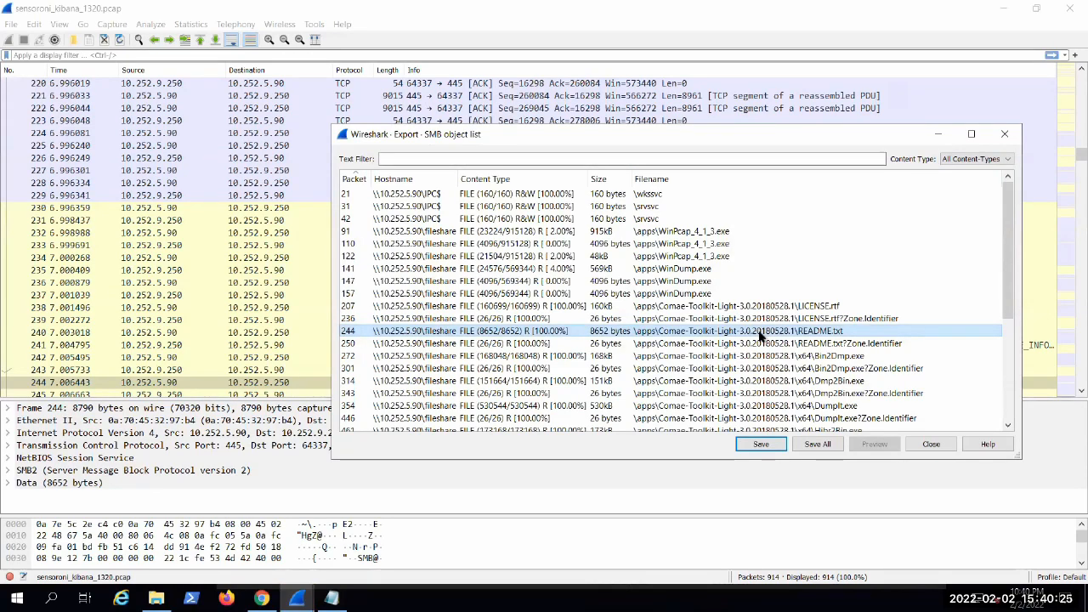
Step: Select the x64 Bin2Dmp.exe, Dmp2Bin.exe and Hibr2Bin.exe entries in turn to show their packets in the capture
click(878, 357)
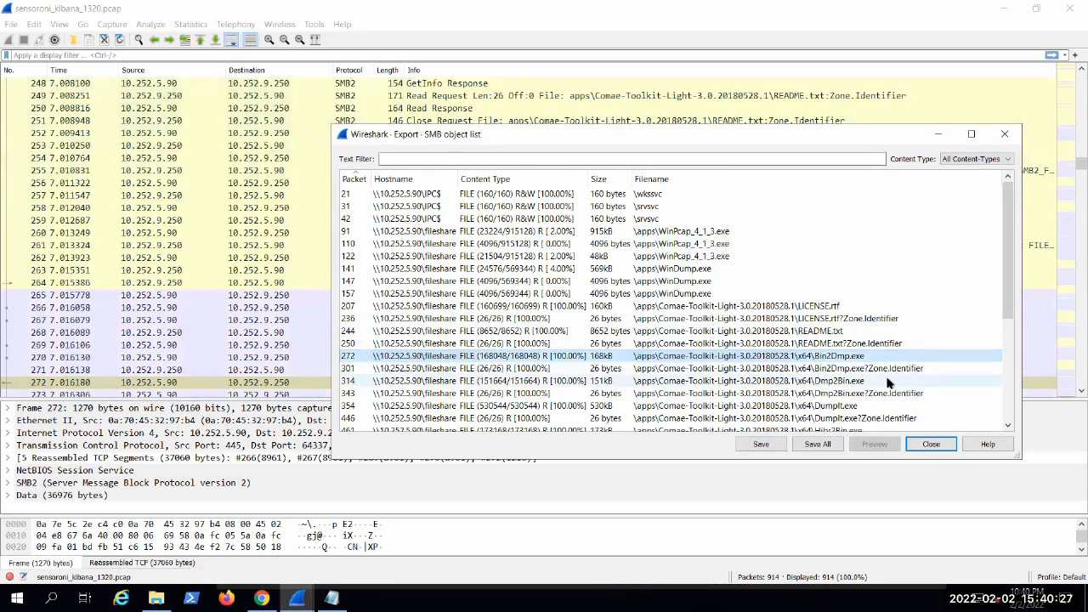
click(881, 382)
scroll(879, 365, down, 2)
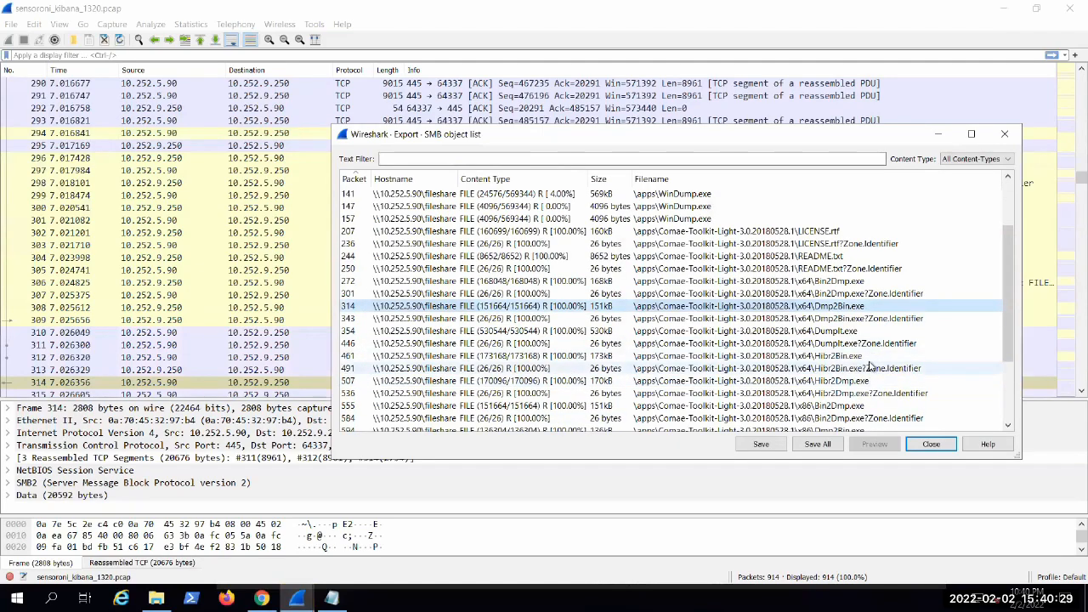
click(872, 356)
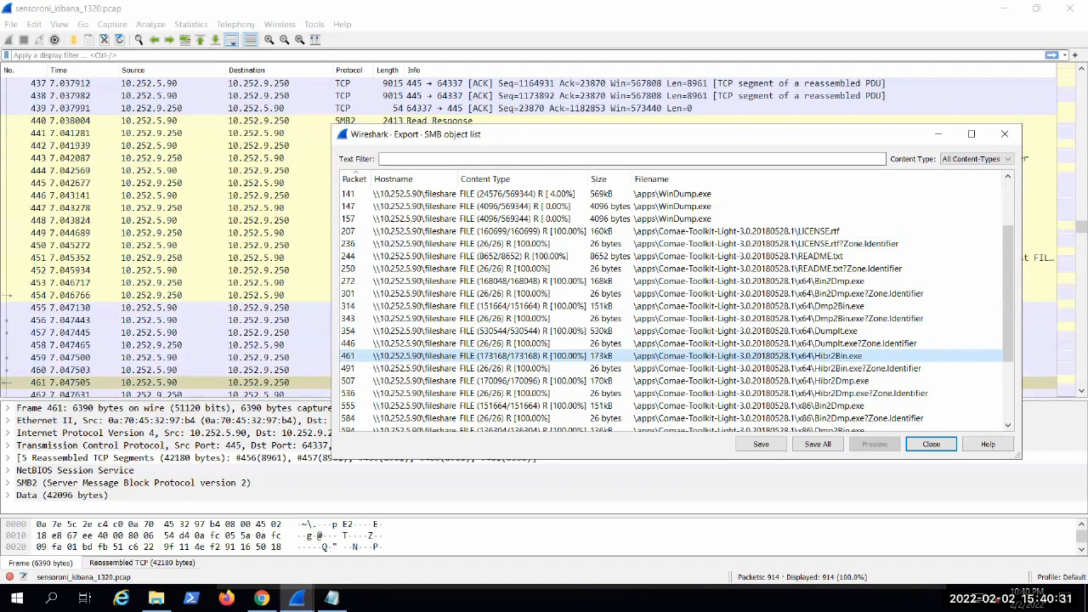
Step: Switch back to the README in Notepad and highlight the Bin2Dmp and Dmp2Bin conversion descriptions
click(332, 598)
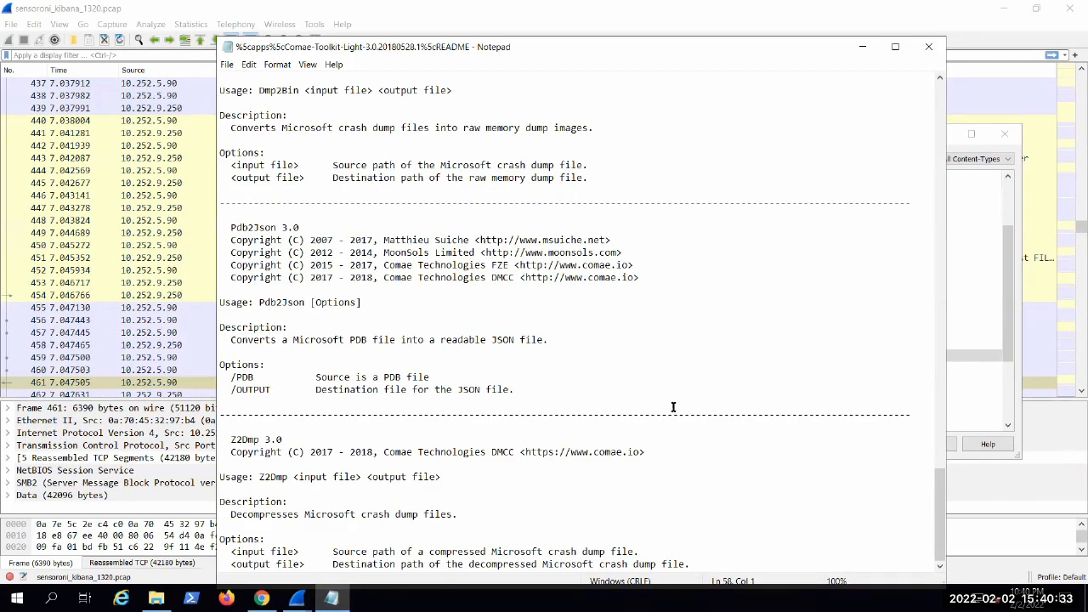
scroll(670, 431, up, 9)
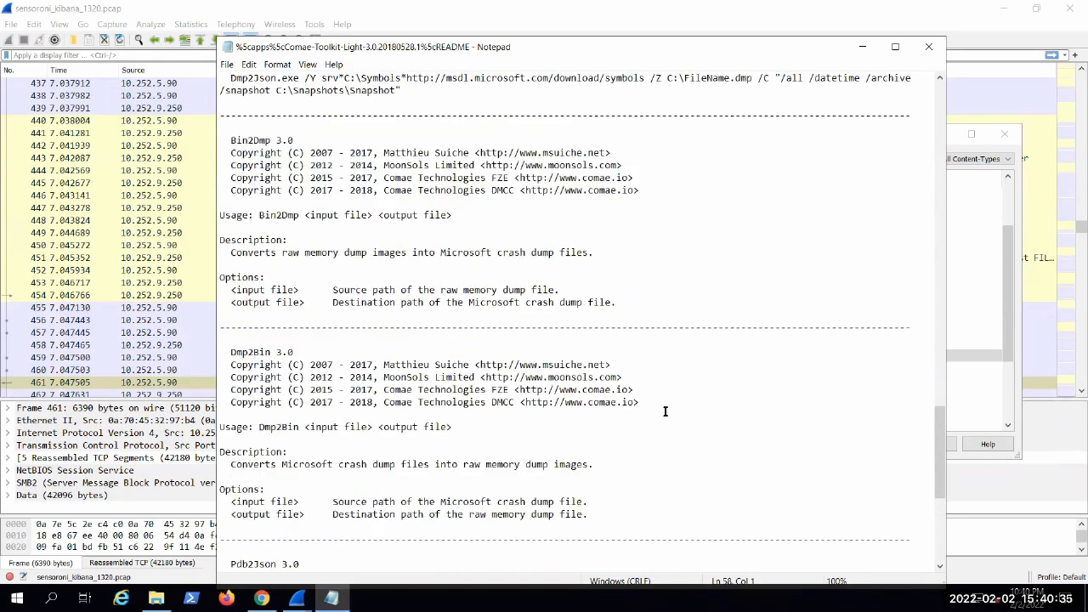
drag(280, 252, 587, 253)
click(334, 465)
key(shift+Home)
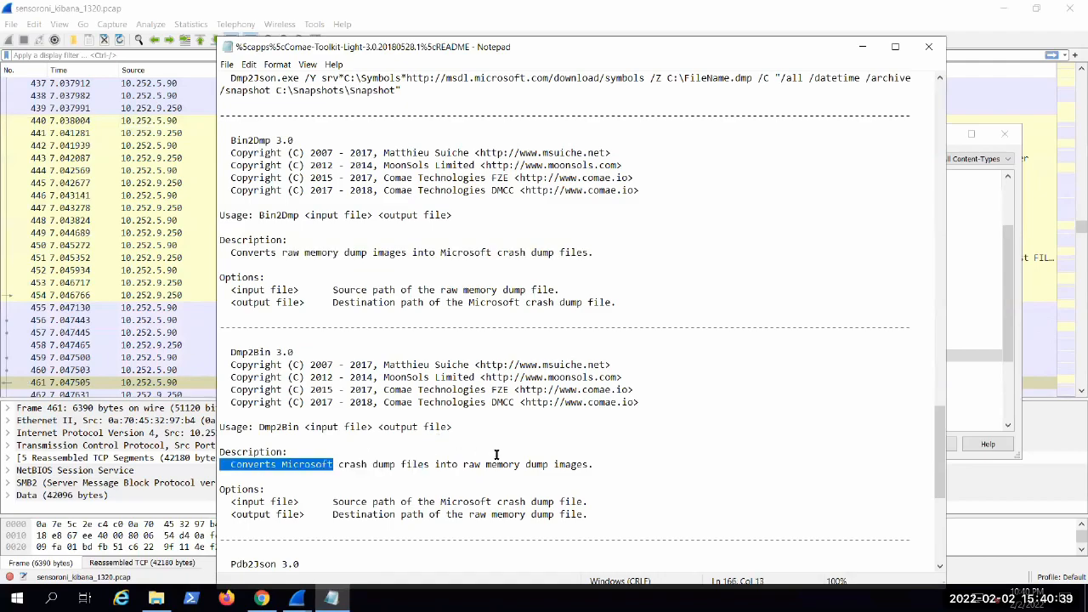
key(shift+Down)
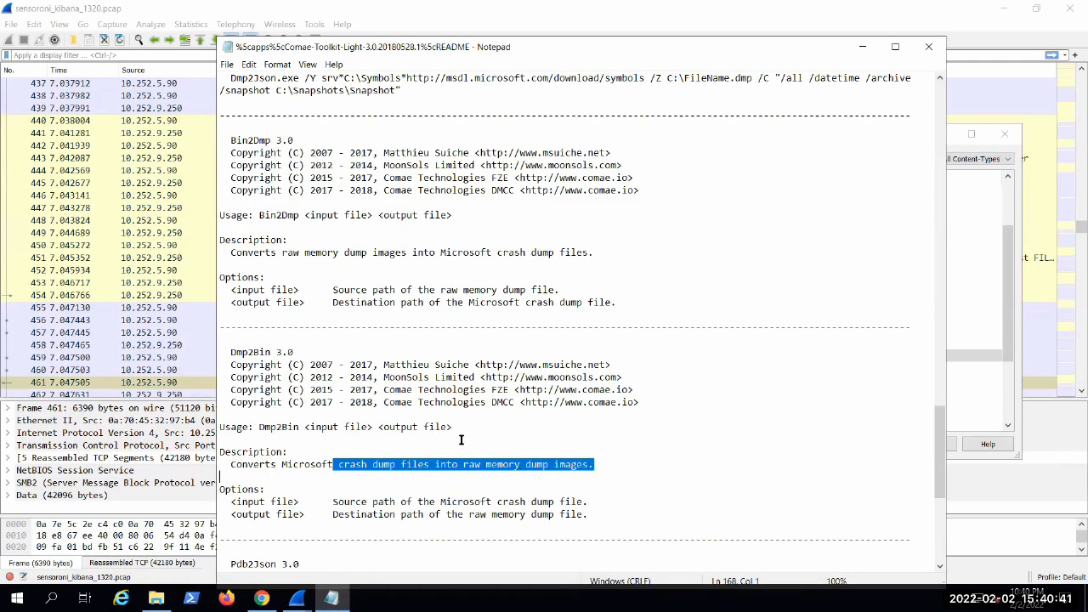
Step: Clear the text selection and go back up the README to the DumpIt description and options
drag(453, 426, 246, 290)
drag(241, 219, 404, 181)
click(428, 153)
scroll(718, 378, up, 20)
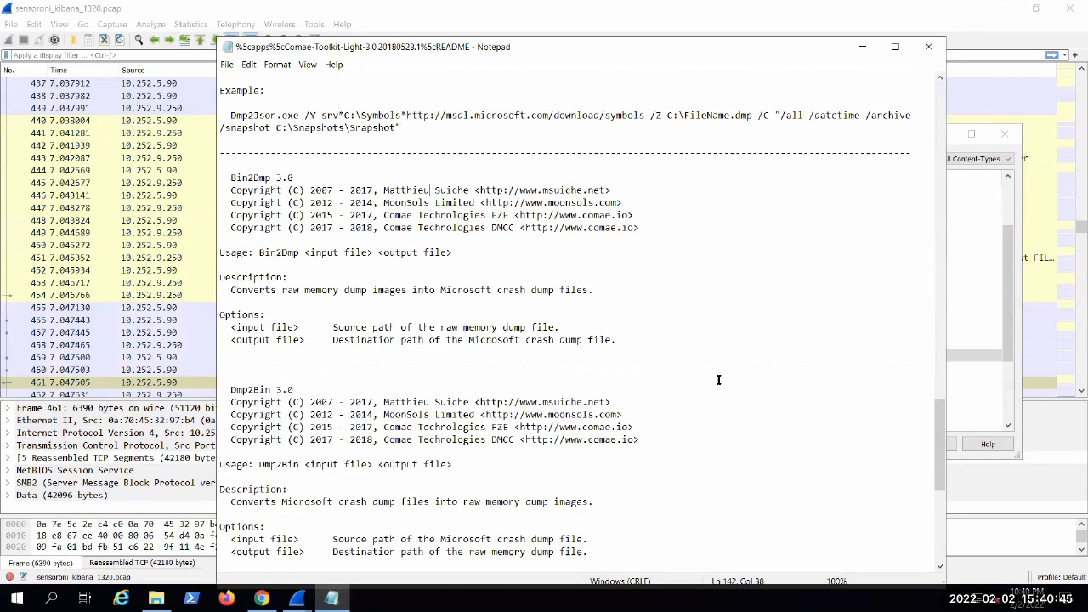
scroll(715, 374, up, 9)
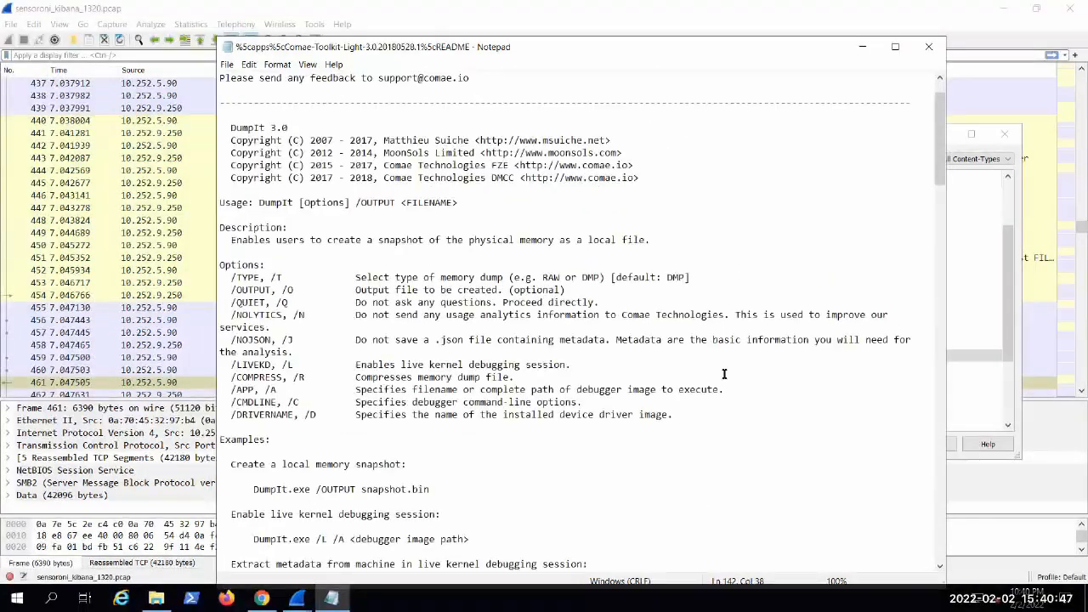
Step: Close the SMB export object list and minimize the README and Wireshark windows to get back to the browser
click(860, 48)
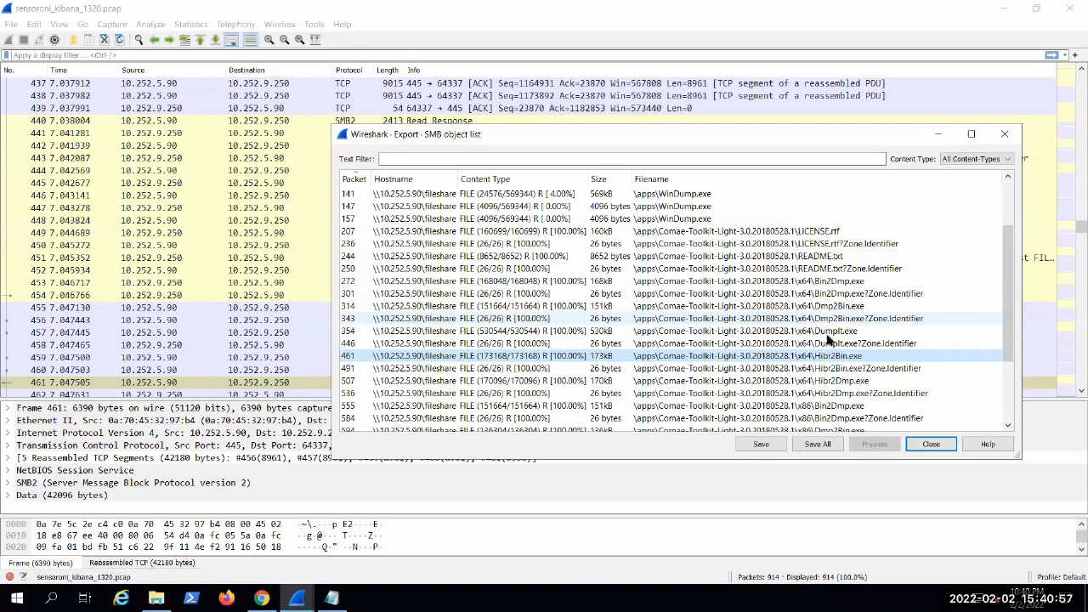
click(931, 444)
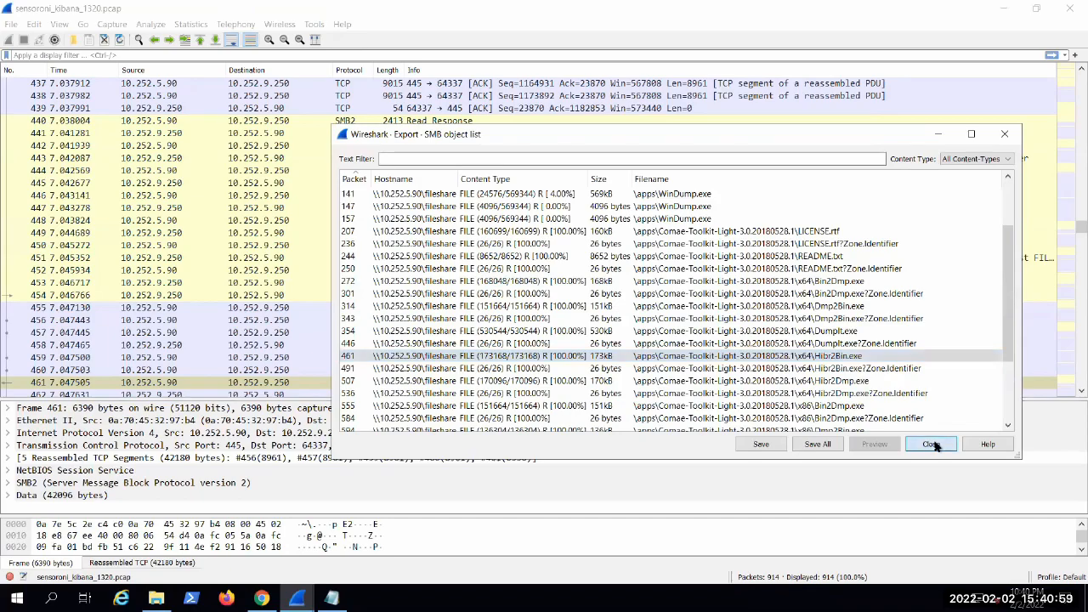
click(1002, 7)
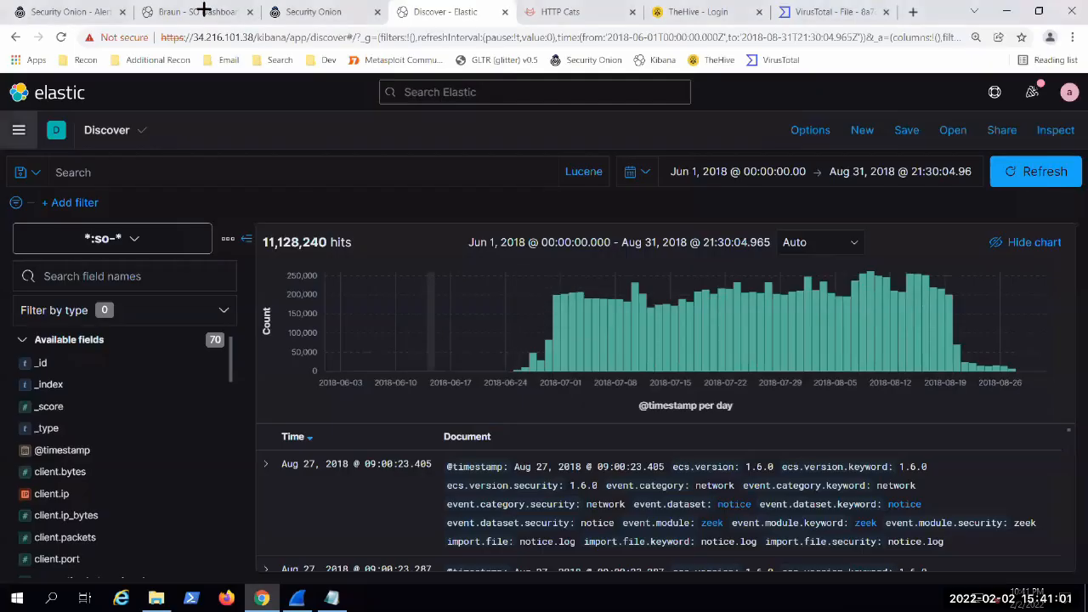
Step: Collapse the expanded README.txt document on the SO Dashboard and remove the file.name.keyword filter
click(211, 13)
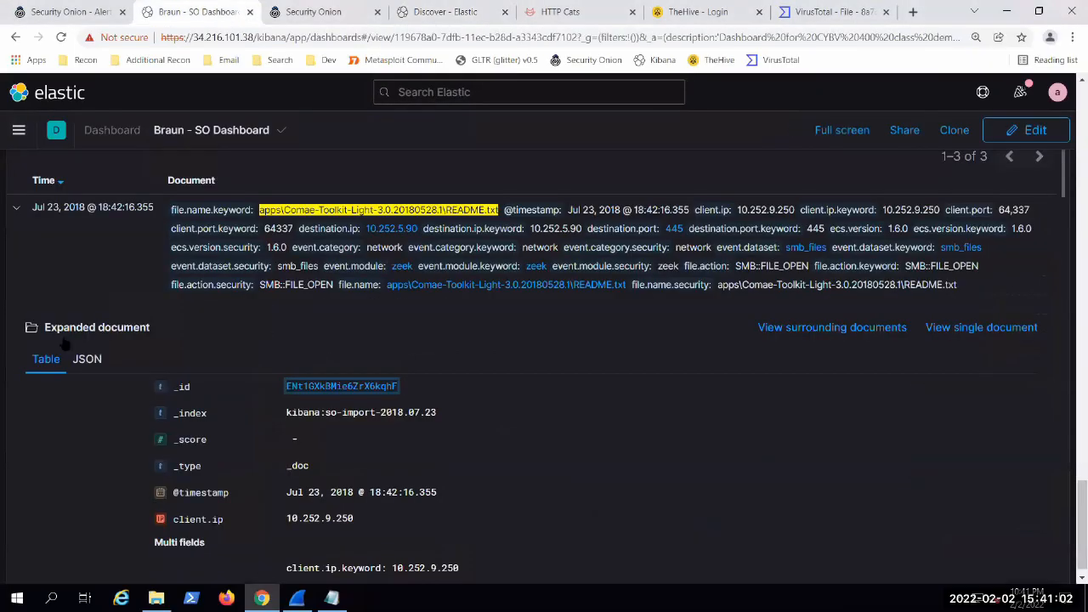
click(17, 210)
scroll(605, 484, up, 10)
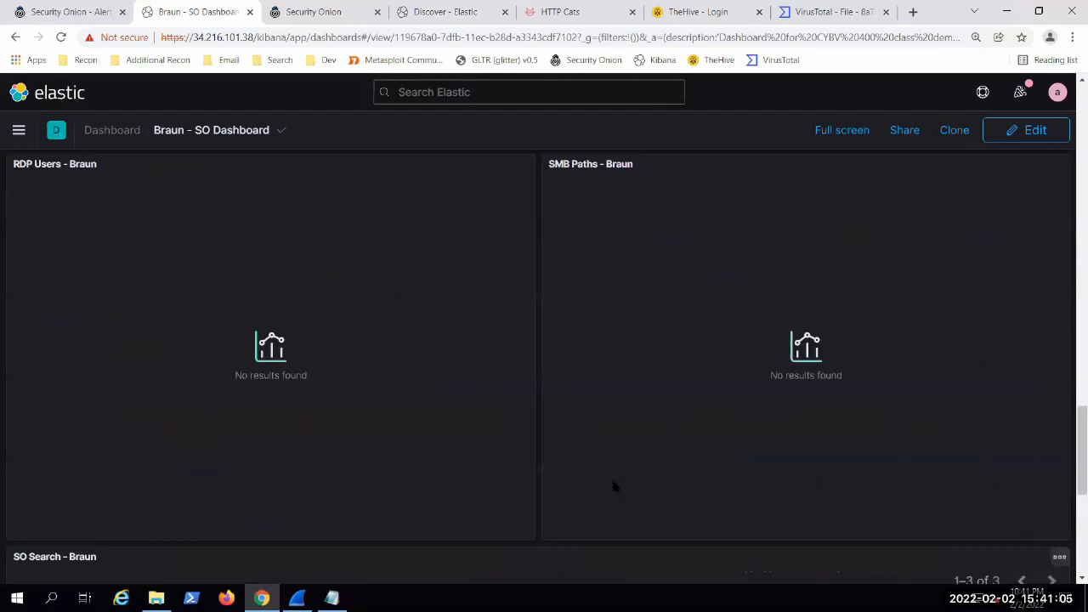
scroll(605, 484, up, 10)
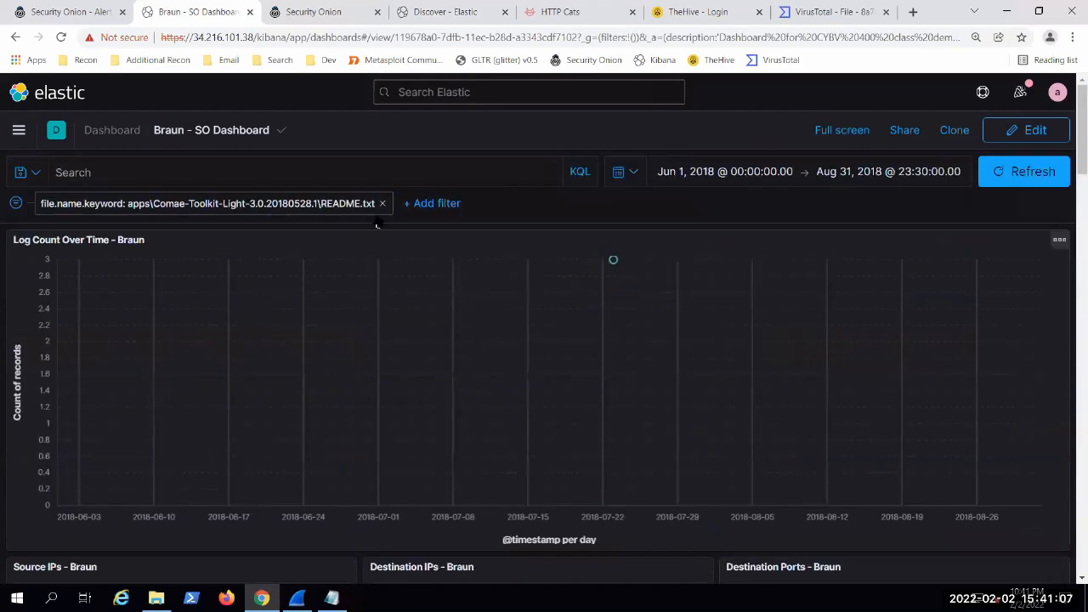
click(382, 204)
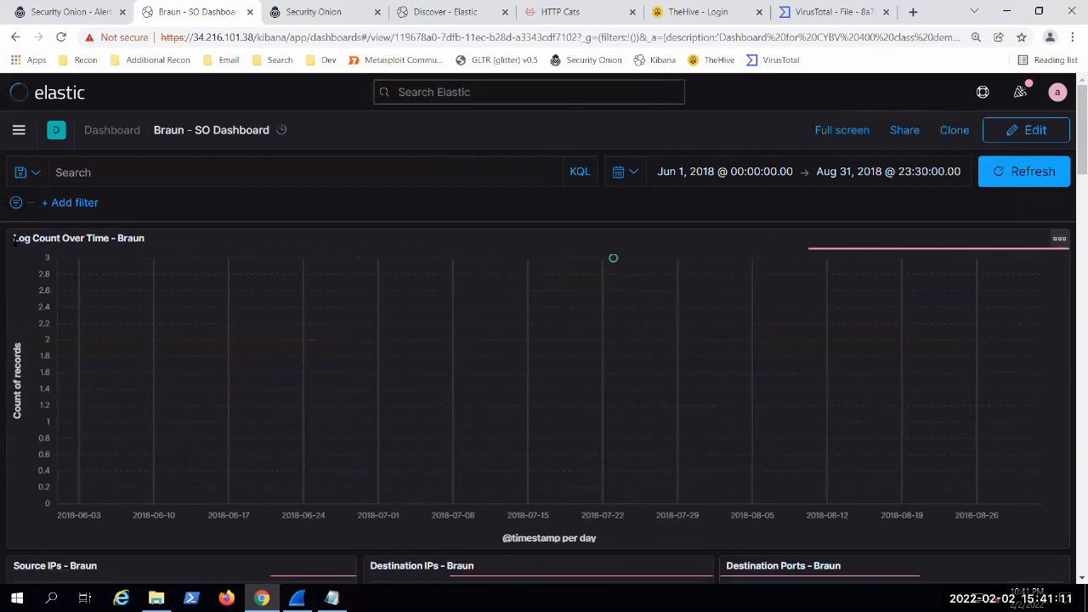
Step: Close the Security Onion packet page for job 1320 and return to the SO Dashboard
click(303, 12)
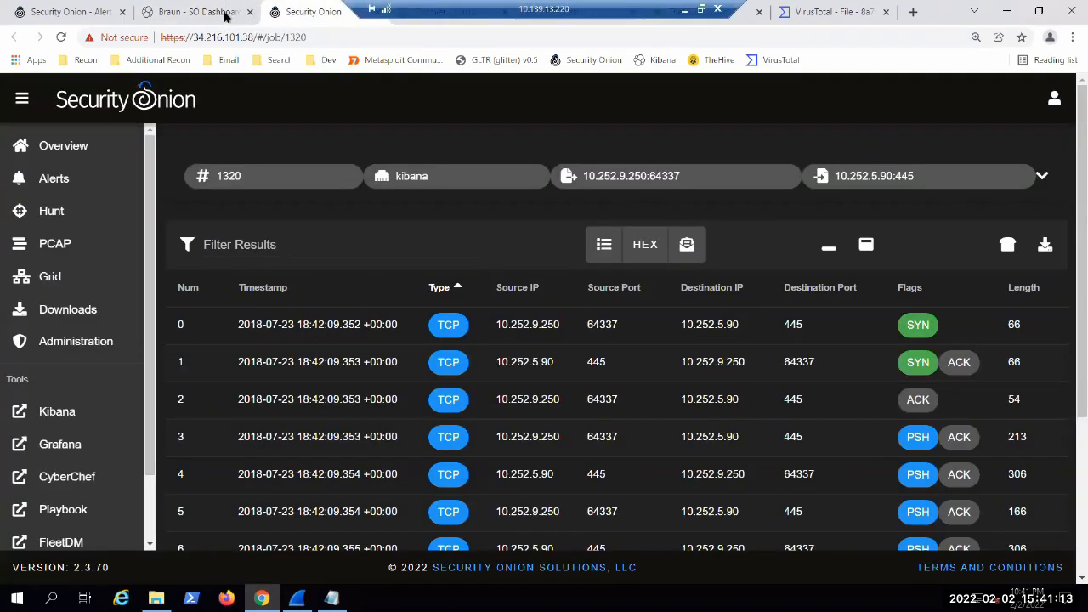
key(ctrl+w)
click(195, 11)
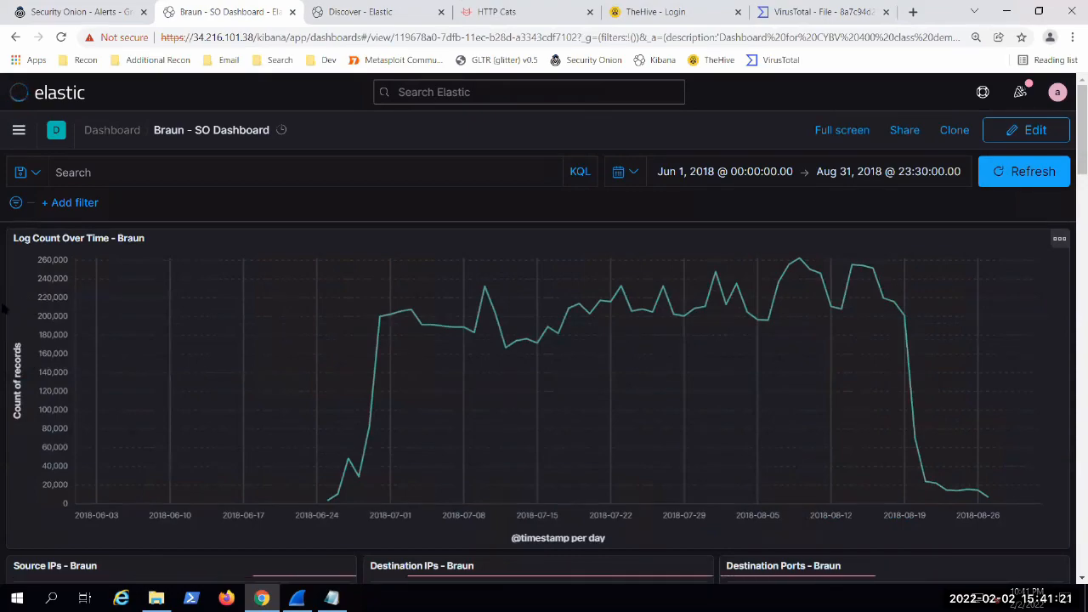
Step: Examine the unfiltered dashboard's source and destination IPs, ports, HTTP methods, status codes, HTTP URIs and URI paths
scroll(30, 363, down, 5)
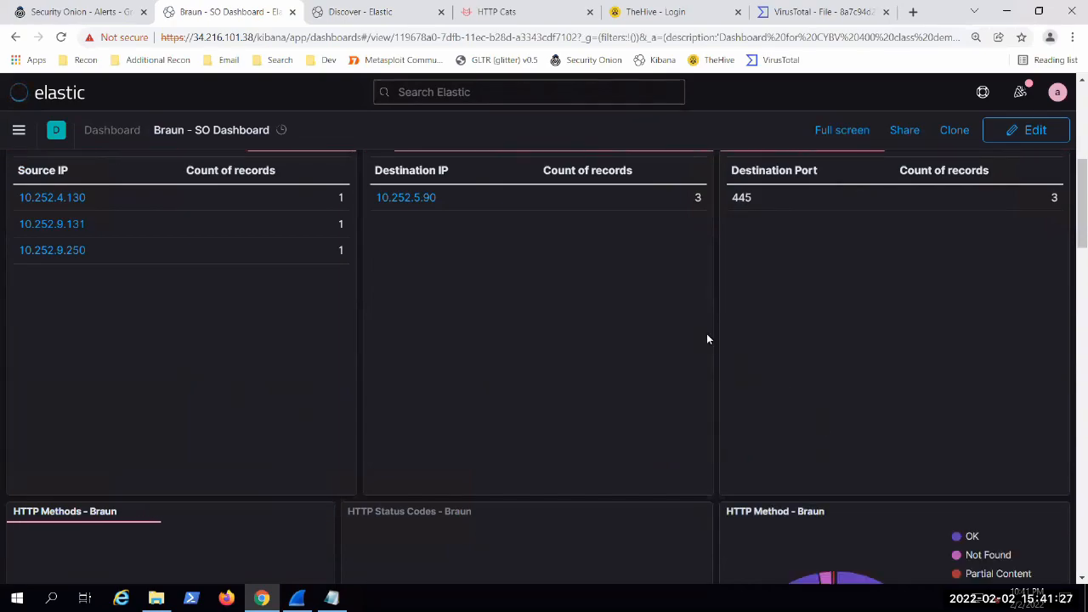
scroll(716, 338, down, 3)
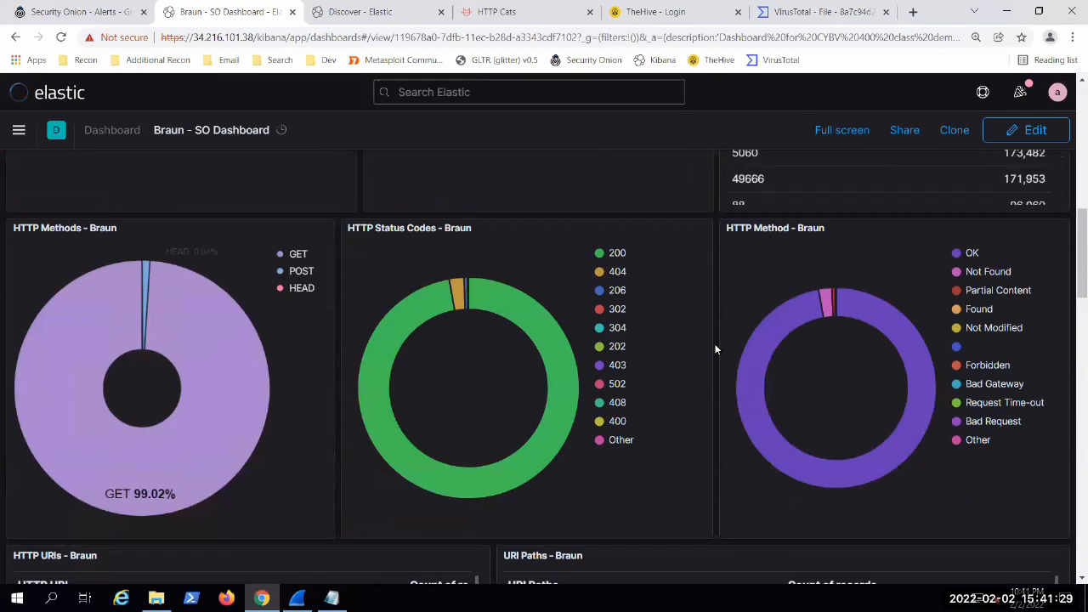
scroll(714, 335, down, 1)
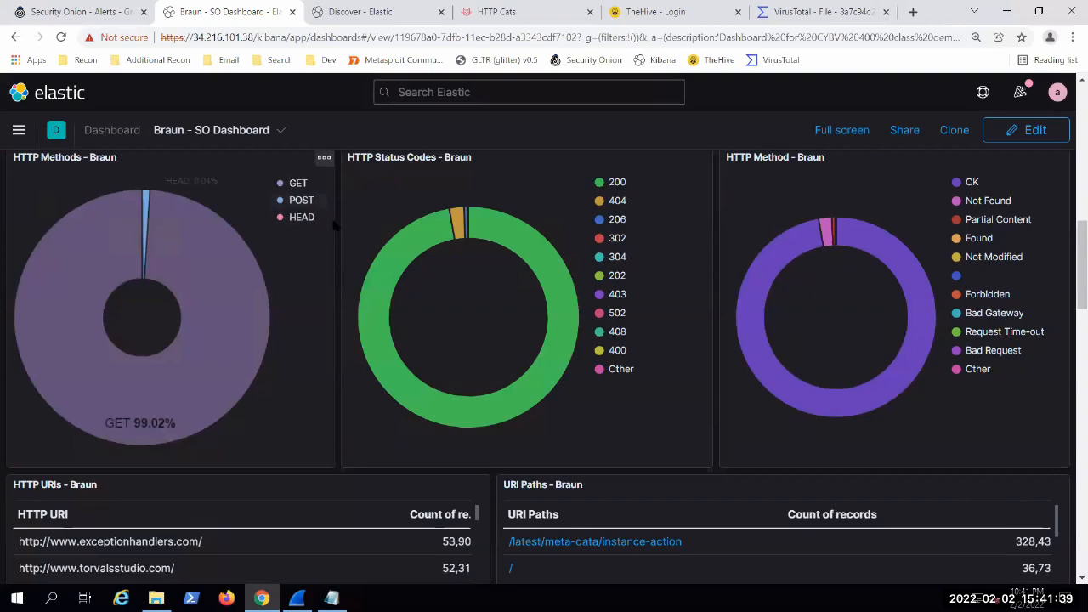
scroll(336, 226, down, 3)
scroll(334, 247, up, 3)
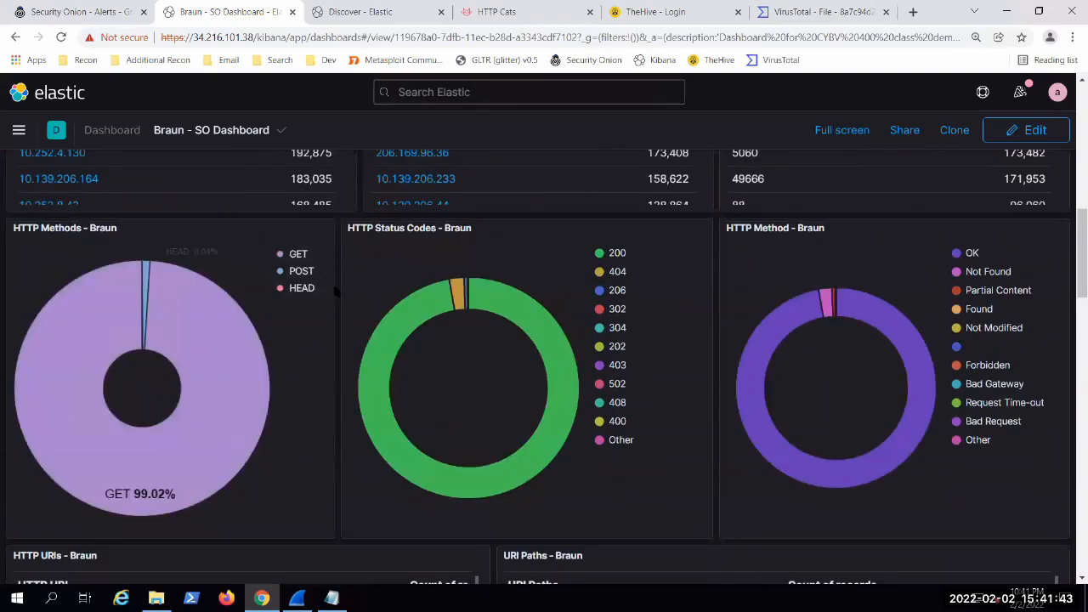
scroll(335, 291, down, 3)
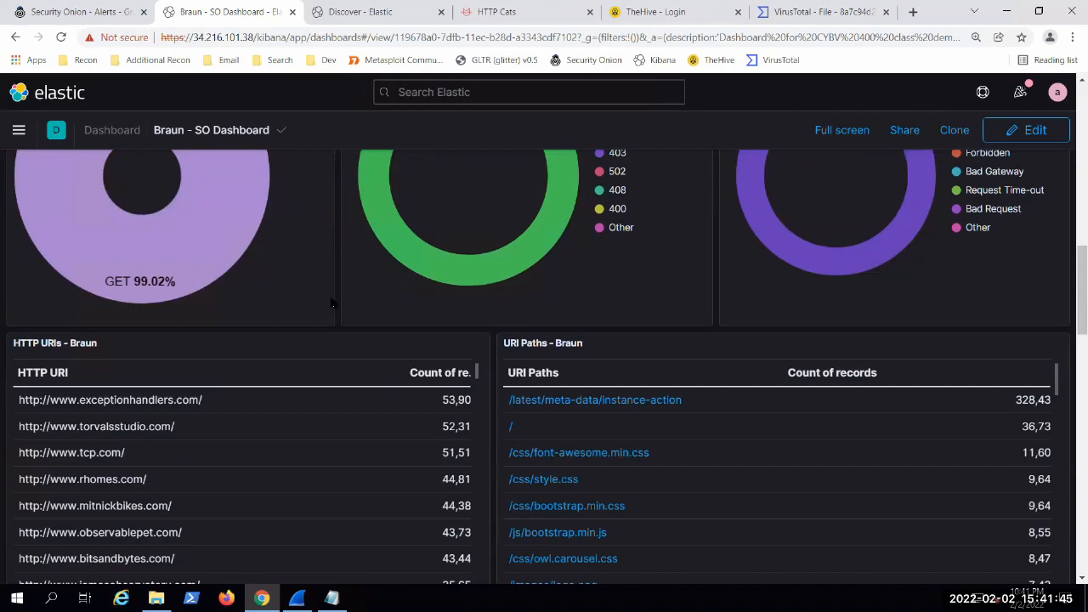
scroll(489, 347, down, 3)
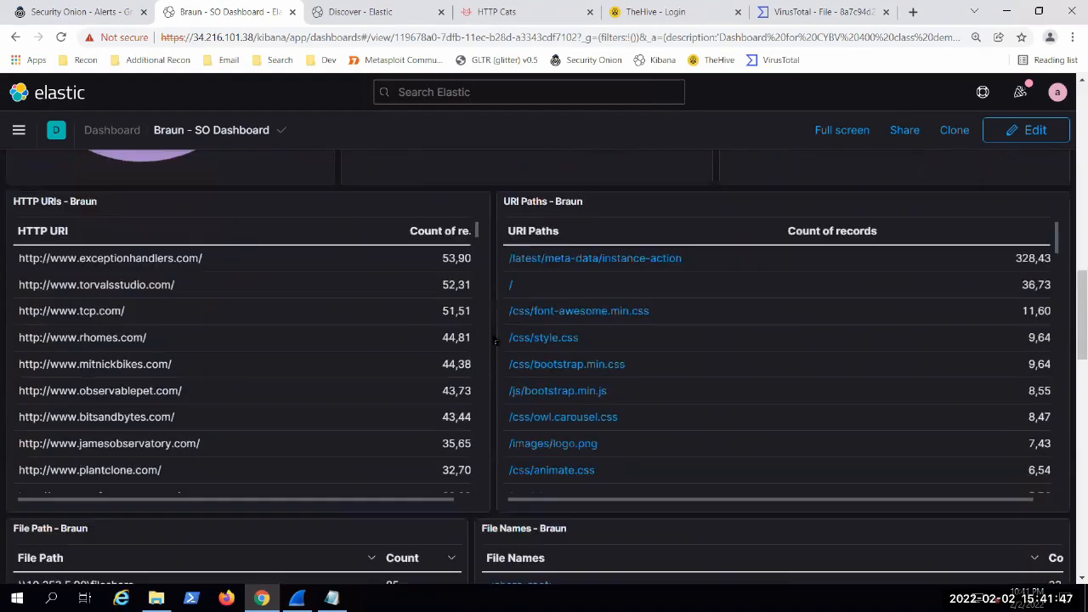
scroll(490, 347, down, 2)
scroll(492, 349, up, 4)
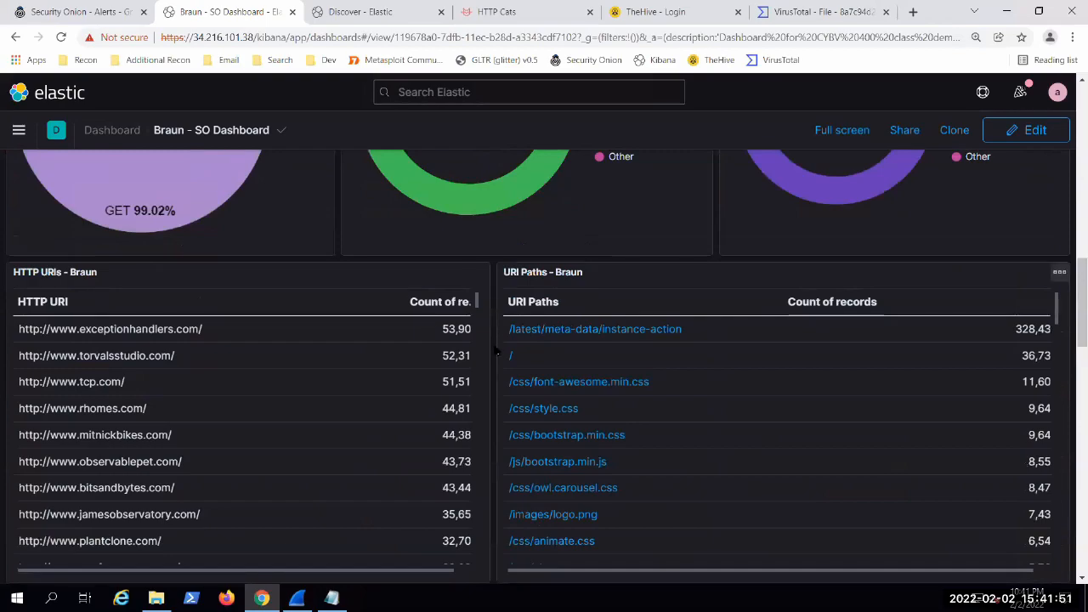
scroll(480, 348, down, 1)
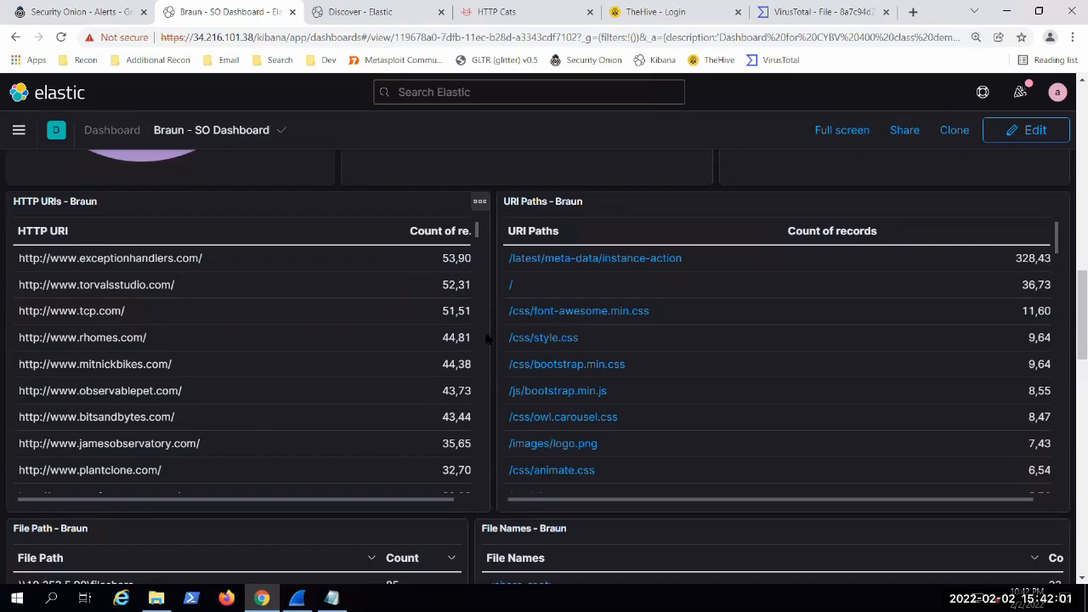
Step: Examine the dashboard's File Path and File Names tables, then review the panels back up to the log count chart
scroll(489, 338, down, 4)
scroll(468, 314, down, 2)
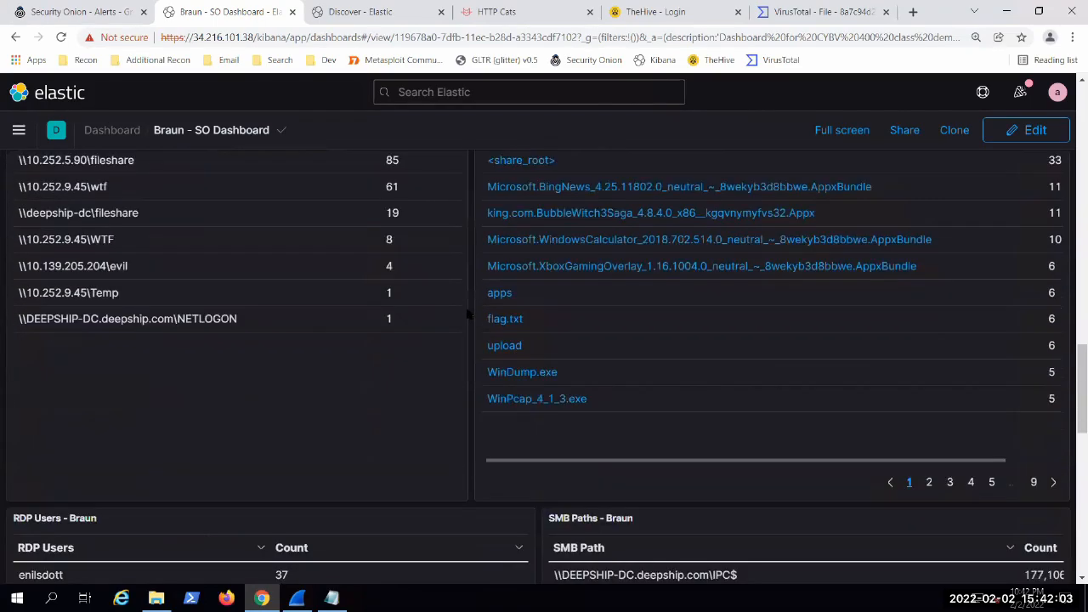
scroll(471, 315, down, 2)
scroll(471, 312, up, 2)
drag(651, 463, 853, 462)
drag(514, 448, 507, 447)
scroll(546, 291, up, 1)
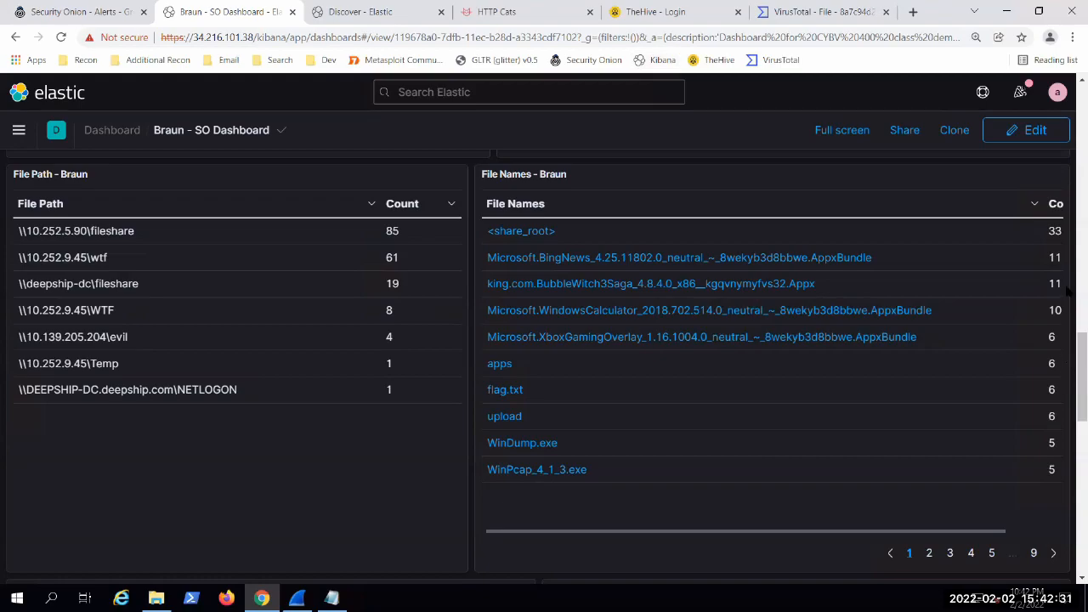
scroll(1068, 297, up, 15)
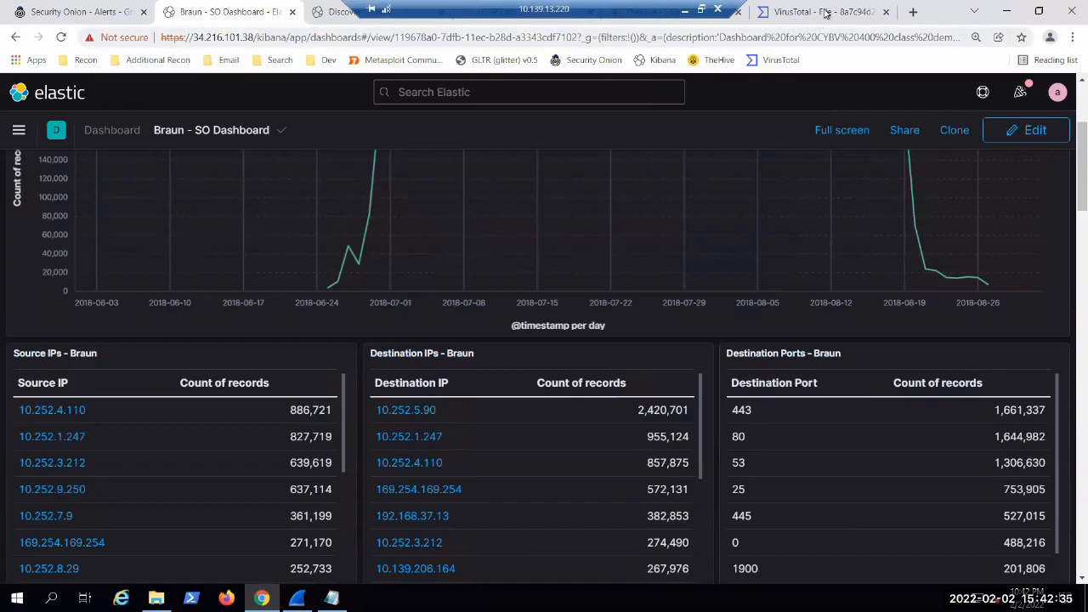
Step: Go to the Security Onion alerts page, open CyberChef from its tools and look over the favourite operations
click(43, 16)
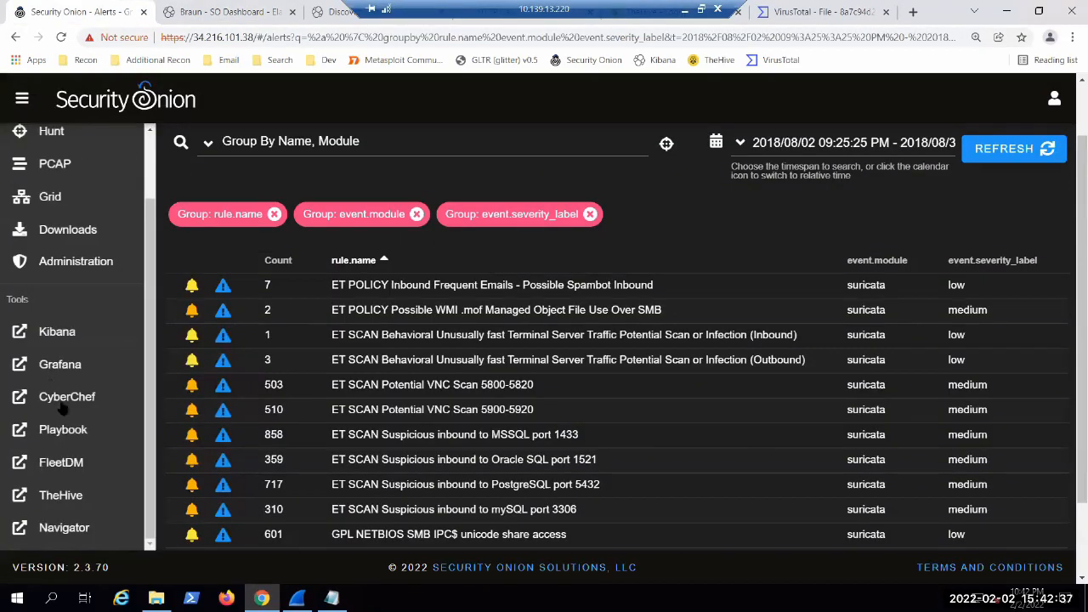
click(66, 396)
click(168, 12)
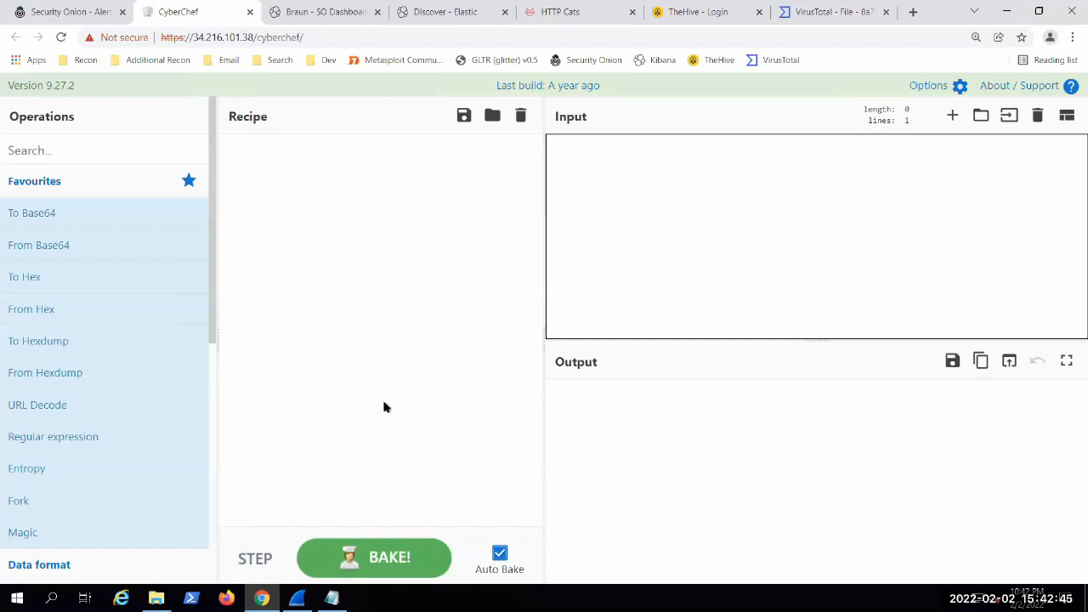
scroll(26, 353, down, 1)
mouse_move(108, 173)
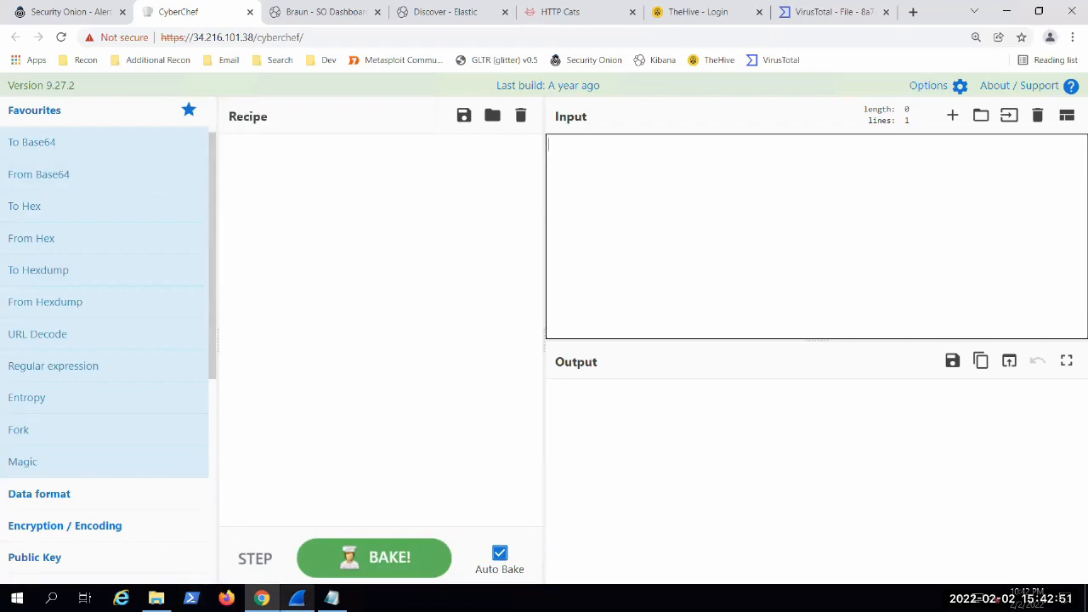
Step: Switch to File Explorer and open the weird text document from the Documents folder
click(155, 598)
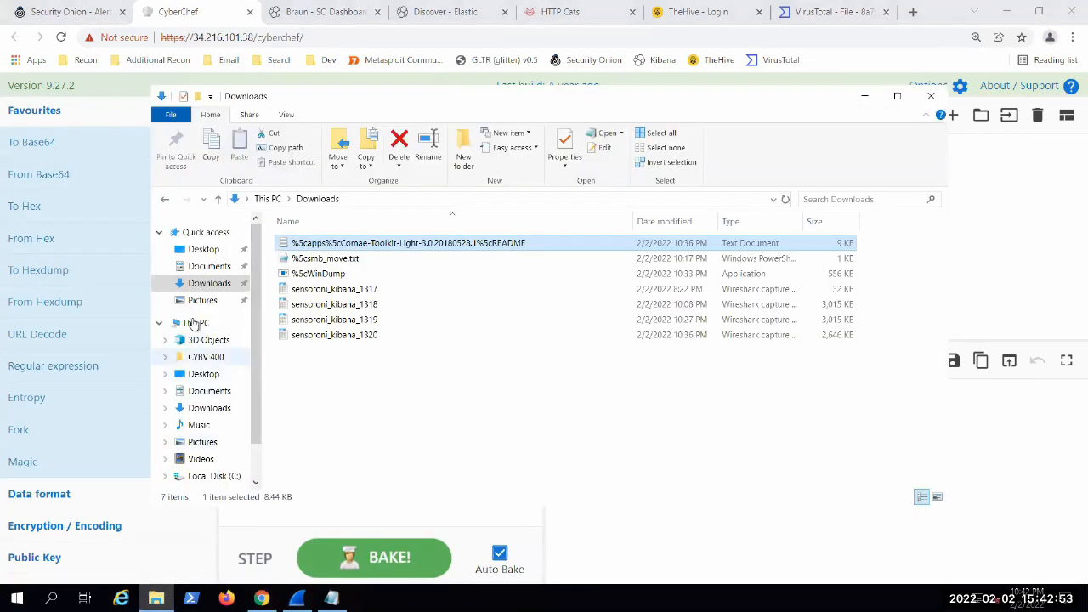
click(208, 267)
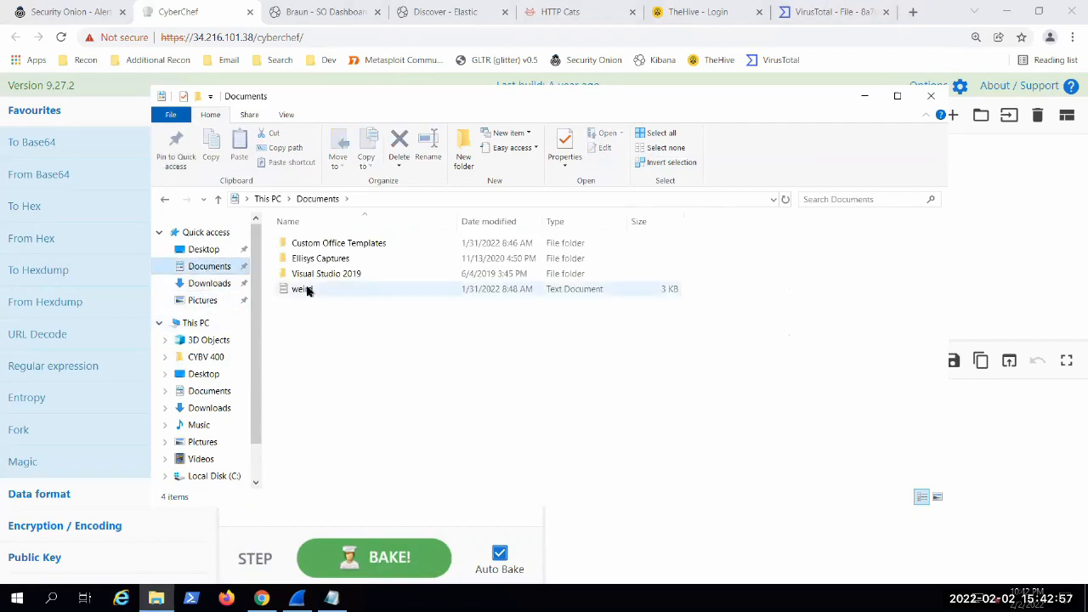
double_click(308, 288)
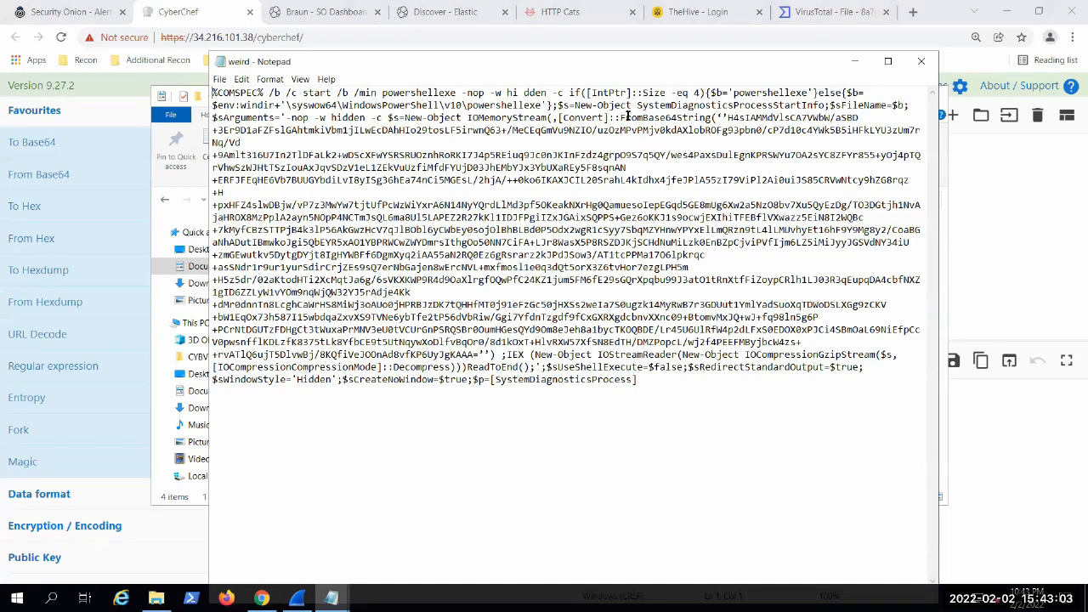
drag(655, 111, 685, 116)
drag(703, 119, 479, 357)
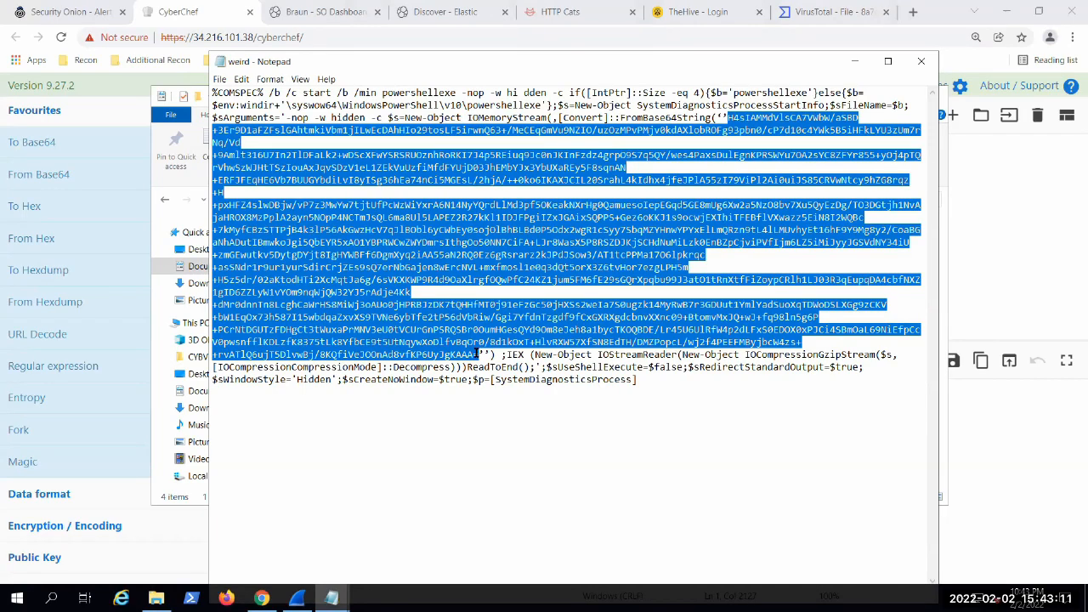
click(477, 352)
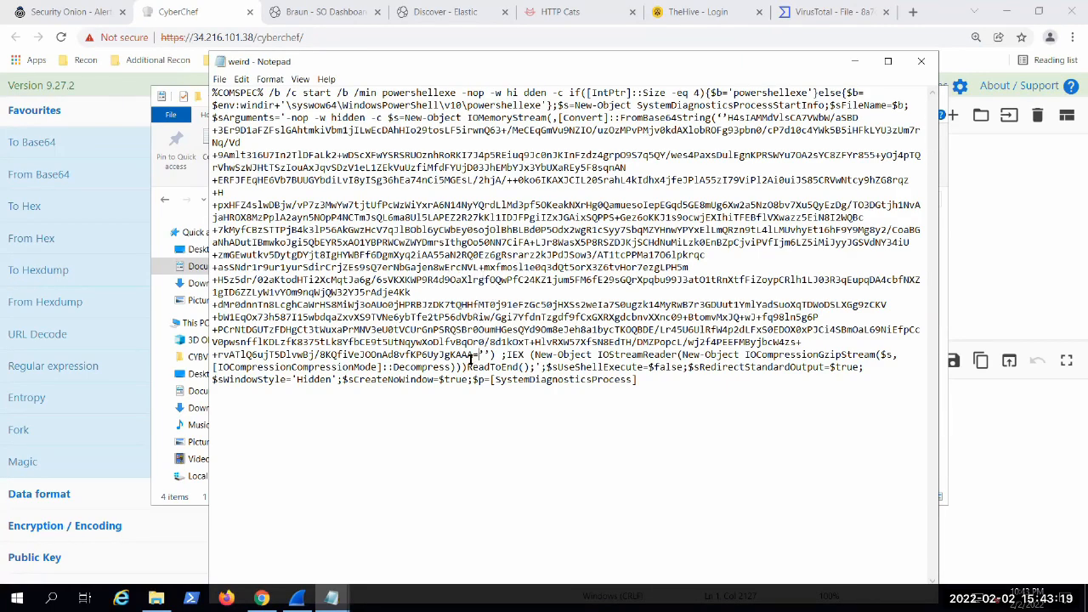
Step: Select the entire Base64 string inside FromBase64String, including its trailing equals sign, and switch back to CyberChef
drag(478, 355, 730, 120)
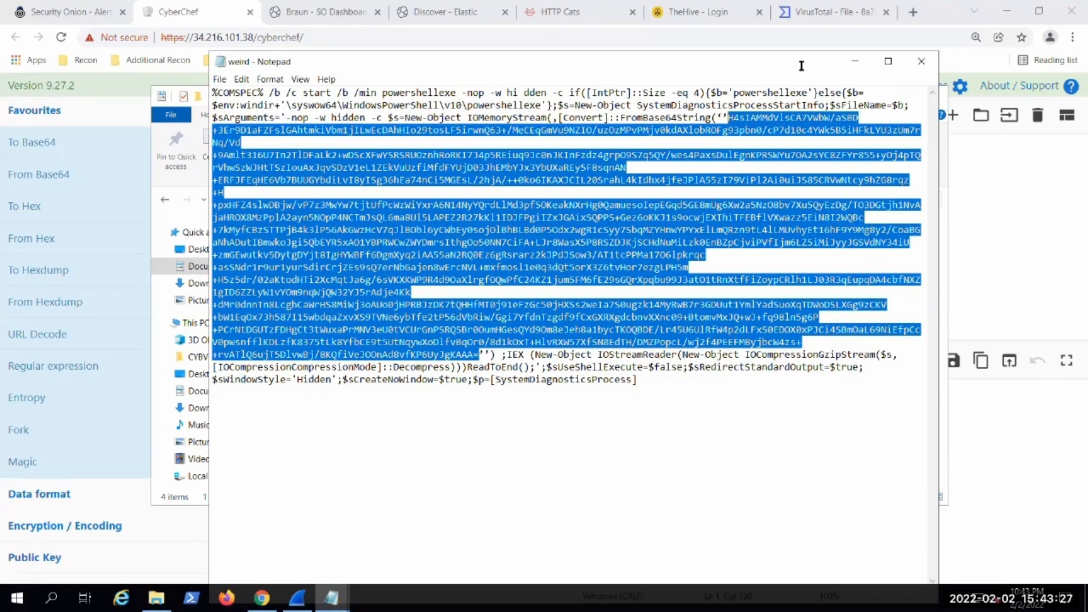
click(853, 68)
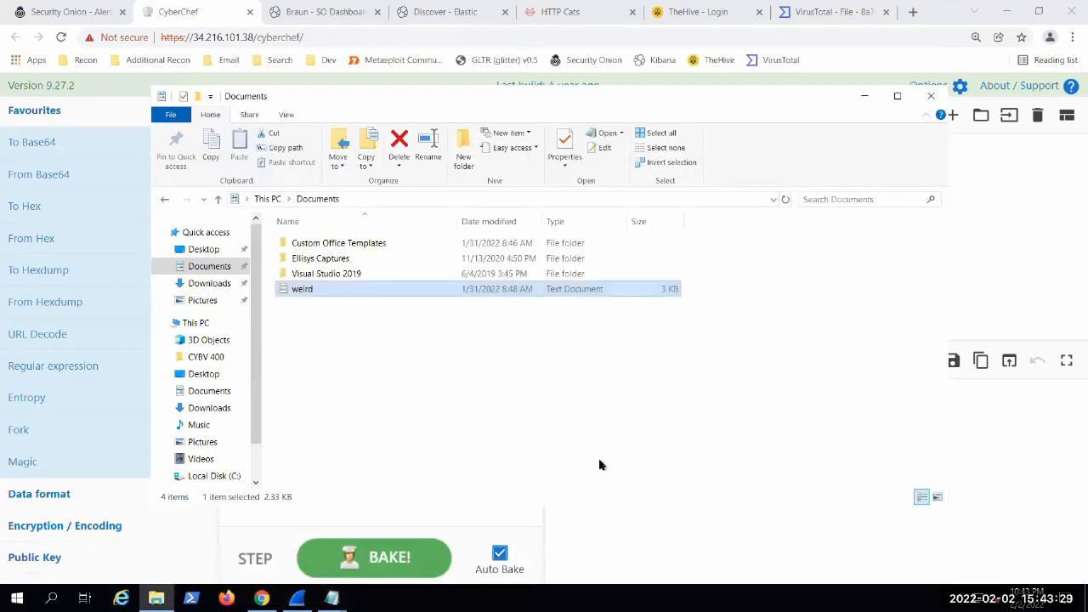
click(863, 95)
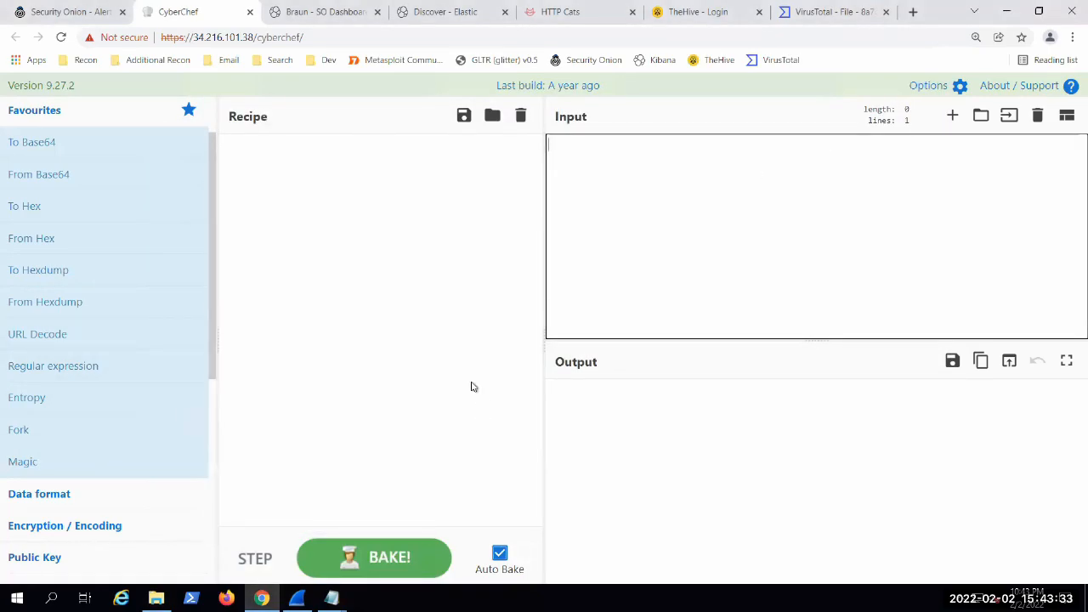
Step: Look through CyberChef's operation categories and bring the weird file back up in Notepad
scroll(97, 325, down, 5)
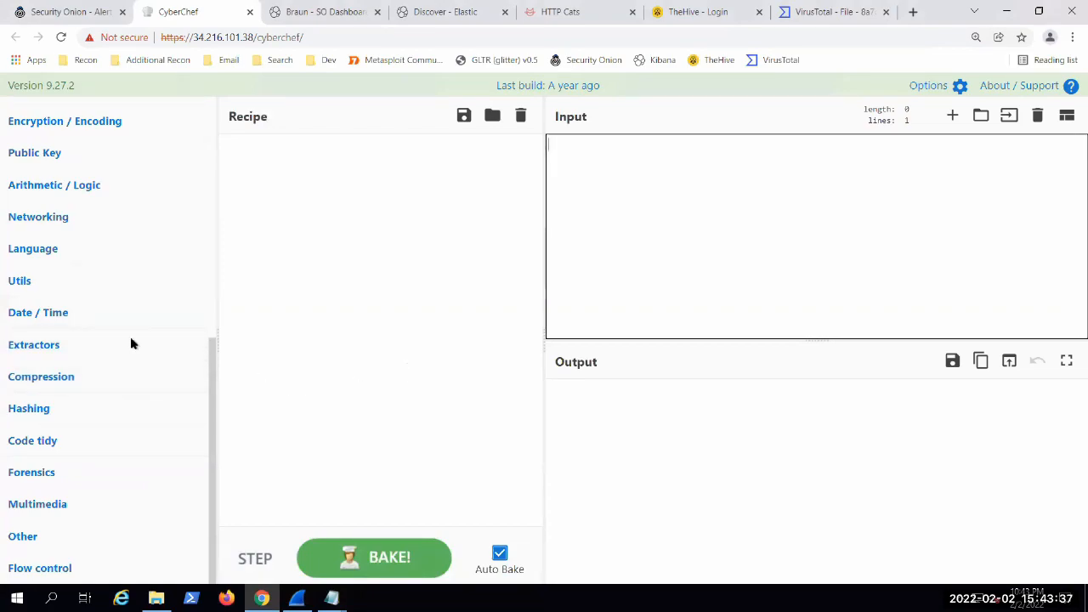
scroll(44, 322, up, 2)
scroll(44, 321, up, 3)
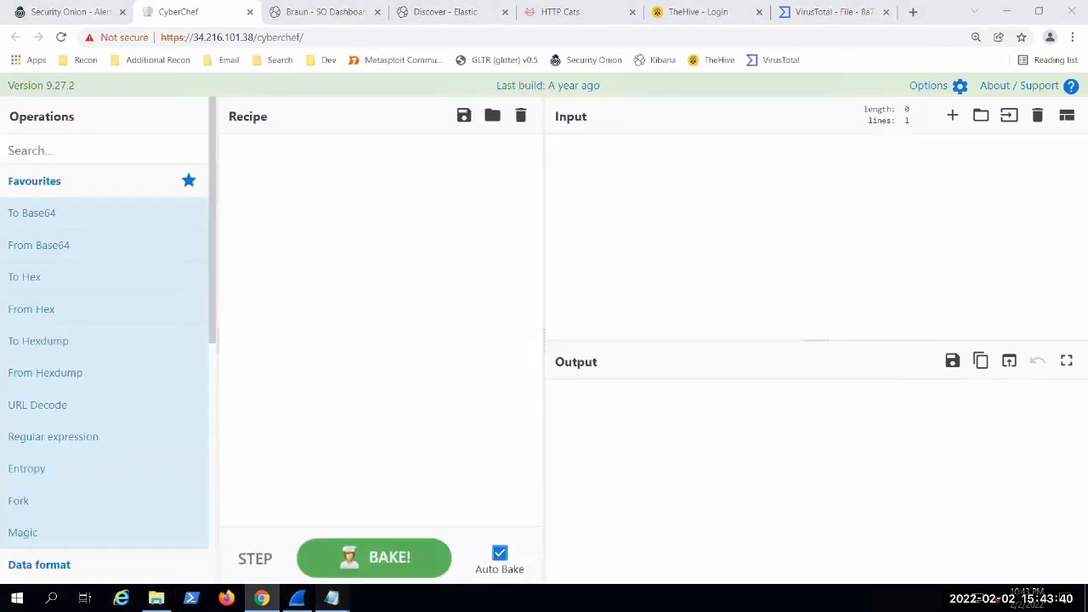
mouse_move(340, 587)
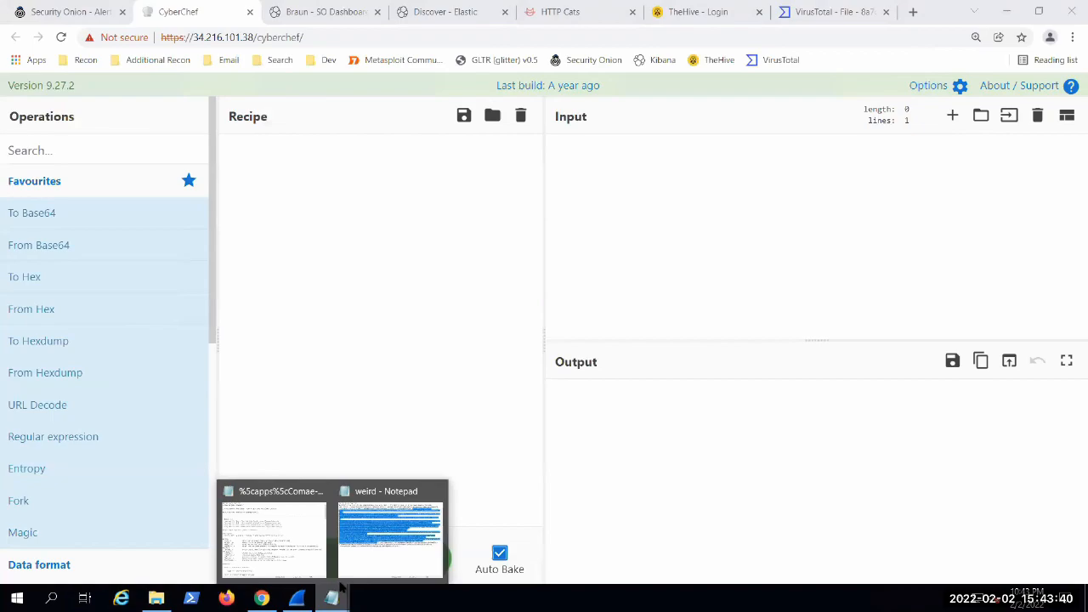
click(396, 582)
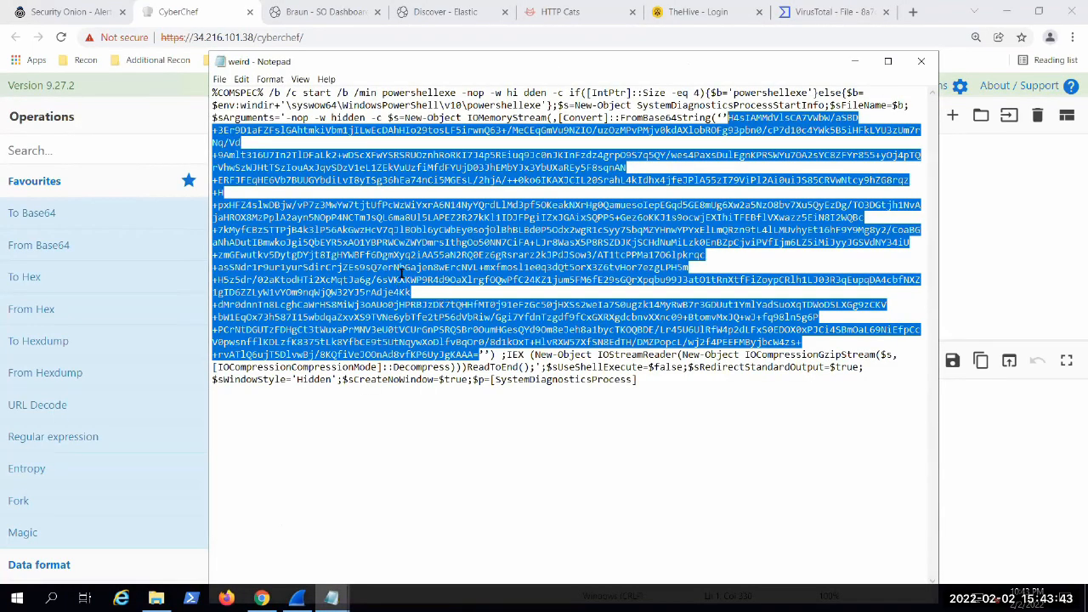
Step: Decode the copied string in CyberChef with From Base64, deleting the leading H from the pasted input
click(854, 61)
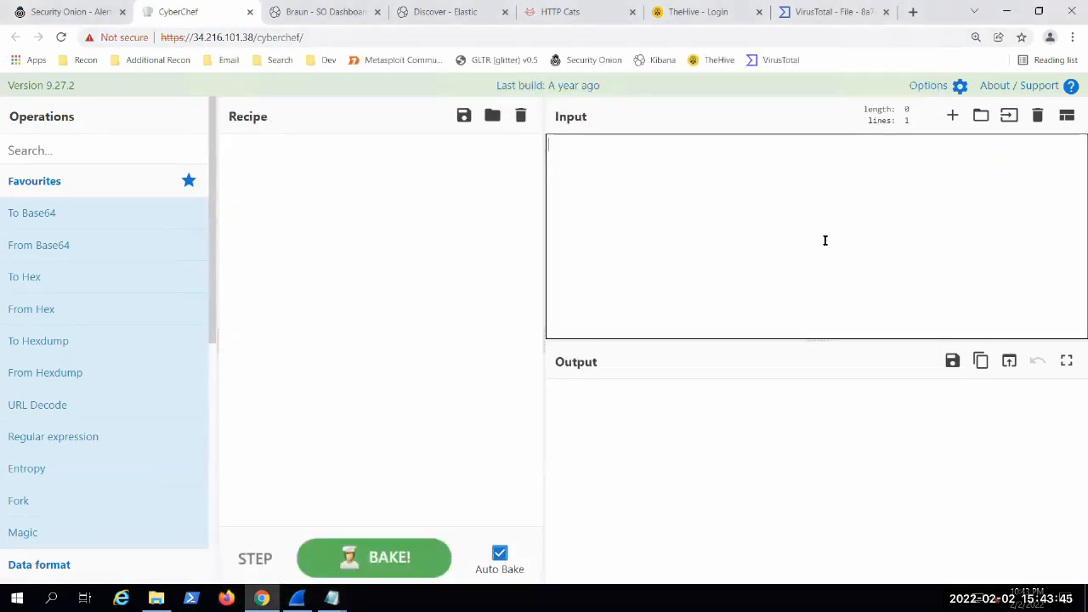
key(ctrl+v)
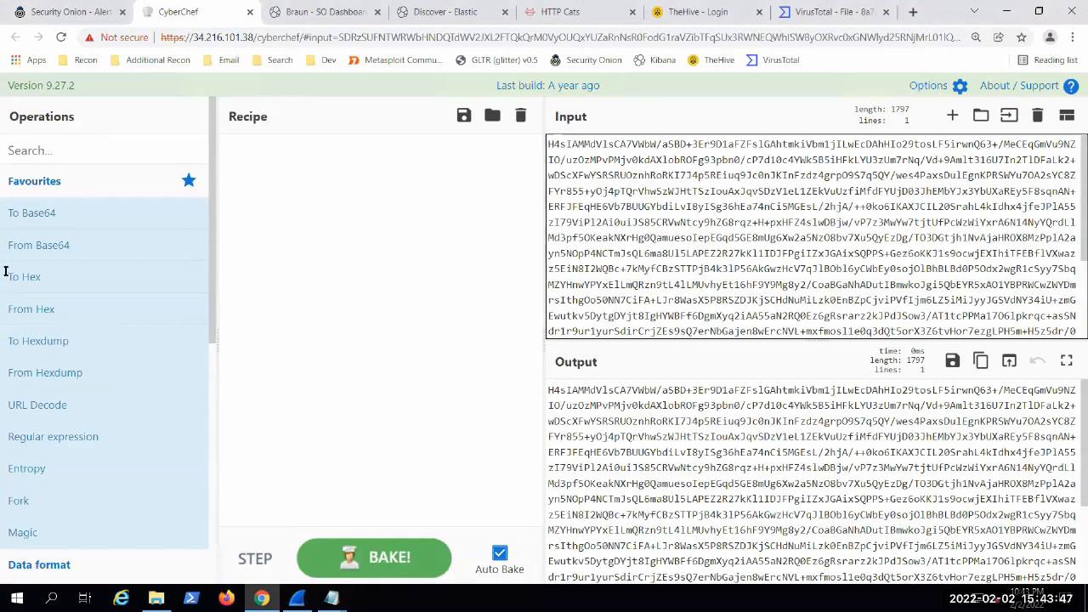
drag(20, 245, 370, 252)
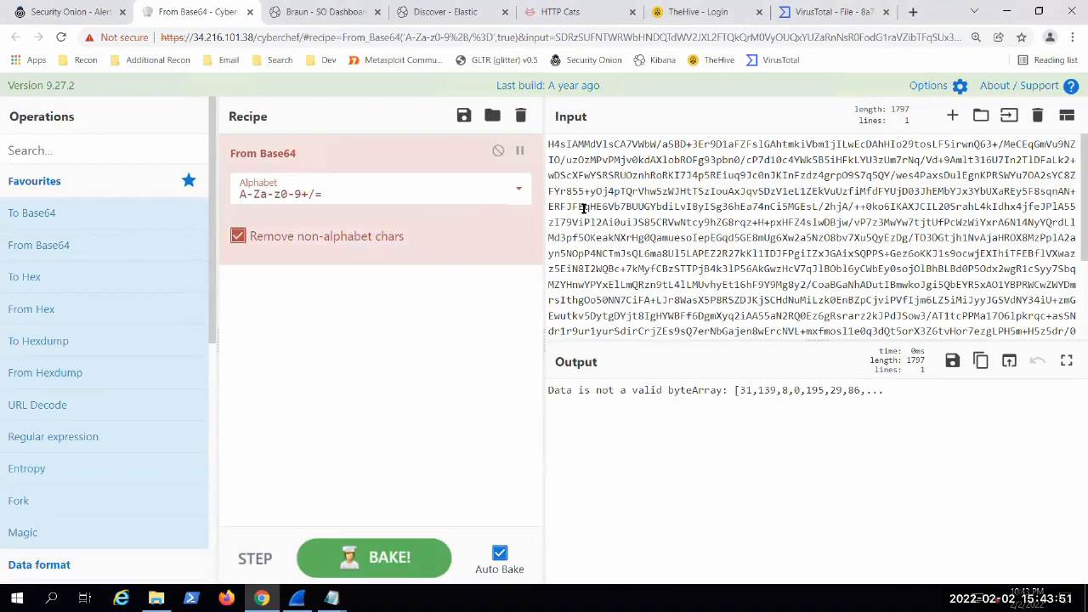
click(559, 144)
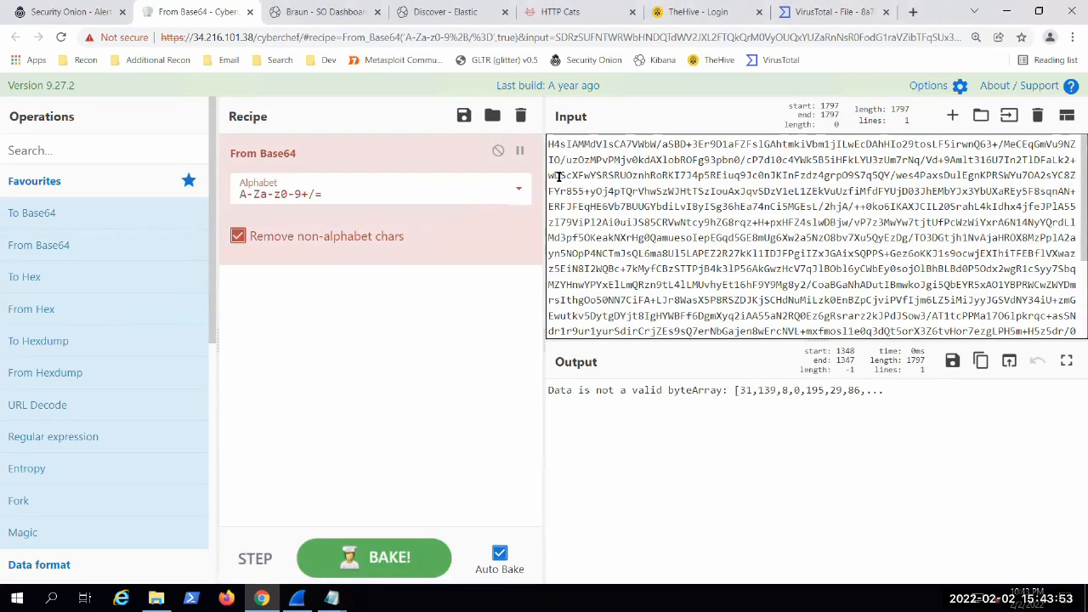
key(BackSpace)
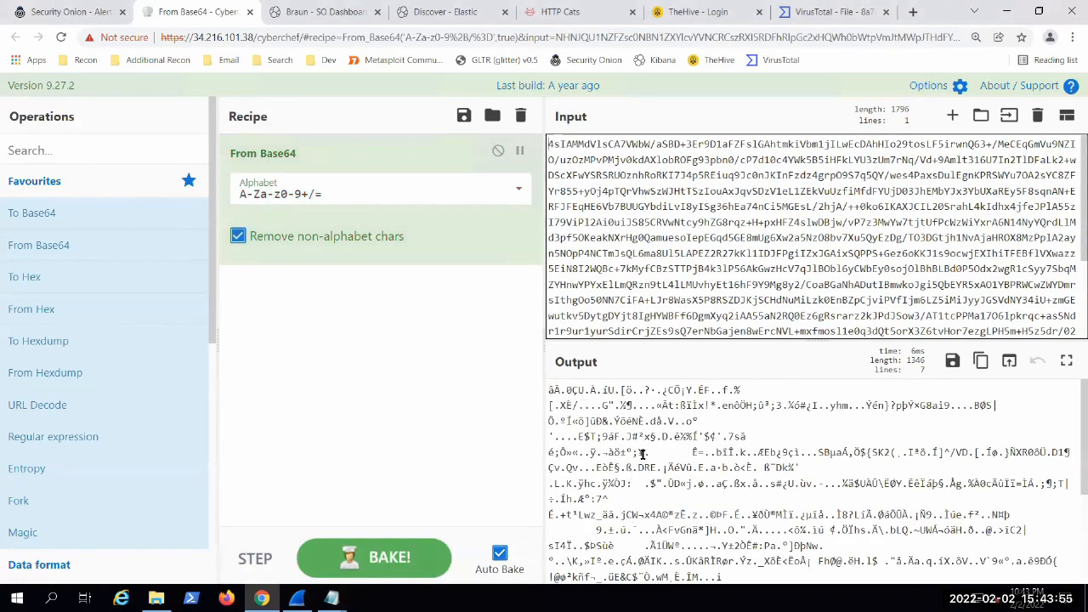
Step: Add the Gzip compression operation to the recipe and apply the suggested Detect File Type operation to its output
scroll(34, 408, down, 5)
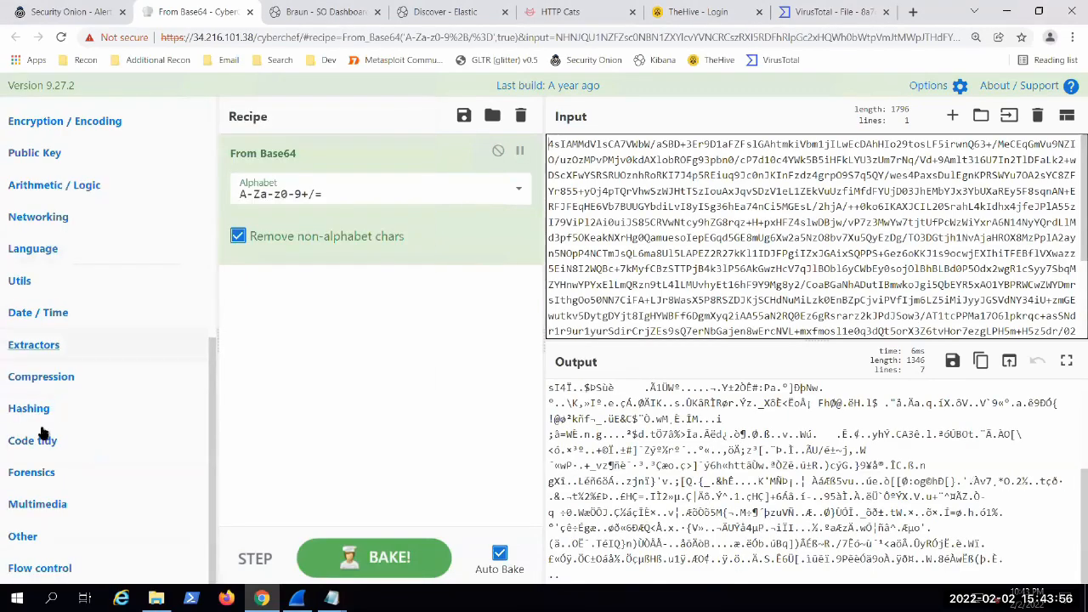
click(46, 379)
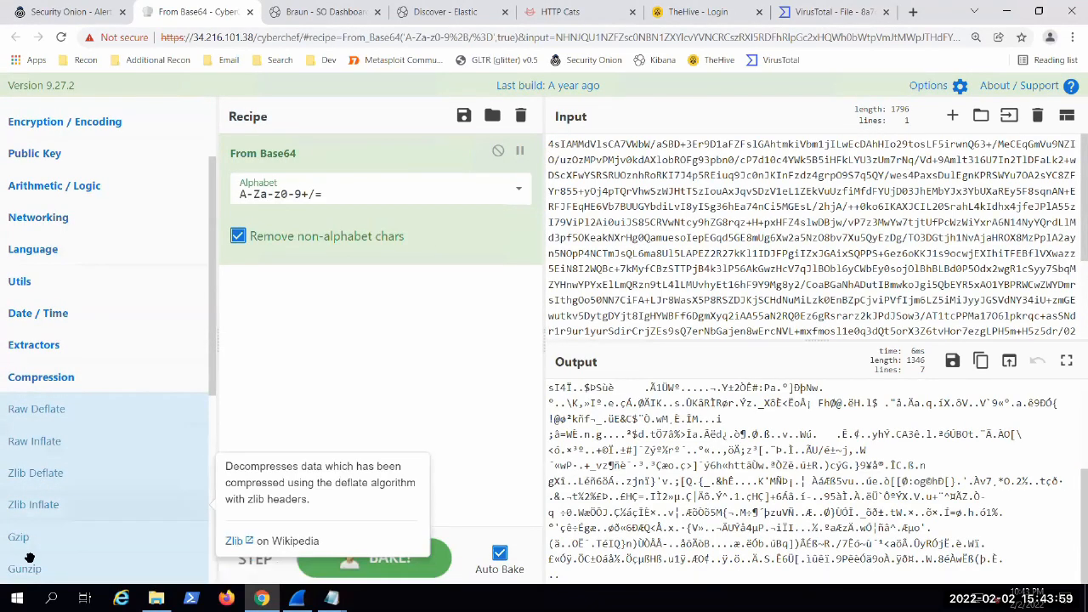
drag(31, 537, 451, 366)
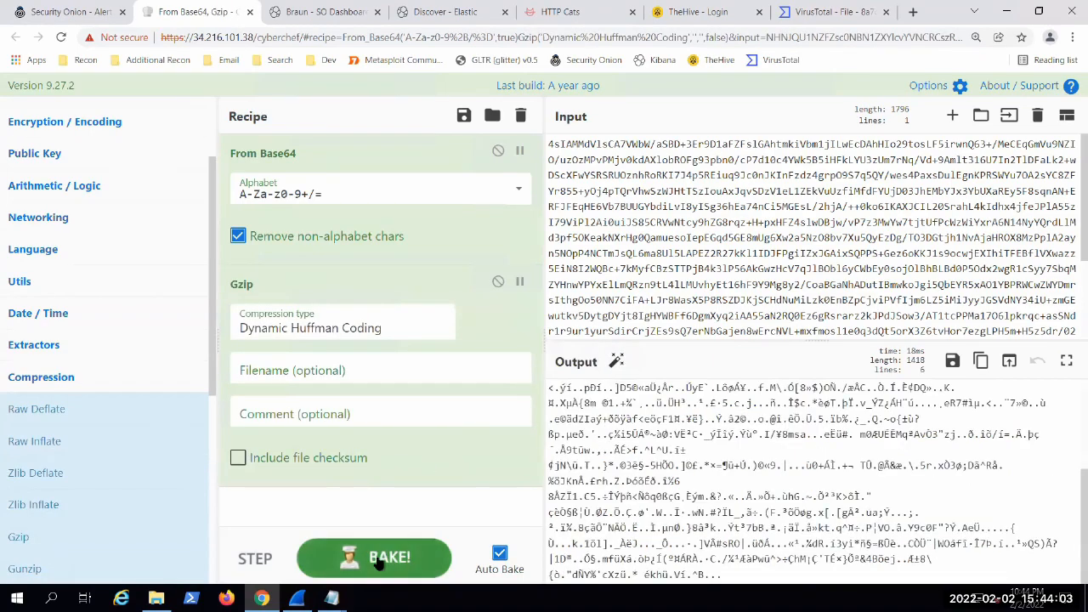
click(619, 359)
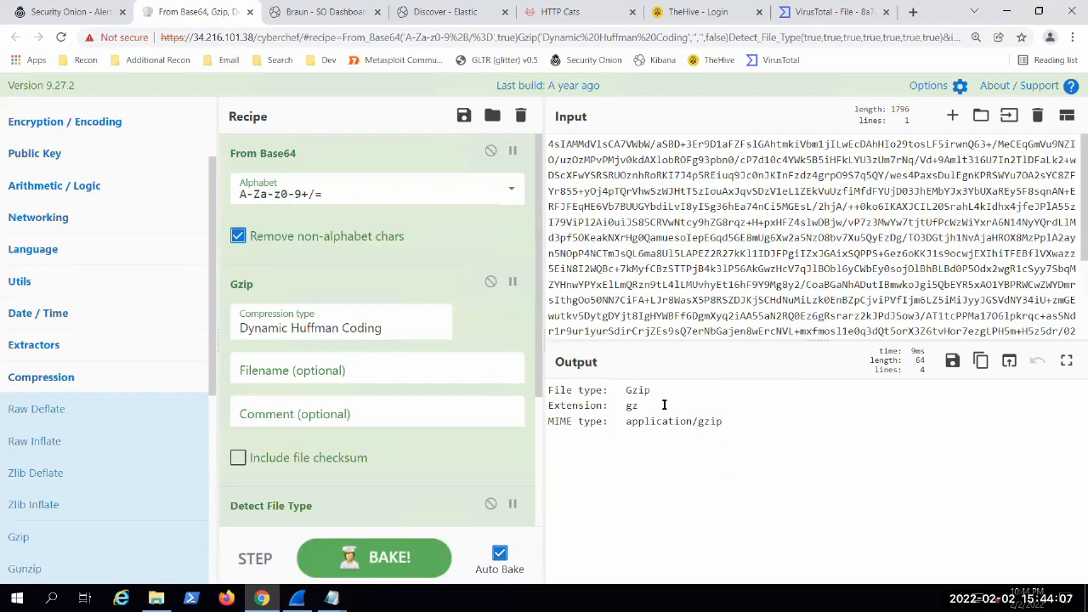
drag(607, 390, 638, 406)
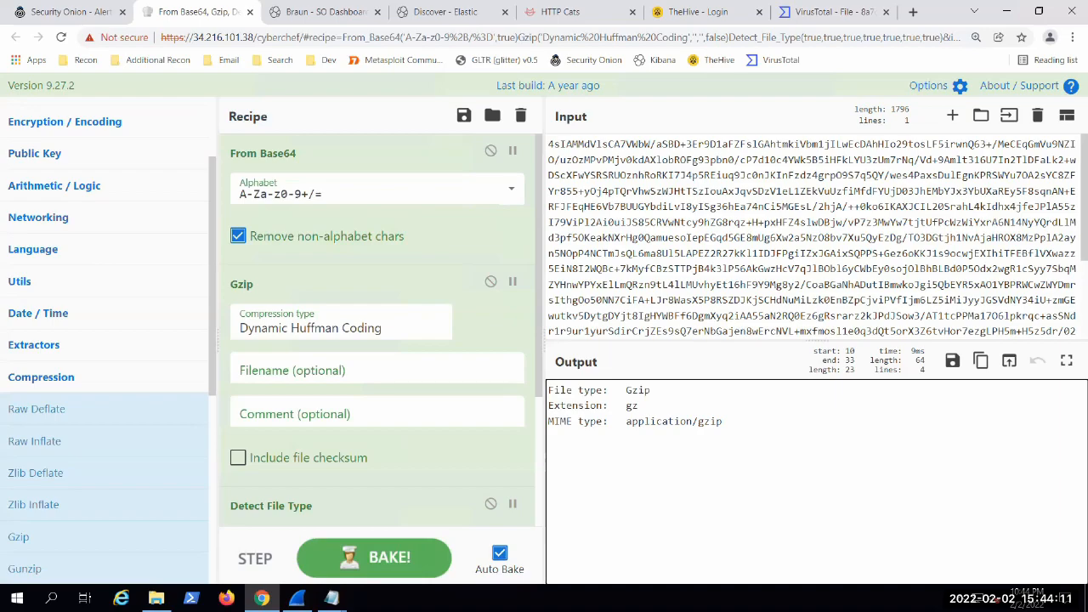
Step: Check the weird file in Notepad again and return to CyberChef
click(331, 598)
click(437, 538)
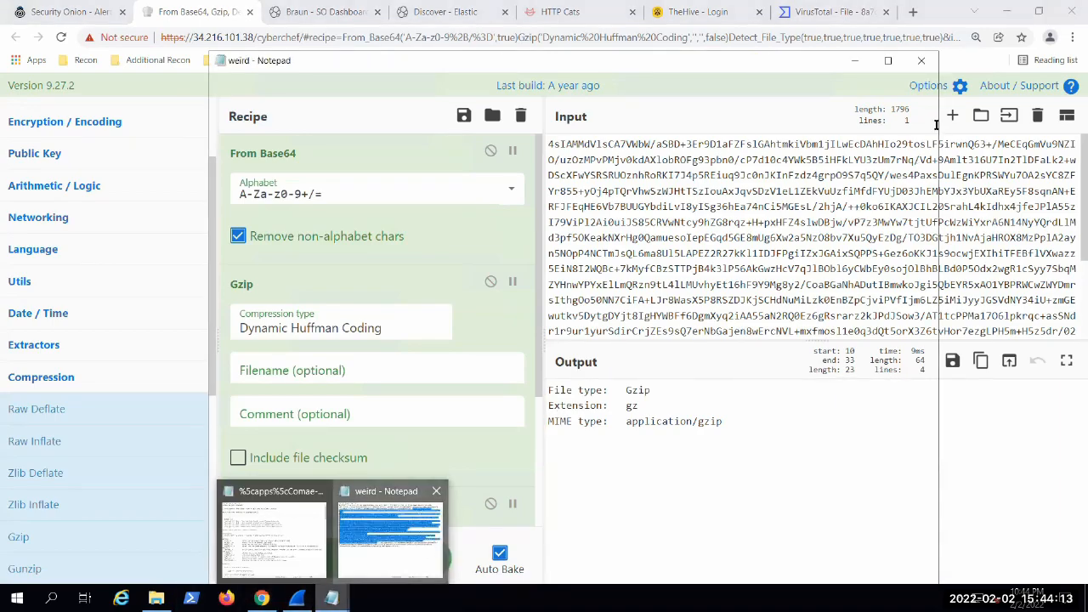
click(854, 60)
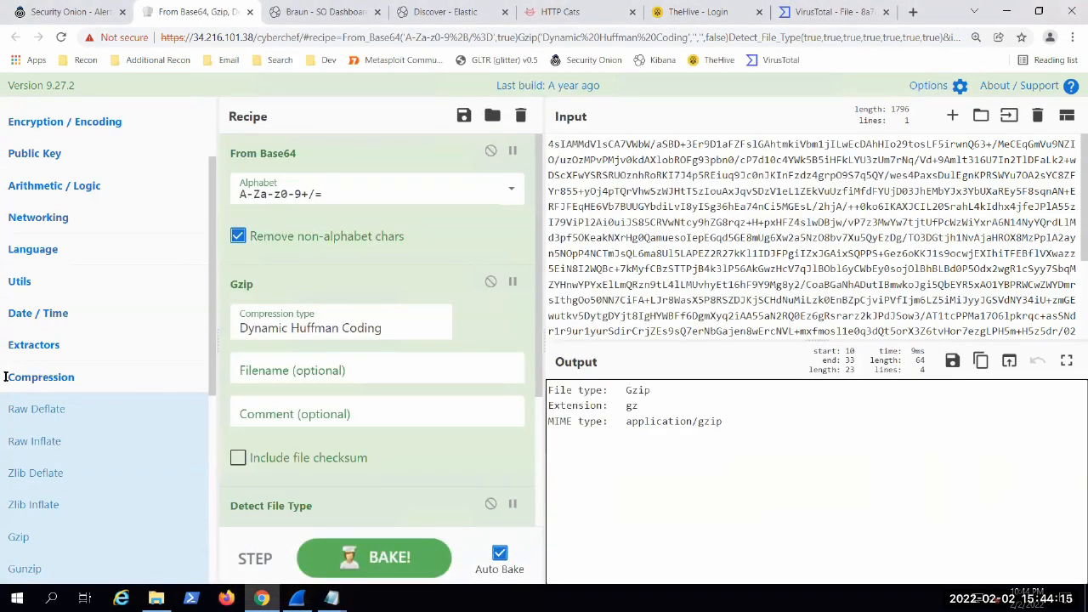
Step: Look through CyberChef's Encryption / Encoding and Data format operations and the rest of the input string
scroll(7, 377, up, 2)
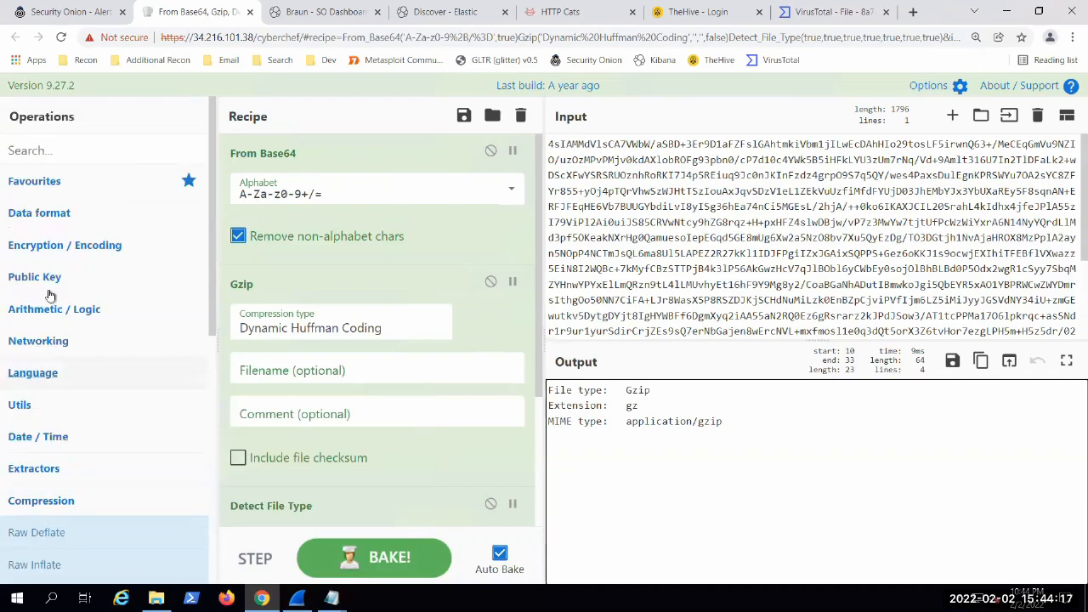
click(54, 246)
scroll(68, 340, down, 2)
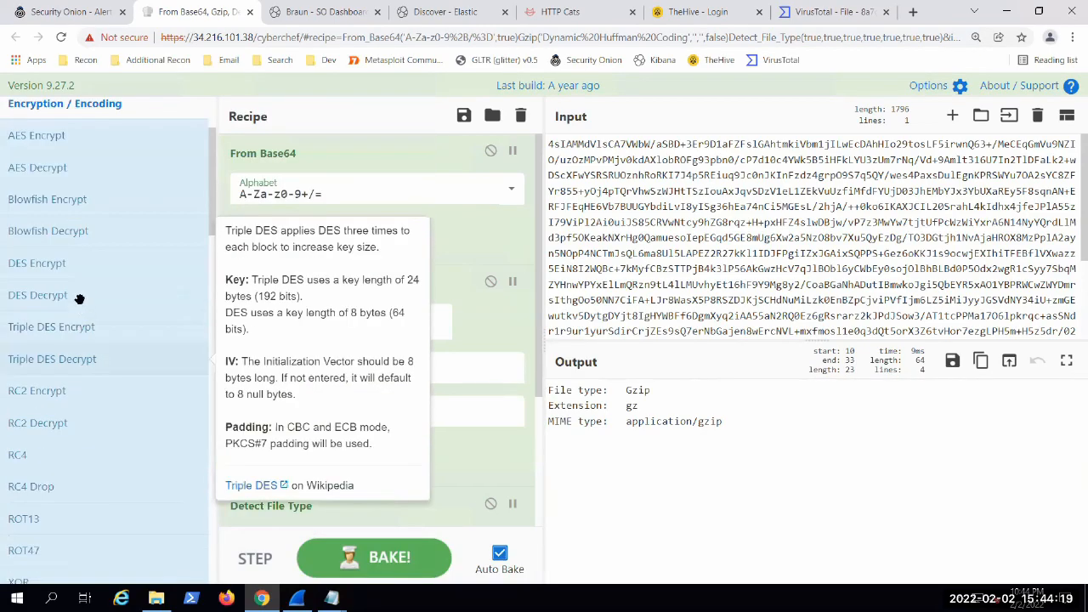
scroll(79, 300, down, 5)
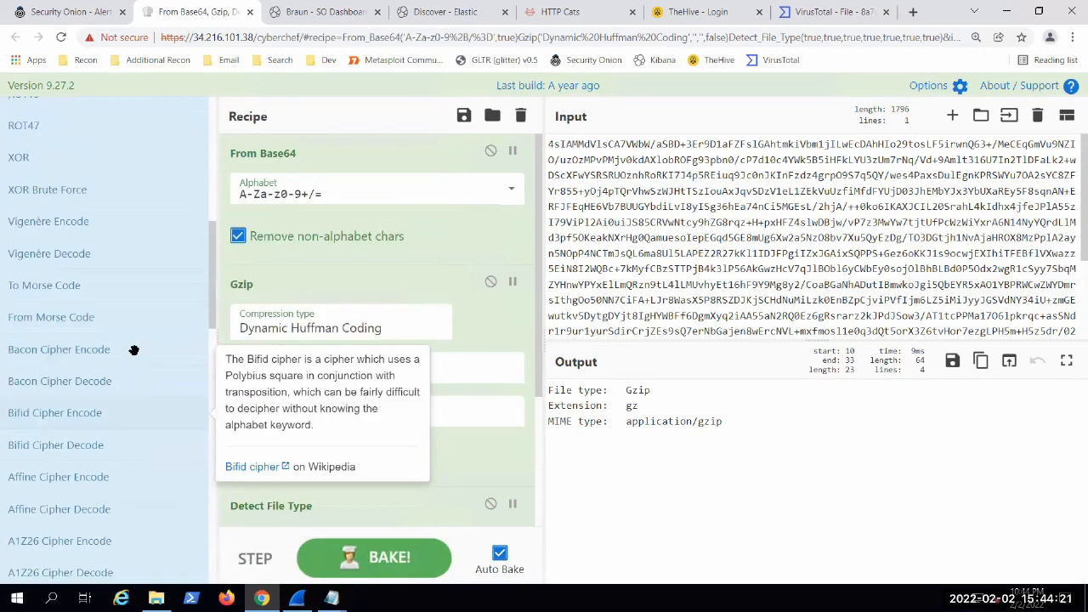
scroll(133, 350, down, 3)
scroll(145, 384, up, 5)
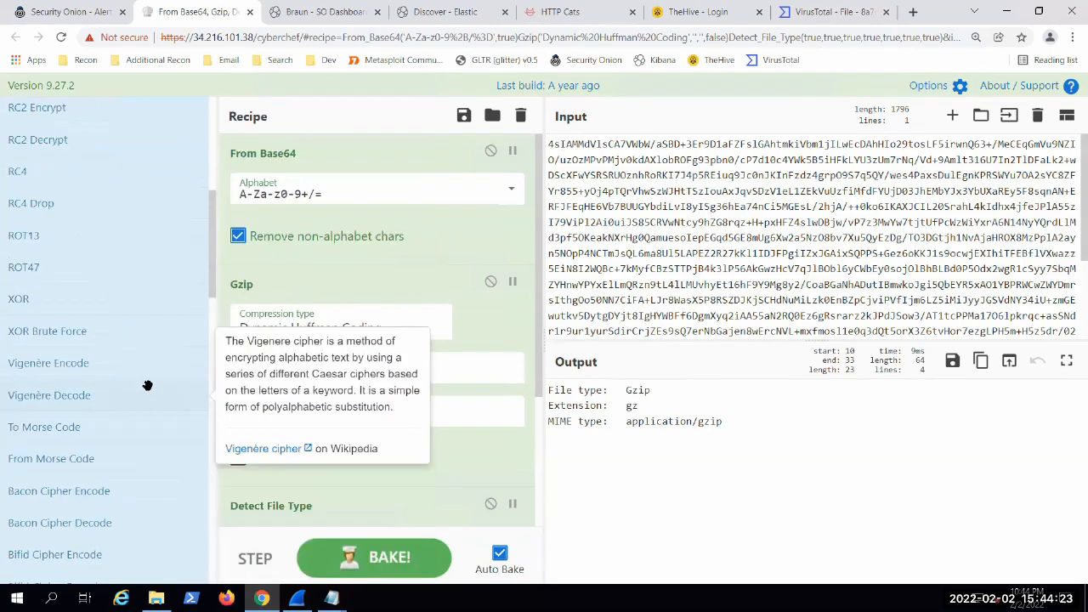
scroll(147, 385, up, 5)
click(106, 210)
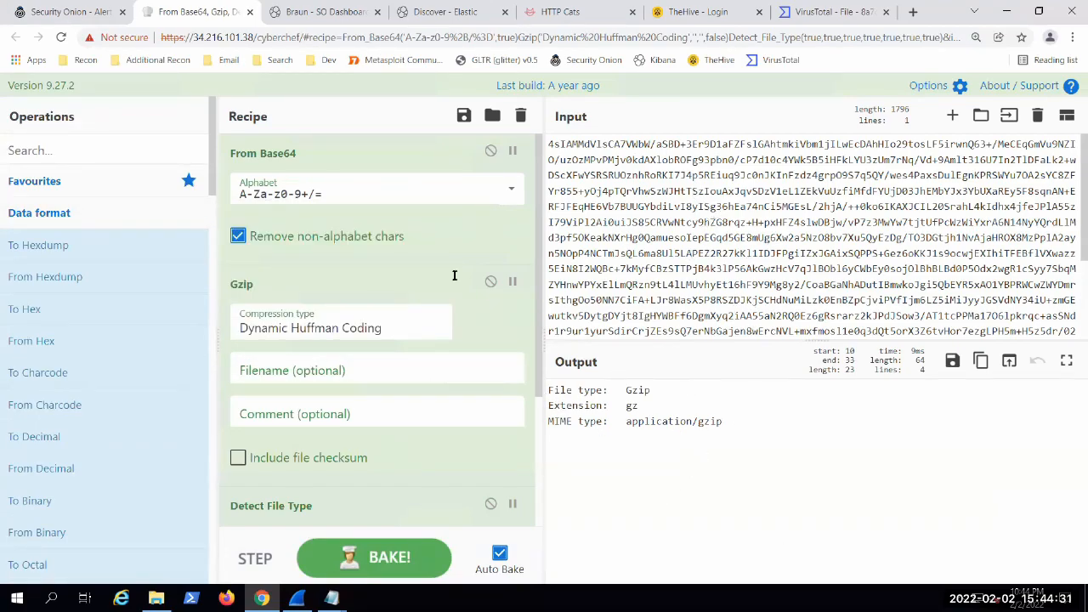
scroll(807, 270, down, 3)
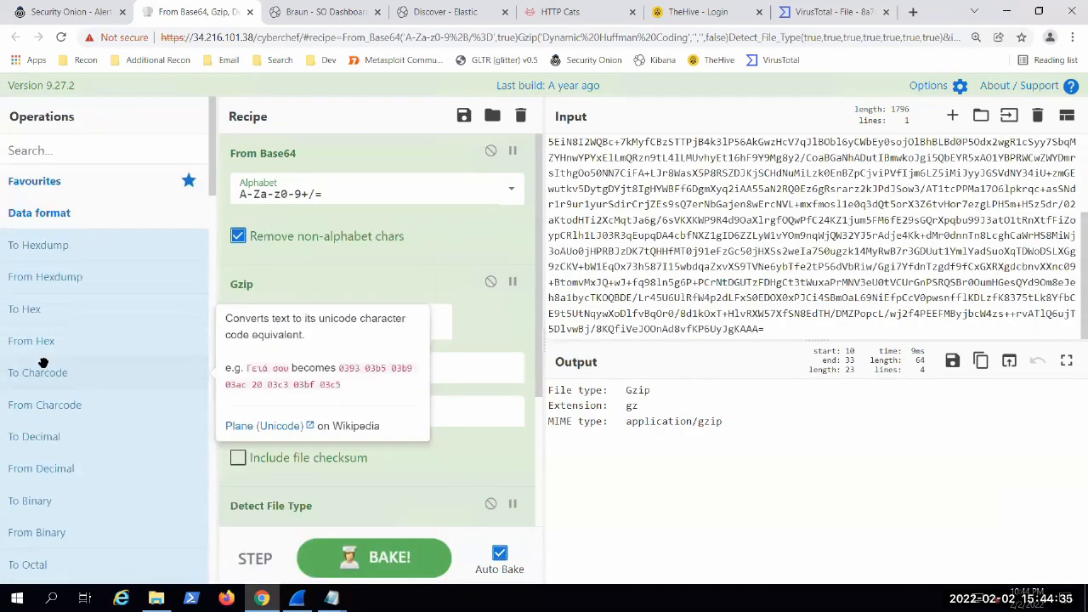
Step: Move the VirusTotal browser tab ahead of TheHive's tab and sign in to TheHive
click(47, 10)
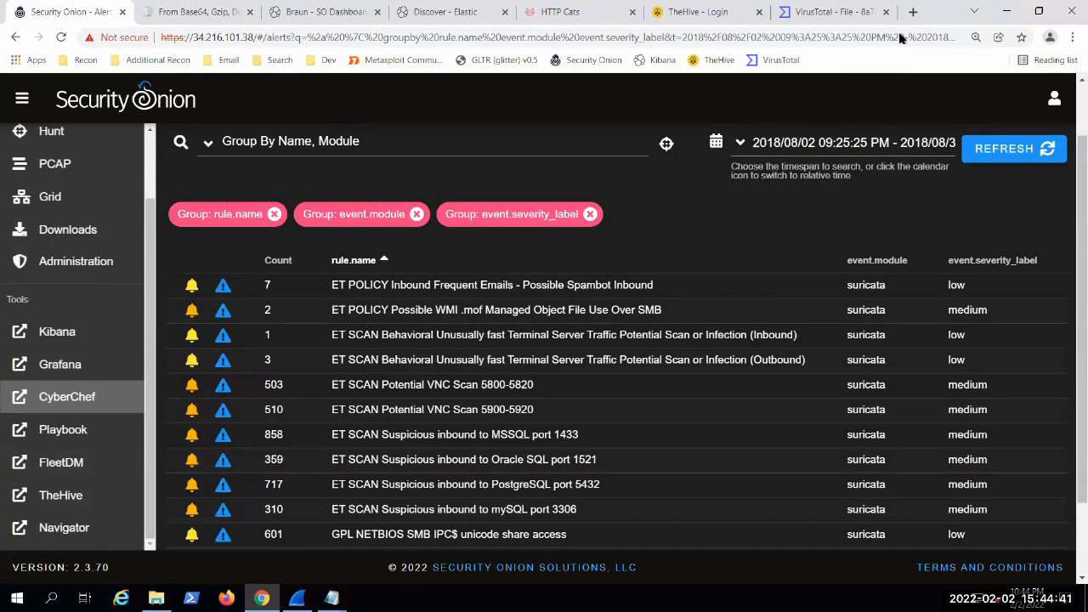
drag(804, 15, 657, 18)
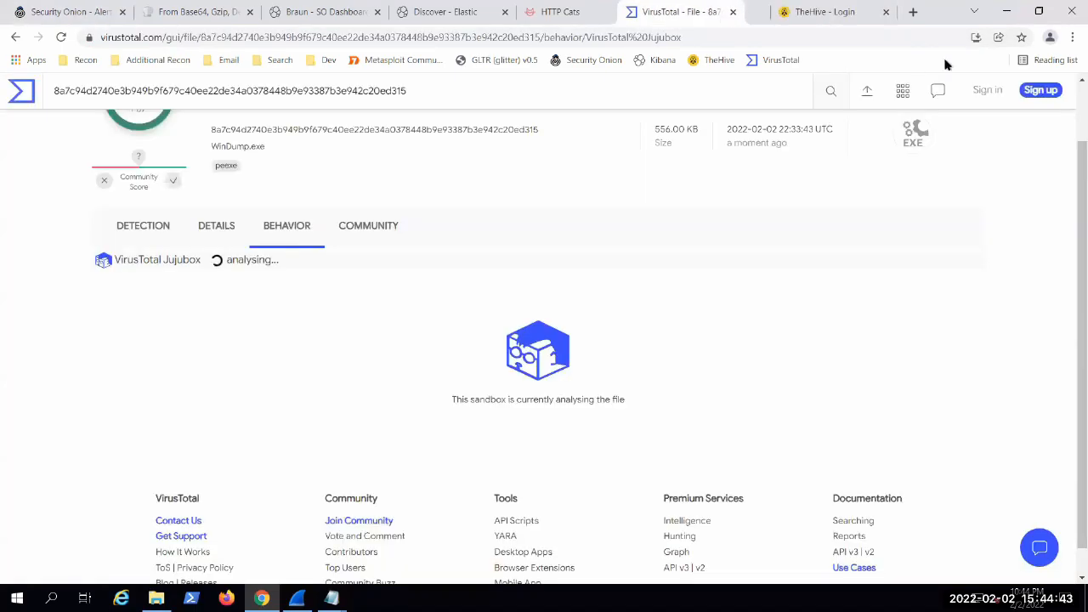
click(841, 24)
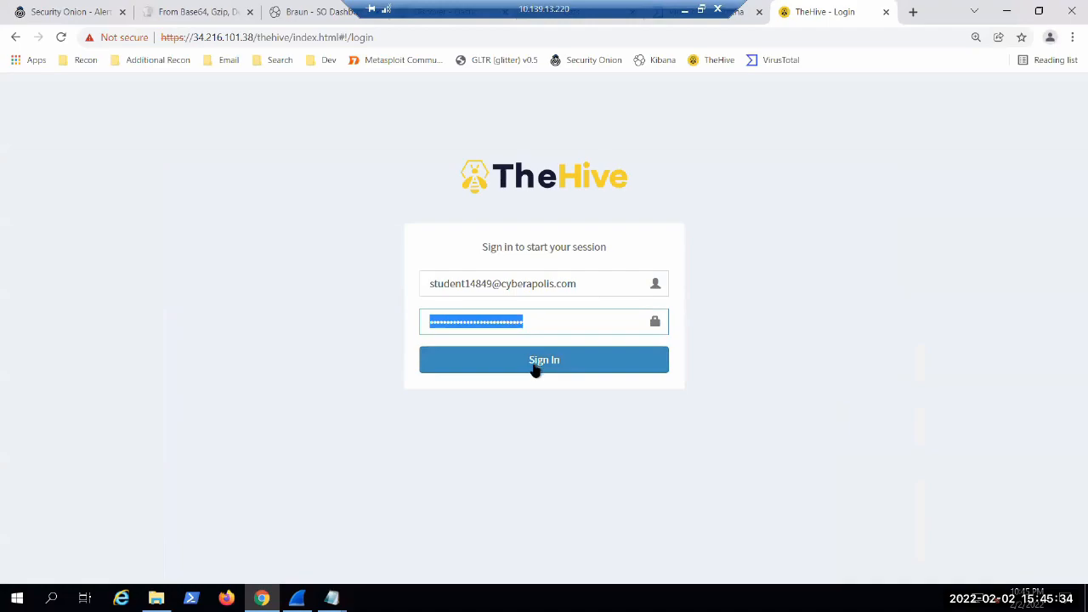
click(535, 367)
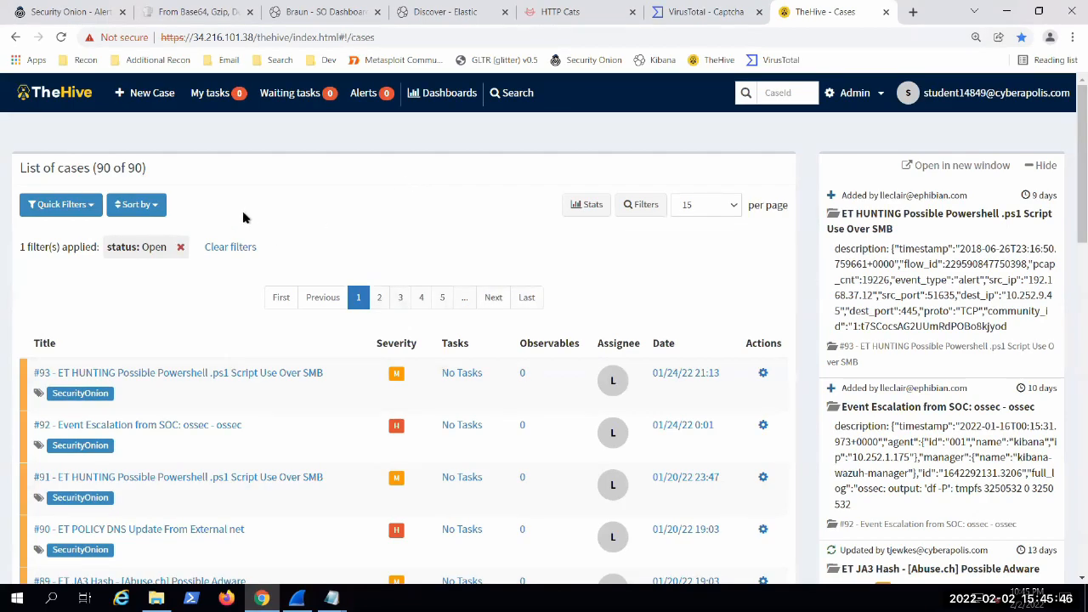
Step: Look through the first page of open cases in TheHive, checking their titles and severities
scroll(242, 218, down, 2)
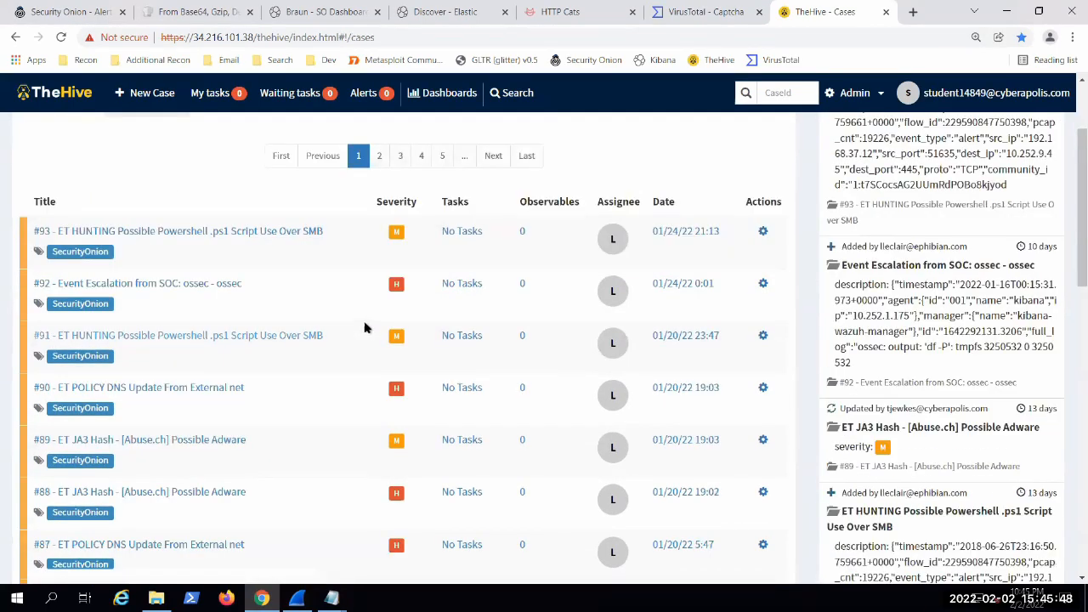
scroll(364, 327, down, 4)
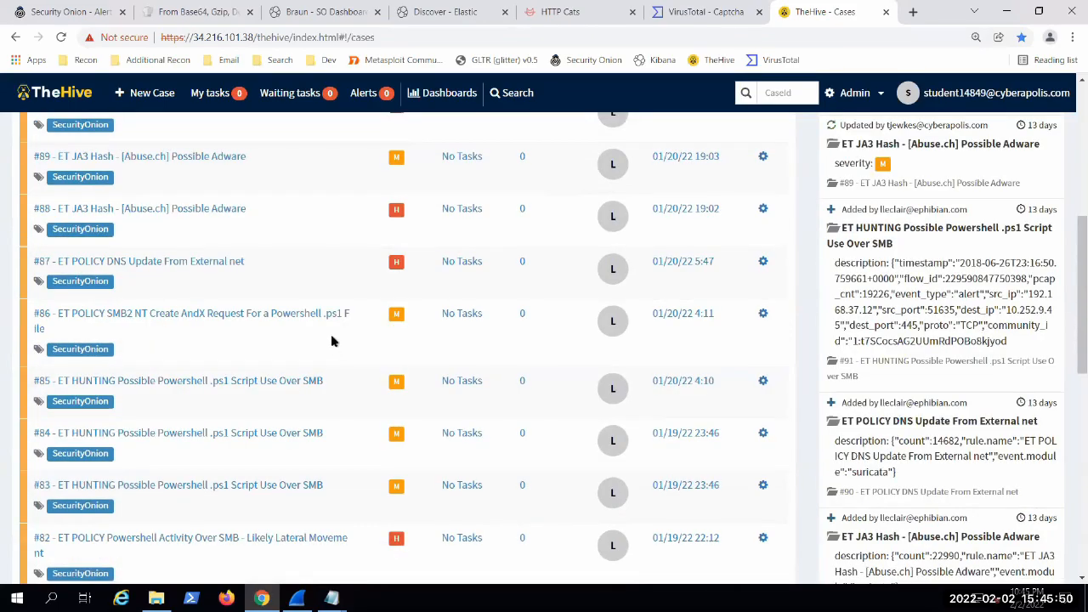
scroll(333, 344, down, 4)
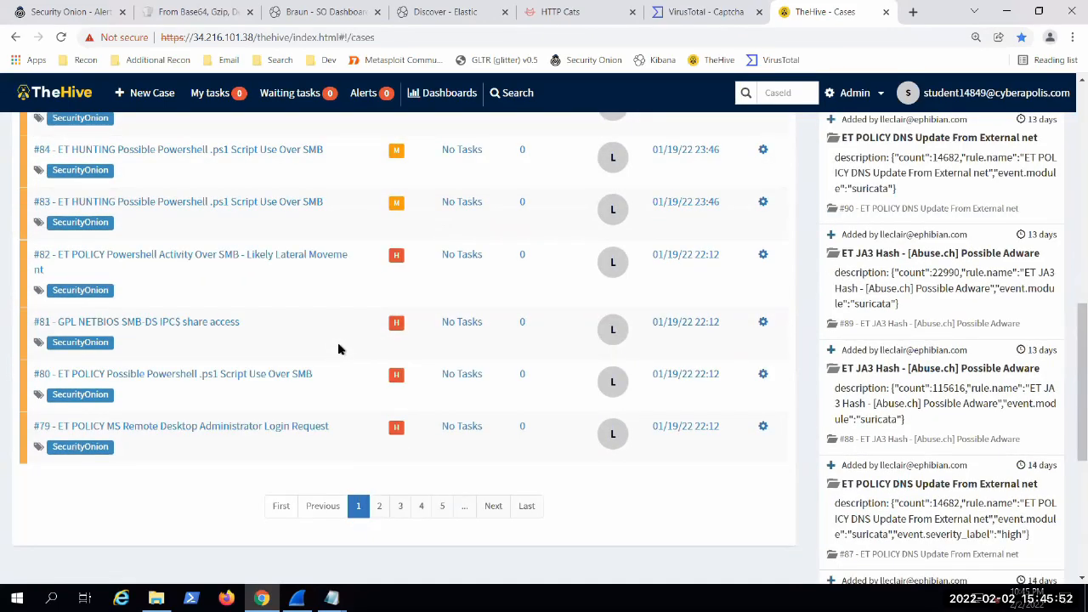
scroll(337, 345, down, 4)
scroll(323, 342, up, 9)
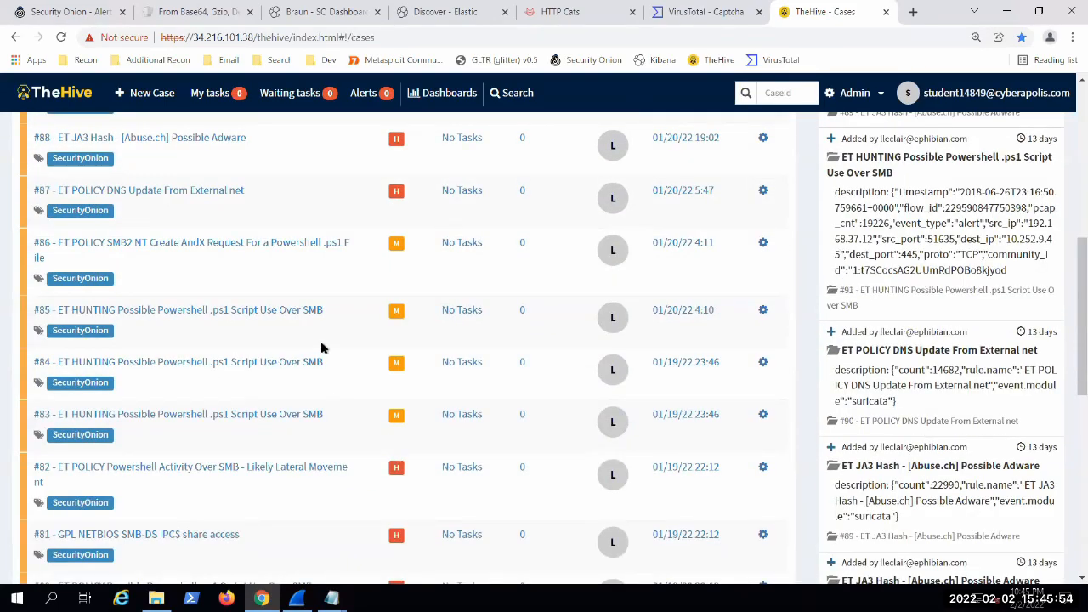
scroll(321, 344, up, 5)
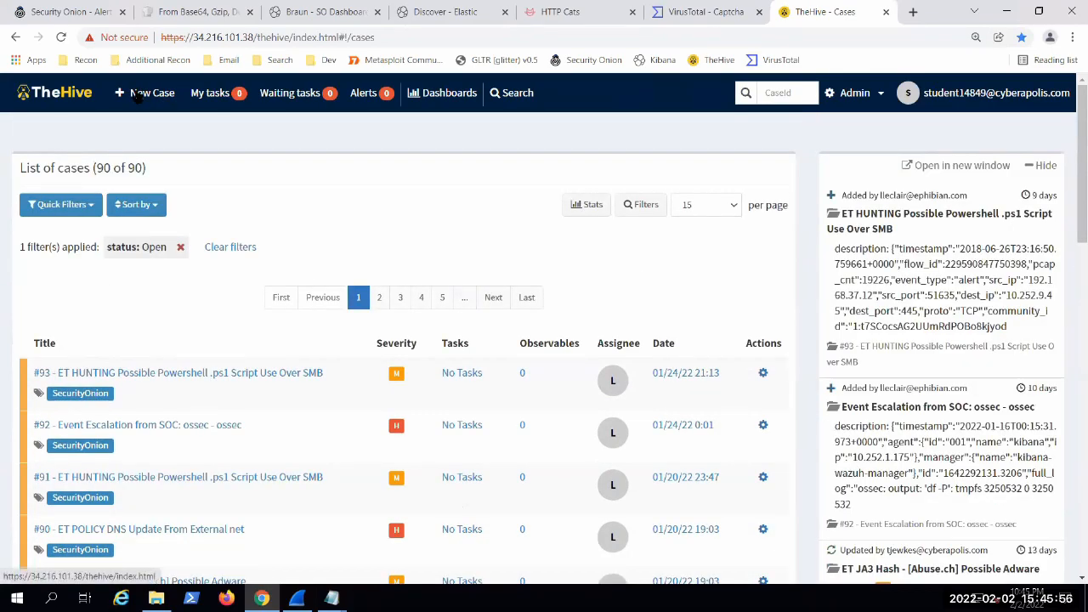
Step: Start a new case in TheHive and title it demo
click(136, 94)
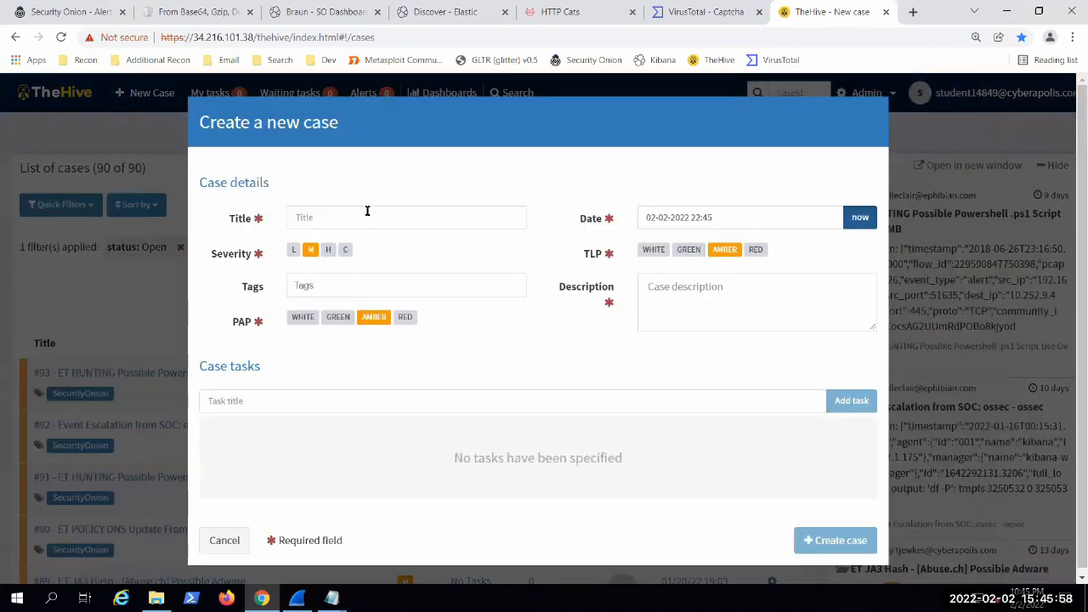
click(359, 216)
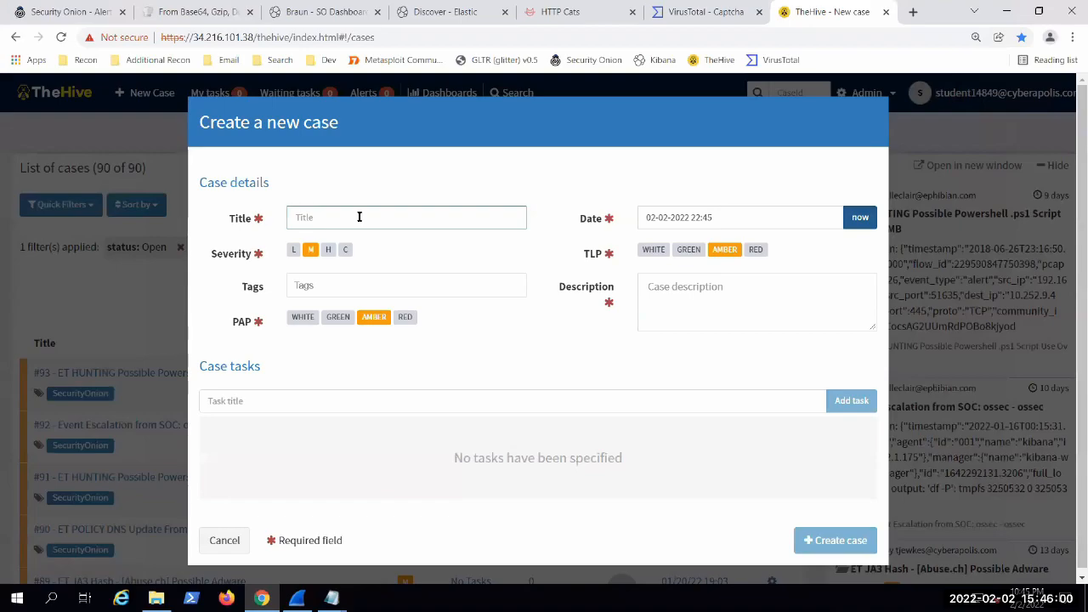
text(deom)
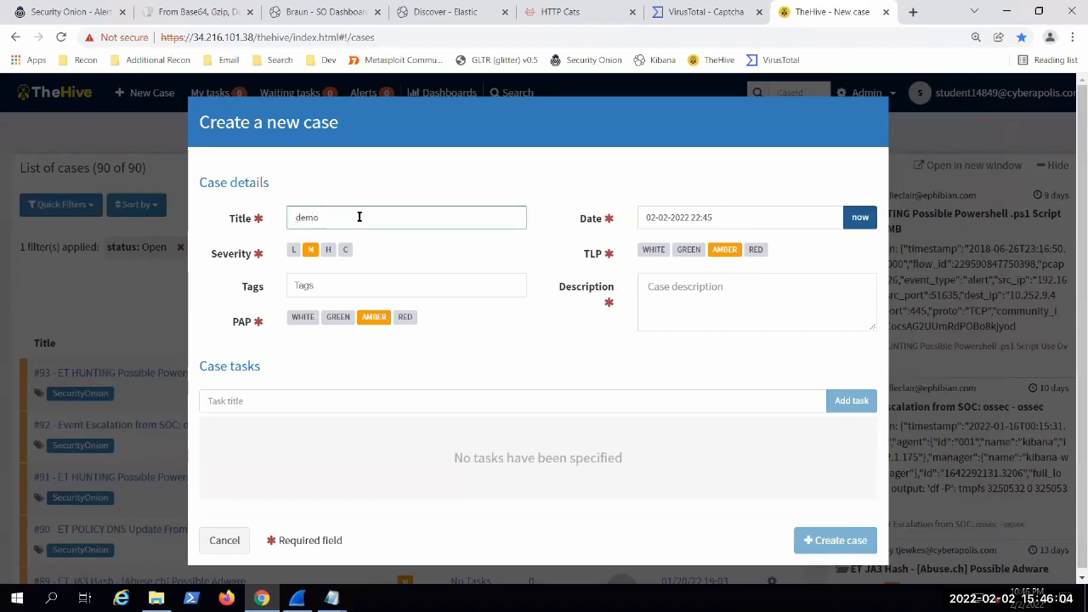
click(453, 290)
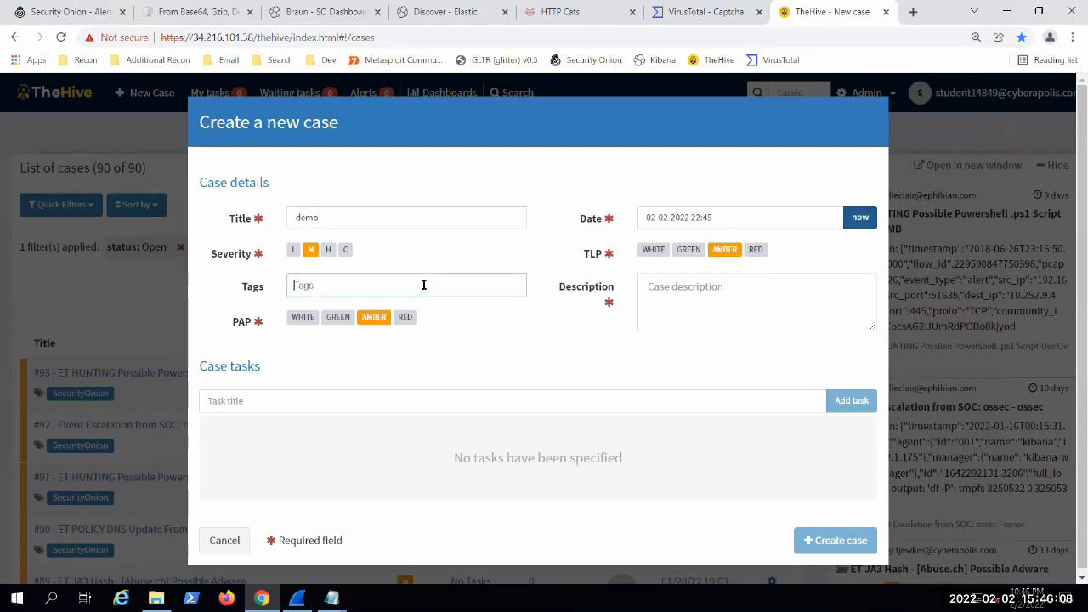
text(network sm)
key(BackSpace)
key(BackSpace)
key(BackSpace)
key(BackSpace)
key(BackSpace)
key(BackSpace)
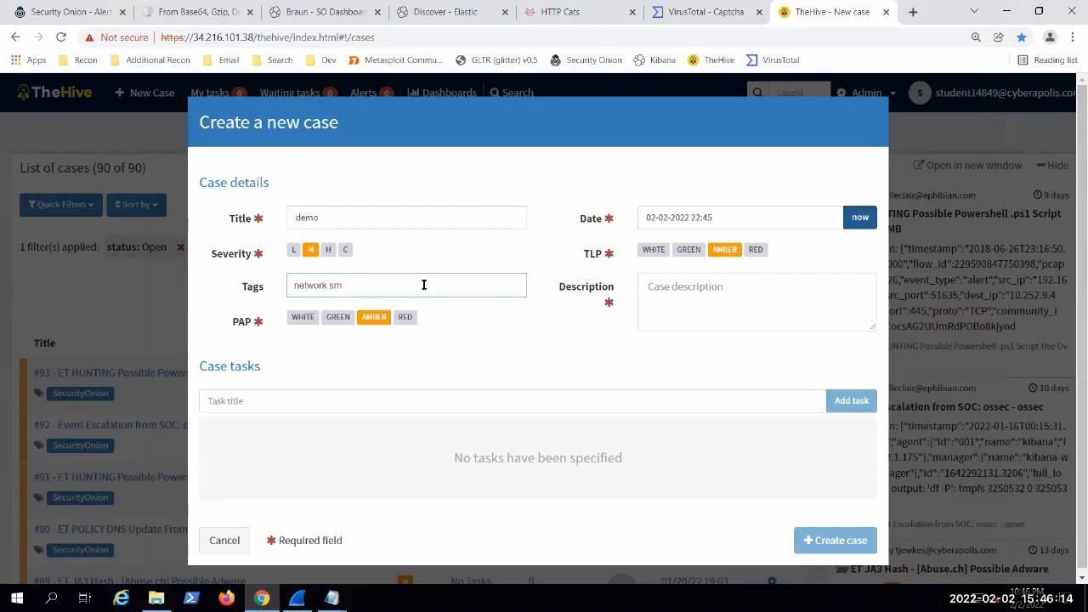
key(BackSpace)
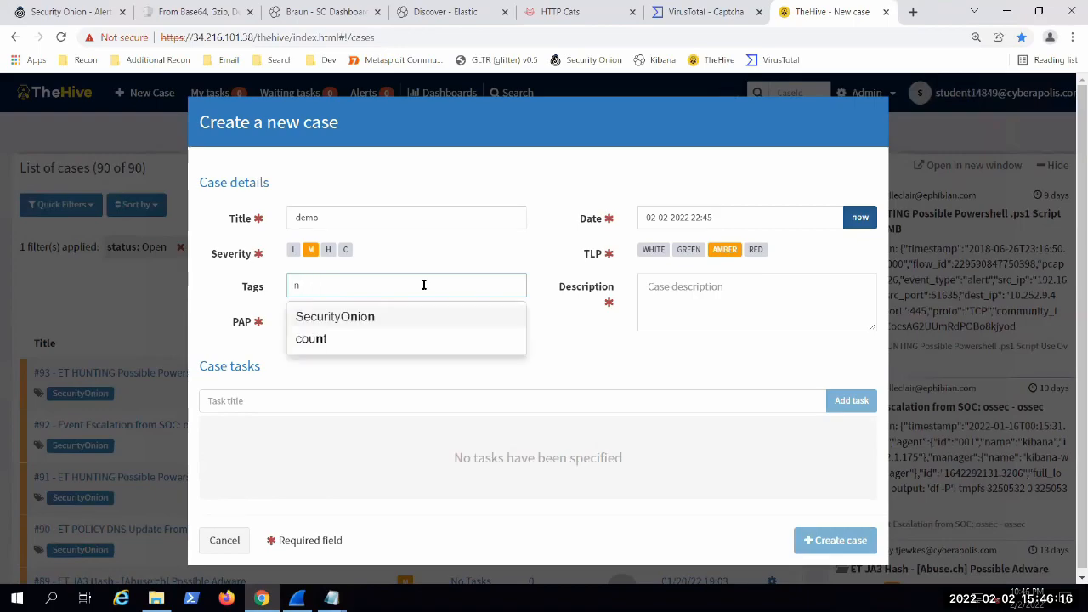
key(BackSpace)
Step: Set the new case's PAP level to GREEN
click(756, 303)
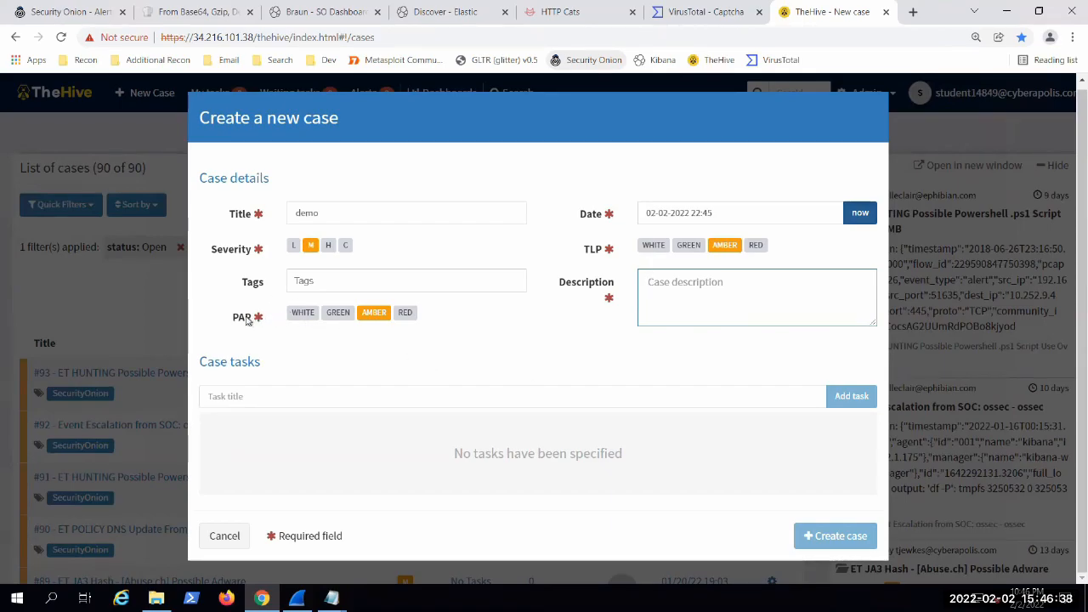
click(299, 313)
click(343, 315)
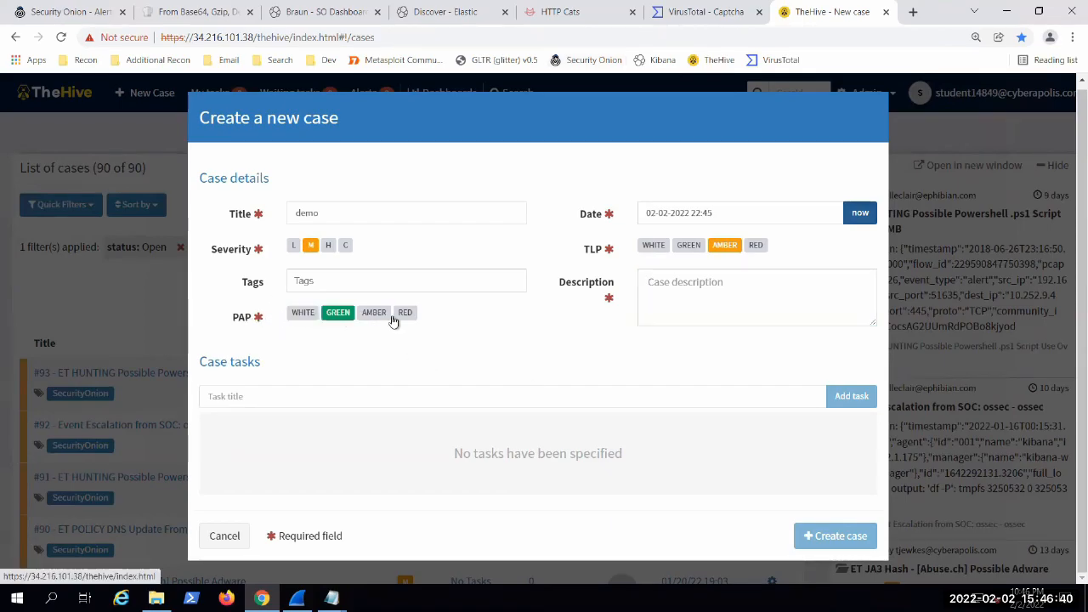
Step: Try the RED and AMBER PAP levels on the new case, then set PAP to WHITE and enter the task title field
click(405, 313)
click(369, 315)
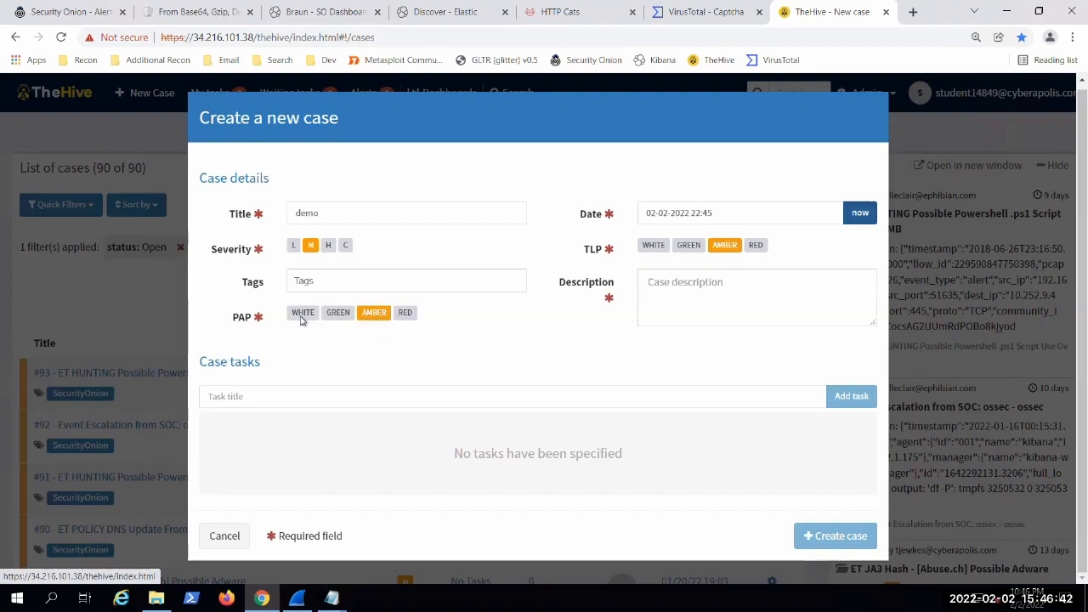
click(304, 320)
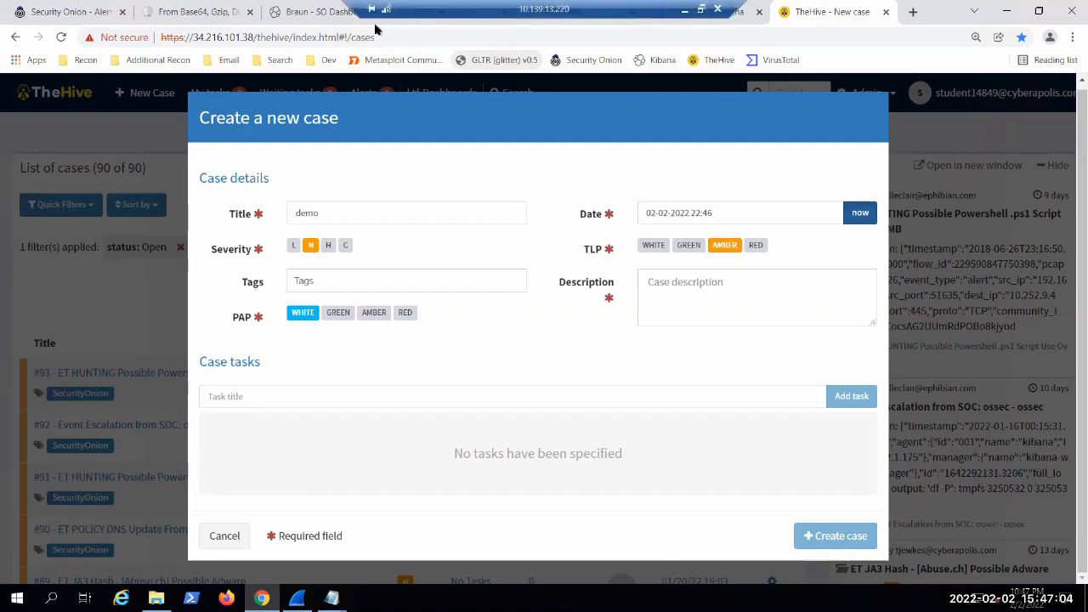
click(449, 394)
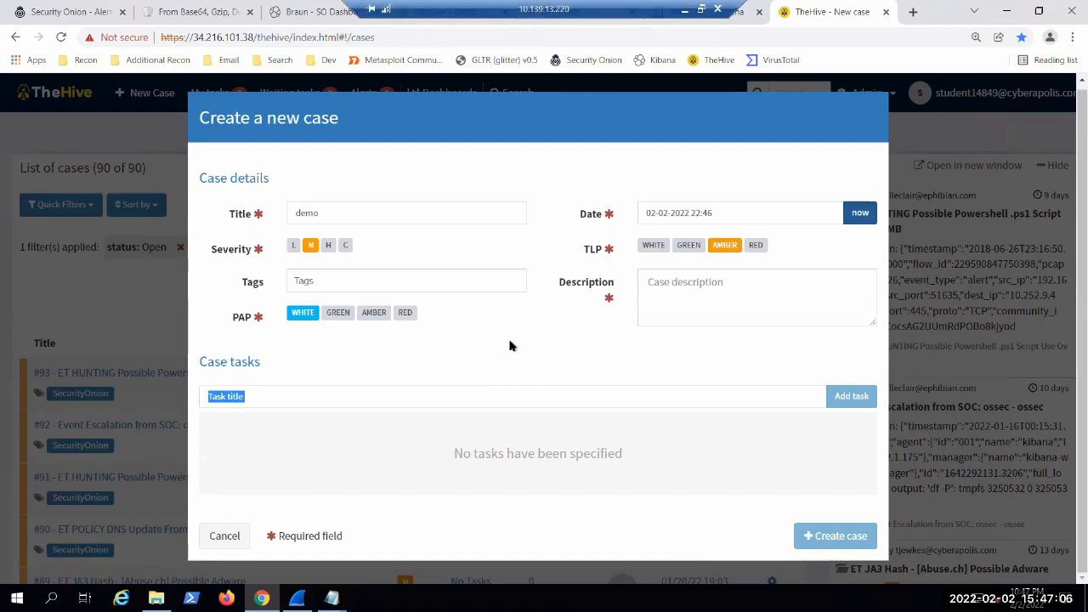
Step: Switch to the Braun - SO Dashboard in Kibana and look through its IP, port, HTTP, file and SMB panels
click(324, 12)
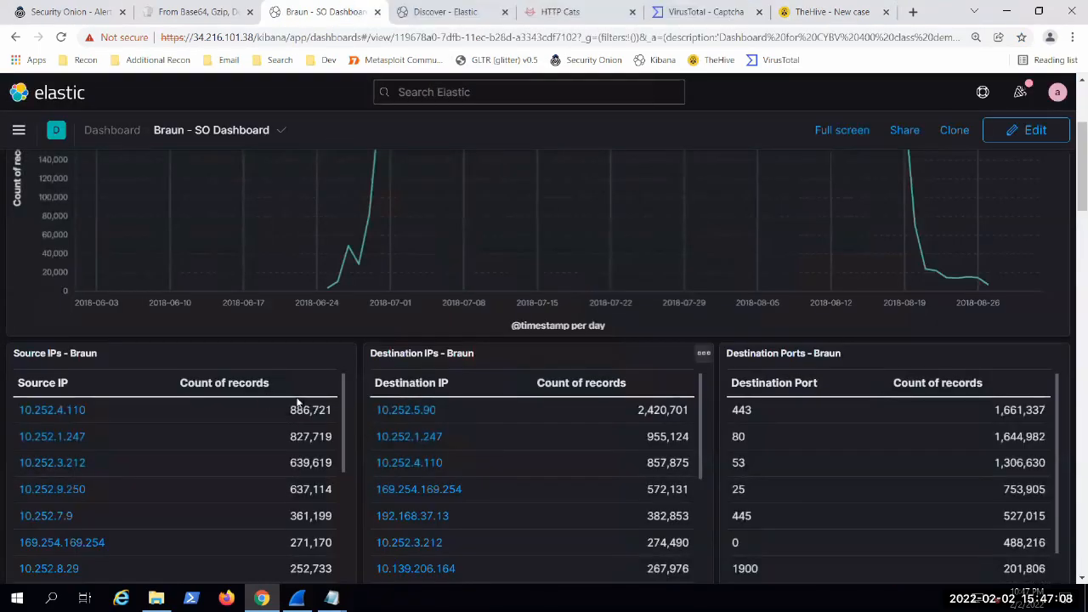
scroll(298, 398, up, 3)
scroll(985, 440, down, 4)
scroll(1073, 455, down, 10)
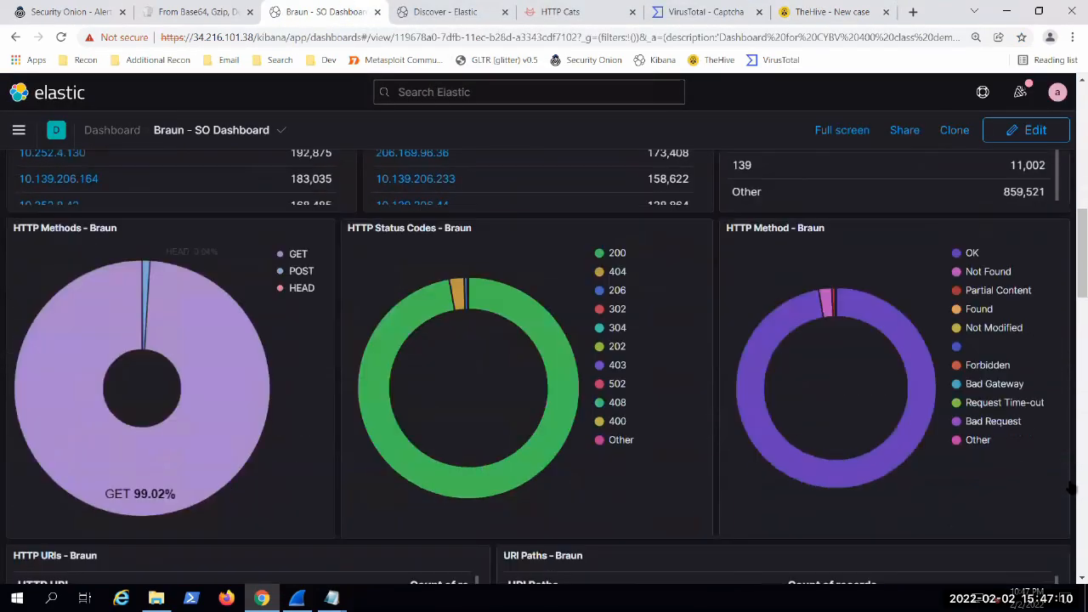
scroll(1072, 491, down, 7)
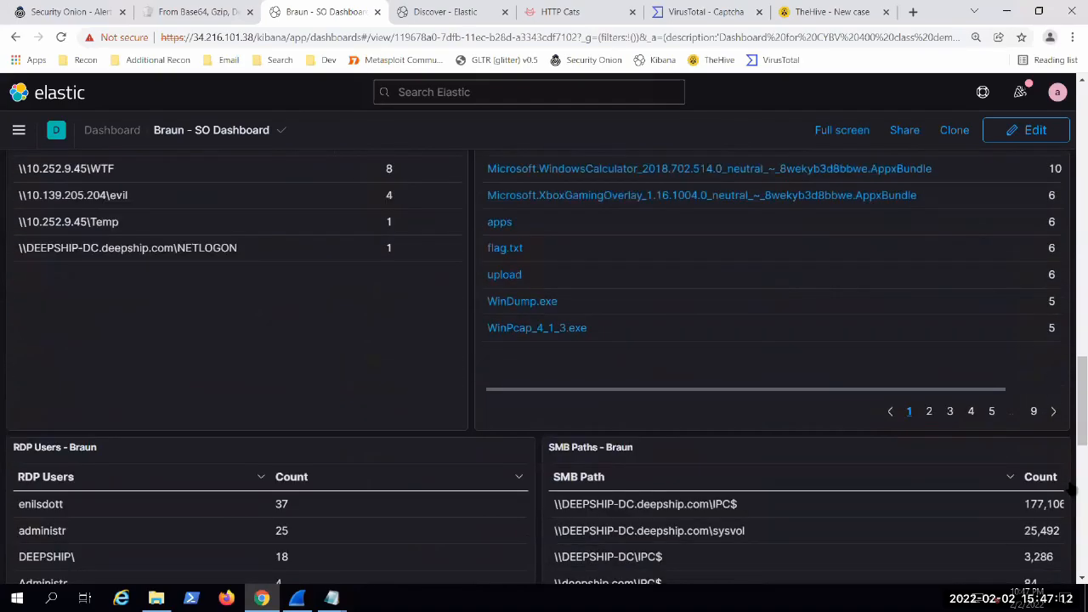
scroll(1072, 493, up, 4)
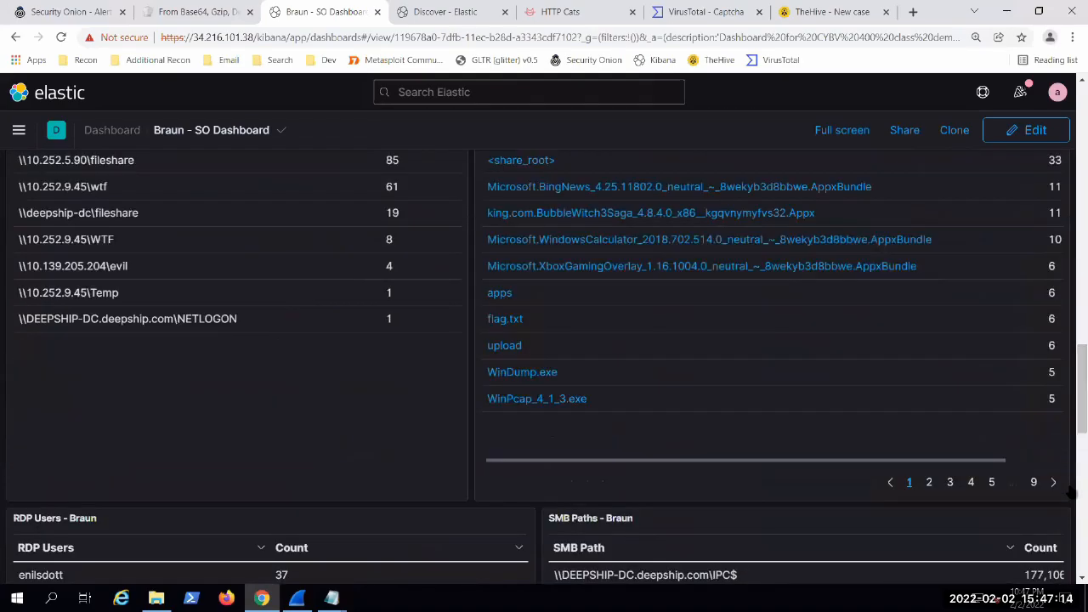
scroll(1073, 493, up, 1)
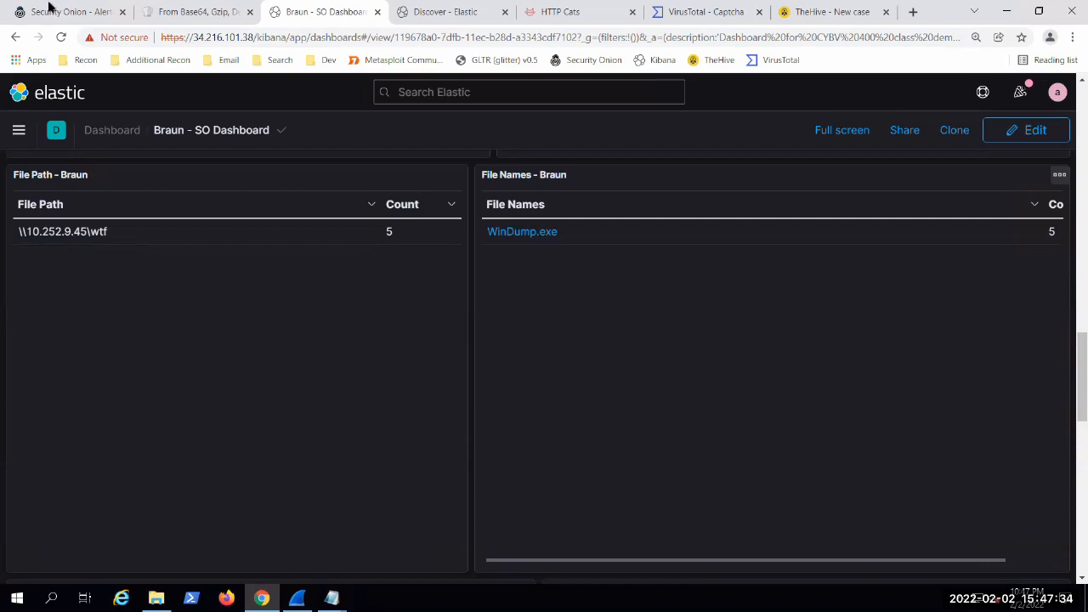
Step: Switch to Security Onion's Alerts page and filter it to escalated alerts, with the Acknowledged option off
key(ctrl+1)
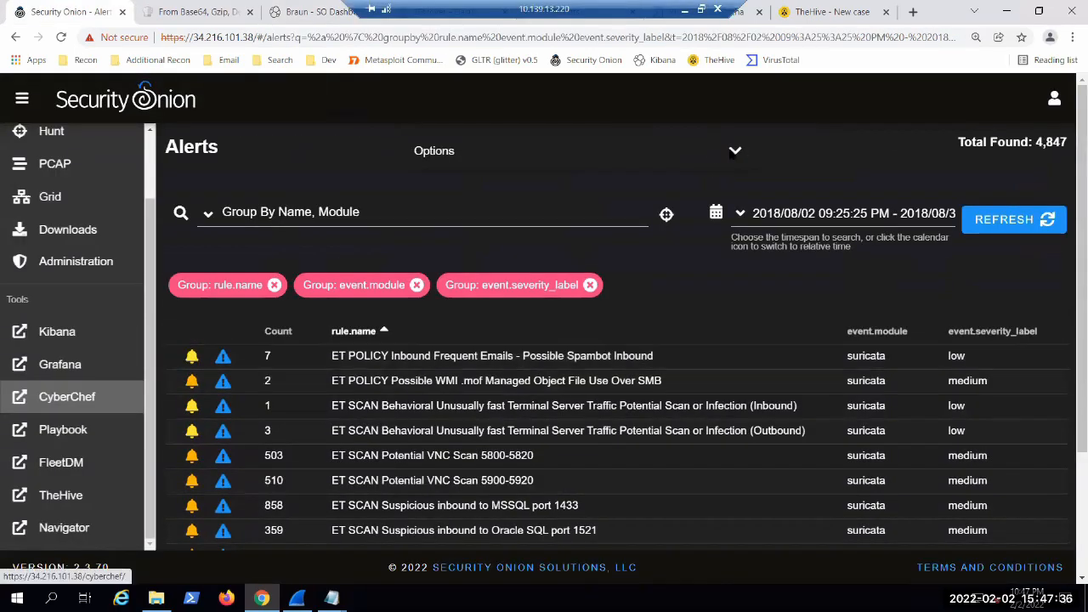
click(735, 151)
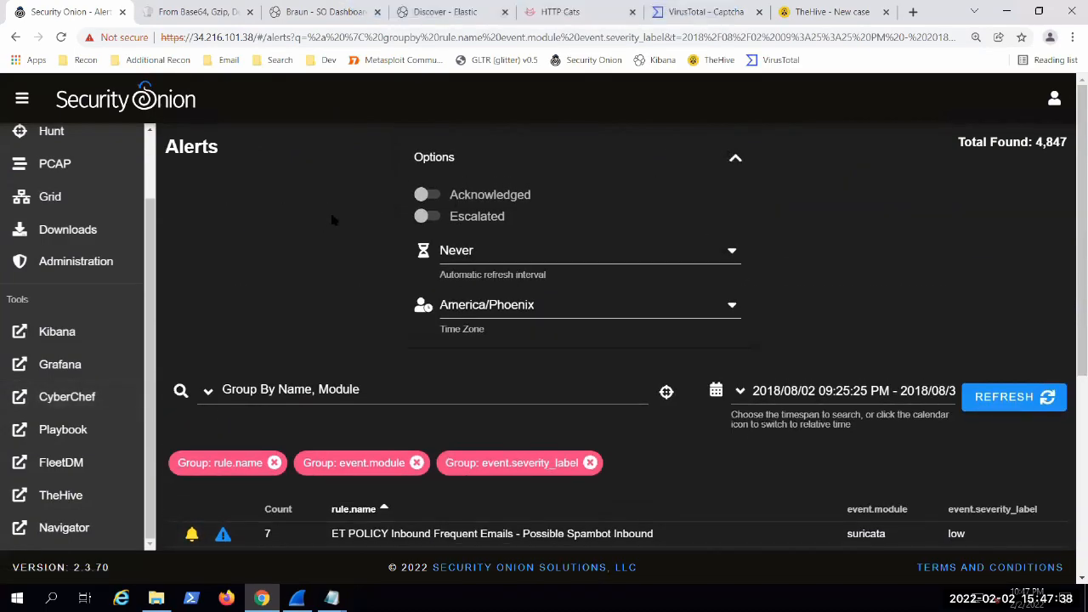
click(426, 216)
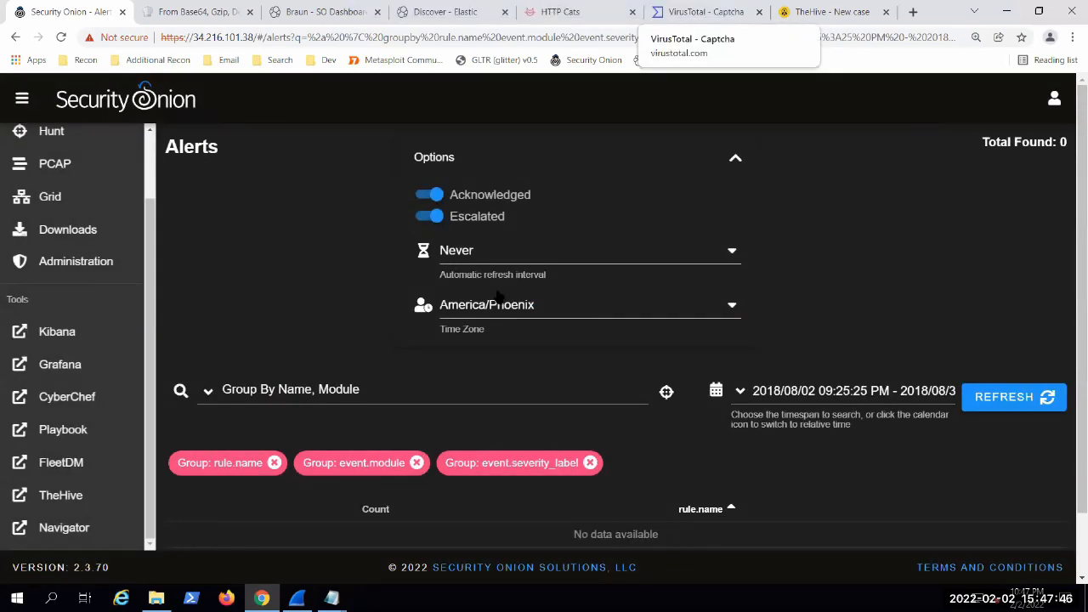
click(429, 194)
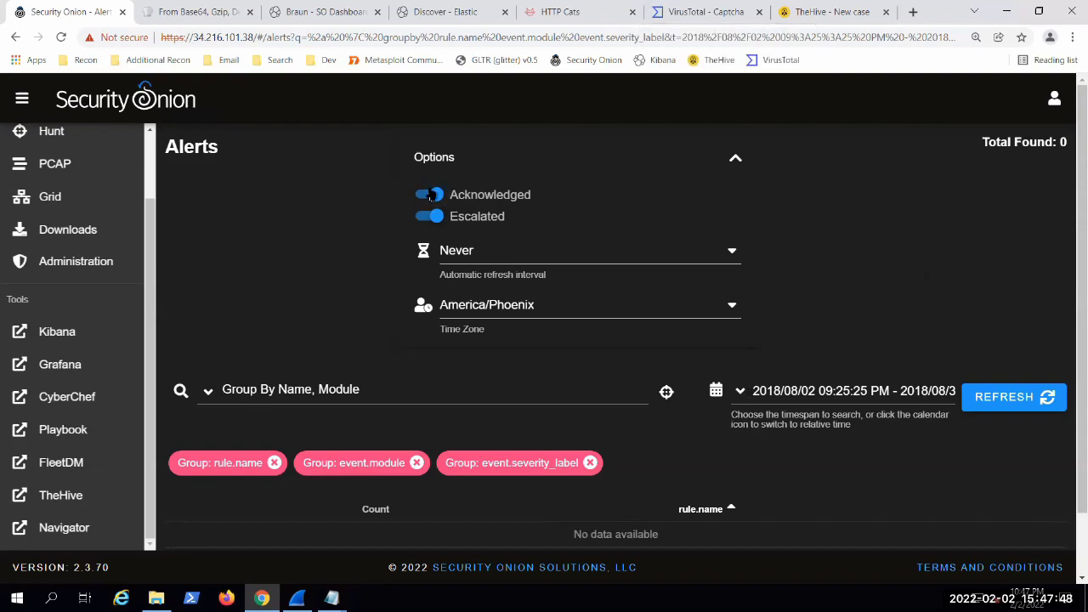
scroll(328, 280, down, 3)
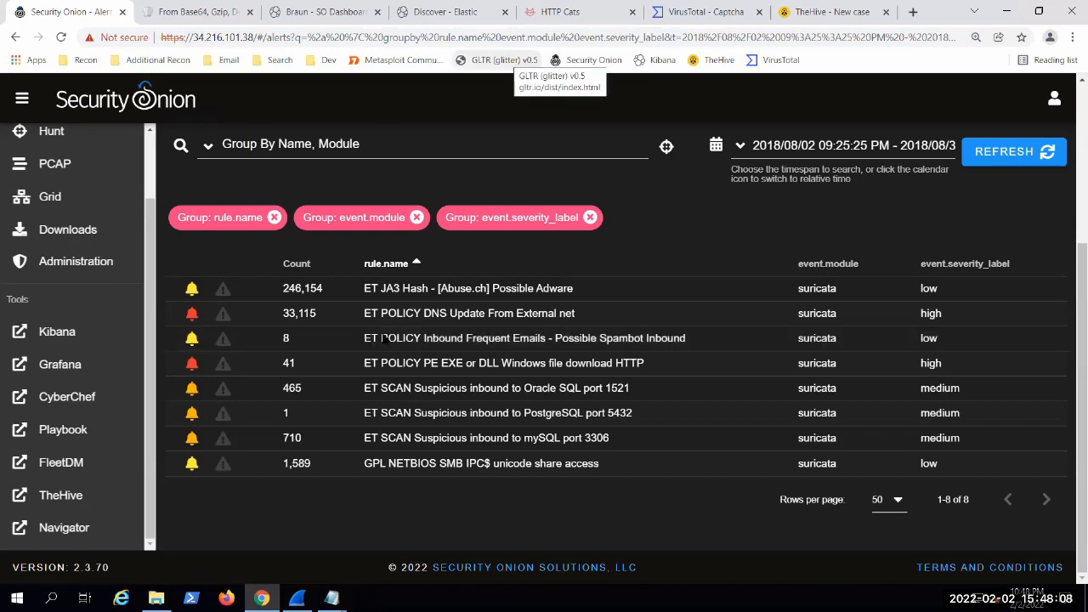
Step: Look at the actions available for the ET POLICY Inbound Frequent Emails rule and drill down into its individual escalated alerts
click(415, 341)
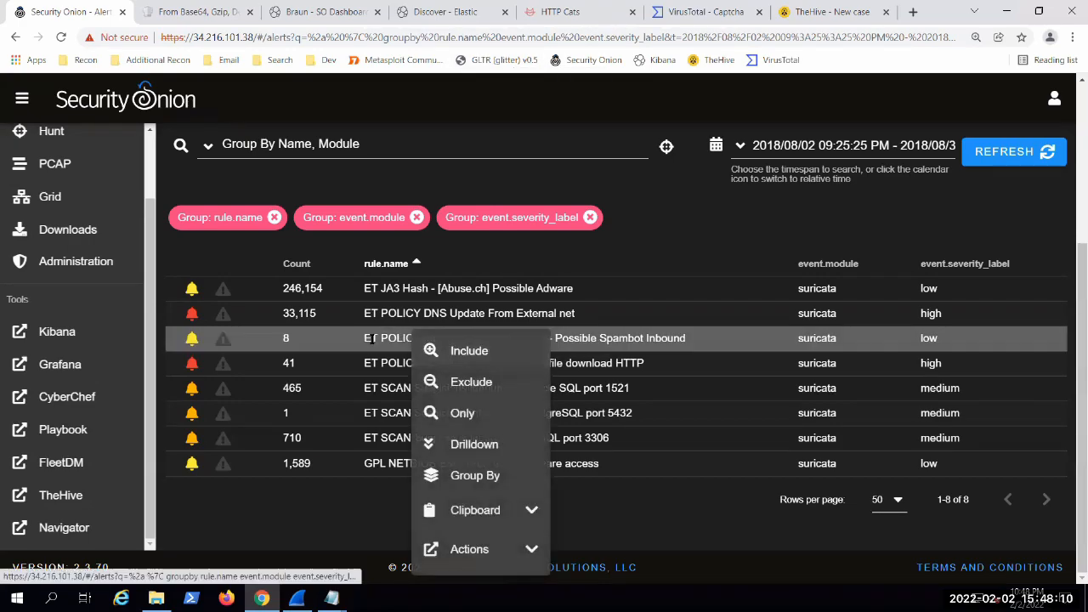
click(529, 550)
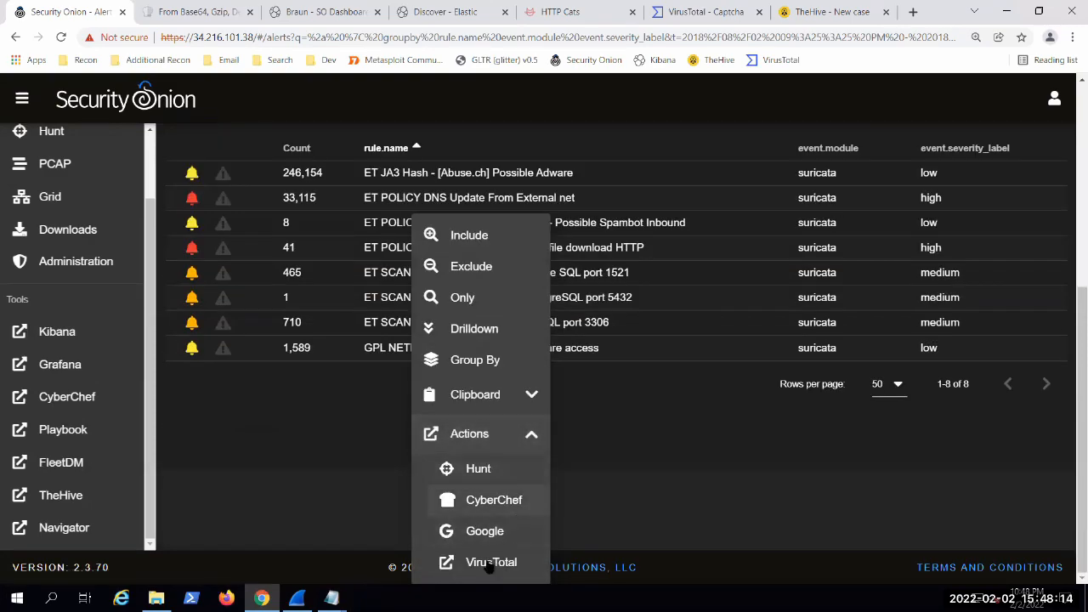
click(530, 432)
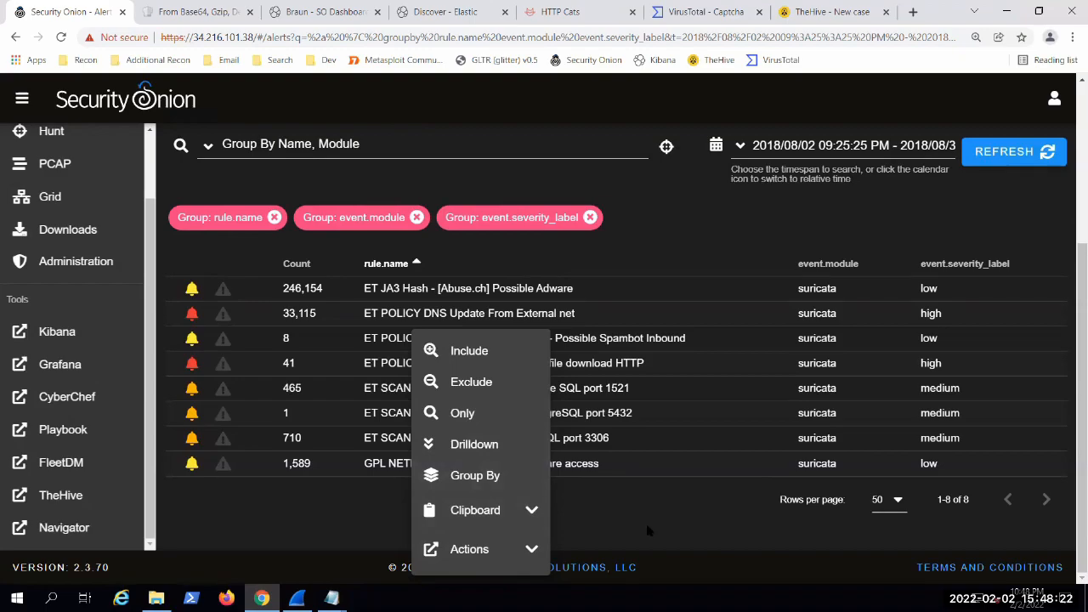
click(488, 444)
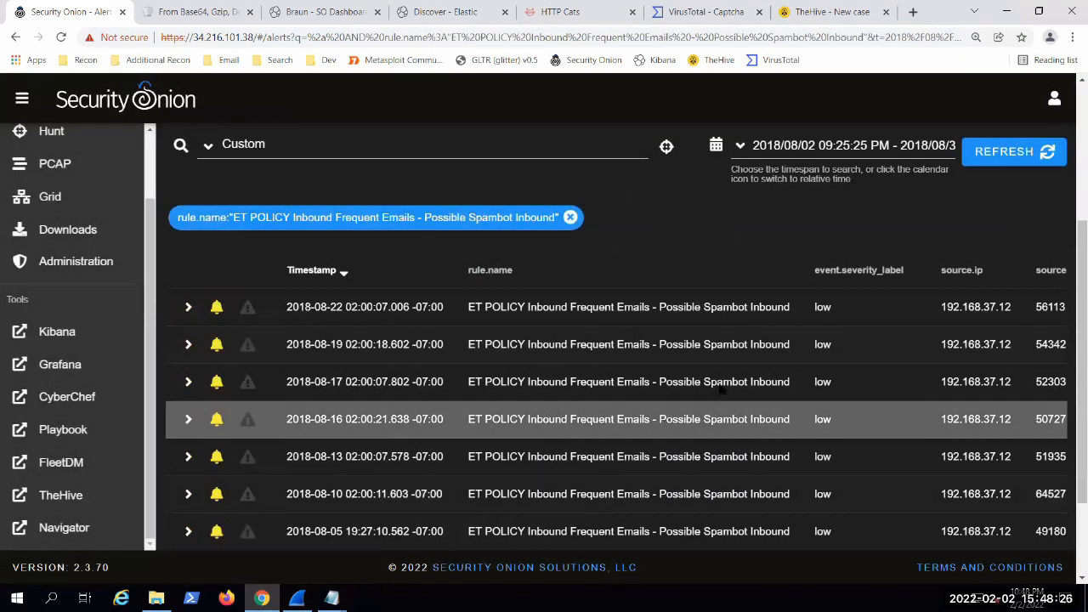
scroll(351, 304, down, 2)
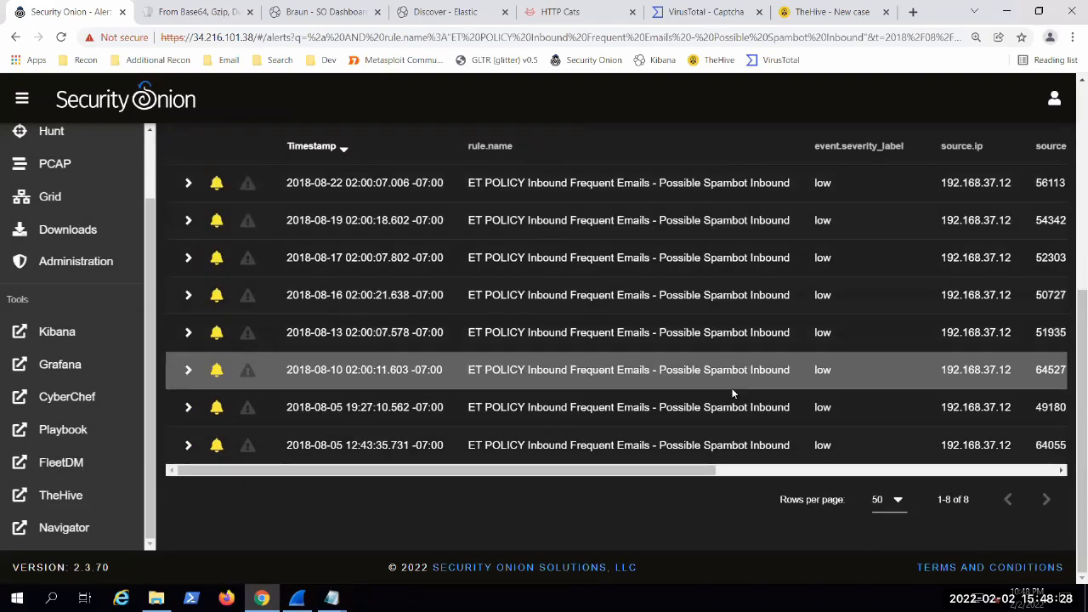
click(845, 463)
drag(845, 463, 327, 409)
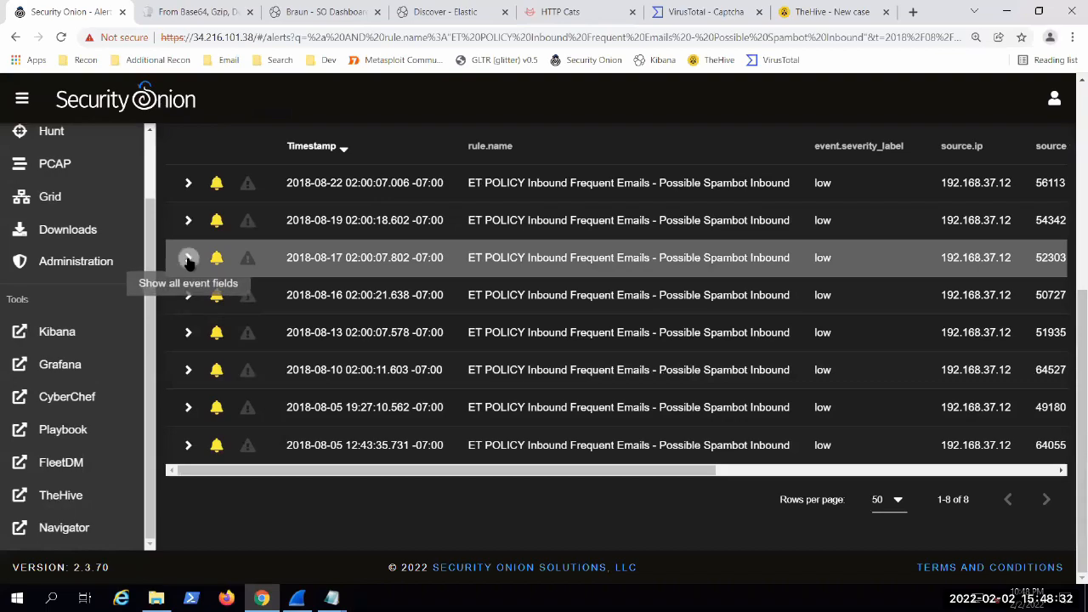
click(188, 258)
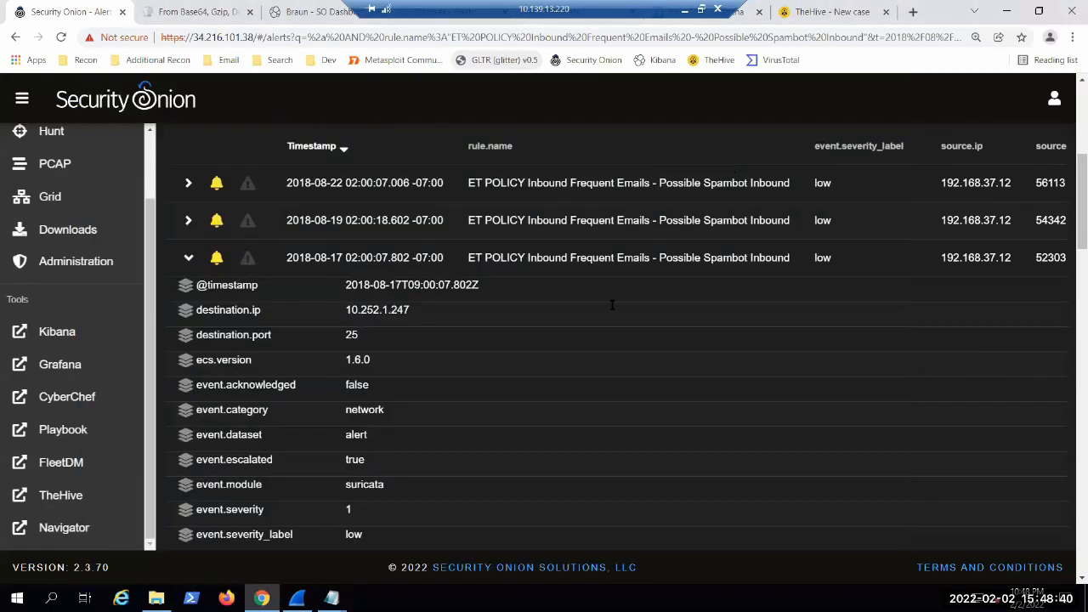
click(188, 258)
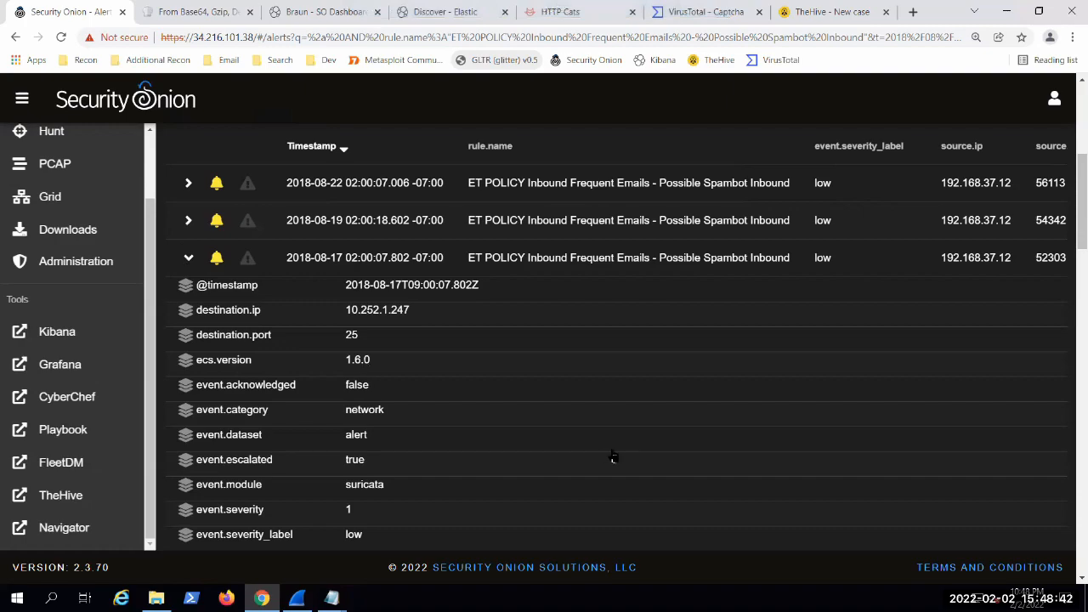
scroll(612, 455, up, 2)
scroll(600, 444, up, 3)
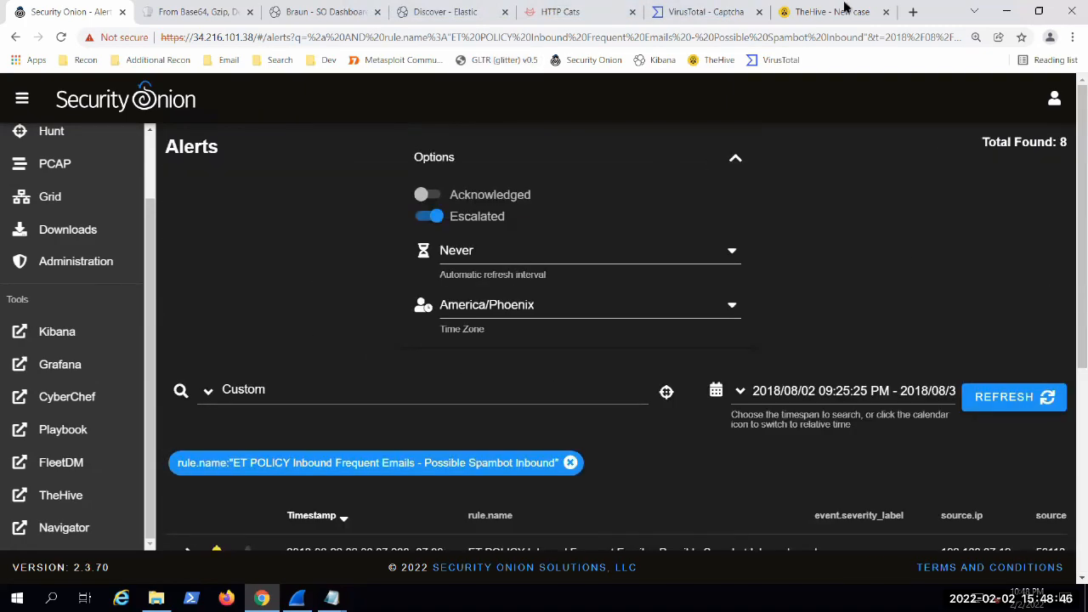
Step: Switch to TheHive, try severities L, H, C and M on the demo case, and discard the new case
click(840, 12)
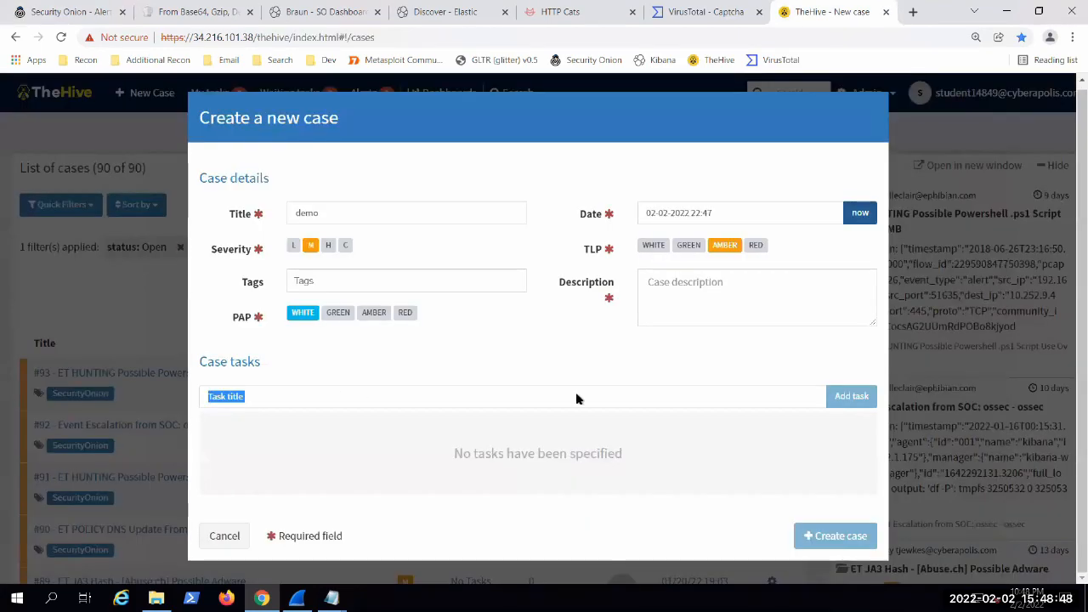
click(293, 246)
click(328, 247)
click(345, 246)
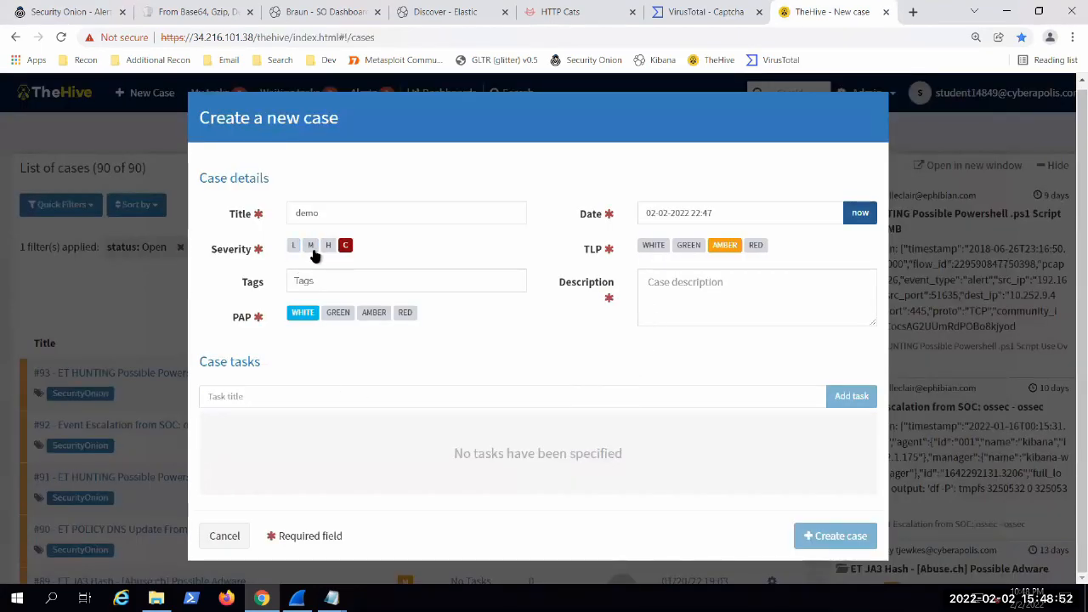
click(311, 245)
click(222, 536)
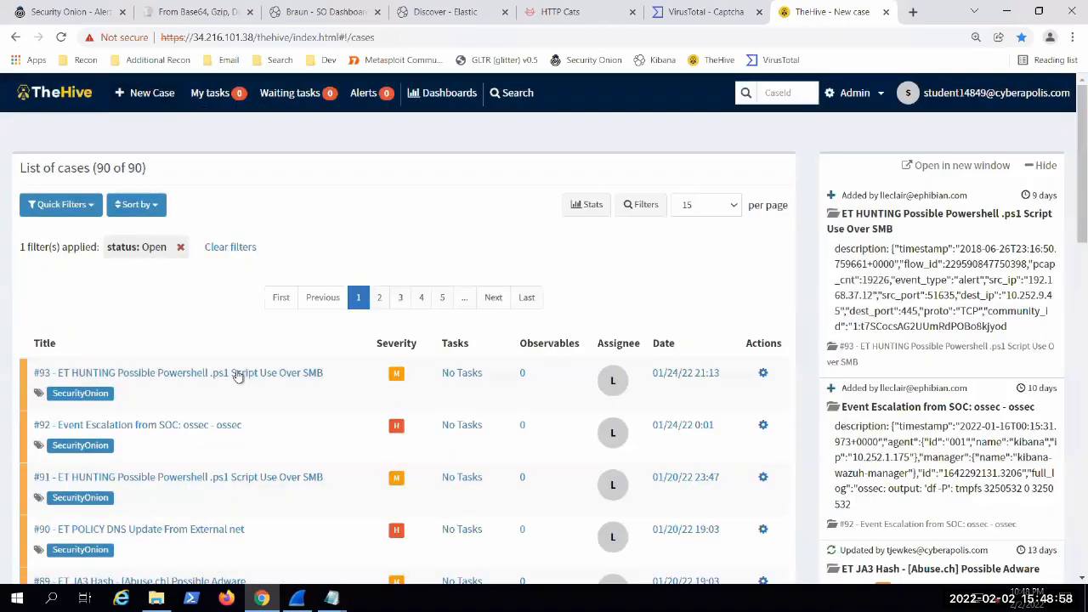
Step: Open case #93, ET HUNTING Possible Powershell .ps1 Script Use Over SMB, and set its severity to L
click(236, 374)
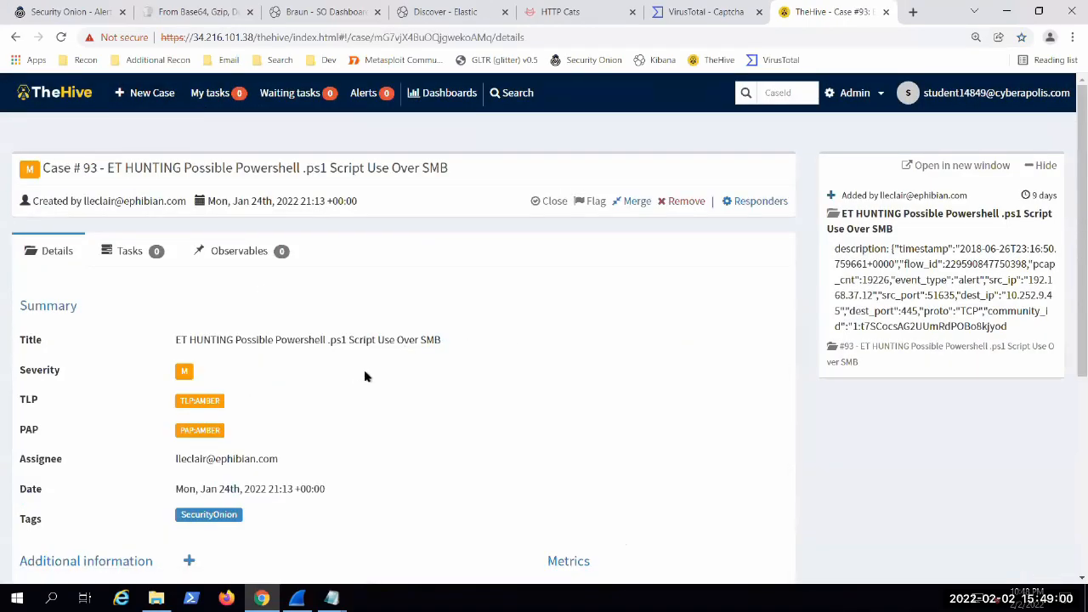
scroll(345, 356, down, 1)
scroll(344, 356, down, 1)
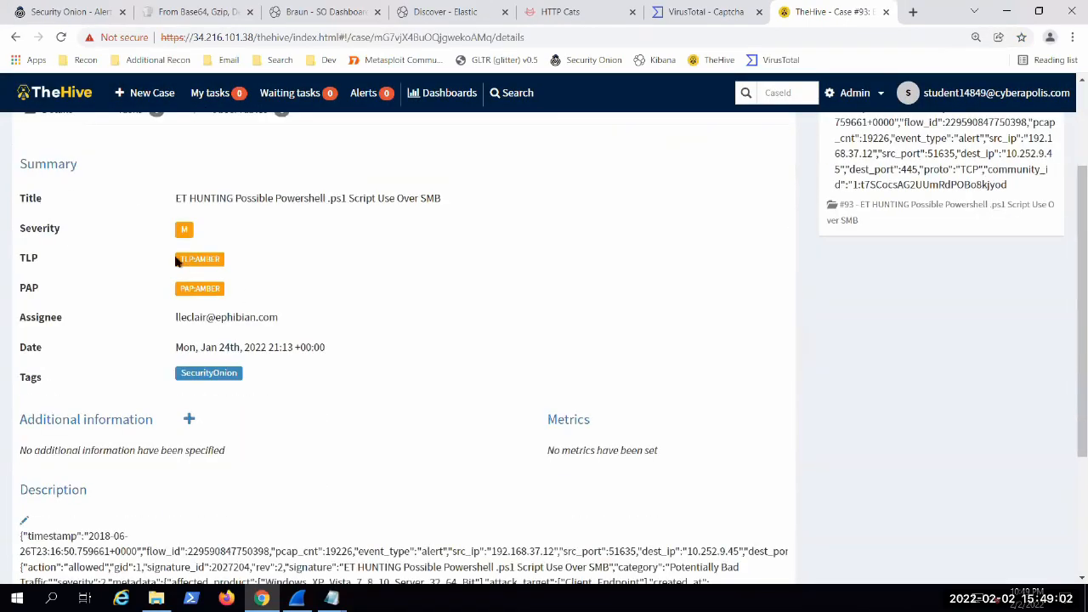
click(184, 230)
click(184, 231)
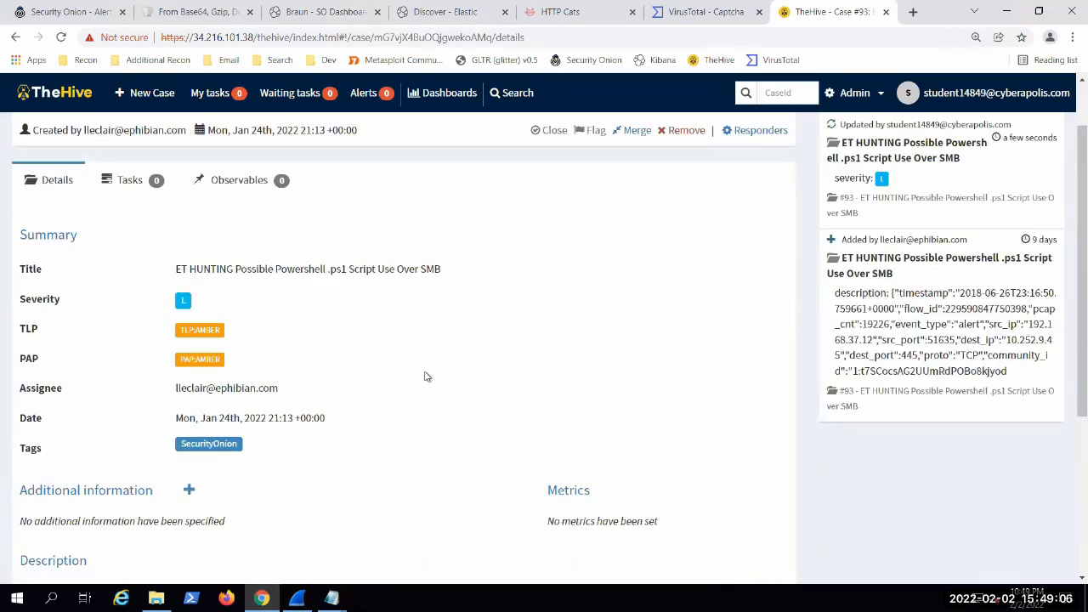
scroll(427, 376, up, 1)
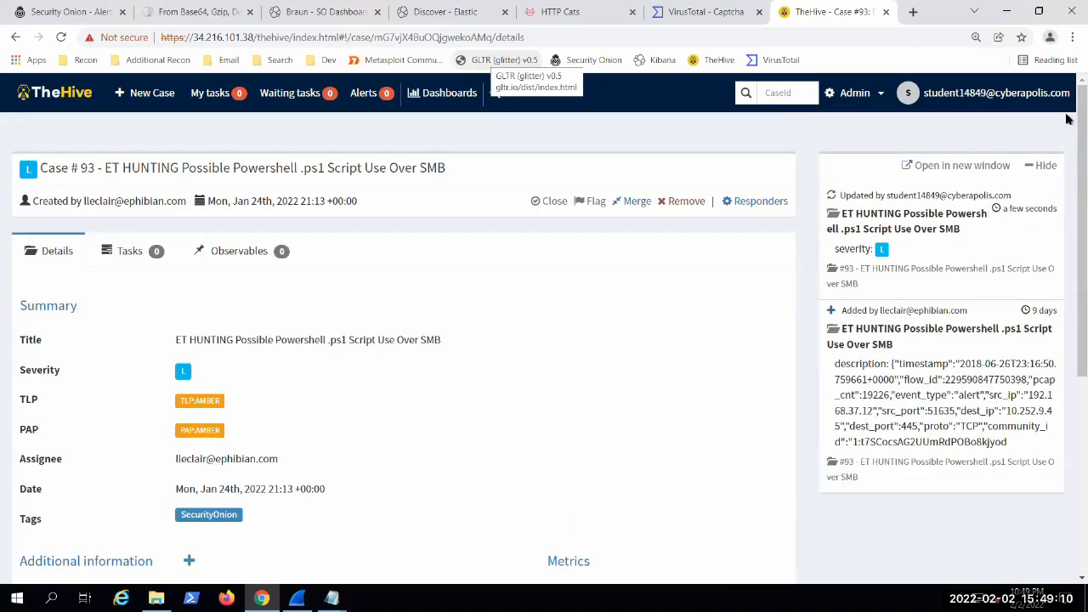
Step: Switch to Security Onion's Alerts page, turn off the Escalated option and remove the rule name filter
click(68, 12)
scroll(326, 272, down, 2)
scroll(614, 499, up, 2)
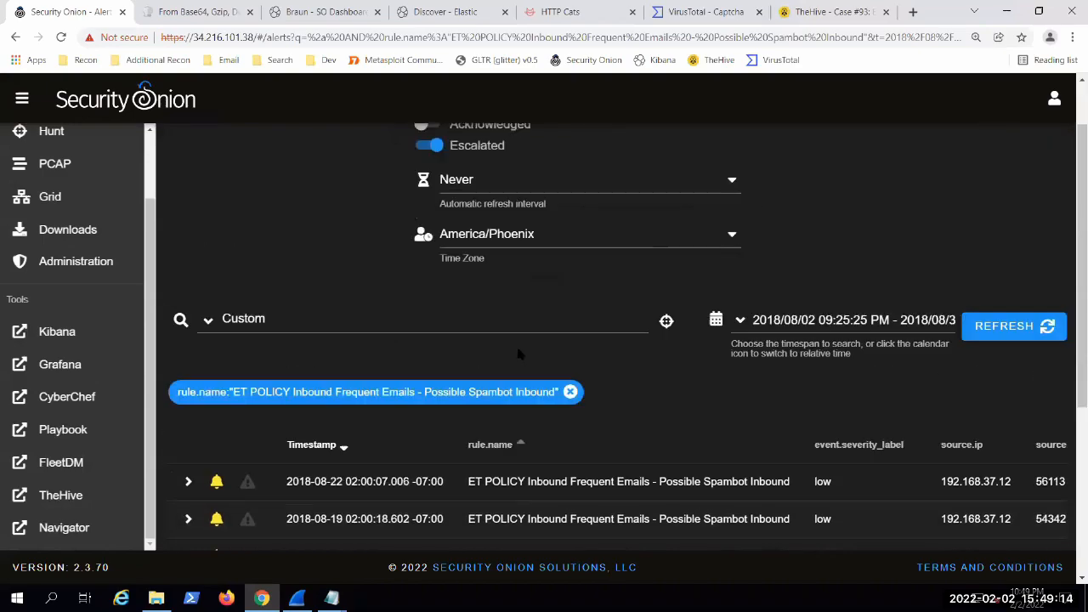
scroll(61, 188, up, 2)
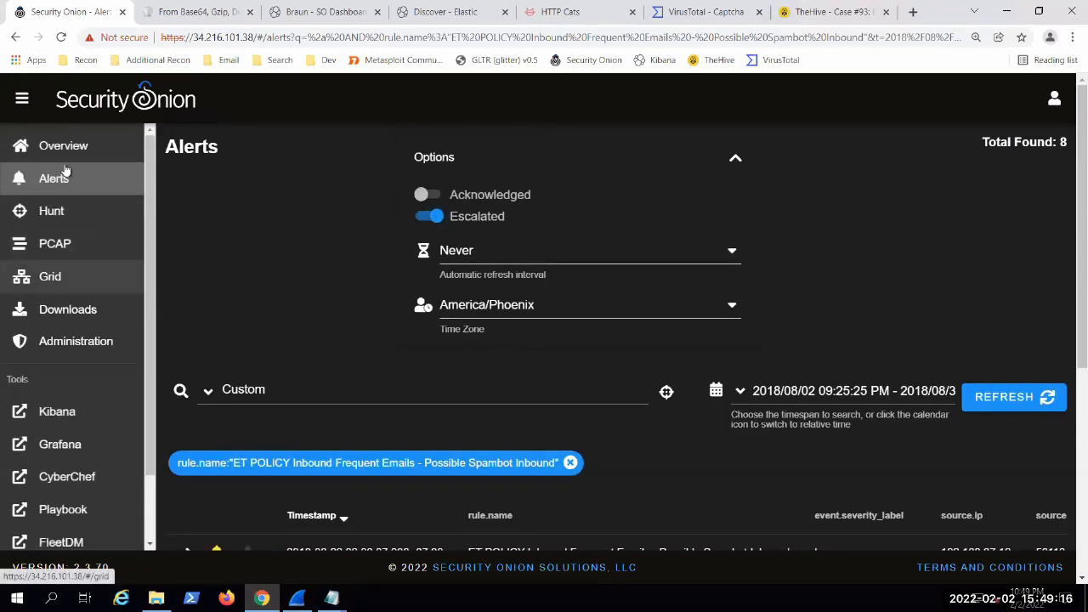
click(434, 216)
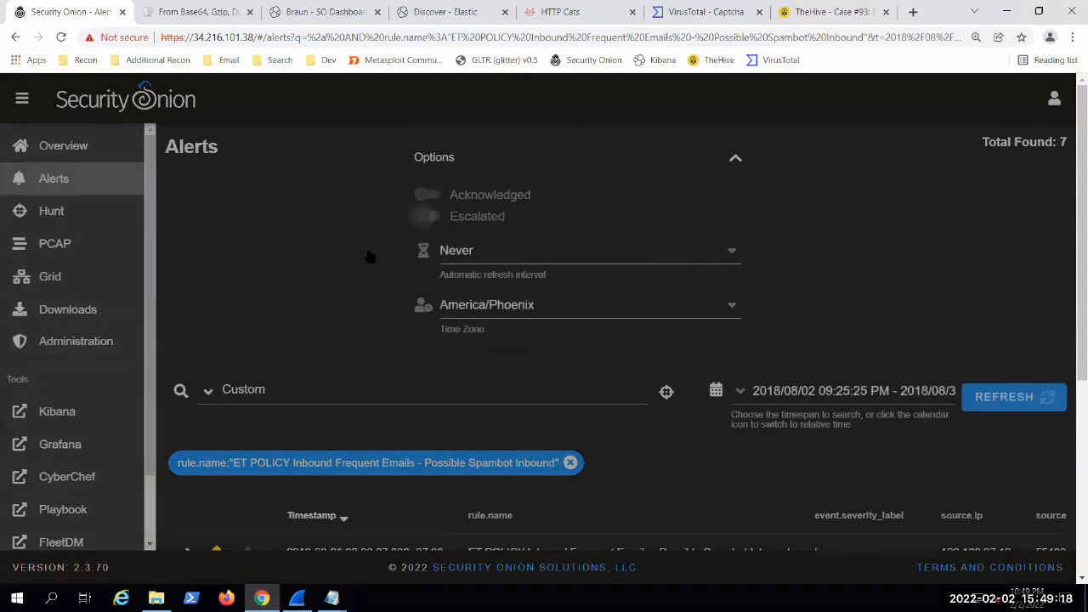
scroll(303, 268, down, 4)
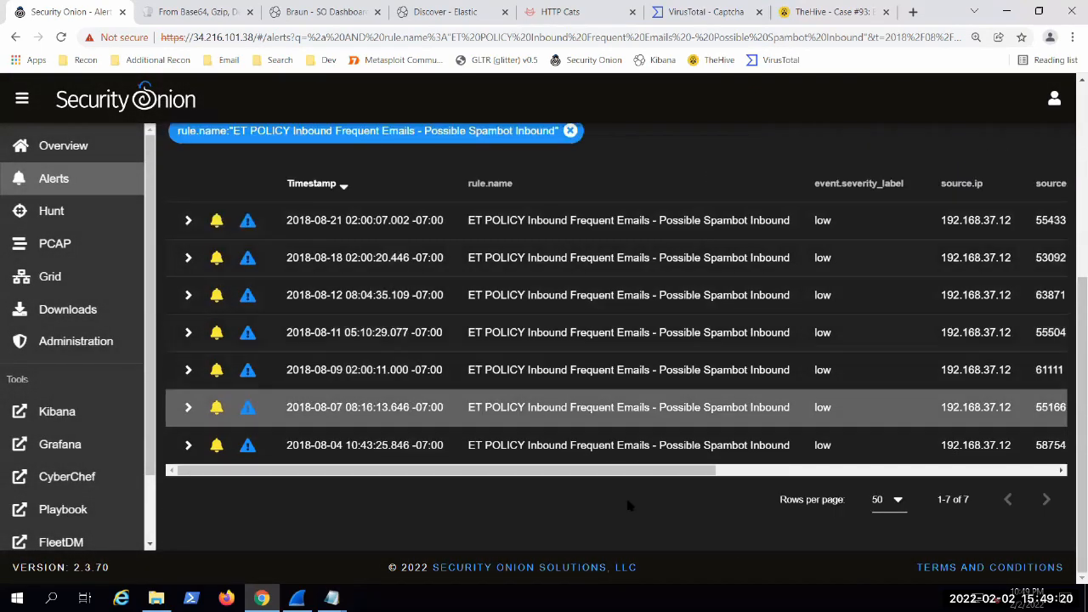
scroll(625, 500, up, 4)
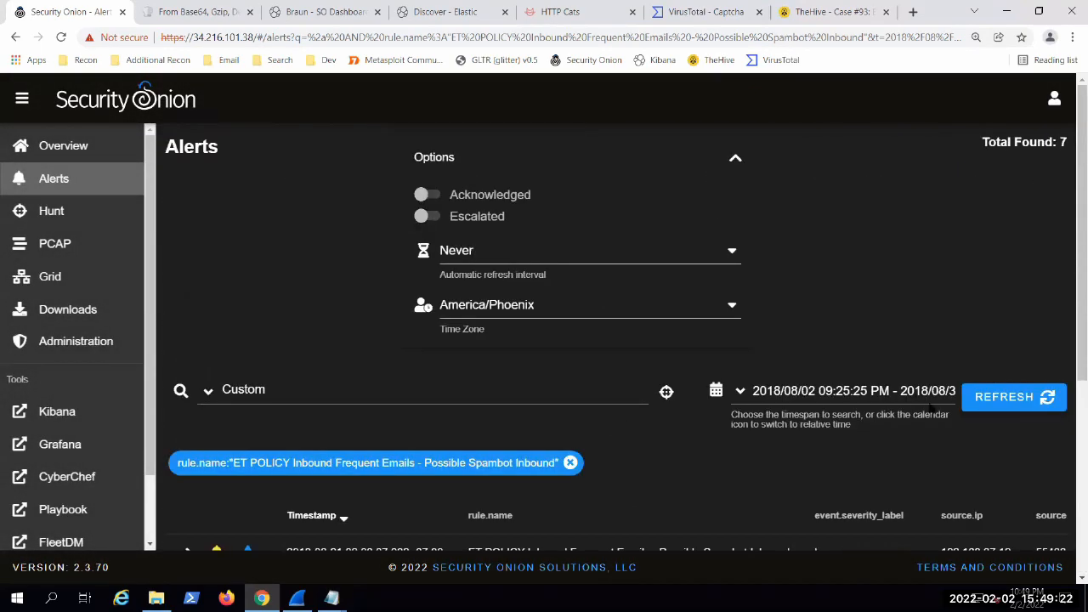
click(570, 463)
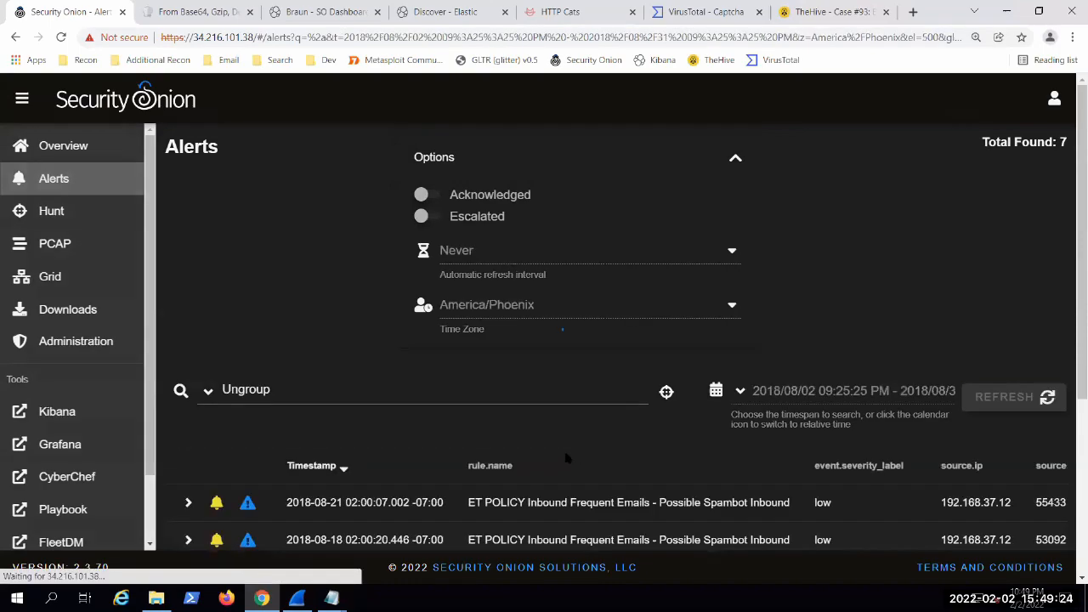
Step: Group the alerts by name and module, and look through the grouped rule list
click(208, 389)
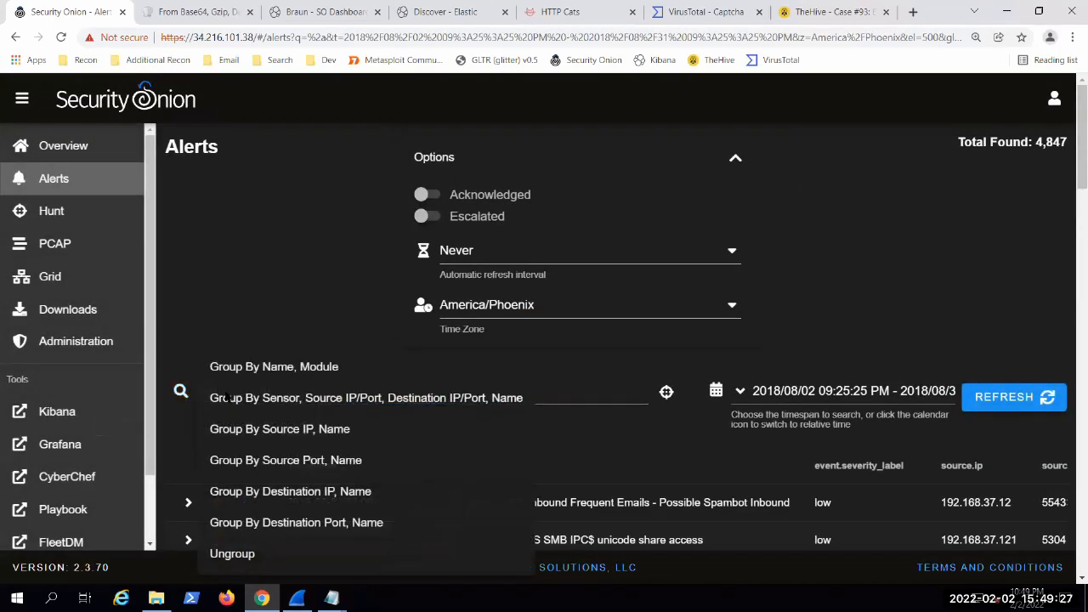
click(280, 368)
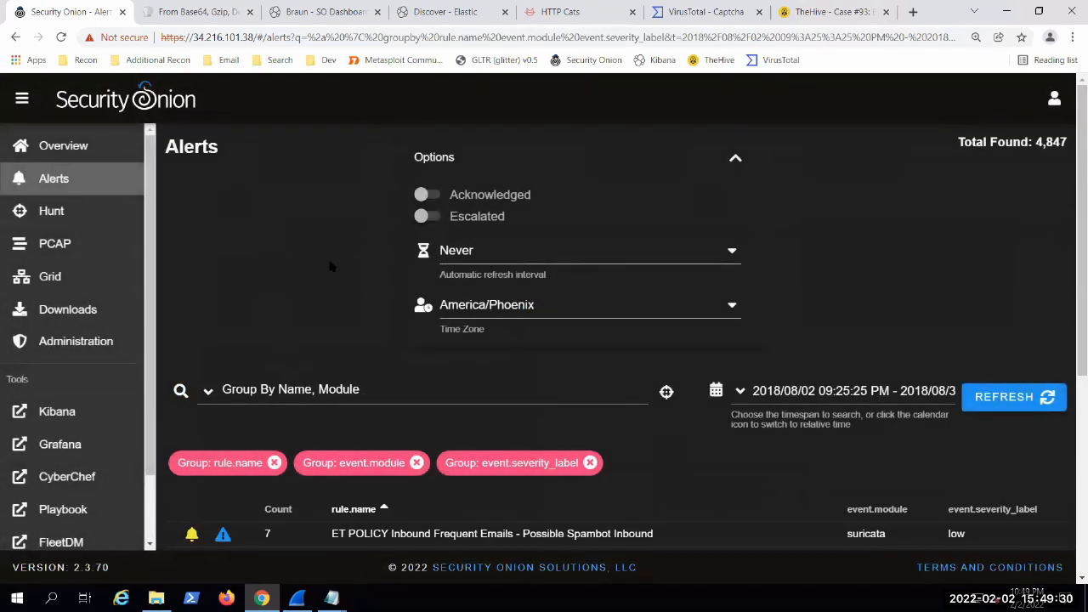
scroll(331, 266, down, 4)
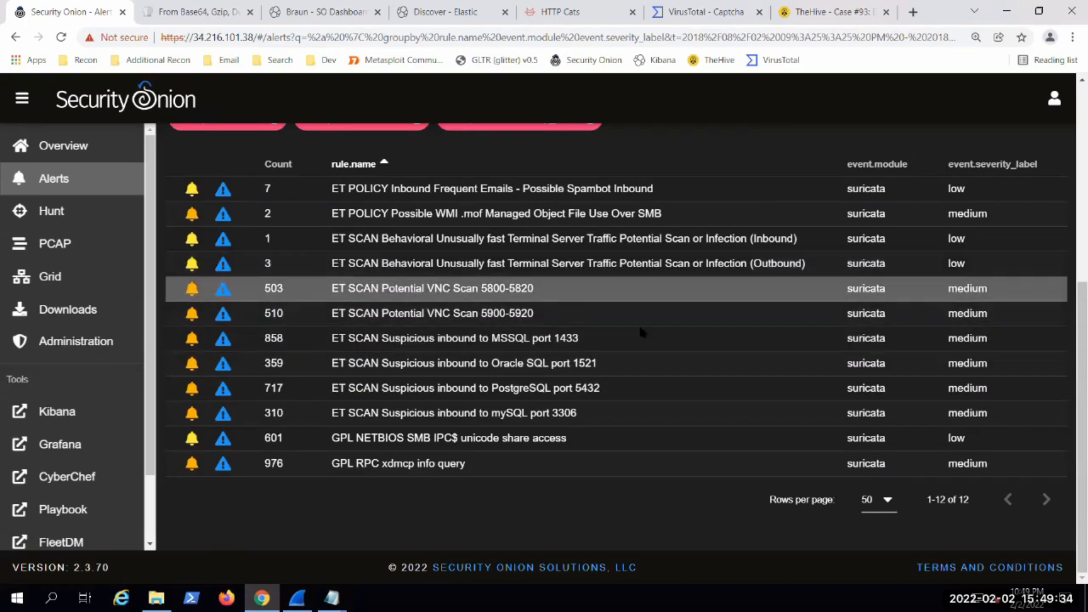
scroll(650, 344, up, 1)
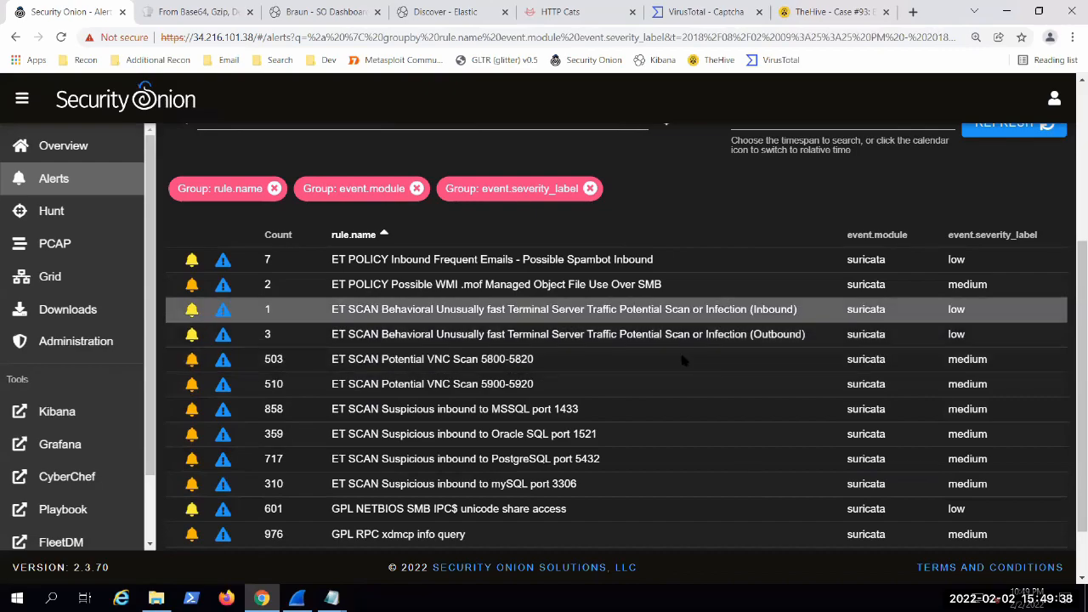
scroll(685, 361, up, 3)
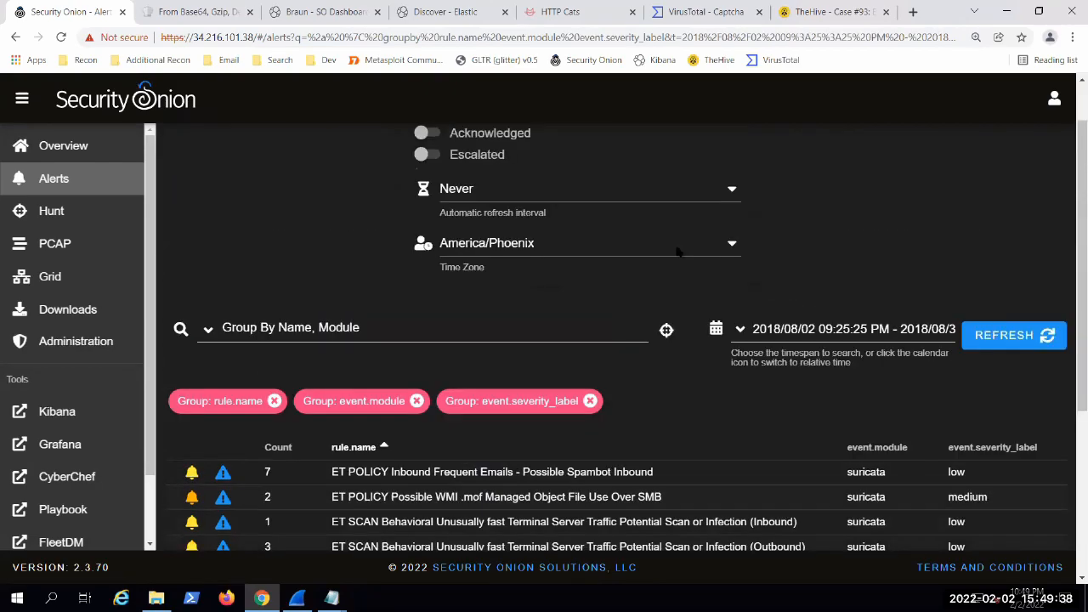
Step: Try the Acknowledged and Escalated options on the grouped alerts, leave only Escalated on, and review the list
click(422, 155)
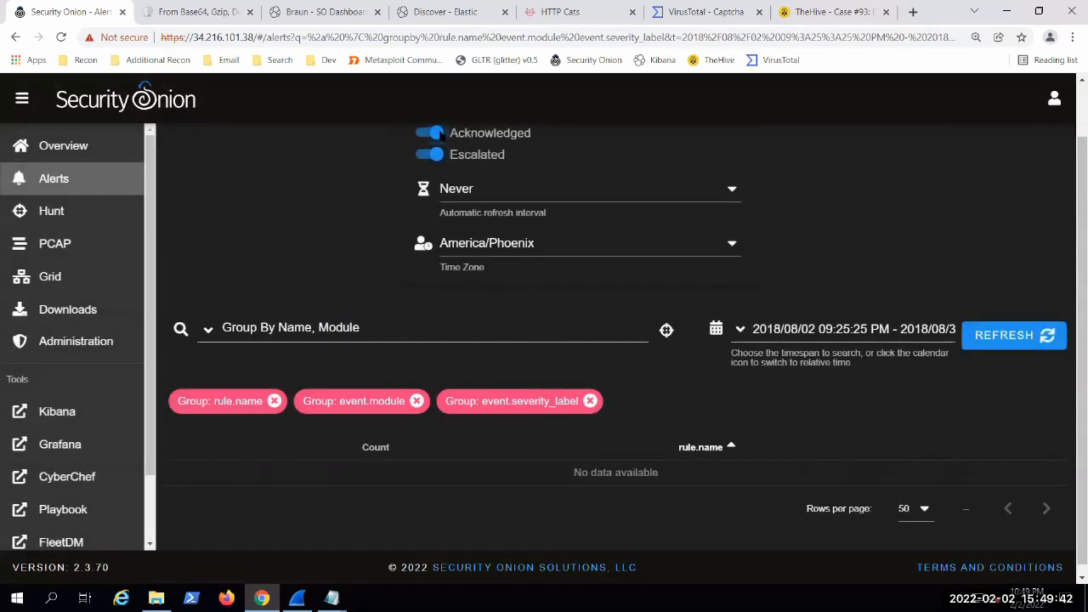
click(439, 134)
scroll(431, 509, down, 3)
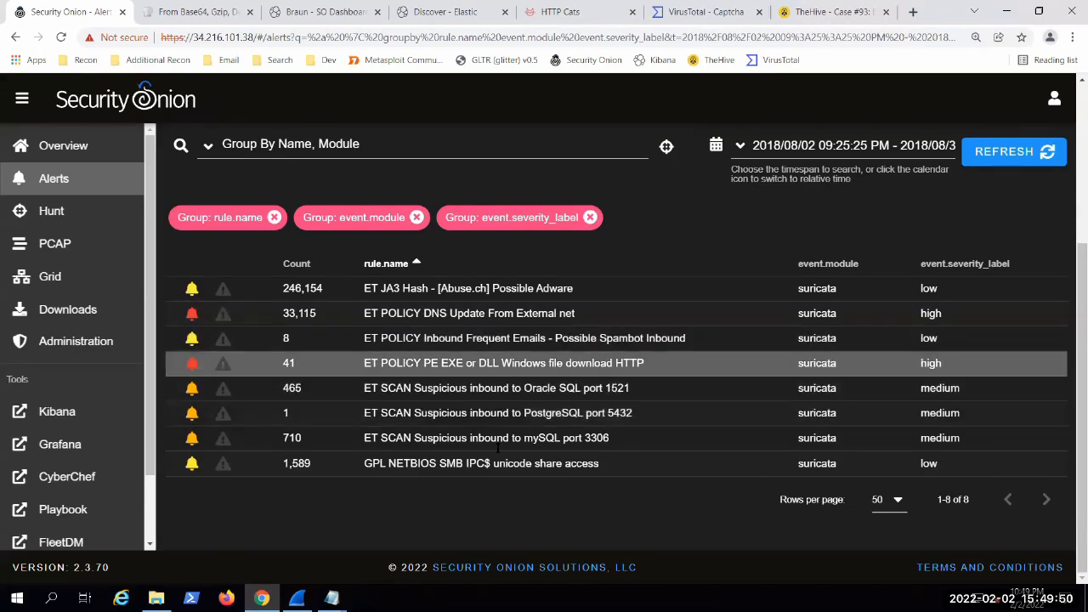
scroll(457, 407, up, 1)
scroll(497, 429, up, 2)
click(436, 183)
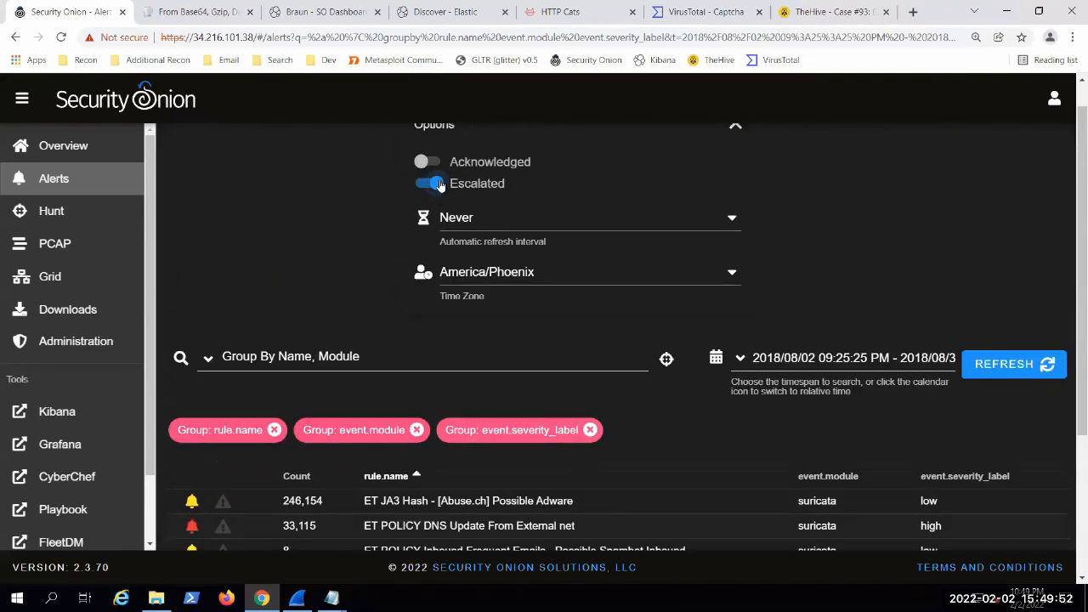
scroll(372, 243, down, 3)
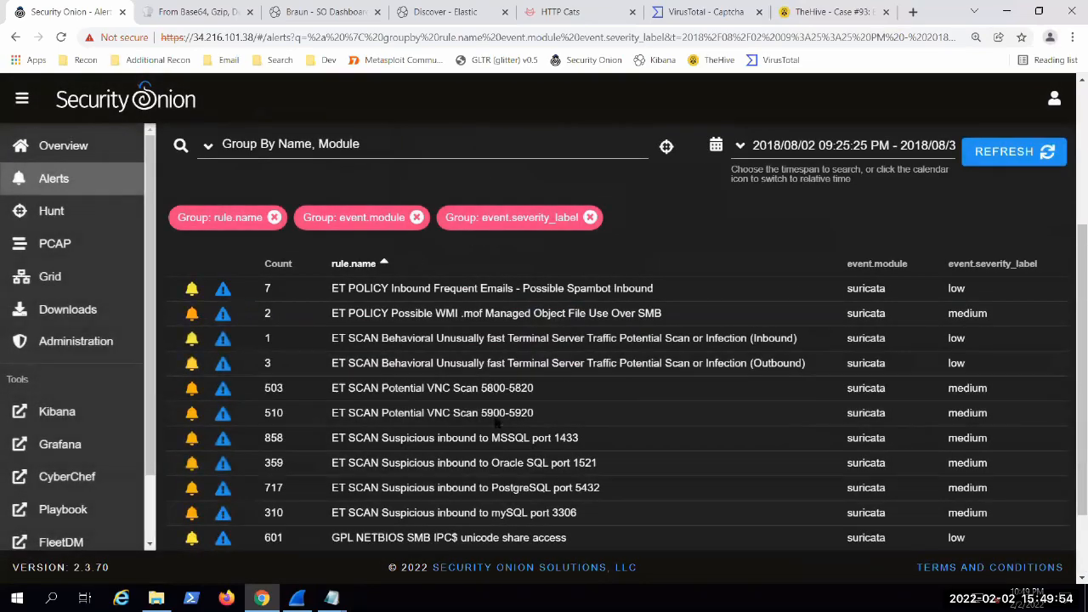
scroll(548, 414, down, 2)
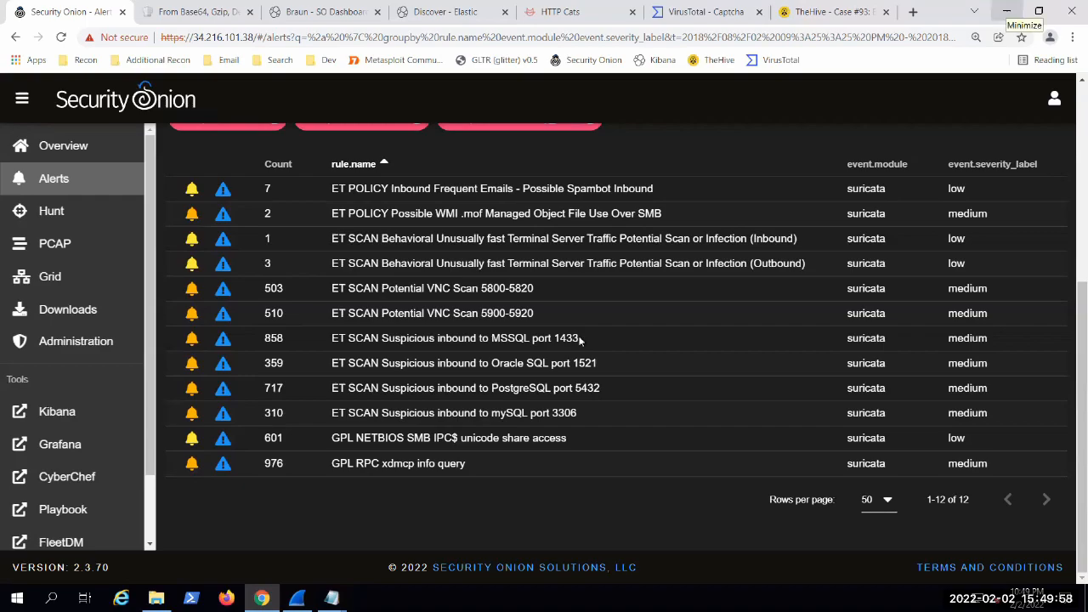
Step: Switch to TheHive, change case #93's severity to C, and set it back to L
click(839, 12)
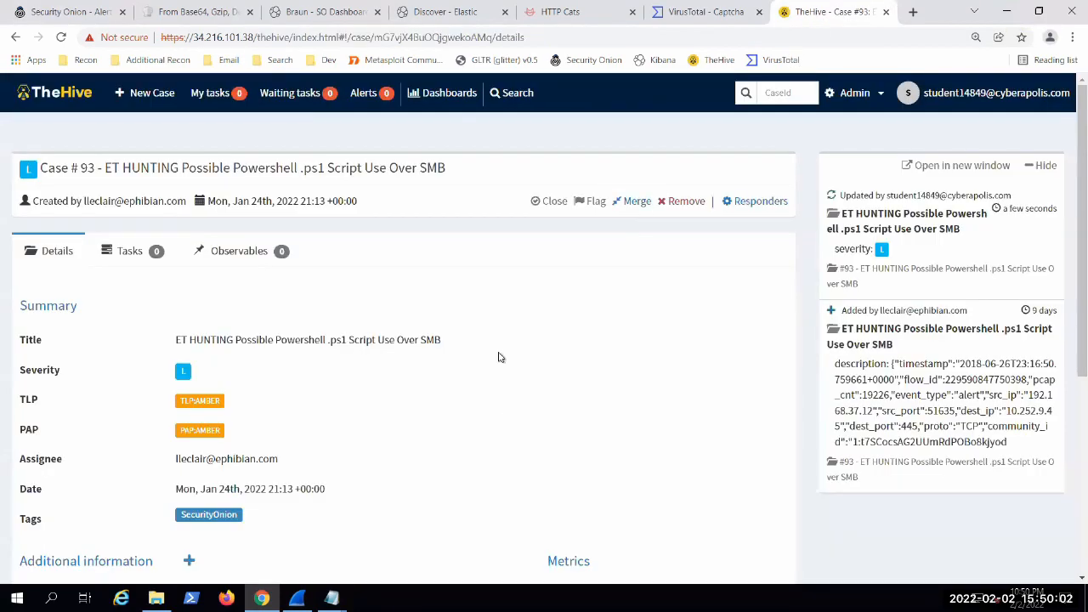
click(182, 374)
click(241, 371)
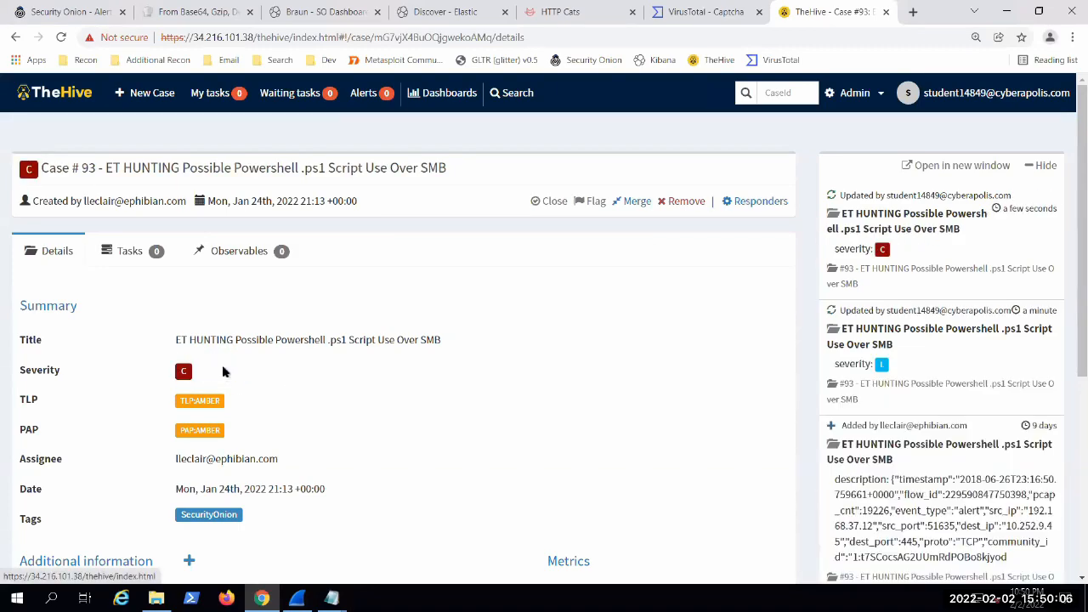
click(178, 374)
click(182, 371)
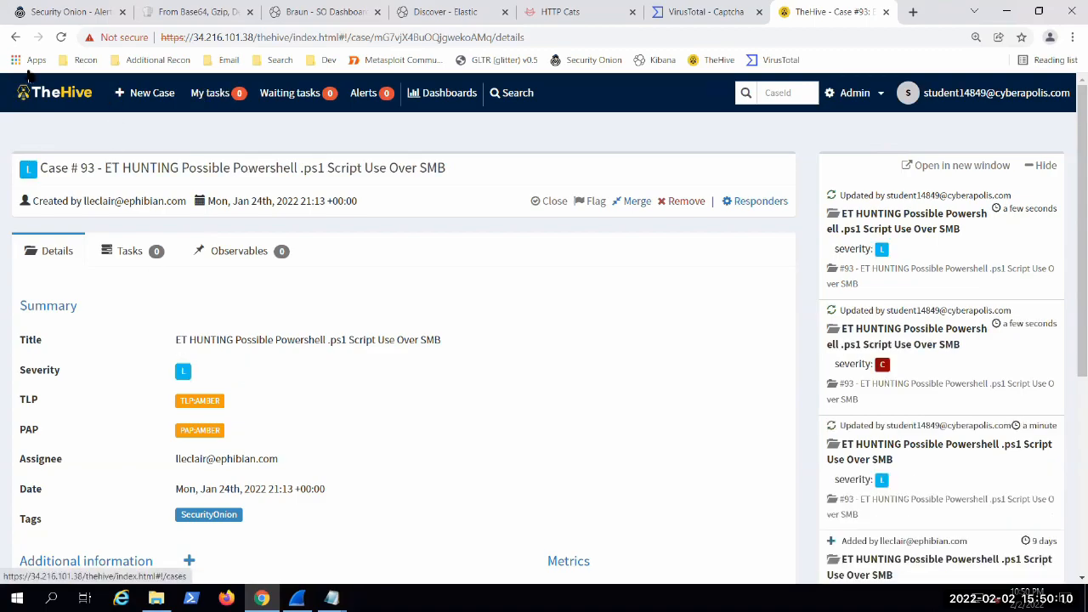
Step: Return to the list of cases, reopen case #93 and set its severity to M
click(48, 92)
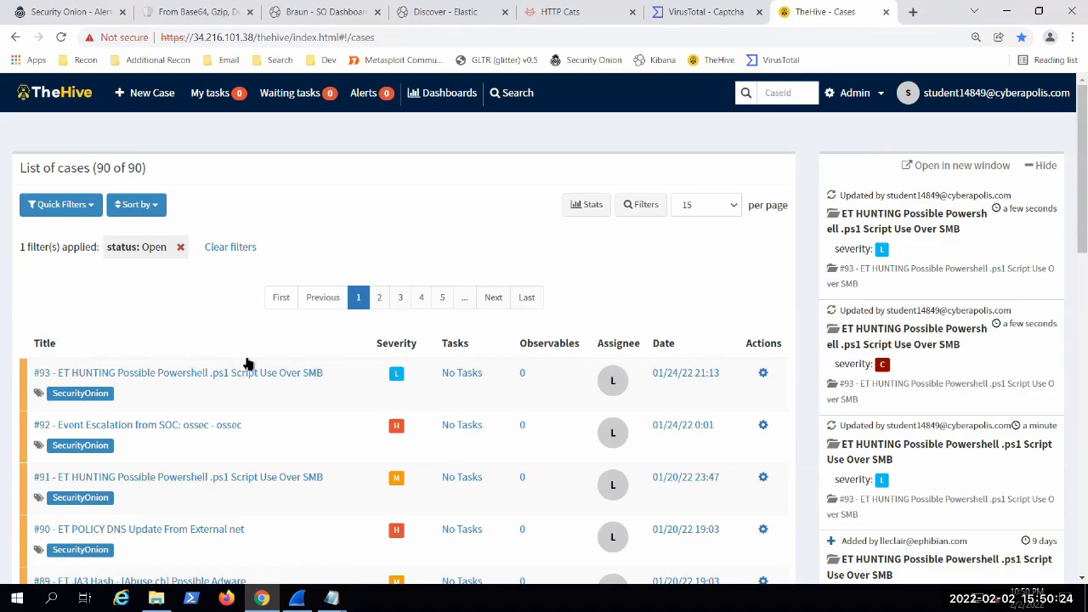
click(219, 379)
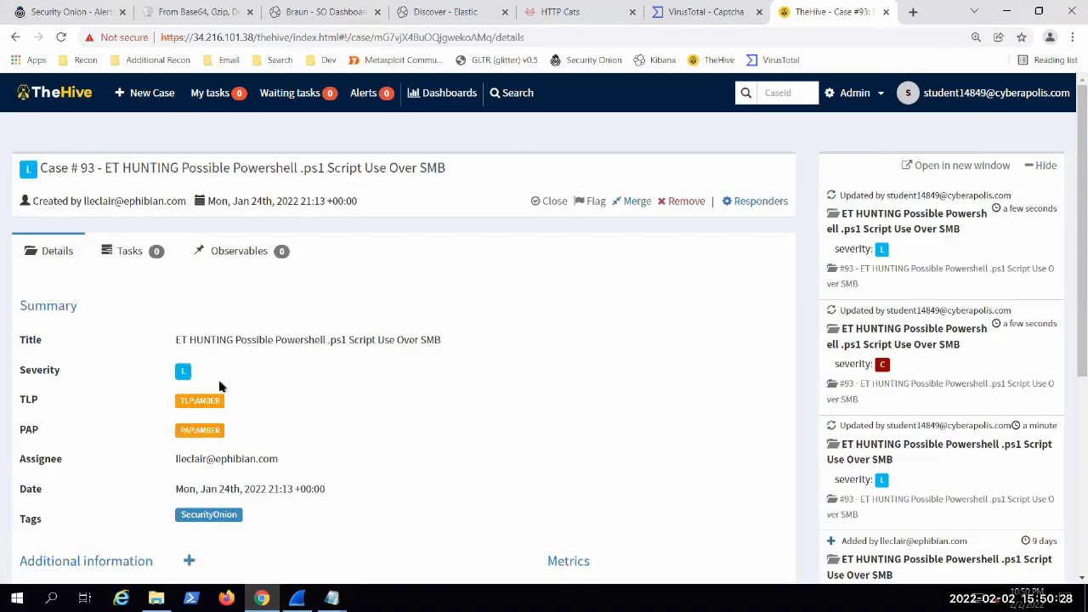
click(183, 371)
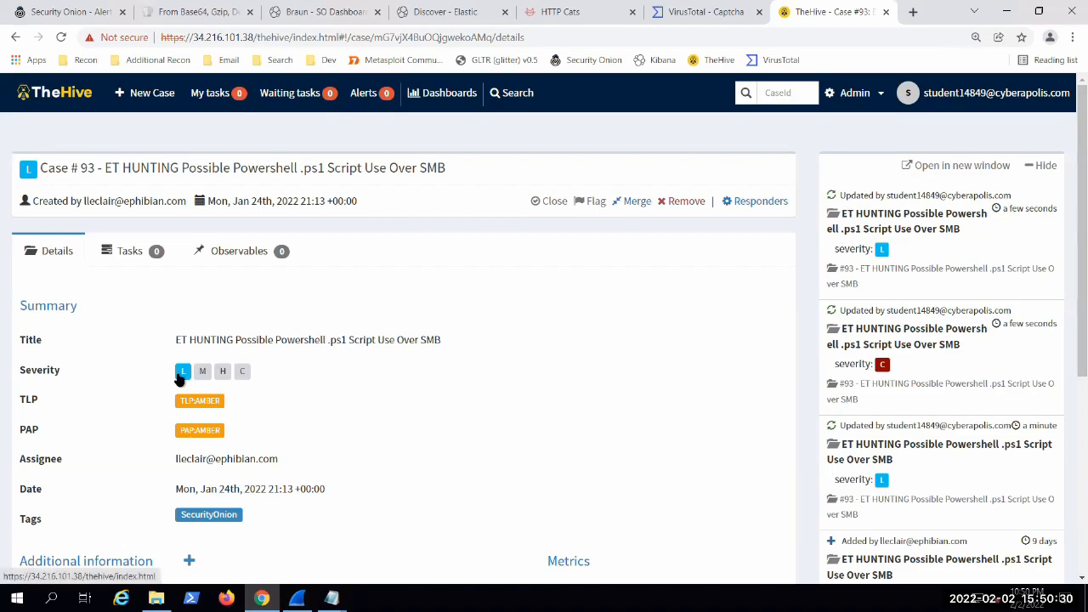
click(203, 373)
Step: Look through case #93's summary and description, and view its tasks and observables
scroll(421, 416, down, 1)
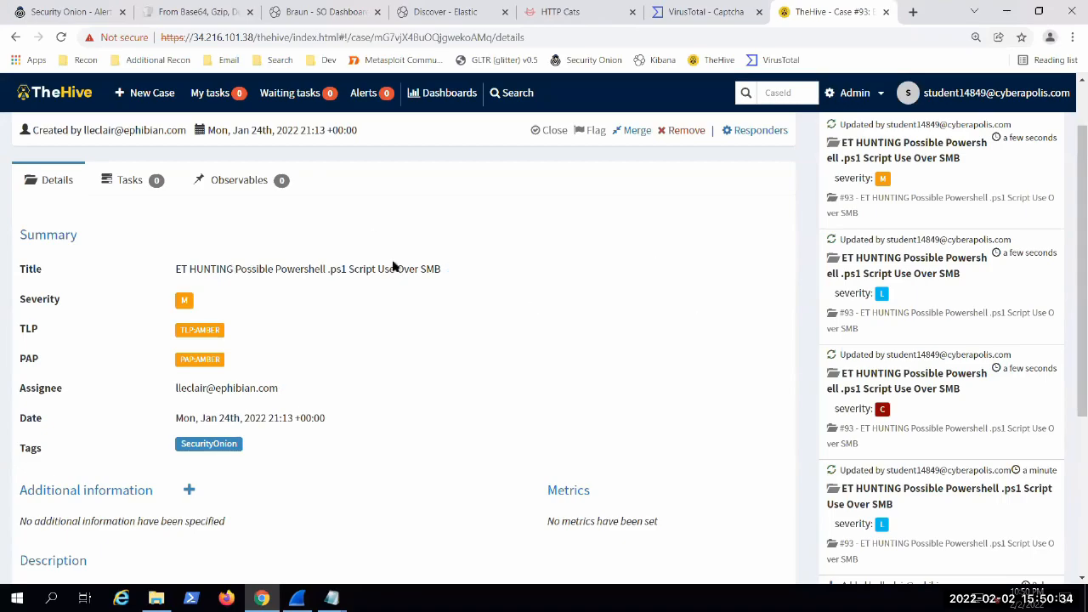
scroll(396, 382, down, 4)
scroll(413, 364, up, 3)
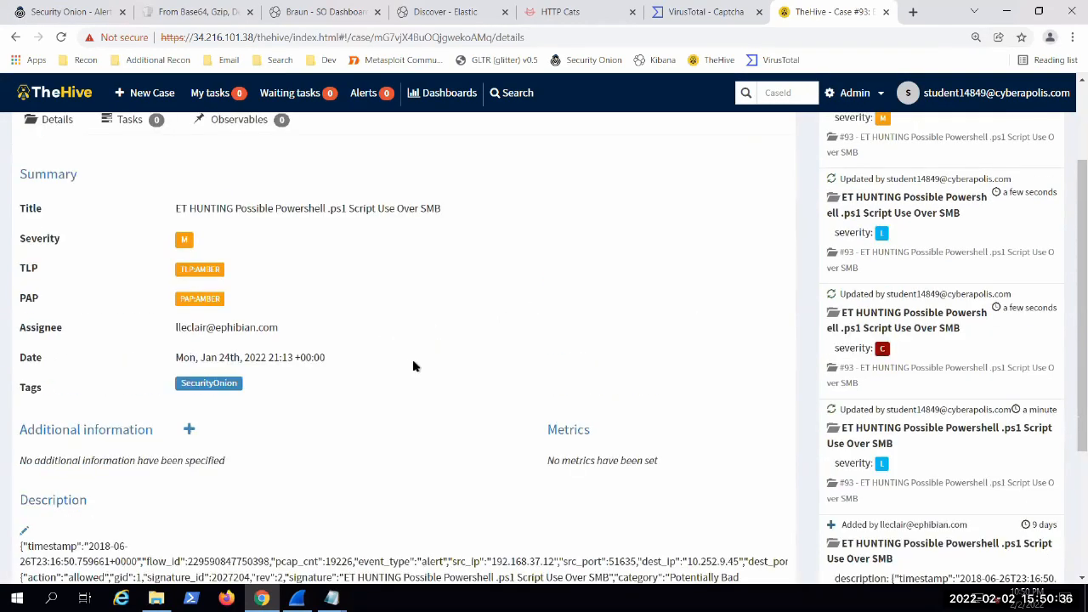
scroll(370, 419, down, 3)
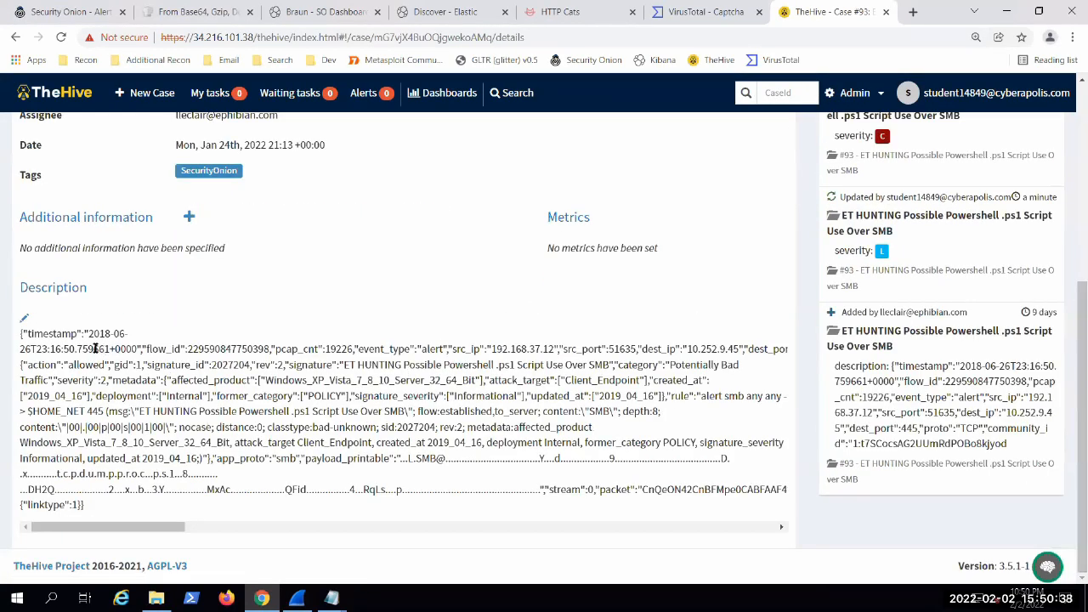
scroll(510, 361, up, 3)
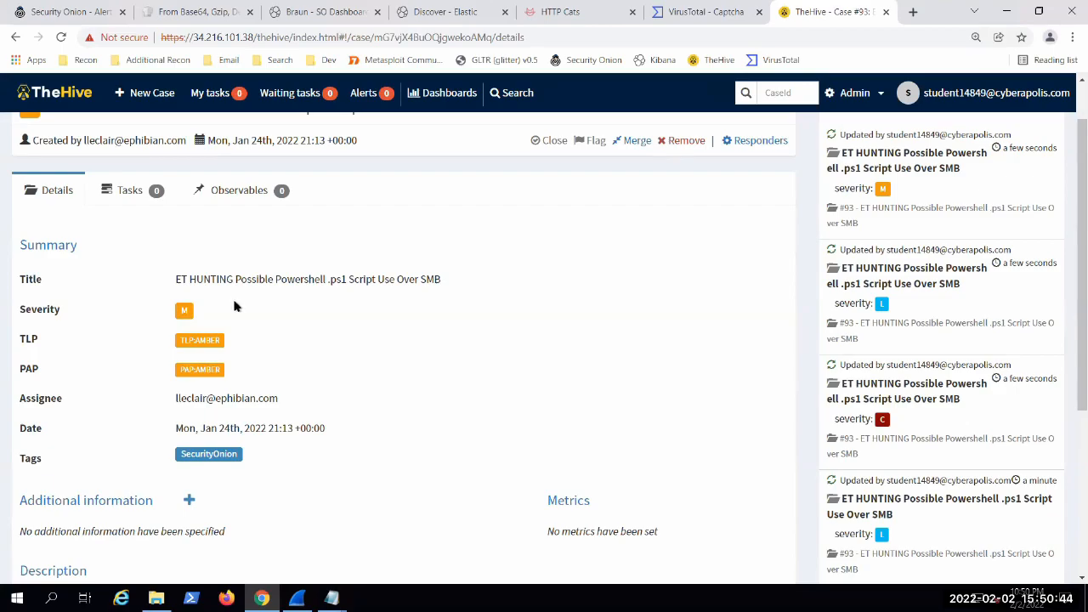
click(129, 194)
click(266, 197)
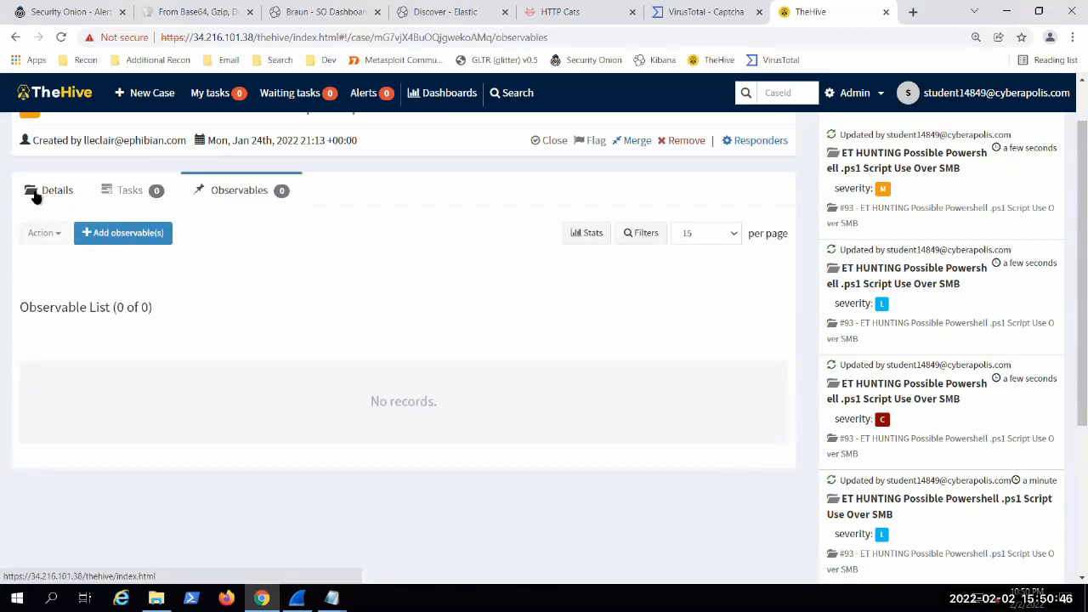
Step: Return to the case details and examine the alert data in the description, highlighting the signature and rule text
click(34, 195)
scroll(412, 375, down, 3)
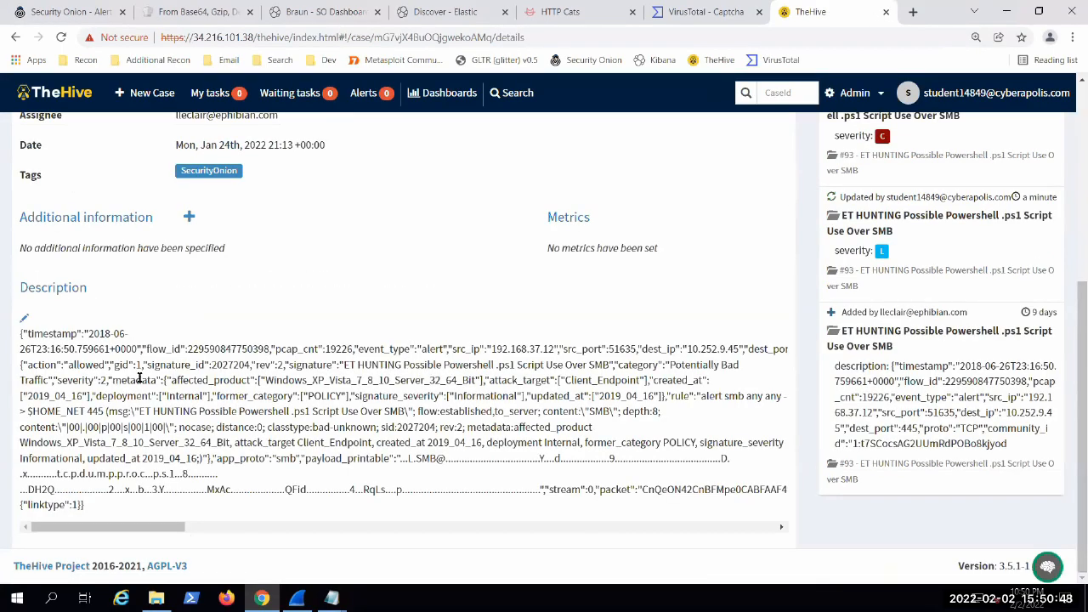
drag(118, 528, 137, 500)
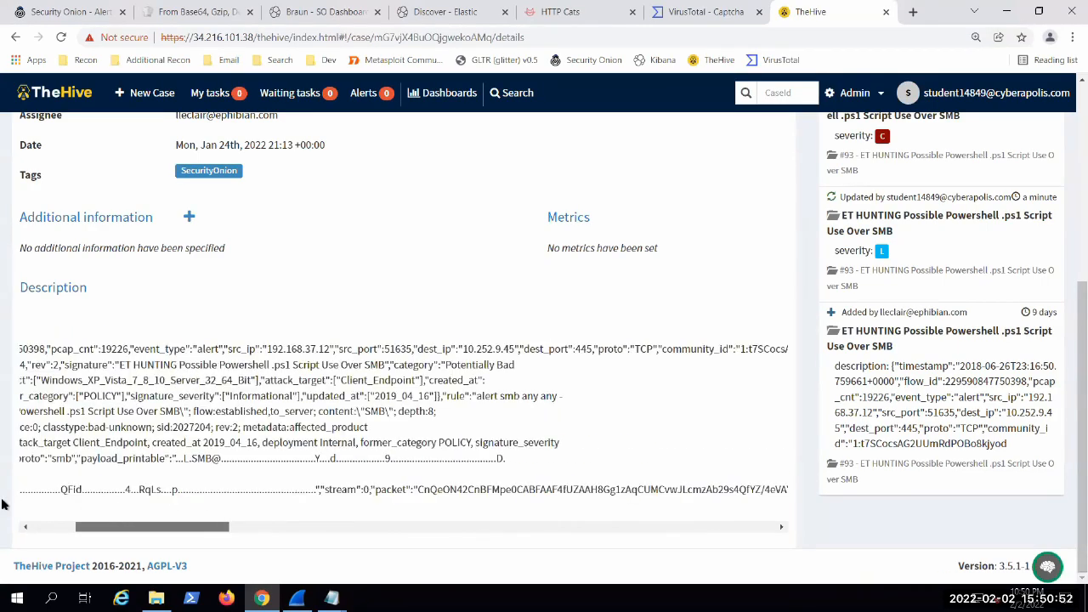
drag(51, 365, 236, 379)
drag(442, 400, 496, 409)
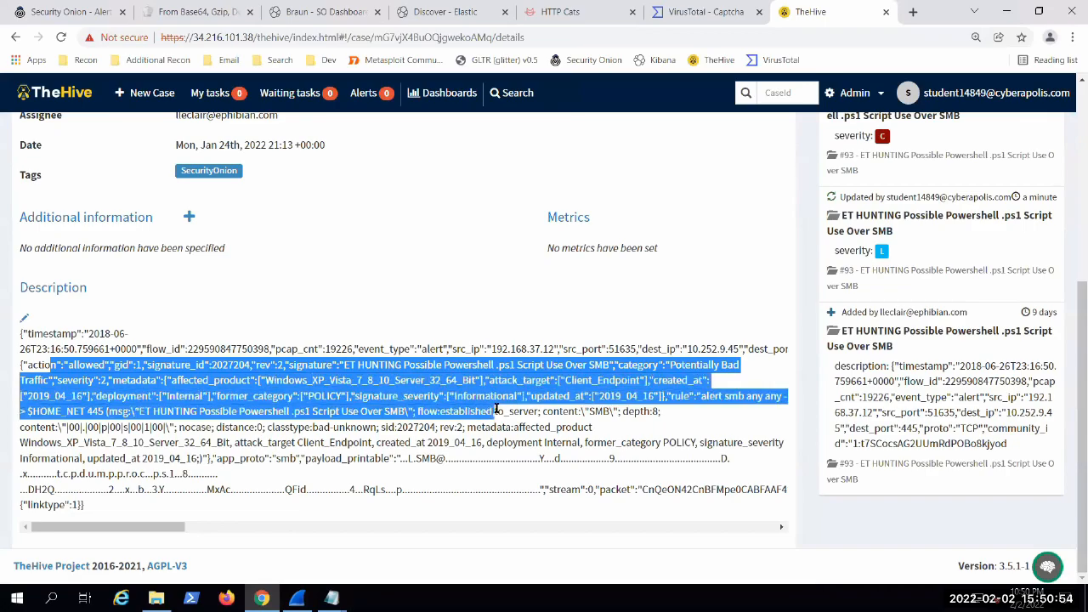
drag(205, 410, 469, 415)
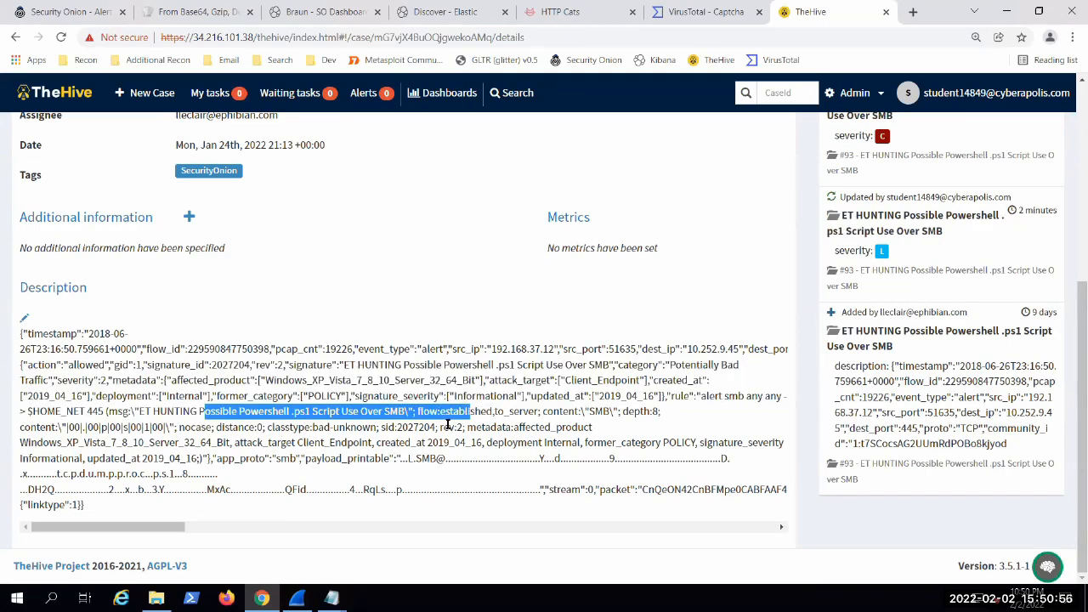
click(160, 364)
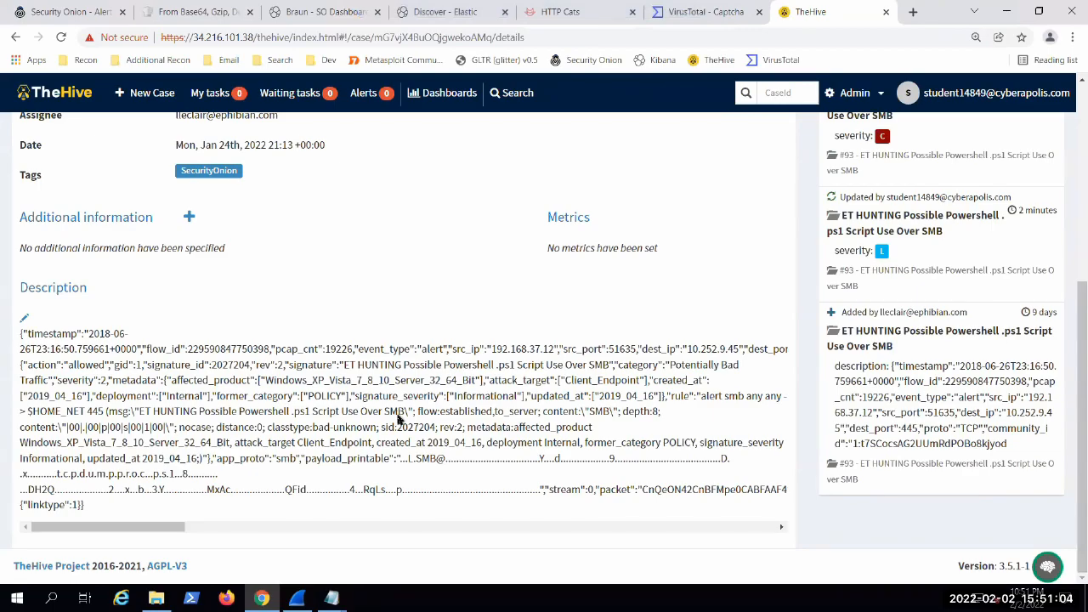
scroll(401, 417, up, 4)
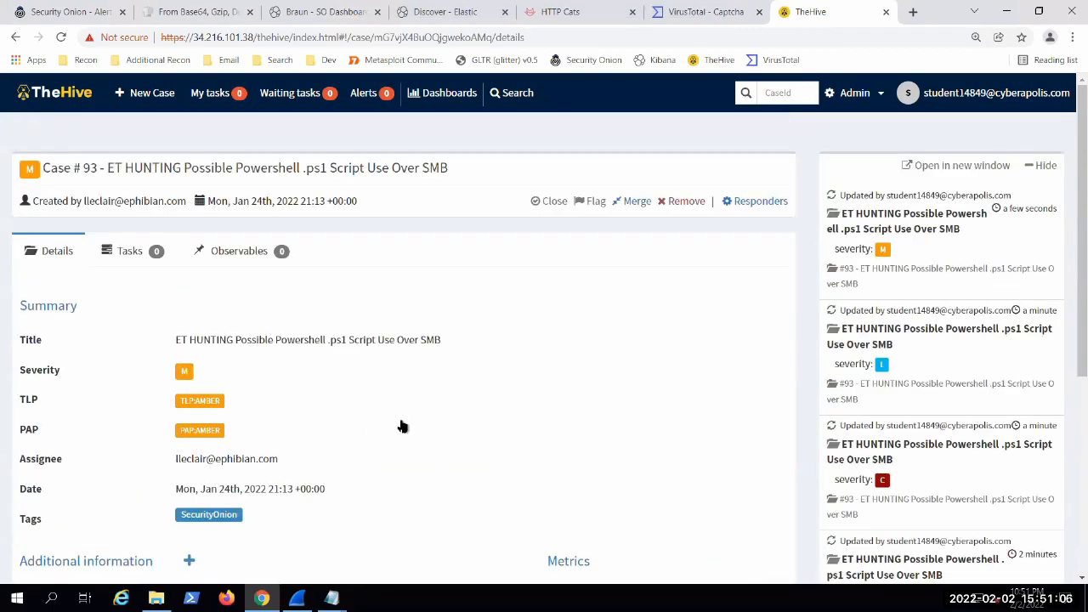
Step: Start a new case titled "bad"
click(151, 93)
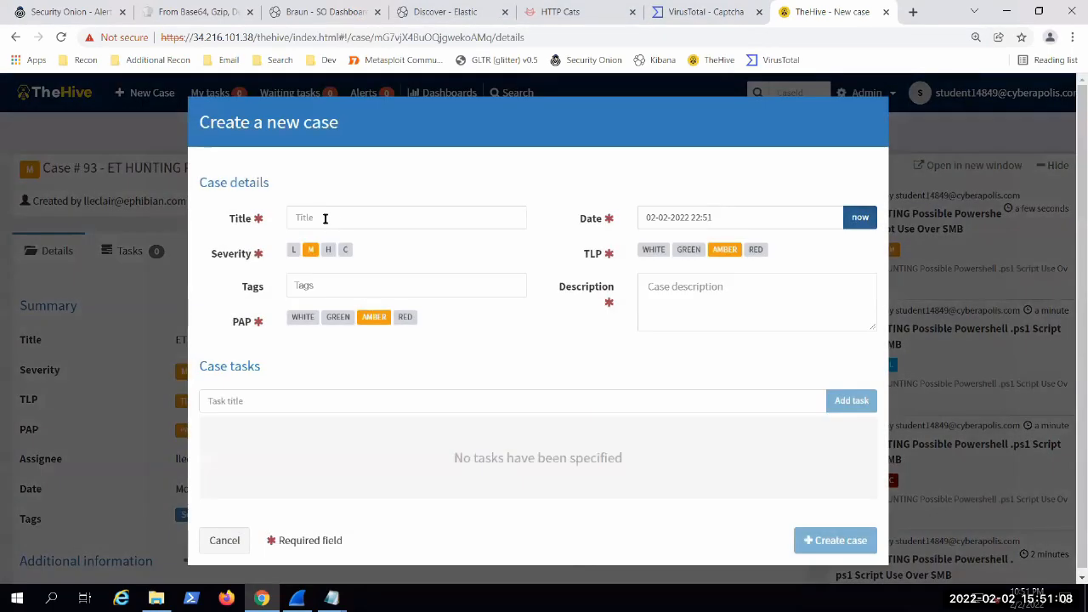
click(324, 219)
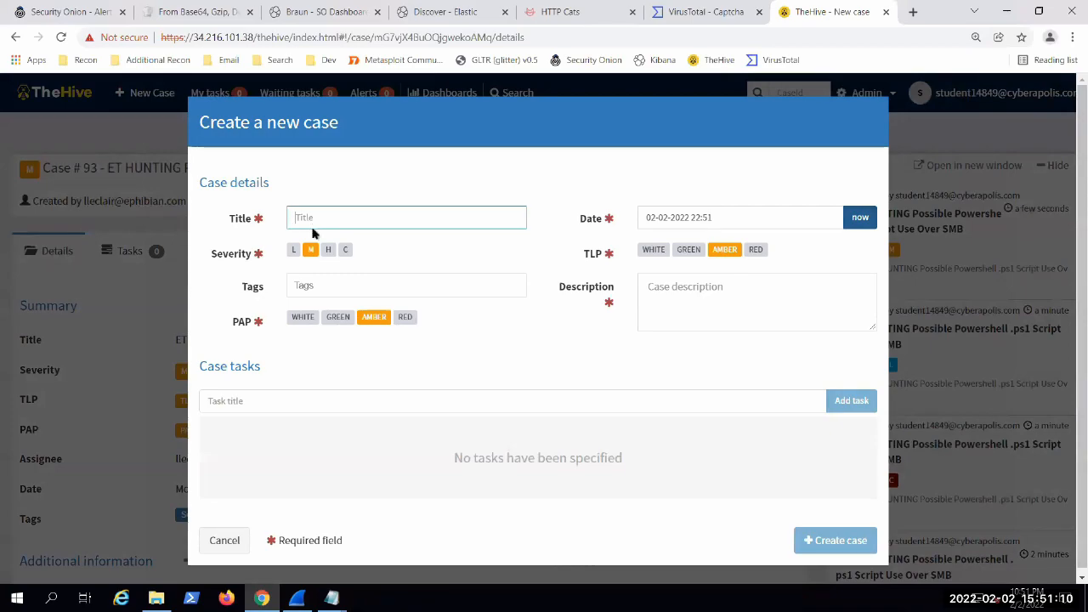
text(bad)
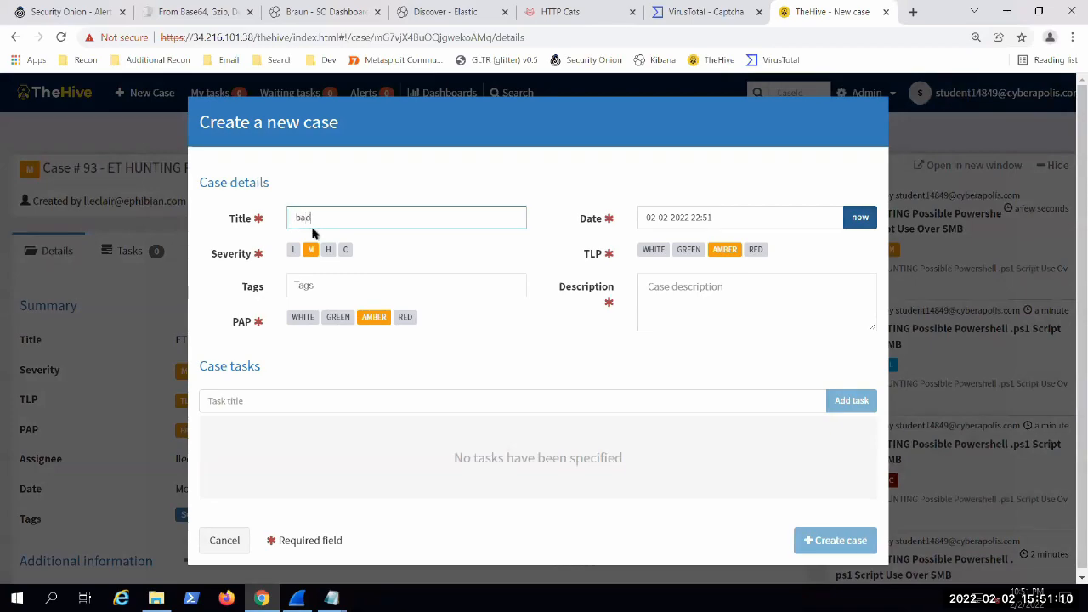
Step: Enter "source ip -> dest ip" as the first line of the new case's description
click(705, 302)
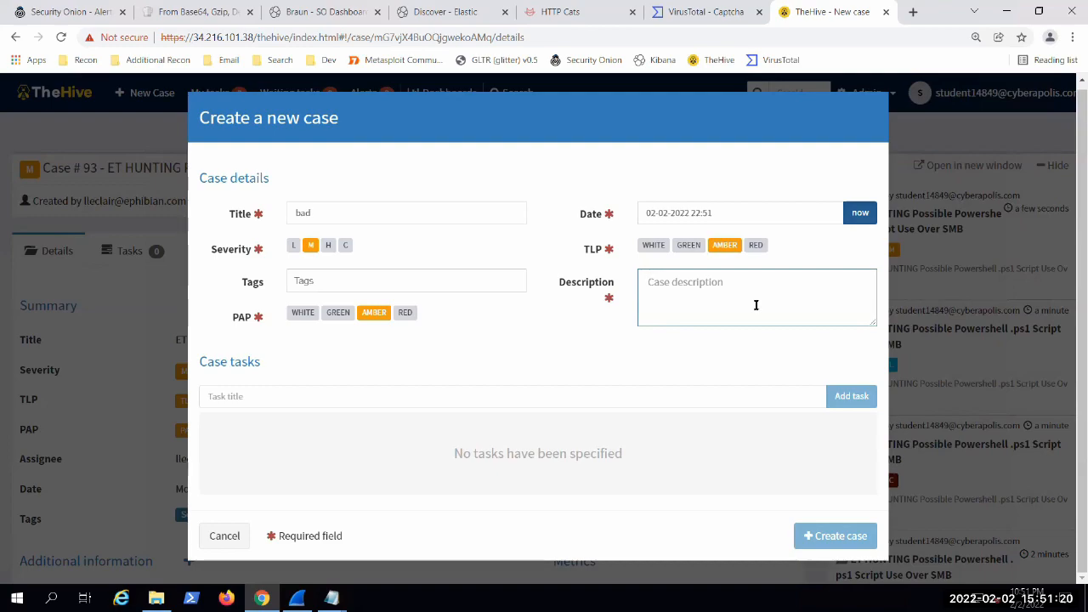
text(spea)
key(BackSpace)
key(BackSpace)
key(BackSpace)
key(BackSpace)
text(ource )
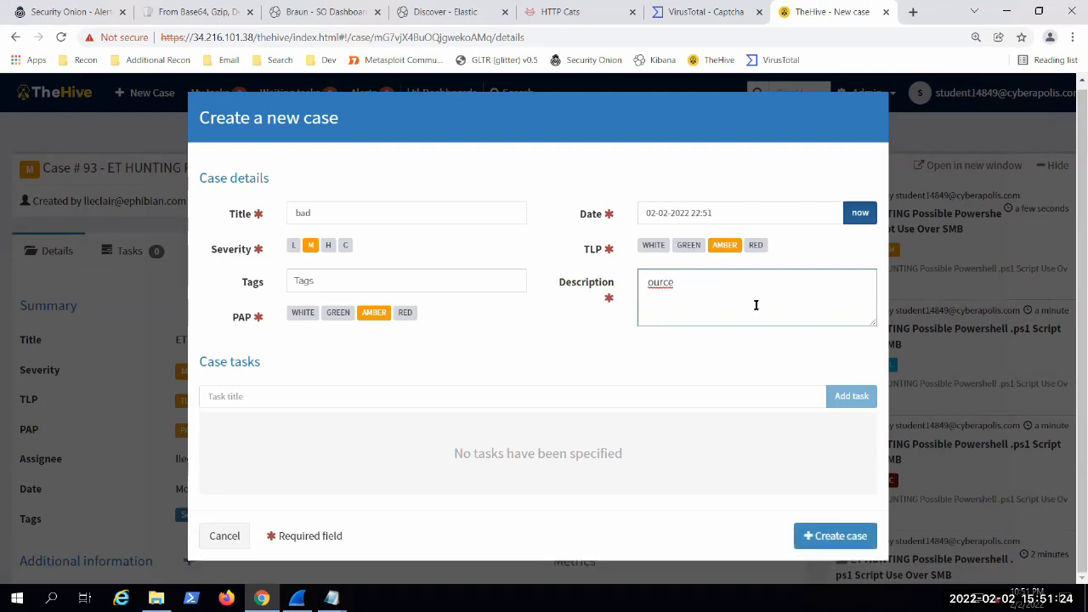
text(s)
text(i)
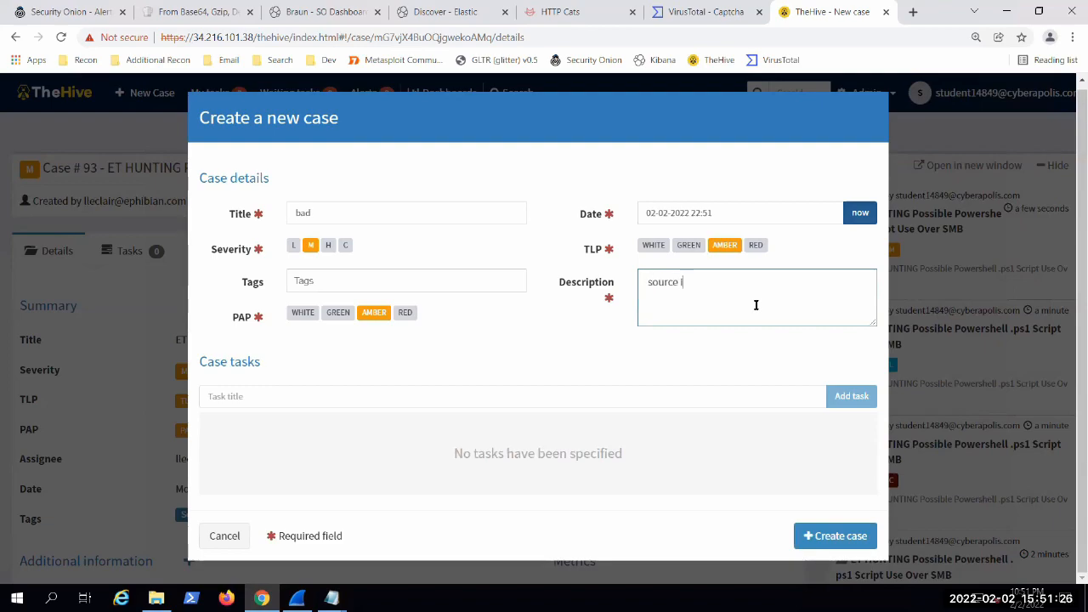
text(p -> dest ip)
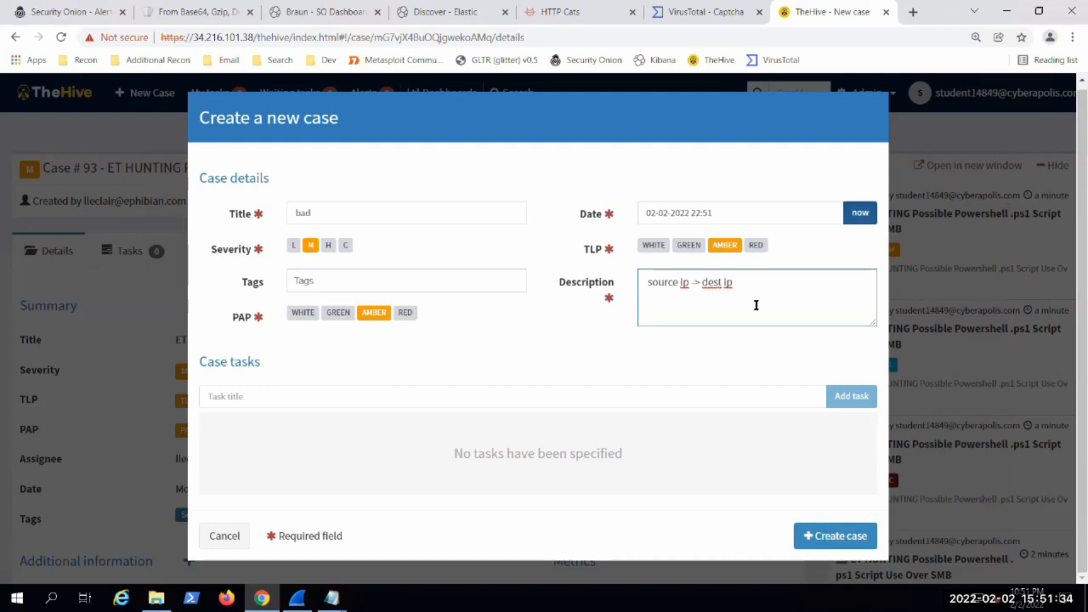
Step: Add the line "Dest port = 80" to the case description, followed by a blank line
key(Return)
text(Dest port = 80)
key(Return)
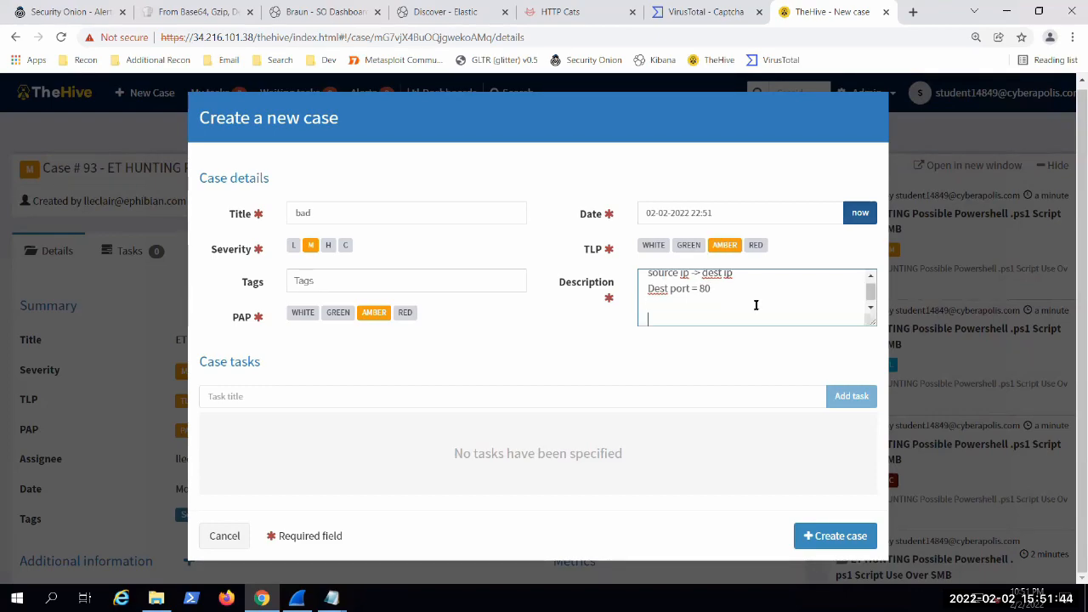
Step: Add the line "time stamp" to the new case's description
text(timesta)
key(BackSpace)
key(BackSpace)
key(BackSpace)
text(stamp)
key(Return)
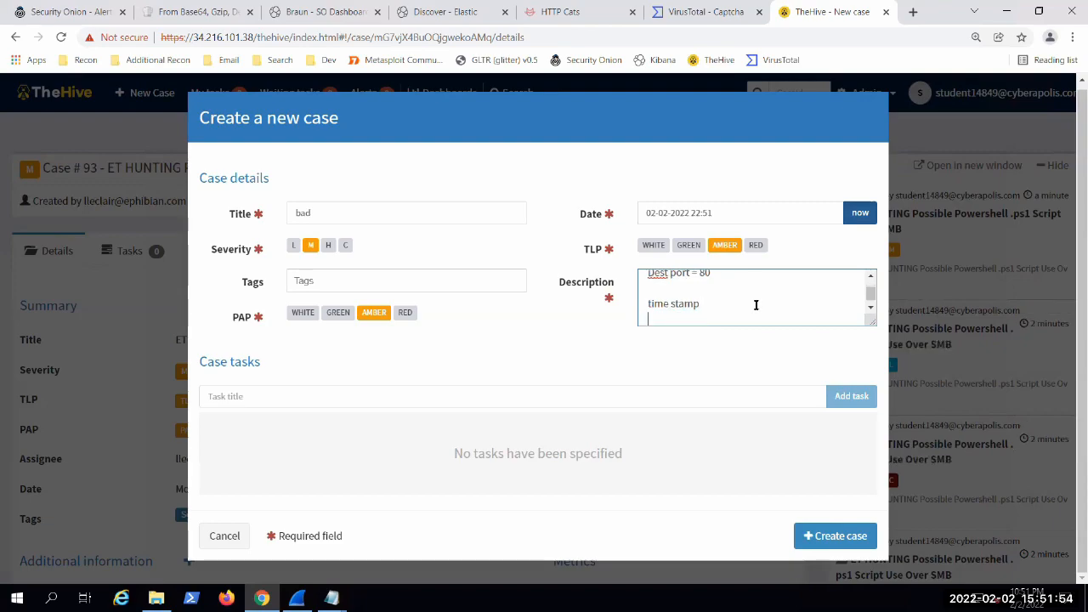
Step: Add the lines "VLAN" and "network" to the case description below the time stamp line
text(VLAN)
key(Return)
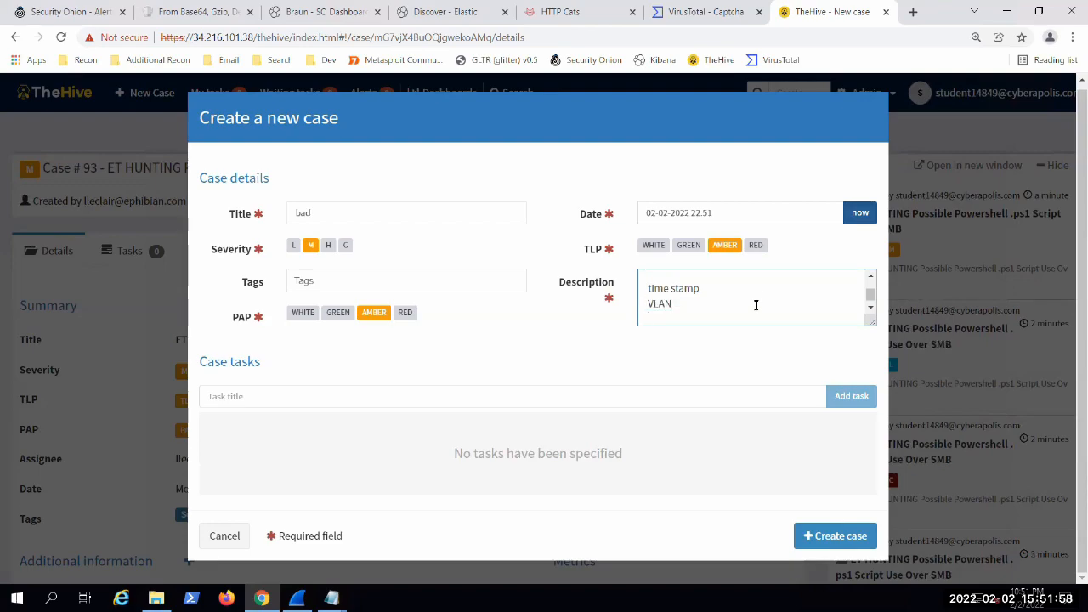
text(network)
key(Return)
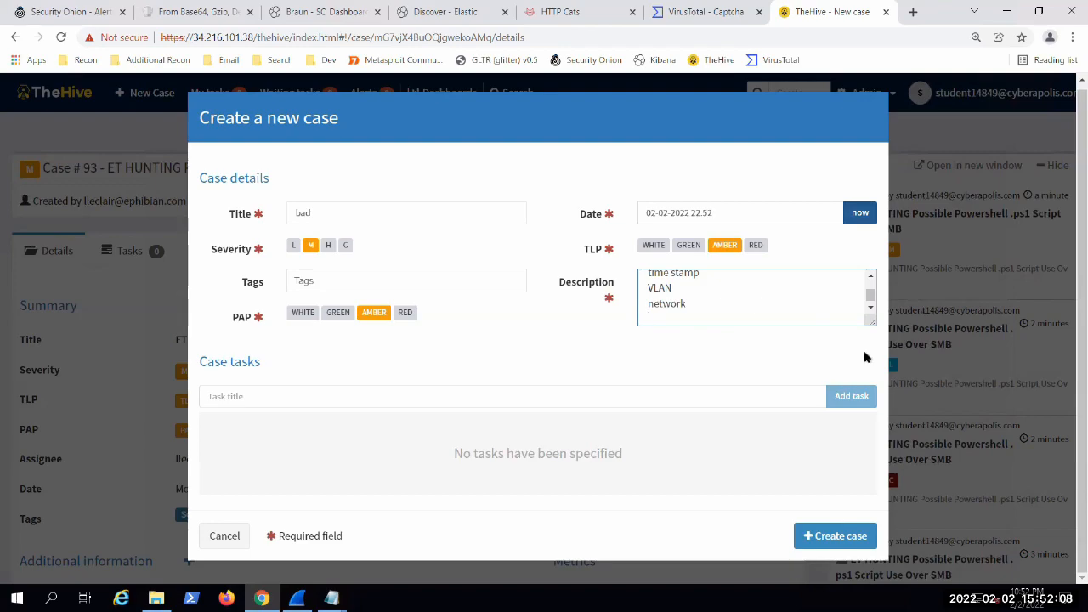
Step: Enlarge the description box and add the line "description askdjsakdlaksjdsa", set off by blank lines
drag(870, 321, 922, 514)
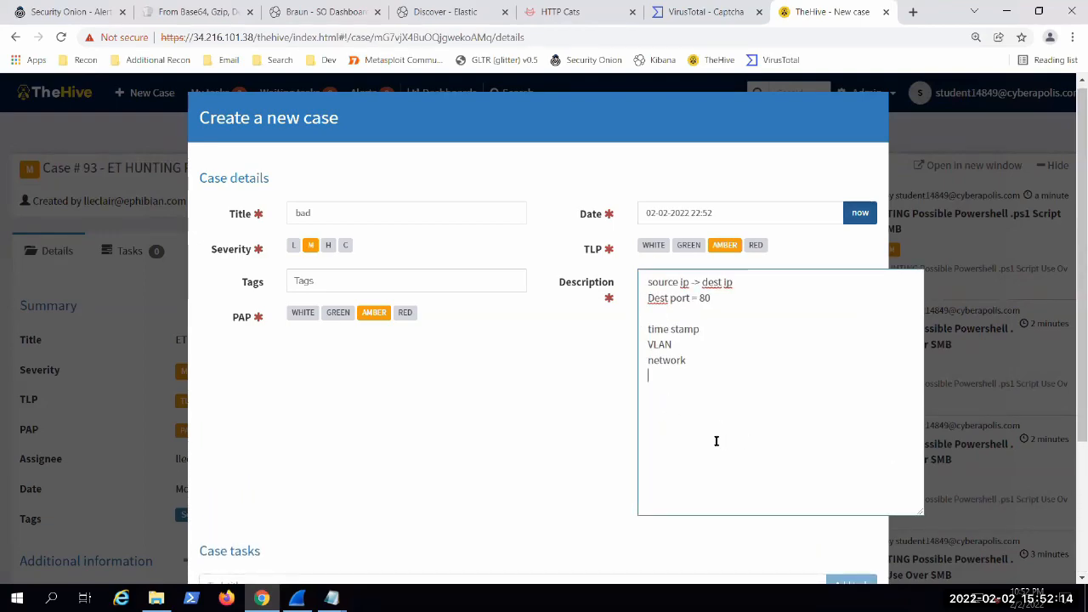
key(Return)
key(Return)
text(description askdjsakdlaksjdsa)
key(Return)
key(Return)
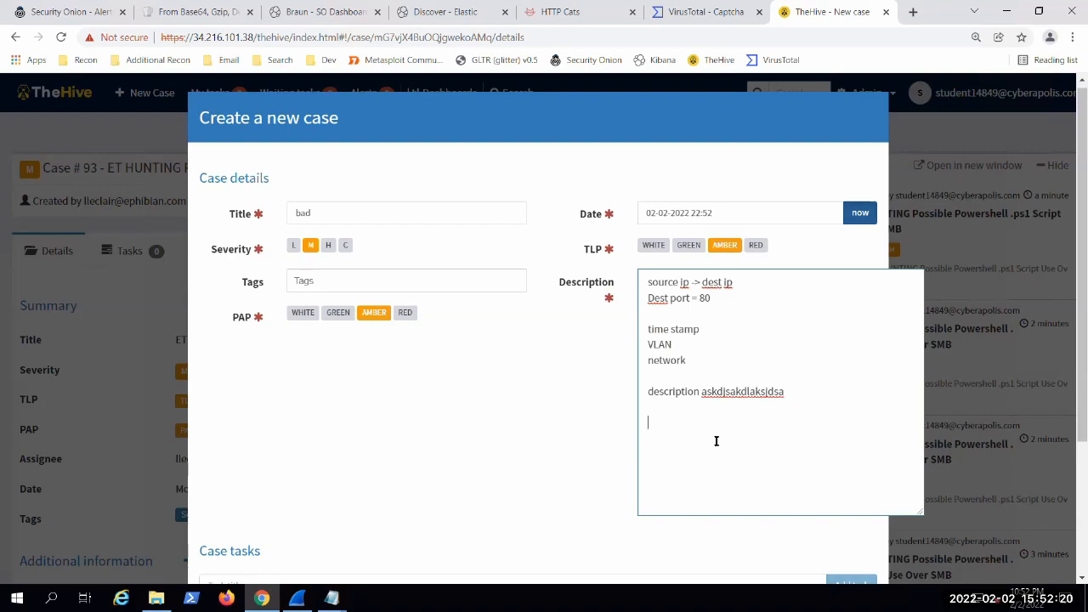
Step: Add "file.exe" and, after a blank line, "extra" as the last lines of the case description
text(file.exe)
scroll(474, 400, down, 3)
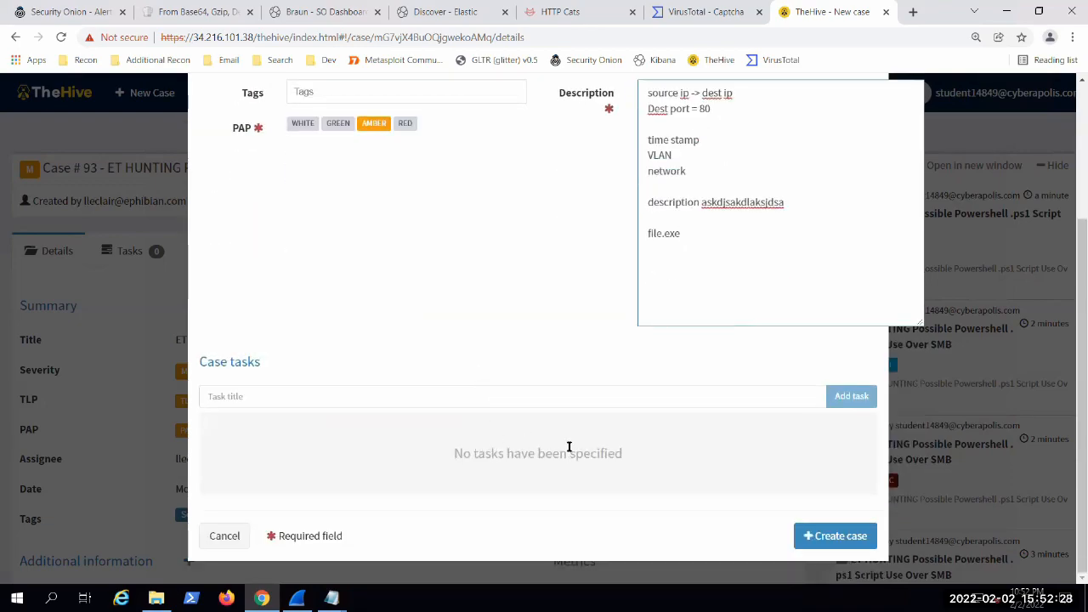
scroll(568, 446, up, 2)
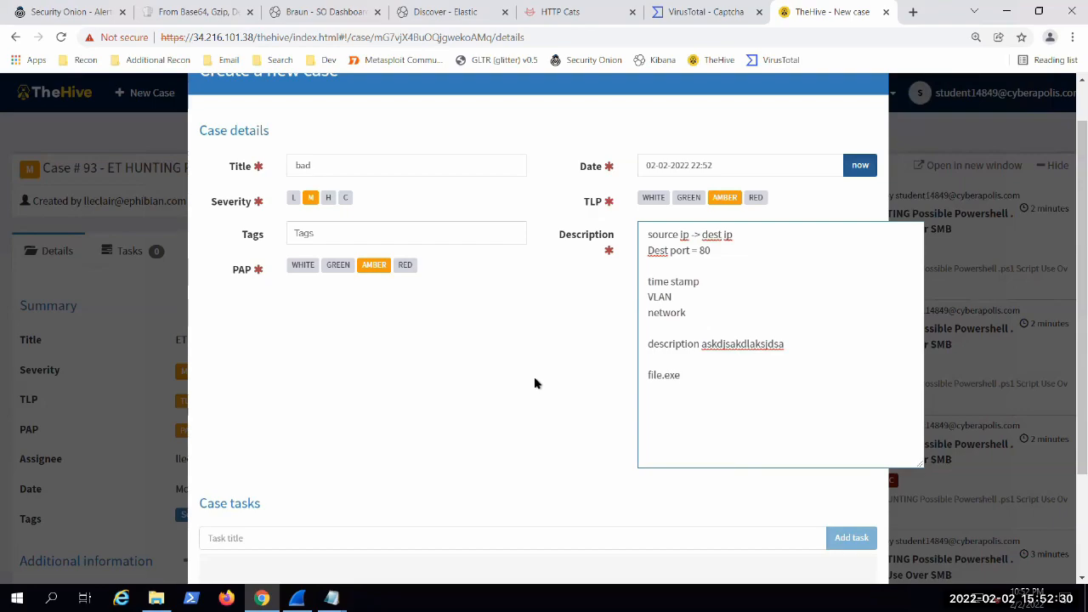
double_click(682, 377)
click(709, 391)
key(Return)
text(extra)
Step: Highlight the entire case description for review and discard the new case without creating it
key(ctrl+a)
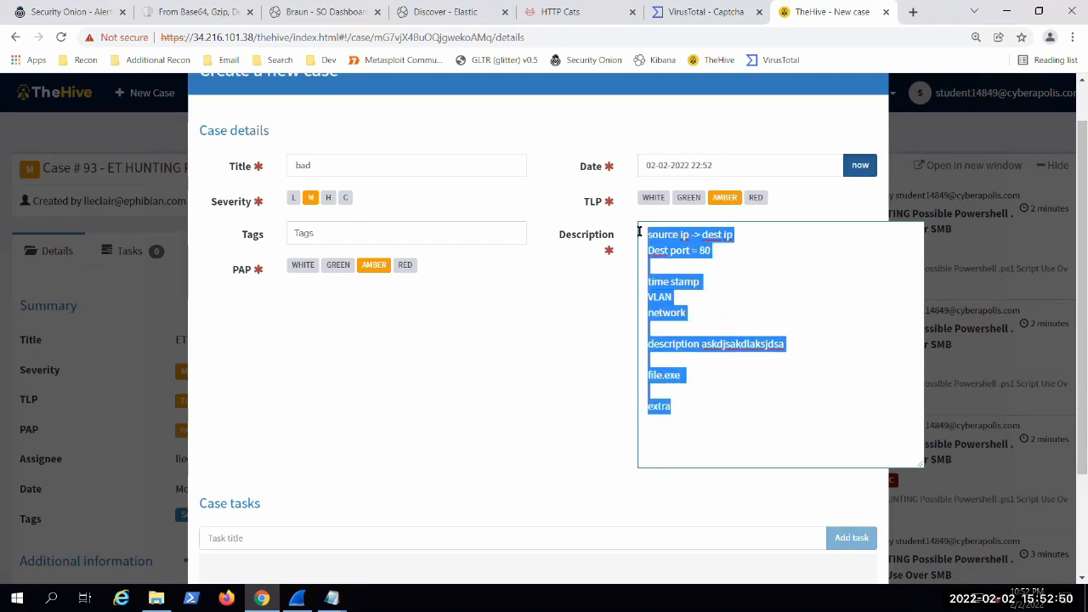
click(594, 406)
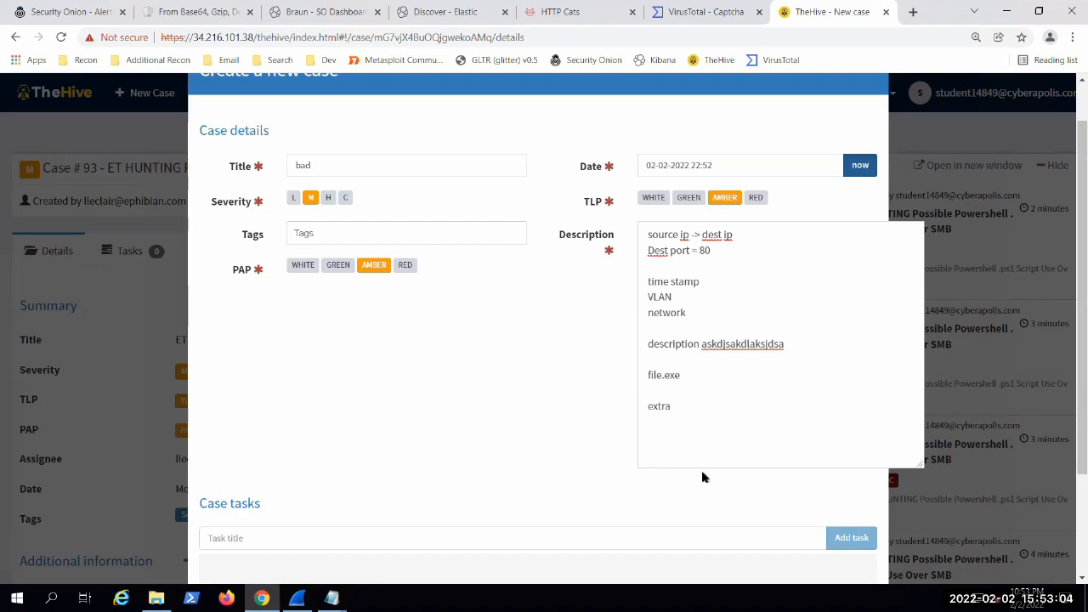
scroll(230, 520, down, 2)
click(223, 532)
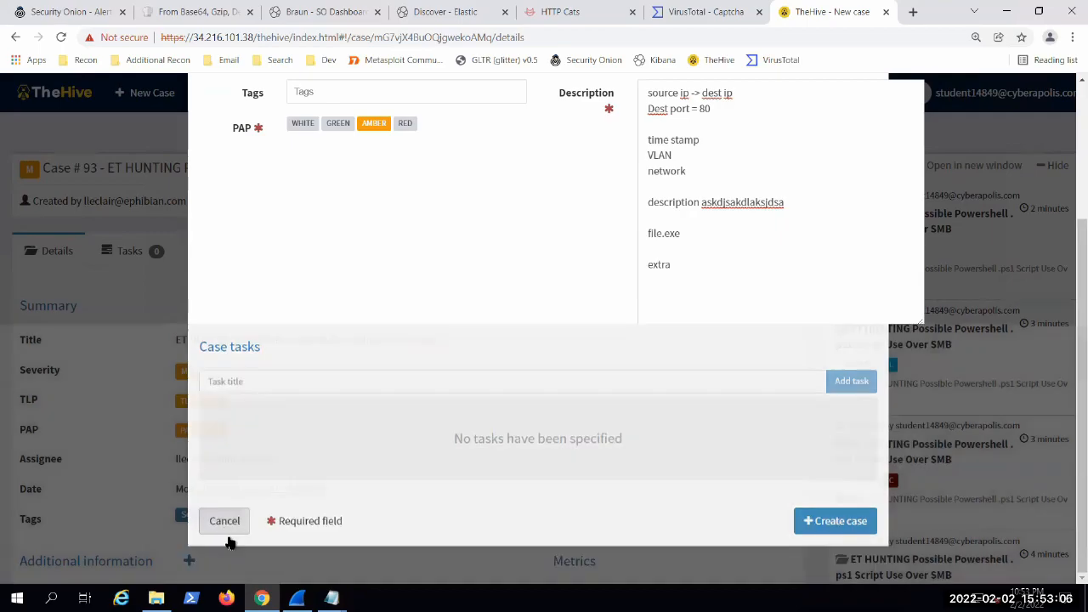
Step: Examine the PowerShell over SMB case's summary and description, highlighting the timestamp, source and destination IPs, and title
scroll(127, 355, down, 3)
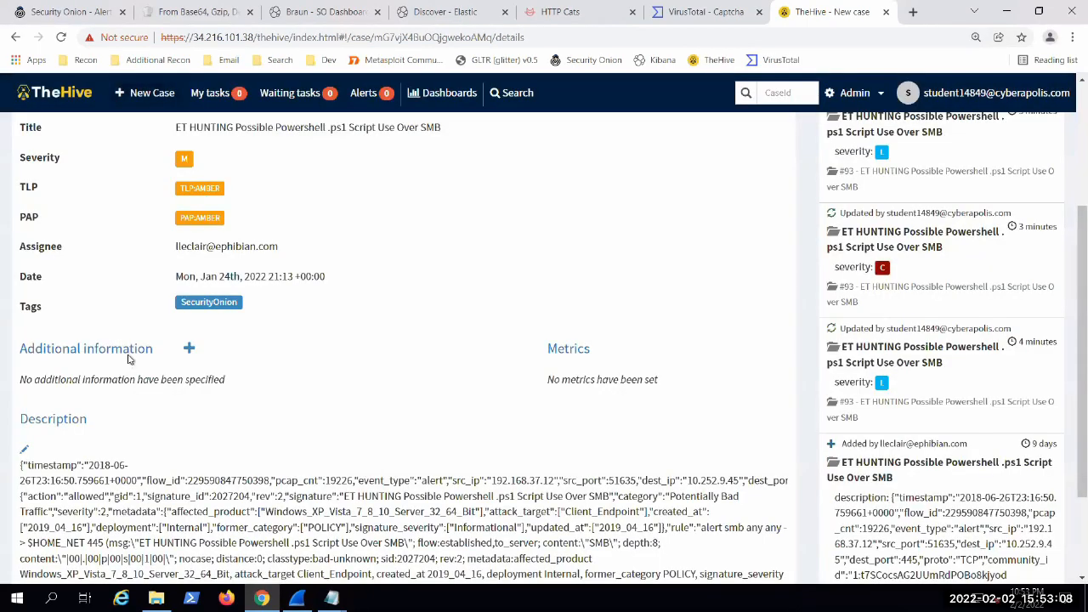
scroll(280, 384, down, 2)
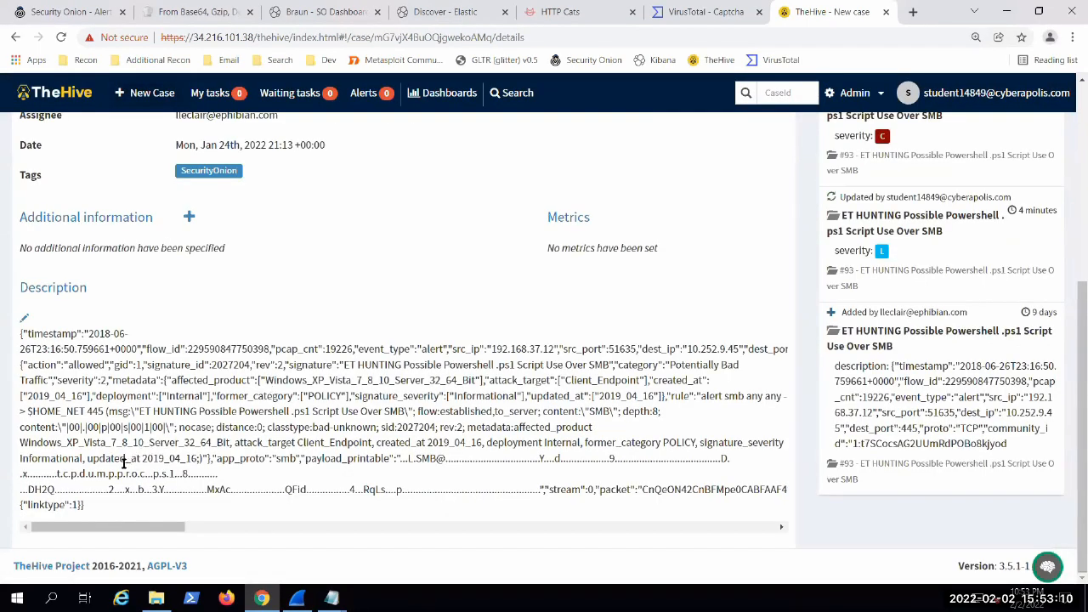
drag(36, 334, 126, 349)
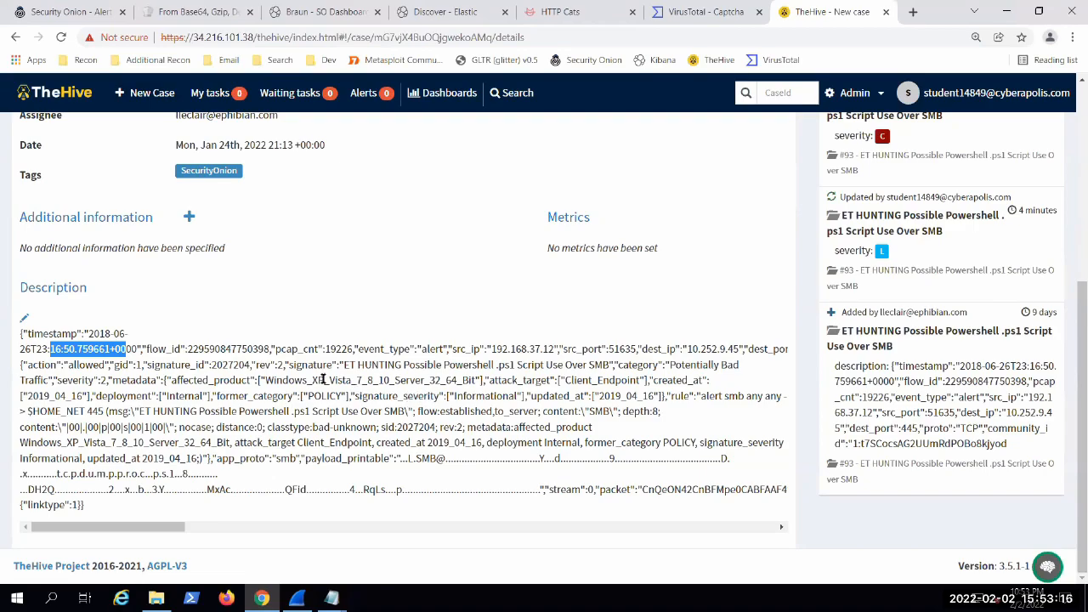
mouse_move(343, 364)
mouse_down()
mouse_move(487, 383)
mouse_move(510, 364)
mouse_up()
drag(433, 348, 358, 361)
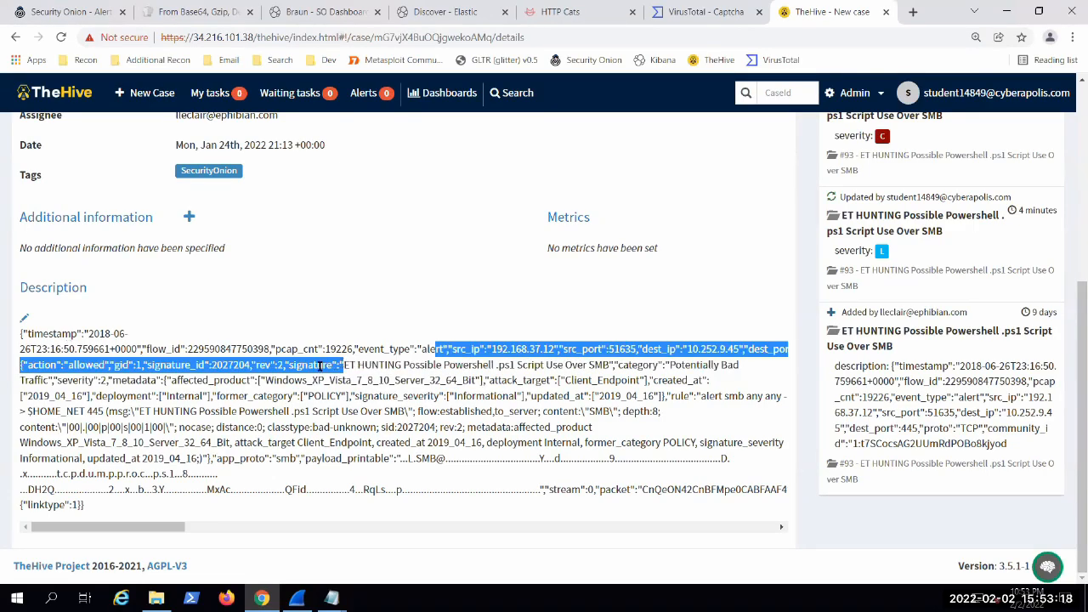
scroll(358, 358, up, 3)
drag(187, 278, 366, 306)
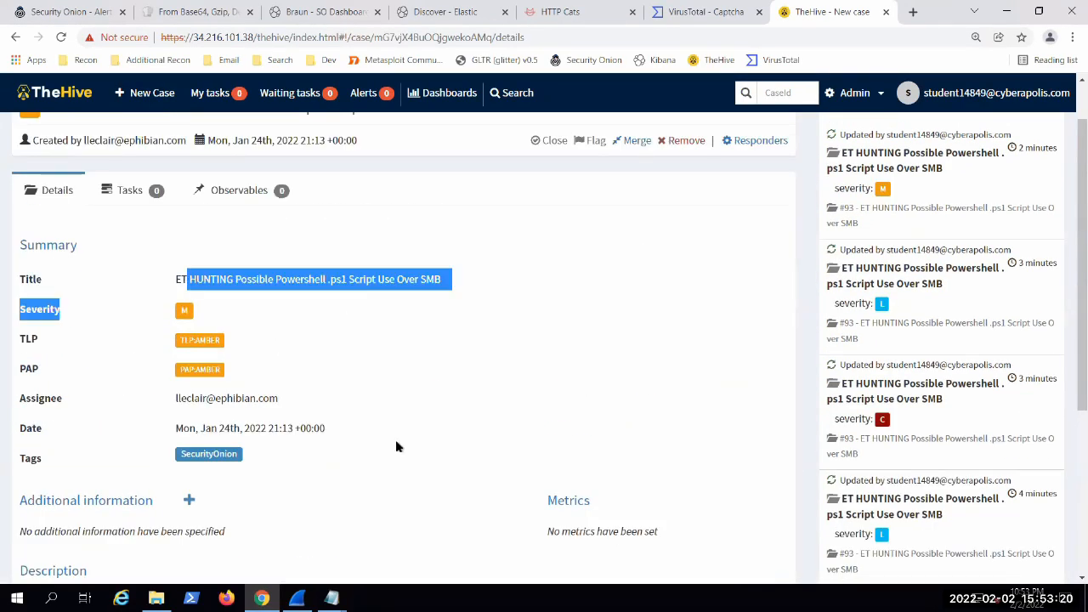
scroll(389, 435, down, 3)
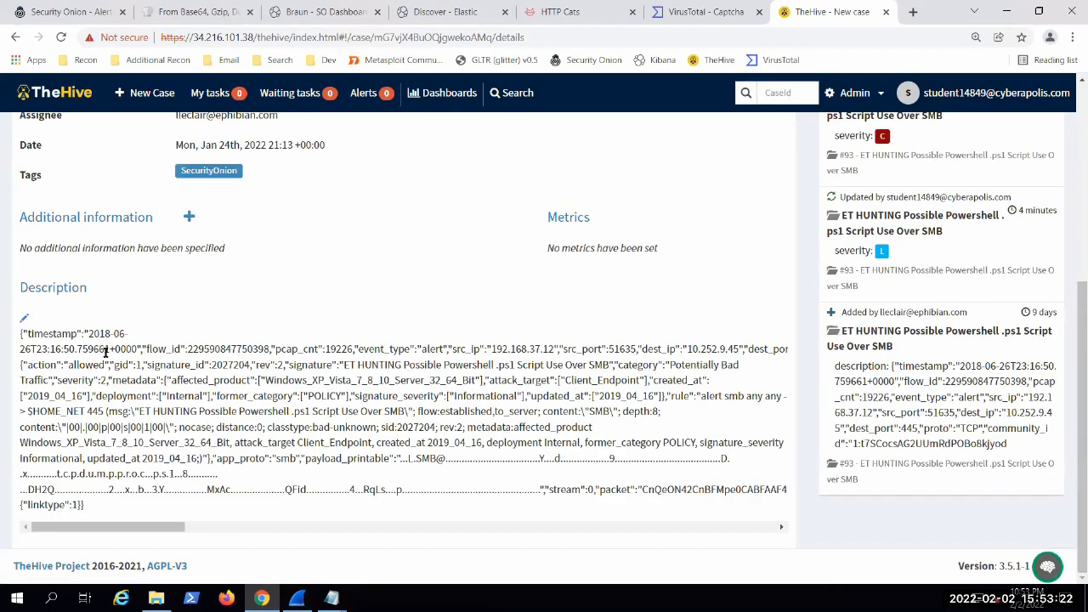
scroll(333, 401, up, 3)
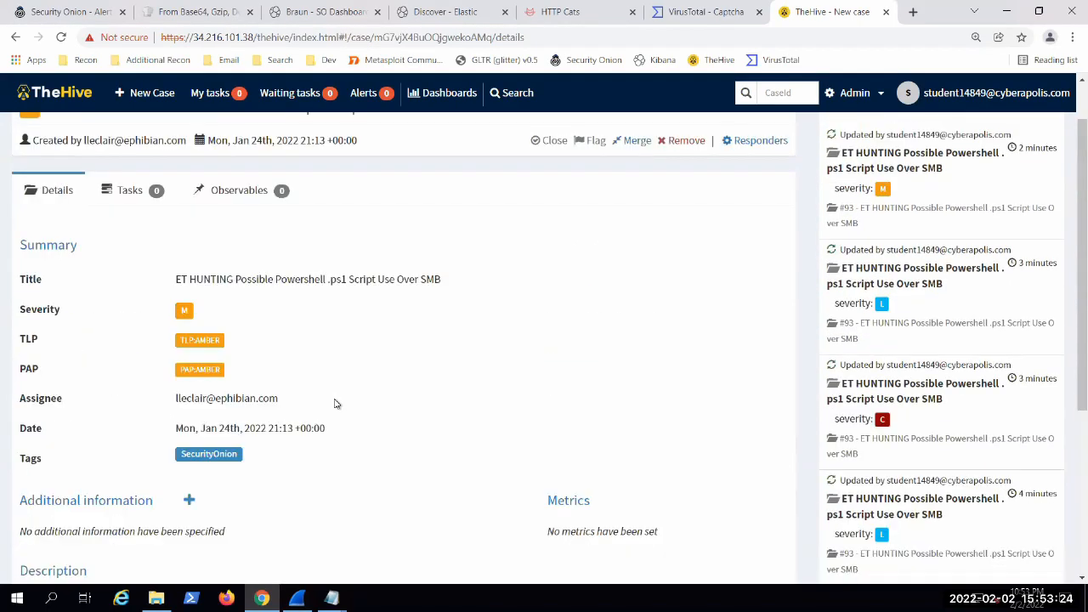
scroll(344, 406, down, 3)
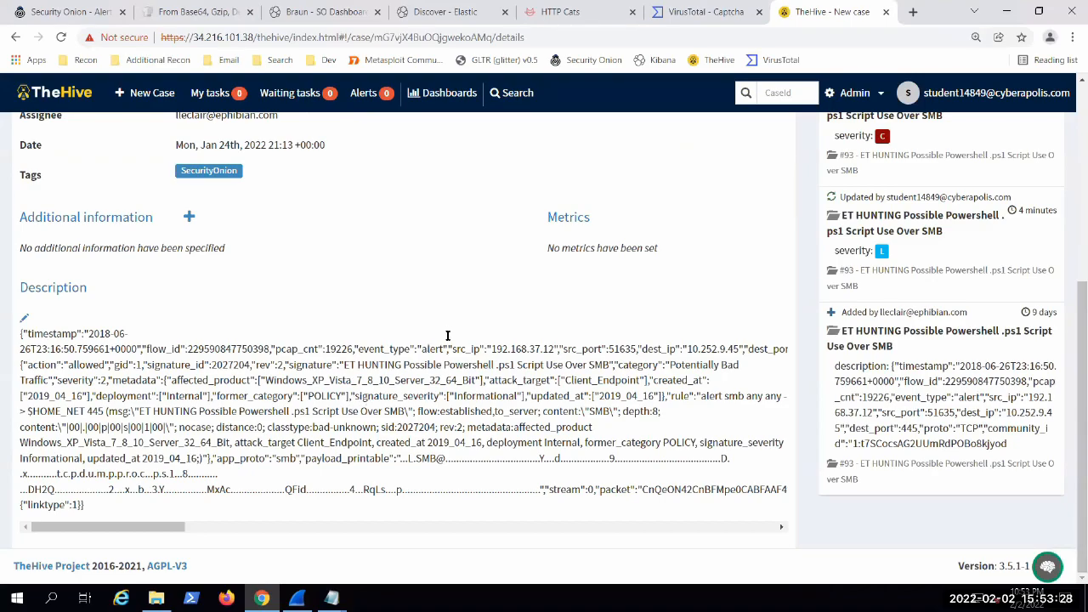
scroll(447, 337, up, 5)
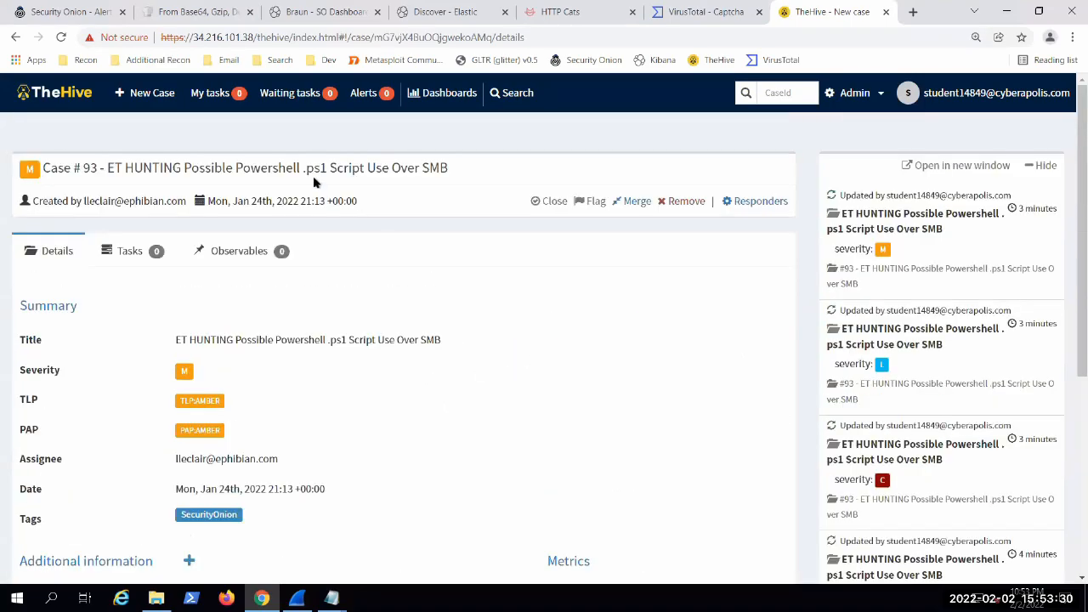
Step: Return to TheHive's list of cases and look through the open cases and their severities
click(76, 102)
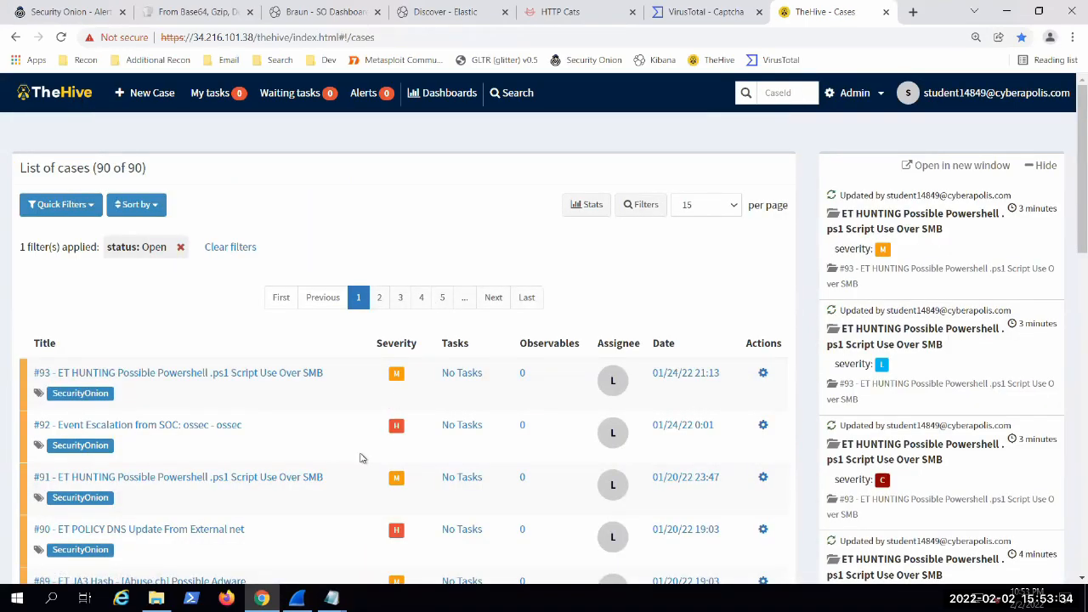
scroll(360, 459, down, 3)
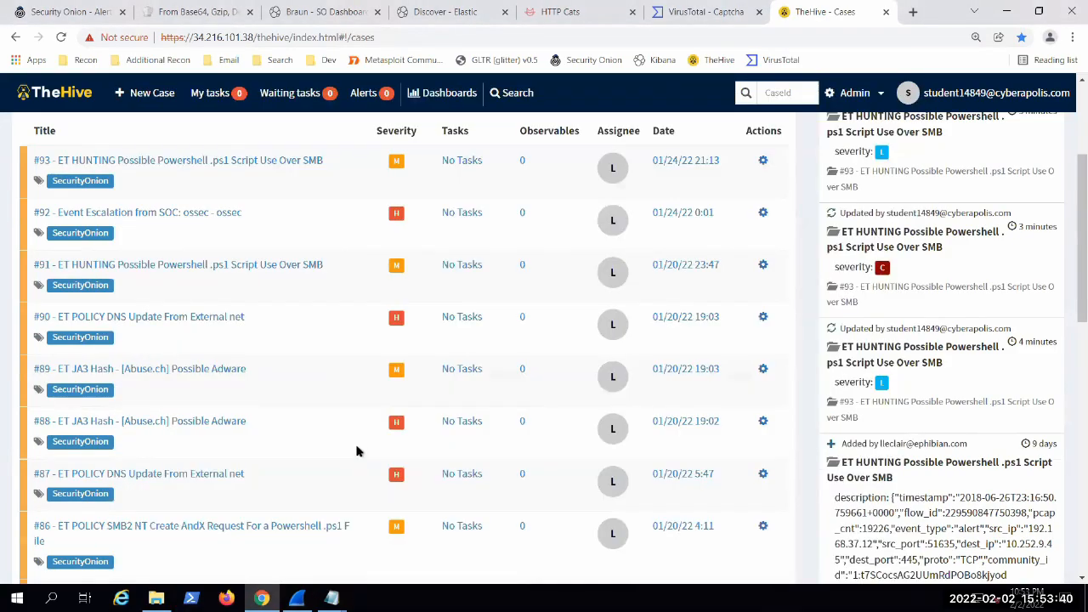
scroll(350, 449, up, 2)
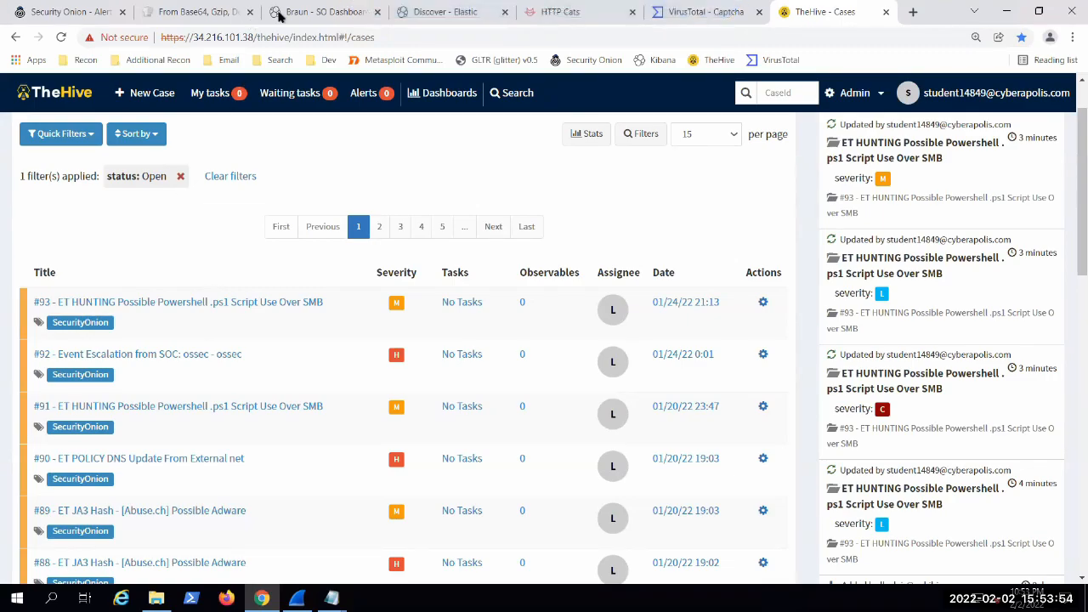
Step: Switch to the SO Dashboard in Elastic, closing the From Base64 browser tab, and remove the WinDump.exe file name filter
click(277, 15)
middle_click(223, 16)
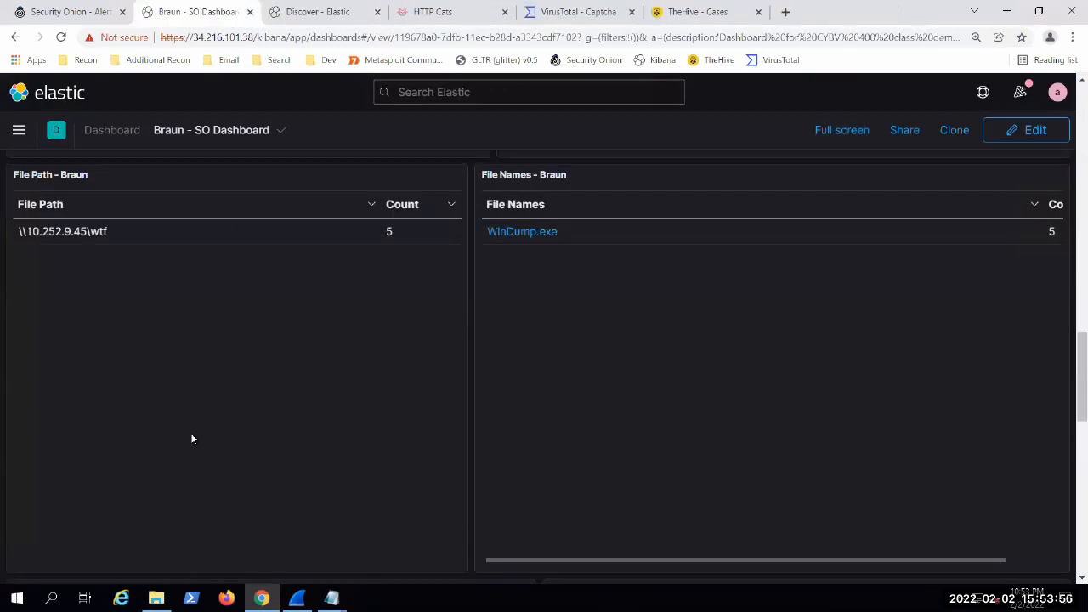
scroll(202, 380, up, 15)
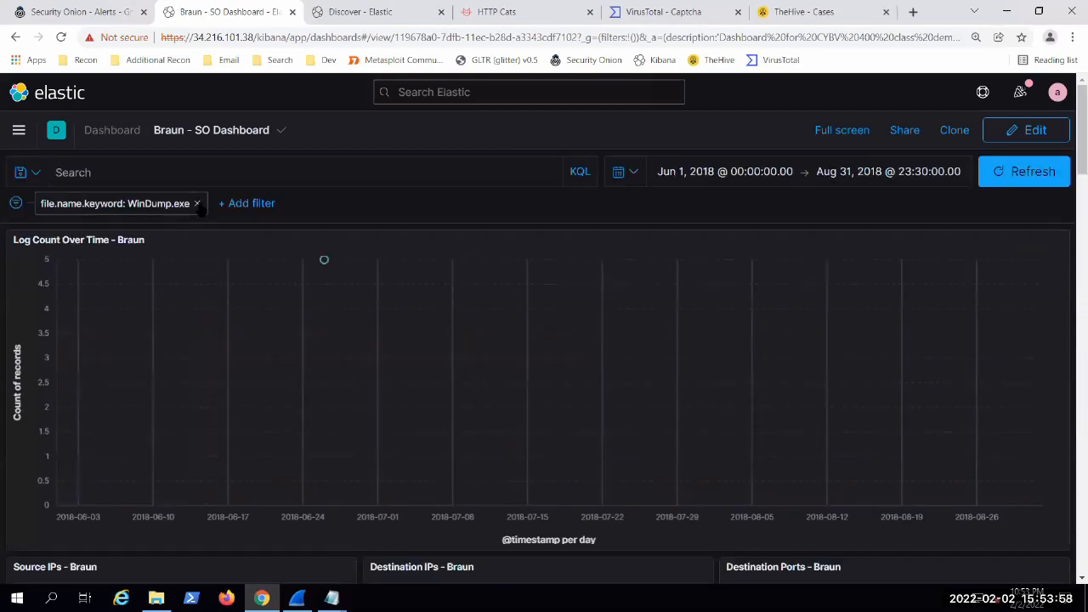
click(196, 203)
Step: Examine the unfiltered dashboard's file path, file name, RDP user, SMB path, HTTP URI, and source and destination IP tables
scroll(4, 287, down, 15)
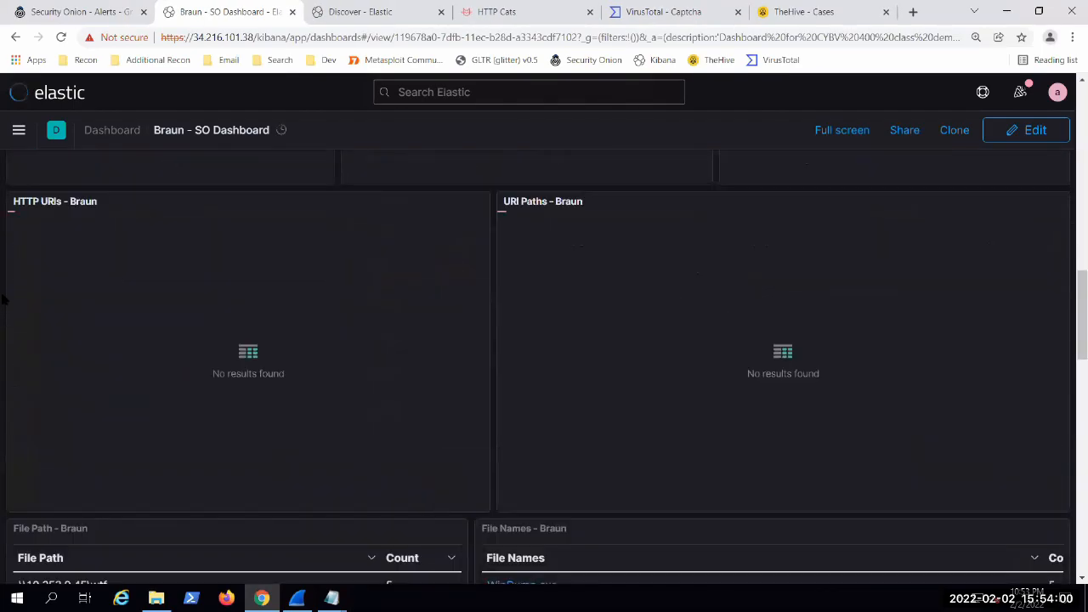
scroll(4, 288, down, 12)
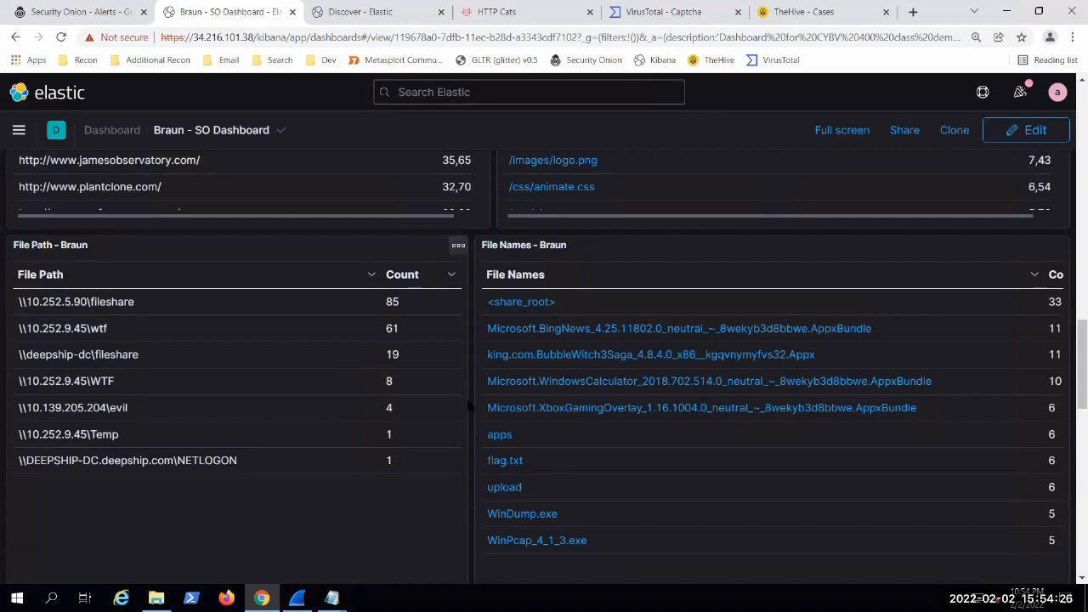
scroll(468, 407, up, 2)
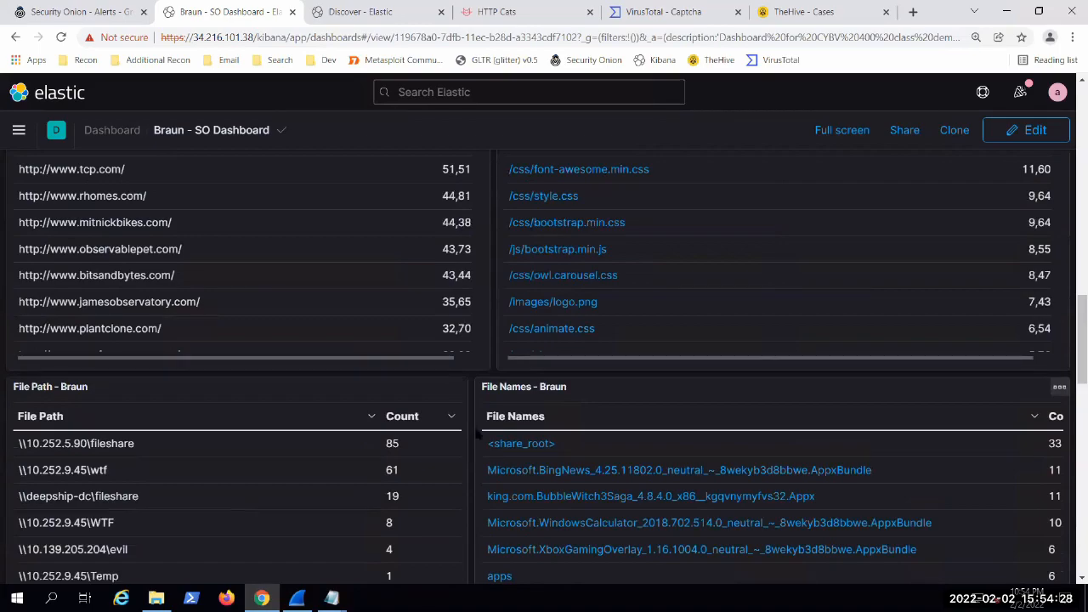
scroll(479, 435, up, 2)
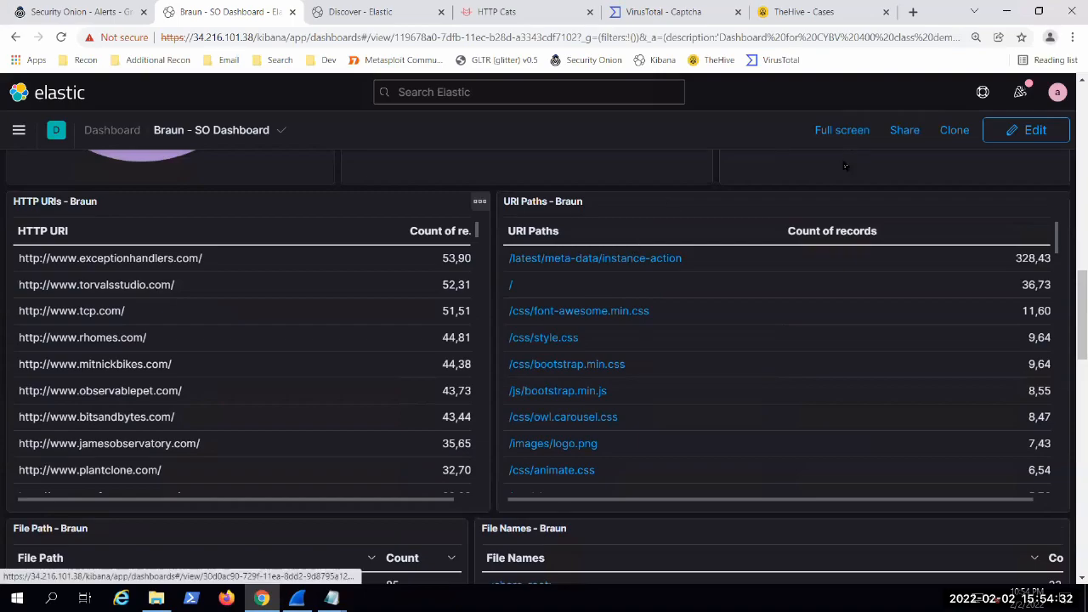
scroll(15, 296, down, 3)
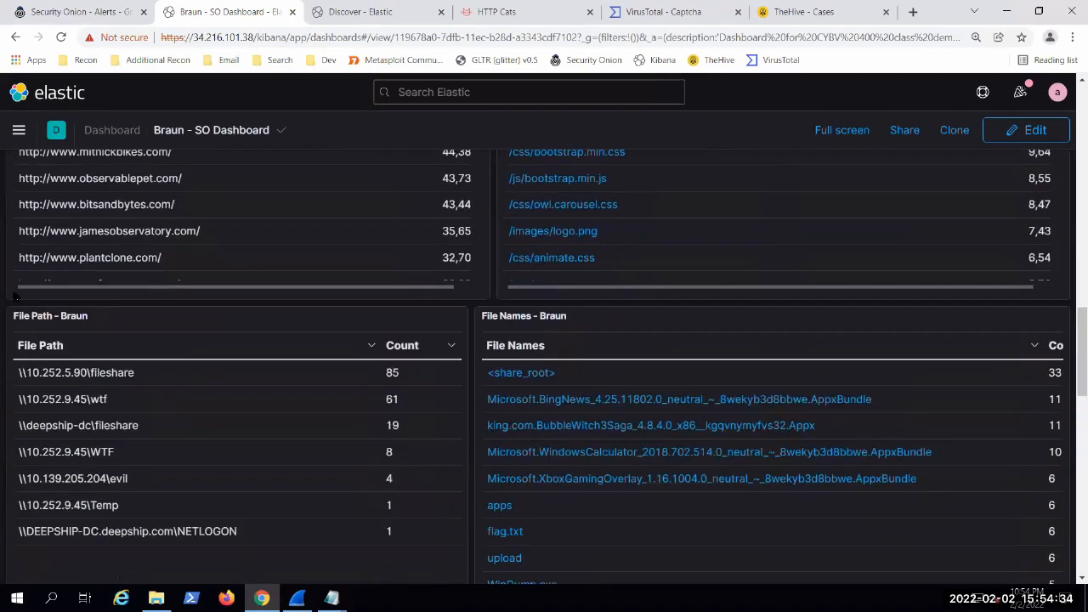
scroll(16, 295, down, 6)
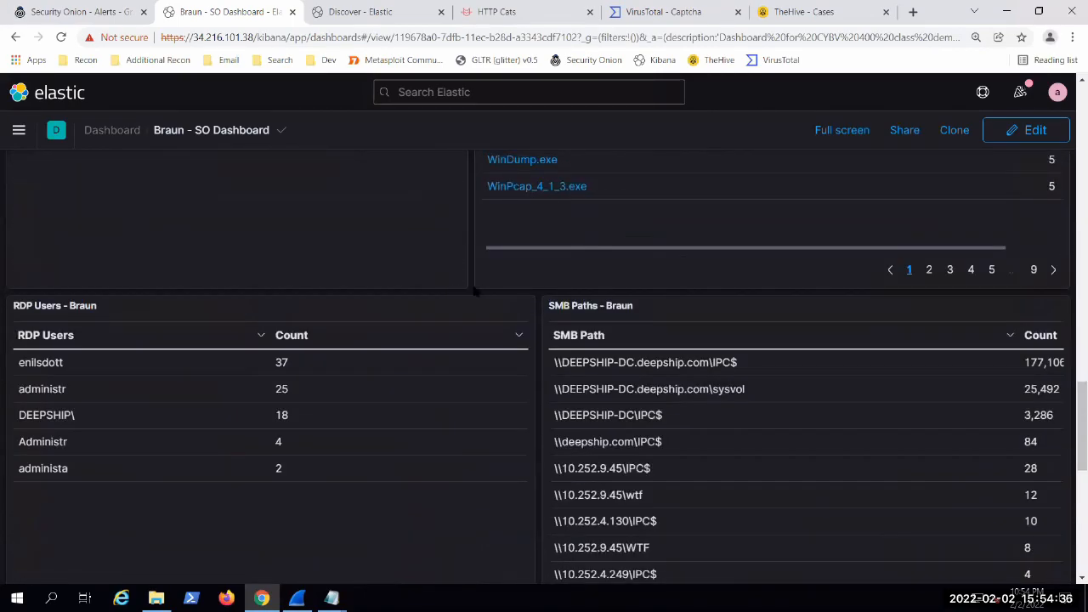
scroll(476, 292, up, 6)
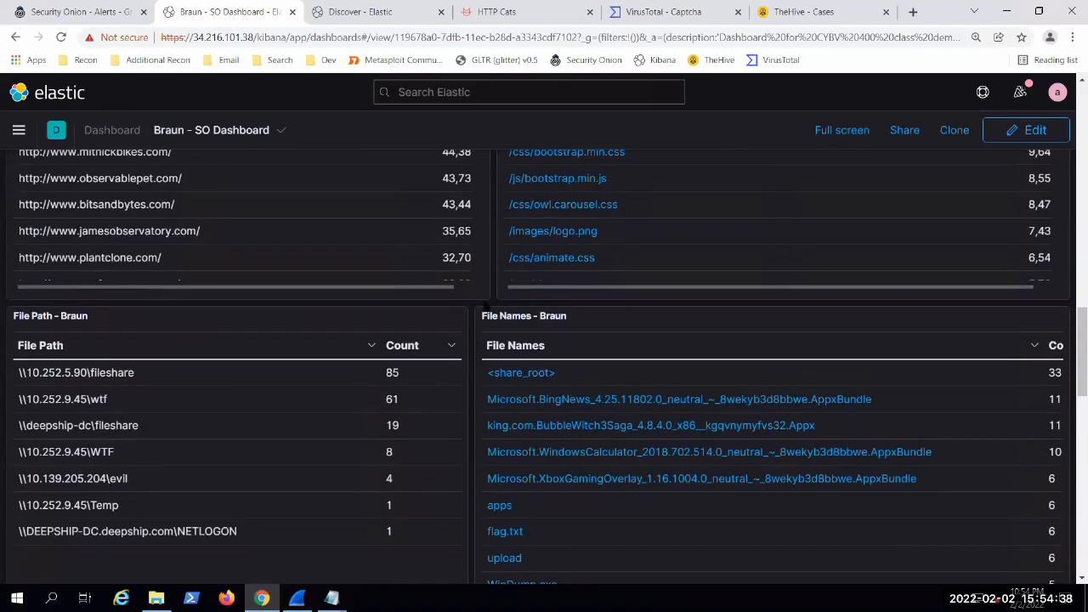
scroll(486, 306, up, 4)
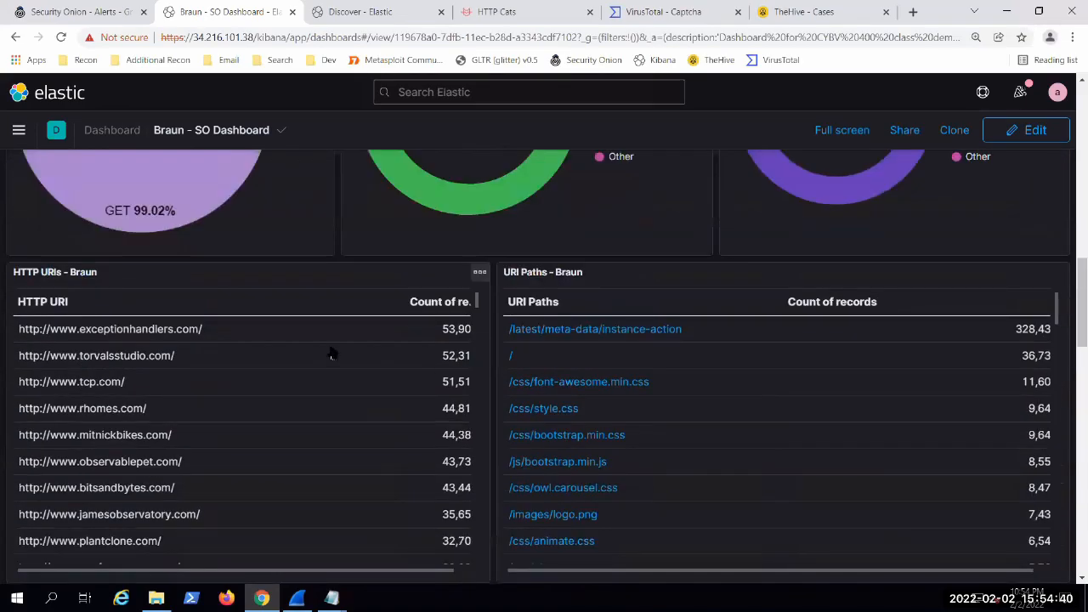
scroll(332, 353, up, 6)
scroll(360, 367, up, 2)
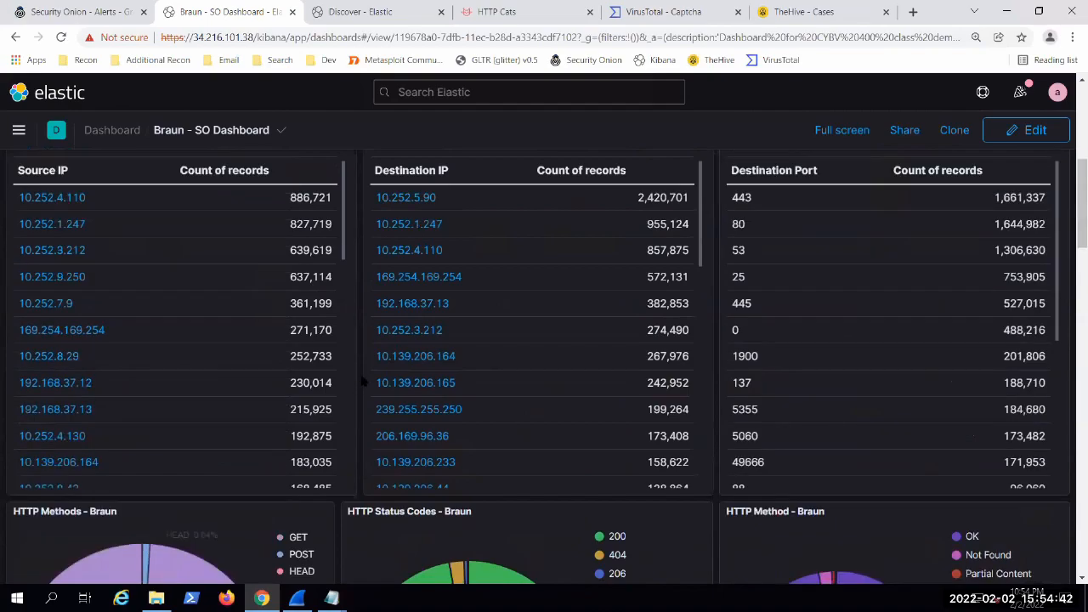
scroll(360, 382, up, 1)
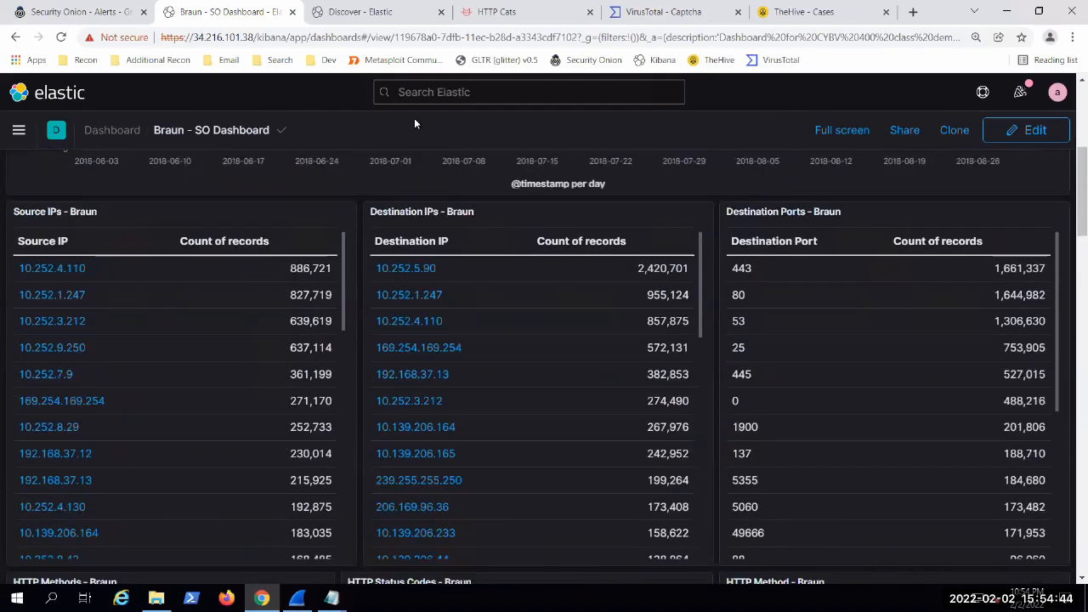
click(376, 321)
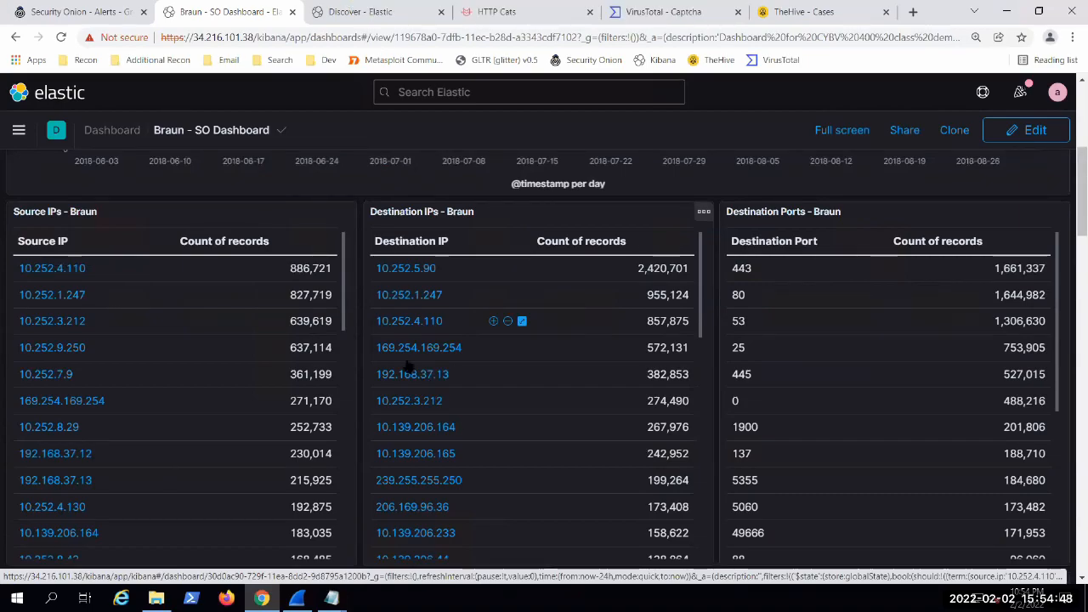
Step: Look through the dashboard's source and destination IP tables, HTTP method and status charts, and HTTP URI and URI path tables
scroll(406, 365, down, 3)
scroll(343, 335, down, 3)
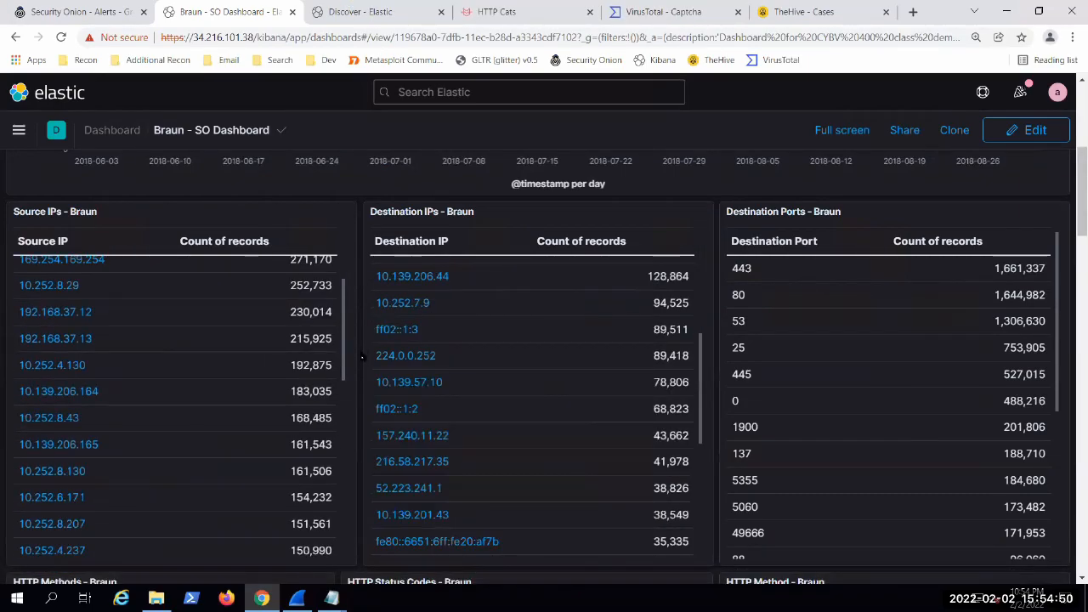
scroll(362, 357, down, 5)
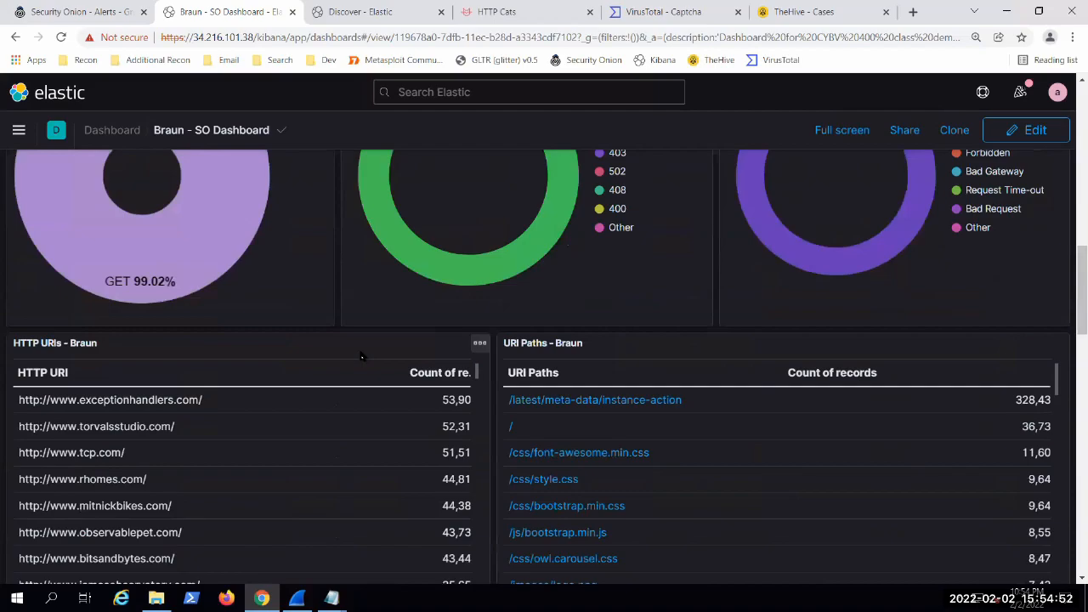
Step: Switch to TheHive and look through the first page of open cases
click(811, 11)
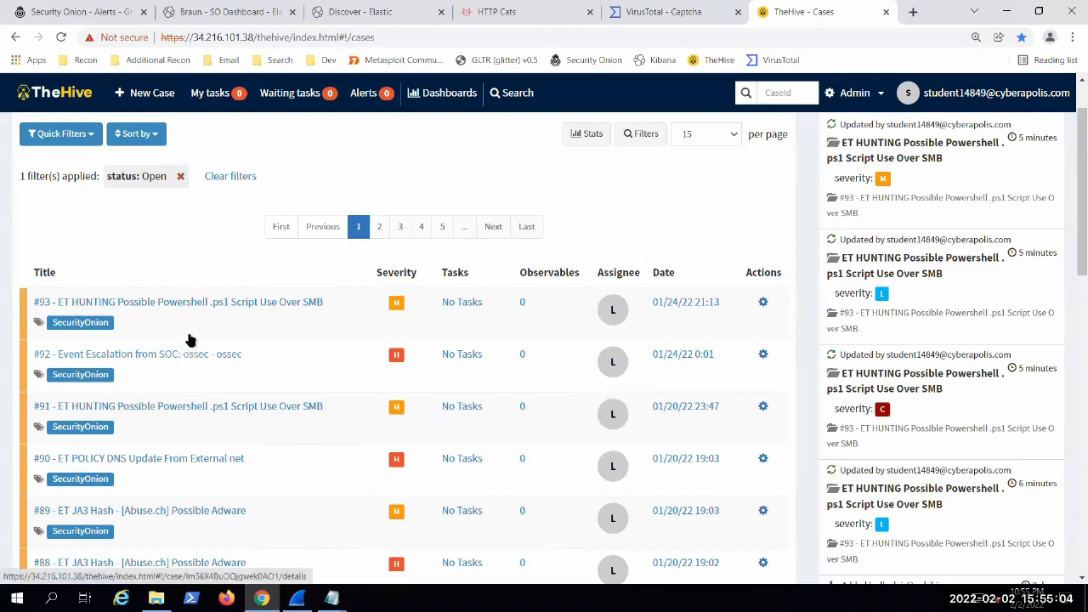
scroll(190, 357, down, 3)
scroll(299, 405, up, 4)
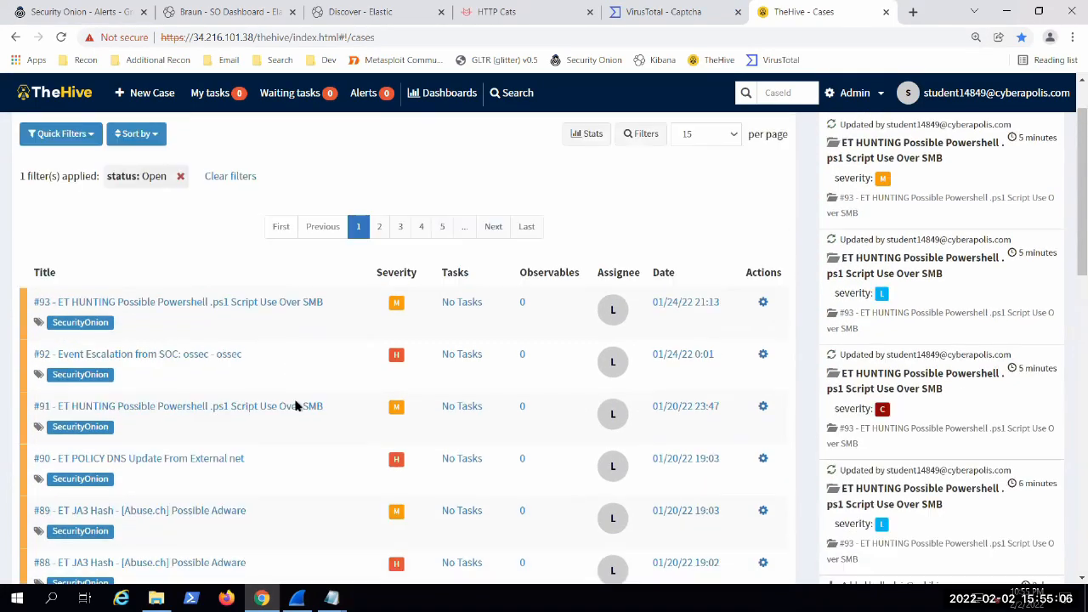
scroll(7, 298, down, 6)
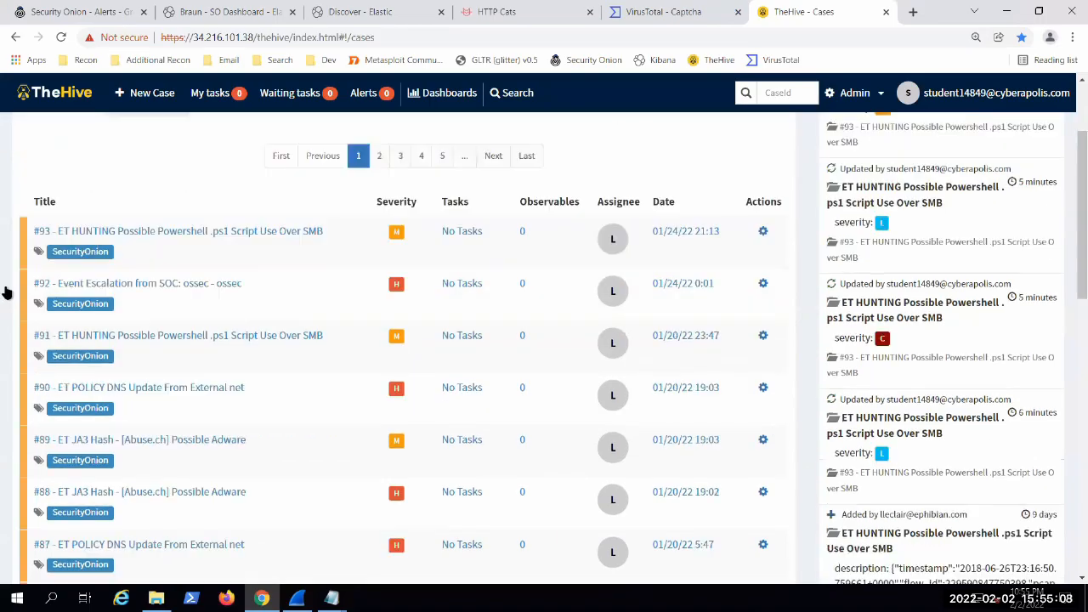
scroll(275, 349, down, 6)
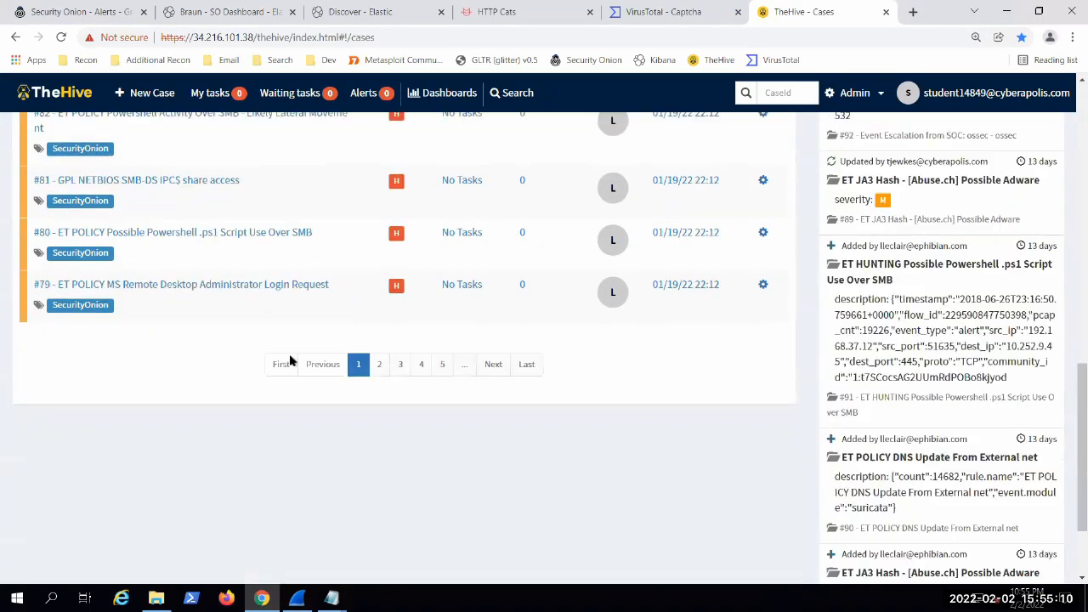
scroll(340, 389, up, 3)
scroll(323, 384, up, 7)
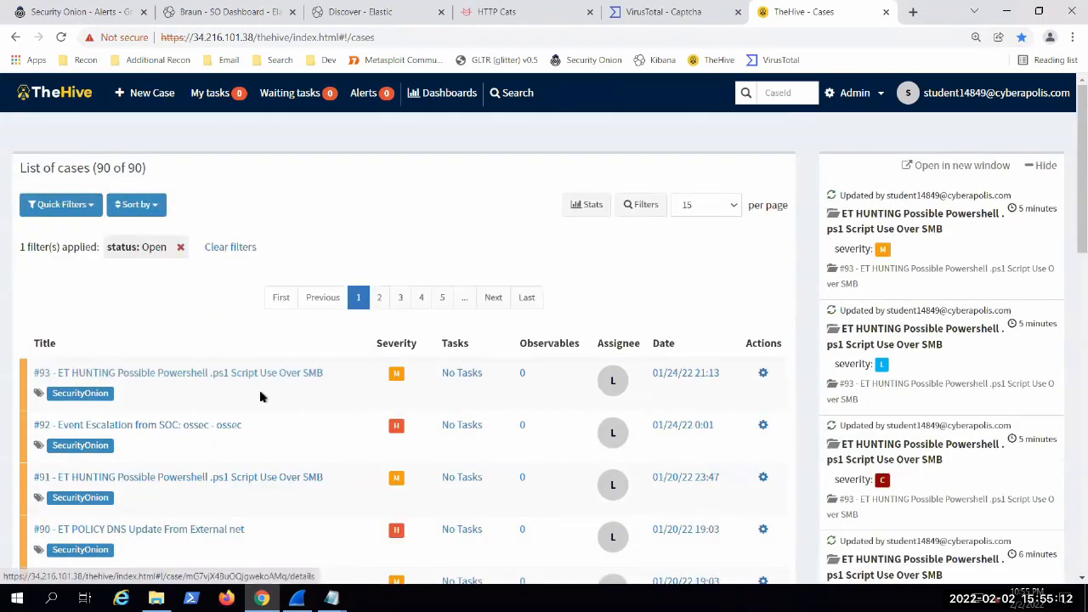
Step: Open case #93, ET HUNTING Possible Powershell .ps1 Script Use Over SMB, and display its observables
click(262, 377)
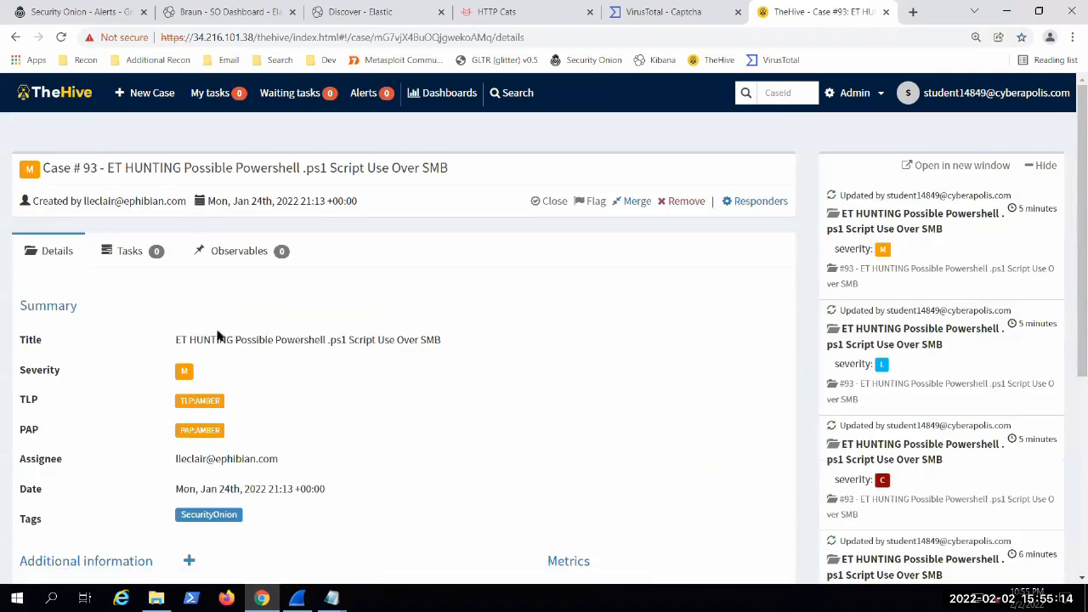
scroll(204, 306, down, 2)
scroll(191, 280, up, 2)
click(237, 251)
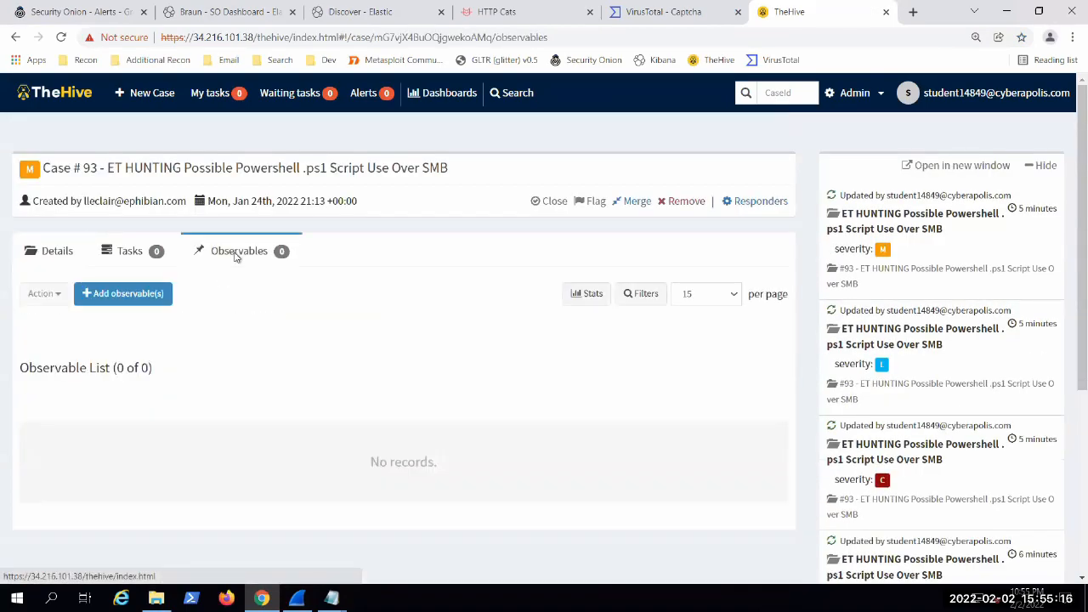
Step: Review the available observable types and fields in case #93's new observable form, then close it without creating one
click(128, 301)
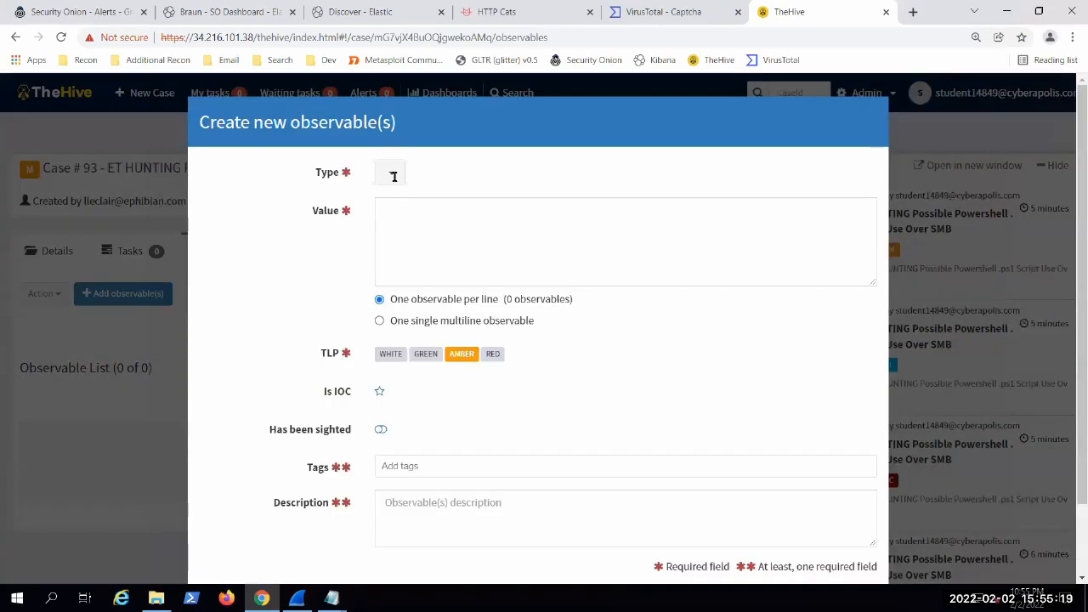
click(393, 176)
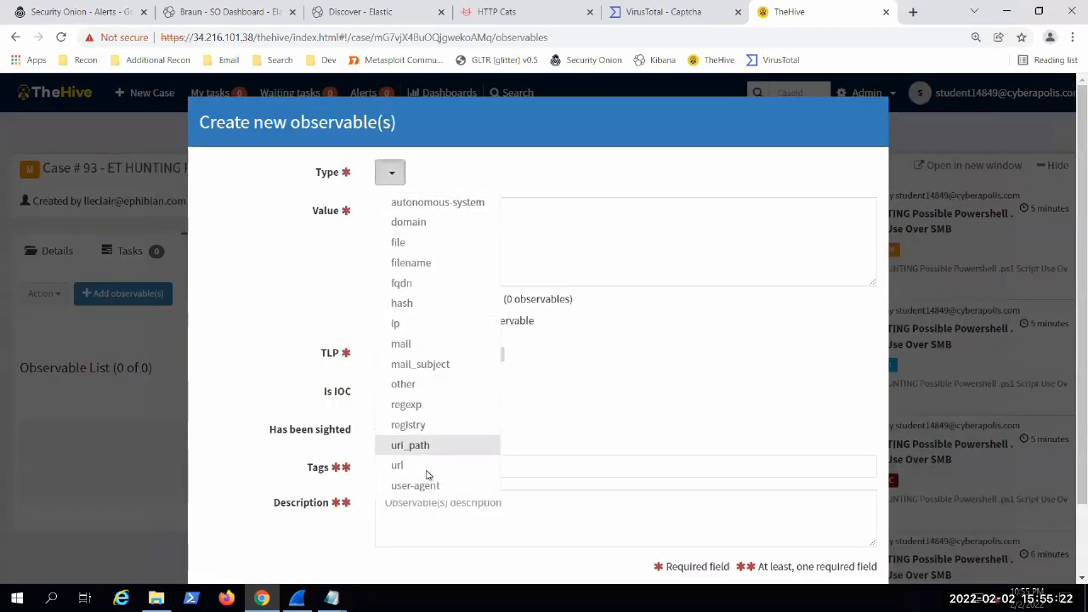
click(302, 269)
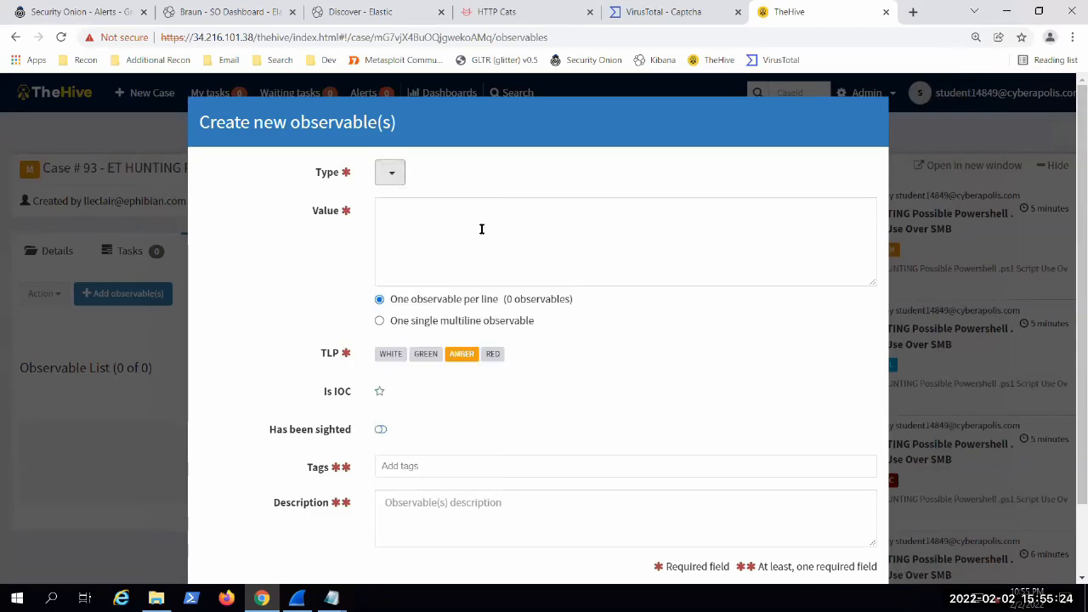
scroll(437, 414, down, 1)
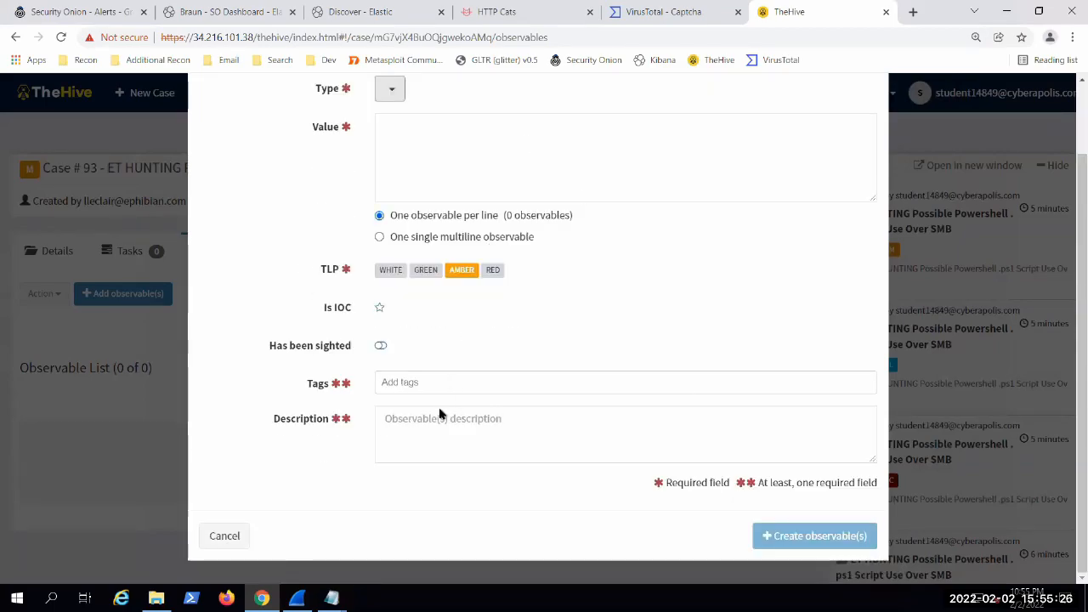
click(225, 536)
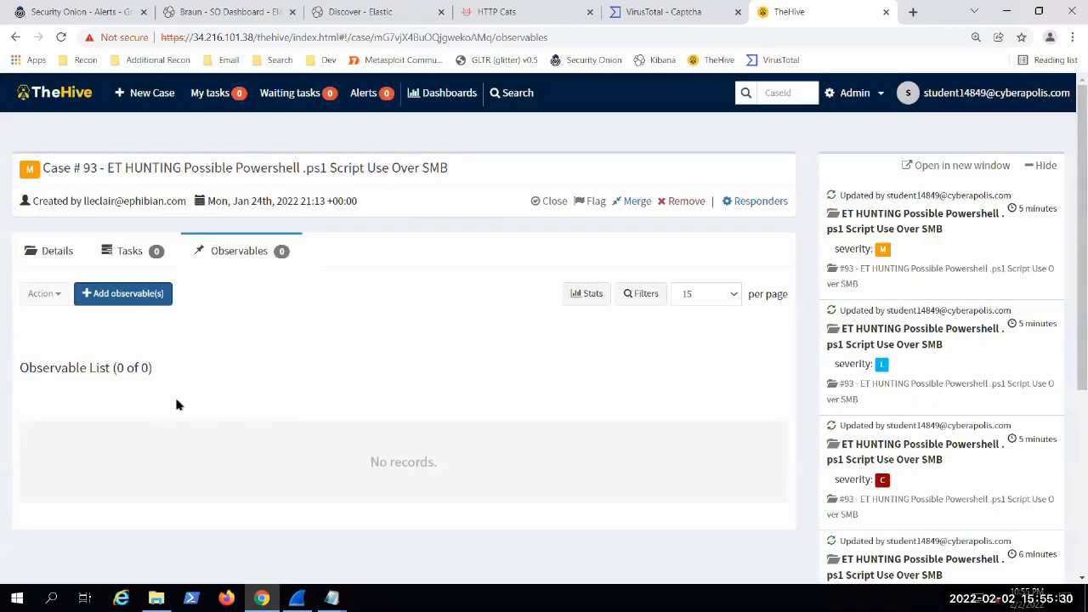
Step: Examine the task group and title fields for adding a task to case #93, then return to the list of cases
click(131, 255)
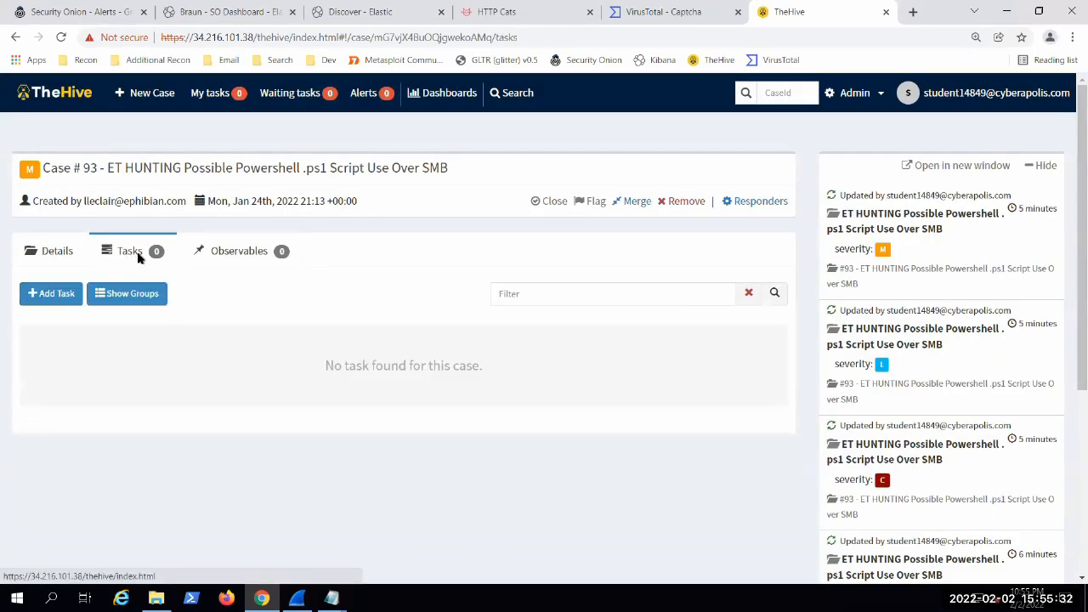
click(43, 299)
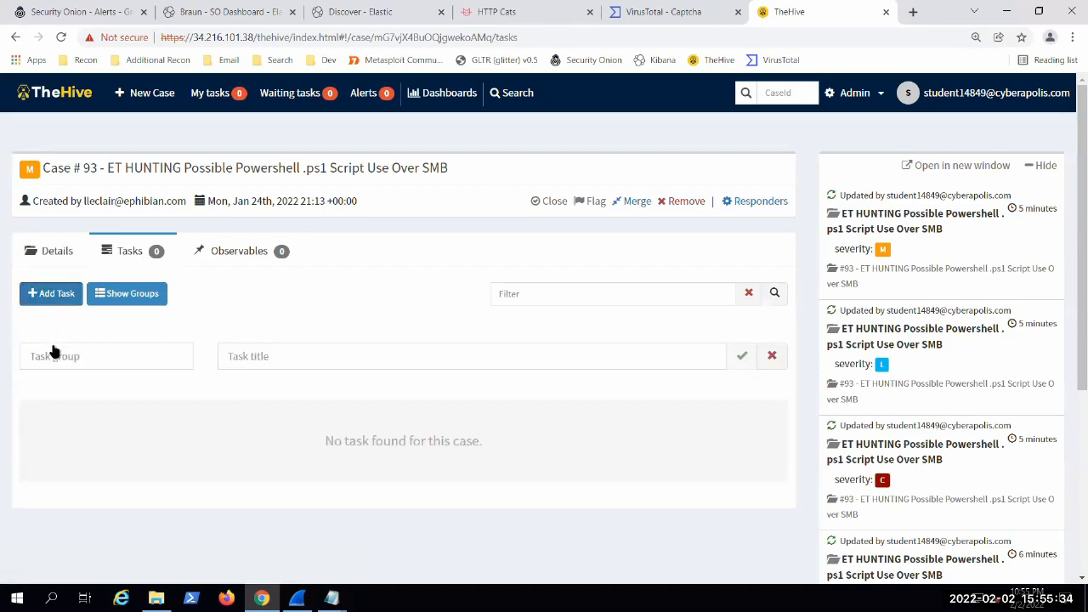
click(59, 346)
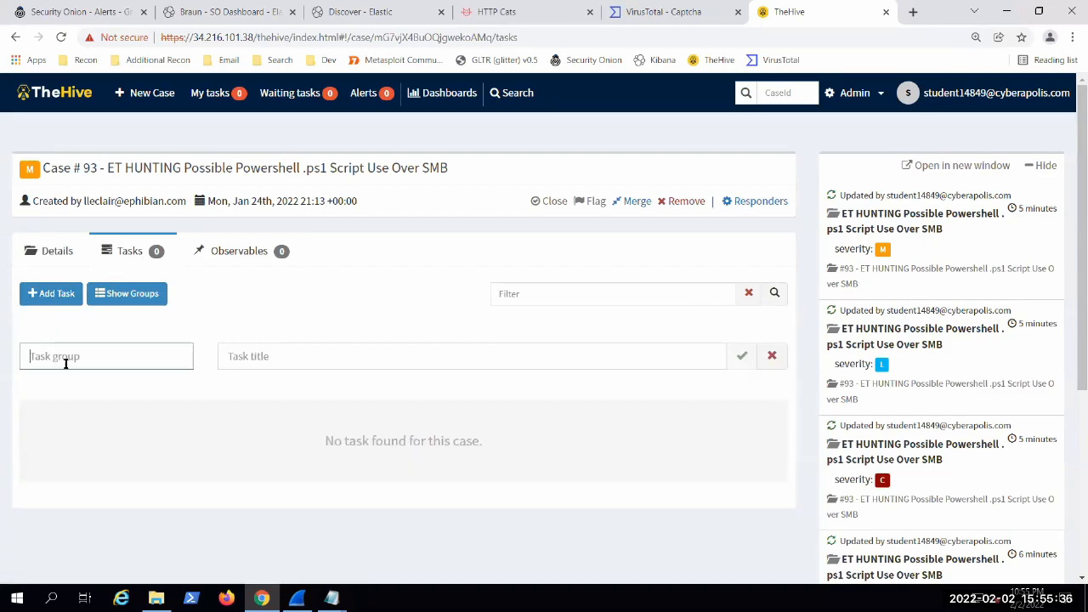
text(dsa)
key(BackSpace)
key(BackSpace)
click(42, 253)
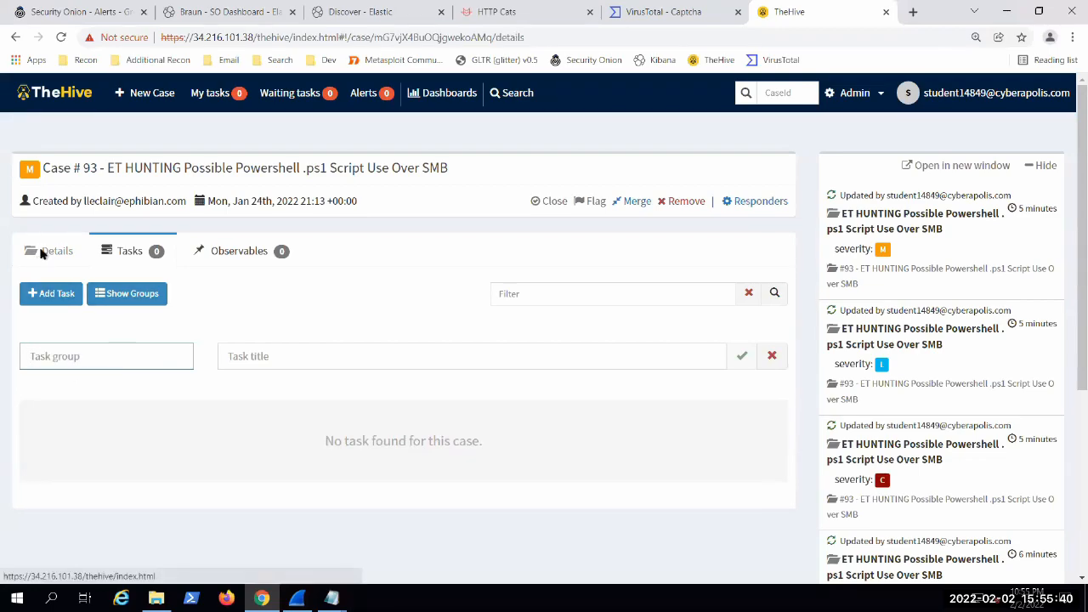
click(48, 102)
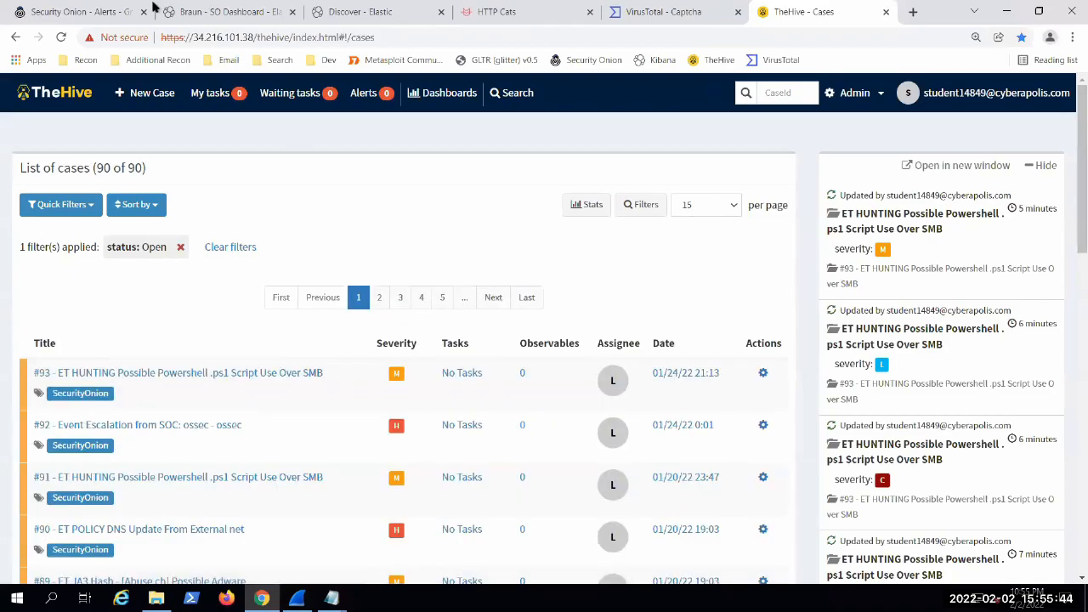
Step: Switch to the SO Dashboard in Elastic, review its log count chart, and open the list of all dashboards
click(191, 12)
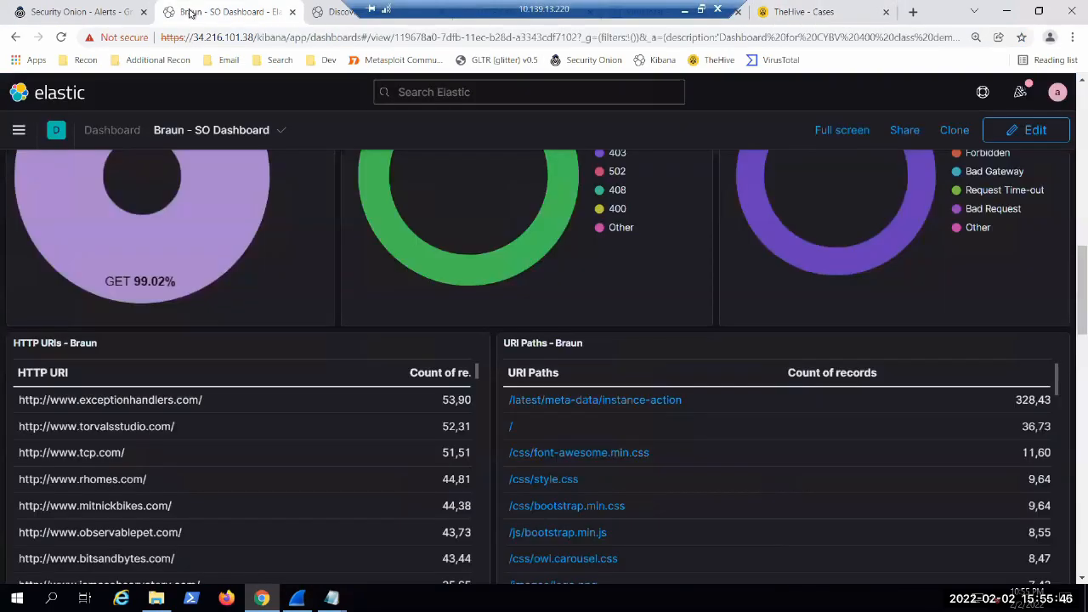
scroll(365, 374, up, 5)
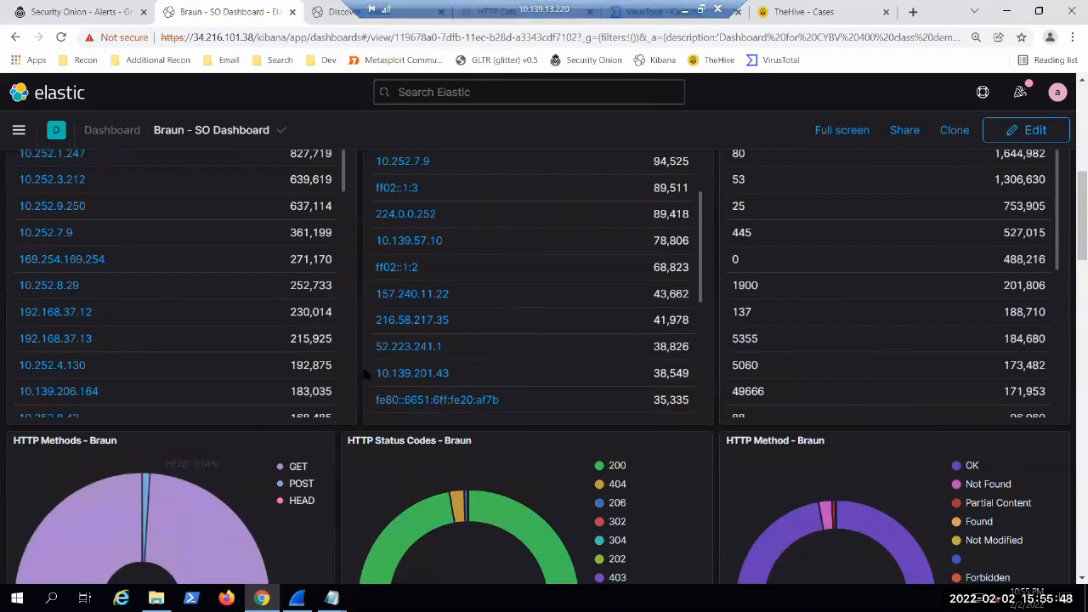
scroll(365, 374, up, 5)
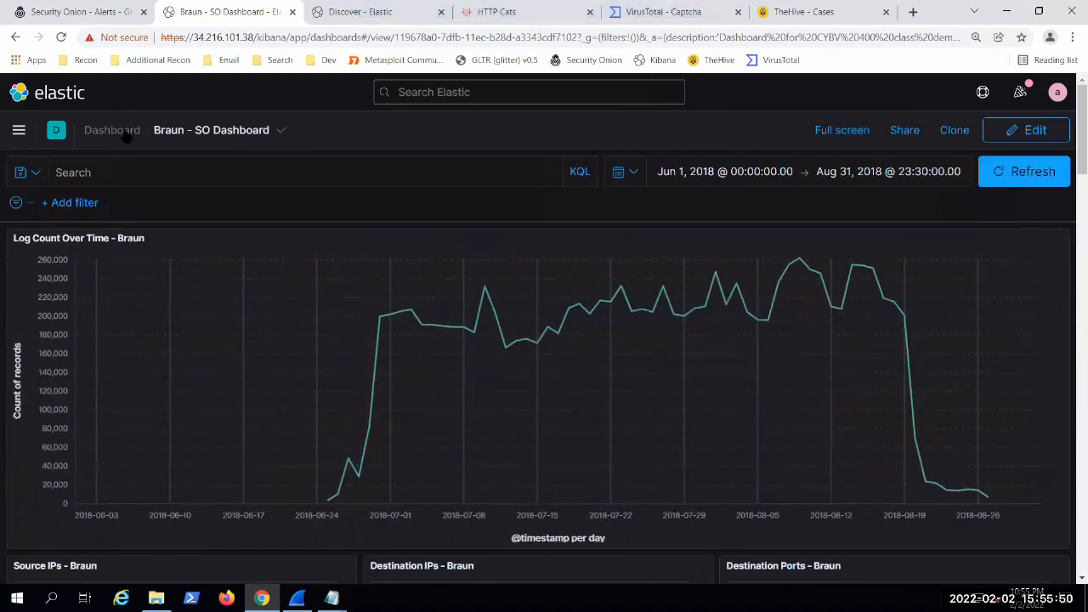
click(113, 130)
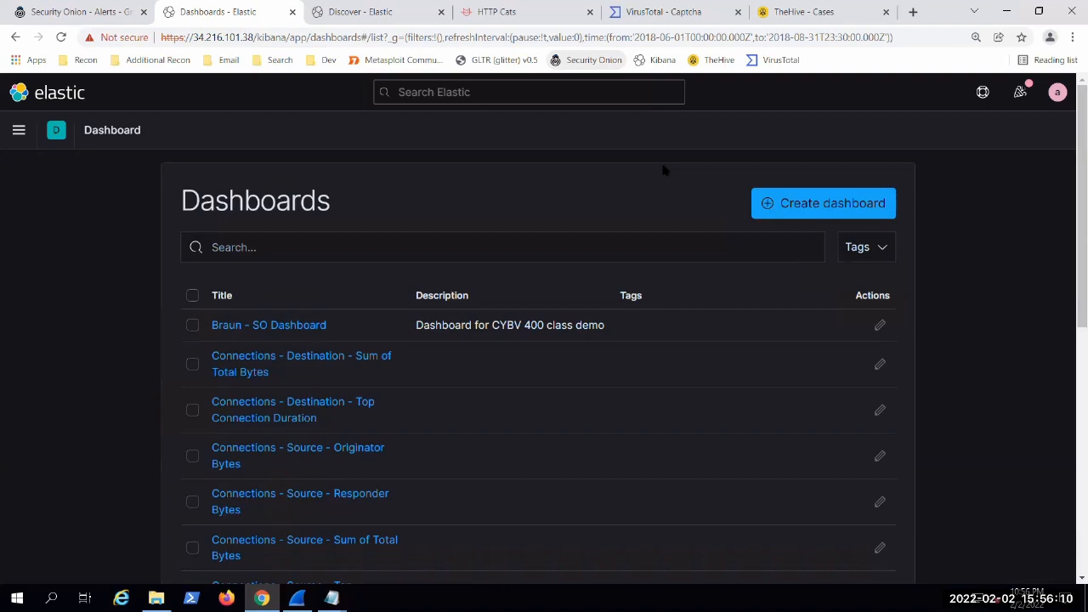
Step: Switch to TheHive and examine the open cases and the recent activity feed, including the PowerShell over SMB entry
click(821, 11)
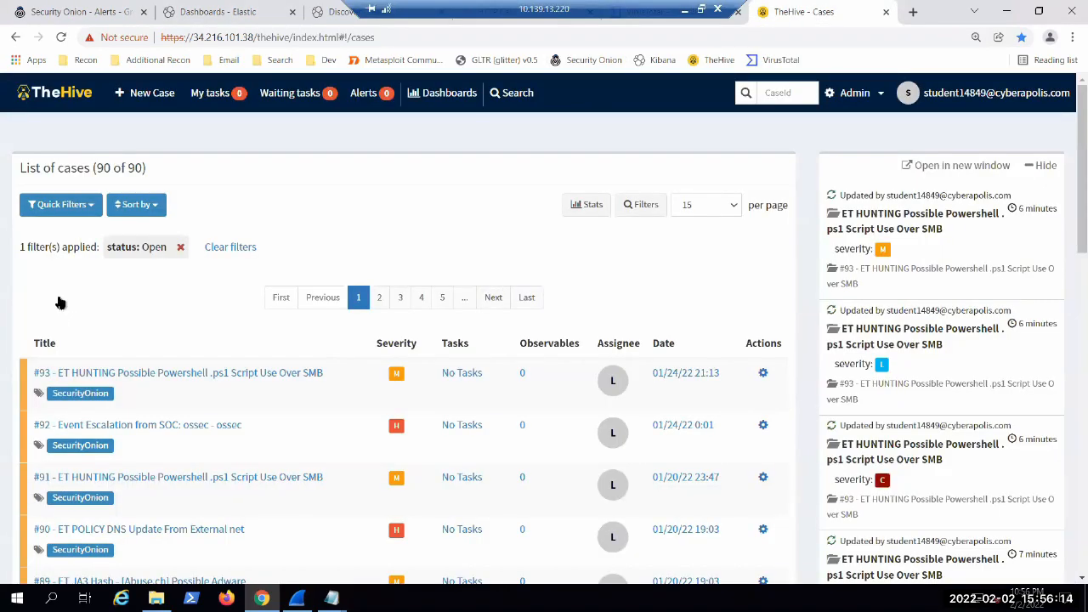
scroll(34, 304, down, 3)
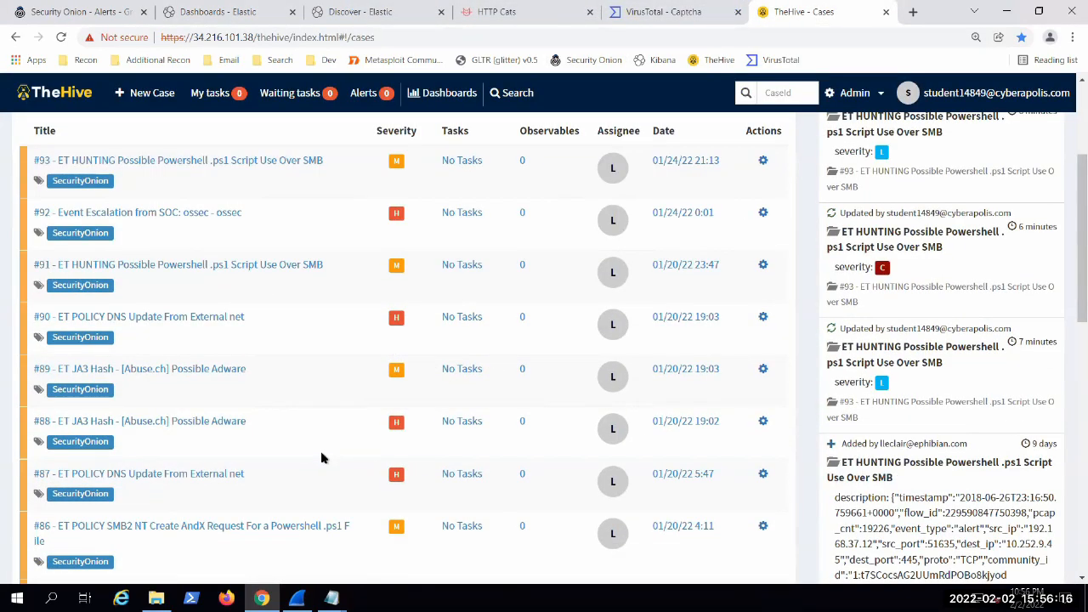
scroll(315, 461, up, 2)
scroll(314, 460, down, 1)
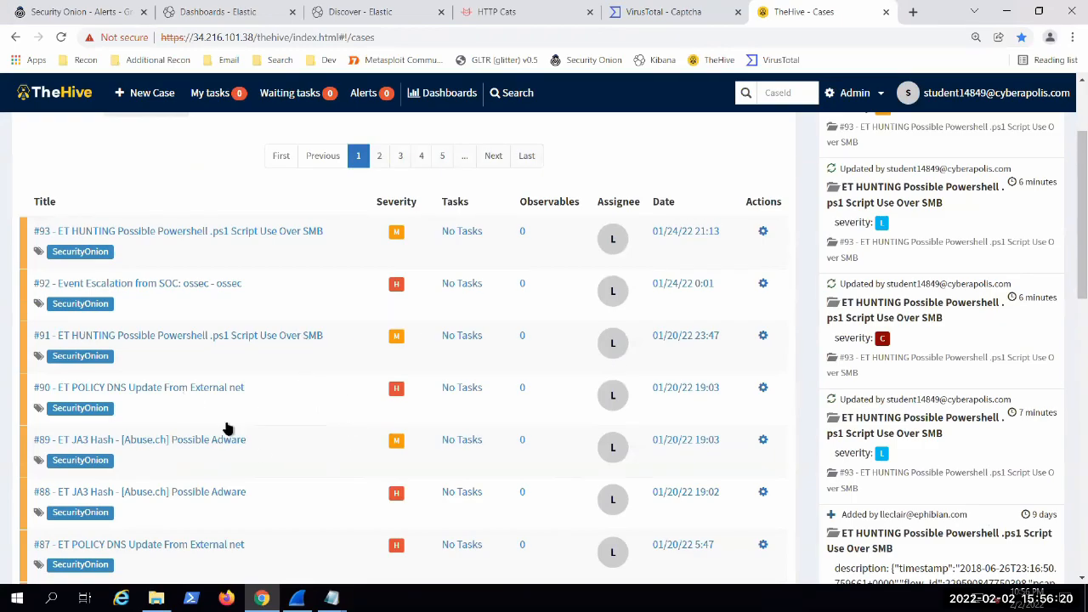
scroll(289, 446, up, 2)
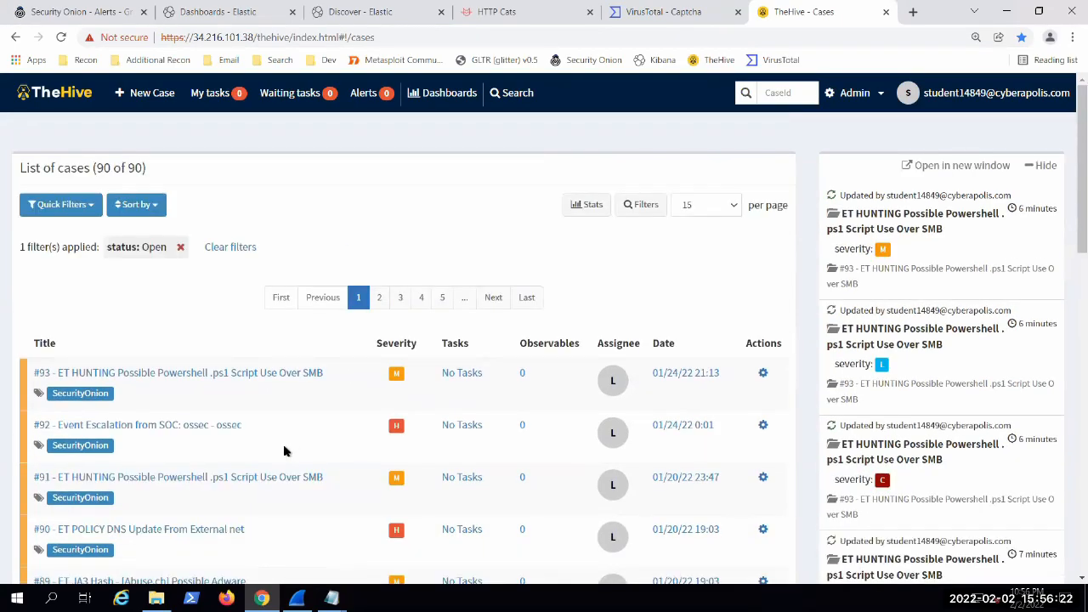
scroll(304, 425, down, 1)
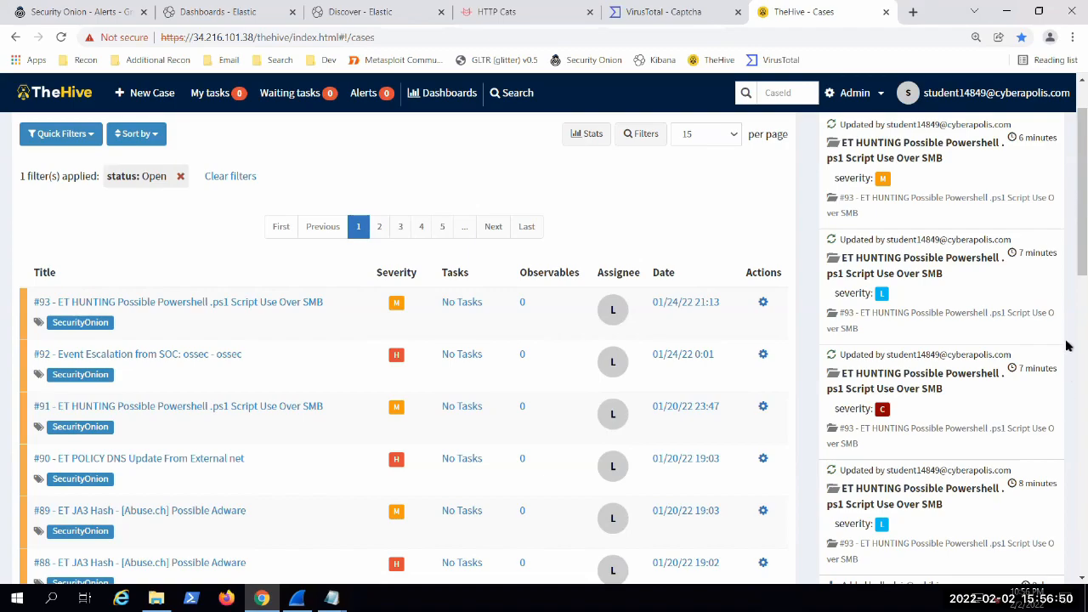
scroll(1066, 274, down, 3)
drag(1068, 431, 1068, 449)
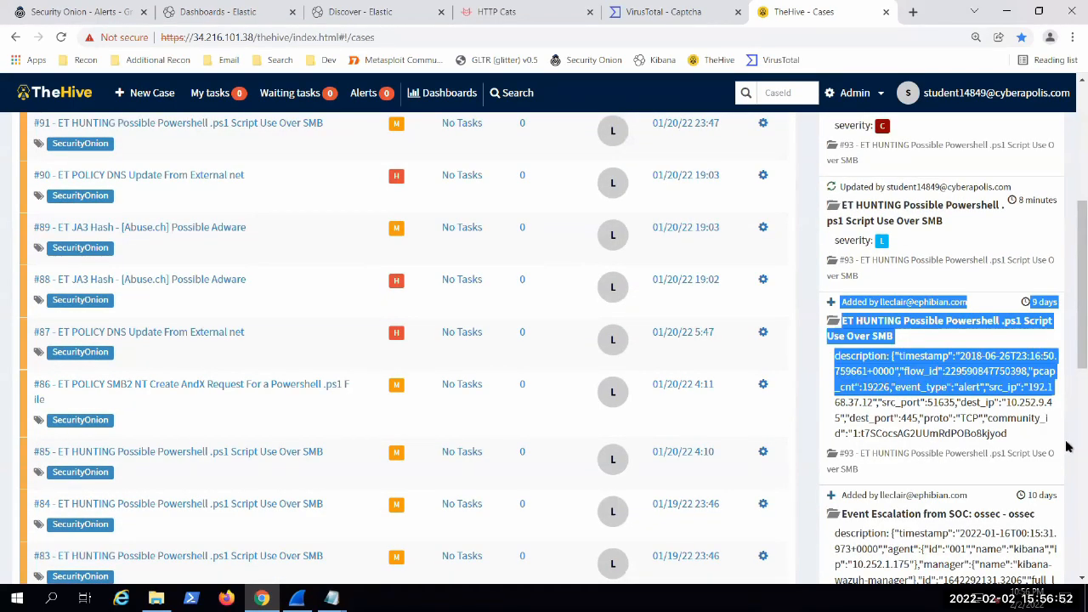
scroll(1068, 123, up, 1)
scroll(1067, 123, up, 3)
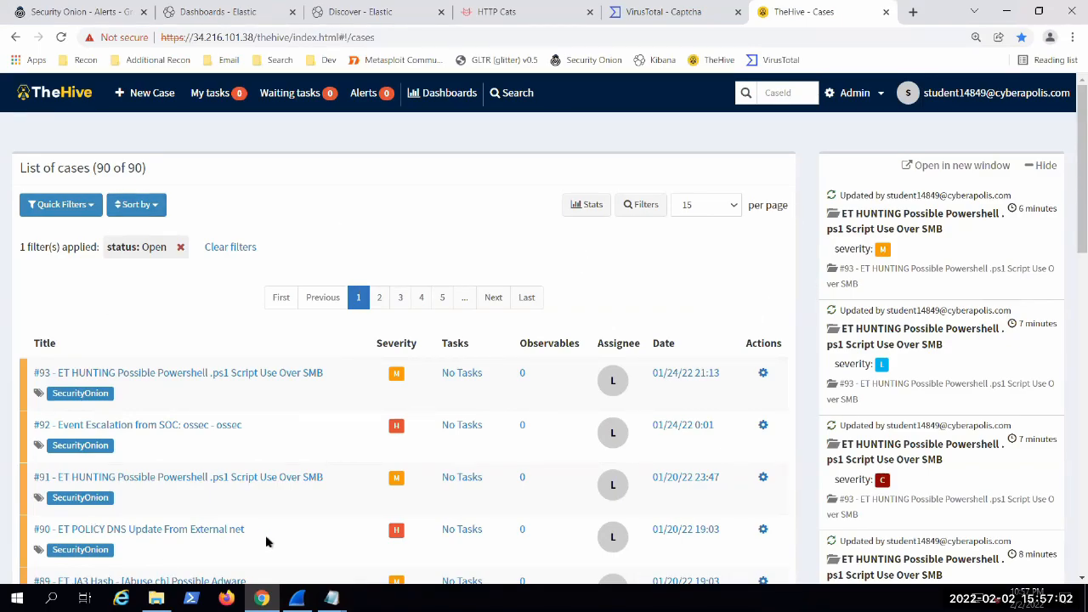
Step: Switch to Wireshark and show the Follow TCP Stream option for packet 444 in the sensoroni_kibana_1320.pcap capture
click(296, 598)
right_click(524, 178)
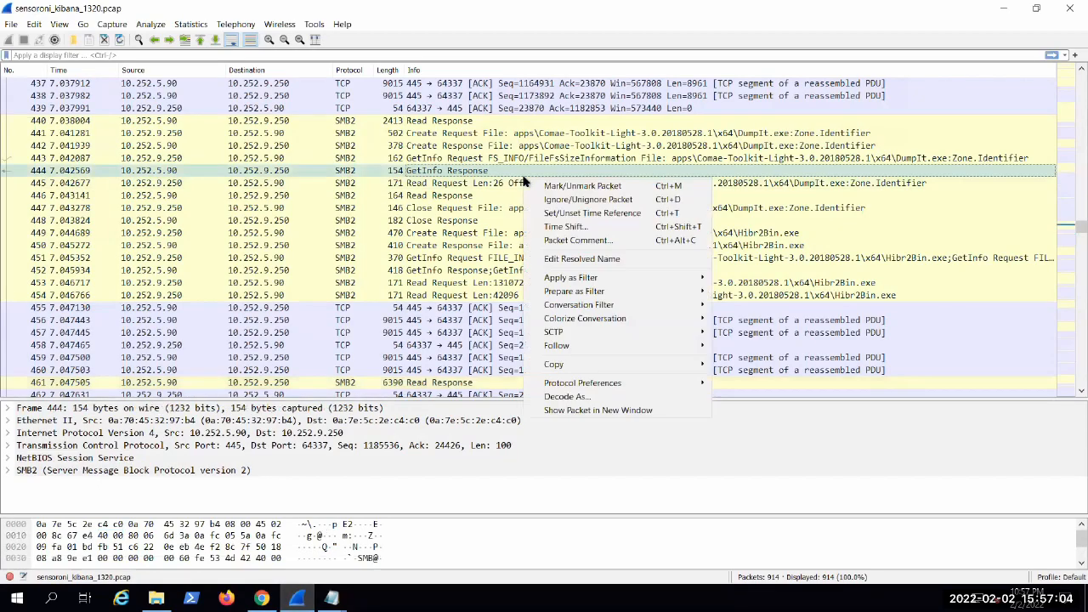
mouse_move(655, 345)
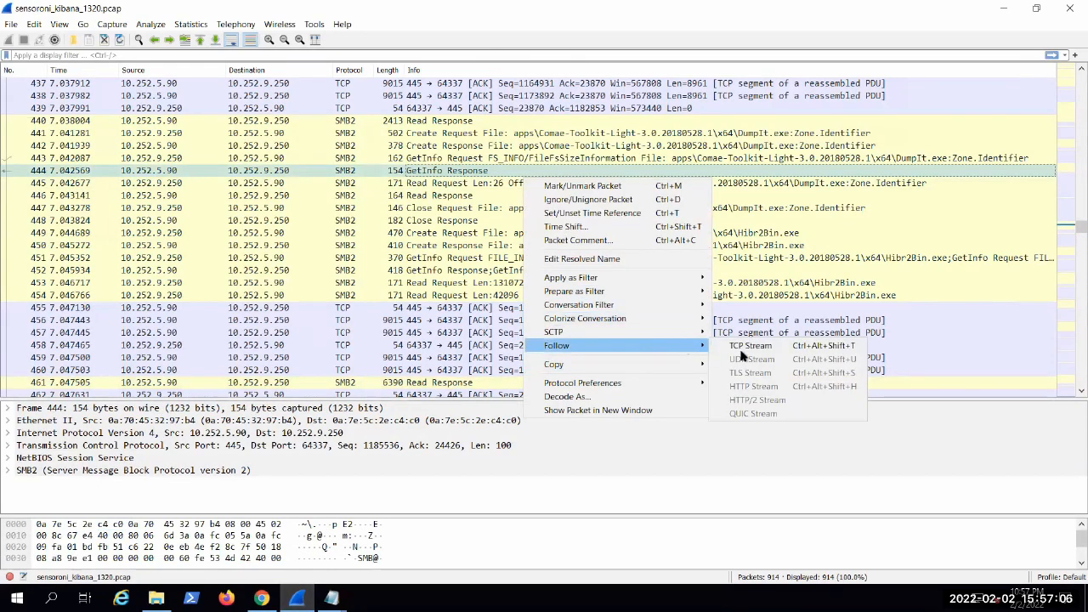
click(774, 266)
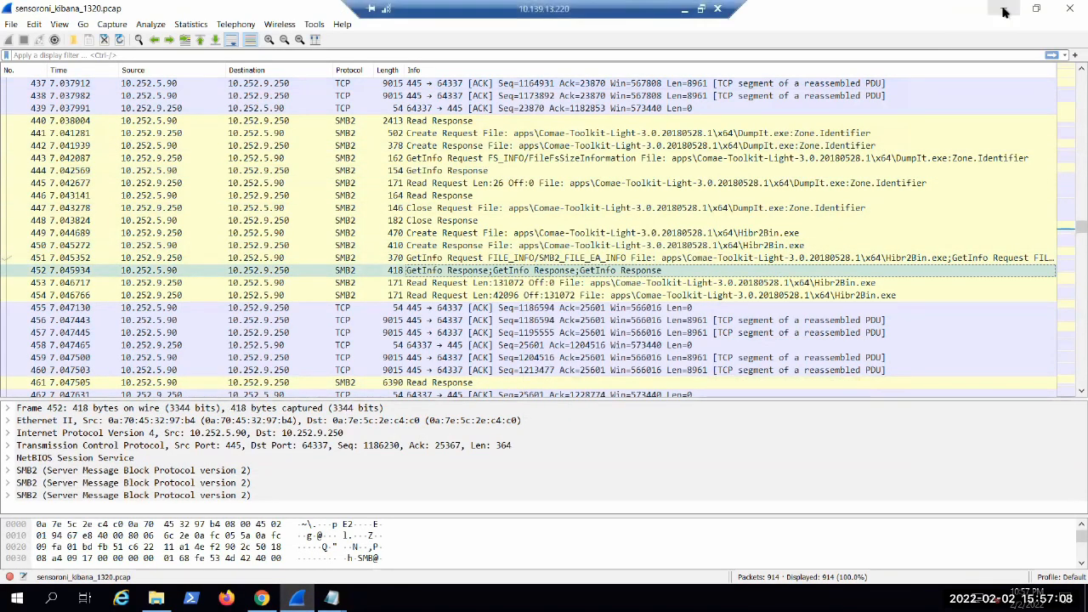
Step: Return from Wireshark to TheHive and look through the list of open cases down to case #79
click(1004, 8)
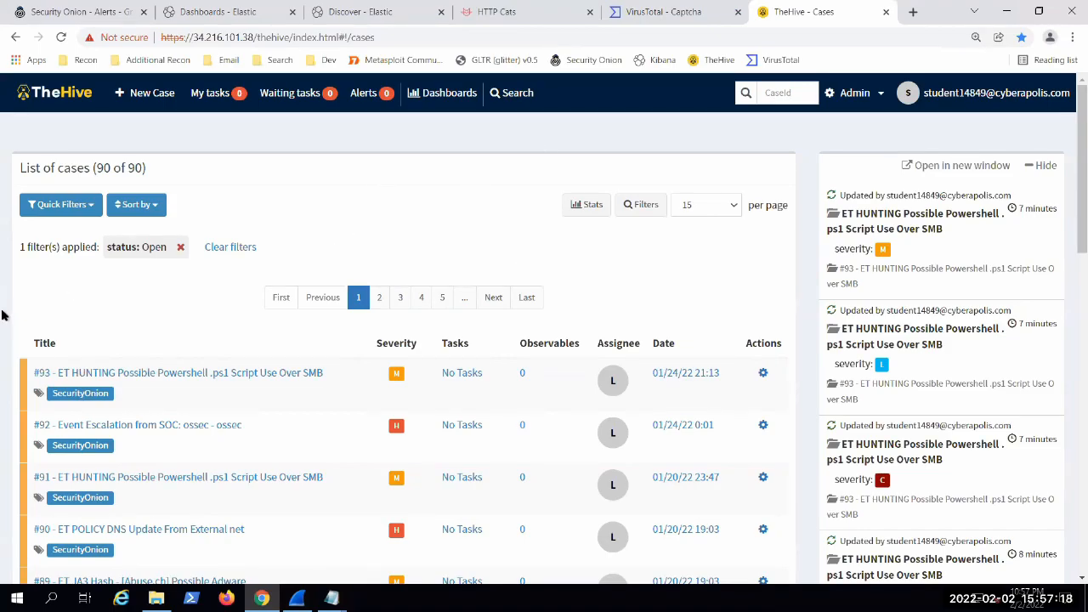
scroll(3, 309, down, 4)
scroll(2, 307, down, 5)
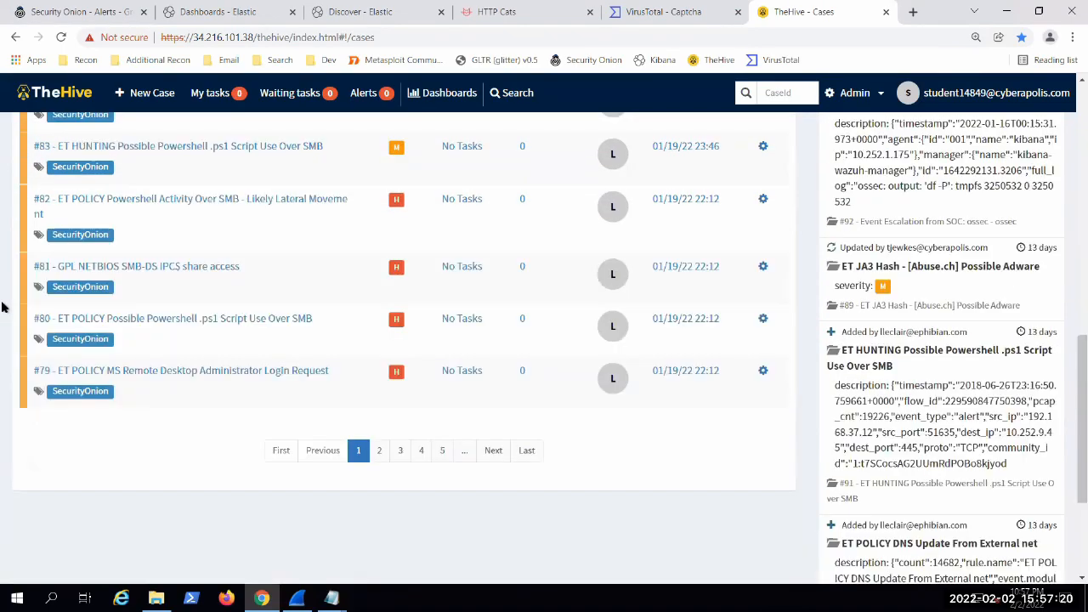
scroll(2, 308, up, 9)
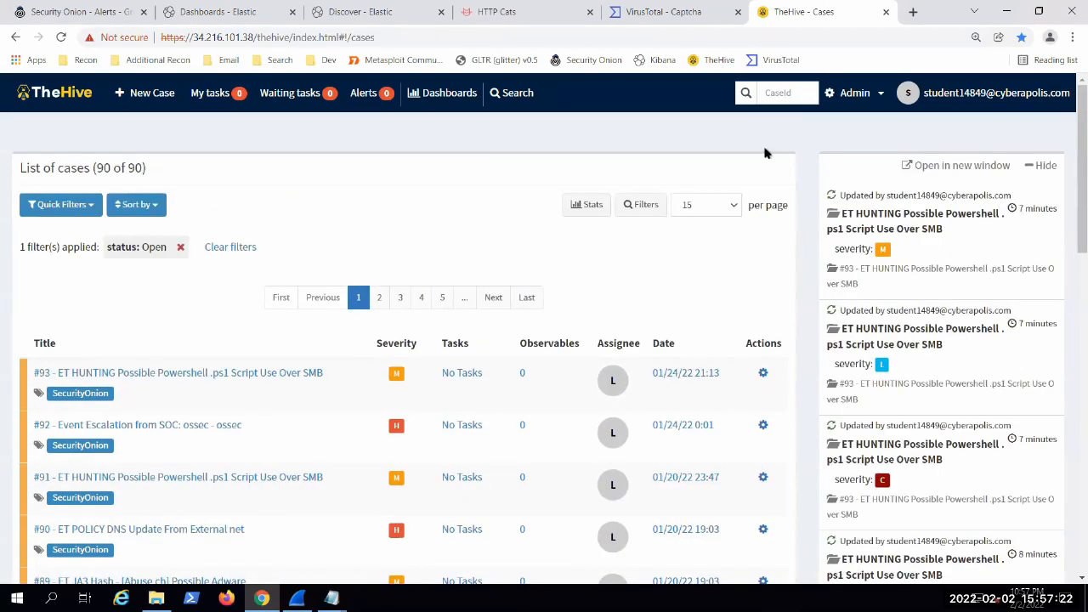
scroll(804, 294, down, 9)
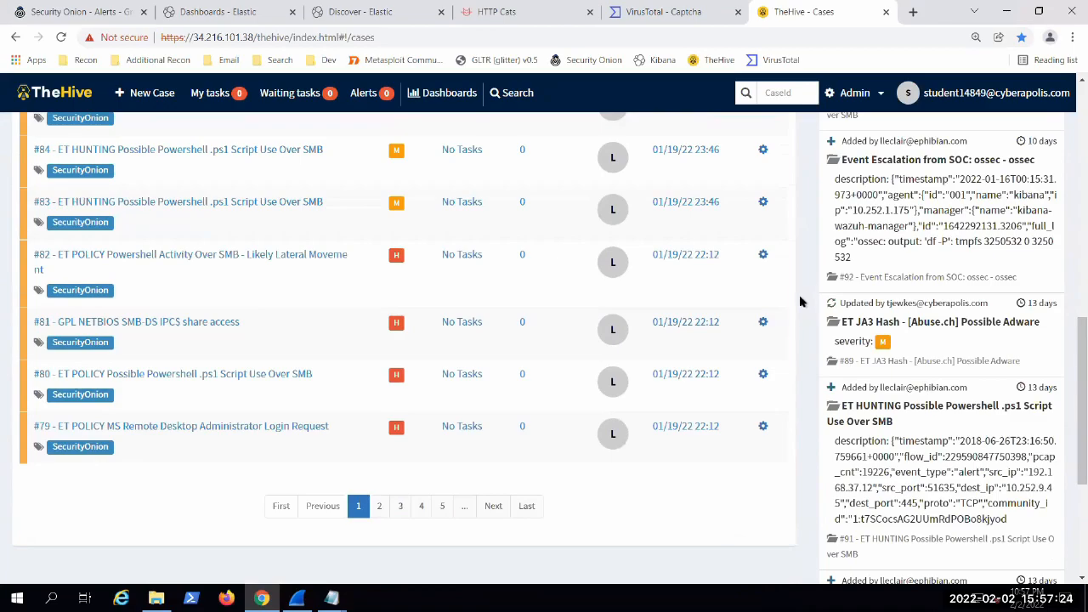
scroll(801, 301, up, 5)
scroll(802, 301, up, 4)
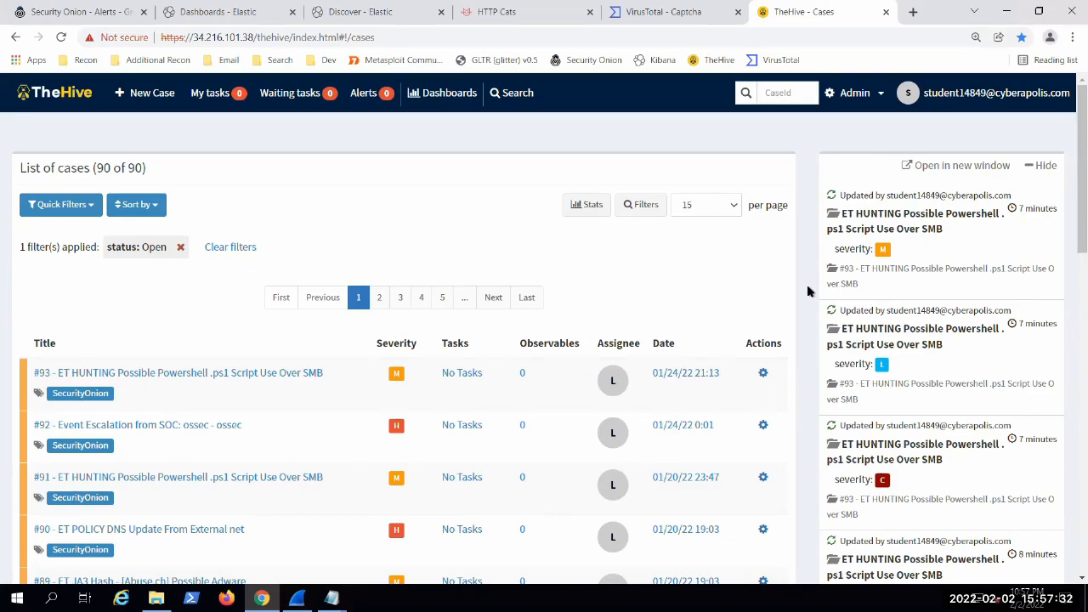
scroll(792, 299, down, 10)
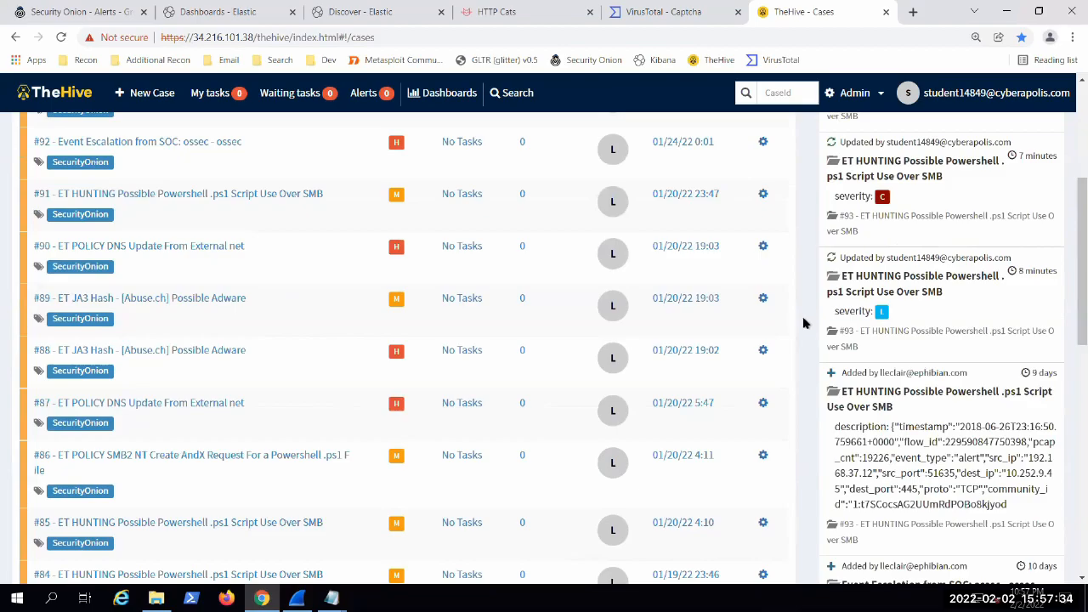
scroll(801, 462, up, 15)
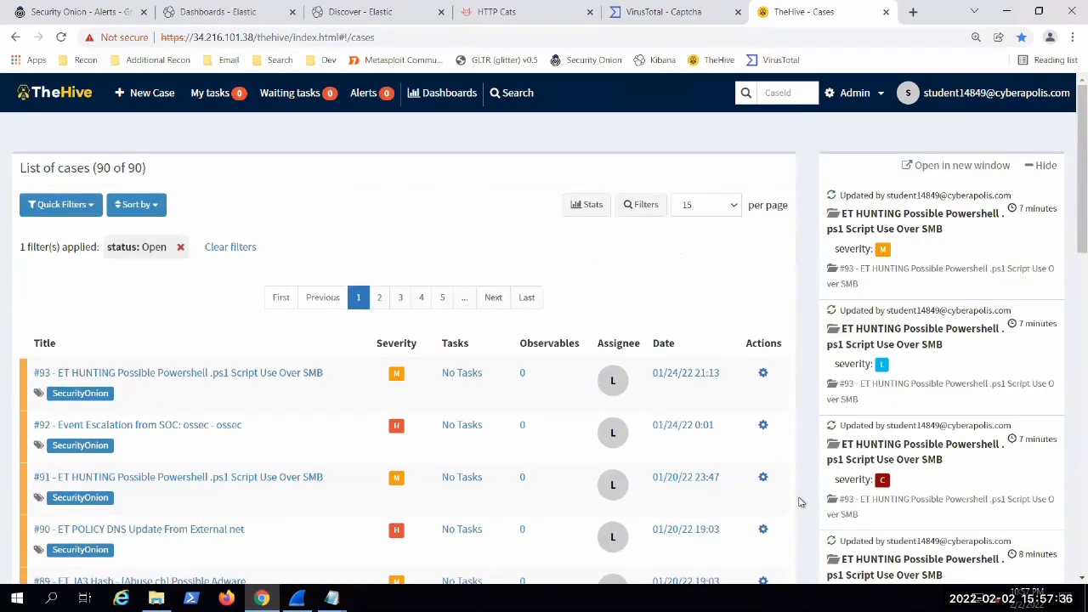
scroll(796, 503, down, 5)
scroll(794, 504, down, 5)
scroll(794, 505, up, 10)
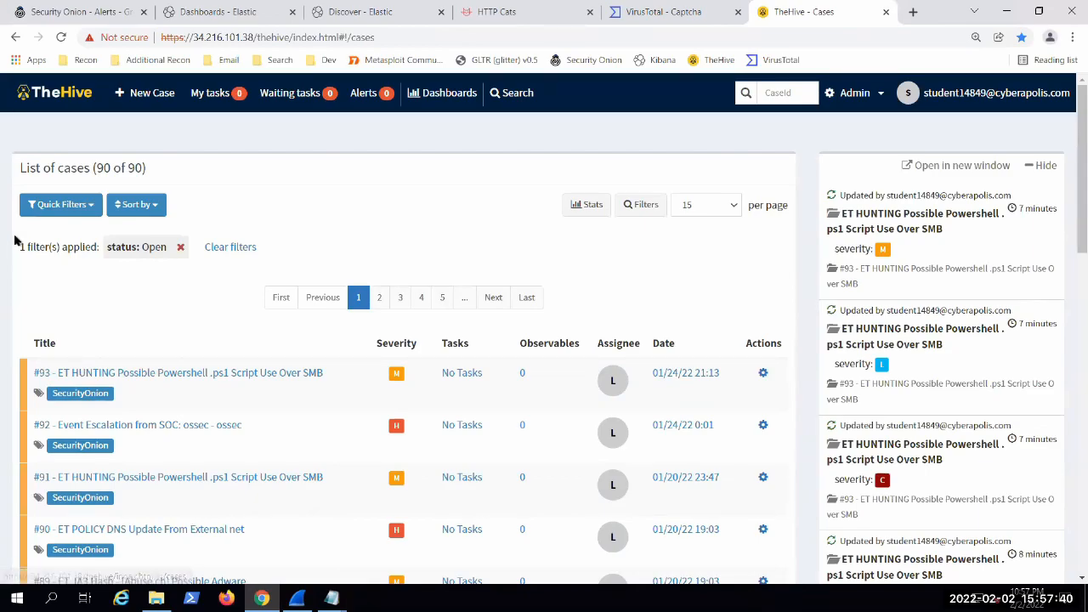
scroll(7, 227, down, 10)
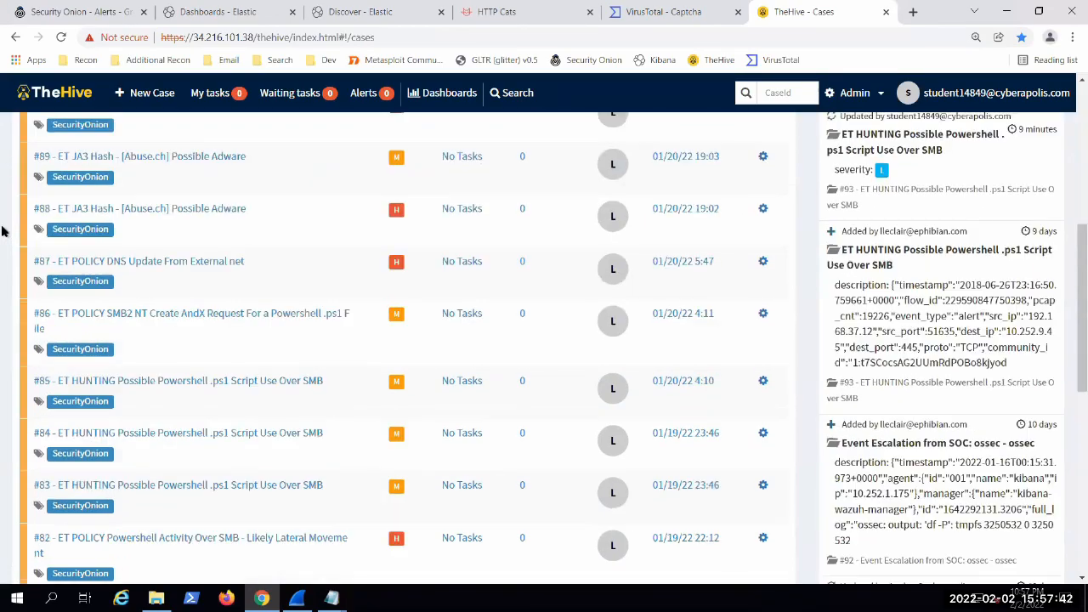
scroll(804, 357, up, 10)
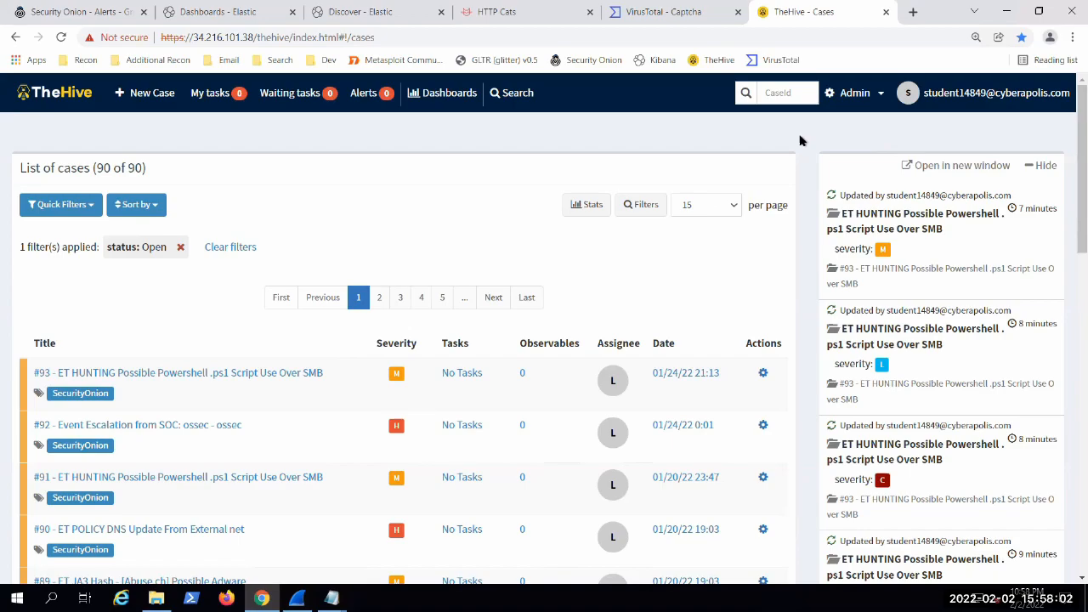
scroll(799, 212, down, 5)
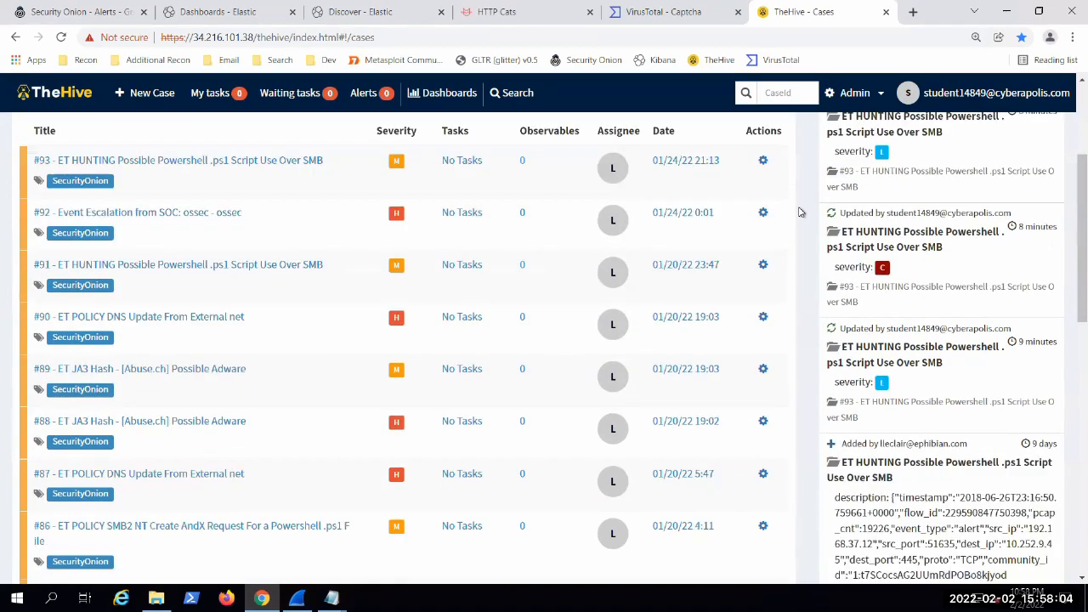
scroll(771, 335, down, 7)
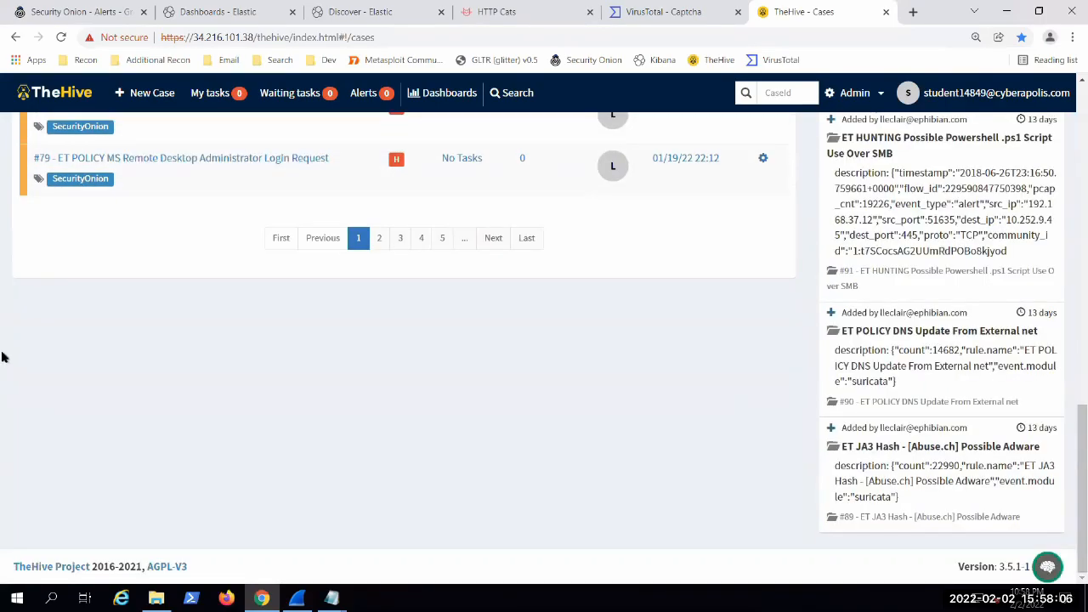
scroll(1, 358, up, 12)
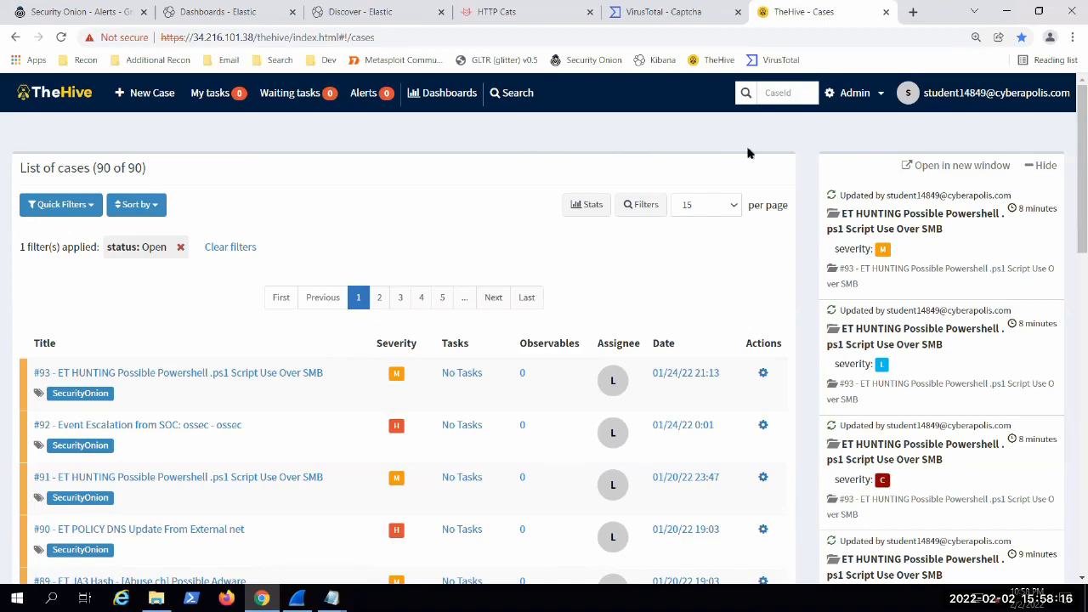
scroll(1068, 155, down, 10)
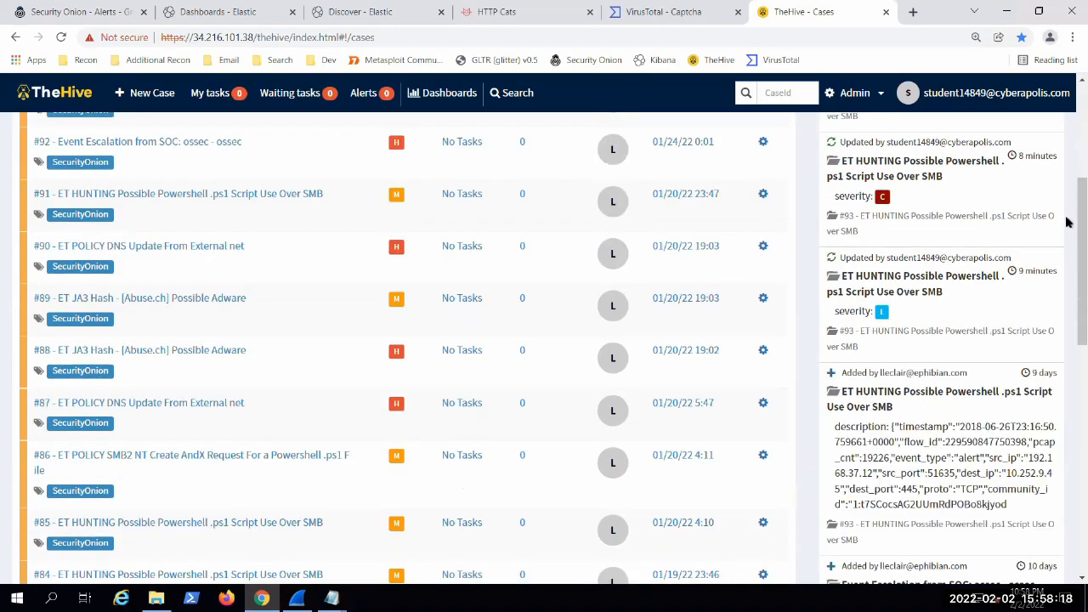
scroll(1068, 311, up, 10)
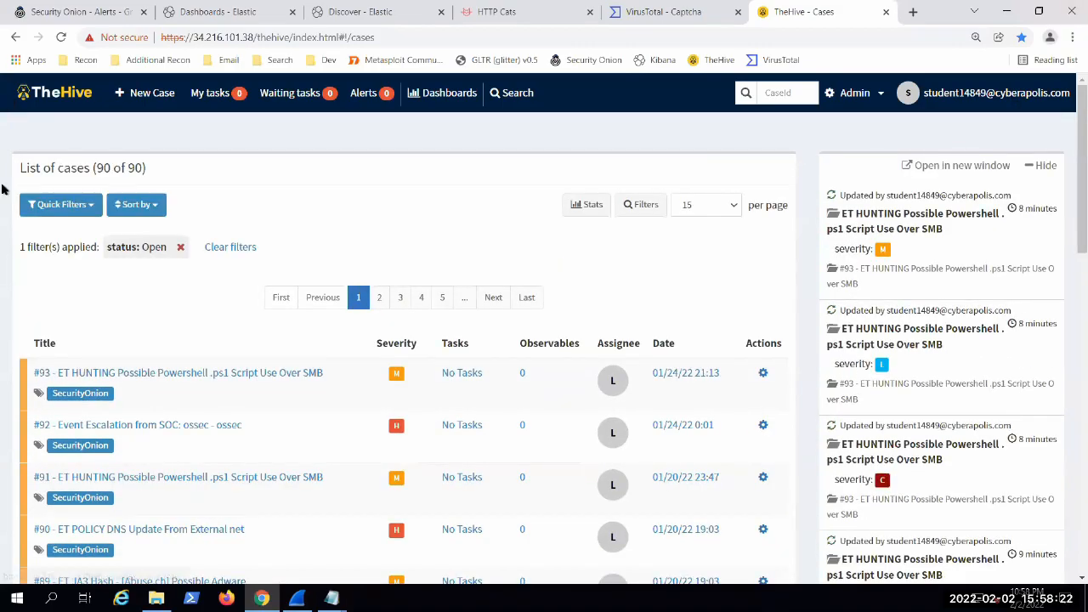
scroll(3, 194, down, 2)
scroll(4, 213, down, 8)
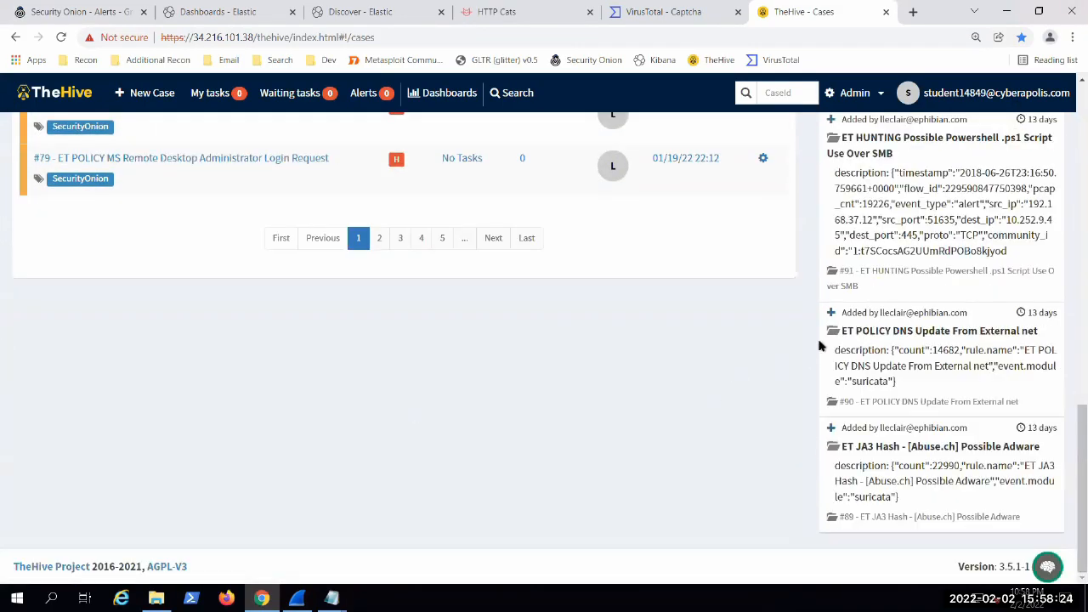
scroll(807, 348, up, 10)
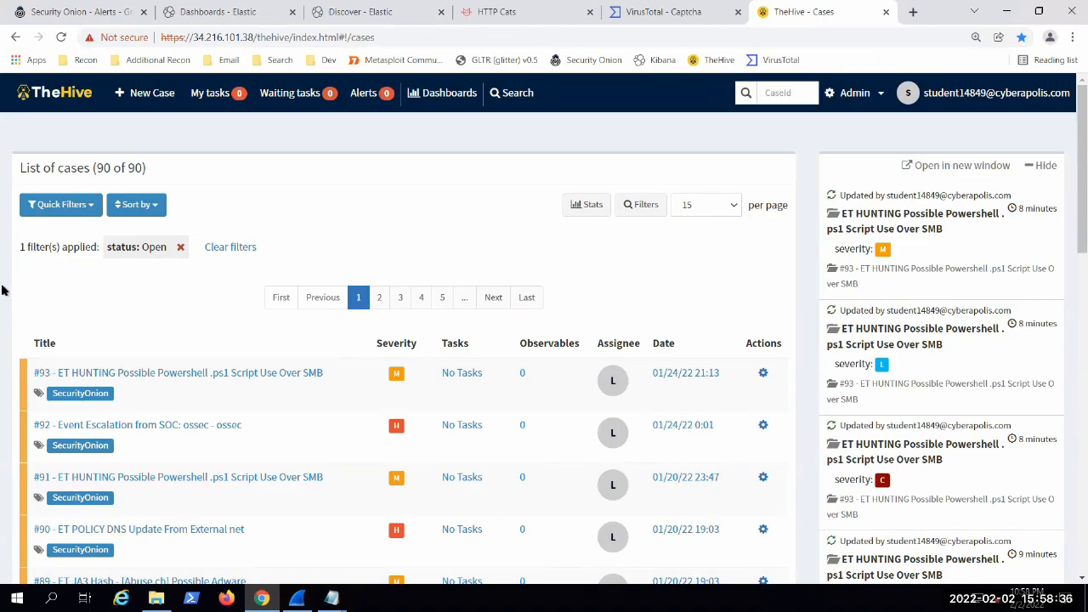
scroll(2, 293, down, 10)
scroll(790, 425, up, 10)
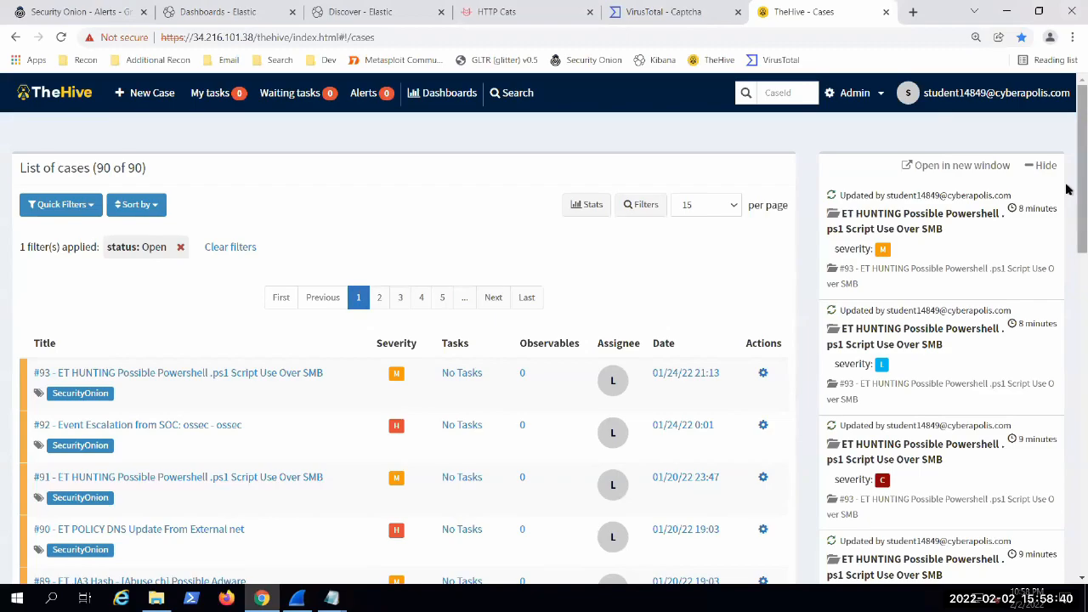
scroll(623, 535, down, 10)
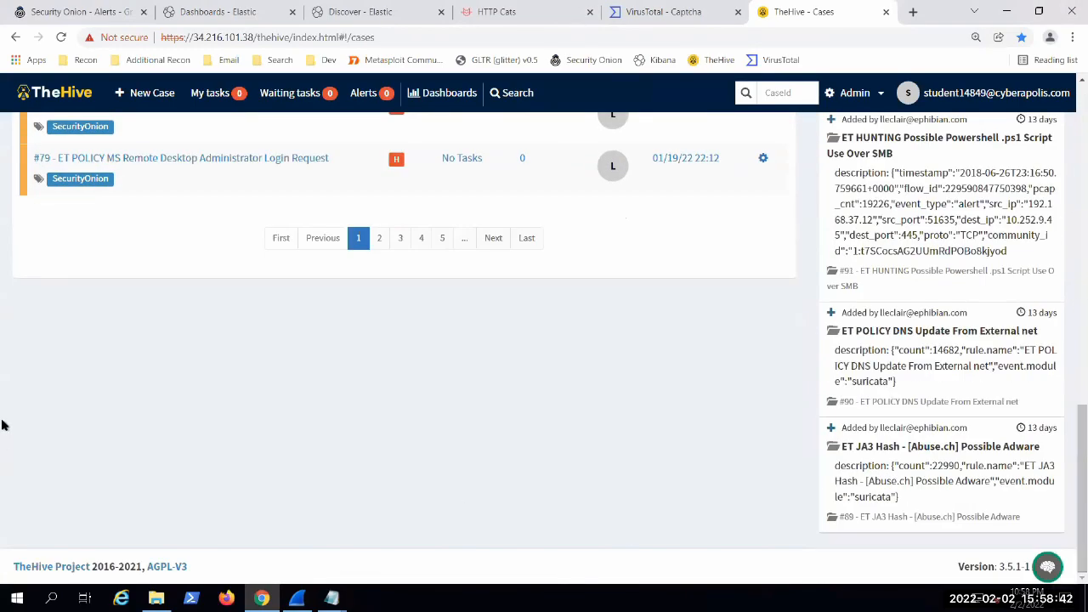
scroll(3, 417, up, 10)
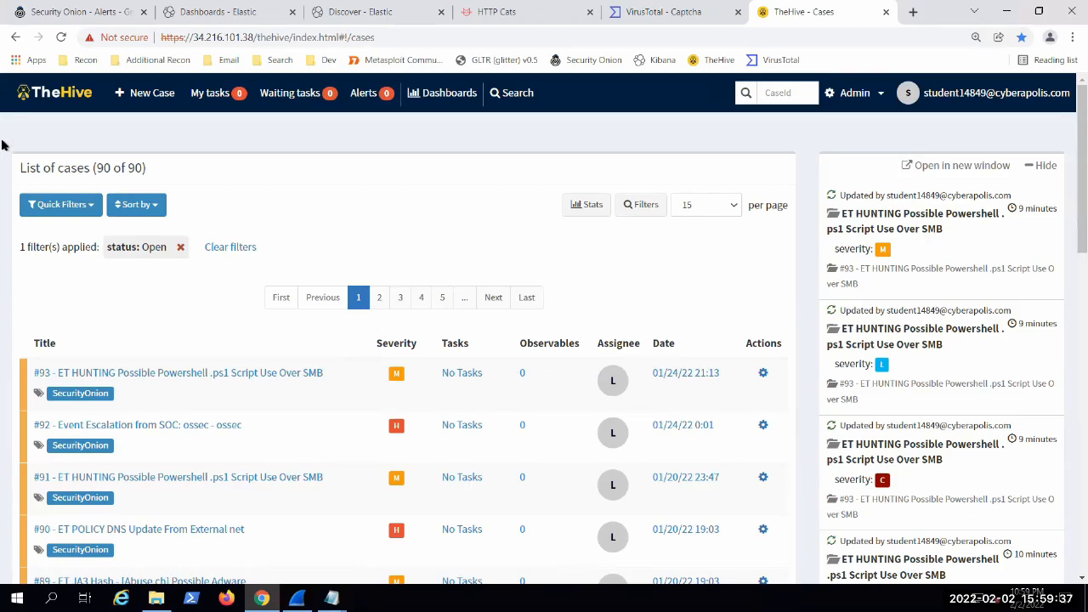
scroll(1, 148, down, 12)
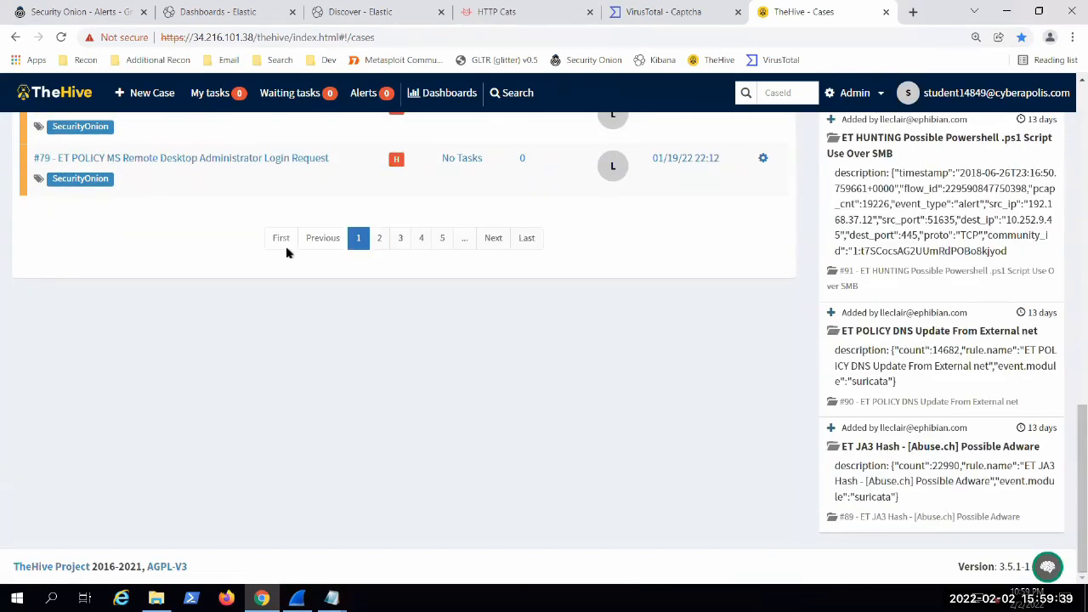
scroll(806, 413, up, 10)
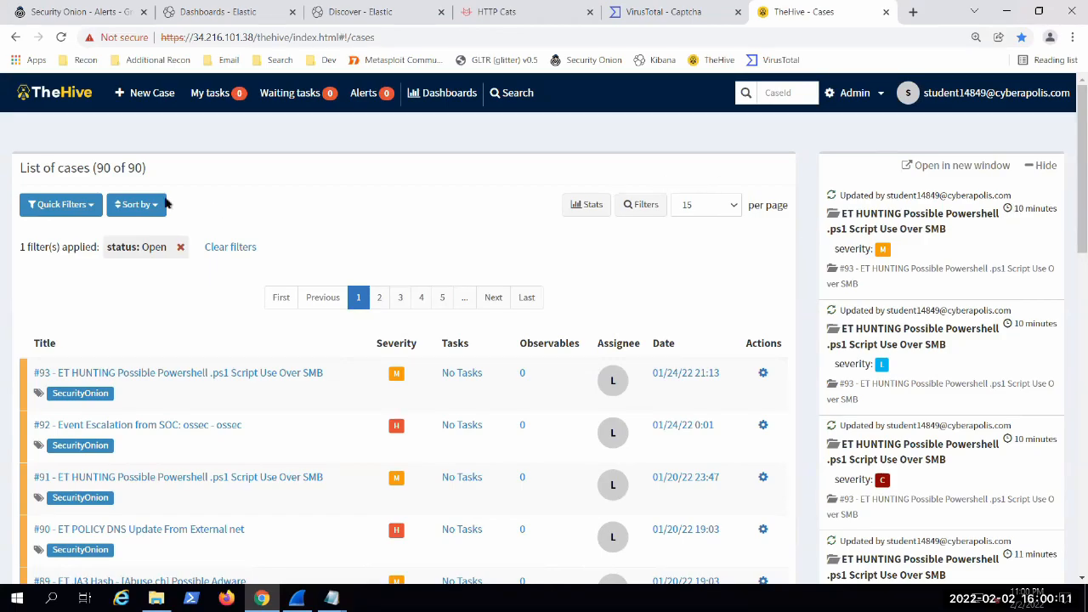
Step: Switch to the Kibana dashboards list and open the "Security Onion - Alerts - Suricata" dashboard
click(198, 8)
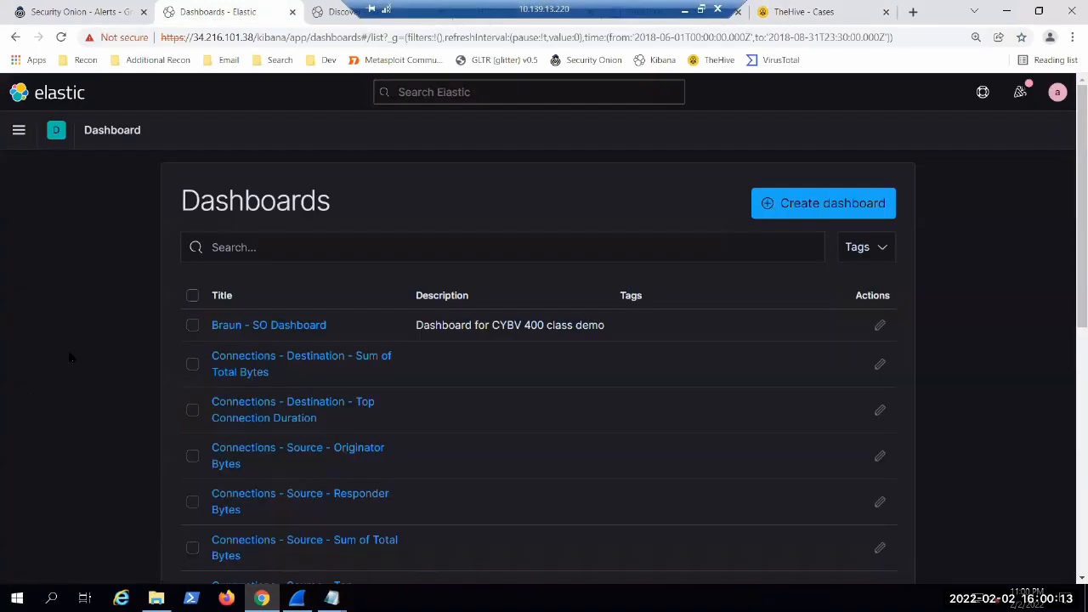
scroll(123, 293, down, 3)
scroll(131, 303, down, 3)
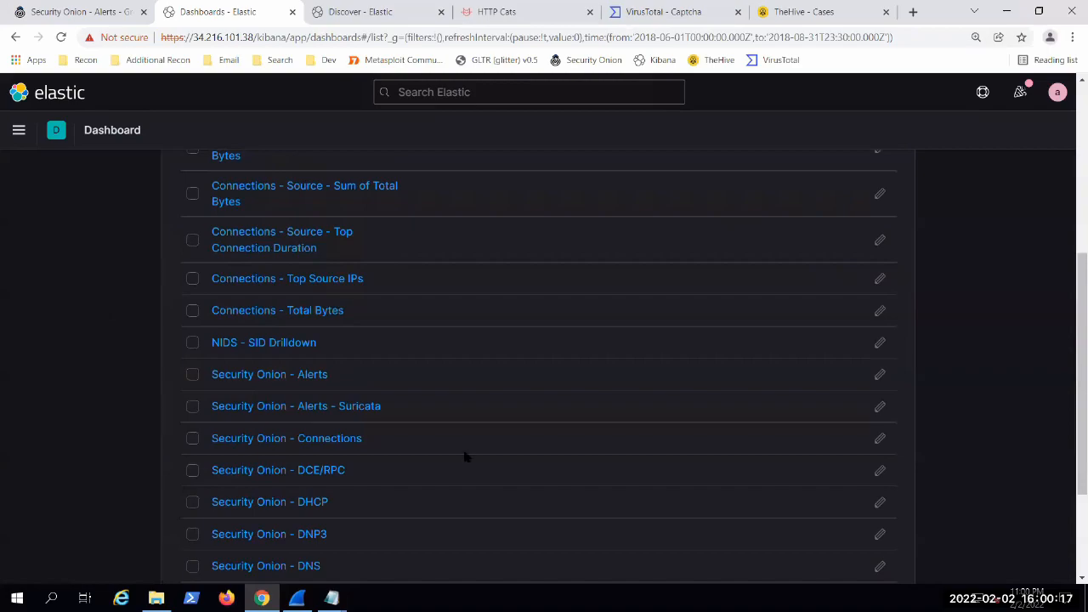
scroll(462, 448, down, 2)
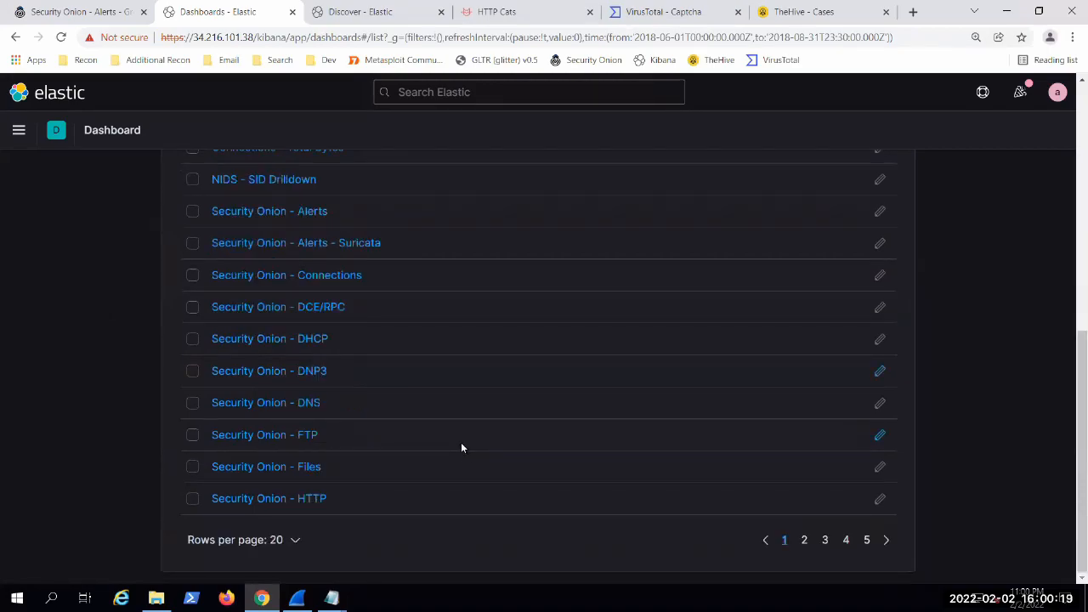
click(328, 251)
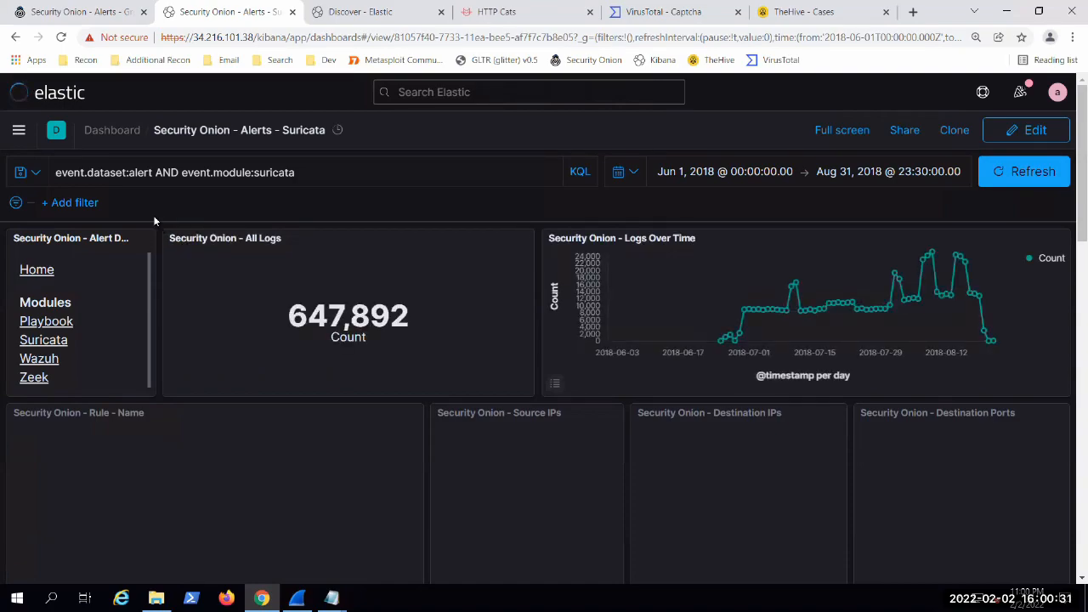
Step: Examine the Suricata dashboard's alert count, timeline and rule tables, and compare them with the Security Onion alerts list
scroll(153, 219, down, 3)
scroll(154, 220, up, 4)
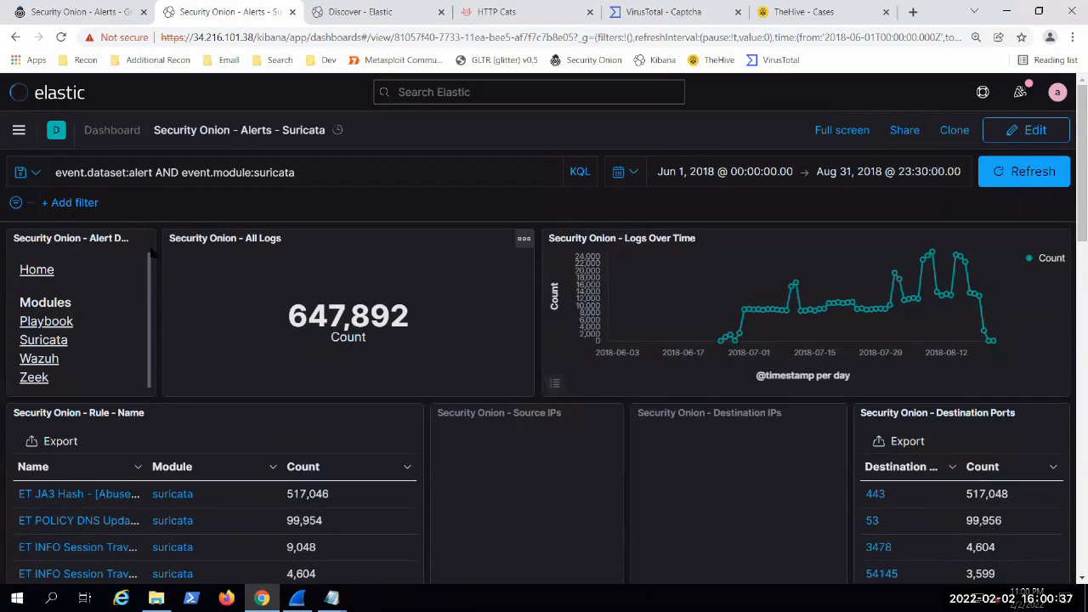
scroll(162, 383, down, 2)
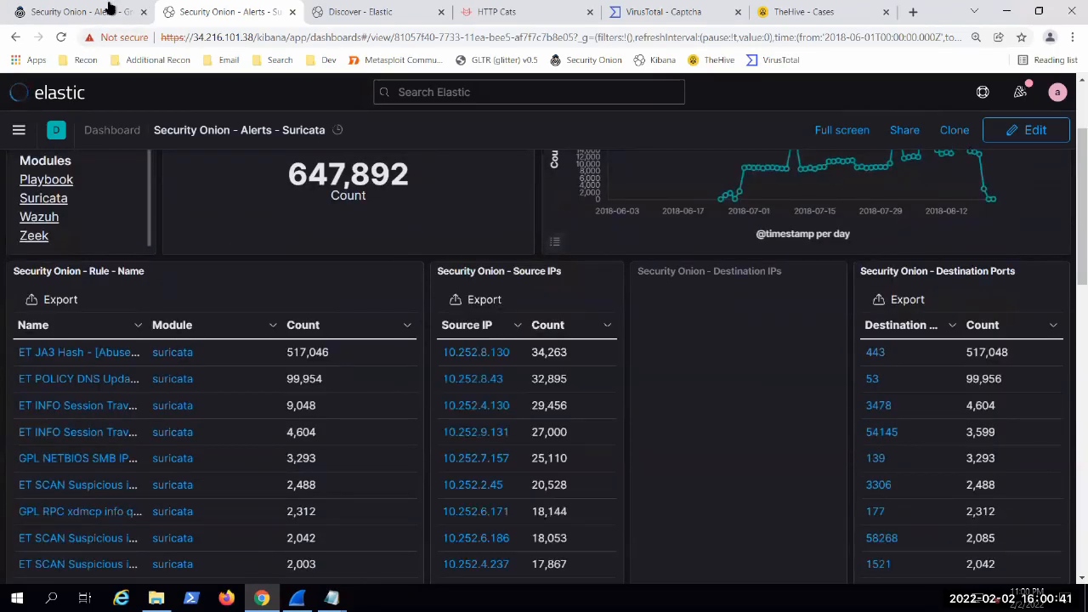
click(80, 11)
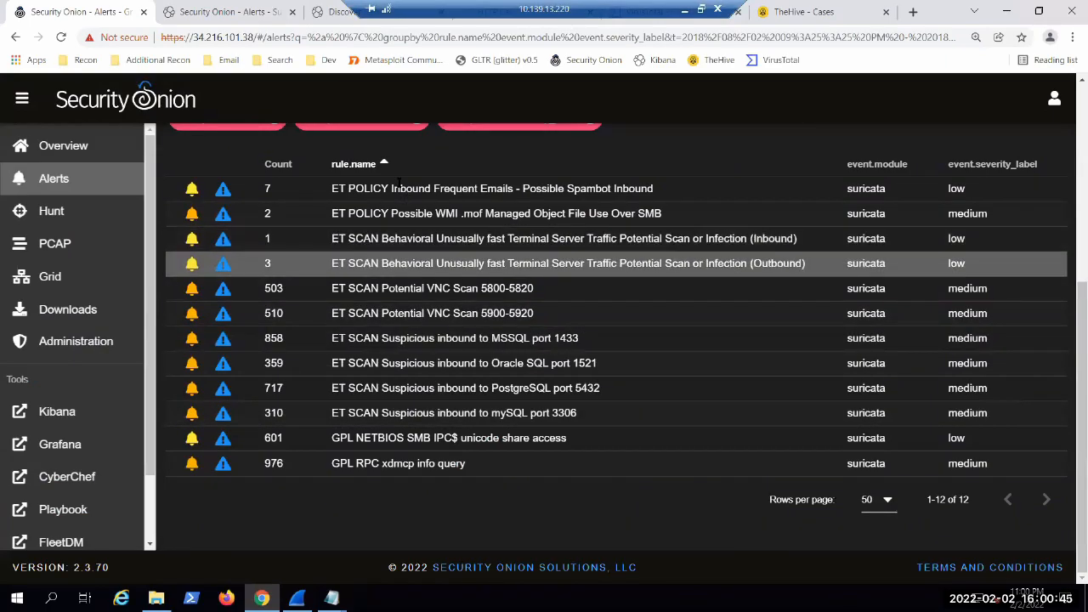
key(ctrl+Tab)
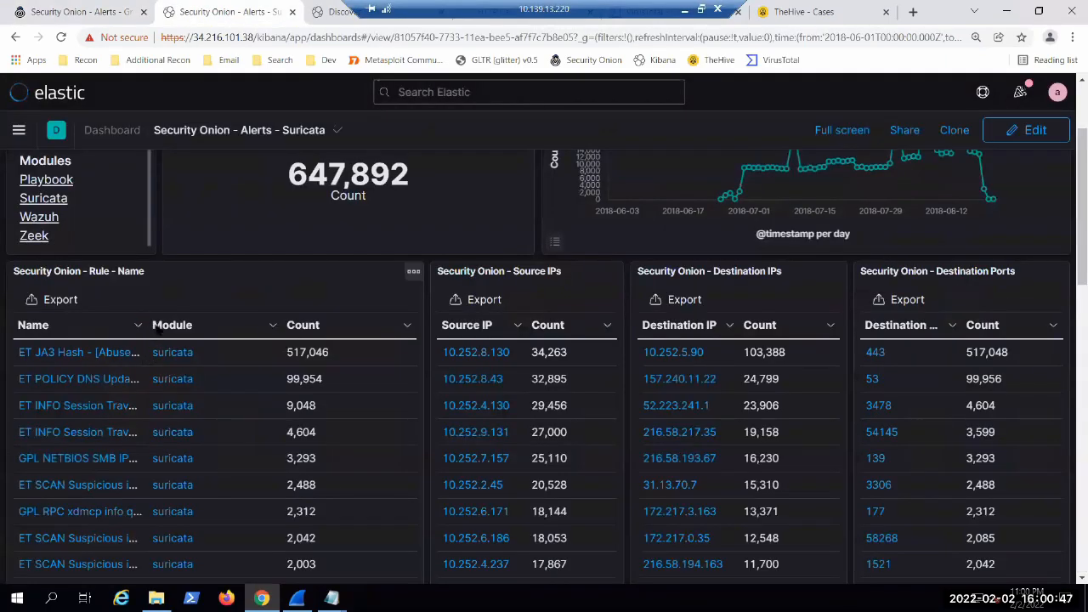
Step: Widen the Name column of the Rule - Name table so that the Suricata rule names are readable
drag(149, 320, 207, 323)
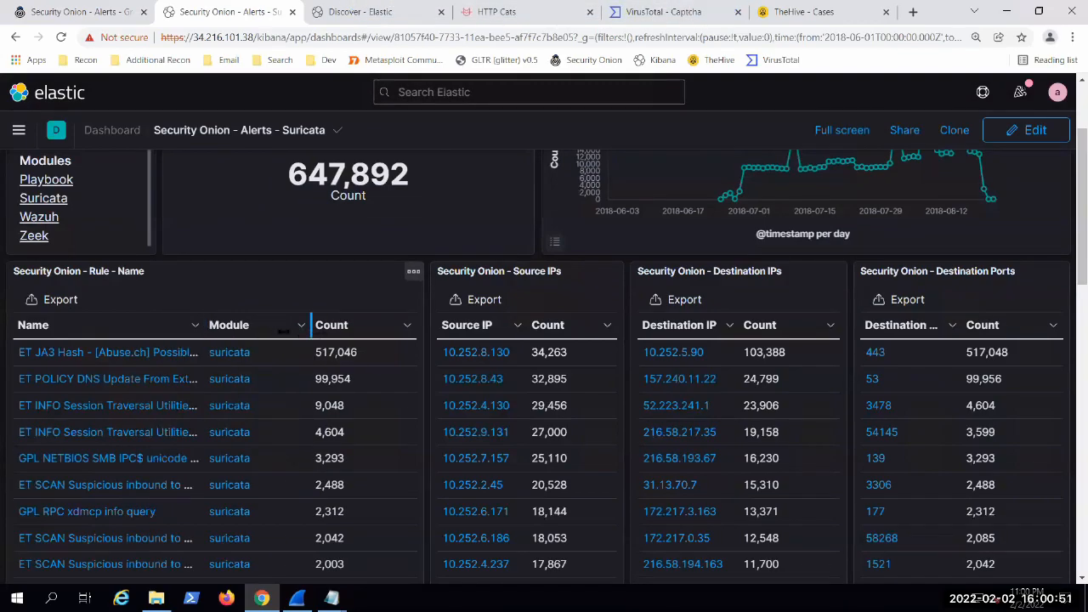
drag(311, 326, 359, 328)
drag(205, 324, 297, 325)
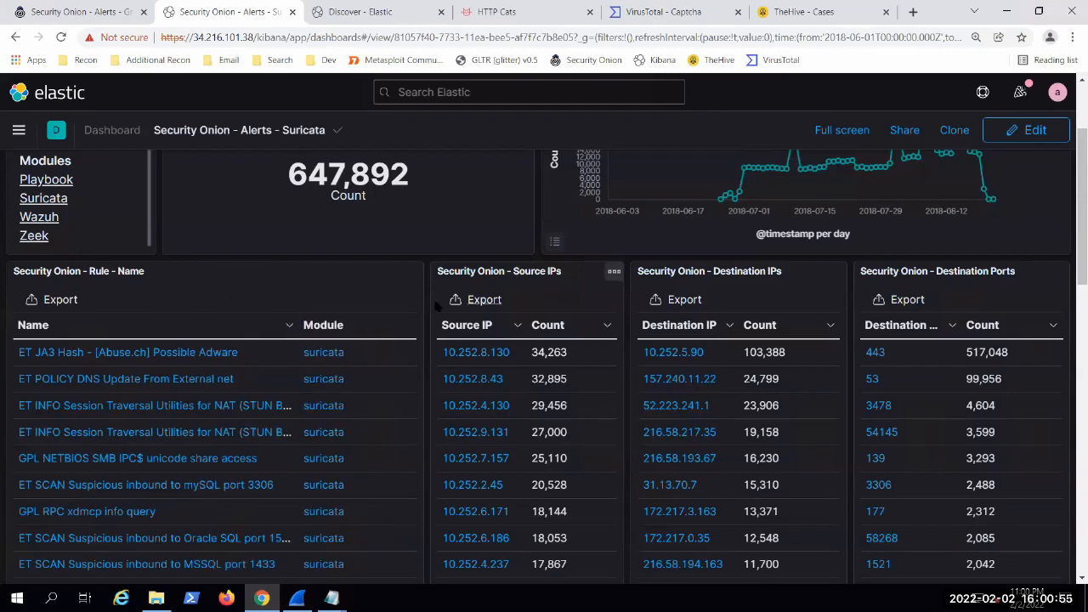
Step: Filter the dashboard for the "ET HUNTING Possible Powershell .ps1 Script Use Over SMB" rule from the second page of rule names
scroll(429, 306, down, 3)
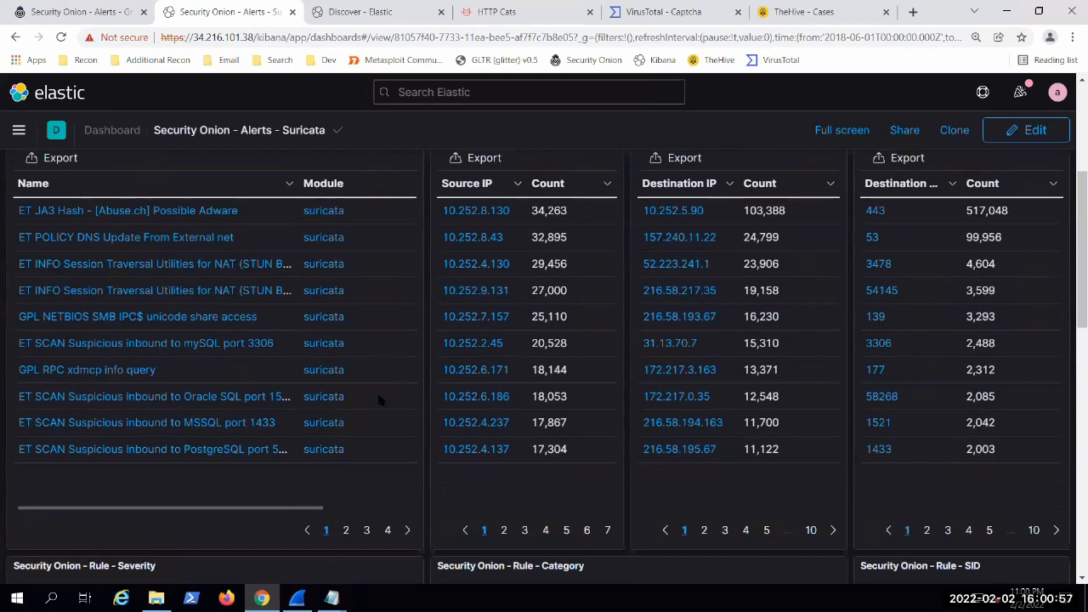
scroll(138, 331, up, 1)
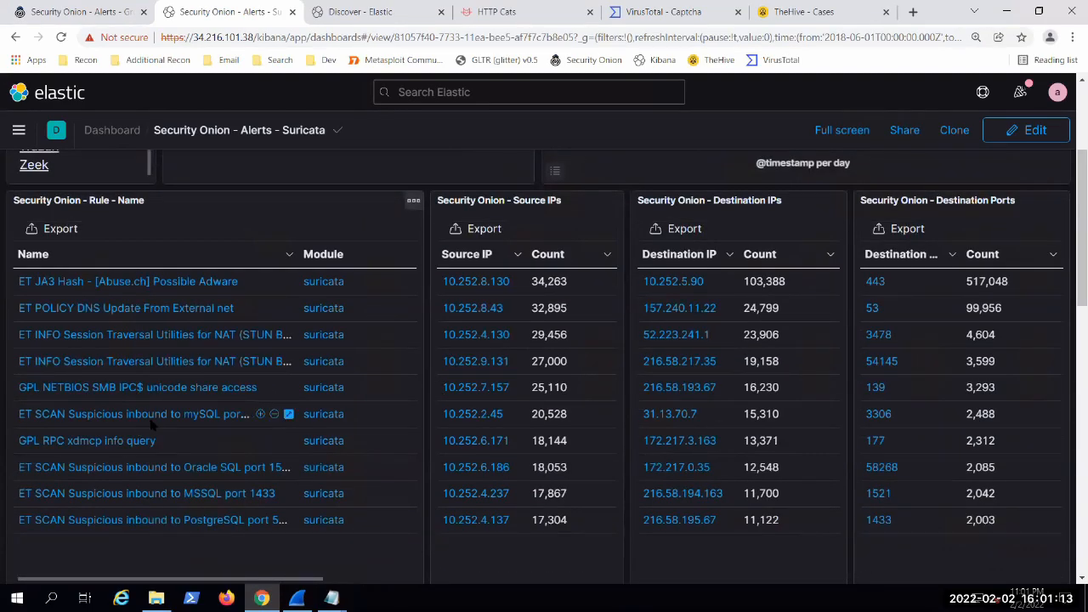
scroll(151, 423, down, 1)
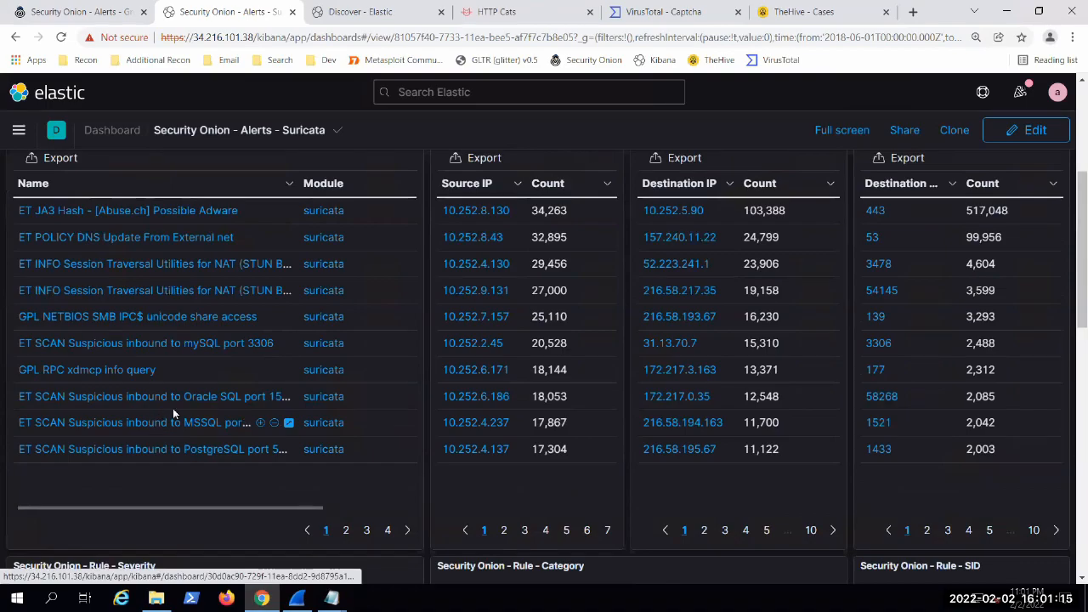
scroll(368, 505, down, 1)
click(346, 458)
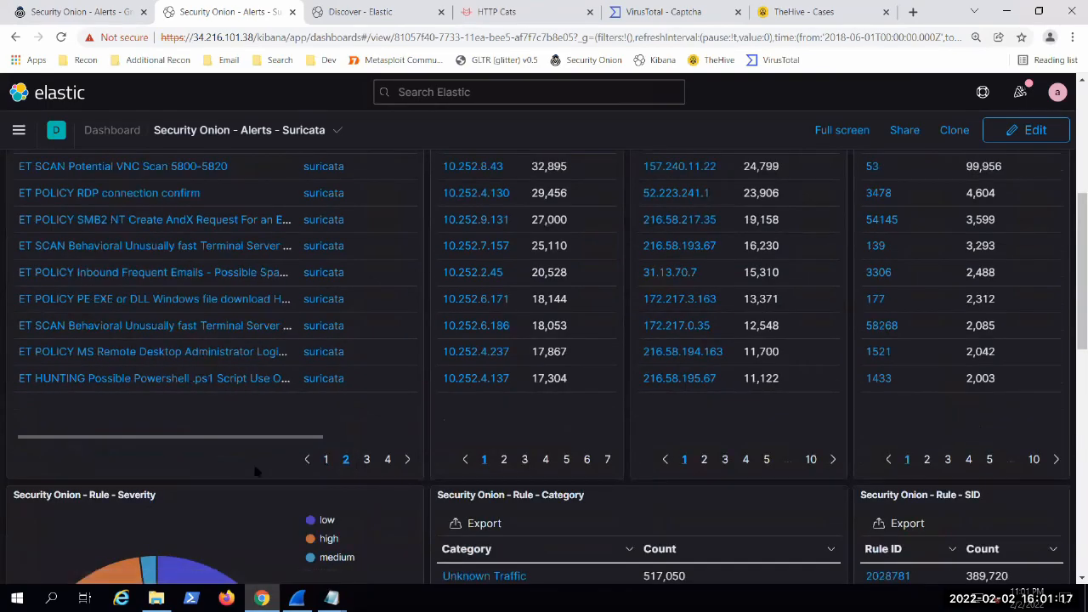
scroll(306, 501, up, 1)
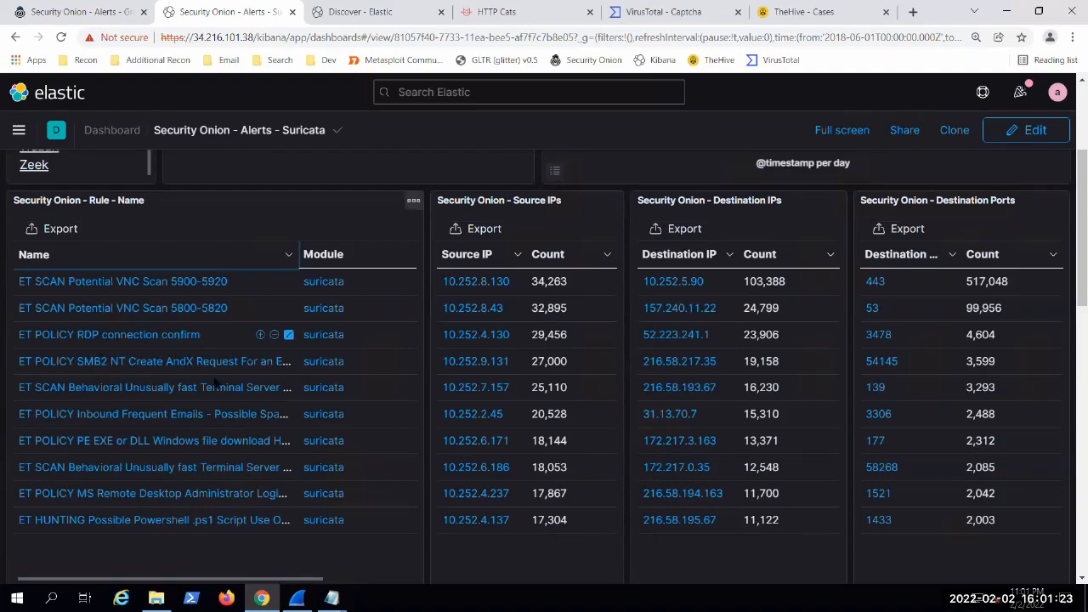
scroll(197, 343, down, 1)
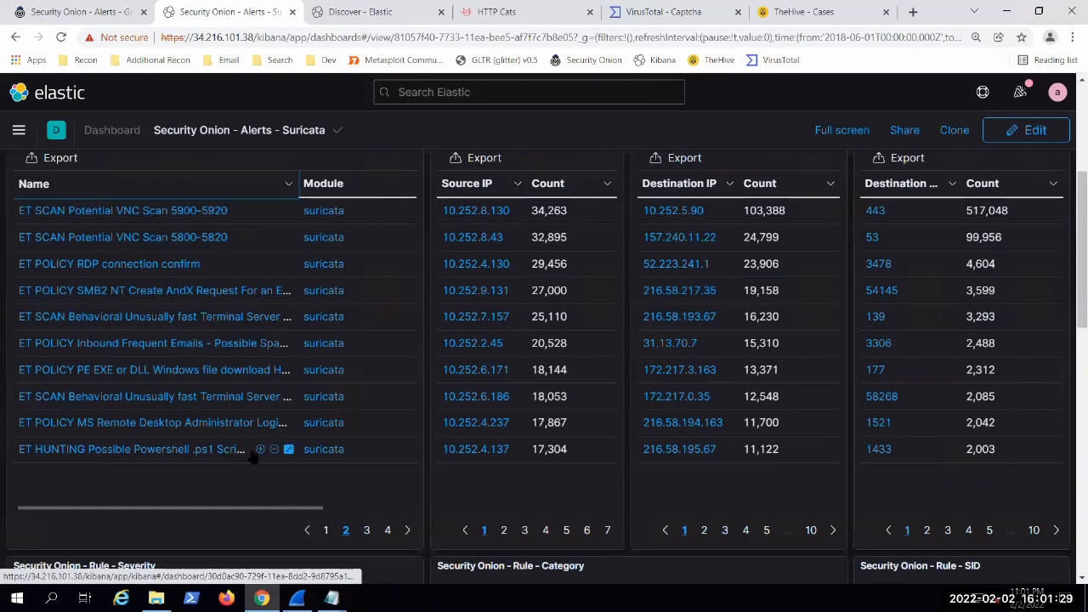
click(261, 450)
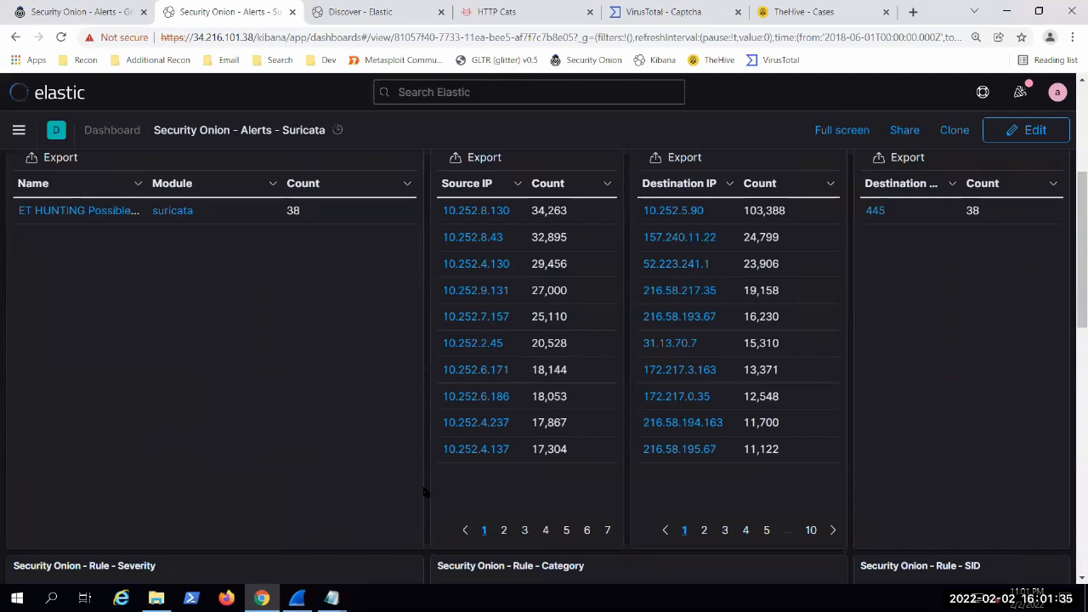
Step: Review the filtered alert's timeline, source and destination IPs, ports, severity and category, checking back against the Security Onion alerts list
scroll(185, 441, up, 4)
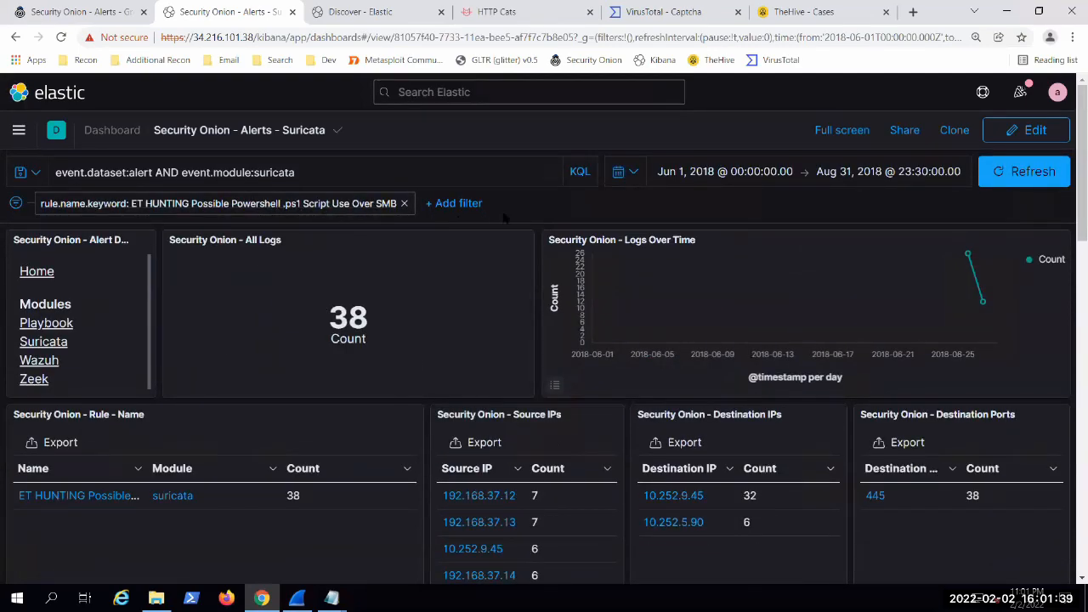
scroll(547, 209, down, 2)
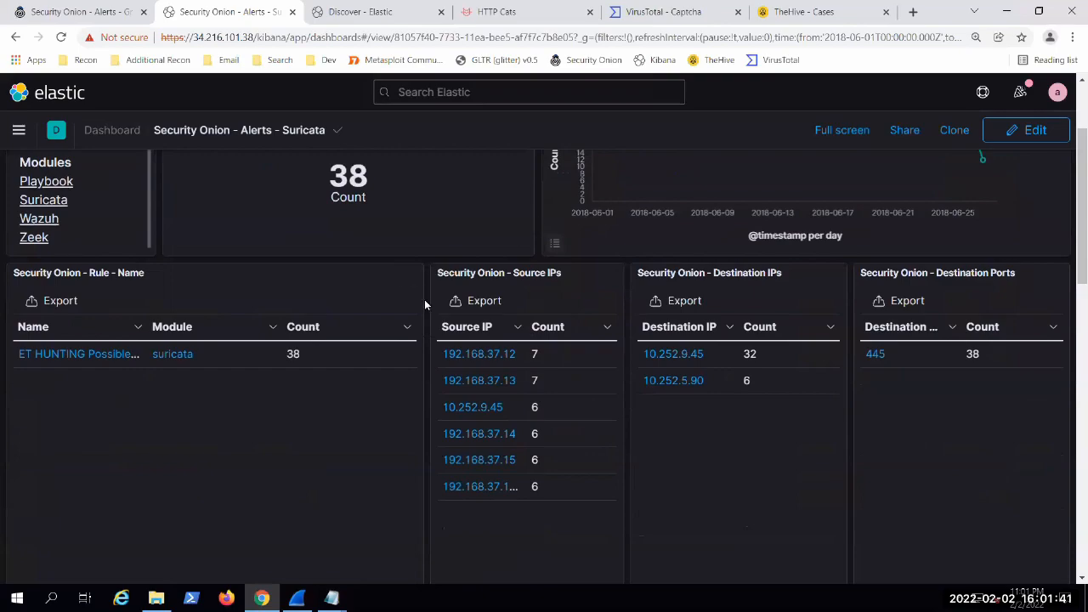
scroll(424, 299, down, 2)
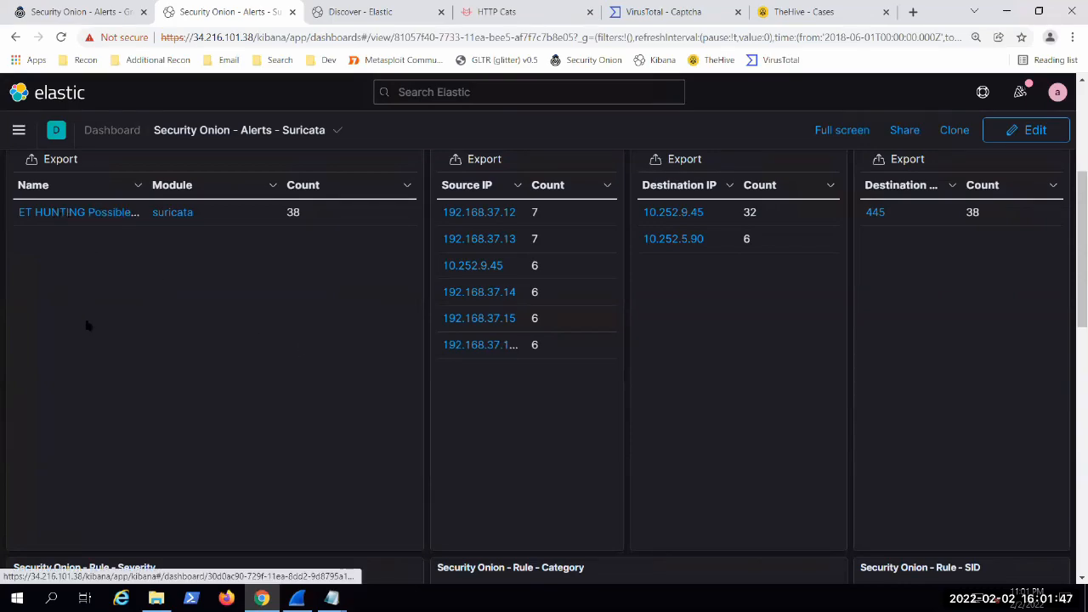
scroll(85, 323, up, 1)
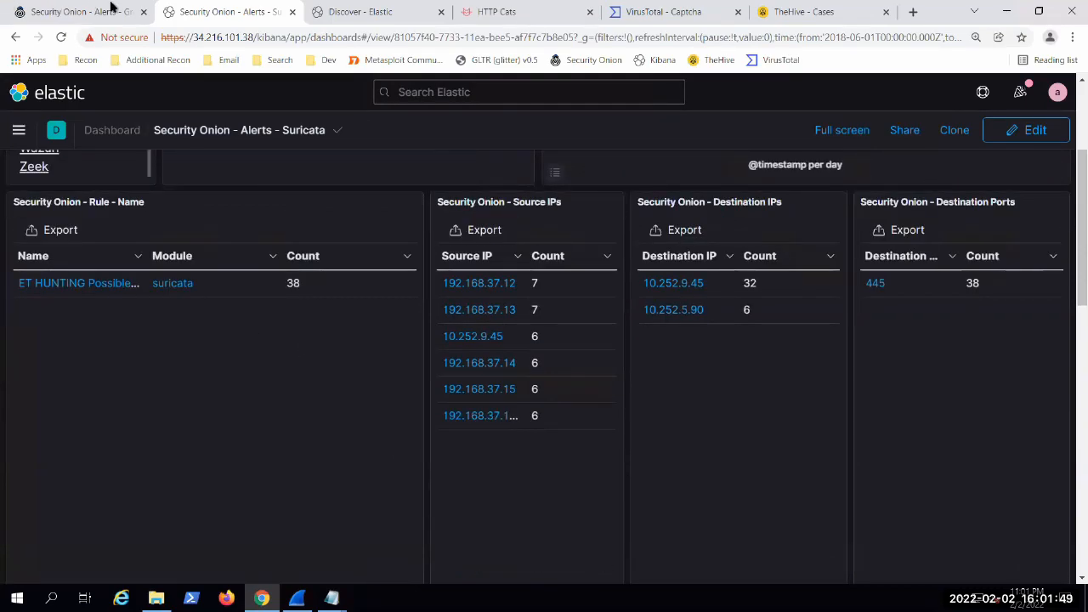
click(77, 11)
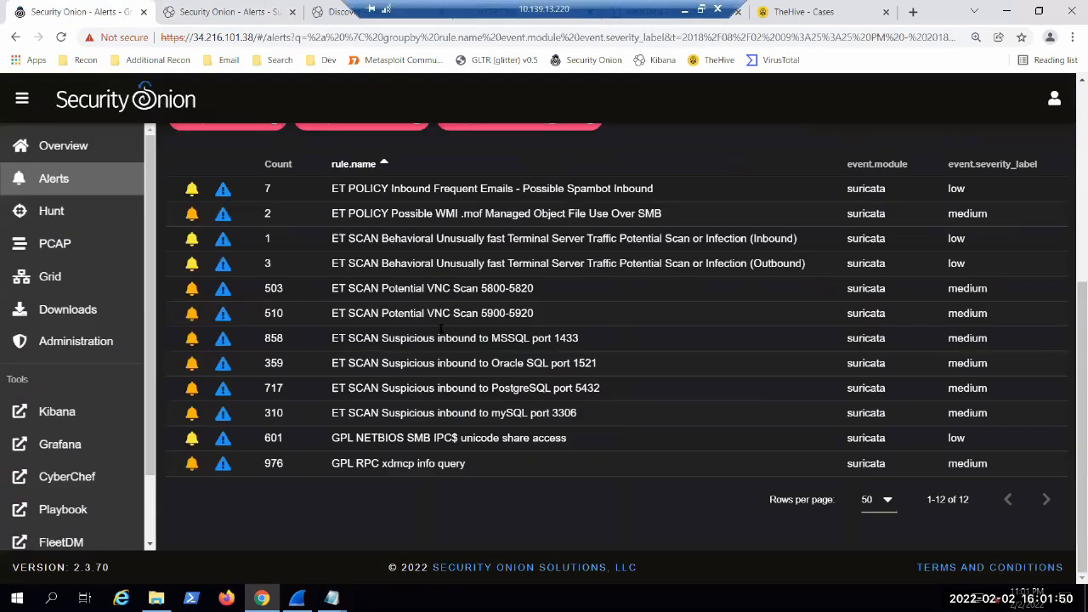
click(232, 12)
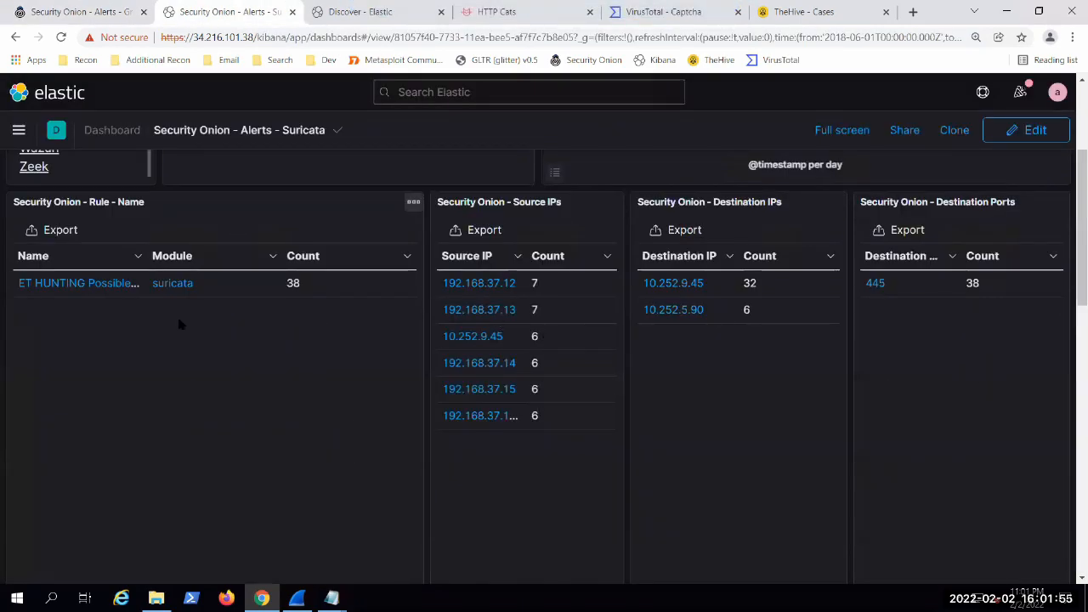
scroll(368, 306, down, 4)
scroll(380, 226, down, 2)
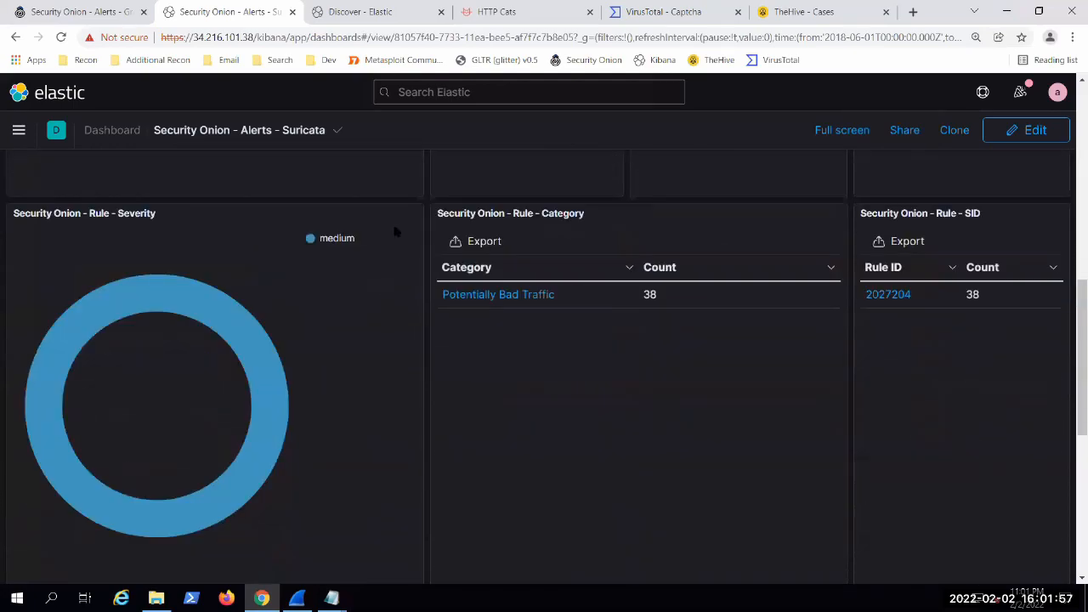
scroll(416, 442, up, 1)
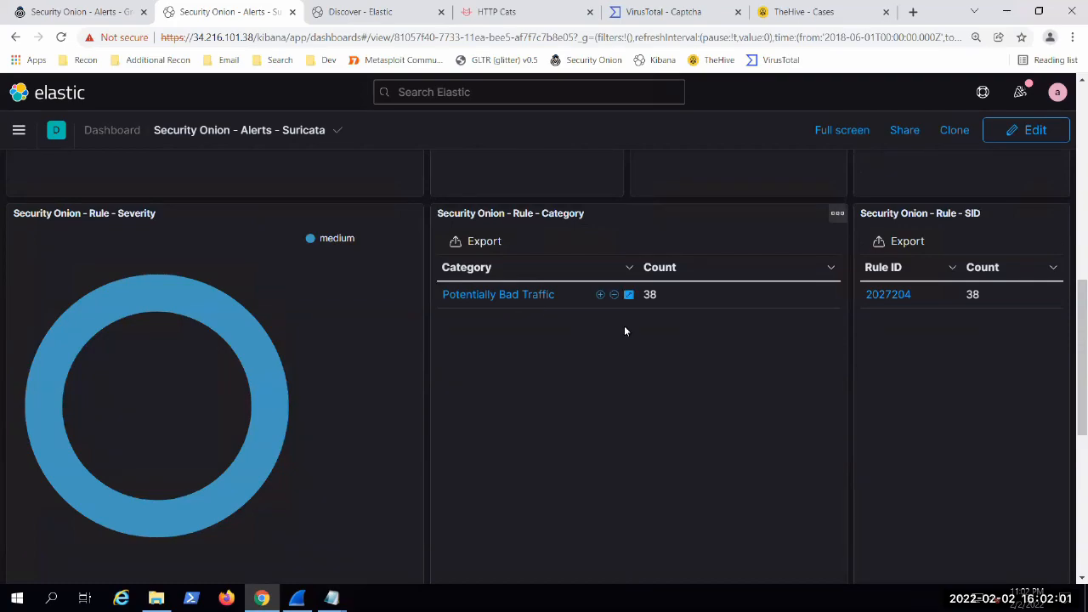
Step: Expand the Jun 27, 2018 @ 15:35:58.122 log entry, pivot from its _id to the packet capture, and download the PCAP for Wireshark
scroll(517, 316, down, 5)
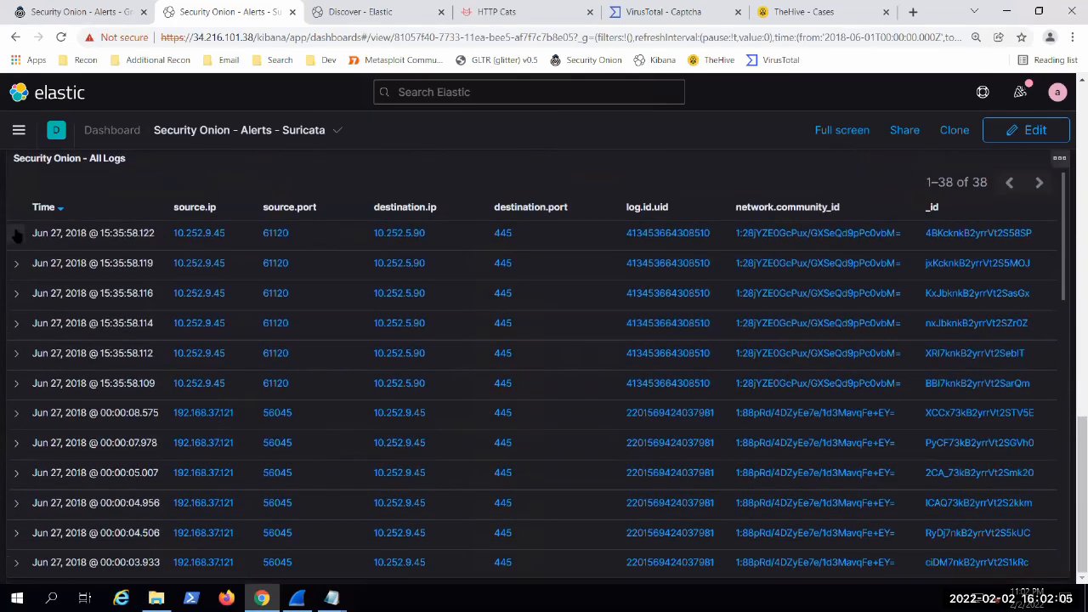
click(16, 234)
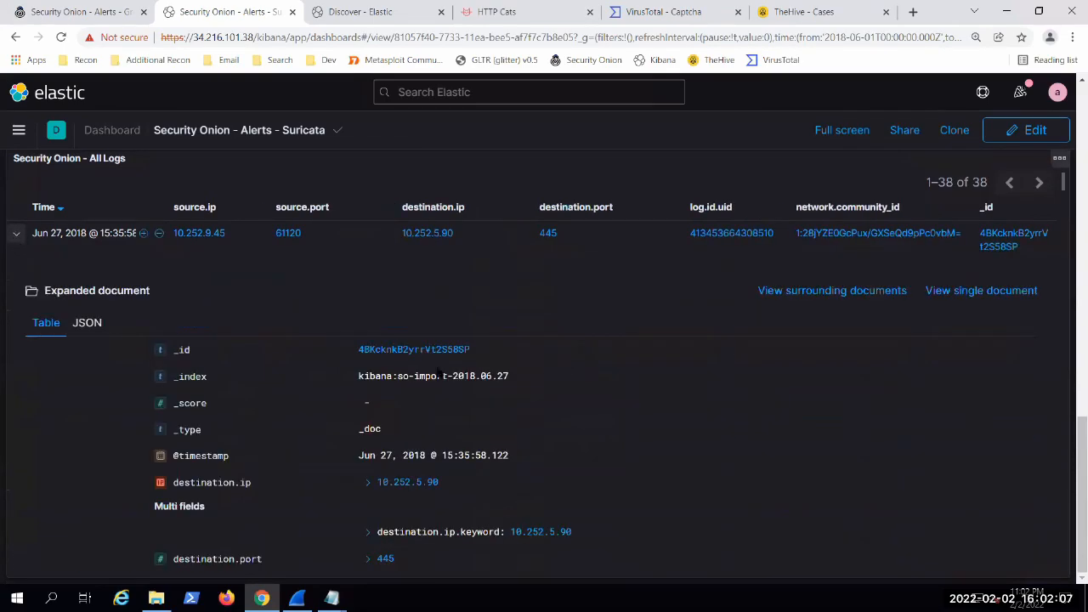
click(405, 357)
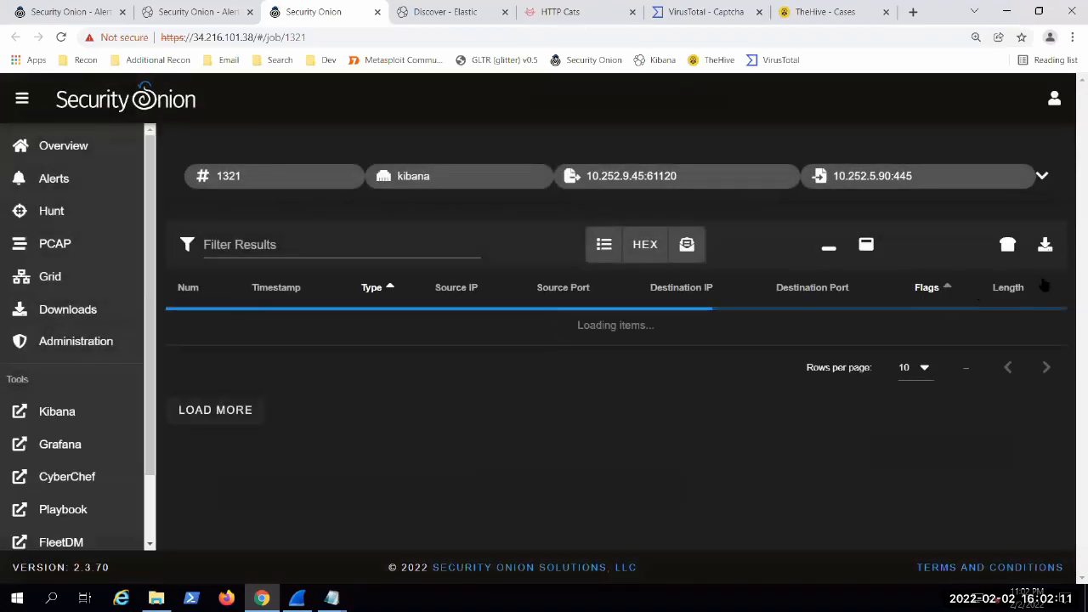
click(1047, 245)
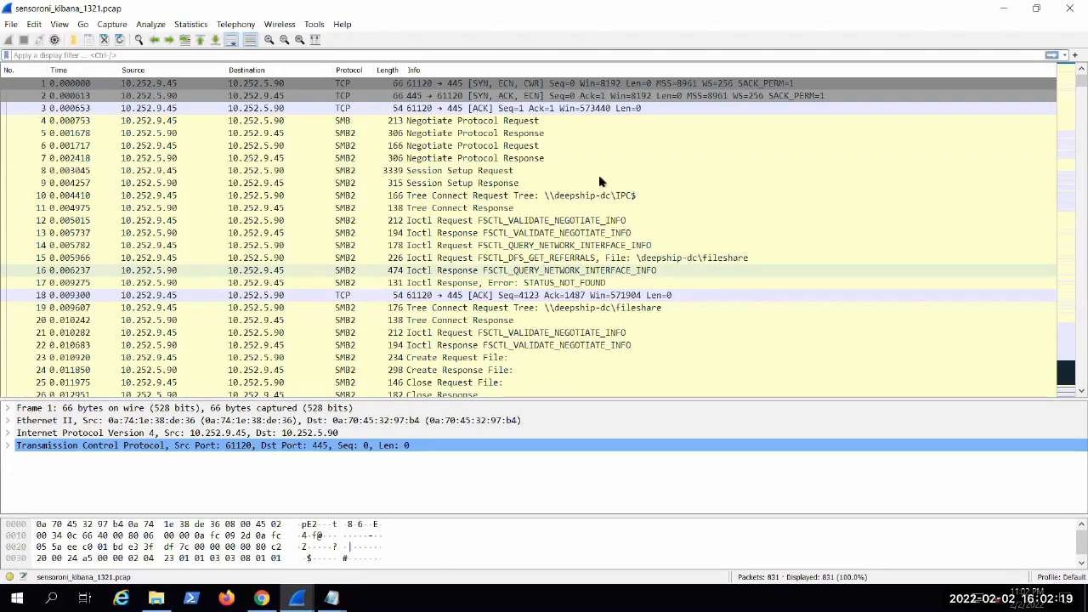
Step: Minimize Wireshark, return to the Suricata alerts dashboard in Kibana, and collapse the expanded log entry
click(1002, 10)
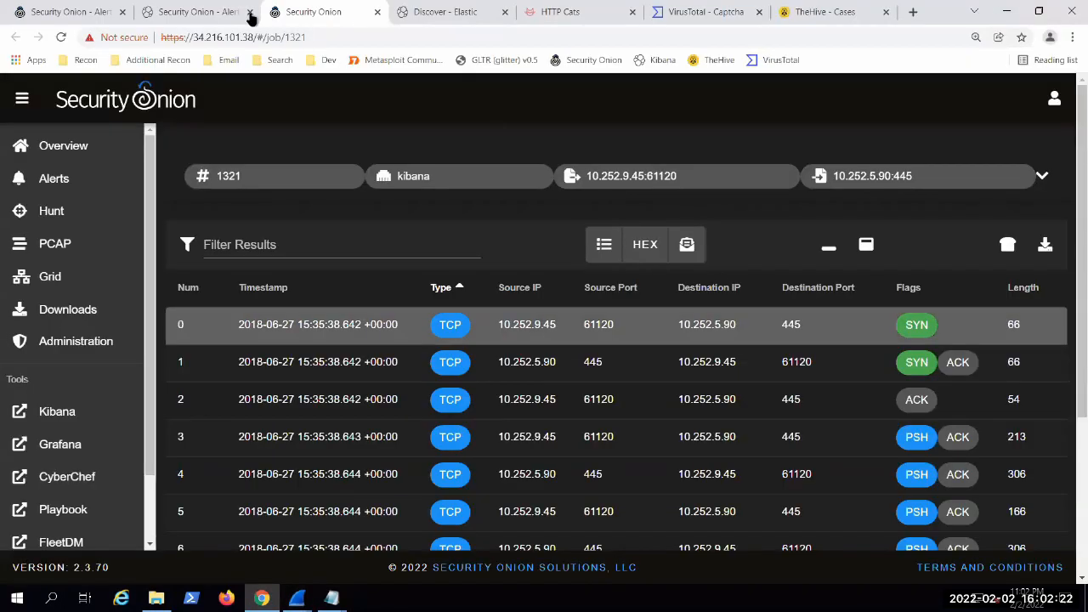
click(197, 12)
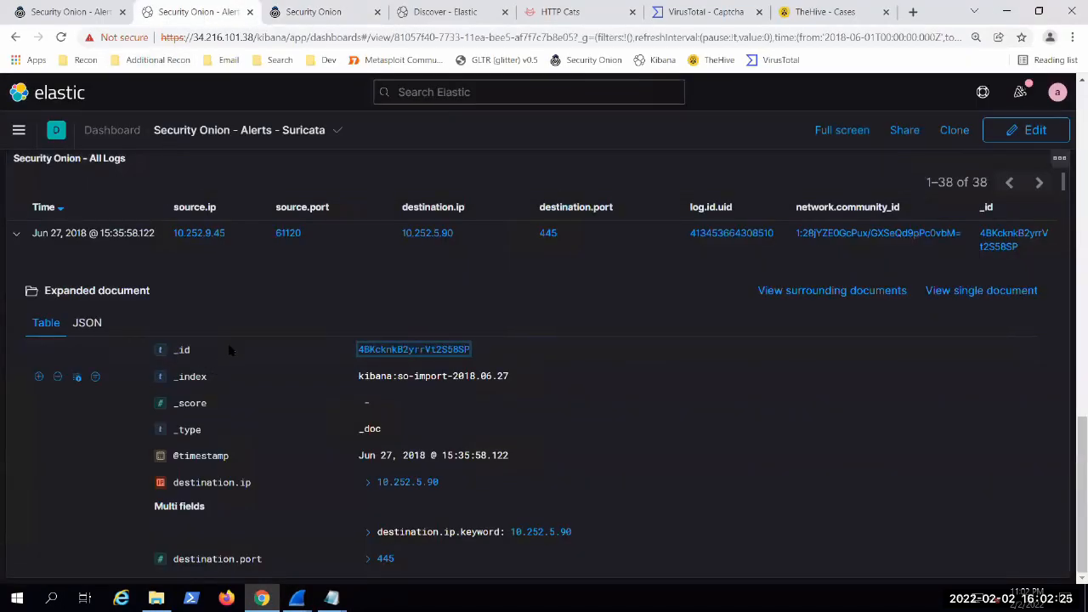
scroll(51, 384, up, 5)
scroll(51, 384, down, 3)
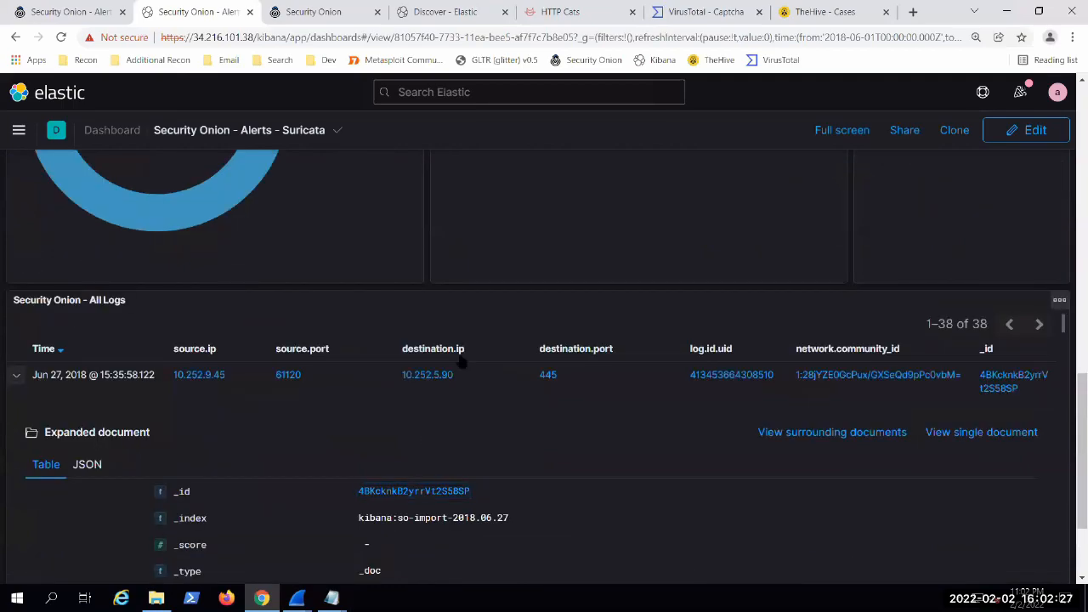
click(16, 375)
scroll(431, 411, up, 10)
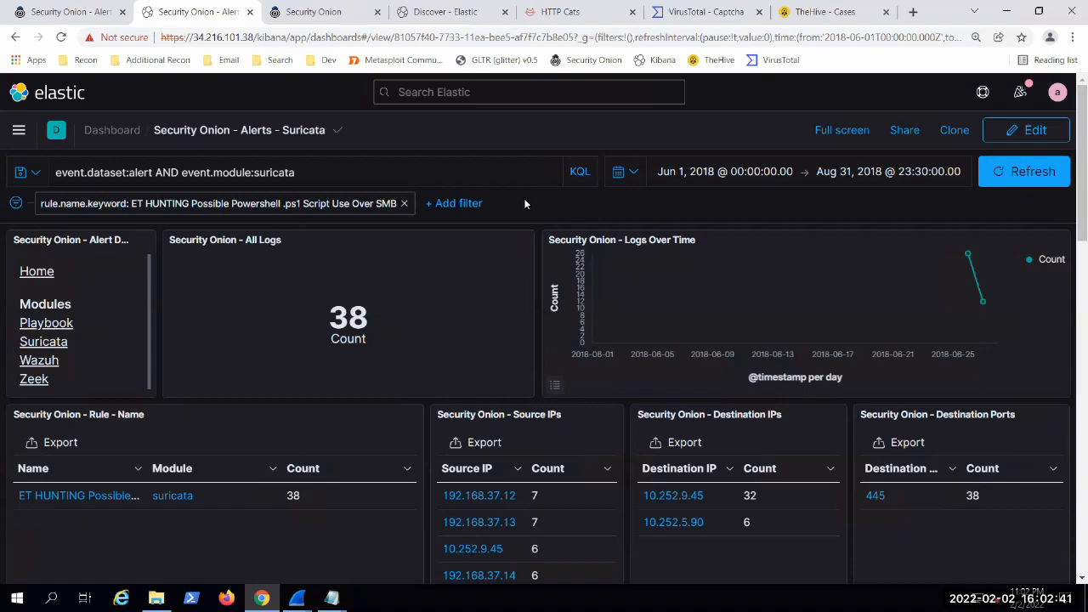
Step: Review the PowerShell-over-SMB alert's source and destination IPs, ports, category and individual log entries on the filtered dashboard
scroll(502, 269, down, 2)
scroll(543, 306, down, 2)
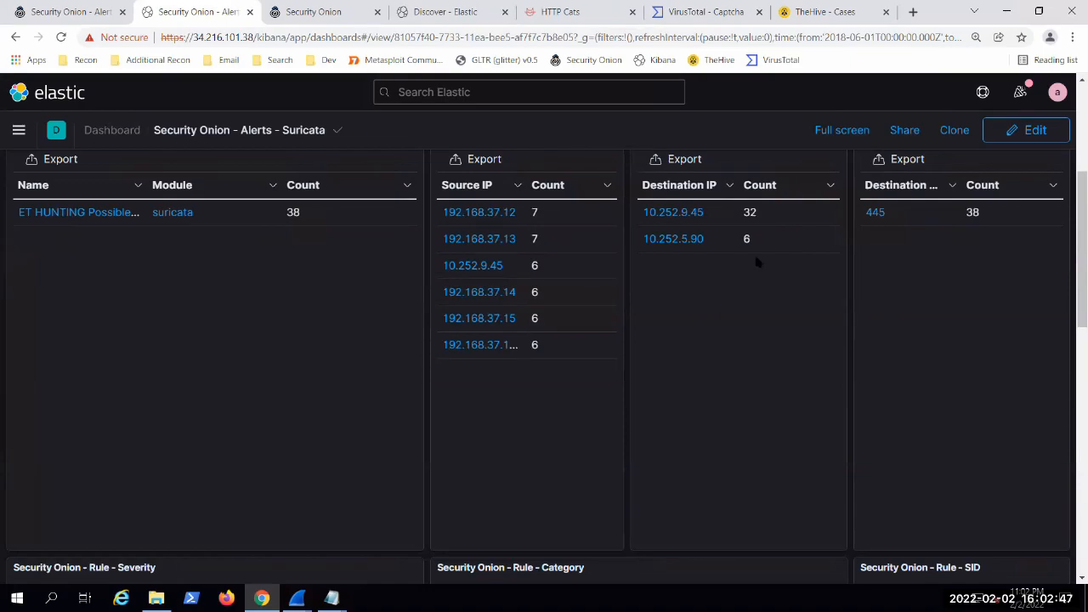
scroll(757, 263, down, 7)
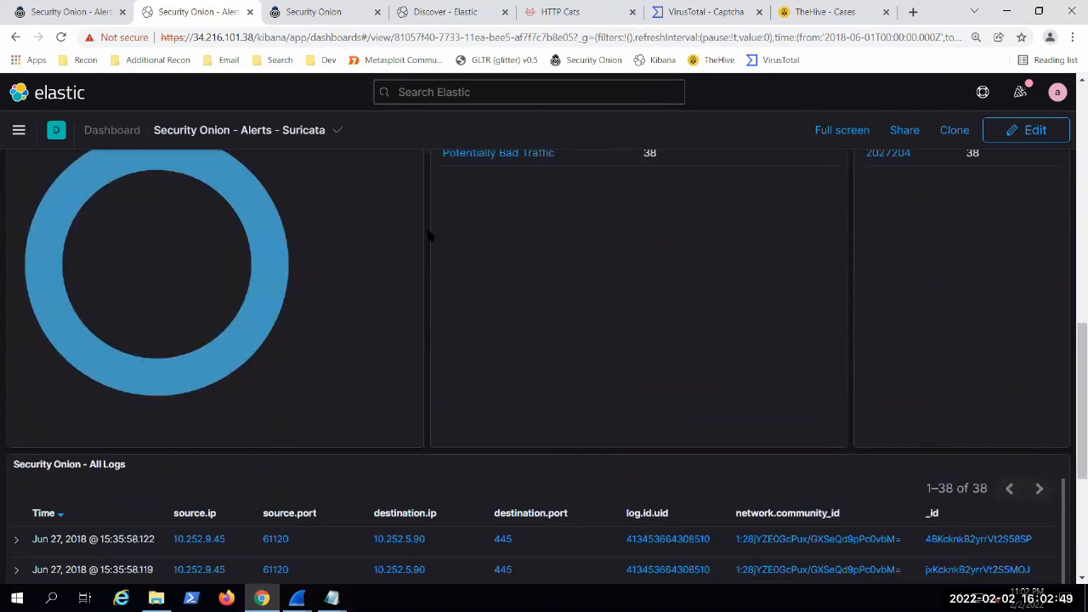
scroll(416, 212, down, 4)
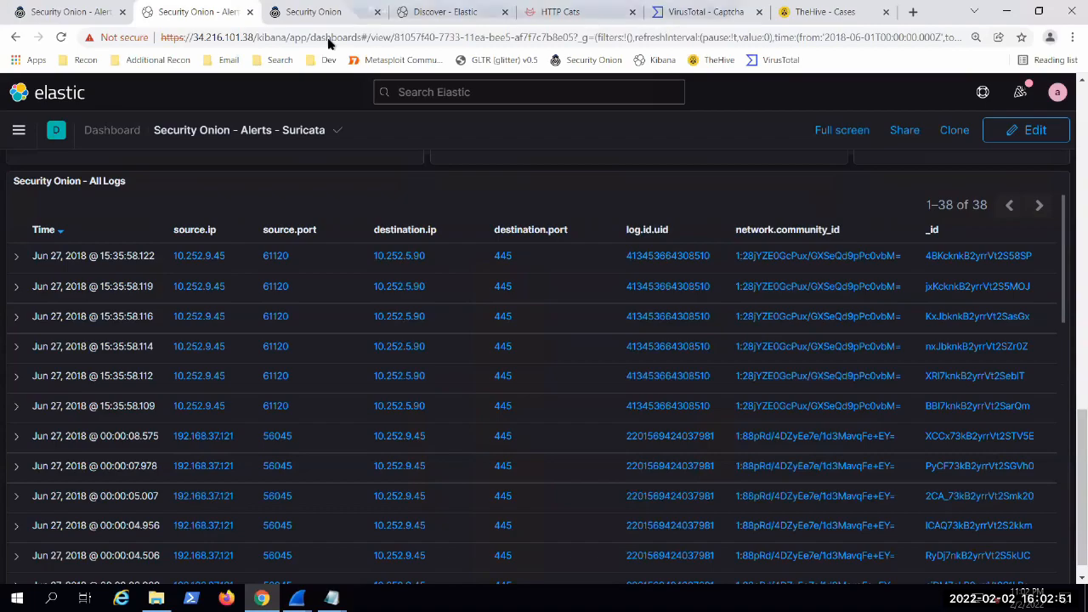
Step: Switch to Wireshark with sensoroni_kibana_1321.pcap and follow the TCP stream of packet 5, the Negotiate Protocol Response
click(310, 12)
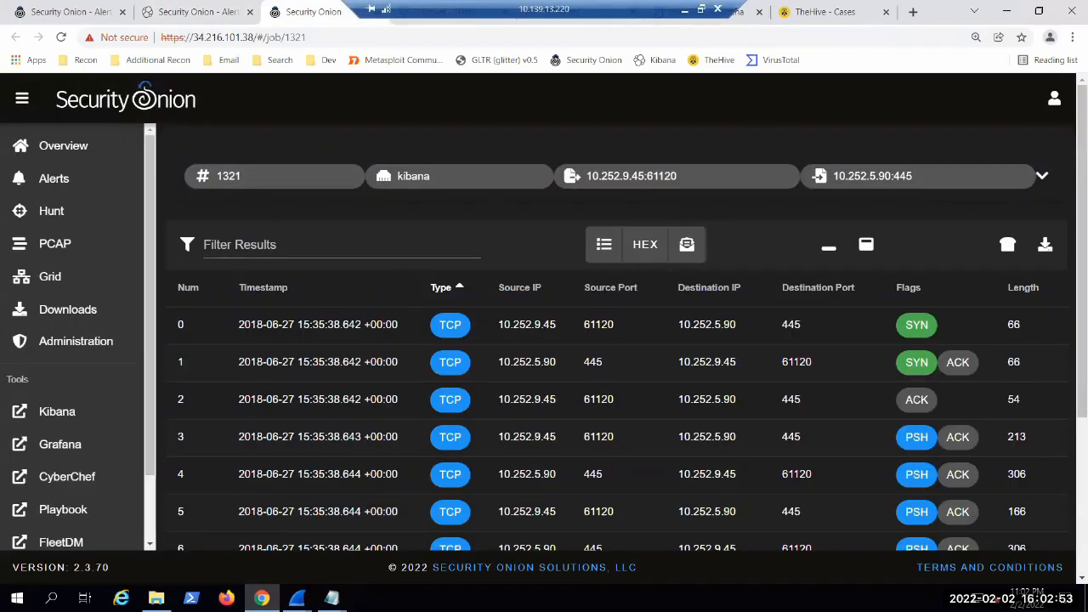
mouse_move(296, 597)
click(348, 548)
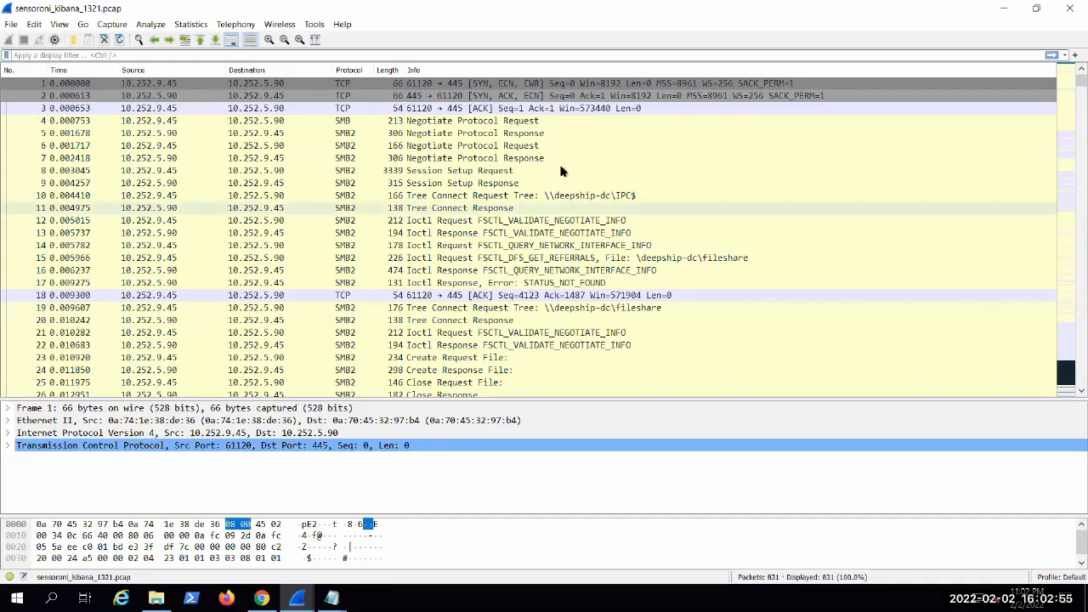
scroll(595, 221, down, 4)
scroll(481, 243, up, 4)
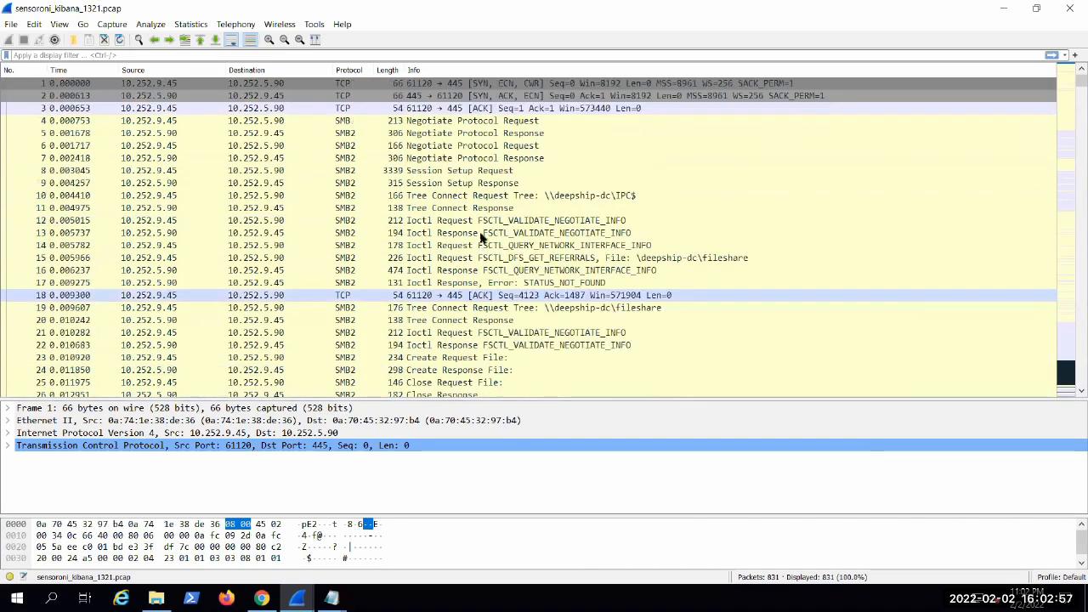
right_click(465, 133)
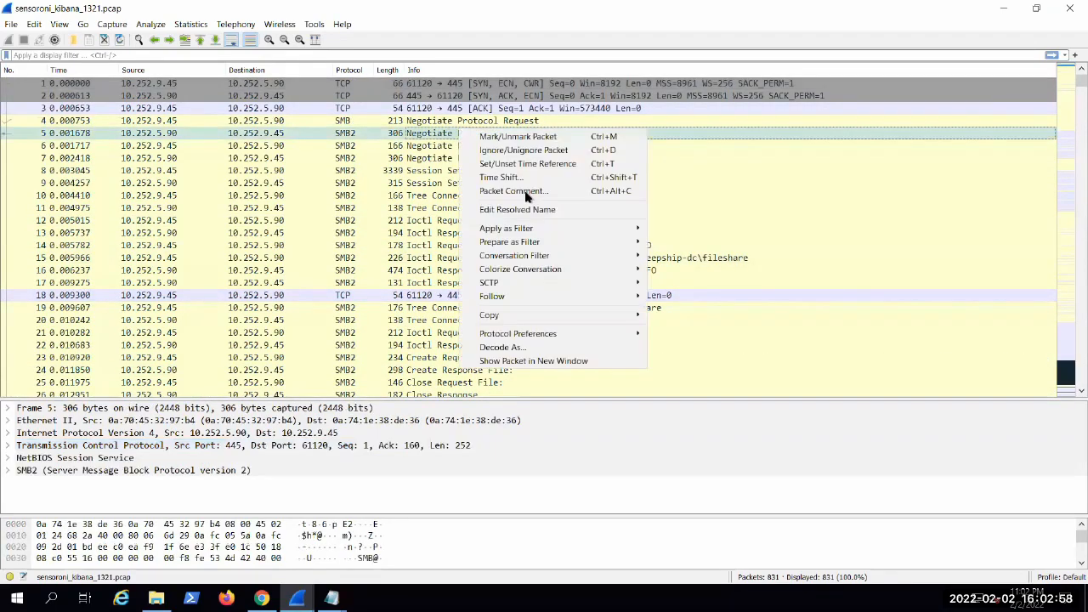
click(653, 296)
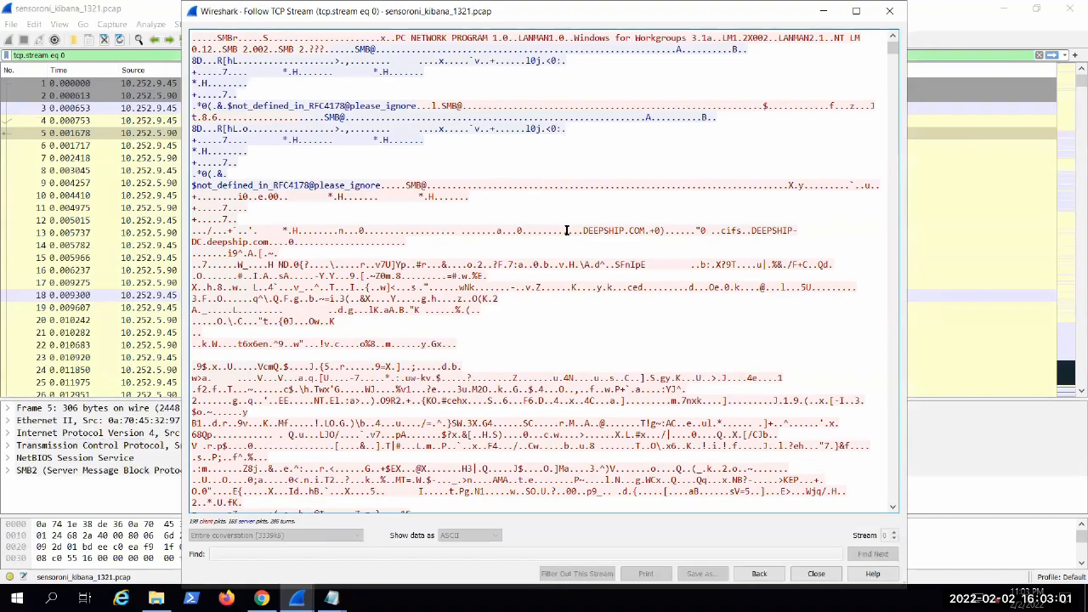
Step: Examine the TCP stream for the transferred PowerShell scheduled-task scripts, highlight the New-ScheduledTaskAction code, and close the stream window
scroll(568, 237, down, 20)
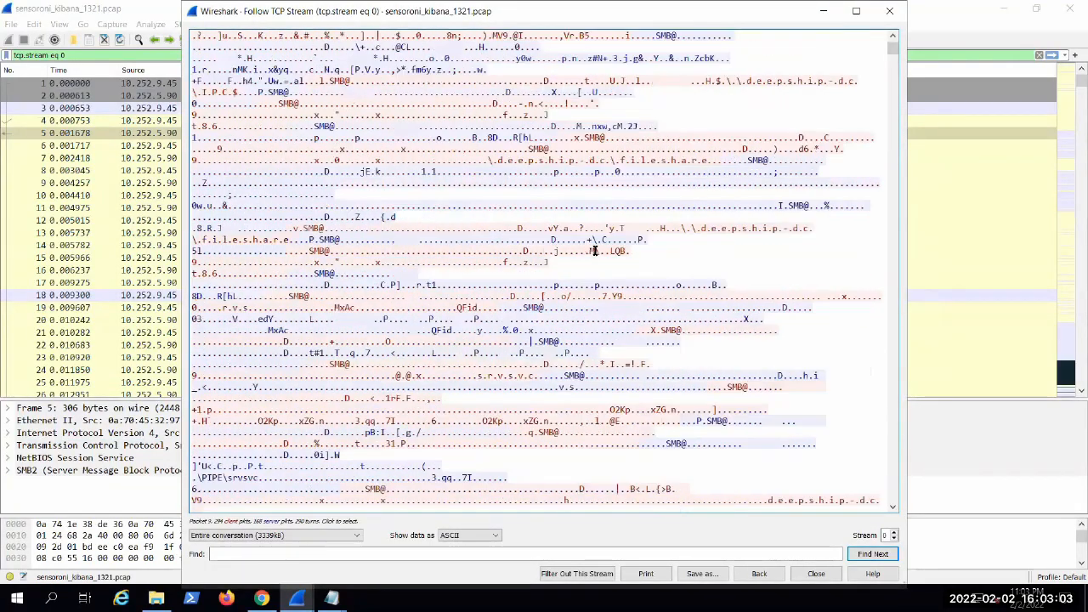
scroll(595, 250, down, 20)
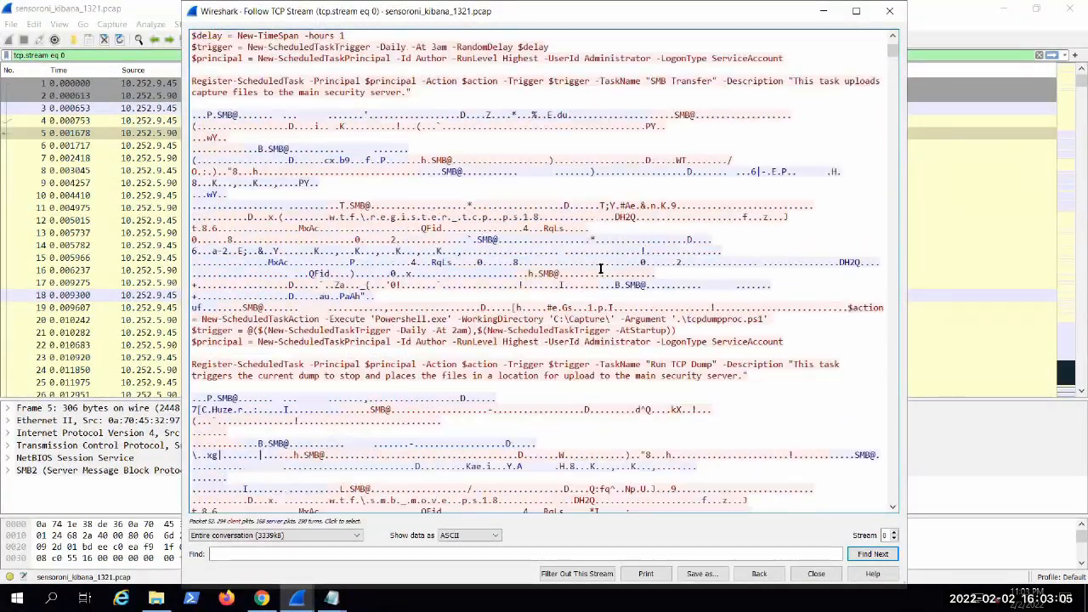
drag(248, 192, 477, 203)
drag(520, 149, 650, 137)
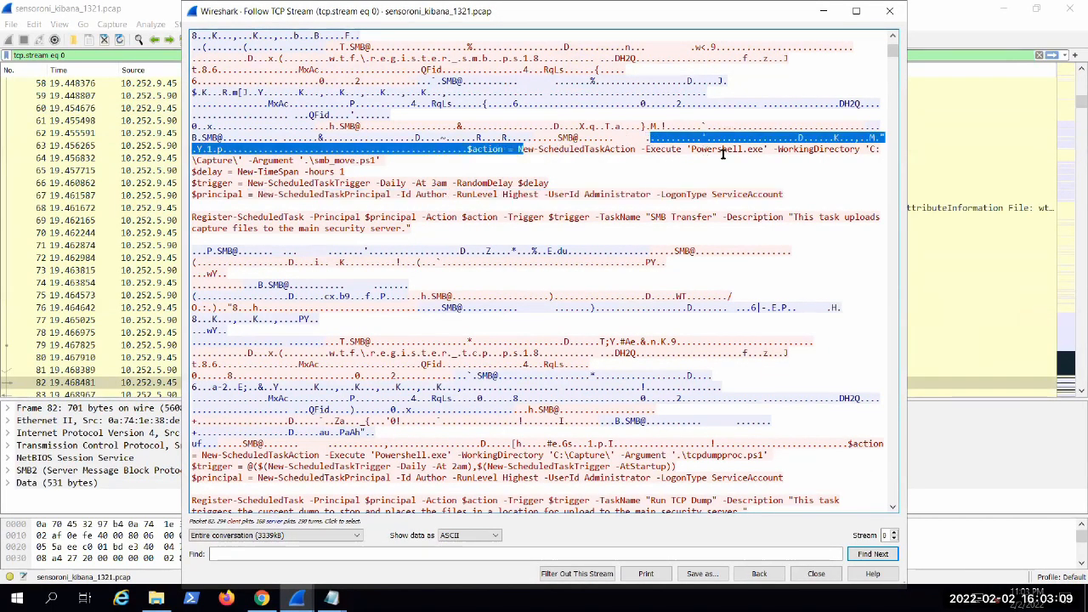
click(741, 159)
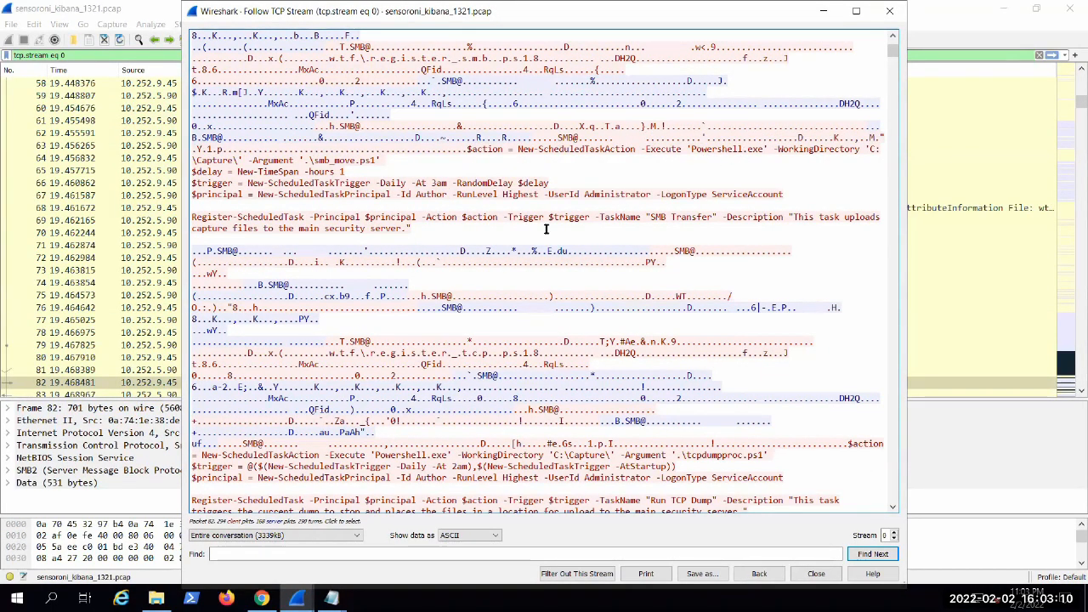
click(814, 574)
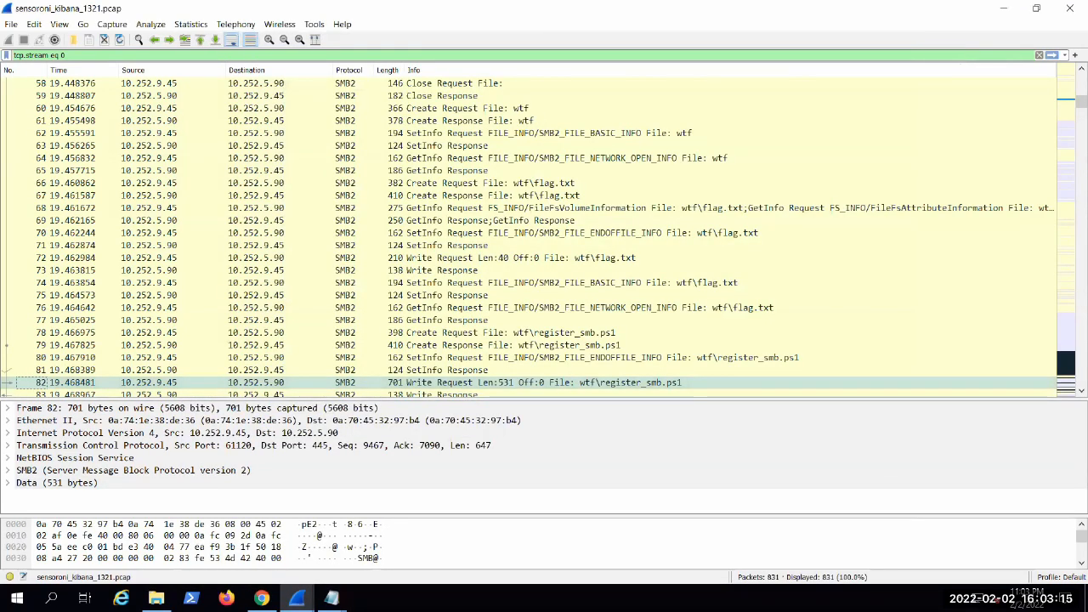
Step: Return to the Security Onion alerts list and drill down into "ET SCAN Behavioral Unusually fast Terminal Server Traffic Potential Scan or Infection (Inbound)"
click(261, 598)
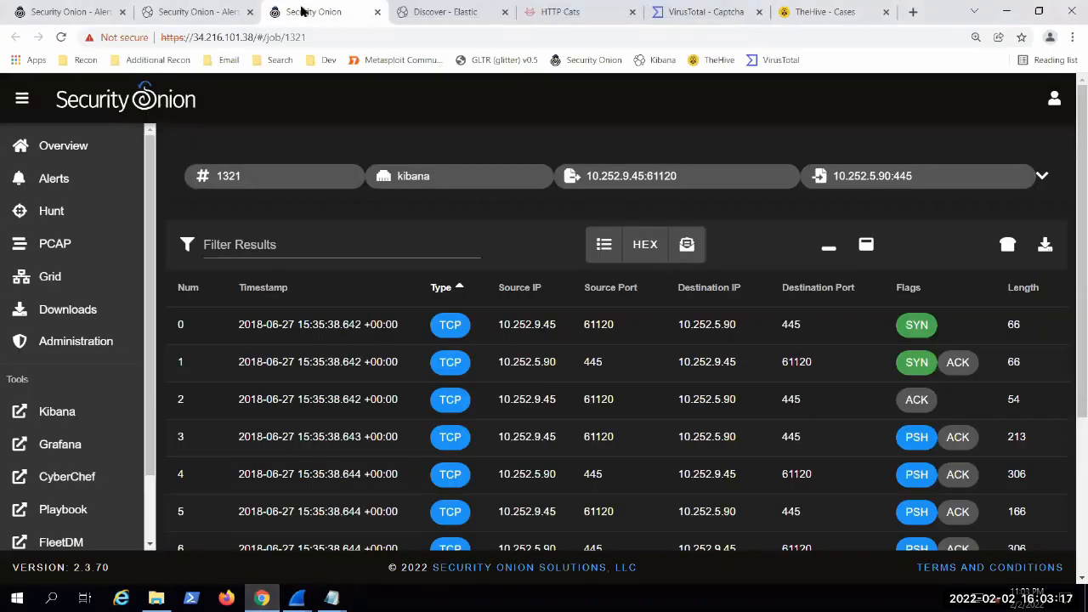
key(ctrl+shift+Tab)
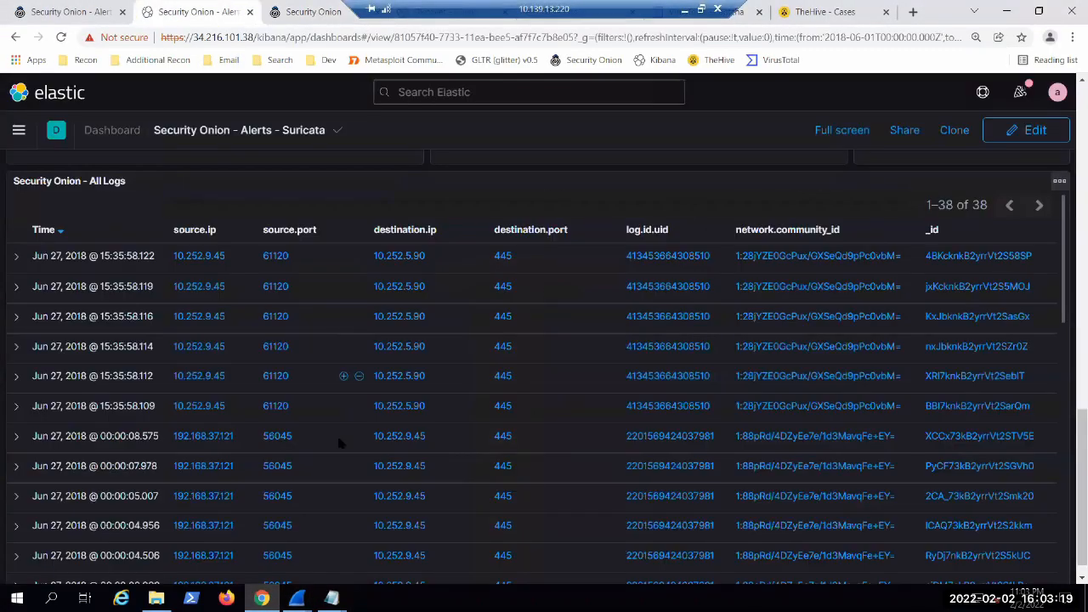
scroll(362, 435, up, 10)
scroll(380, 520, up, 3)
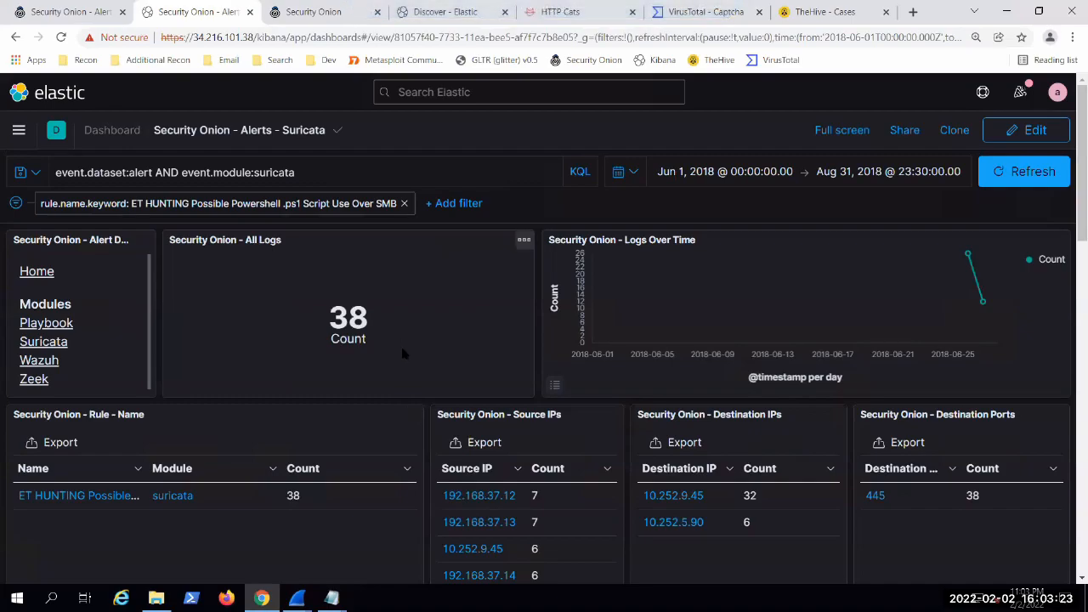
click(65, 12)
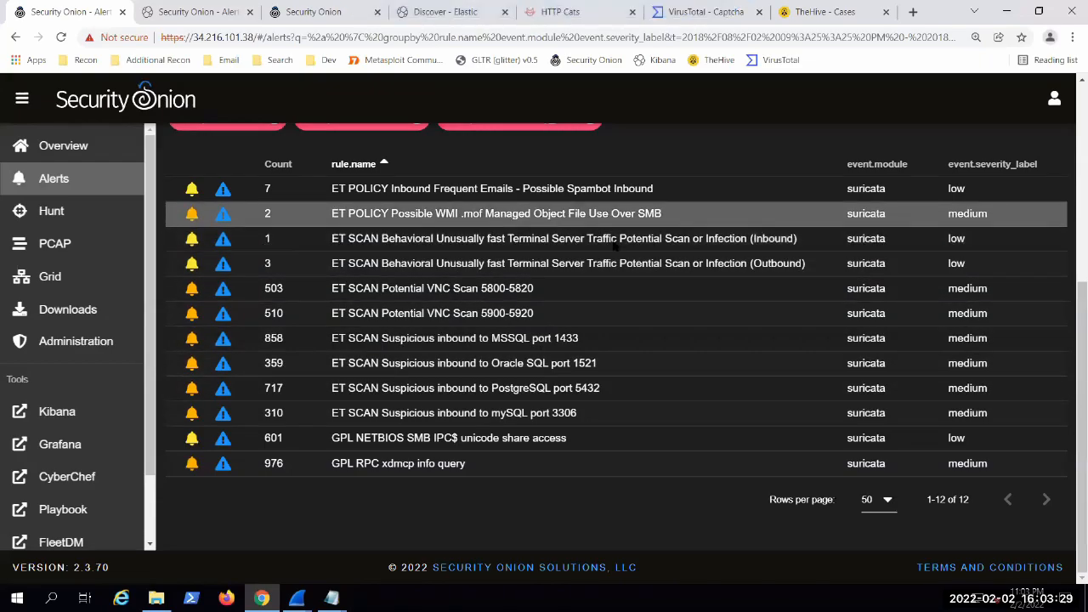
click(556, 236)
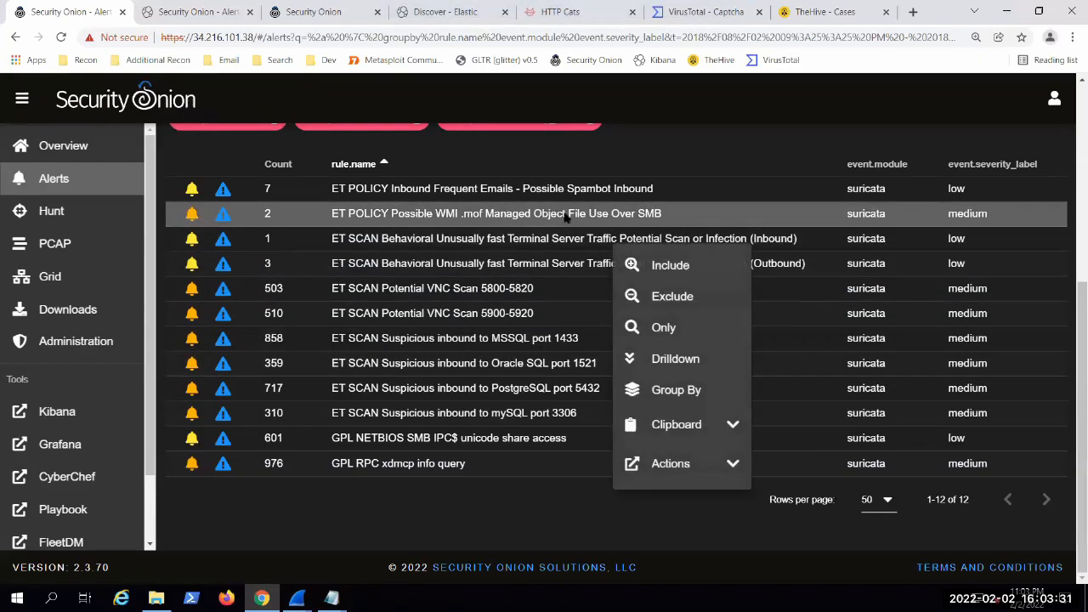
click(665, 366)
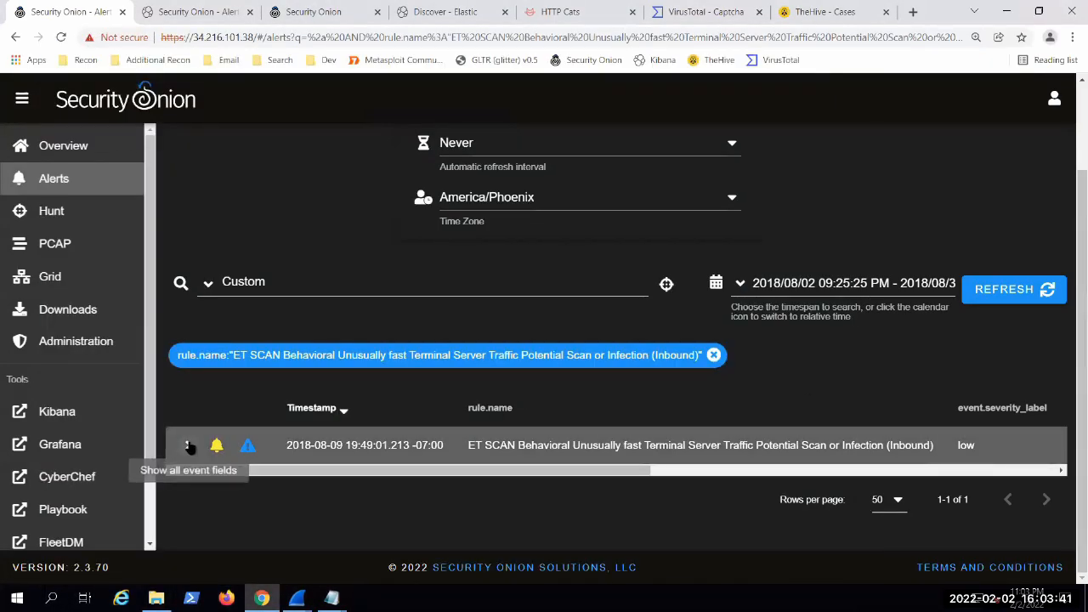
click(188, 446)
scroll(441, 290, down, 3)
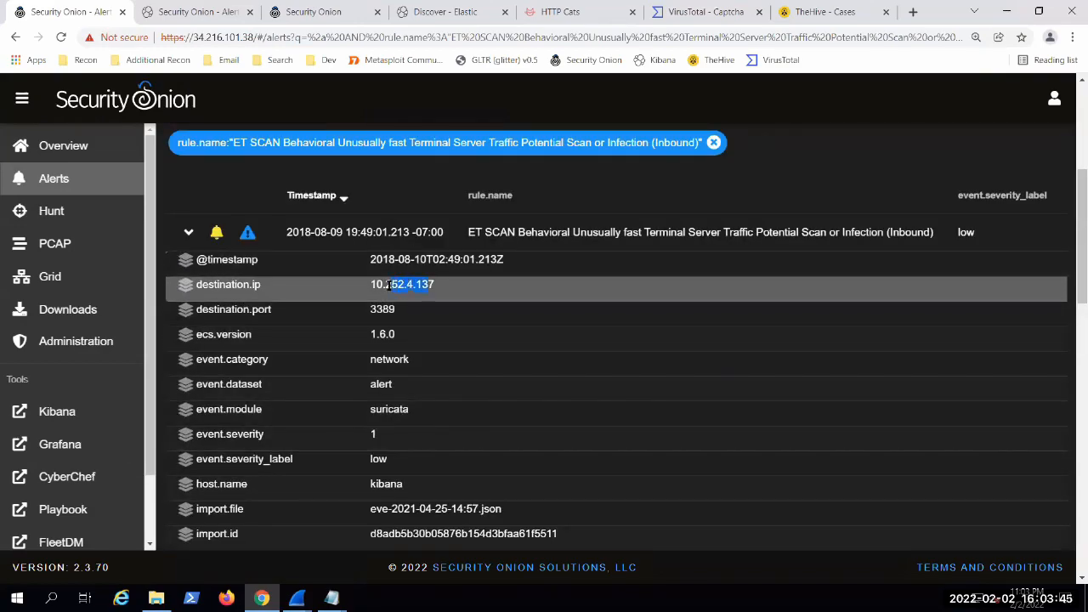
drag(422, 284, 436, 286)
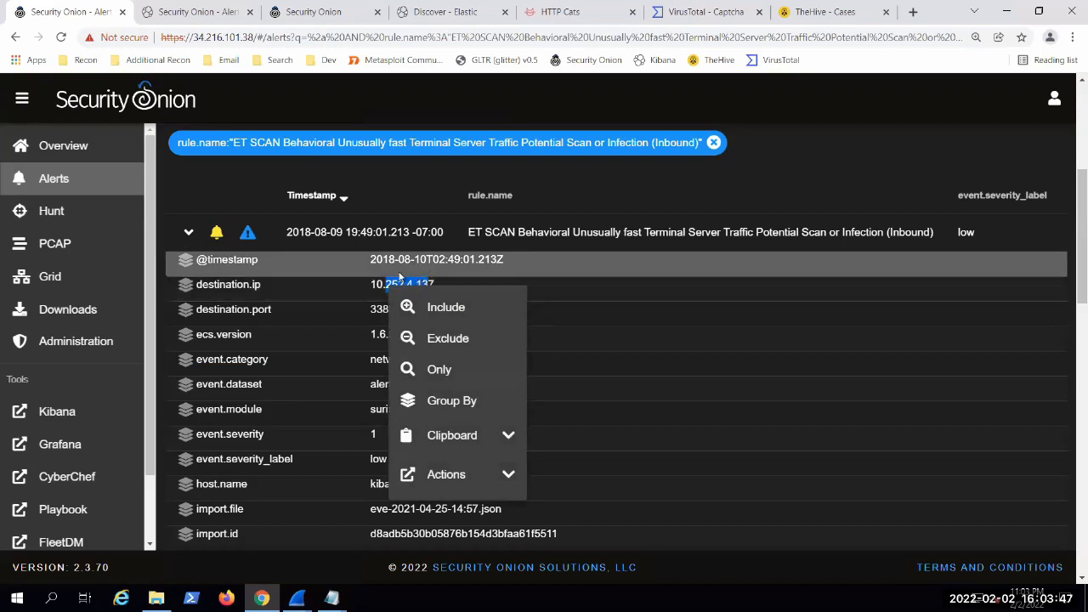
Step: Return to the Kibana Suricata alerts dashboard and remove the "ET HUNTING Possible Powershell .ps1 Script Use Over SMB" rule filter
click(184, 9)
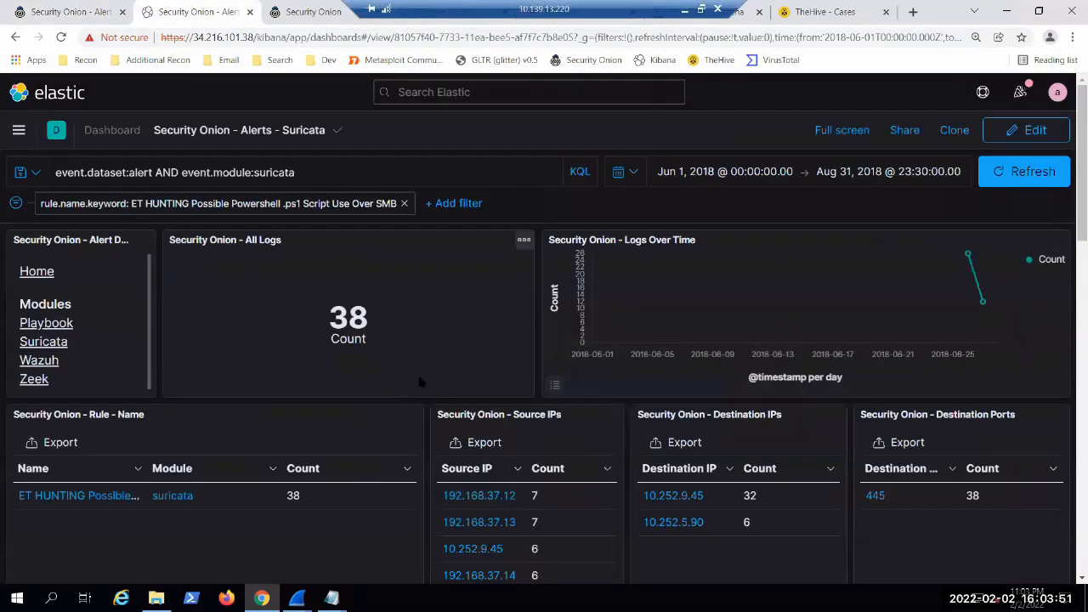
scroll(405, 480, down, 3)
scroll(405, 481, up, 3)
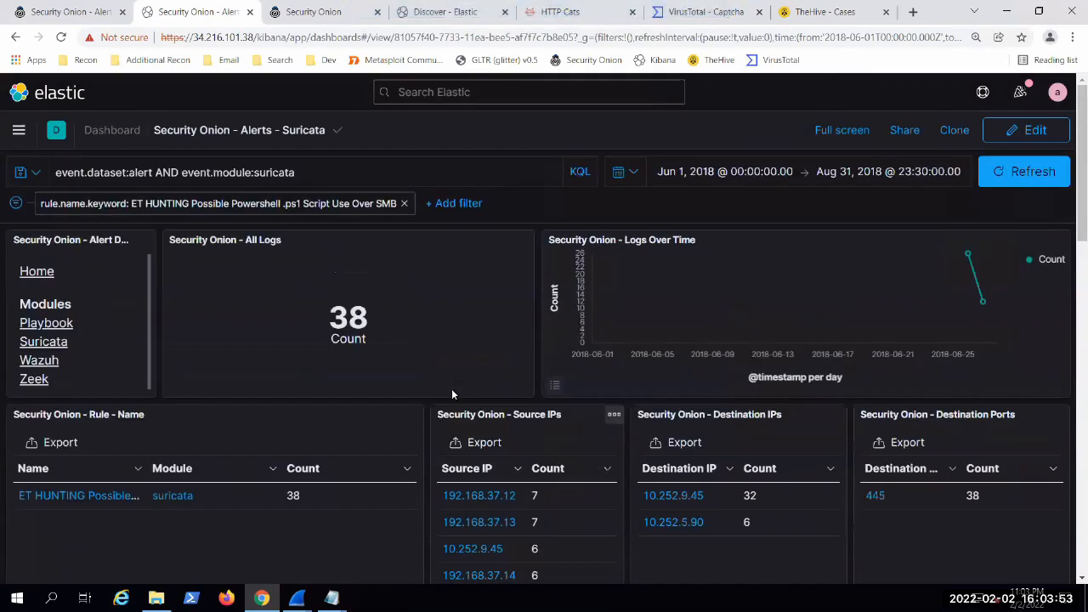
click(403, 204)
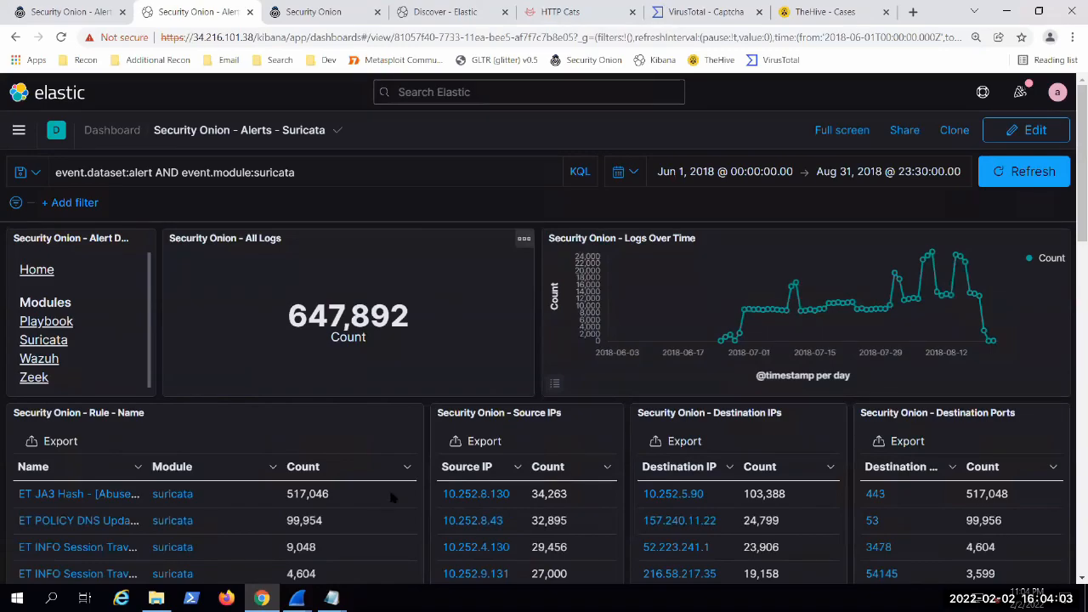
Step: Widen the rule Name column and filter the dashboard for "GPL NETBIOS SMB IPC$ unicode share access"
scroll(391, 498, down, 3)
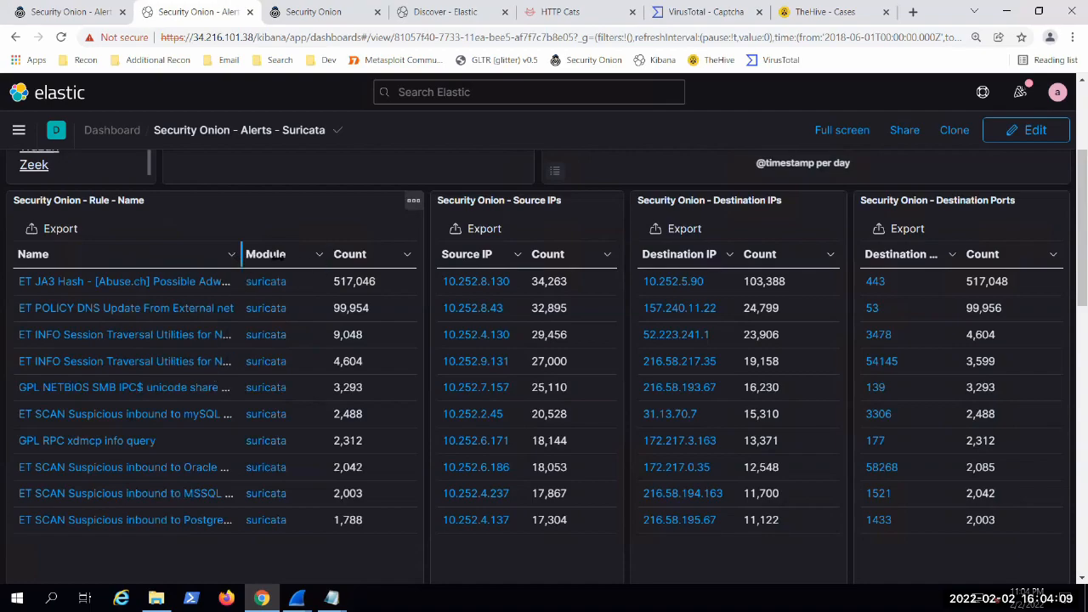
drag(242, 255, 296, 256)
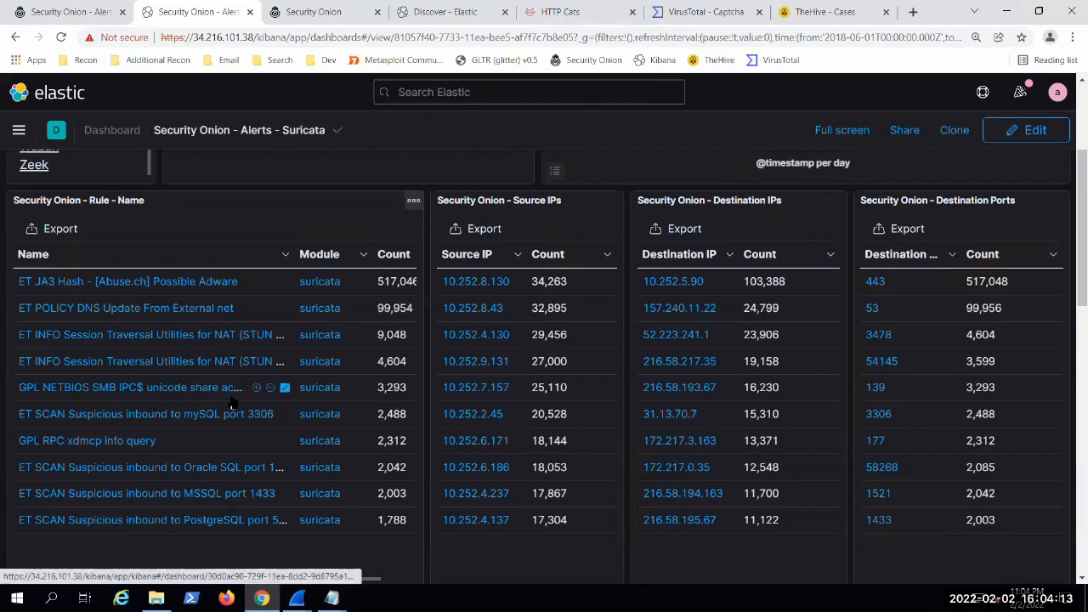
click(256, 389)
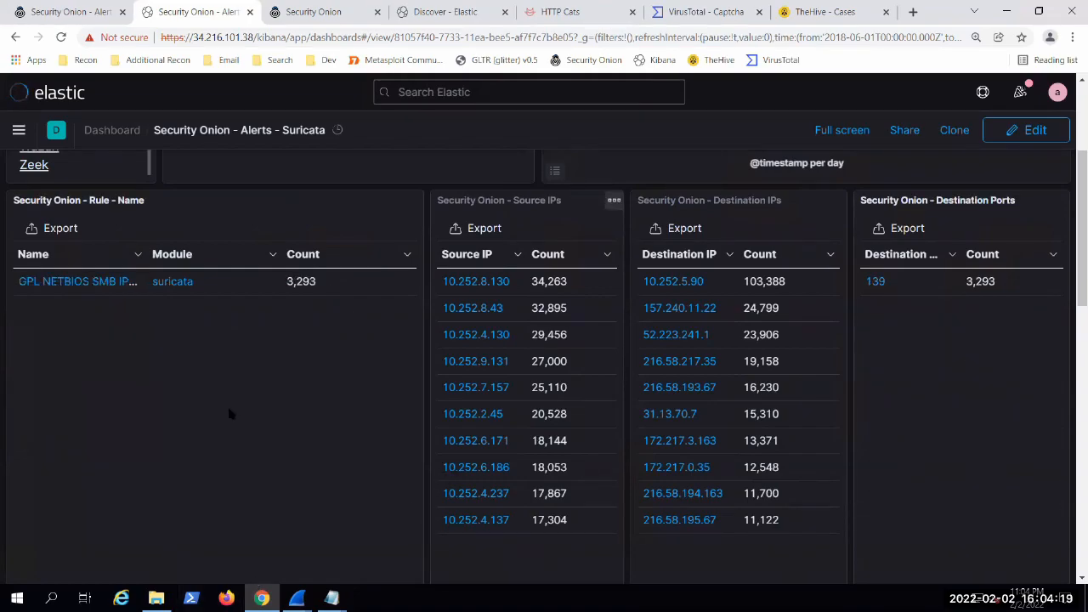
Step: Review the severity, category, rule ID, log entries and timeline of the filtered NETBIOS share access alert
scroll(248, 369, down, 6)
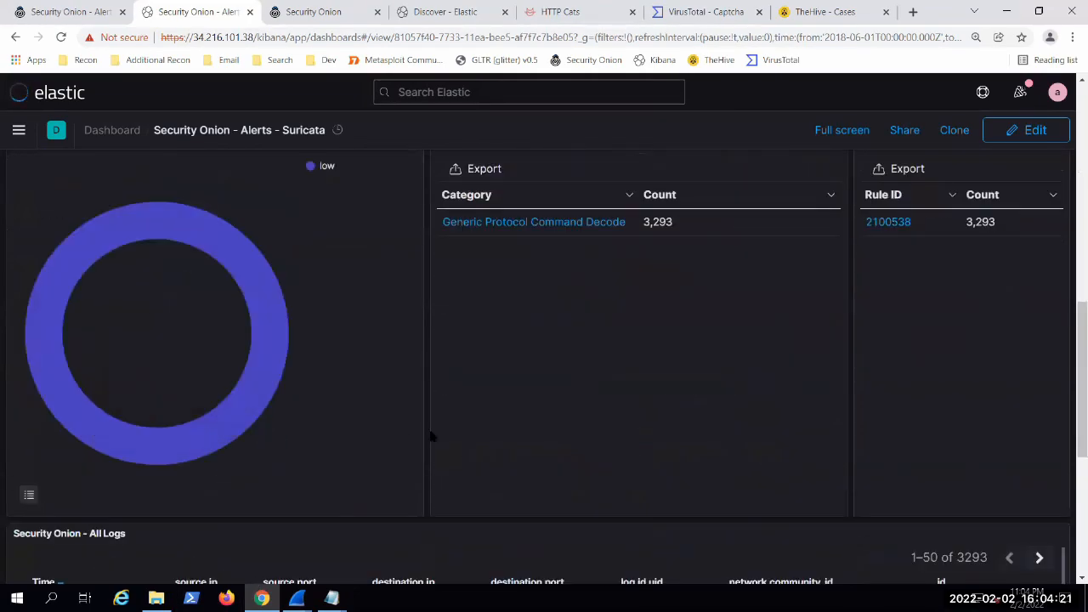
scroll(433, 436, up, 1)
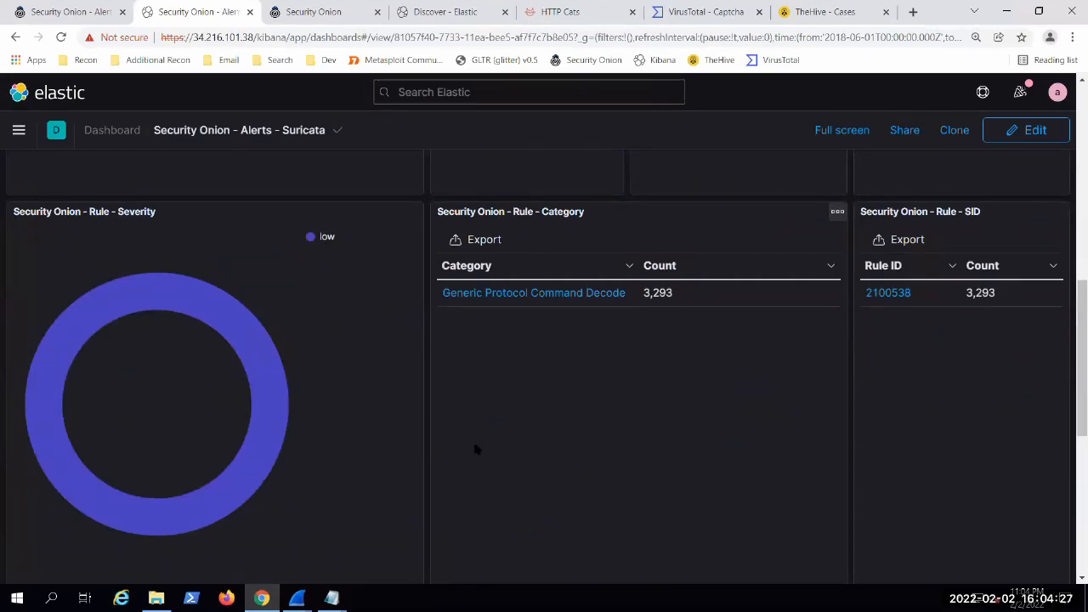
scroll(475, 447, down, 5)
scroll(451, 444, down, 2)
scroll(459, 459, up, 7)
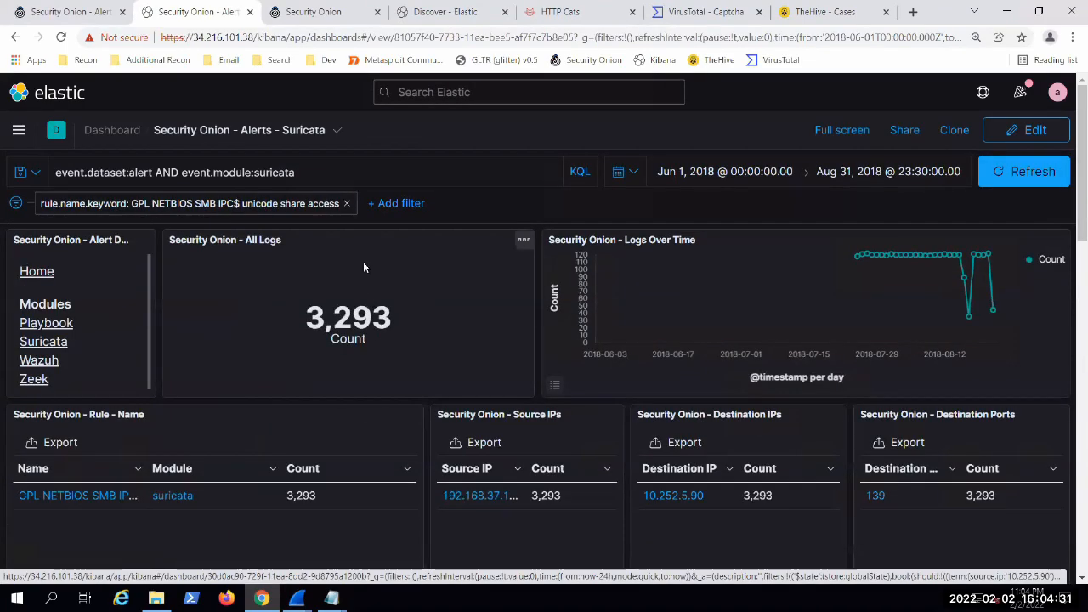
Step: Remove the "GPL NETBIOS SMB IPC$ unicode share access" filter and widen the rule Name column to read the full rule list
click(346, 203)
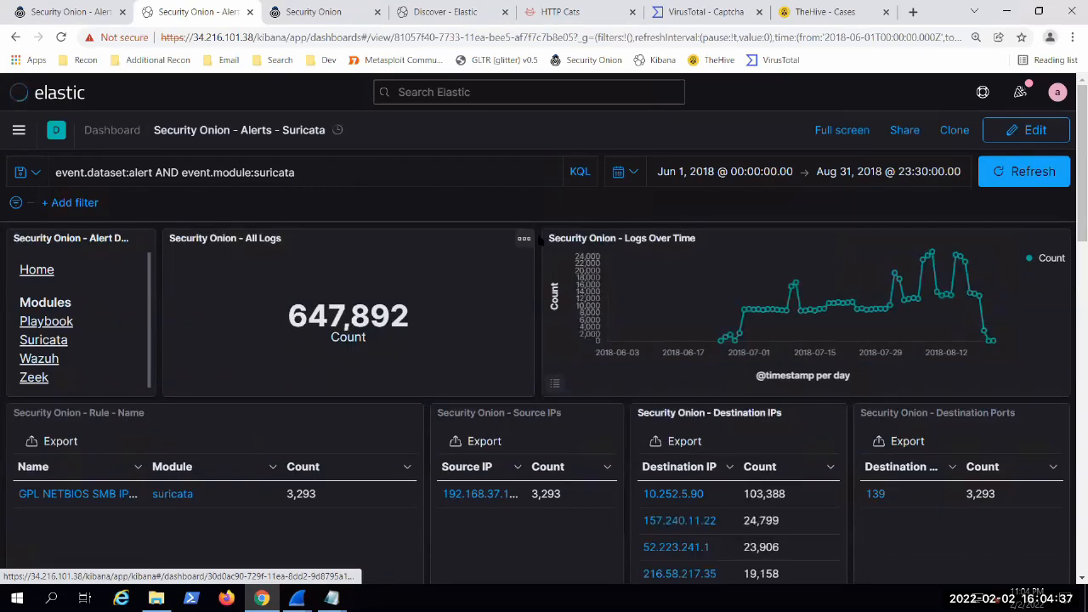
scroll(541, 263, down, 2)
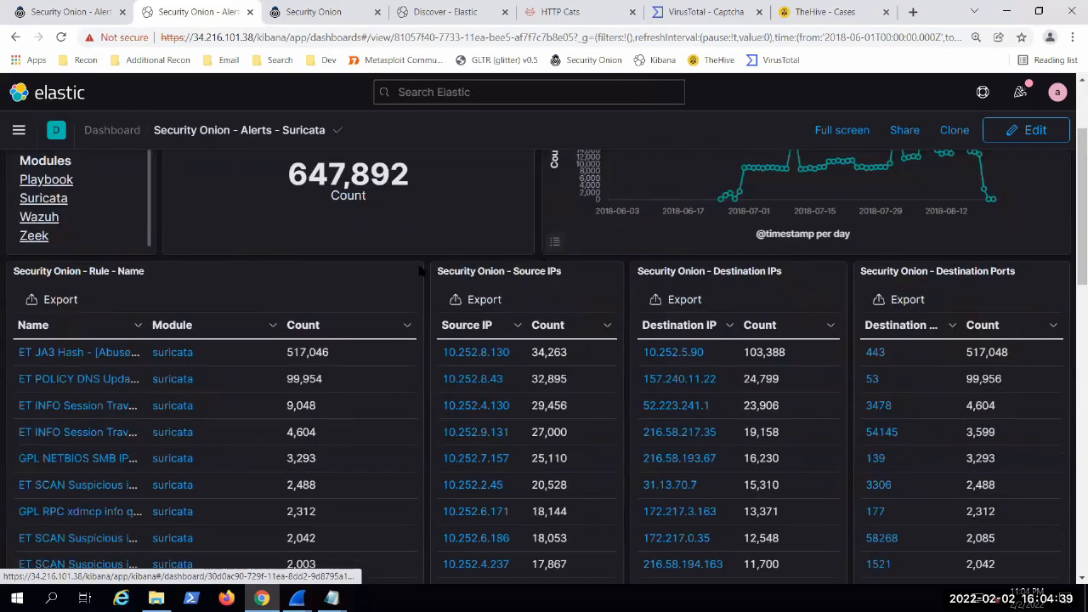
scroll(429, 270, down, 2)
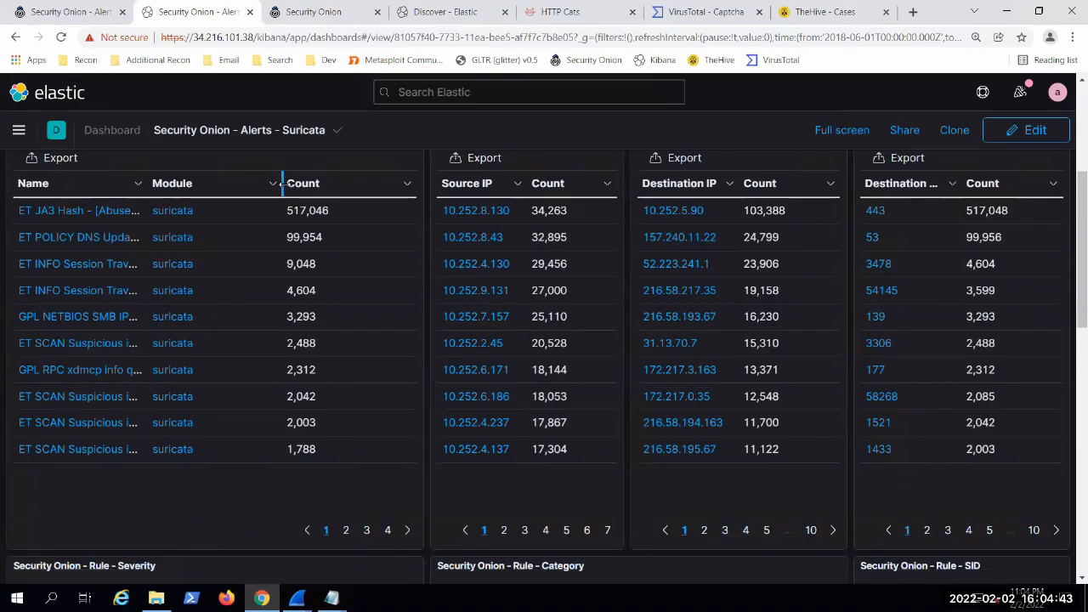
drag(146, 183, 259, 182)
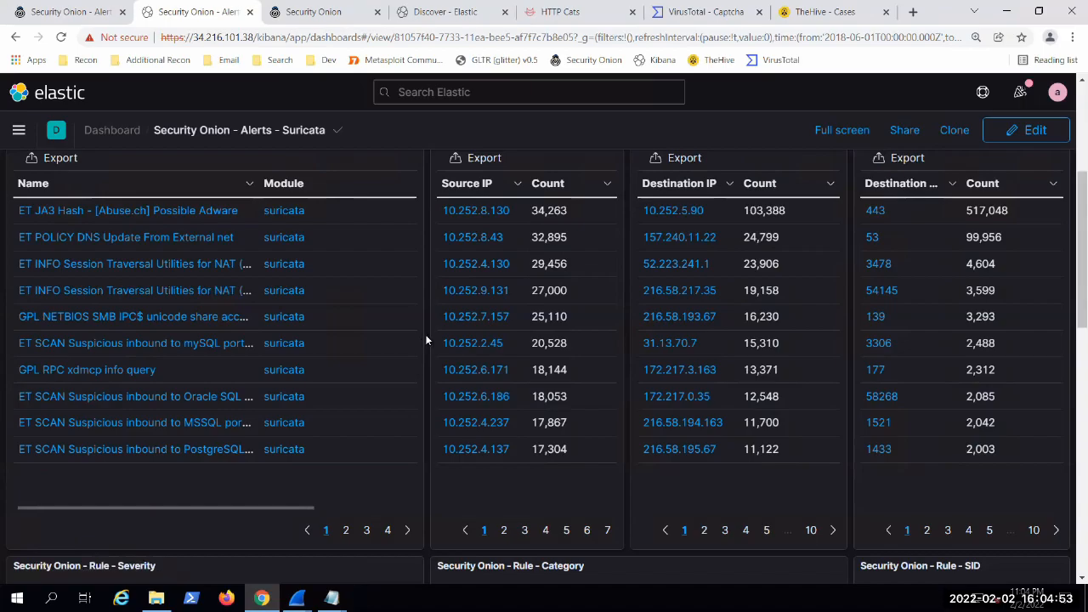
scroll(426, 338, down, 2)
scroll(427, 340, down, 8)
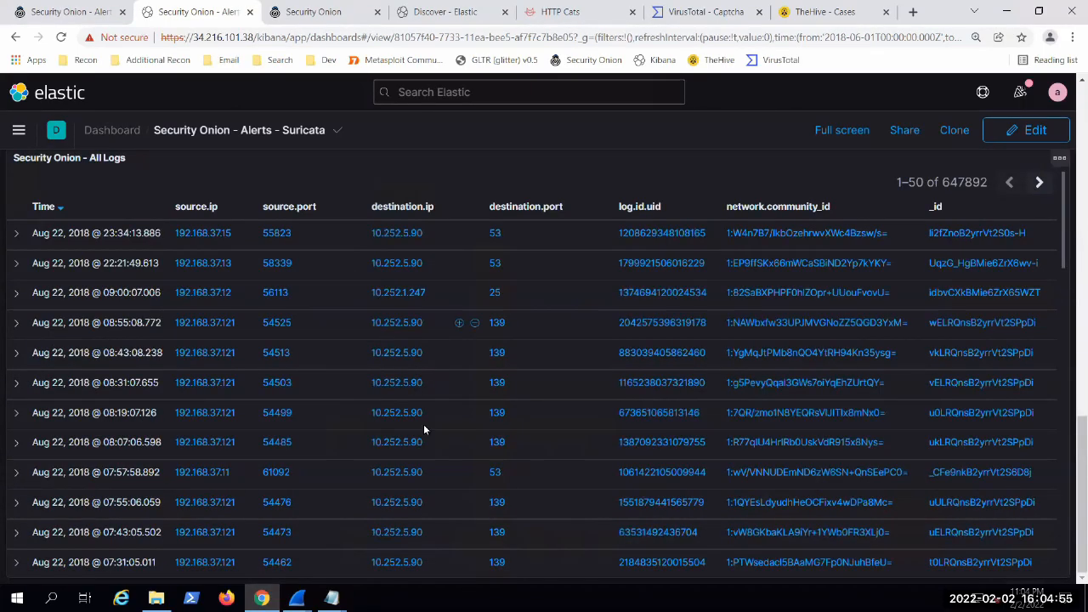
Step: Filter the Suricata alerts dashboard to high severity from the Rule - Severity chart
scroll(456, 204, down, 1)
scroll(443, 298, up, 10)
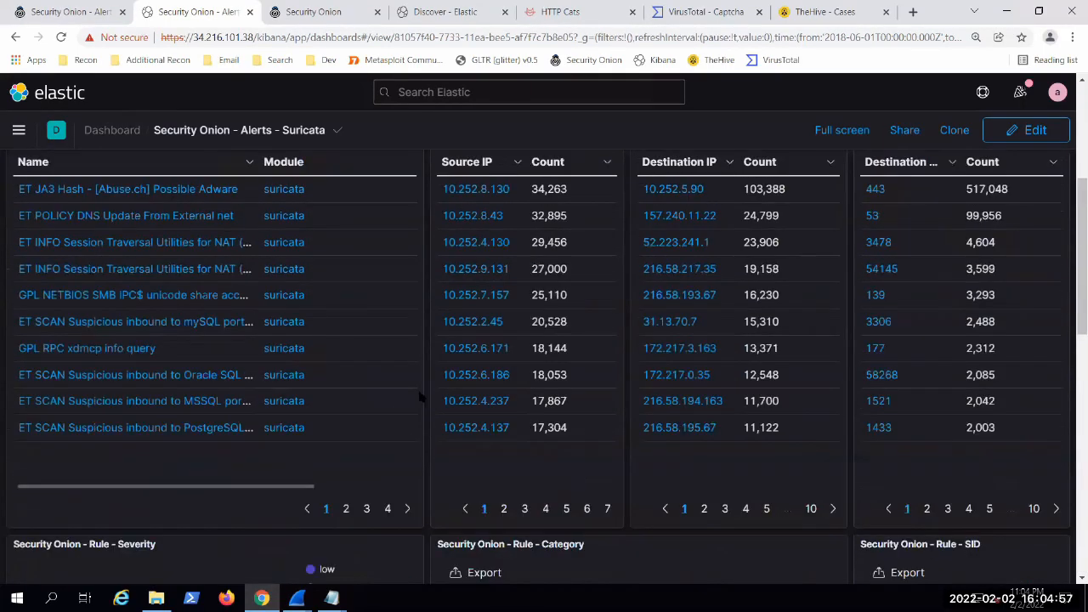
scroll(421, 398, down, 4)
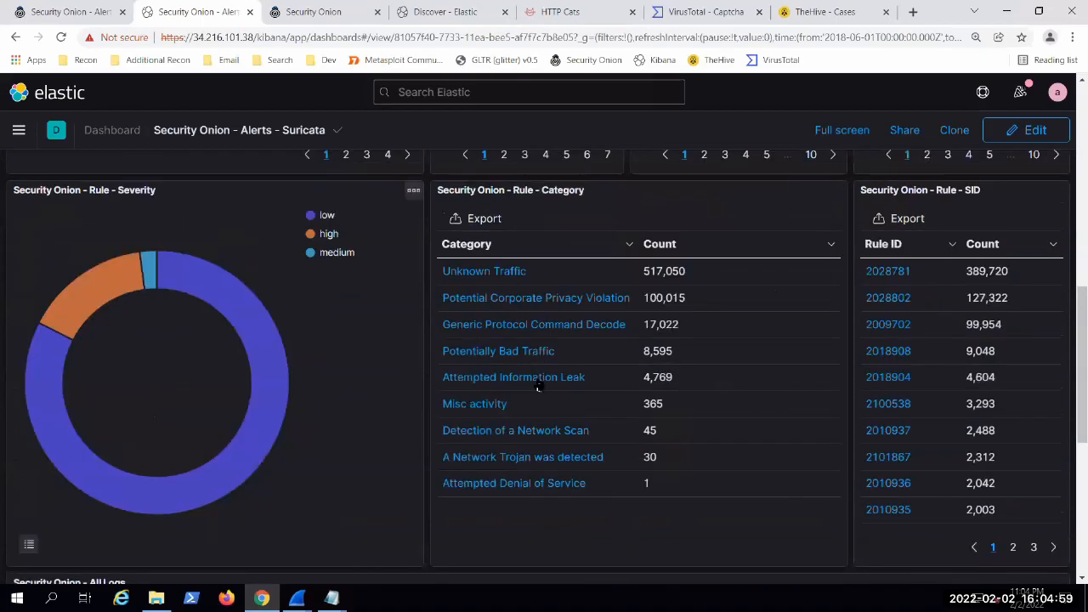
click(328, 235)
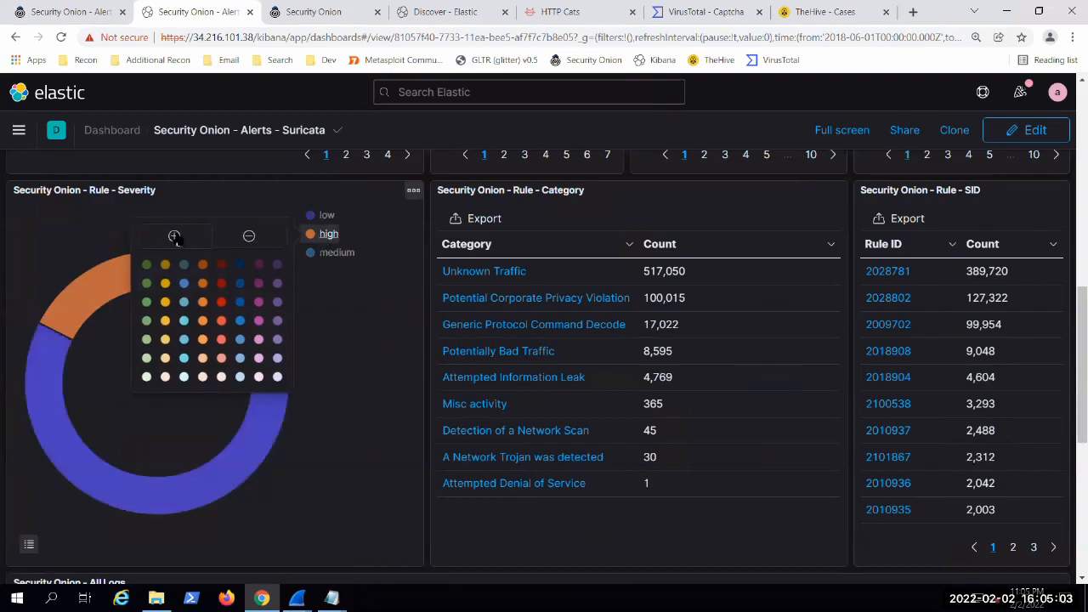
click(174, 238)
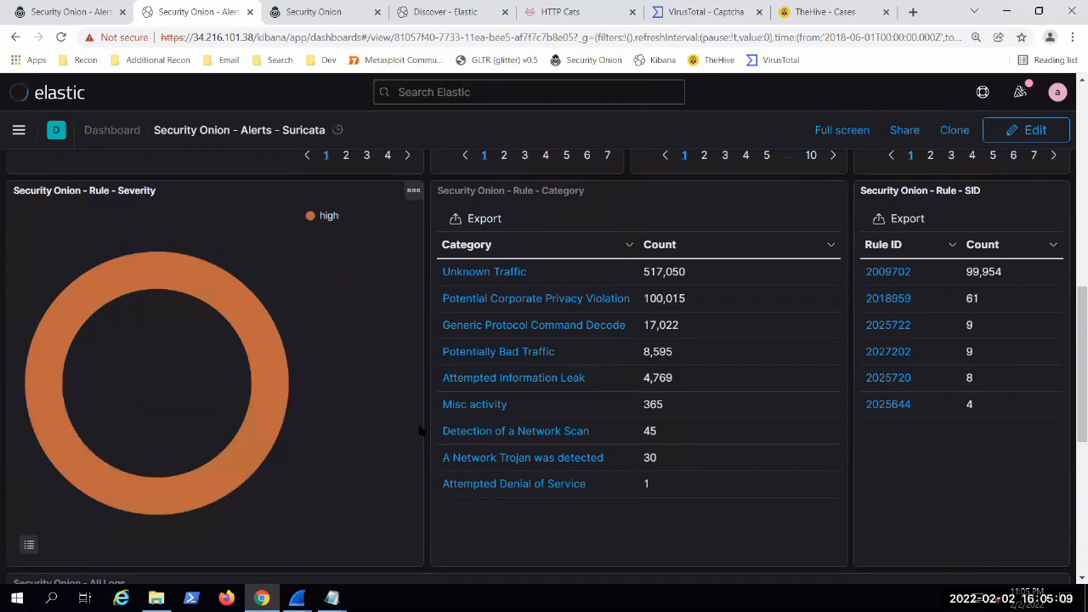
Step: Widen the rule Name column and review the high-severity rules with their source IPs, destination IPs and ports
scroll(420, 432, up, 4)
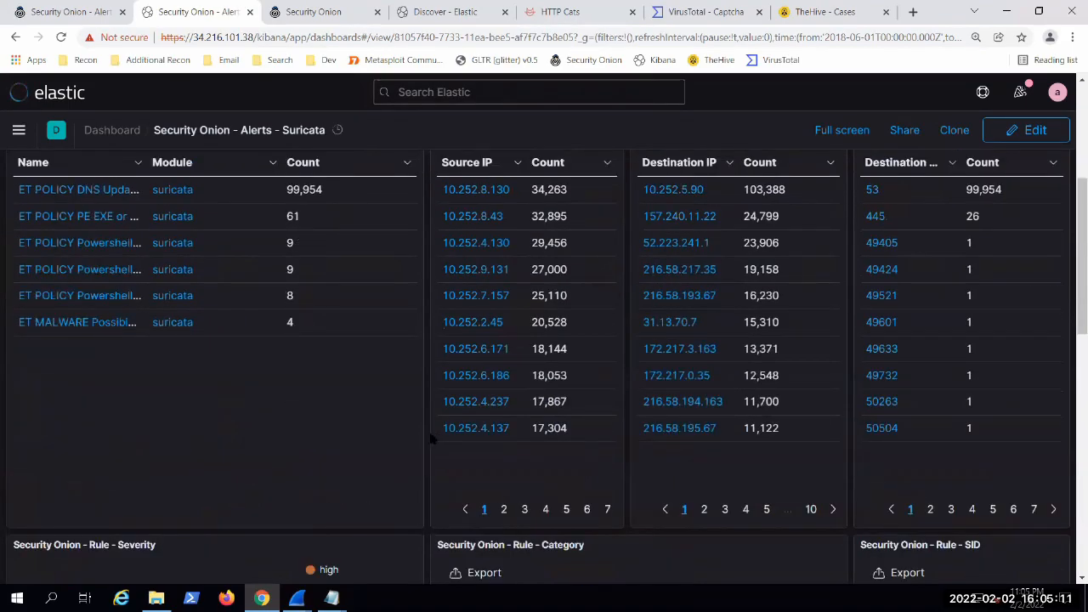
scroll(285, 422, up, 1)
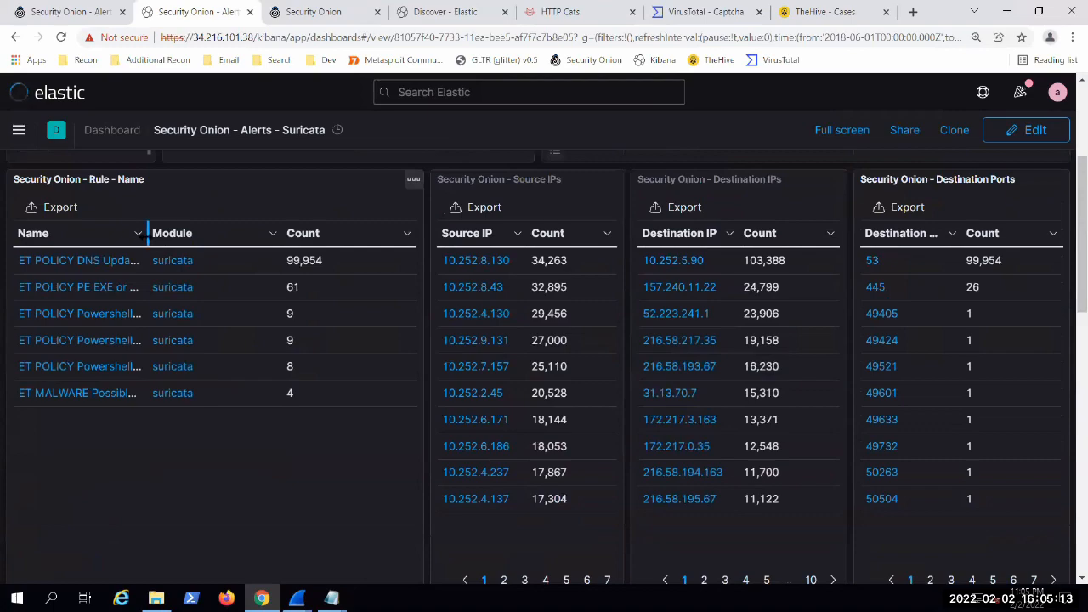
drag(148, 232, 227, 233)
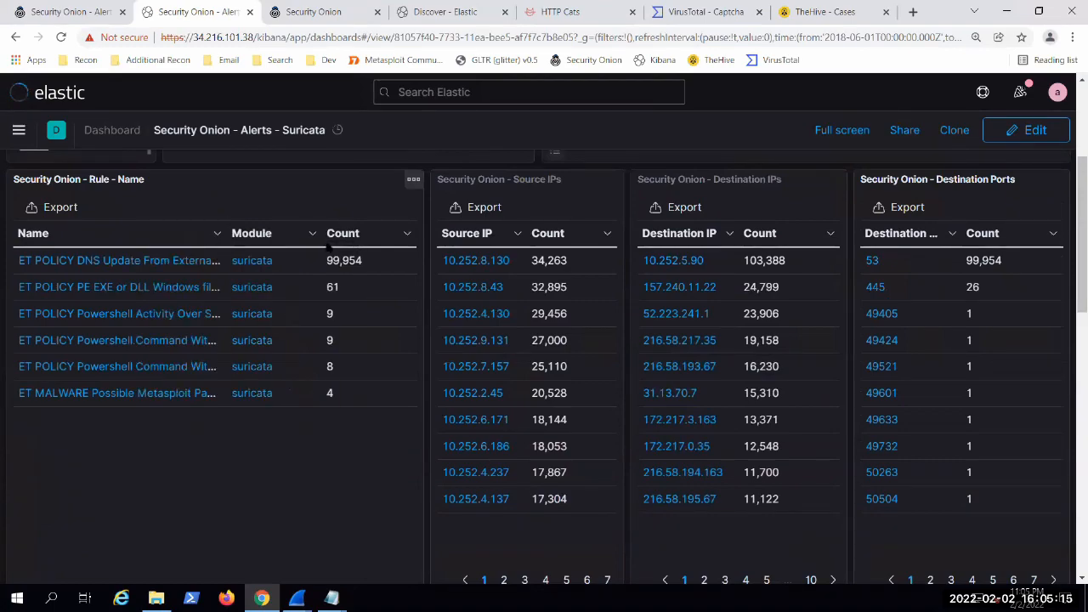
drag(327, 245, 368, 245)
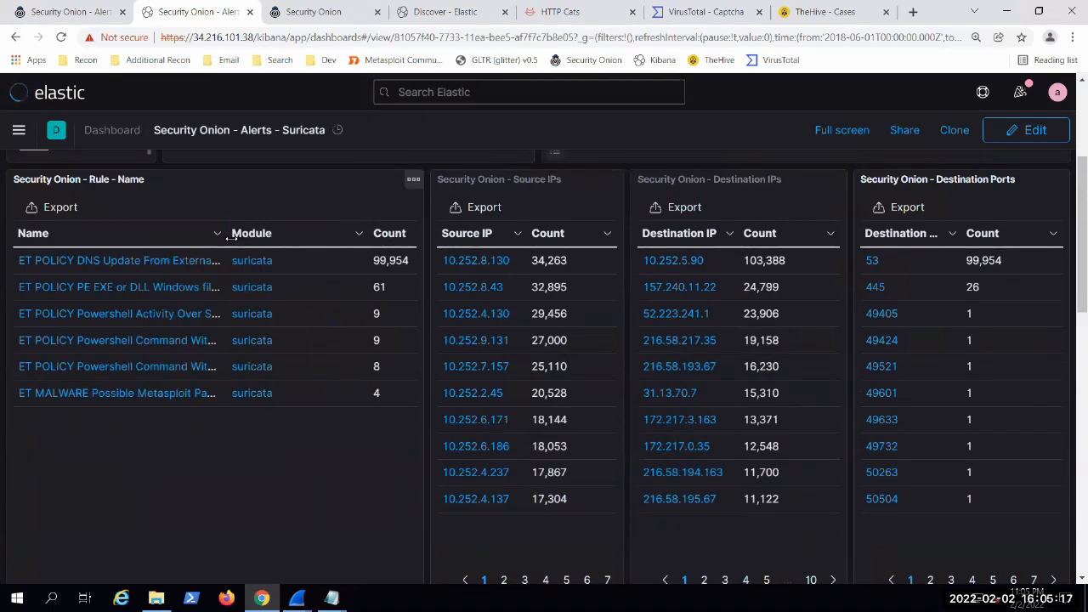
drag(227, 235, 320, 234)
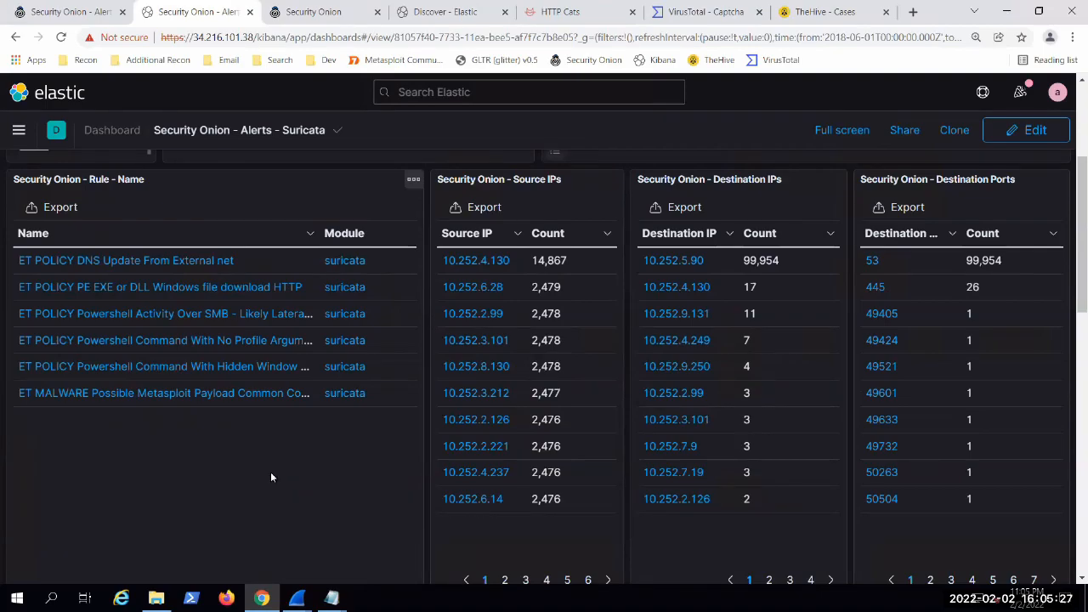
scroll(431, 470, up, 3)
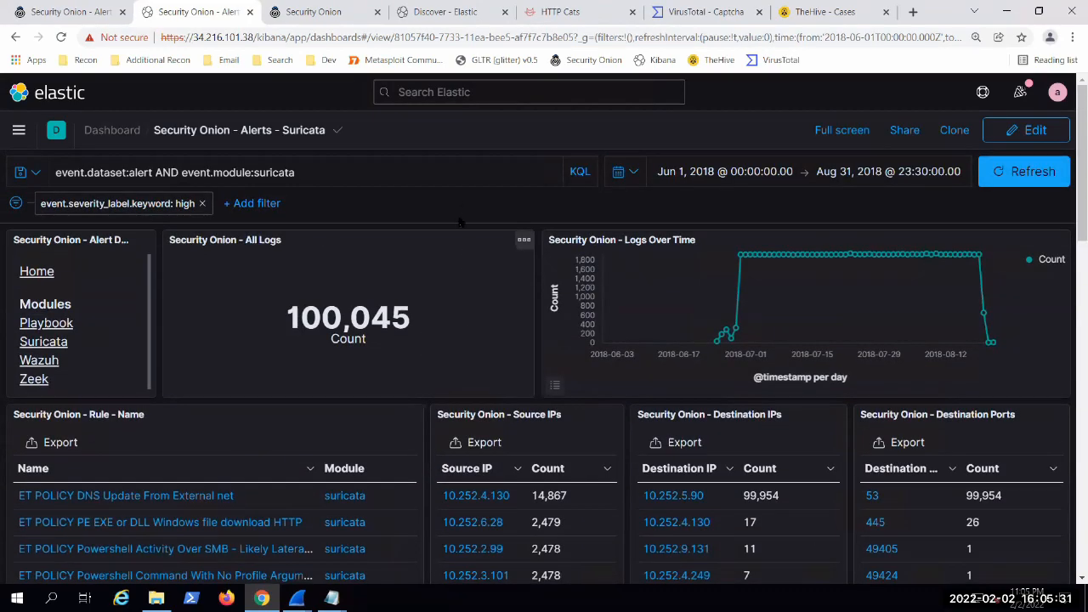
scroll(608, 395, down, 3)
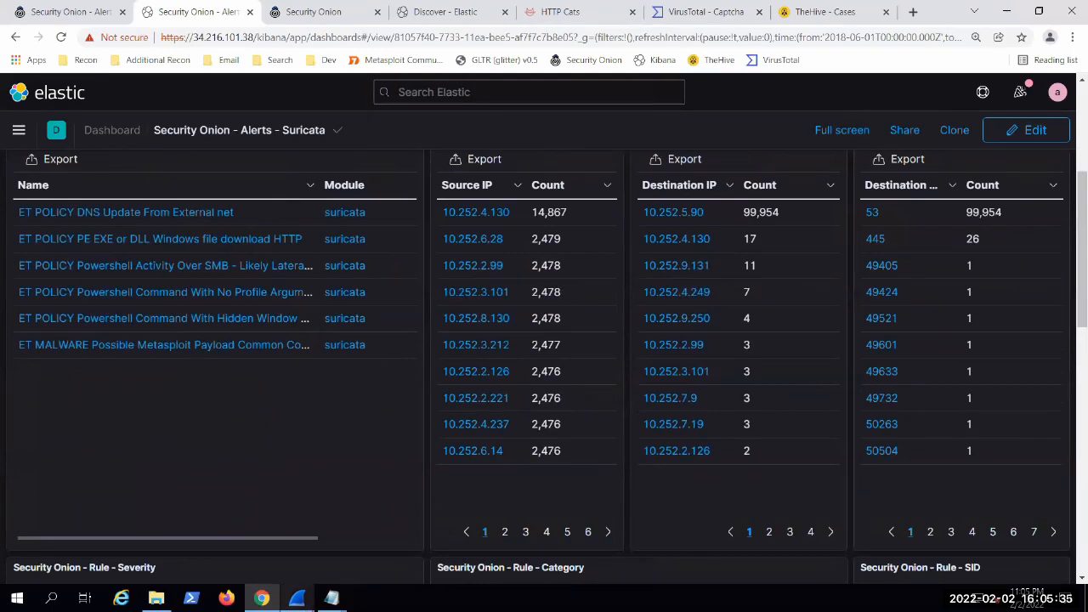
Step: Switch to the Wireshark capture, select the SMB2 create request for wtf\flag.txt, and return to the Kibana dashboard
mouse_move(296, 597)
click(340, 544)
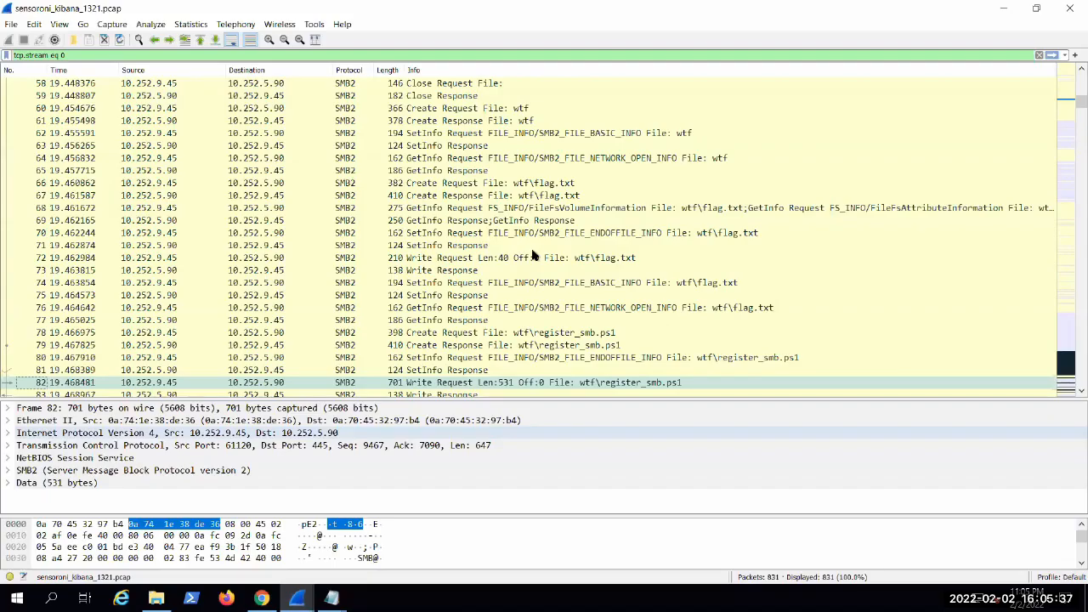
click(569, 186)
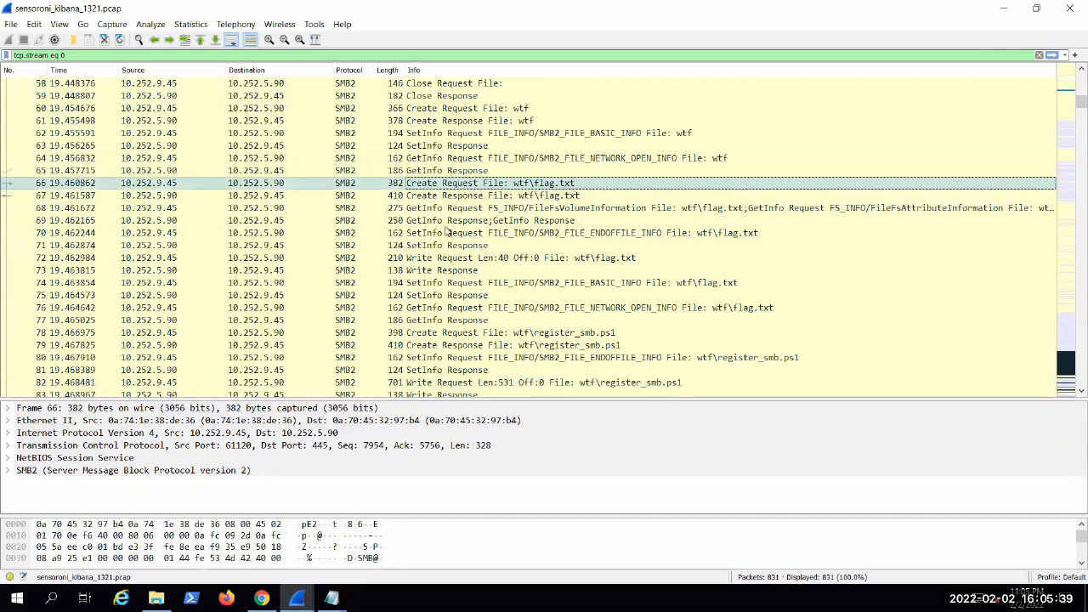
click(1003, 8)
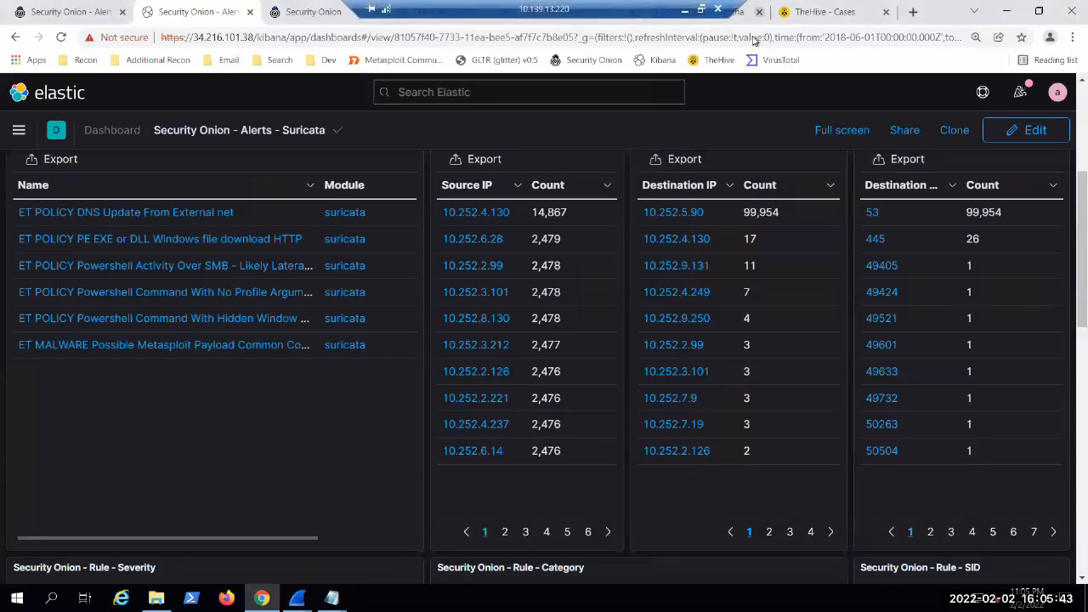
Step: Try the robot check on the VirusTotal captcha page, then close that page and return to the Kibana Suricata dashboard
click(717, 9)
click(645, 332)
click(705, 11)
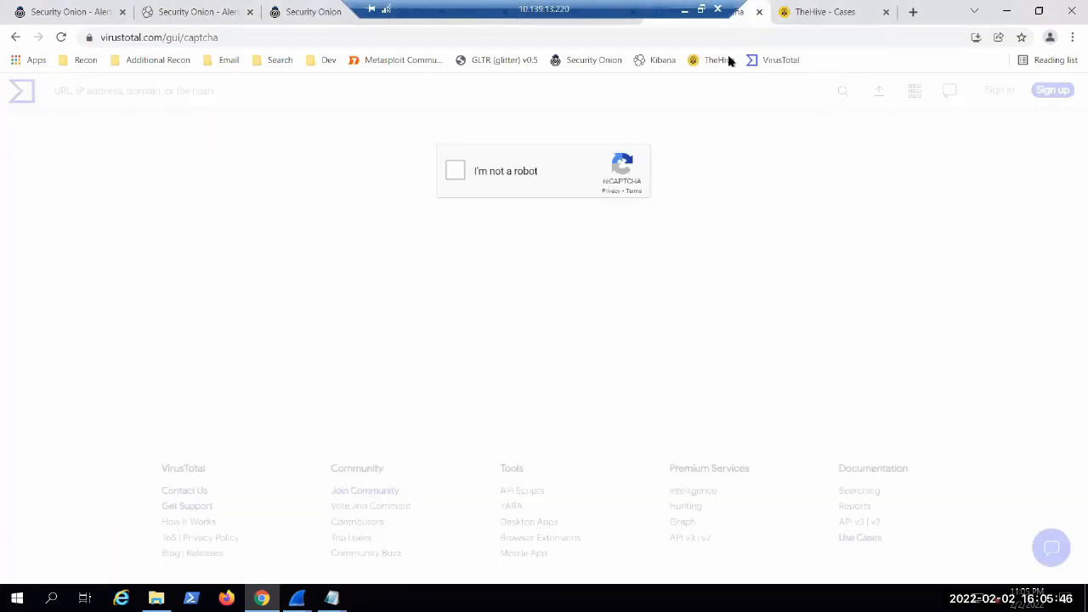
click(452, 174)
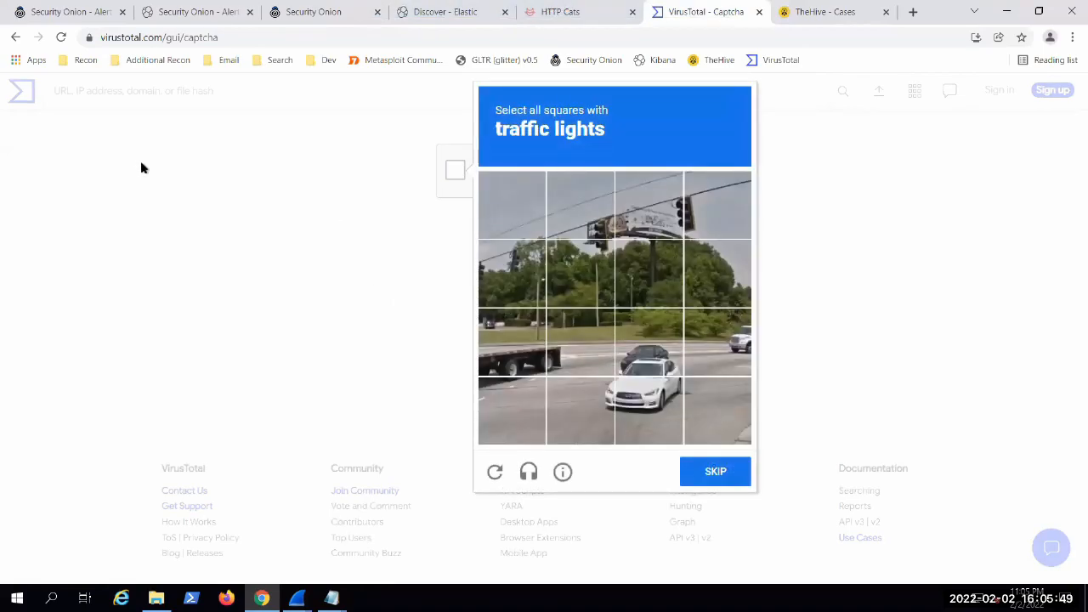
click(759, 12)
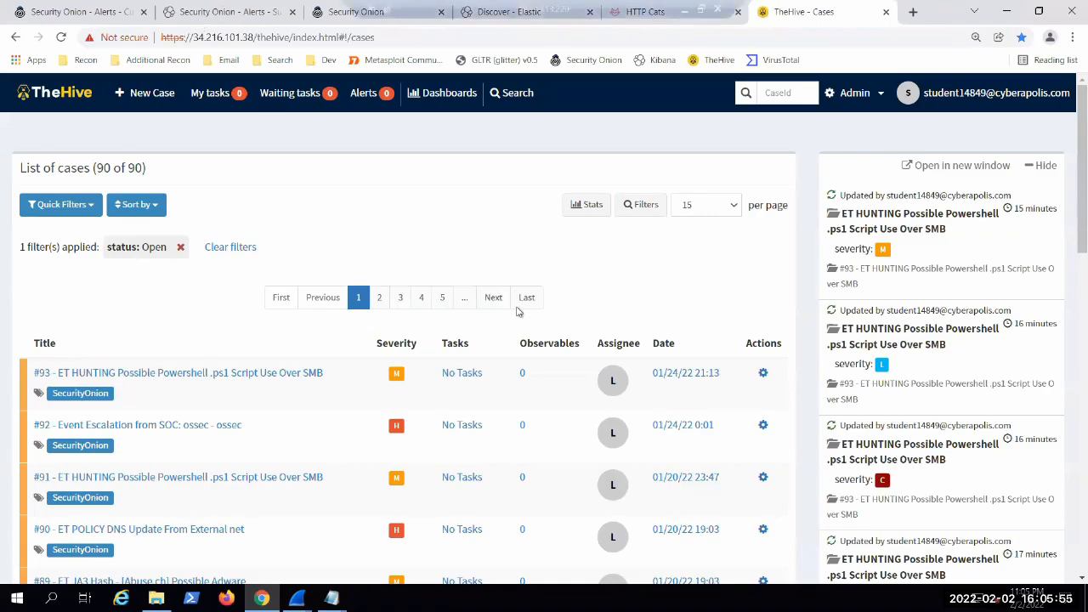
key(ctrl+2)
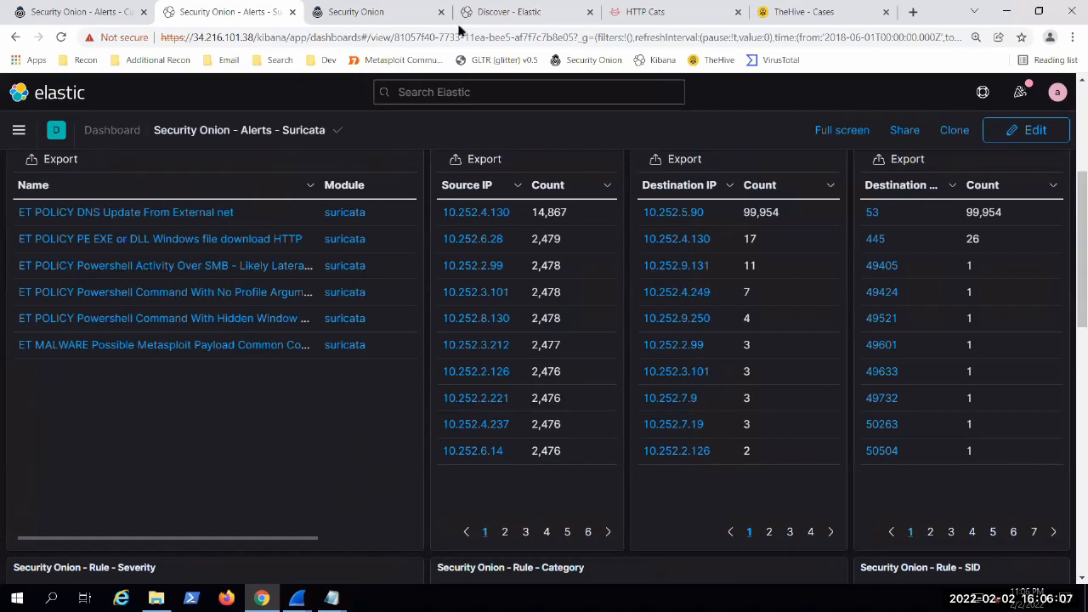
Step: Switch to TheHive and look through the list of open cases with their titles and severities
click(840, 12)
scroll(789, 301, down, 2)
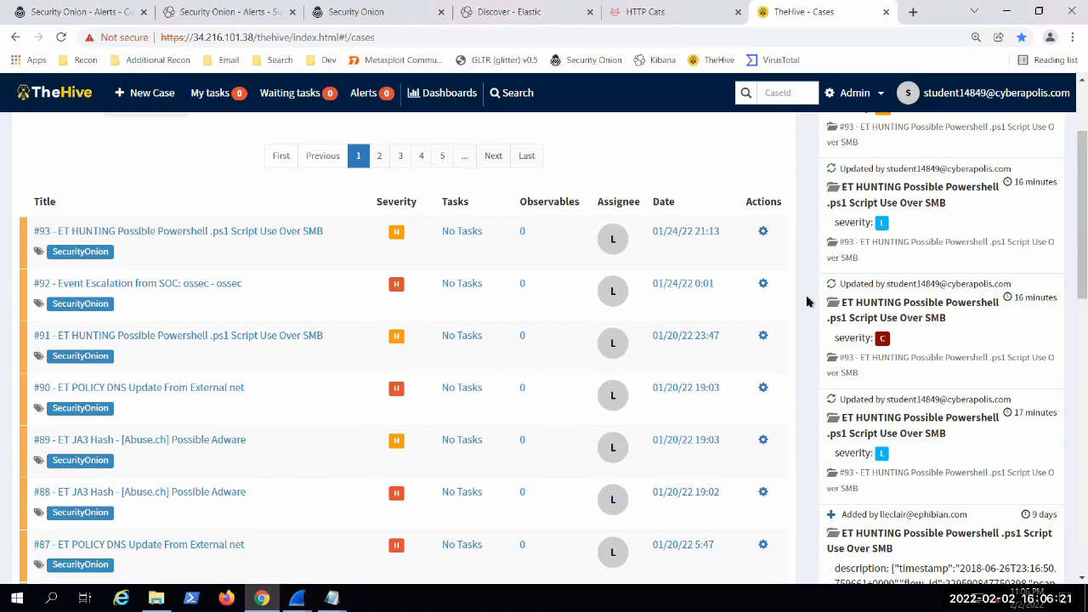
scroll(805, 304, down, 2)
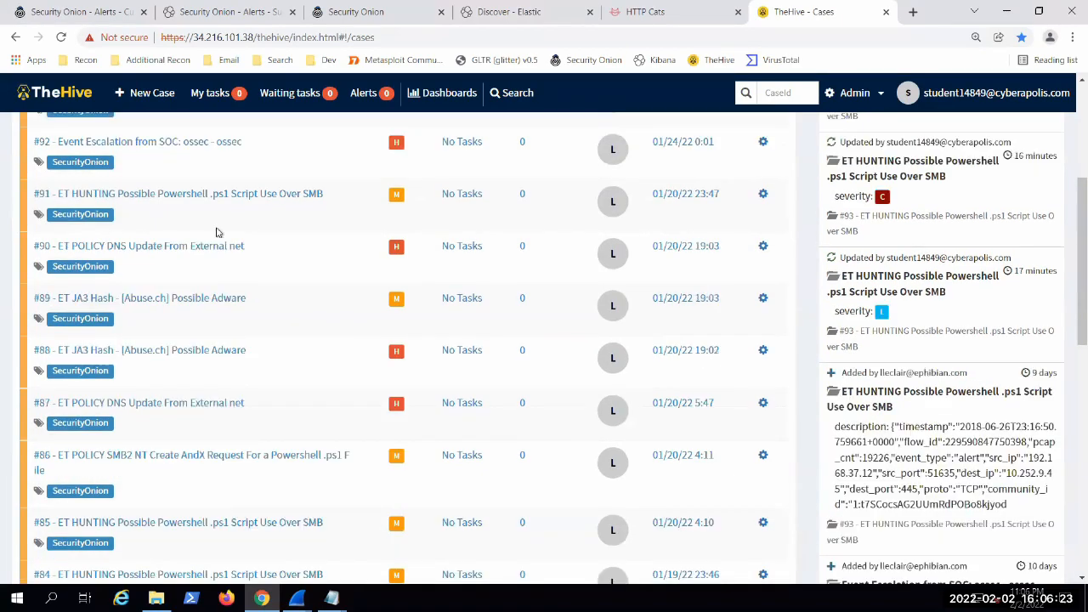
scroll(365, 425, up, 5)
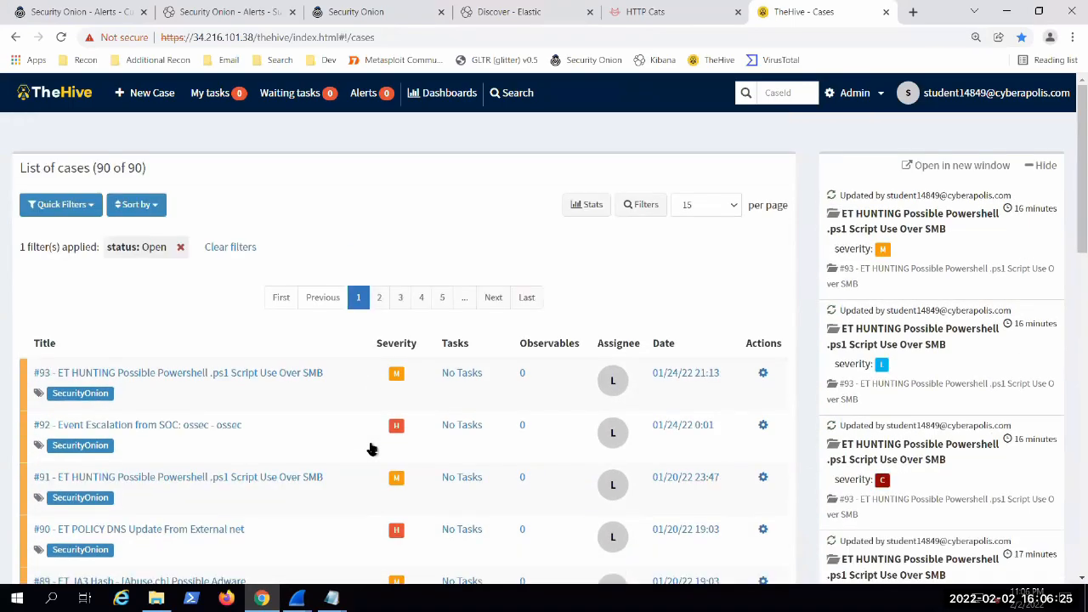
Step: Return to the Kibana Suricata alerts dashboard and remove the high severity filter
click(226, 12)
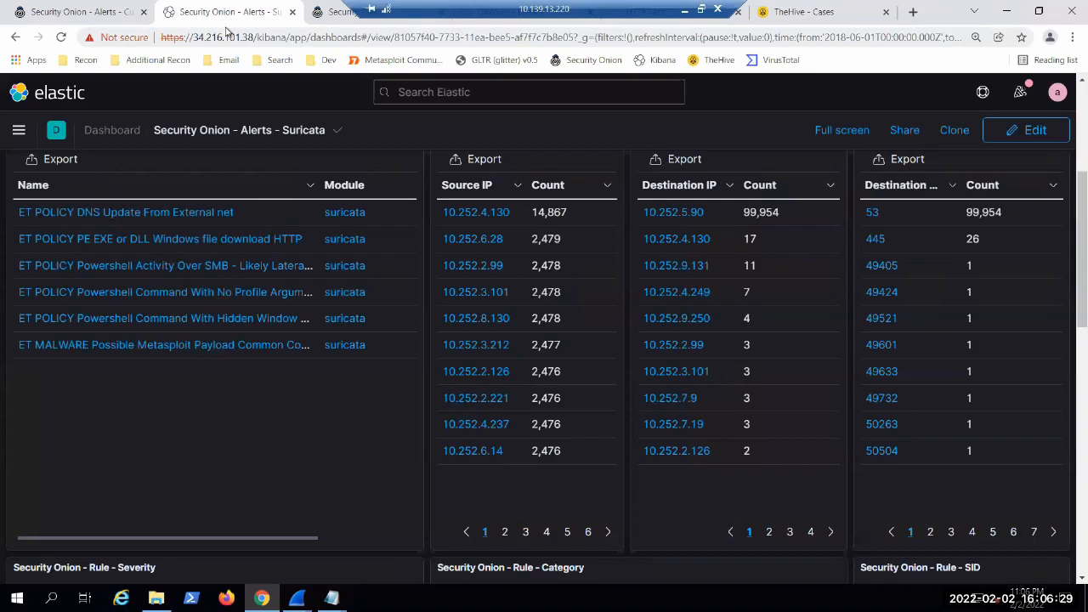
scroll(439, 439, up, 3)
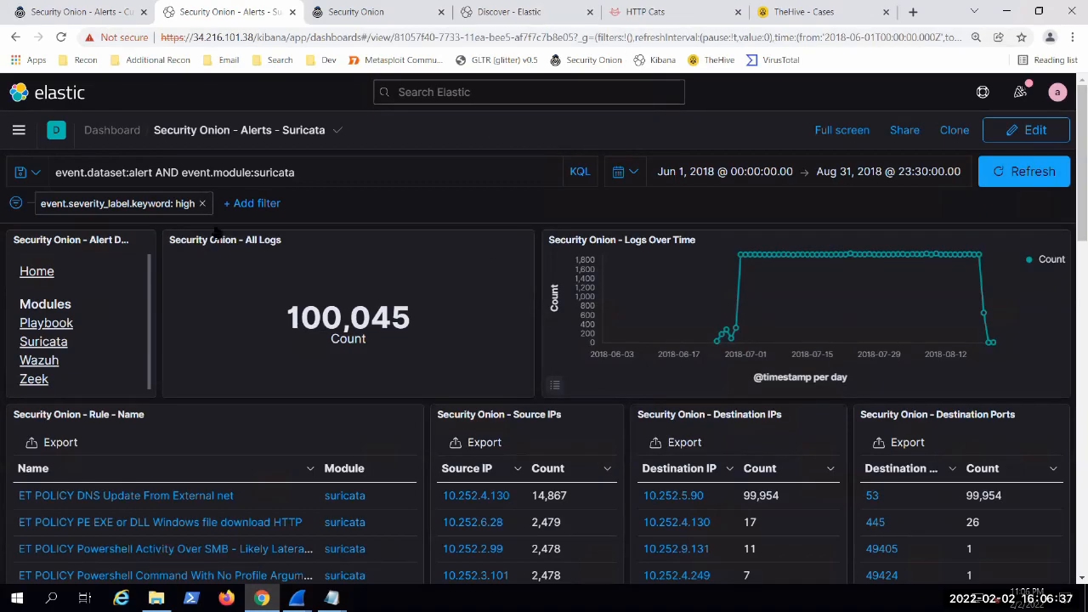
click(201, 203)
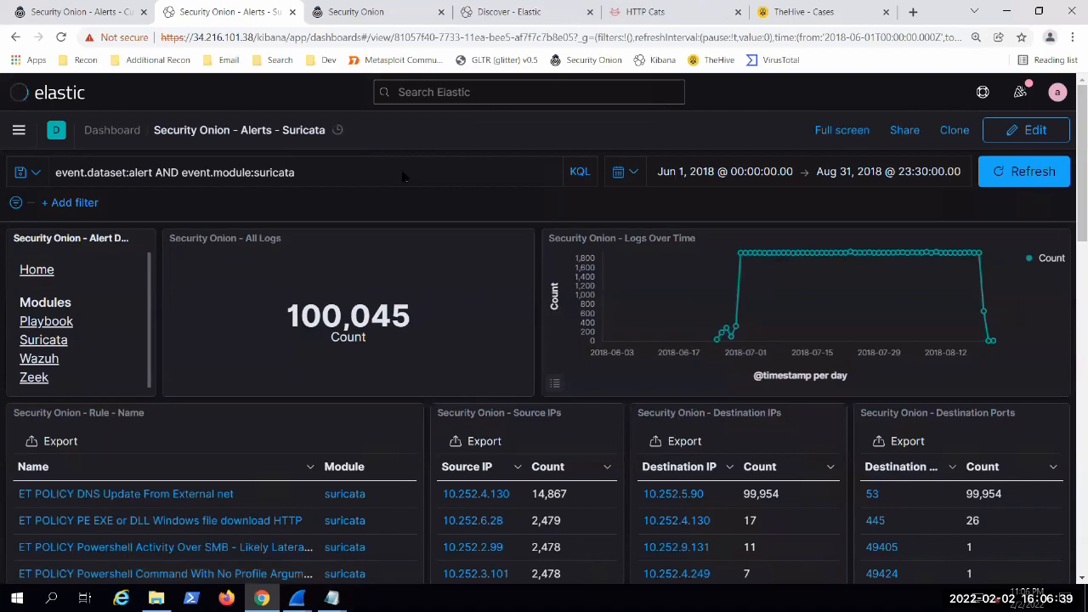